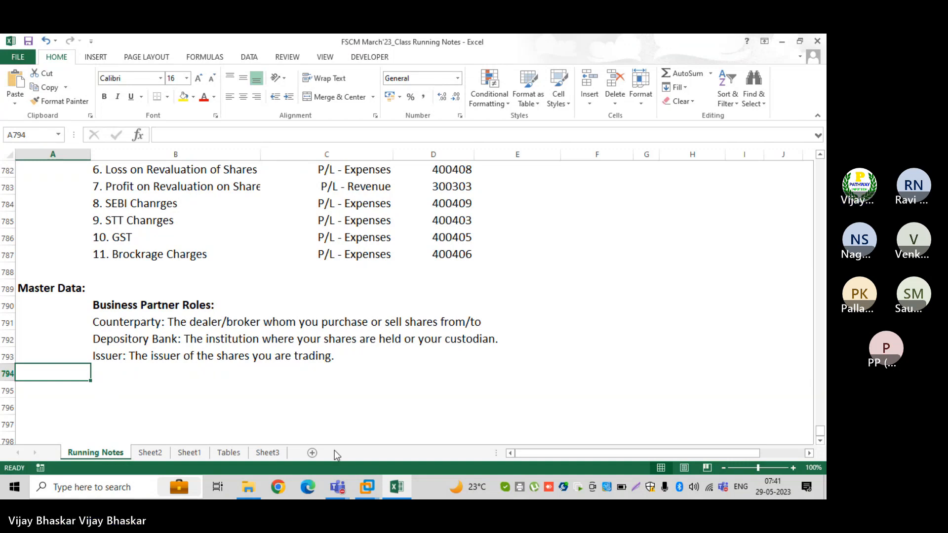
# Search Windows for the Remote Desktop Connection app and open it
pyautogui.click(116, 489)
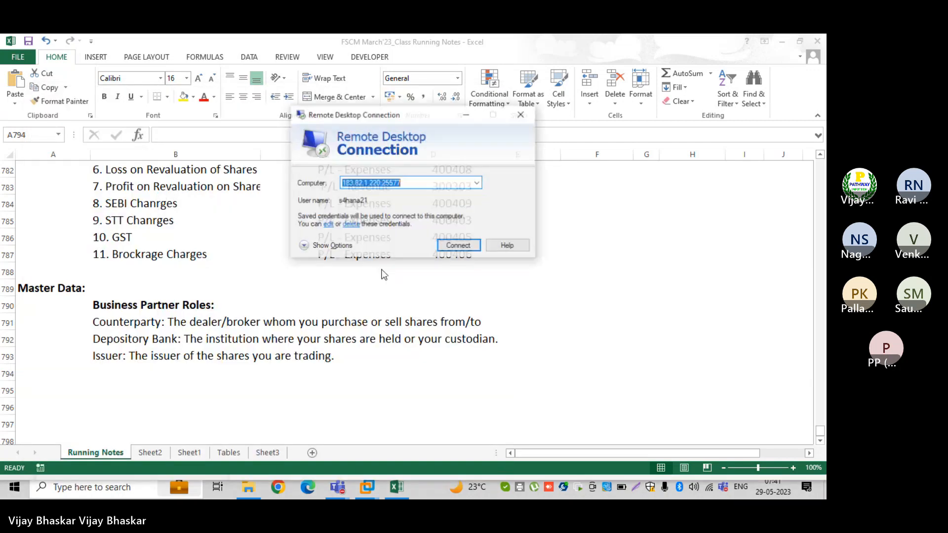
# Connect to the training server, accepting its untrusted certificate warning
pyautogui.click(457, 245)
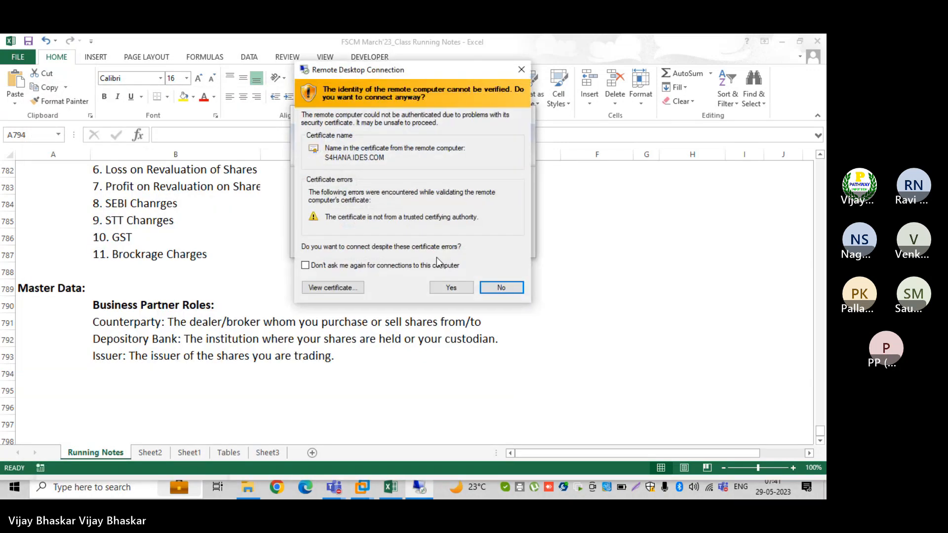
pyautogui.click(451, 288)
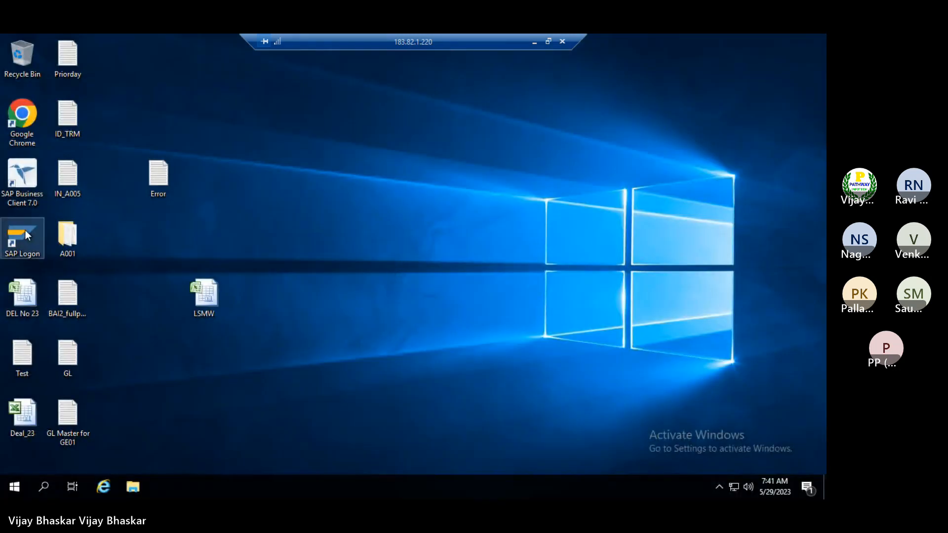
# Start SAP Logon and log on to S4H with the user ID and password, re-entering the password after the first failure
pyautogui.click(25, 230)
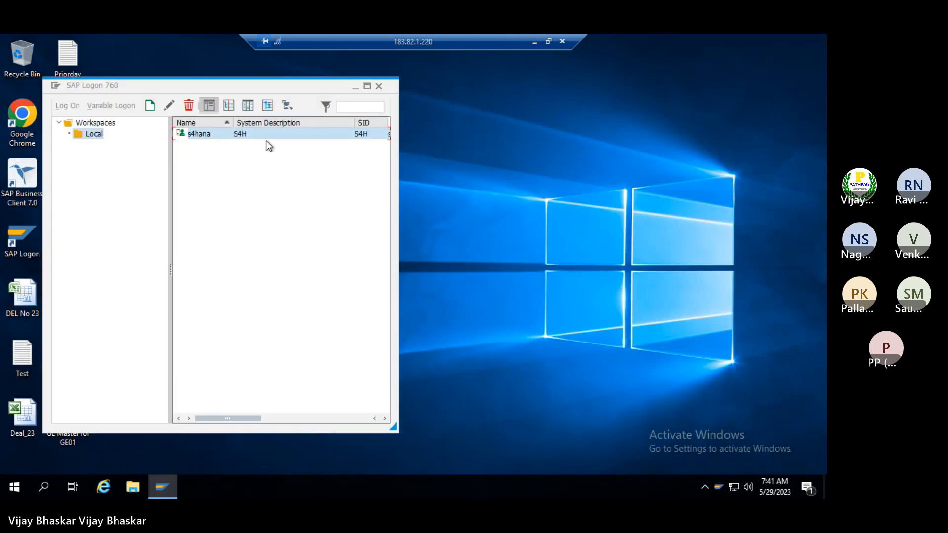
pyautogui.press('Return')
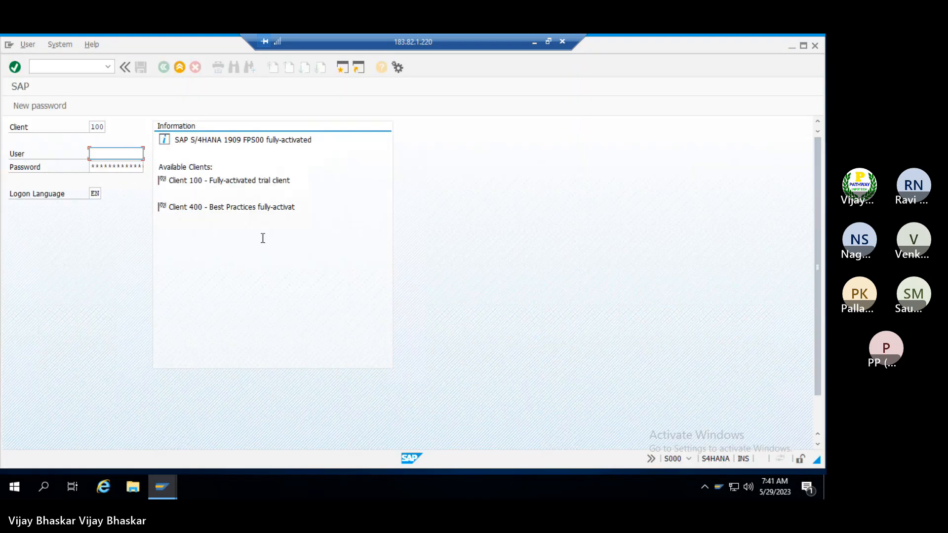
pyautogui.write('s4hana21')
pyautogui.press('Tab')
pyautogui.write('*******')
pyautogui.press('Return')
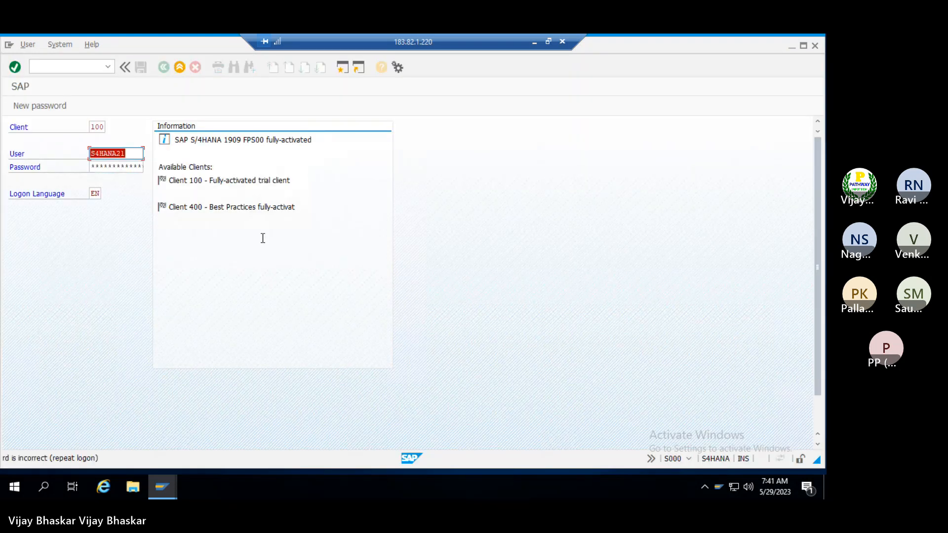
pyautogui.press('Tab')
pyautogui.write('*****')
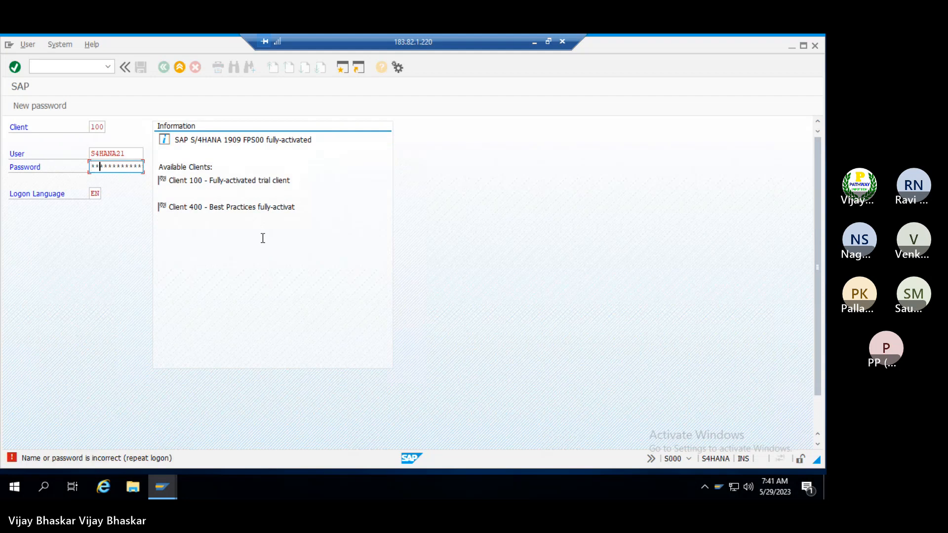
pyautogui.write('**')
pyautogui.press('Return')
pyautogui.press('Return')
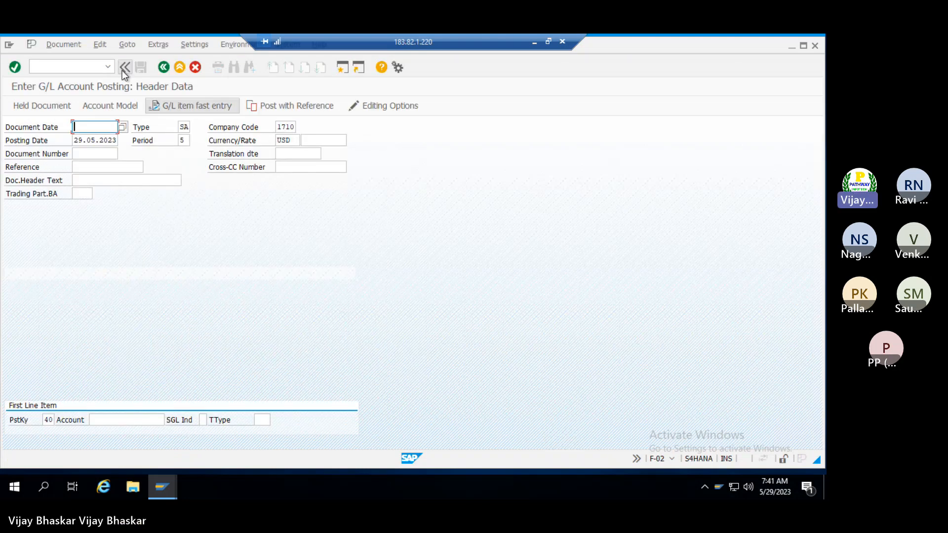
# Run transaction /nspro from the command field, correcting the mistyped code
pyautogui.click(79, 68)
pyautogui.write('/')
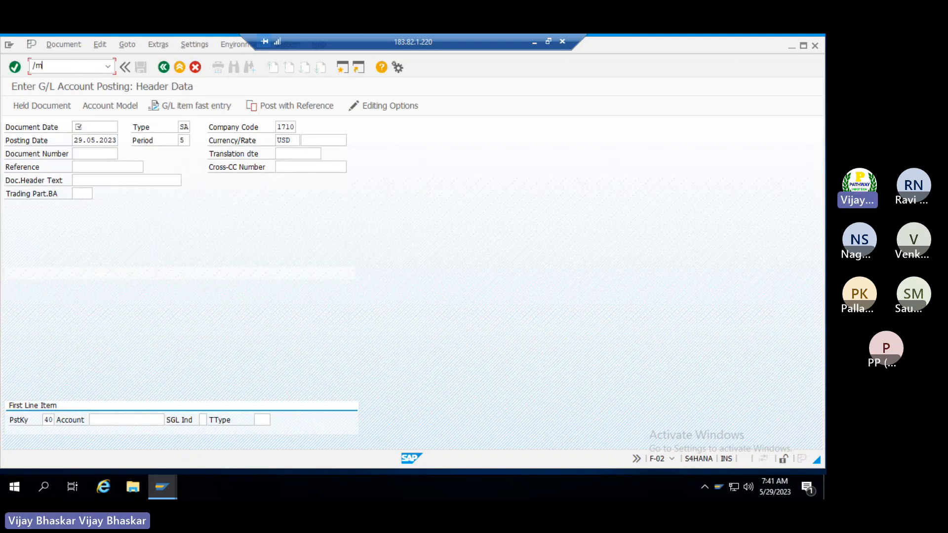
pyautogui.write('nspto')
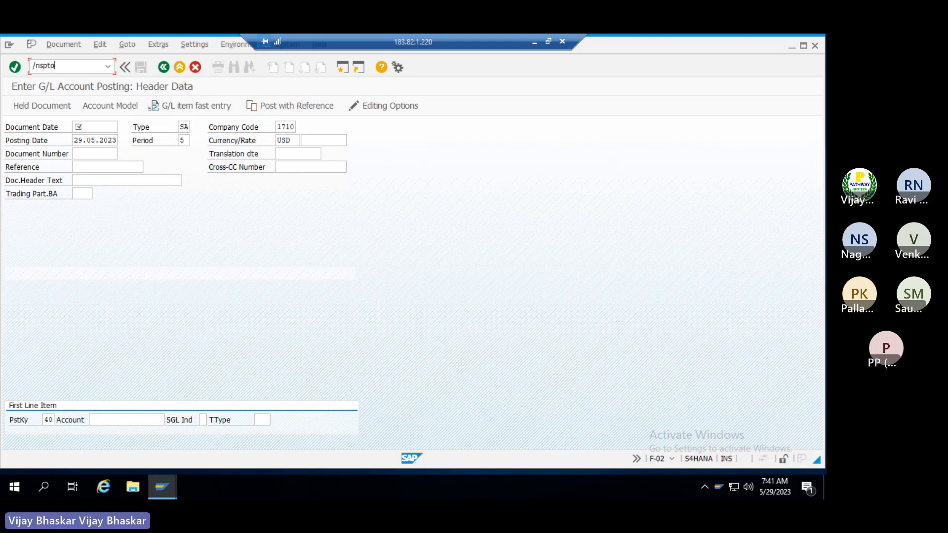
pyautogui.press('BackSpace')
pyautogui.press('BackSpace')
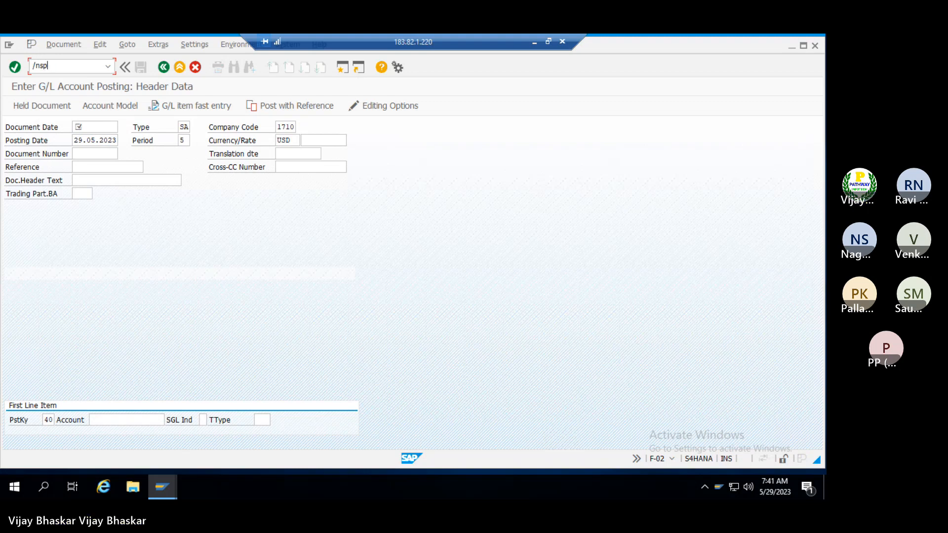
pyautogui.press('BackSpace')
pyautogui.press('BackSpace')
pyautogui.press('BackSpace')
pyautogui.press('BackSpace')
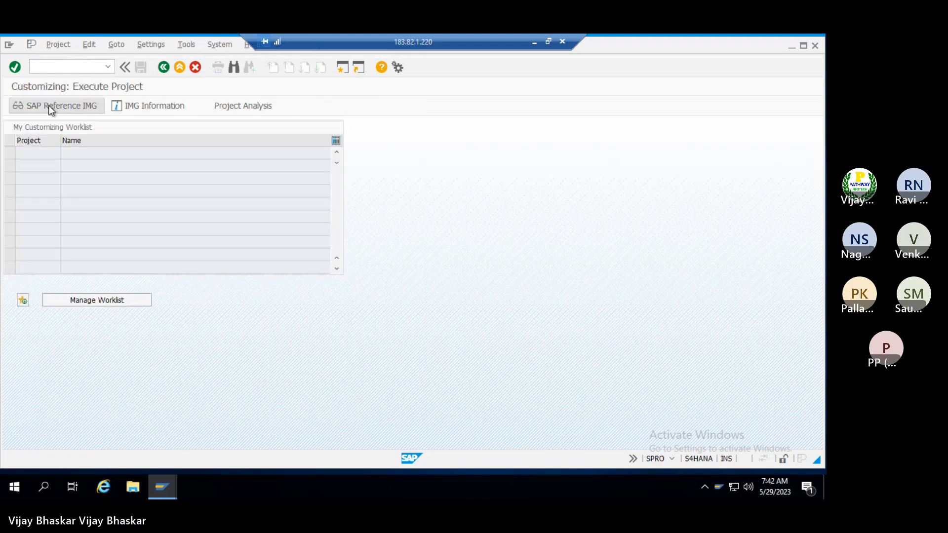
# Open the SAP Reference IMG and expand Financial Supply Chain Management > Treasury and Risk Management
pyautogui.click(48, 105)
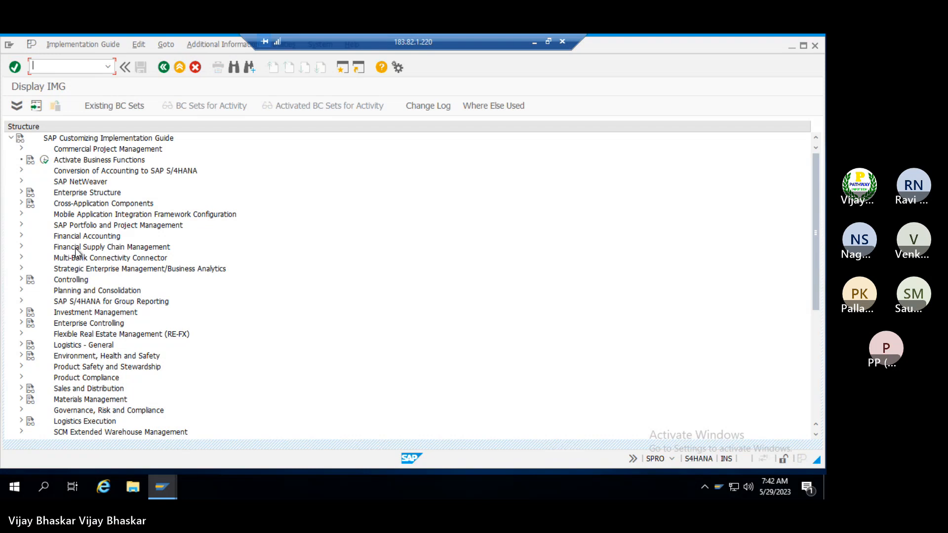
pyautogui.click(76, 248)
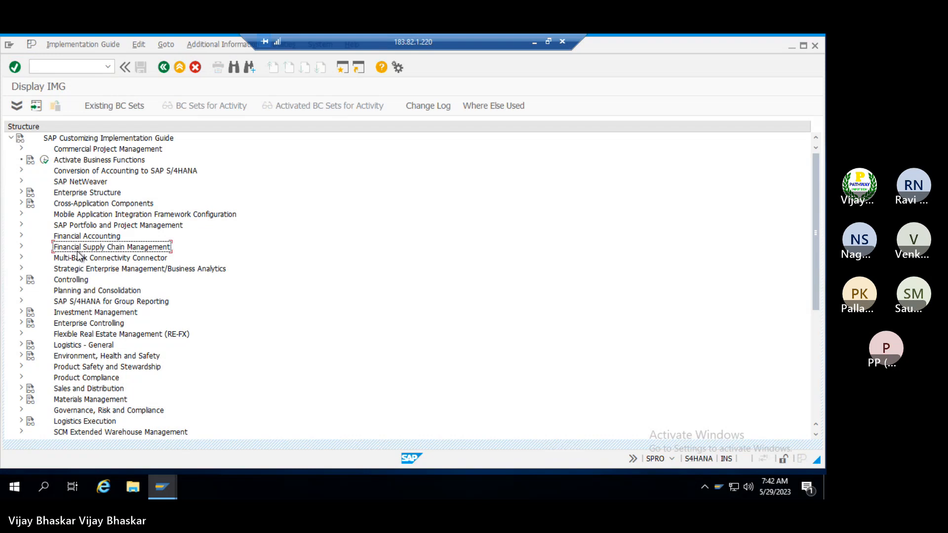
pyautogui.doubleClick(77, 250)
pyautogui.press('Down')
pyautogui.press('Down')
pyautogui.press('Down')
pyautogui.press('Down')
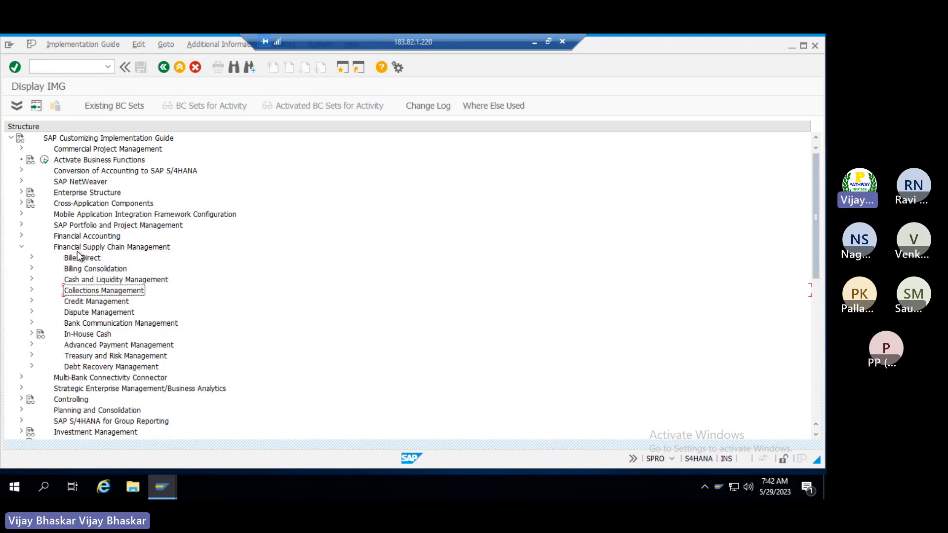
pyautogui.press('Down')
pyautogui.press('Down')
pyautogui.press('Down')
pyautogui.press('Down')
pyautogui.press('Down')
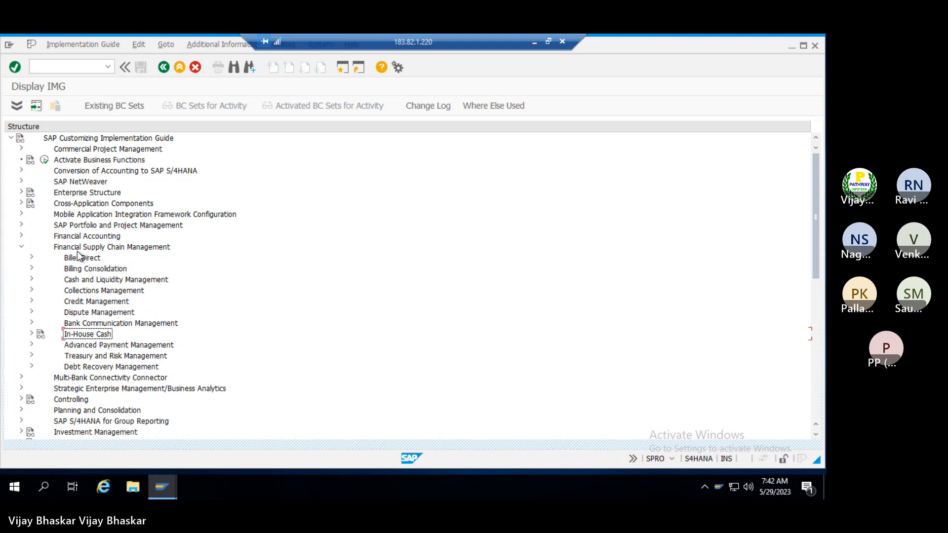
pyautogui.press('Down')
pyautogui.press('Right')
# Expand Transaction Manager > General Settings > Accounting down to Link to Other Accounting Components
pyautogui.press('Down')
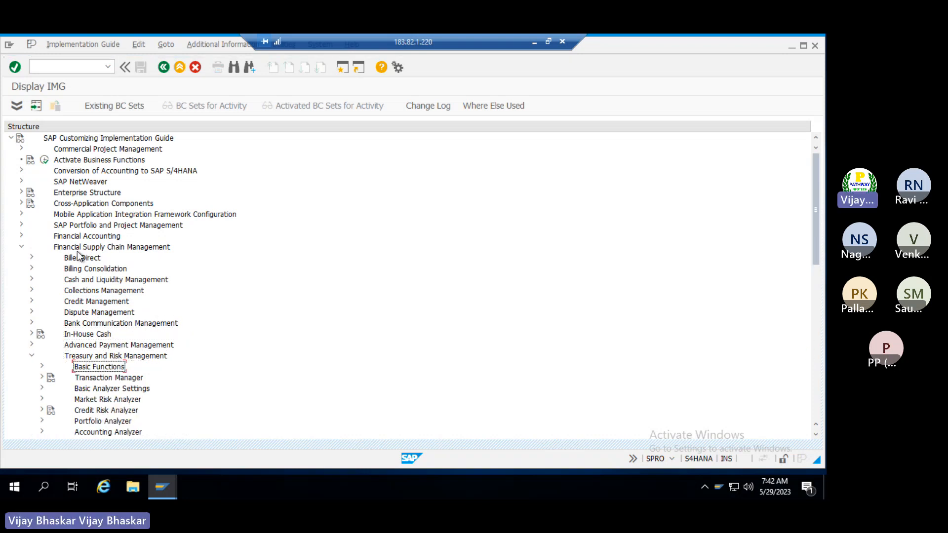
pyautogui.press('Down')
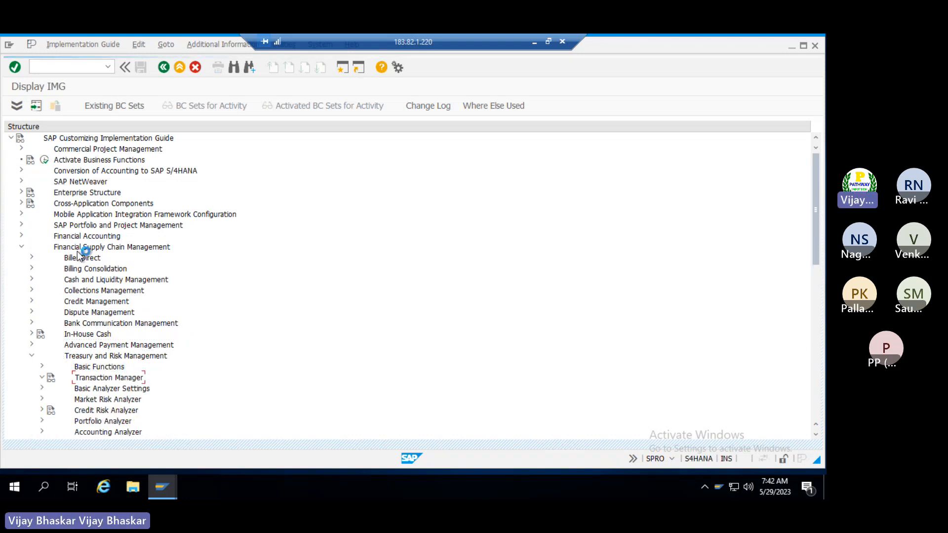
pyautogui.press('Right')
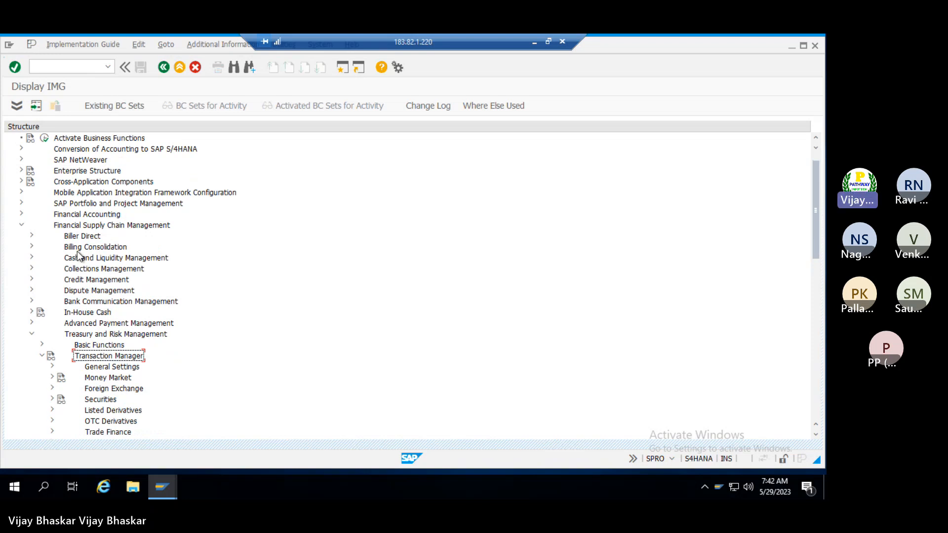
pyautogui.press('Down')
pyautogui.press('Right')
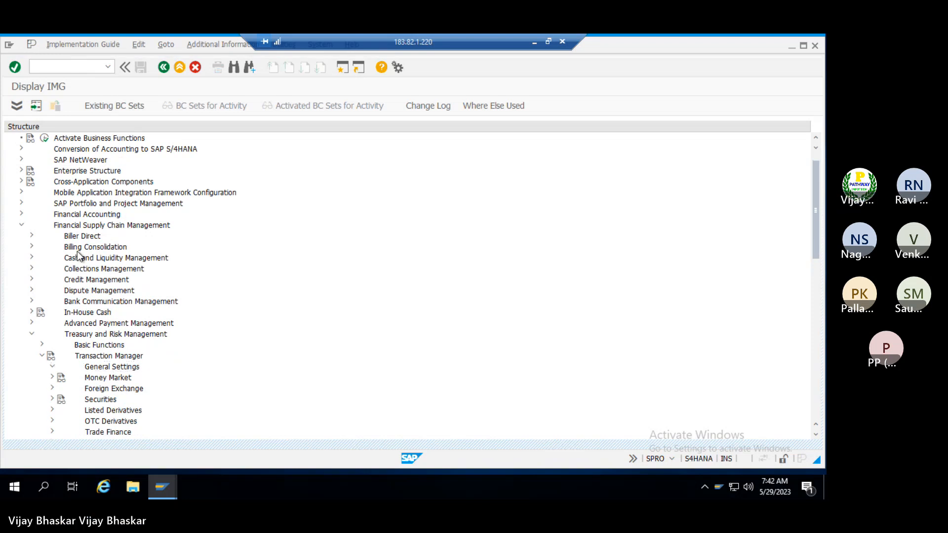
pyautogui.press('Down')
pyautogui.press('Down')
pyautogui.press('Down')
pyautogui.press('Down')
pyautogui.press('Down')
pyautogui.press('Down')
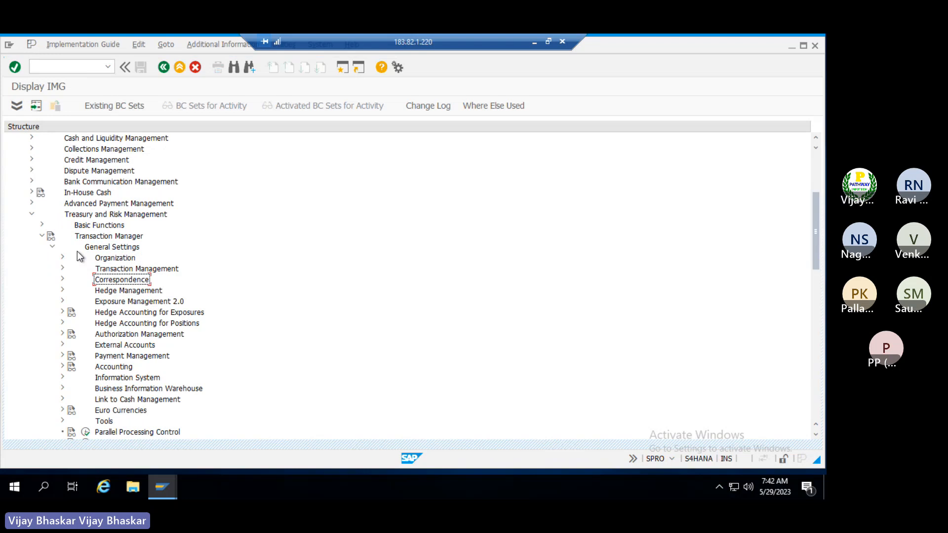
pyautogui.press('Down')
pyautogui.press('Down')
pyautogui.press('Down')
pyautogui.press('Down')
pyautogui.press('Down')
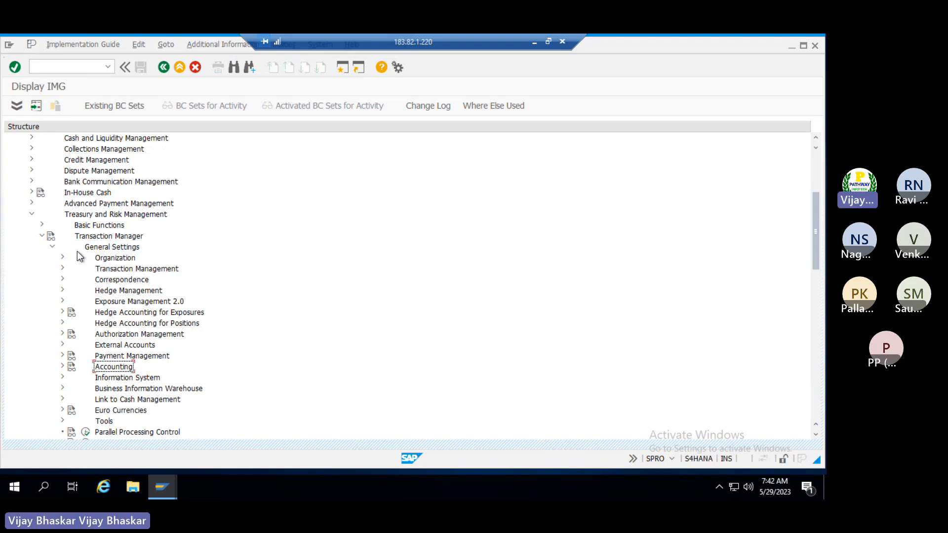
pyautogui.press('Right')
pyautogui.press('Down')
pyautogui.press('Down')
pyautogui.press('Down')
pyautogui.press('Down')
pyautogui.press('Down')
pyautogui.press('Down')
pyautogui.press('Down')
pyautogui.press('Down')
pyautogui.press('Down')
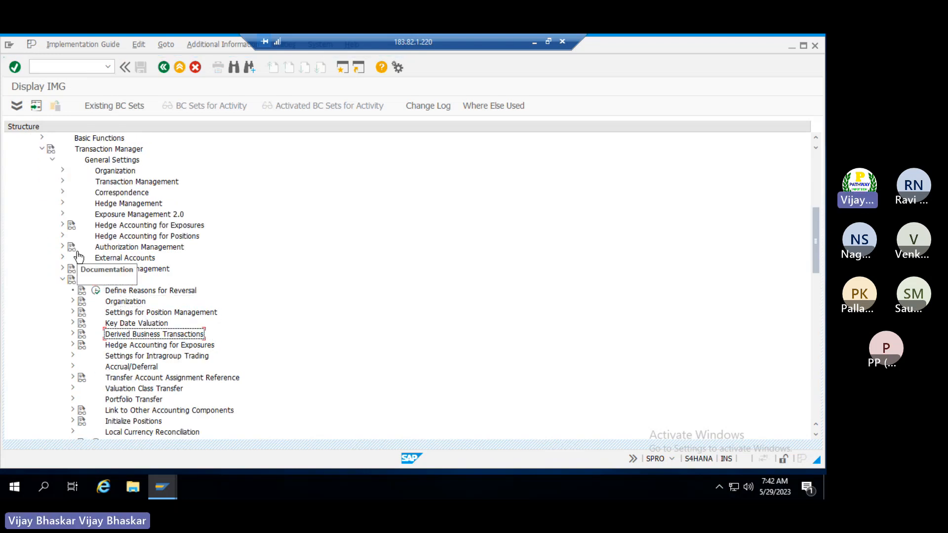
pyautogui.press('Down')
pyautogui.press('Down')
pyautogui.press('Down')
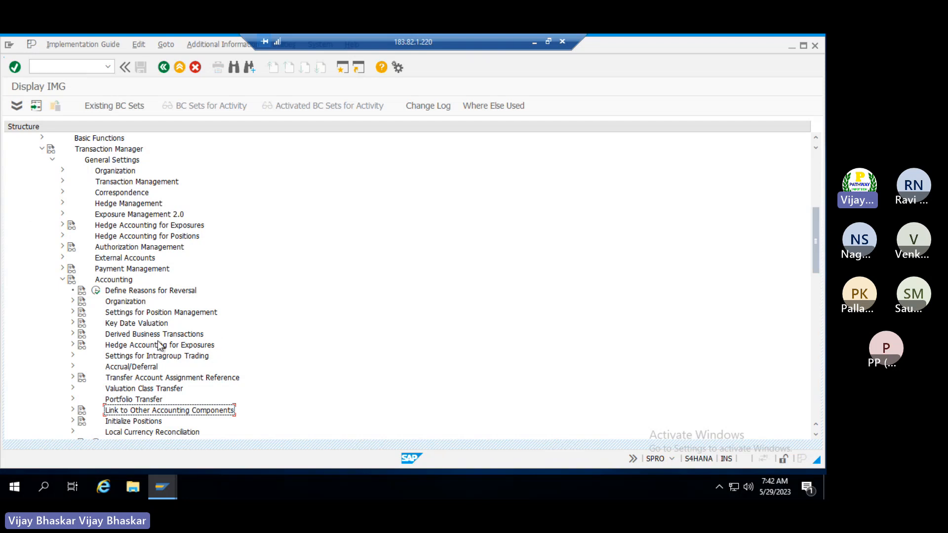
# Expand Key Date Valuation > Update Types and execute Assign Update Types for Valuation
pyautogui.click(121, 325)
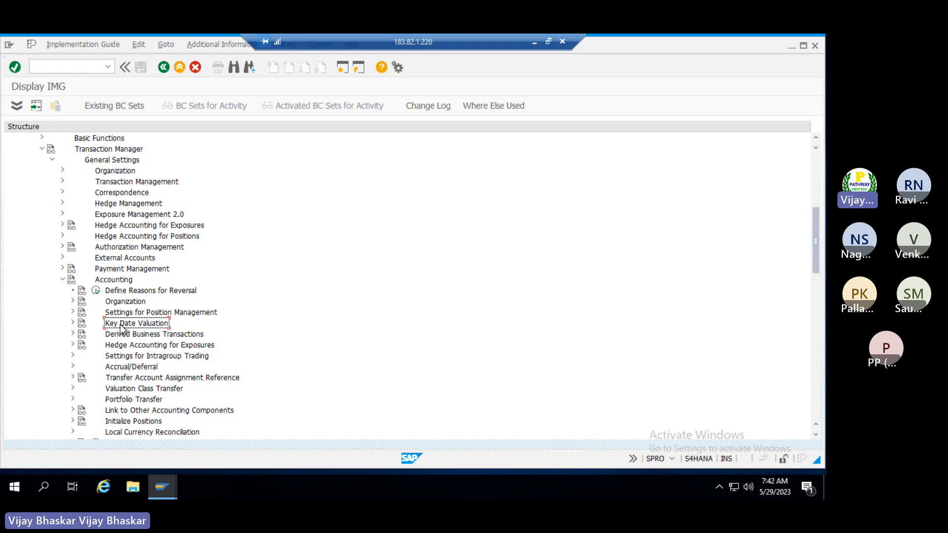
pyautogui.doubleClick(121, 326)
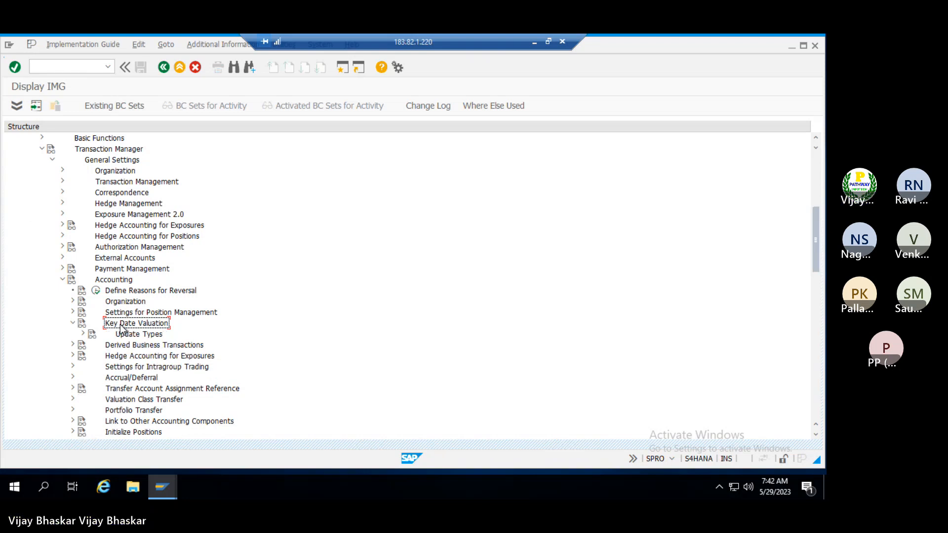
pyautogui.doubleClick(121, 329)
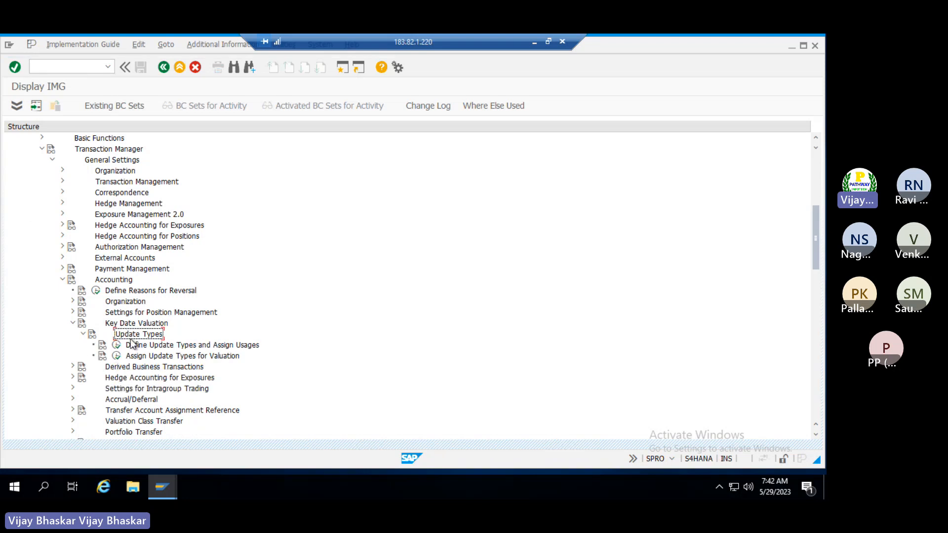
pyautogui.click(133, 345)
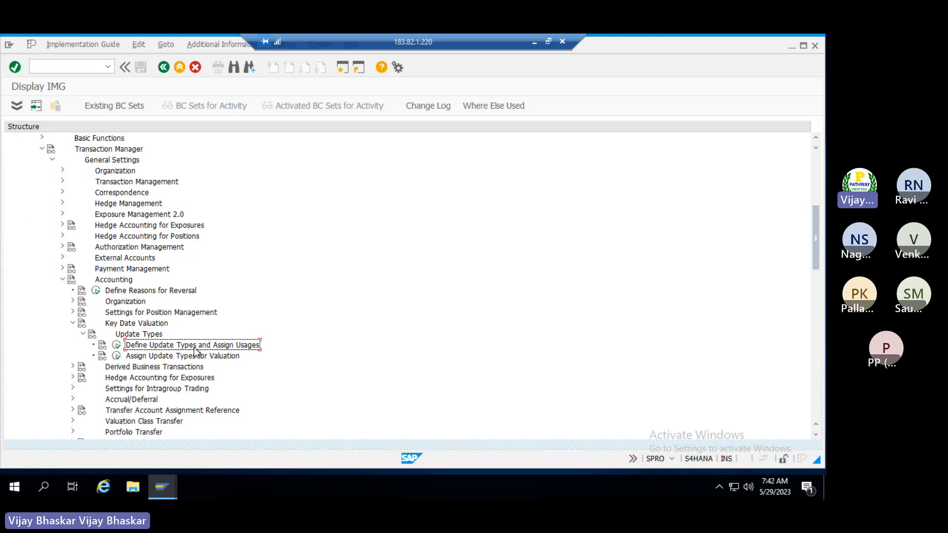
pyautogui.click(116, 356)
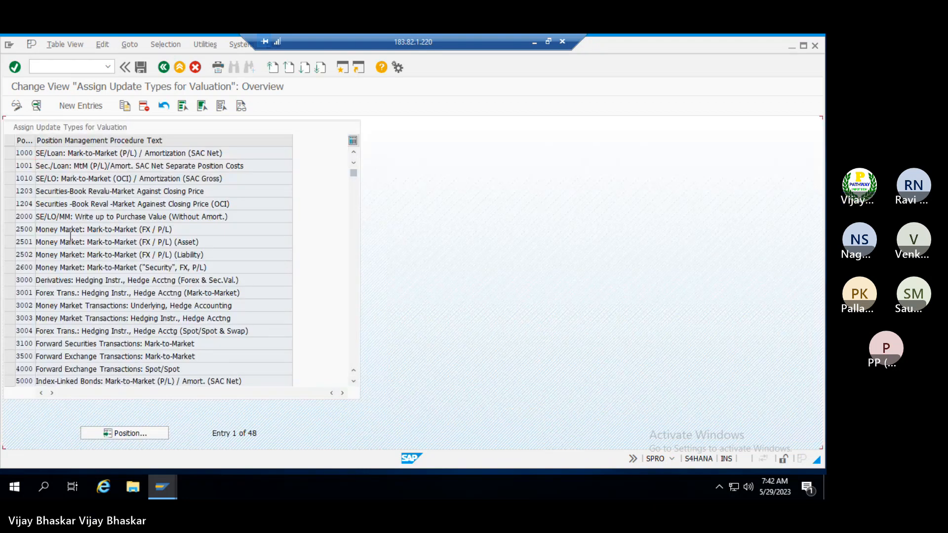
pyautogui.scroll(-5, 70, 236)
pyautogui.scroll(2, 70, 236)
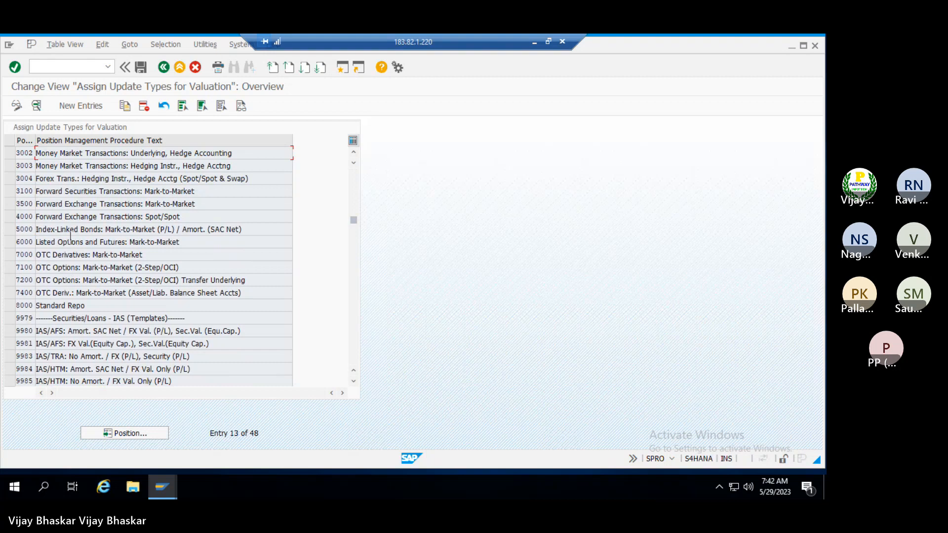
pyautogui.scroll(-8, 70, 235)
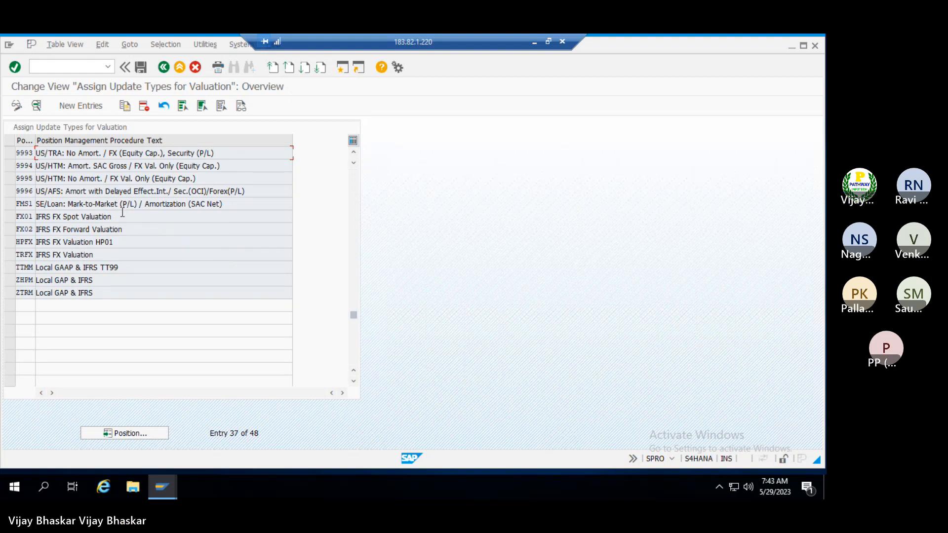
pyautogui.click(122, 213)
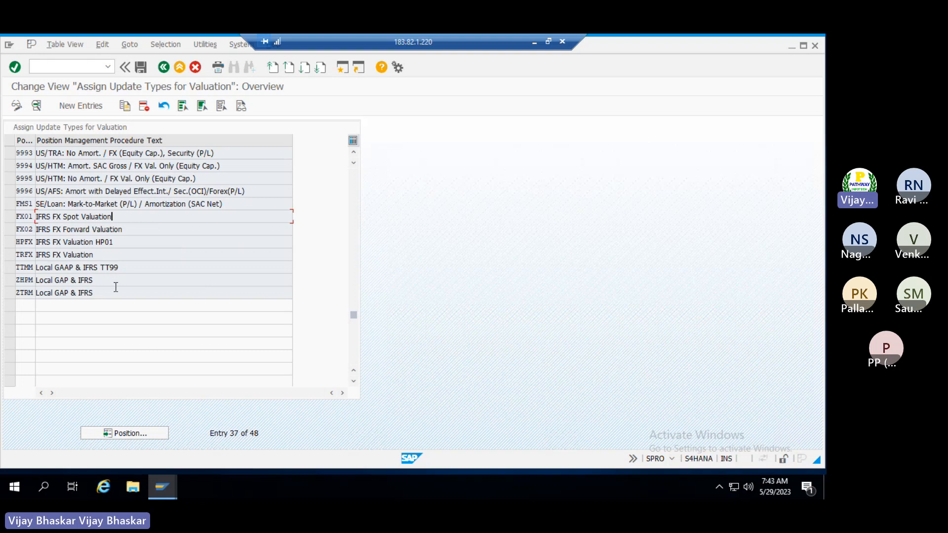
pyautogui.scroll(4, 115, 287)
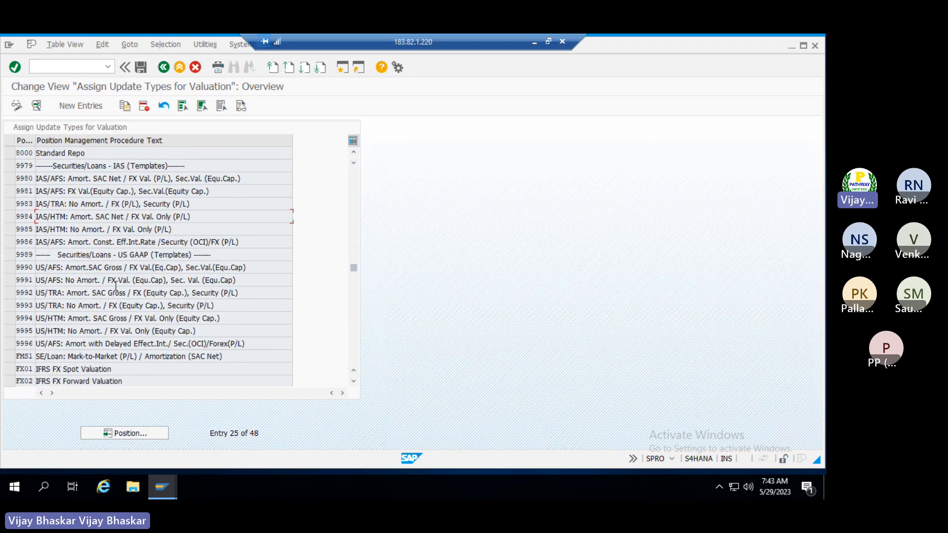
pyautogui.scroll(2, 115, 287)
pyautogui.scroll(2, 115, 282)
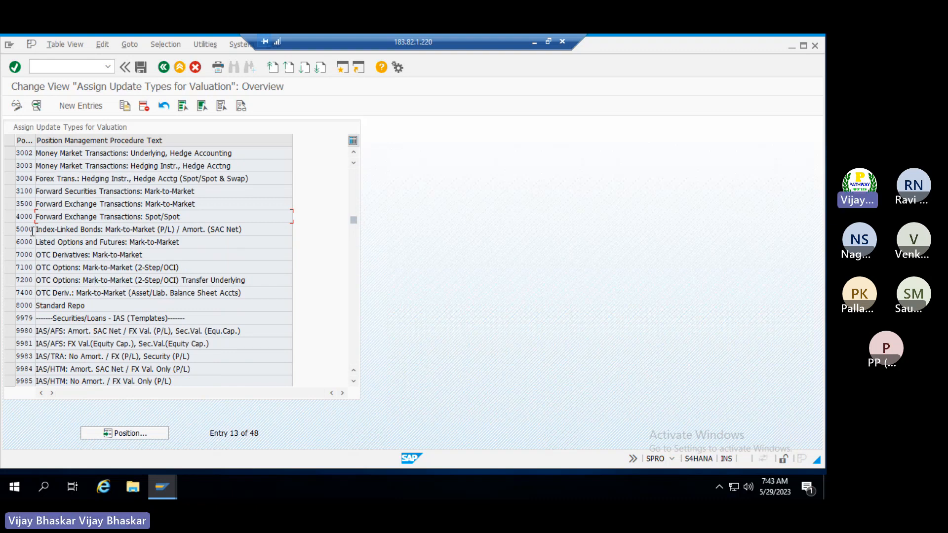
pyautogui.scroll(3, 32, 231)
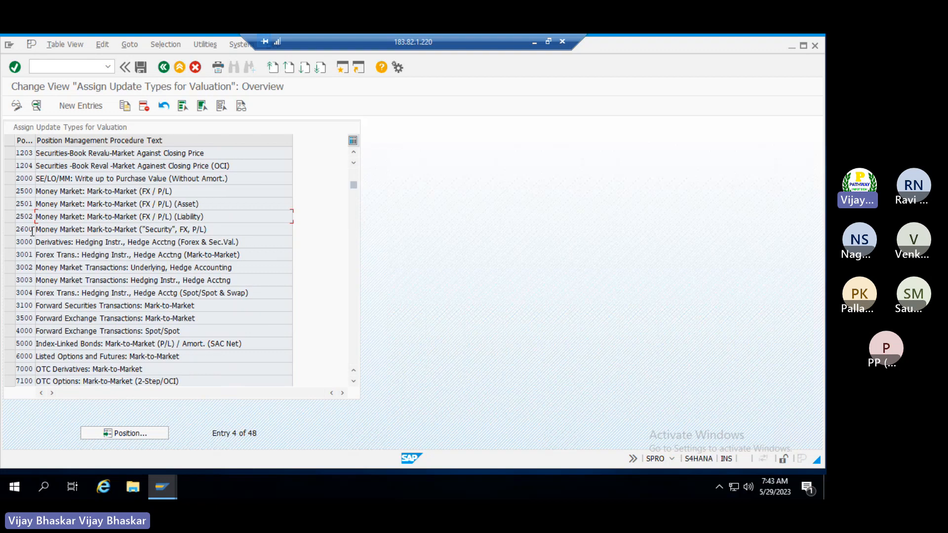
pyautogui.scroll(1, 31, 231)
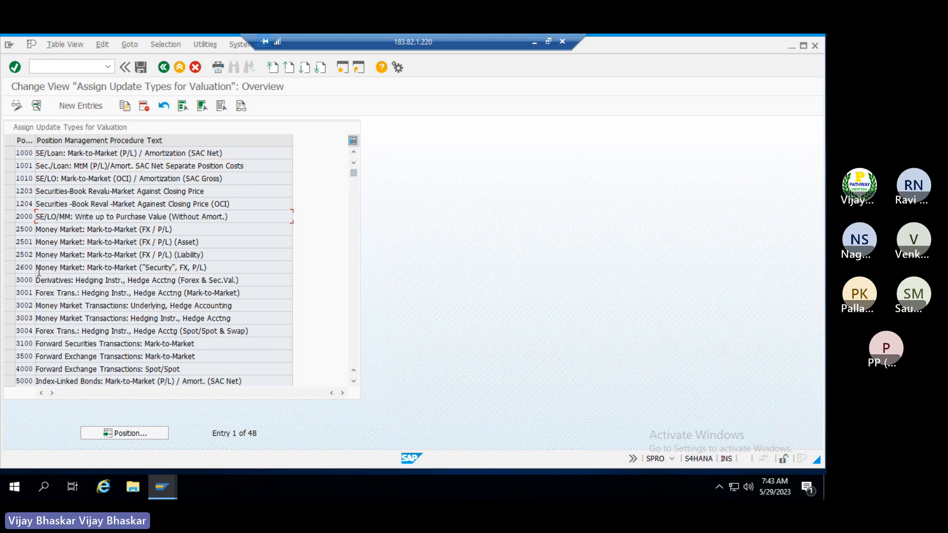
pyautogui.scroll(-1, 39, 271)
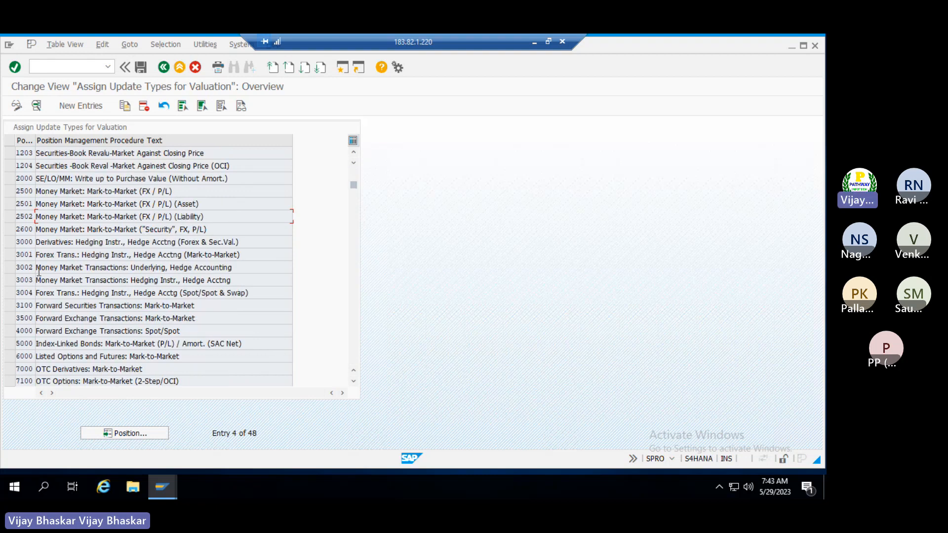
# Open procedure 5000 Index-Linked Bonds and review its security valuation types, e.g. V201 write-down and V204
pyautogui.doubleClick(27, 343)
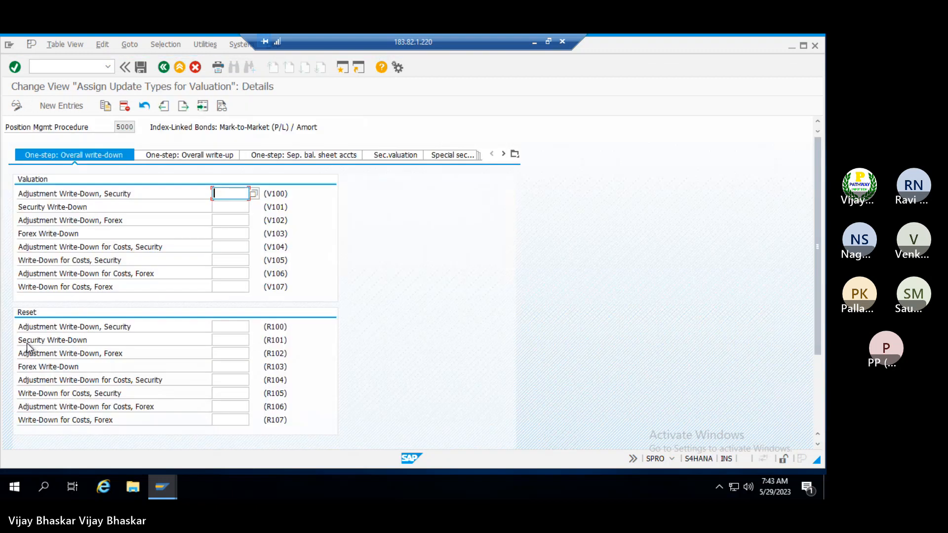
pyautogui.click(394, 156)
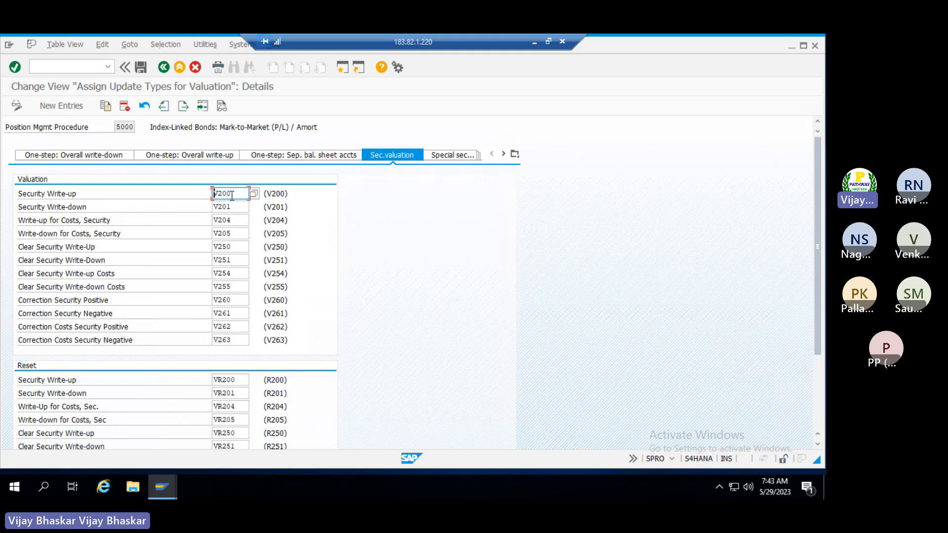
pyautogui.click(236, 211)
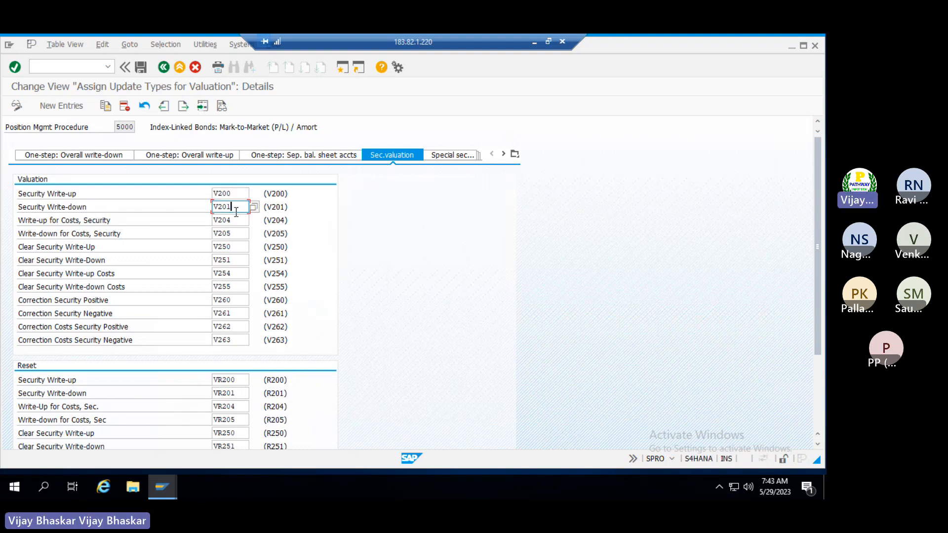
pyautogui.click(238, 222)
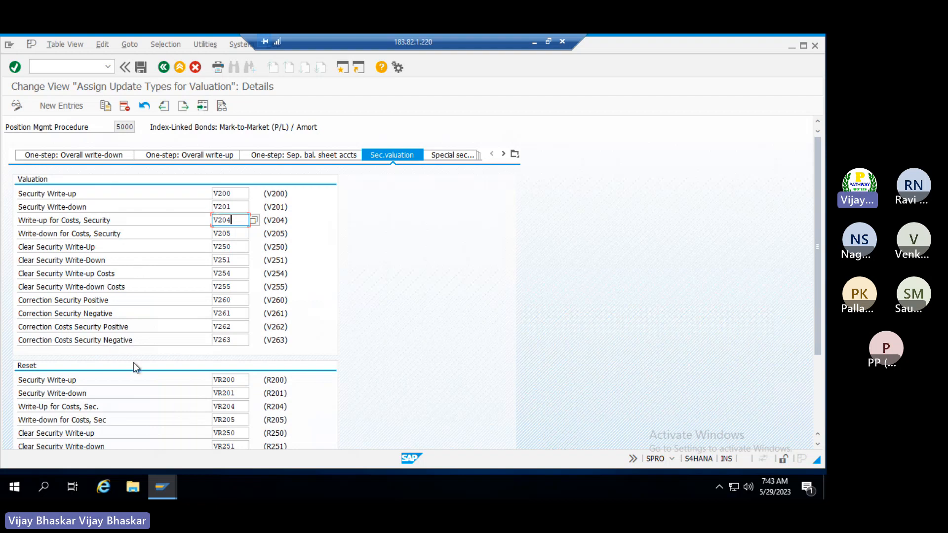
pyautogui.scroll(-2, 134, 363)
pyautogui.scroll(-3, 133, 361)
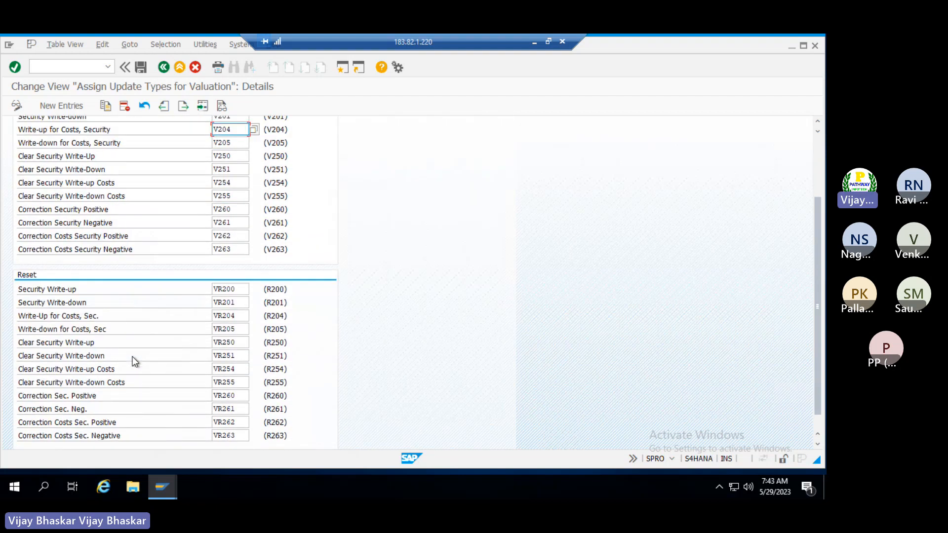
pyautogui.scroll(2, 133, 361)
pyautogui.scroll(3, 134, 360)
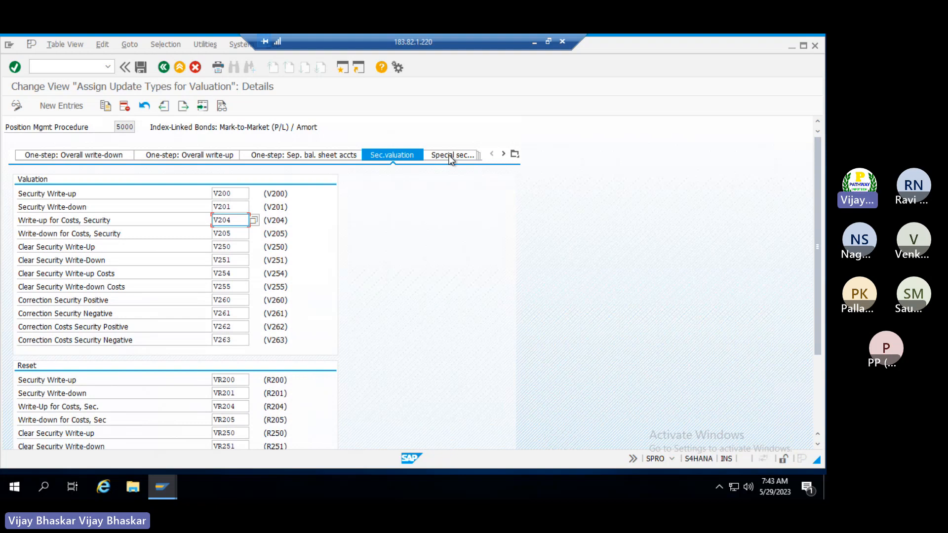
pyautogui.click(515, 154)
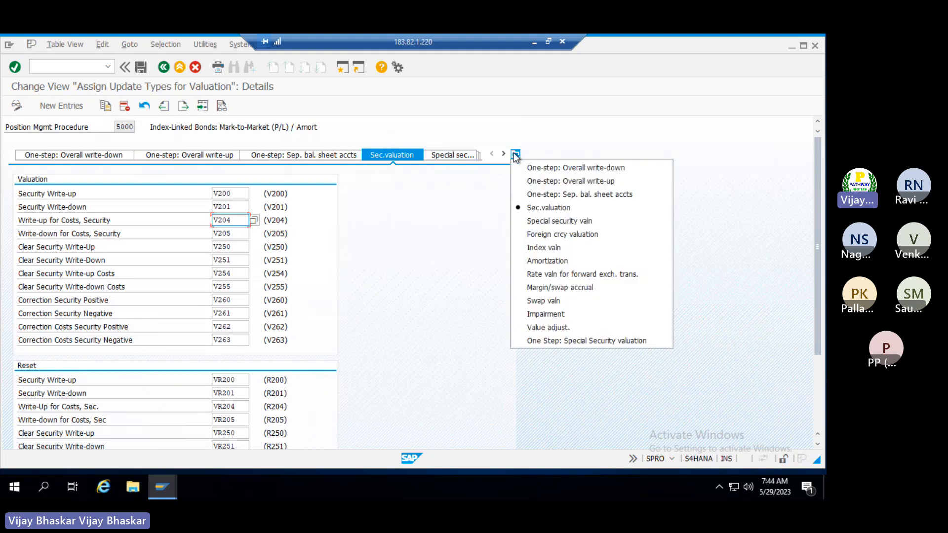
pyautogui.click(541, 233)
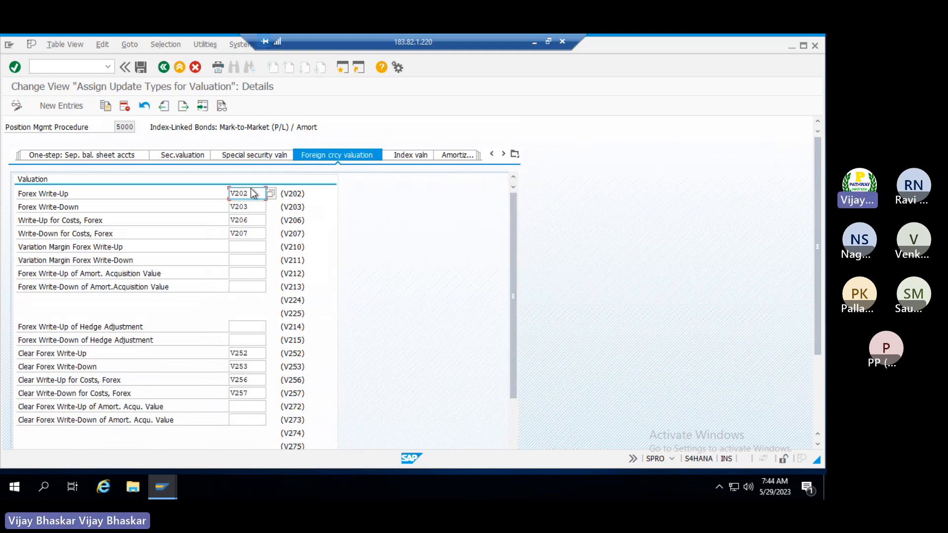
pyautogui.click(257, 206)
pyautogui.click(257, 233)
pyautogui.click(190, 157)
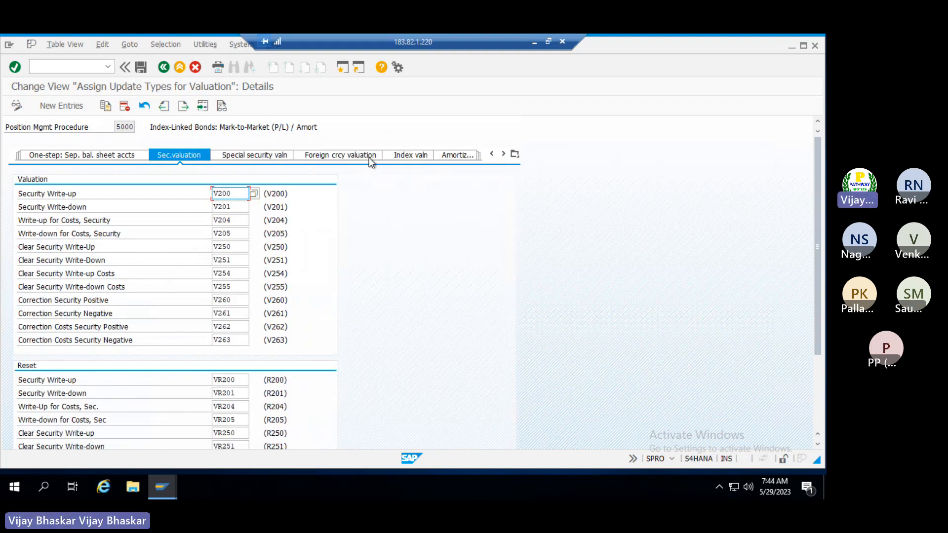
pyautogui.click(345, 156)
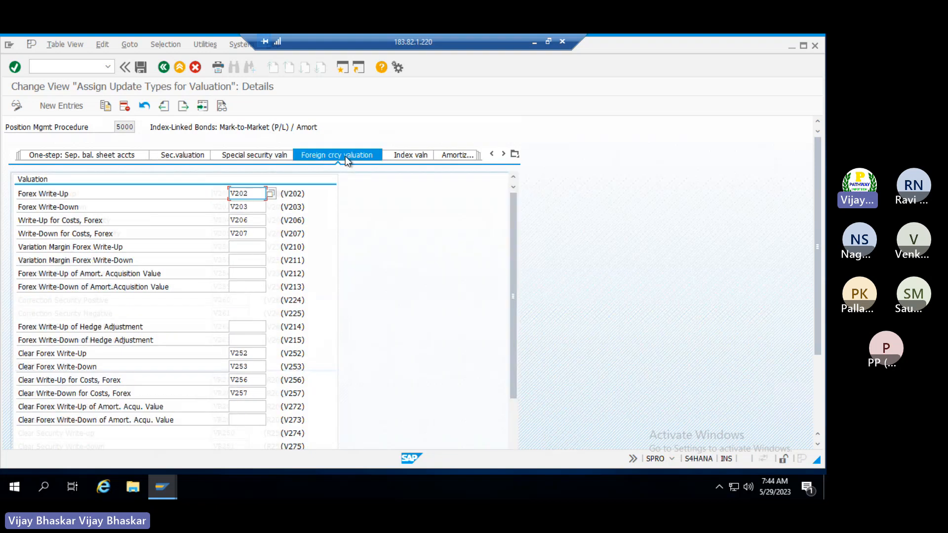
pyautogui.click(134, 126)
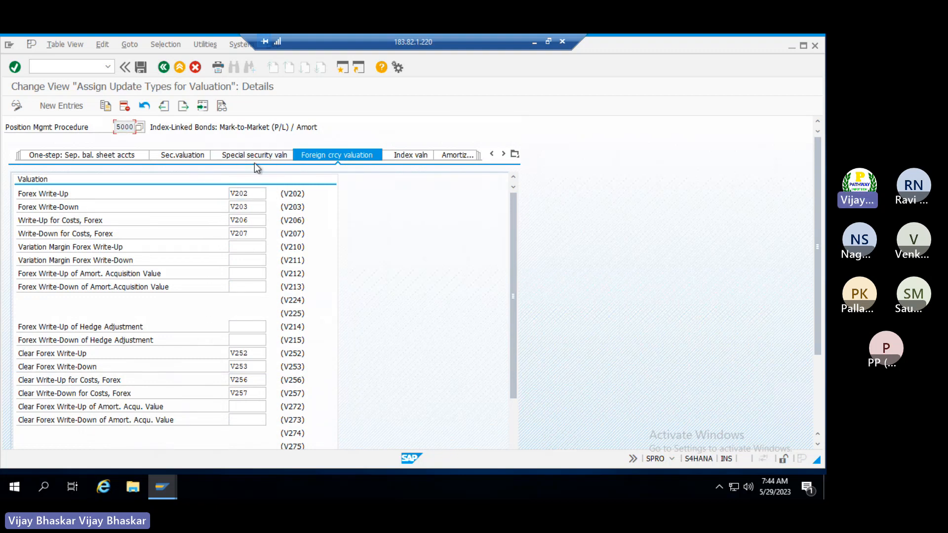
pyautogui.click(257, 192)
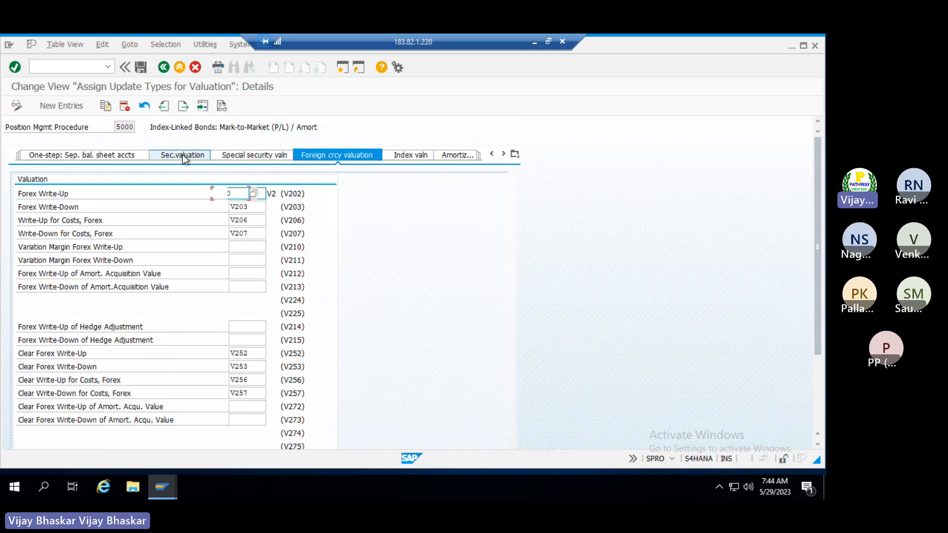
pyautogui.click(183, 154)
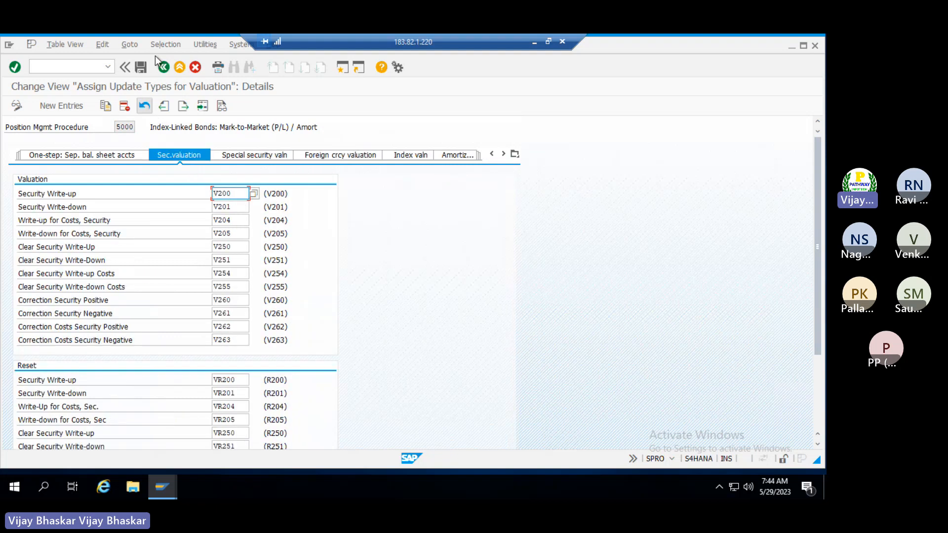
# Go back twice to the Display IMG tree and select the Update Types node
pyautogui.click(163, 68)
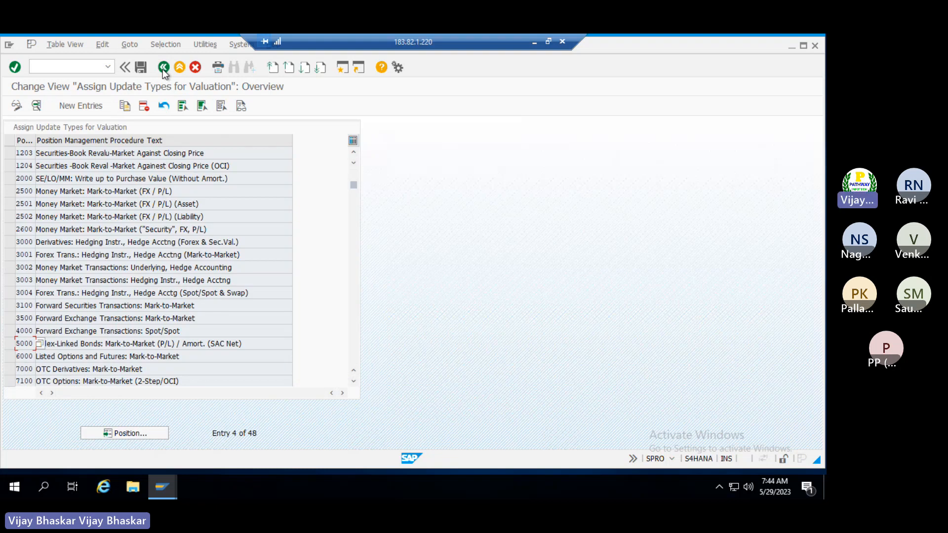
pyautogui.click(163, 68)
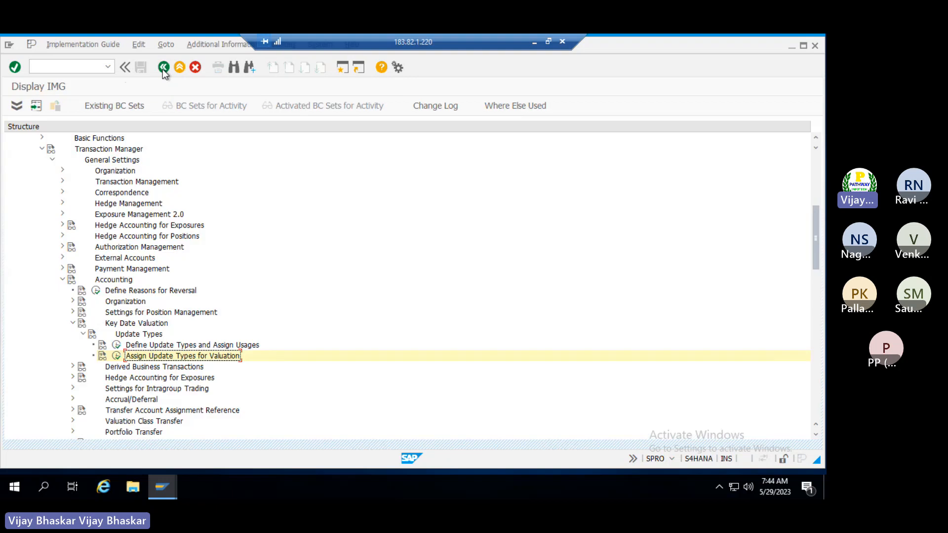
pyautogui.click(125, 334)
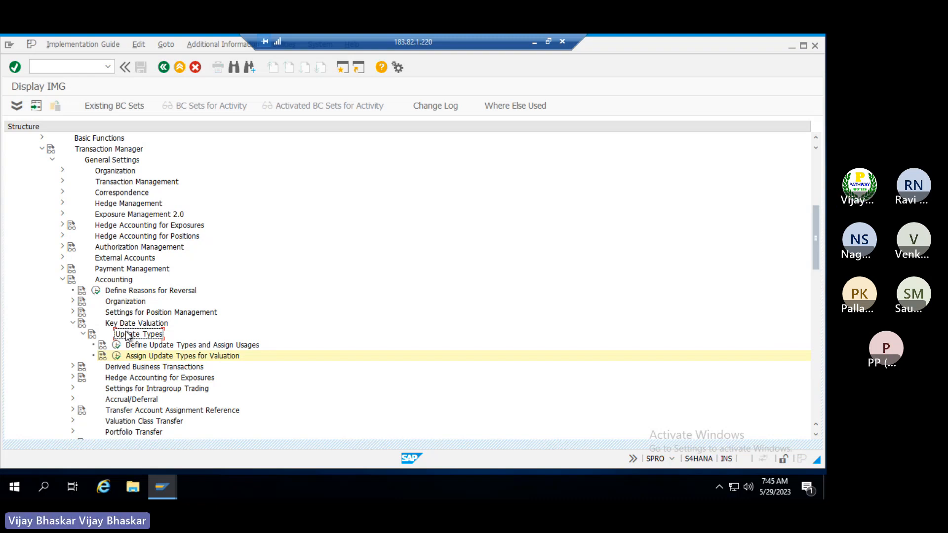
# Collapse Key Date Valuation and expand Link to Other Accounting Components
pyautogui.click(72, 323)
pyautogui.scroll(-1, 190, 316)
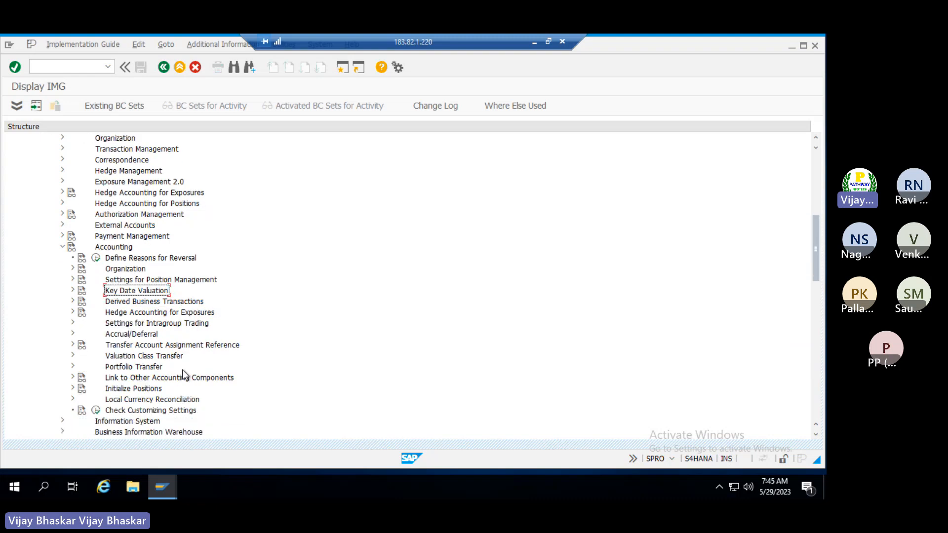
pyautogui.click(138, 344)
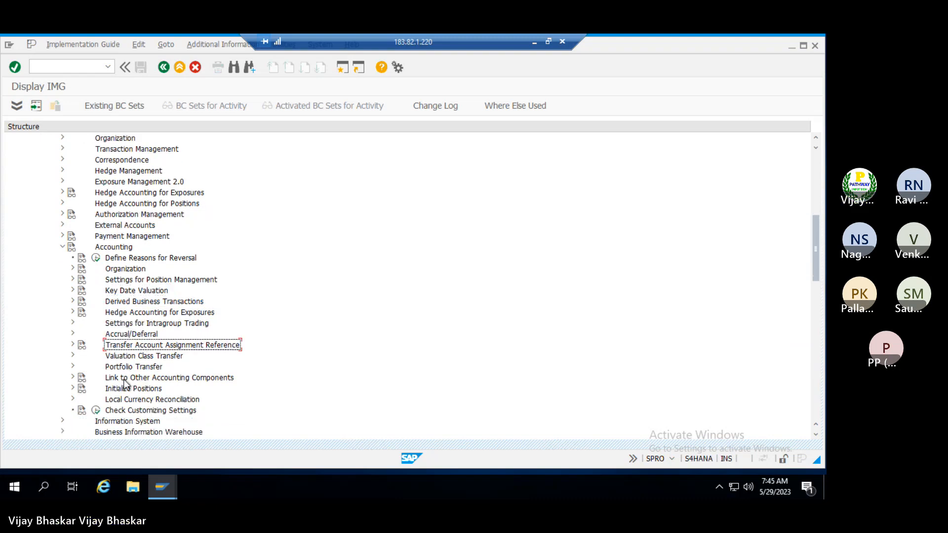
pyautogui.click(124, 378)
pyautogui.doubleClick(126, 380)
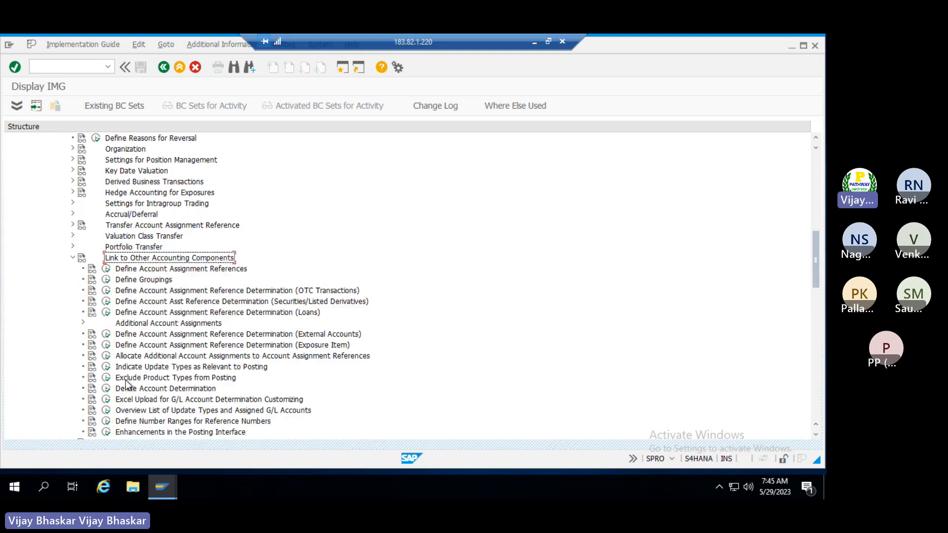
pyautogui.press('Down')
pyautogui.press('Down')
pyautogui.press('Down')
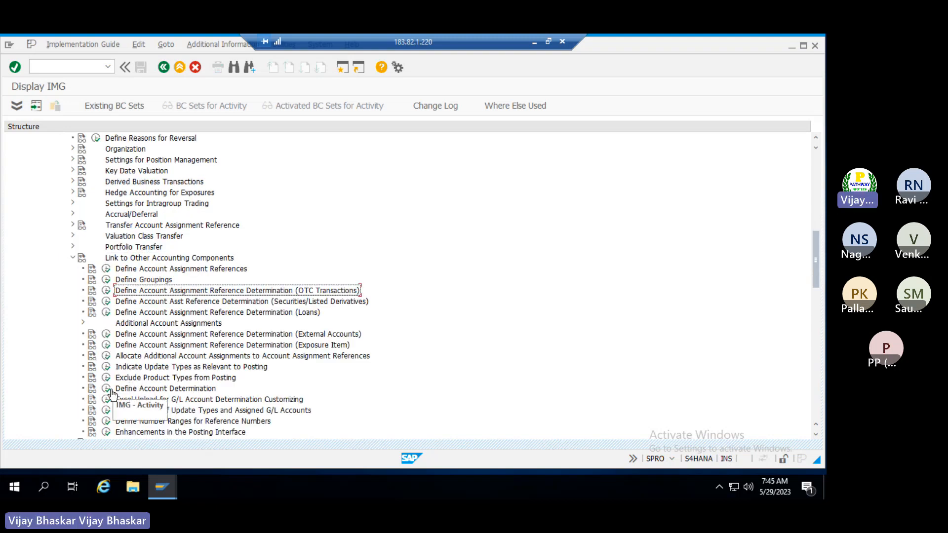
# Execute Define Account Determination with chart of accounts TR01
pyautogui.click(106, 389)
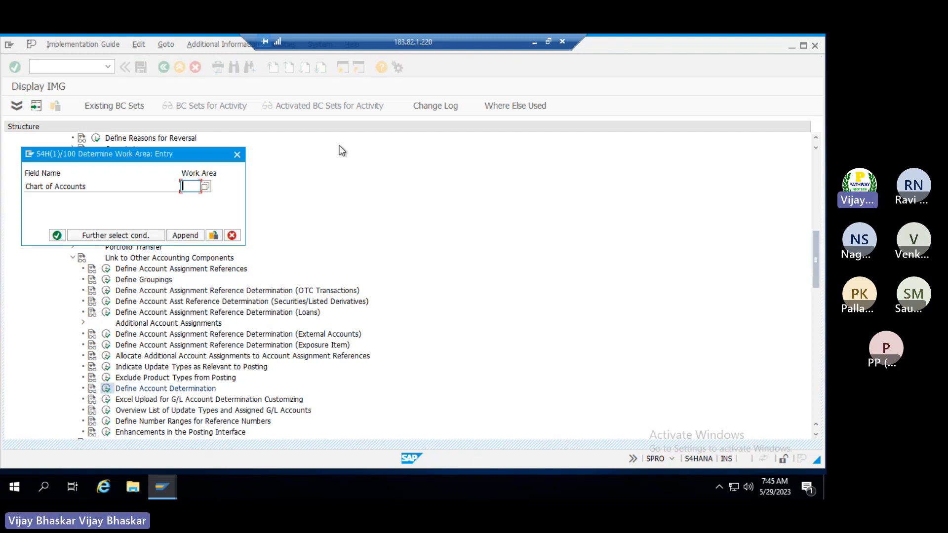
pyautogui.press('BackSpace')
pyautogui.write('TR01')
pyautogui.press('Return')
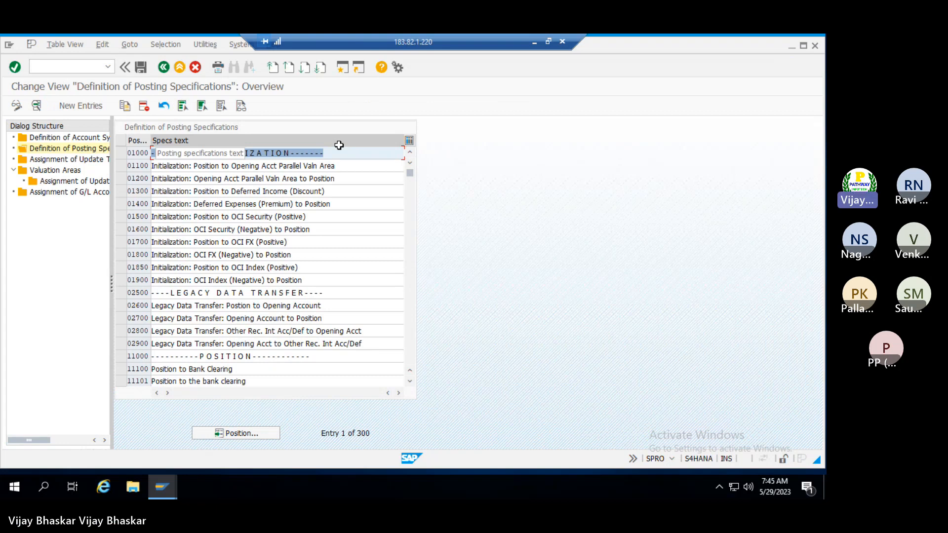
# Return to the Excel notes near the Investment on shares account entry
pyautogui.click(534, 42)
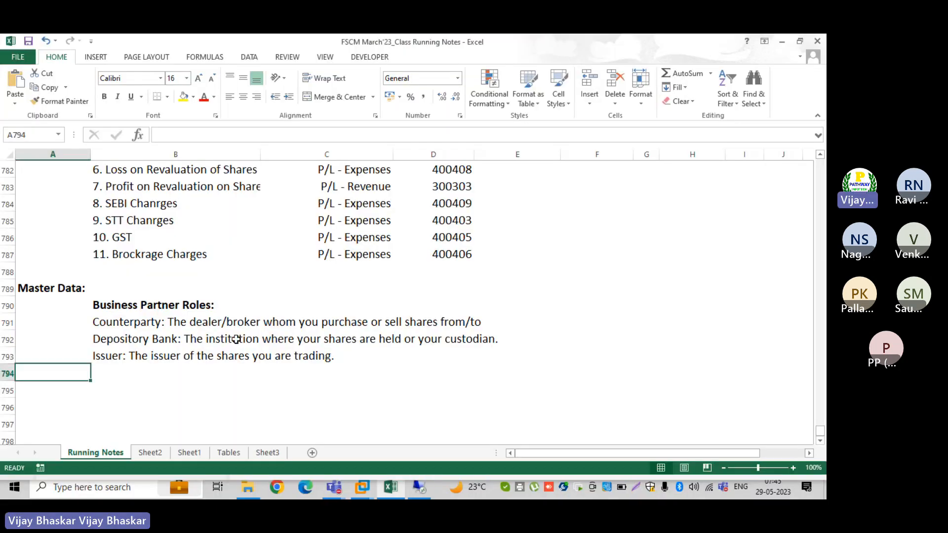
pyautogui.scroll(1, 237, 339)
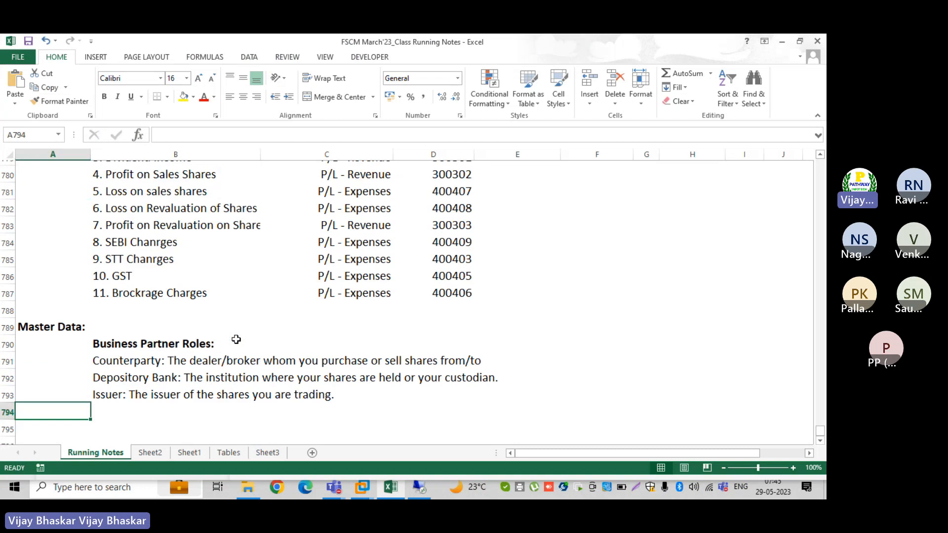
pyautogui.scroll(2, 236, 339)
pyautogui.click(526, 233)
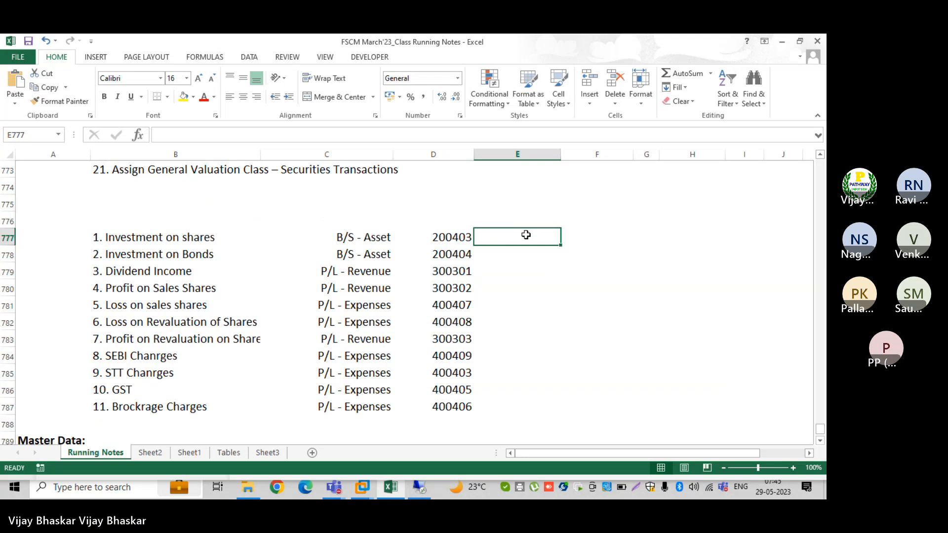
# Enter headings Description of GL, Type of GL, GL No, Account Assignment Ref No, Account Sy in row 776
pyautogui.click(149, 215)
pyautogui.write('De')
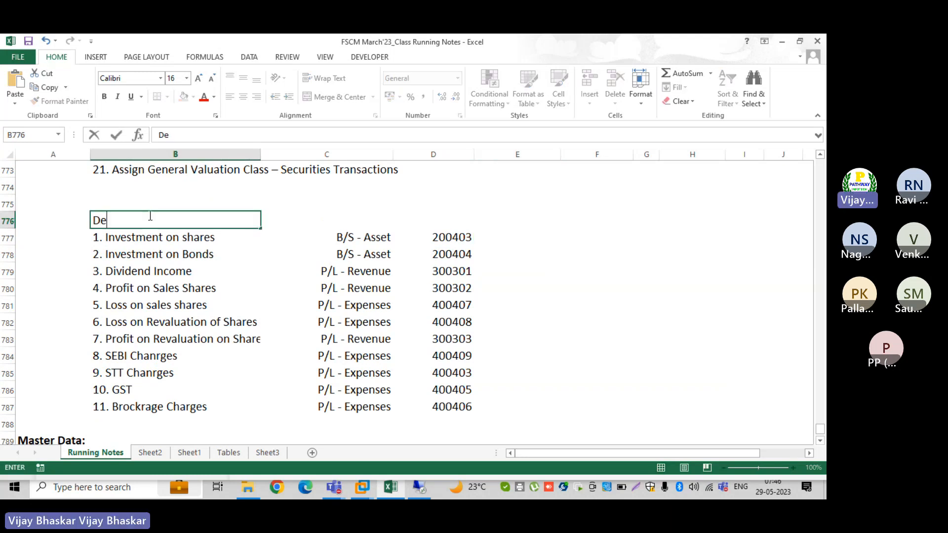
pyautogui.write('scri[')
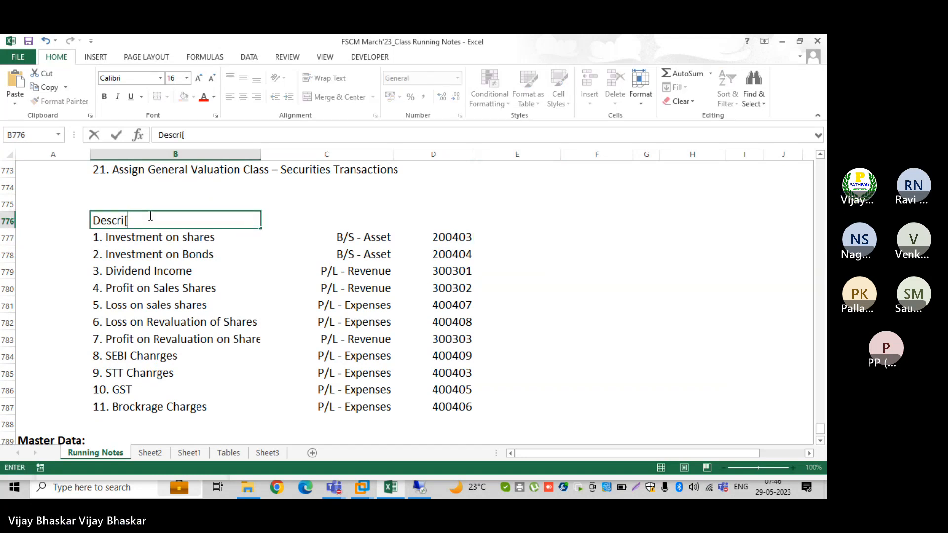
pyautogui.write('tion of GL')
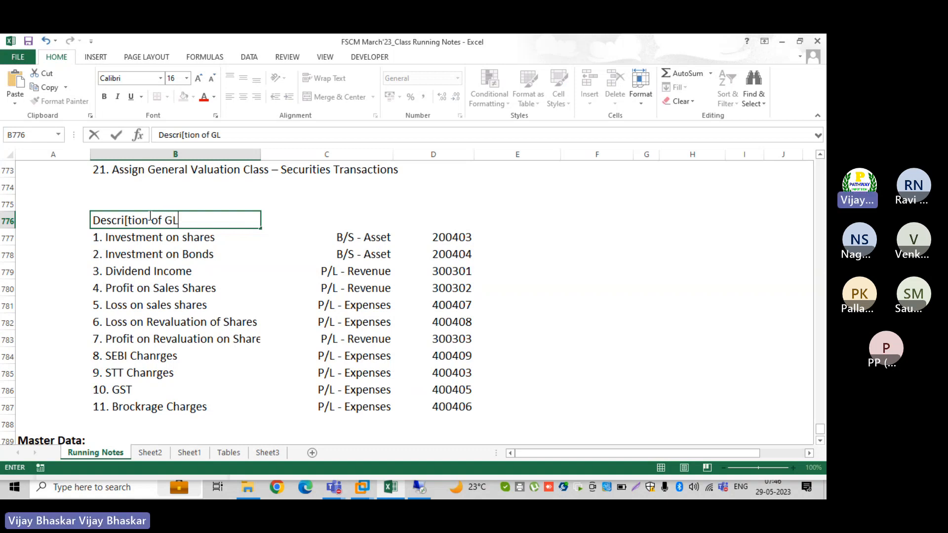
pyautogui.press('Tab')
pyautogui.write('Ty')
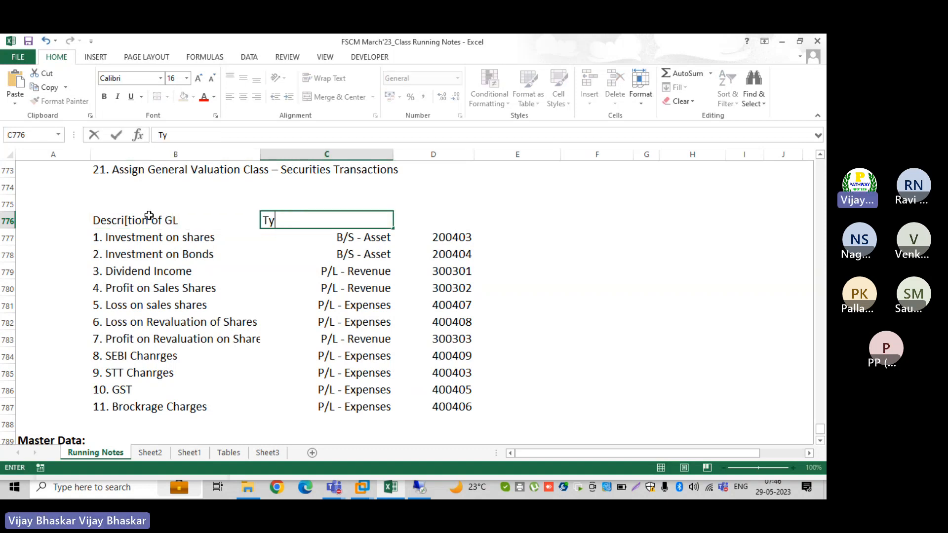
pyautogui.write('pe of F')
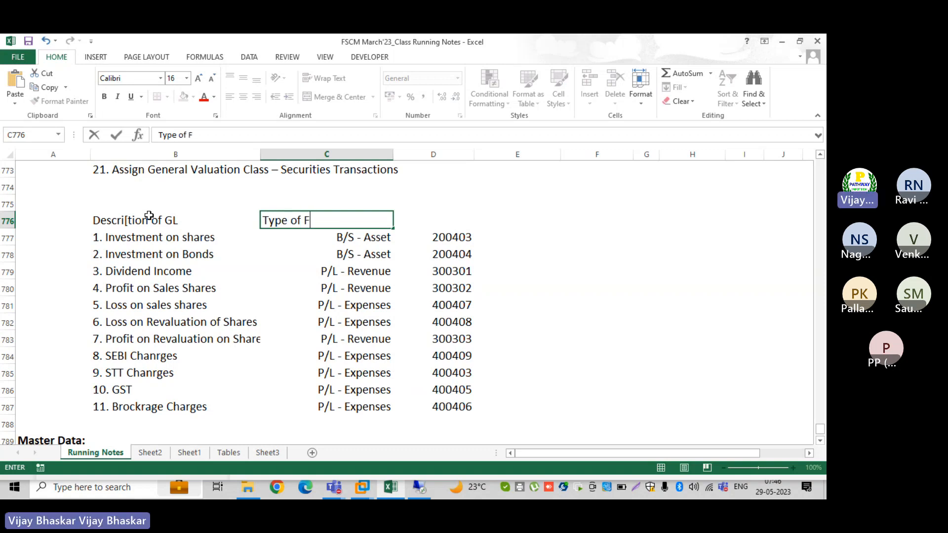
pyautogui.press('BackSpace')
pyautogui.write('G')
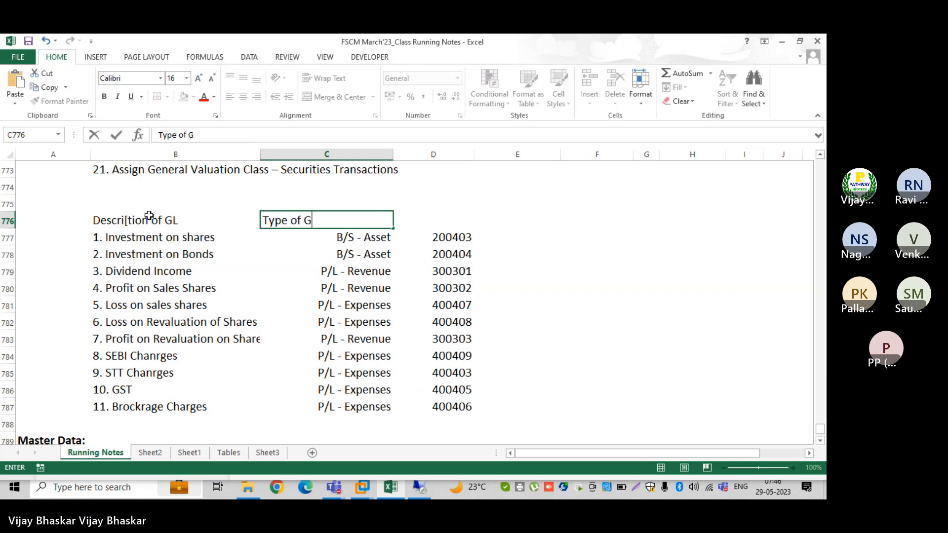
pyautogui.write('L')
pyautogui.press('Tab')
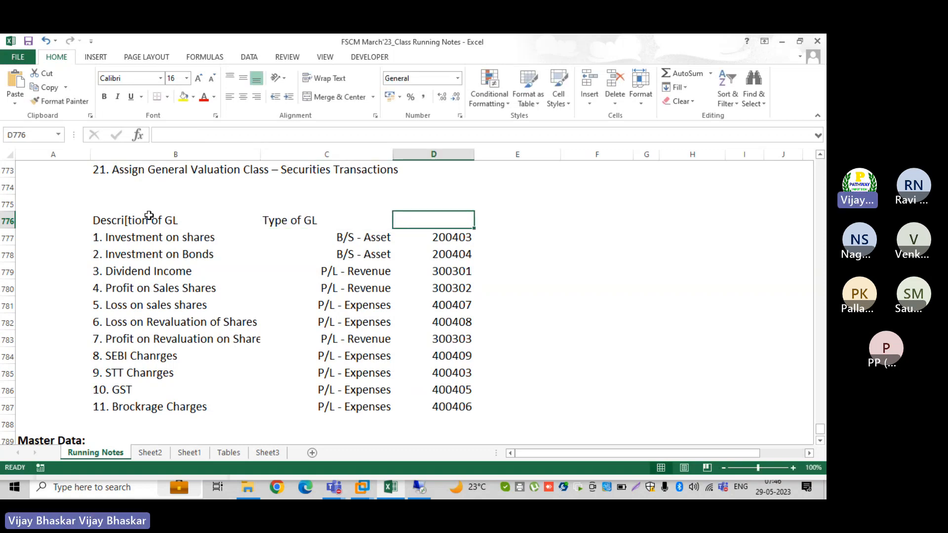
pyautogui.write('GL No')
pyautogui.press('Tab')
pyautogui.write('A')
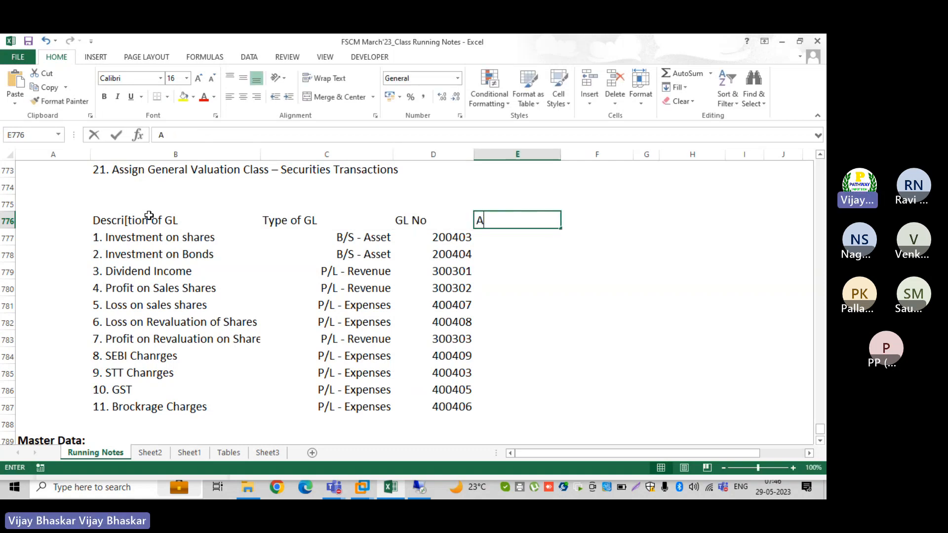
pyautogui.write('ccount Assi')
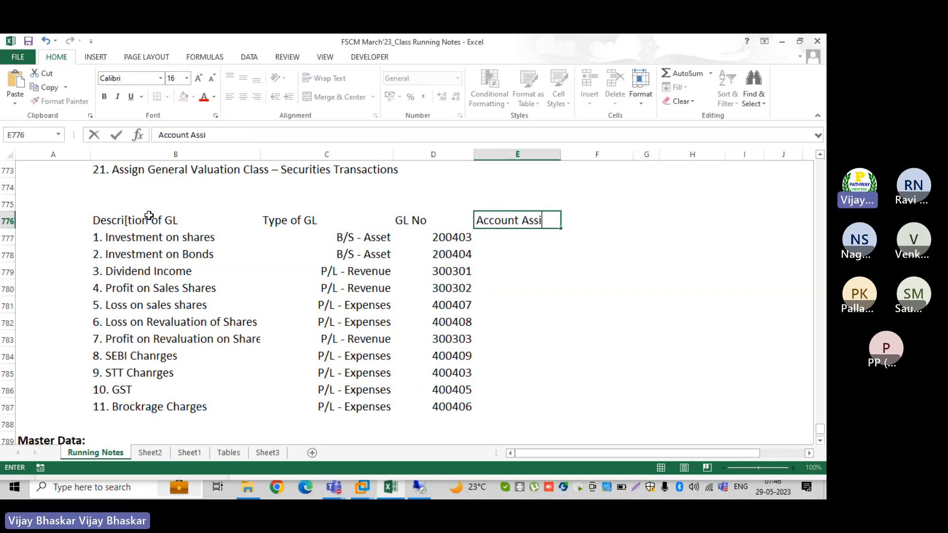
pyautogui.write('gnment R')
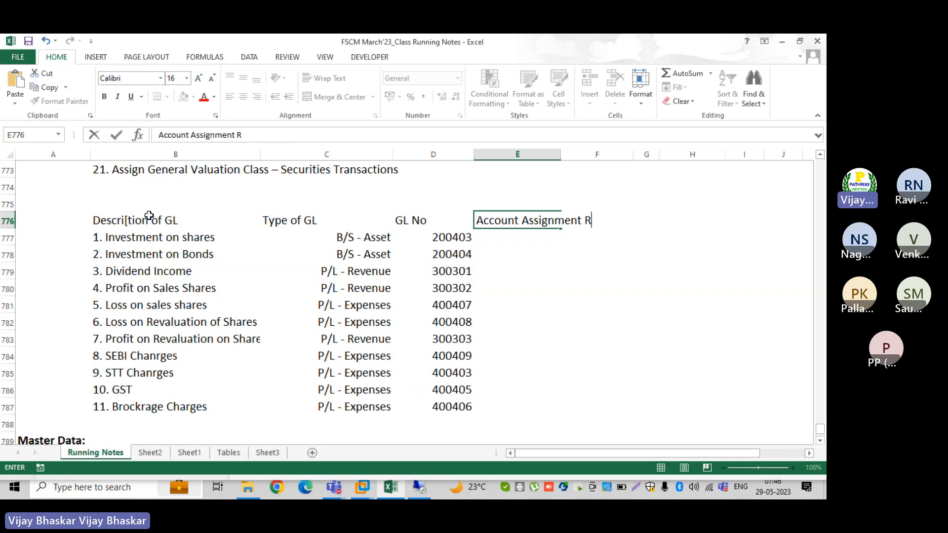
pyautogui.write('ef No')
pyautogui.press('Tab')
pyautogui.press('Tab')
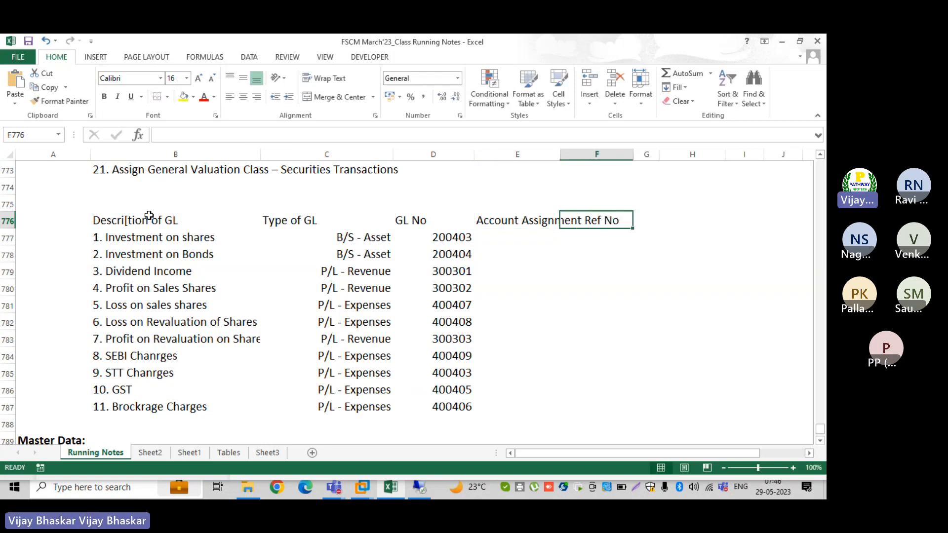
pyautogui.write('A')
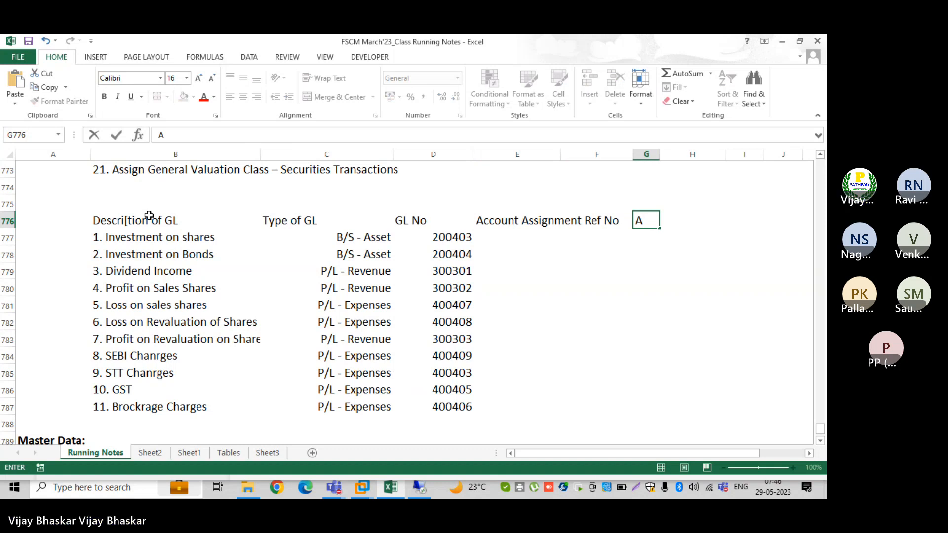
pyautogui.write('ccount S')
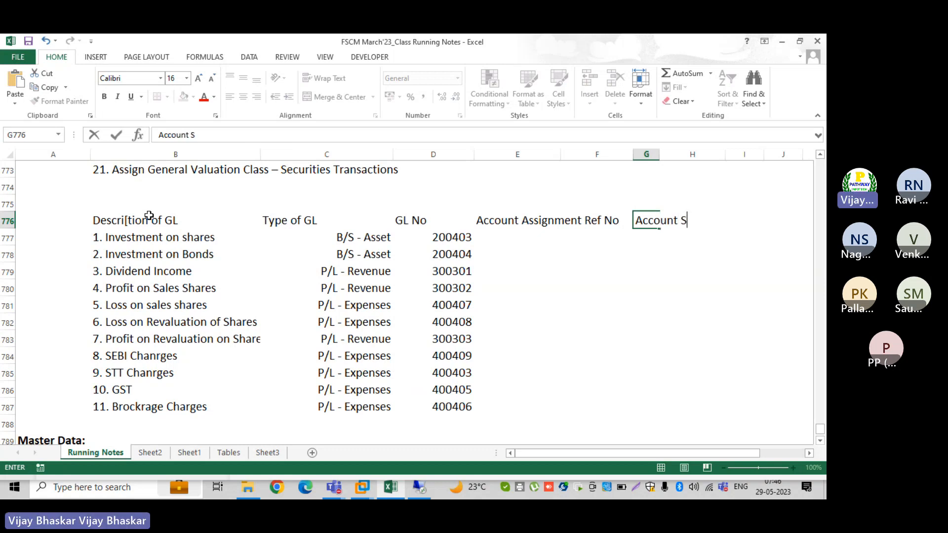
pyautogui.write('y')
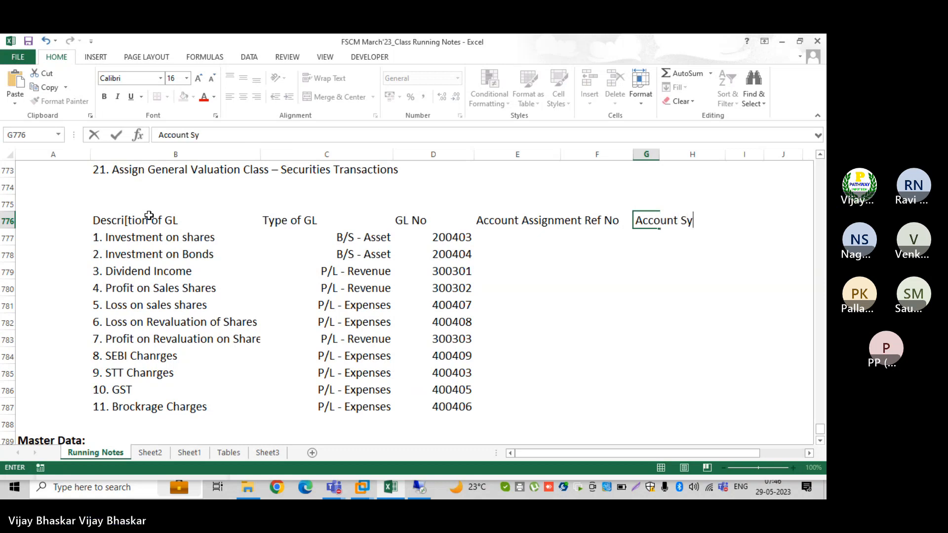
pyautogui.press('Up')
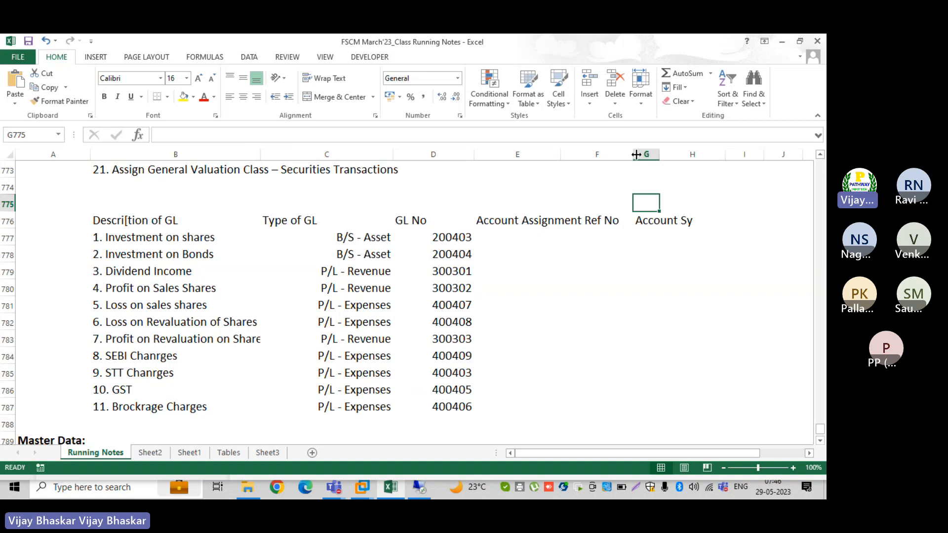
# Make heading row 776 bold
pyautogui.moveTo(659, 154); pyautogui.dragTo(700, 157)
pyautogui.click(518, 238)
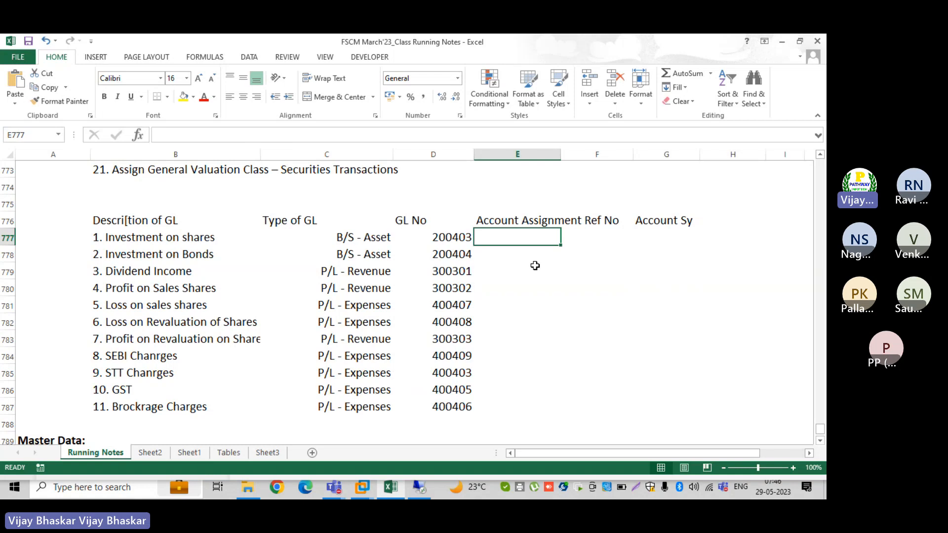
pyautogui.click(7, 221)
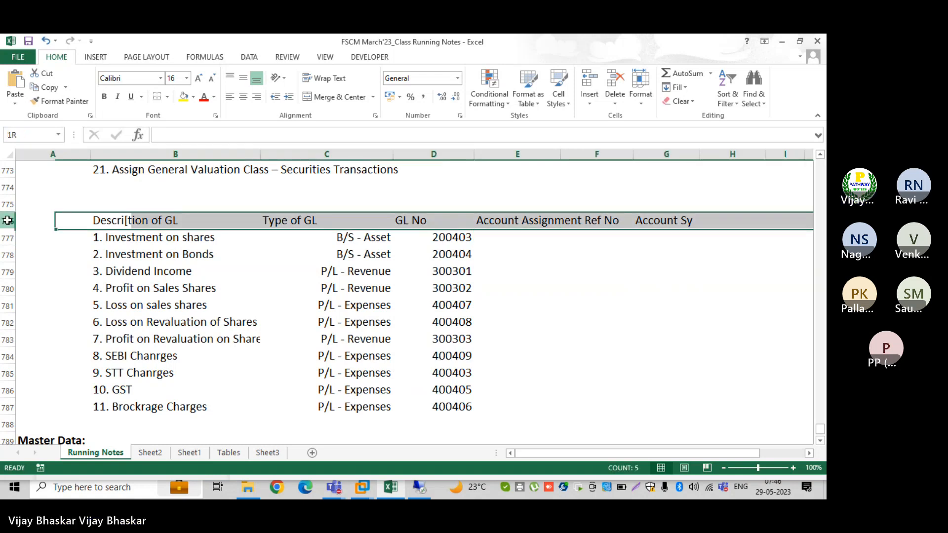
pyautogui.hotkey('ctrl', 'b')
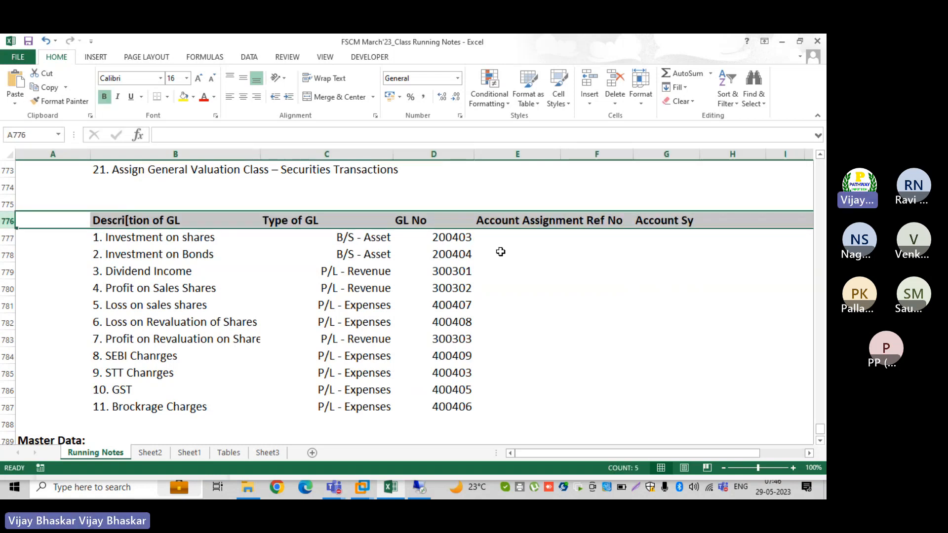
pyautogui.click(519, 238)
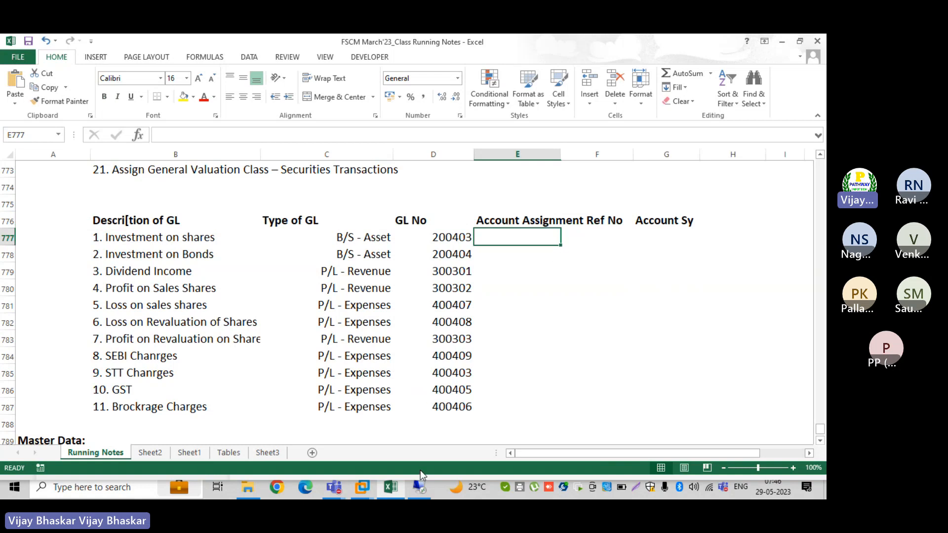
# In the SAP session, open Assignment of G/L Accounts to Account symbols
pyautogui.click(420, 487)
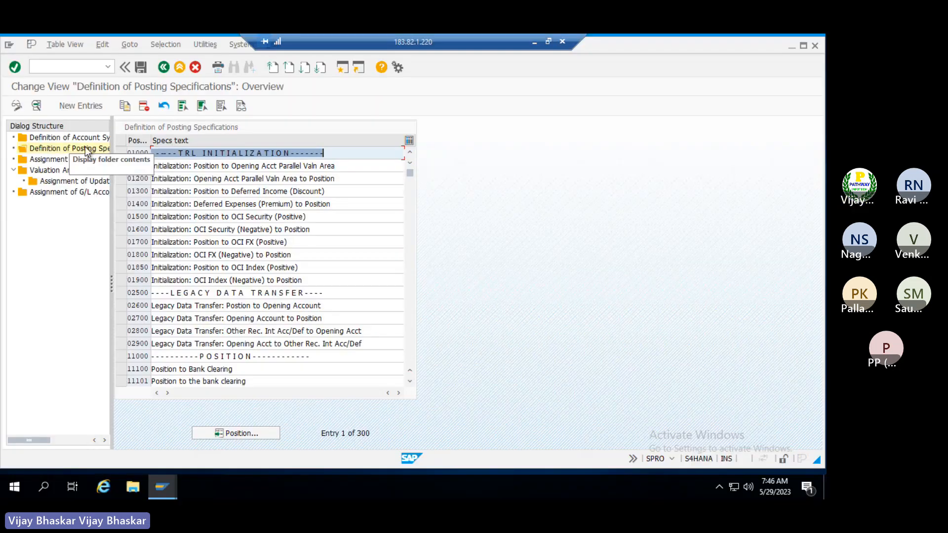
pyautogui.click(82, 192)
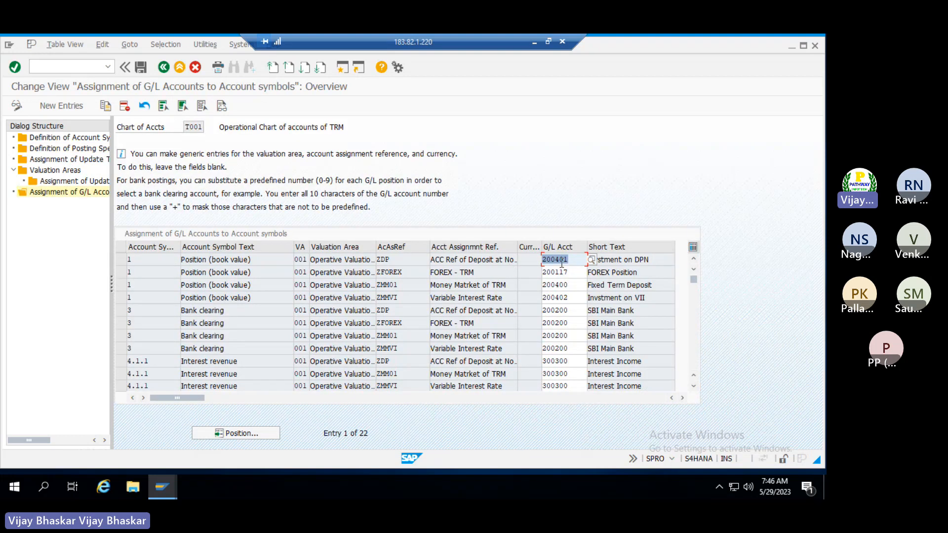
pyautogui.click(405, 259)
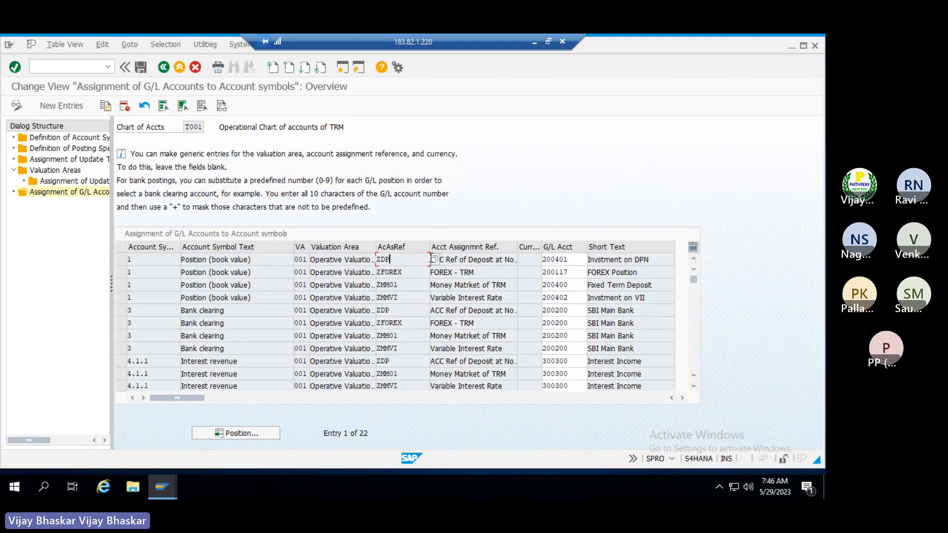
pyautogui.click(429, 259)
pyautogui.press('F4')
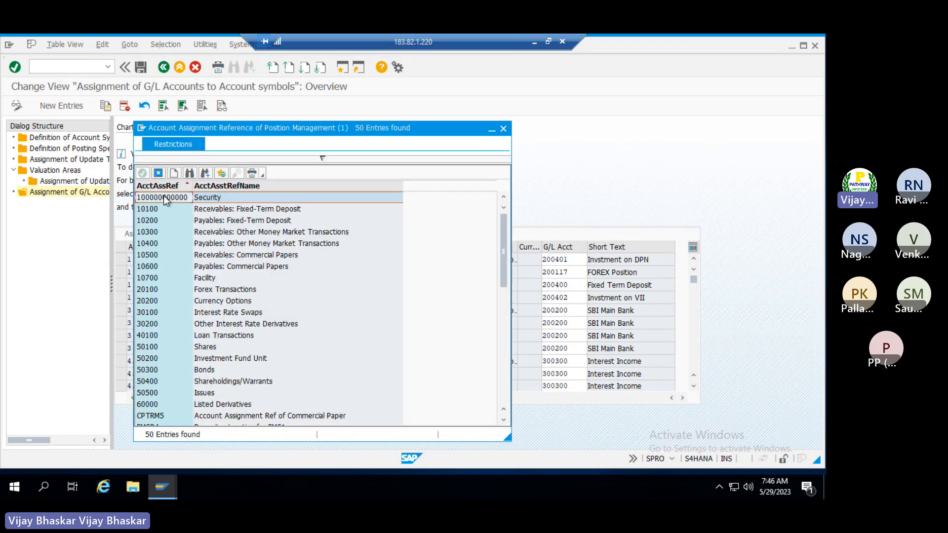
pyautogui.click(157, 199)
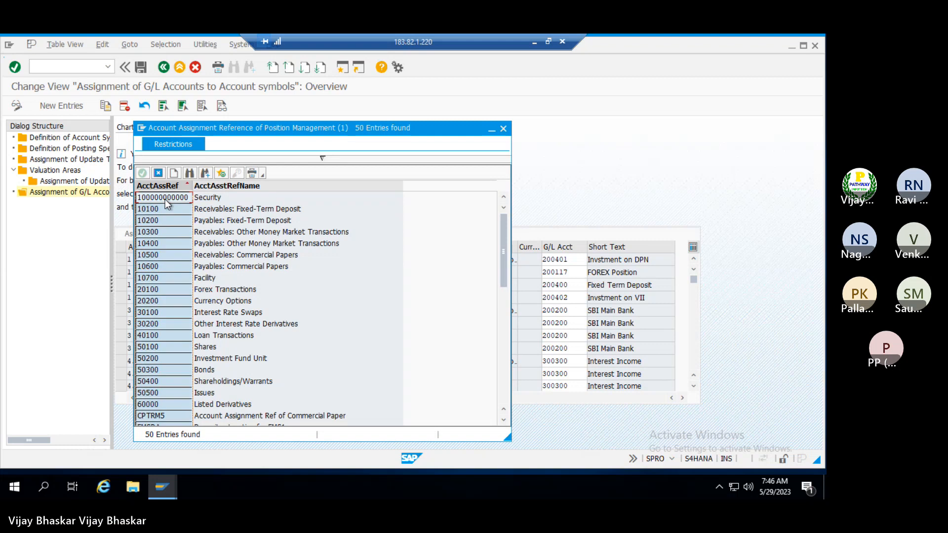
pyautogui.click(171, 198)
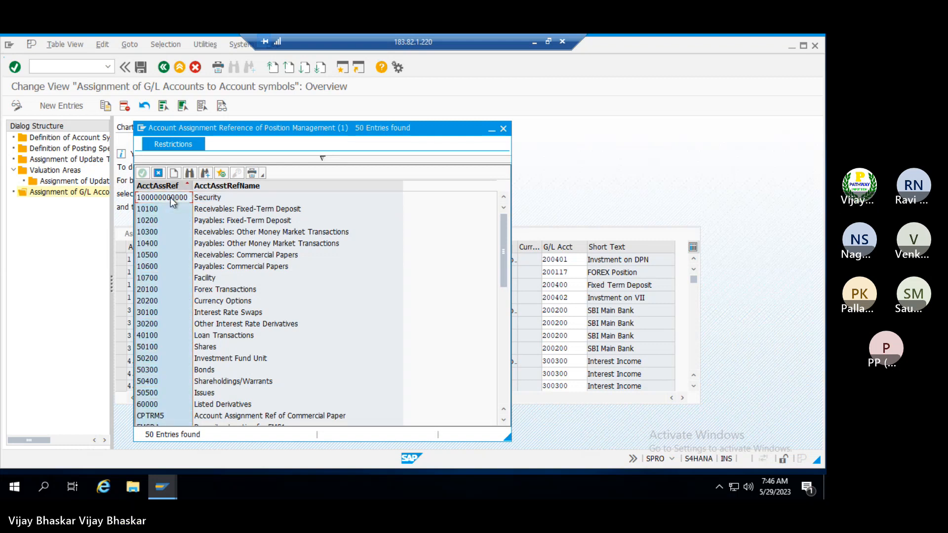
pyautogui.click(170, 197)
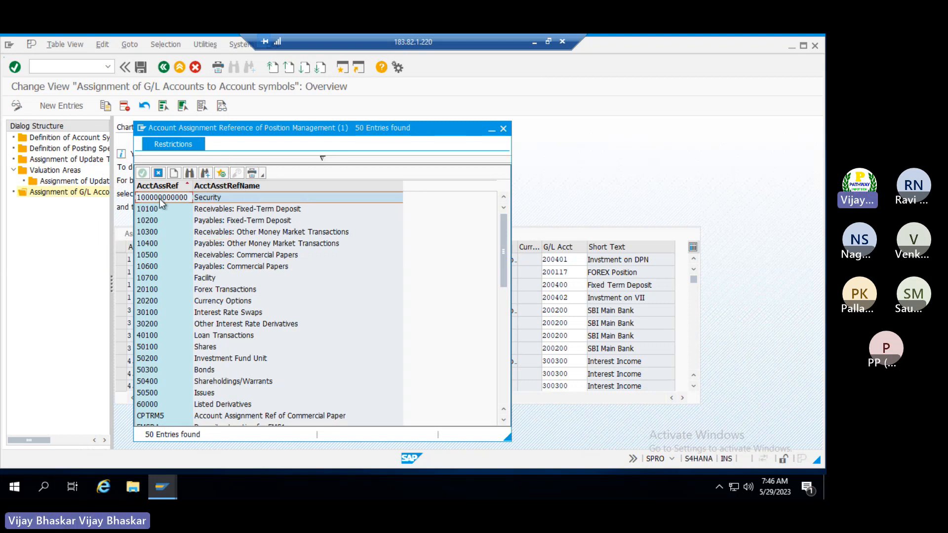
pyautogui.click(503, 129)
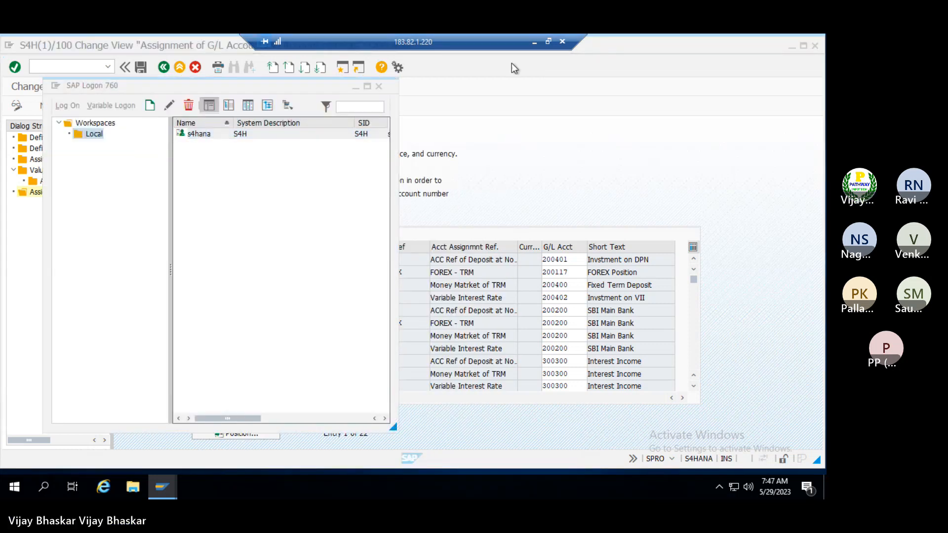
pyautogui.click(510, 66)
pyautogui.click(534, 42)
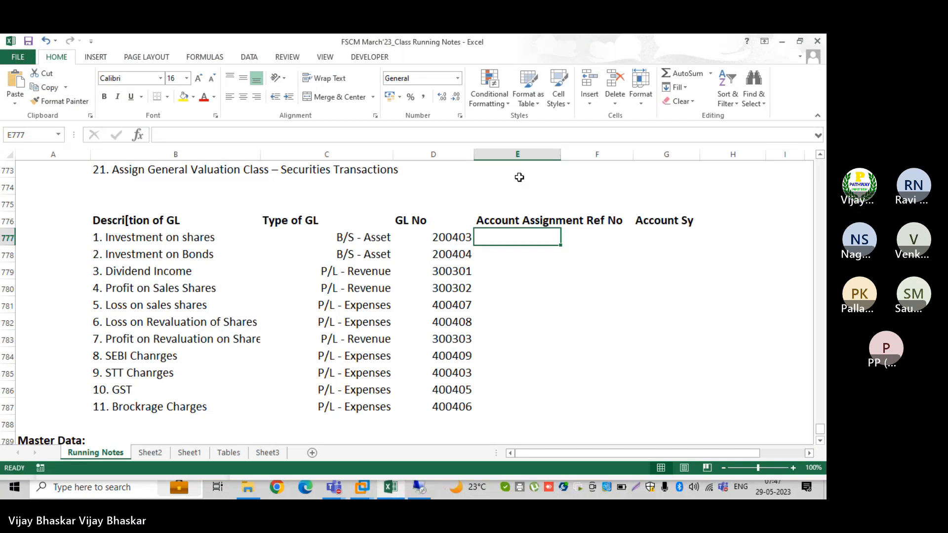
pyautogui.write('1000000000')
pyautogui.press('Tab')
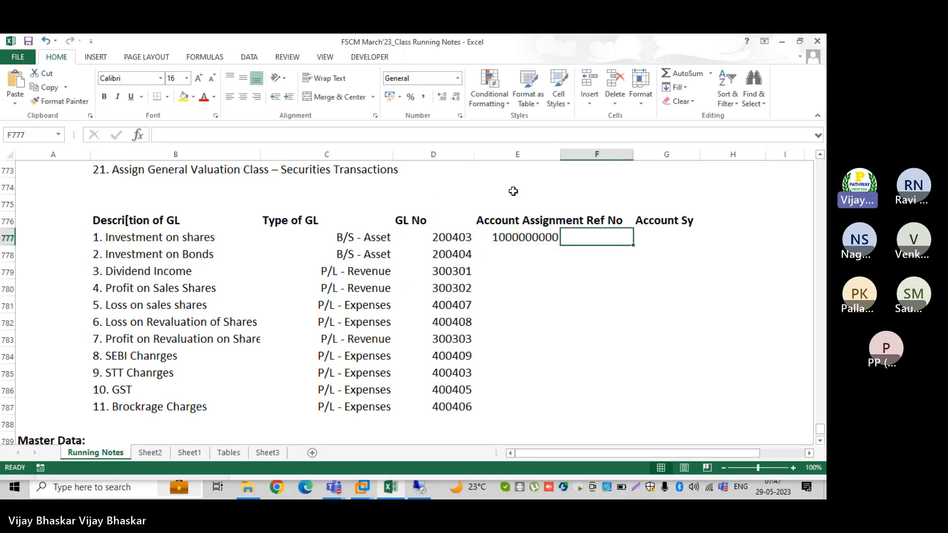
pyautogui.click(655, 238)
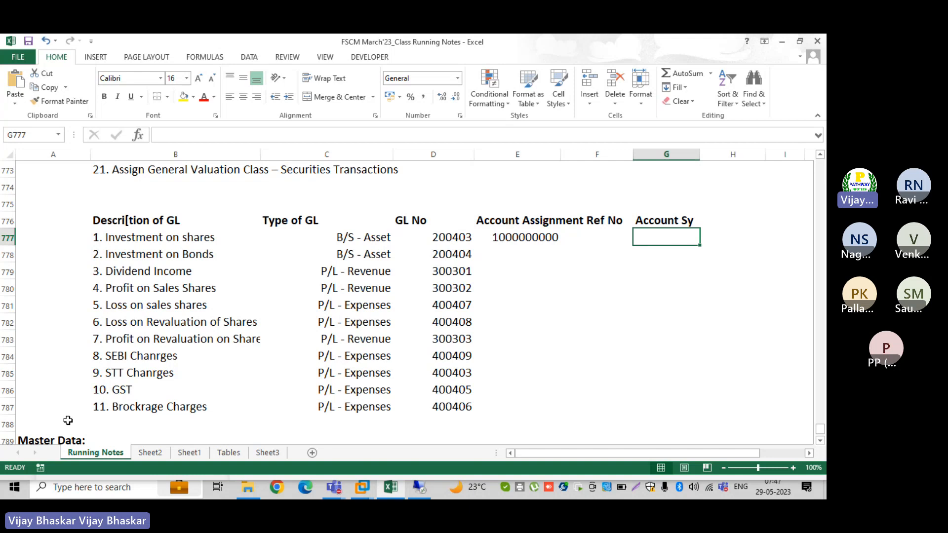
# Insert a blank row at row 788, above Master Data
pyautogui.click(6, 413)
pyautogui.click(6, 424)
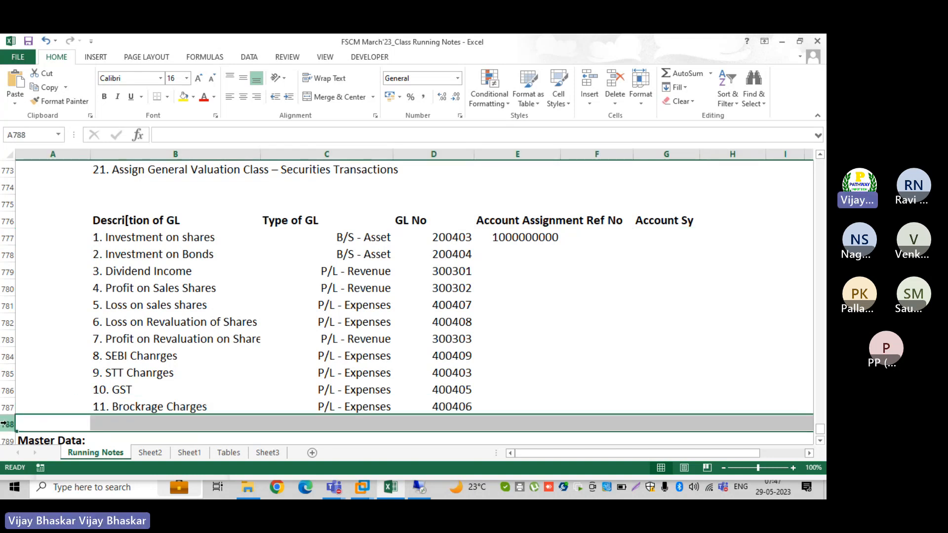
pyautogui.hotkey('ctrl', 'shift', '=')
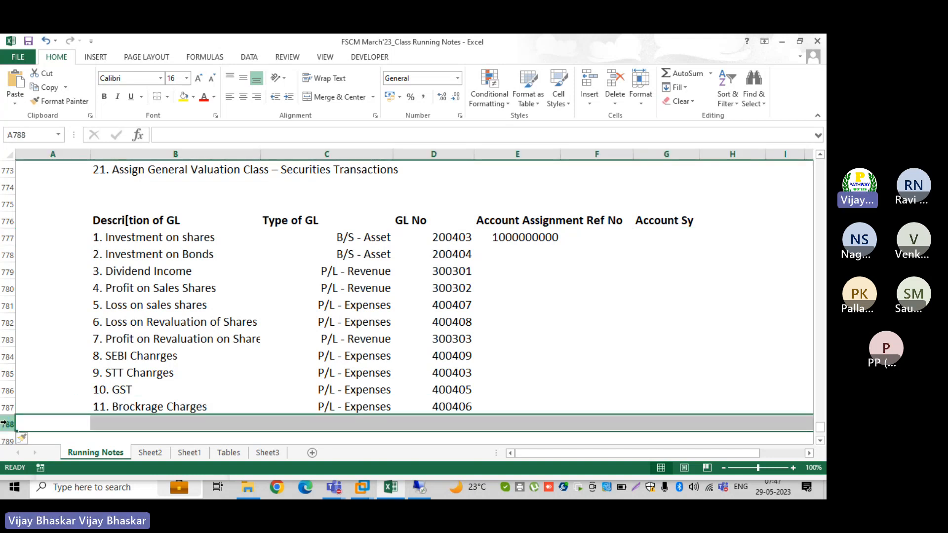
pyautogui.scroll(-2, 70, 381)
# Type the heading 'Accounting entries' in cell A789
pyautogui.click(83, 344)
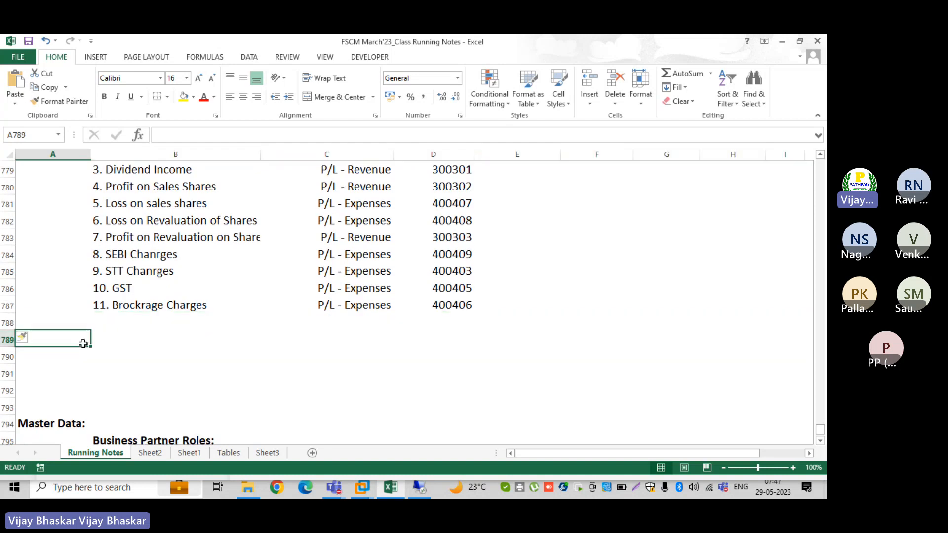
pyautogui.doubleClick(83, 344)
pyautogui.write('A')
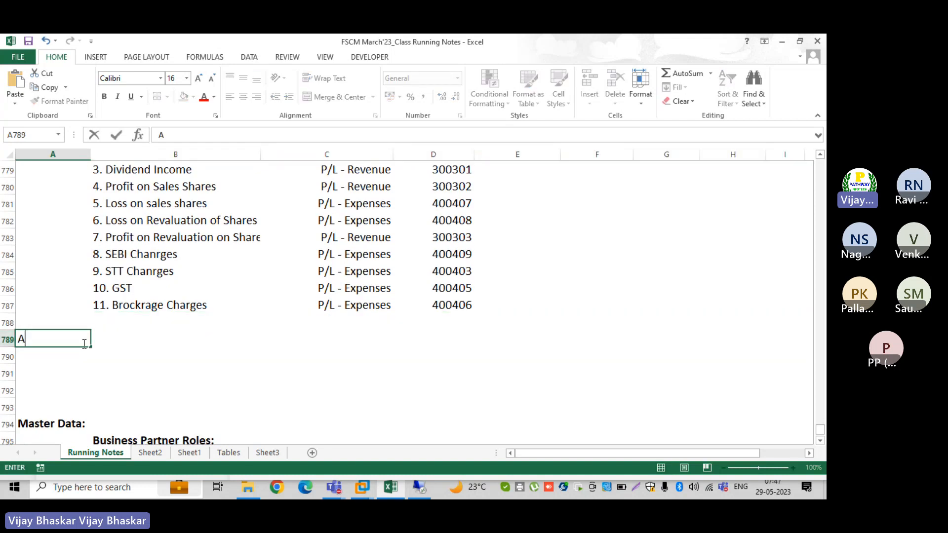
pyautogui.write('ccounting en')
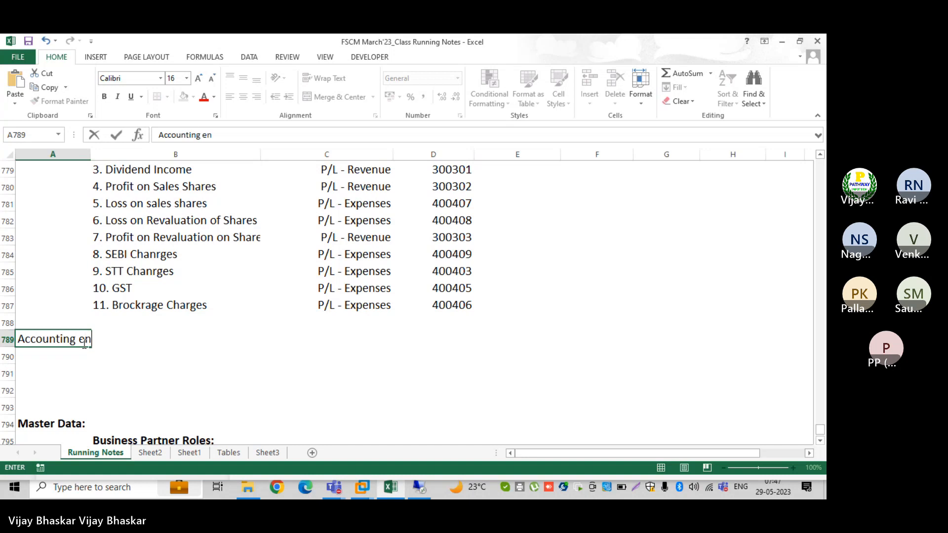
pyautogui.write('tries:')
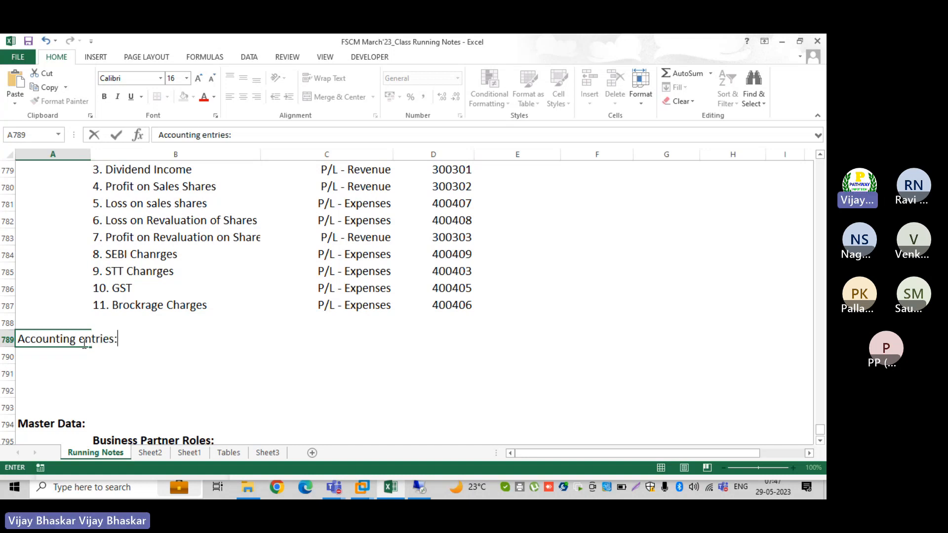
pyautogui.press('Return')
# Add the lines 'Investment in Securities Dr' and 'To Bank account Cr' in column B below it
pyautogui.press('Tab')
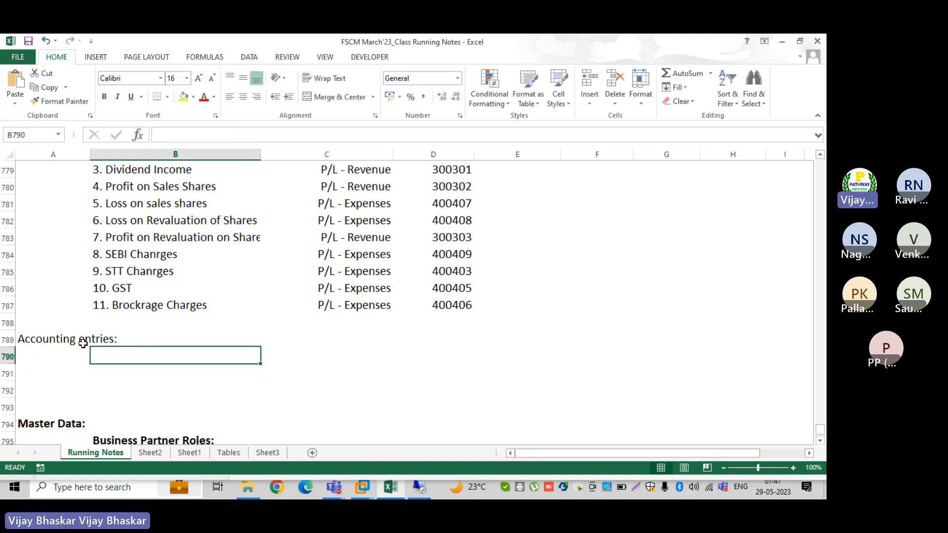
pyautogui.write('Investment in Se')
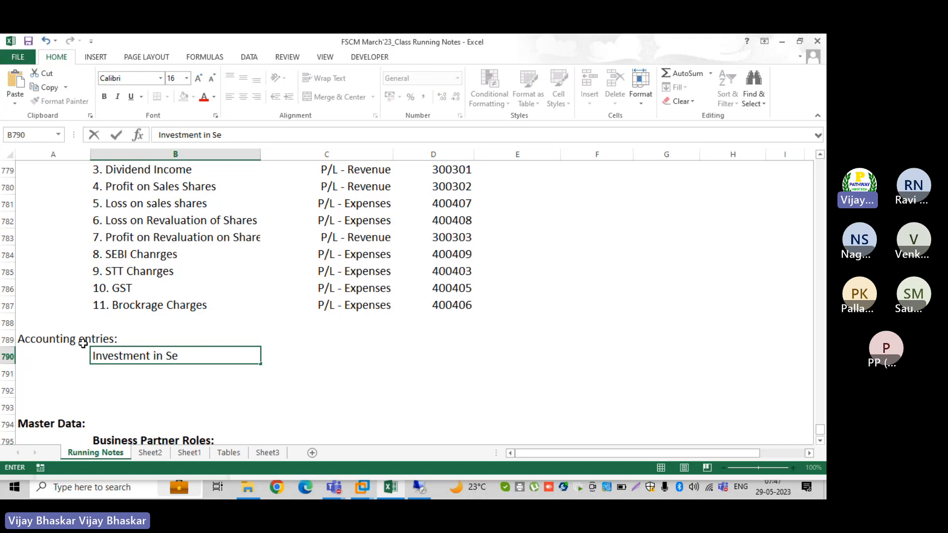
pyautogui.press('BackSpace')
pyautogui.write('ecu')
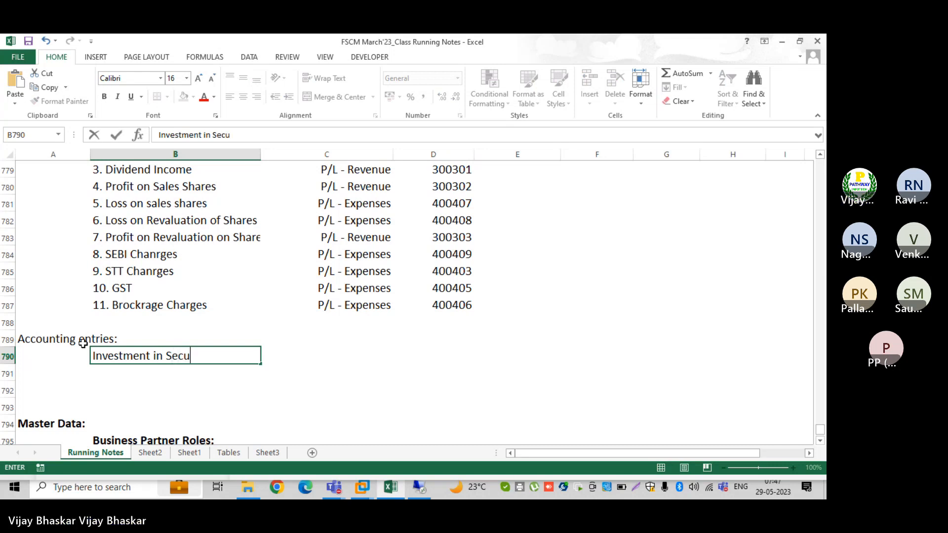
pyautogui.write('rities Dr')
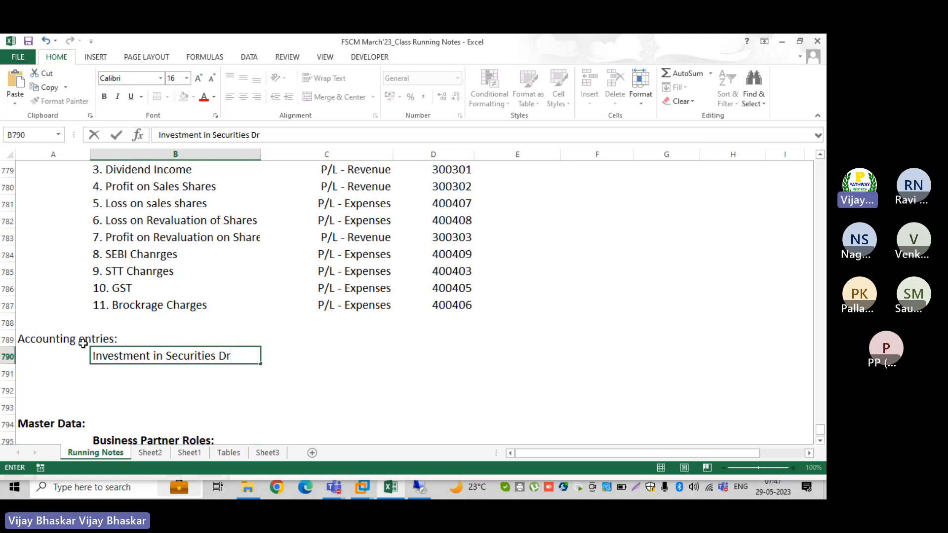
pyautogui.press('Return')
pyautogui.write('Bank')
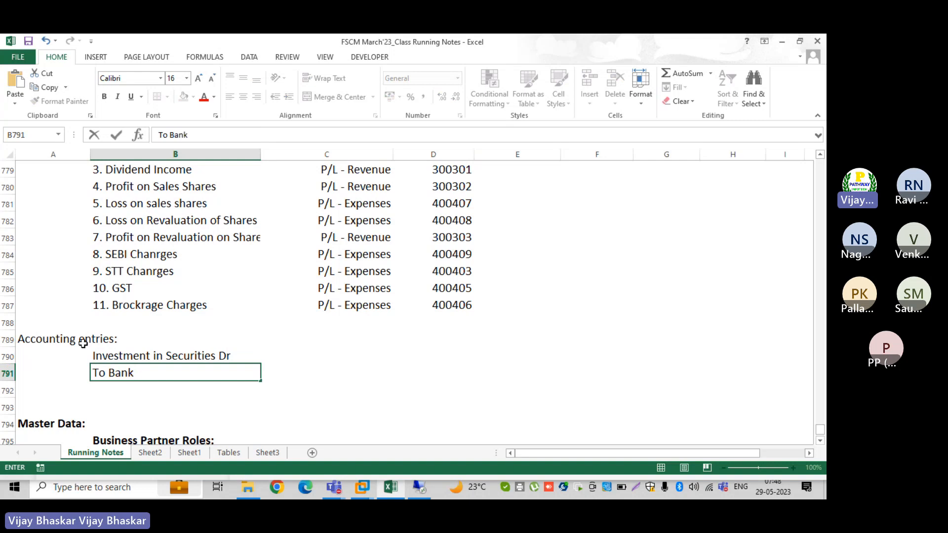
pyautogui.write(' account ')
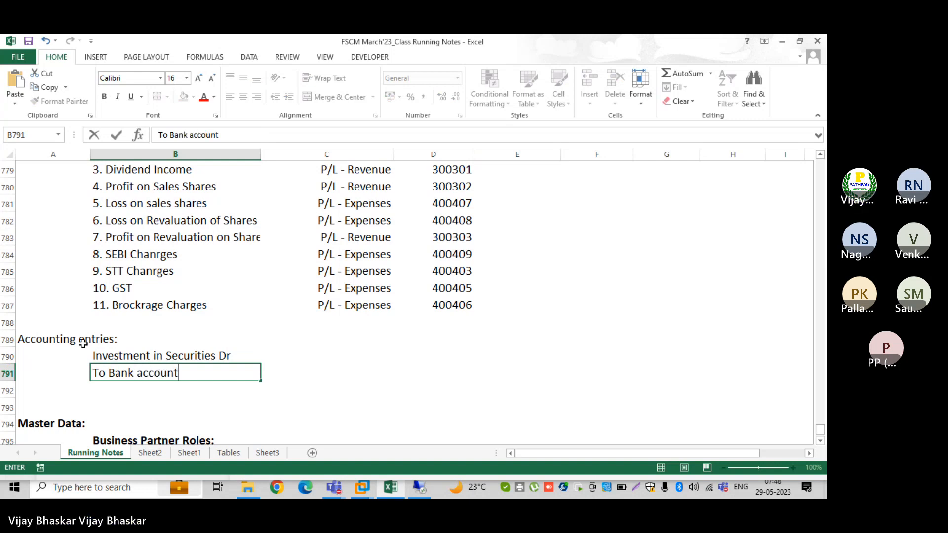
pyautogui.write('Cr')
pyautogui.press('Tab')
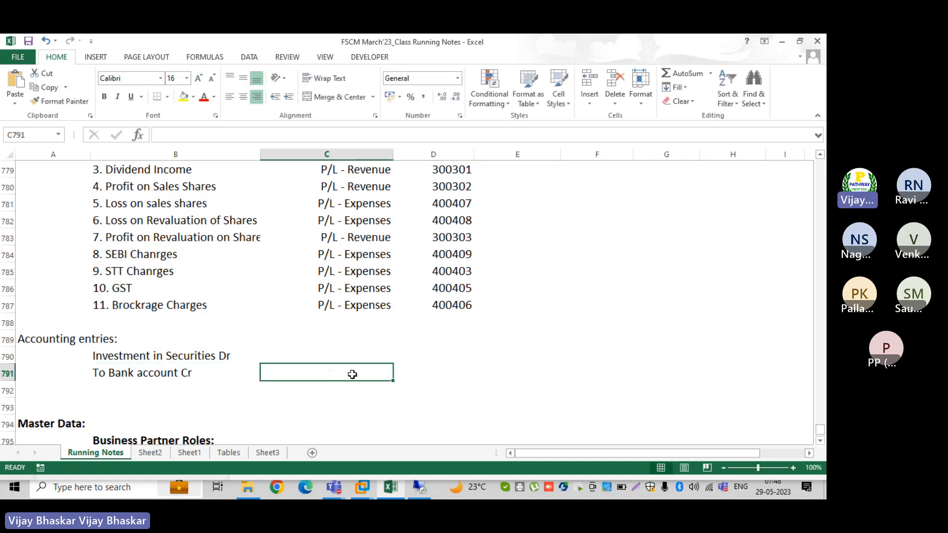
pyautogui.scroll(2, 414, 374)
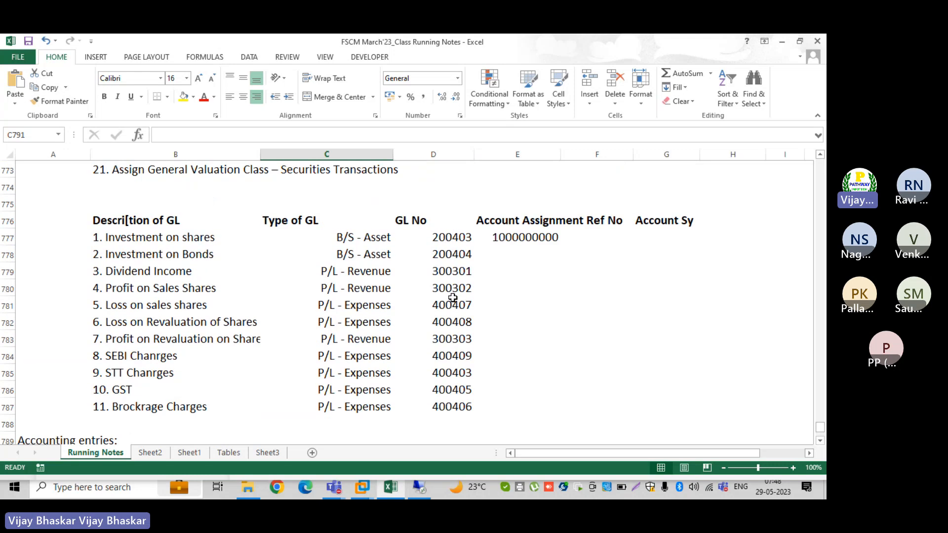
pyautogui.click(446, 241)
pyautogui.hotkey('ctrl', 'c')
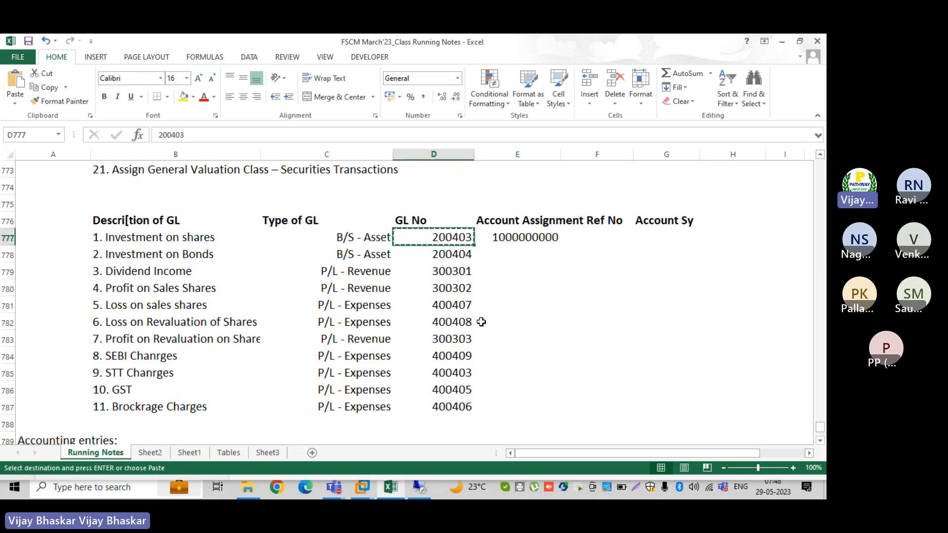
pyautogui.scroll(-3, 482, 321)
pyautogui.click(303, 307)
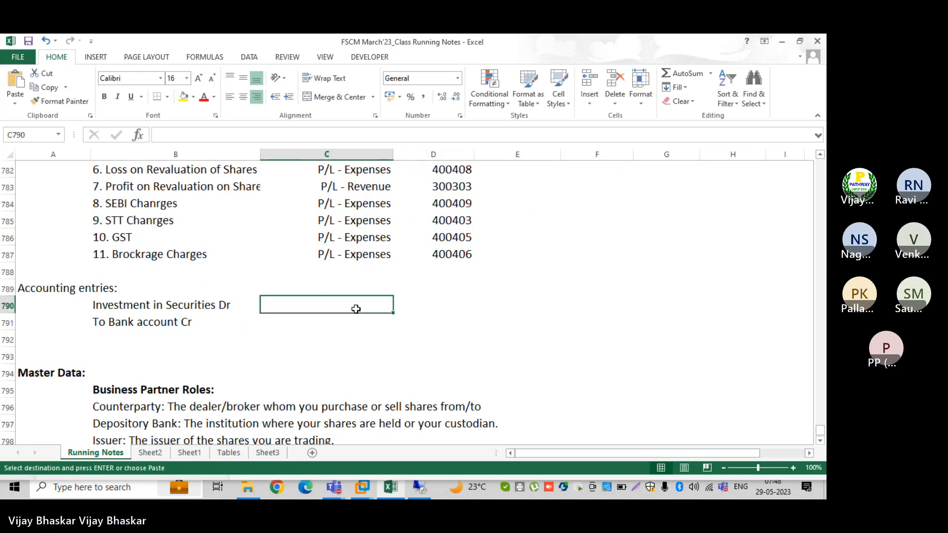
pyautogui.hotkey('ctrl', 'v')
pyautogui.click(289, 334)
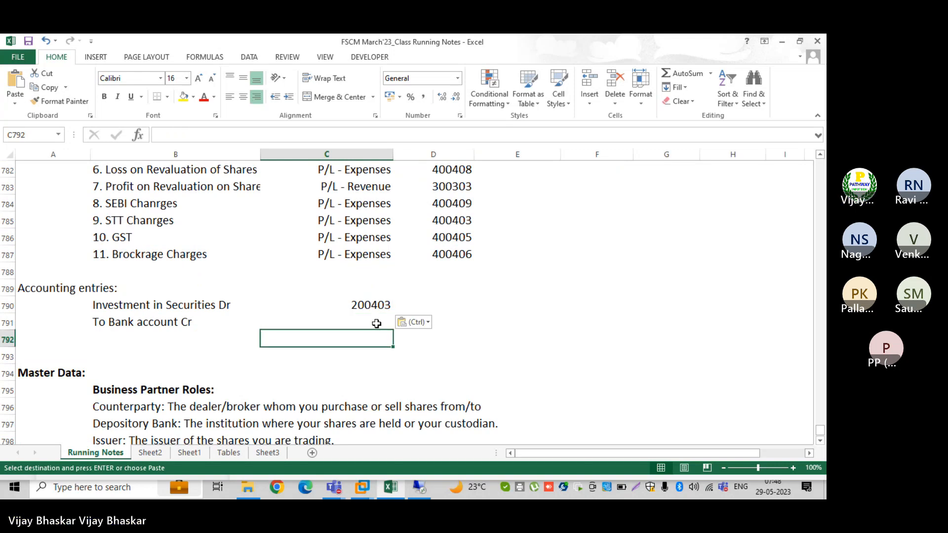
pyautogui.scroll(2, 377, 323)
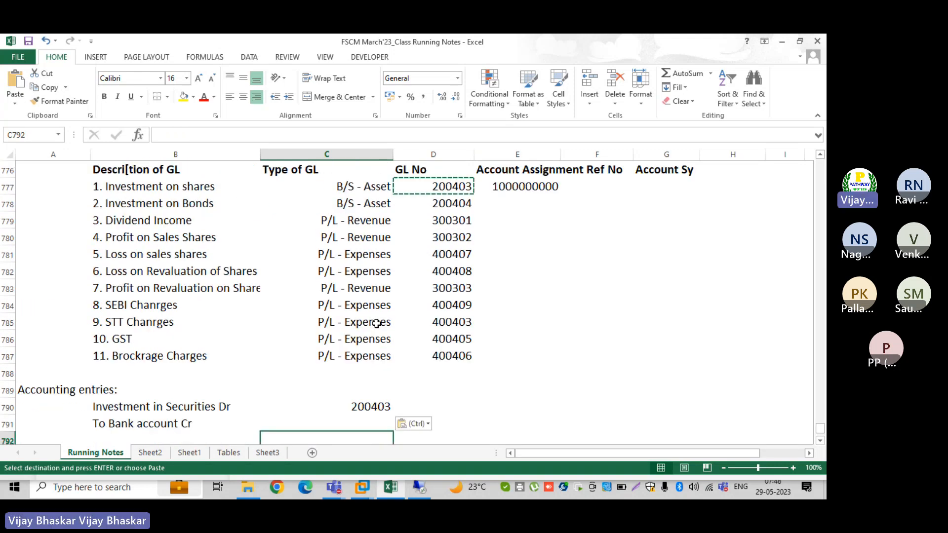
pyautogui.scroll(-2, 377, 324)
pyautogui.press('Escape')
pyautogui.scroll(-1, 377, 323)
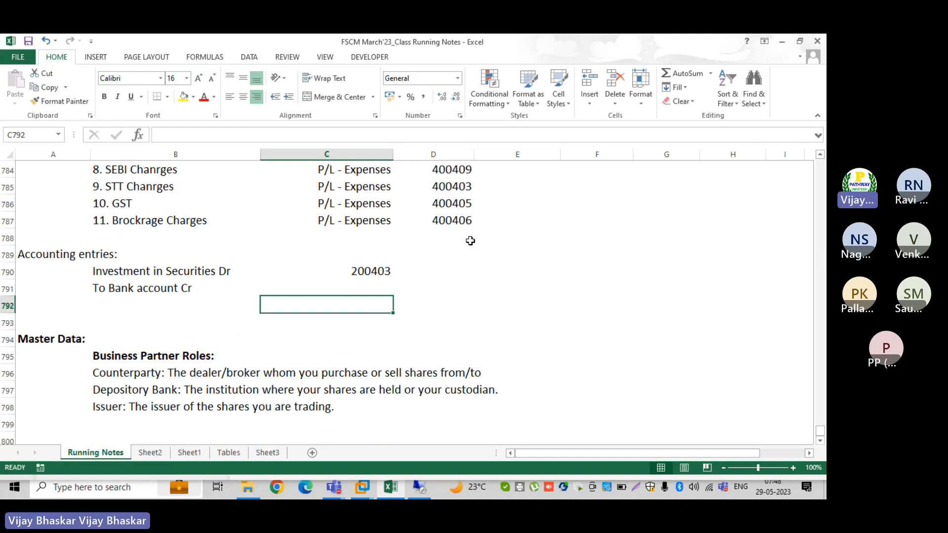
pyautogui.click(355, 270)
pyautogui.press('Delete')
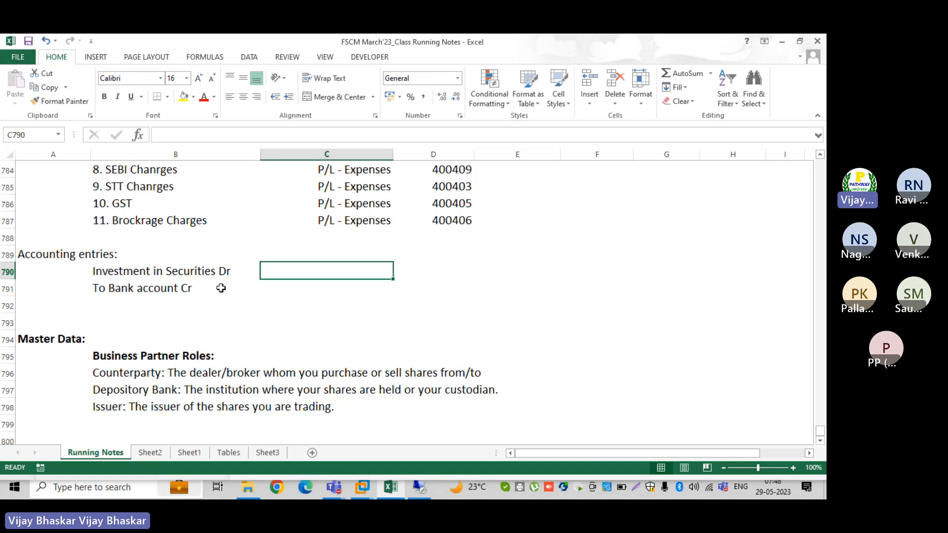
pyautogui.click(113, 272)
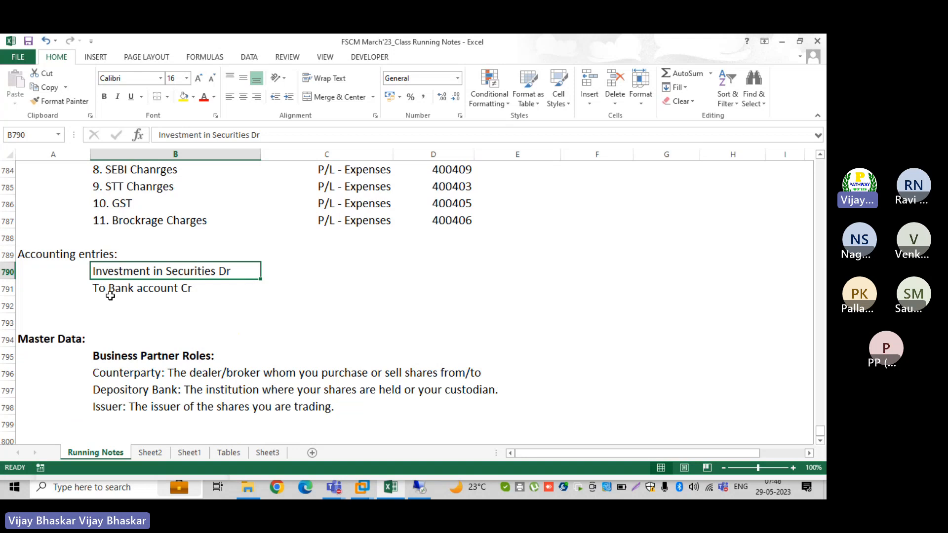
pyautogui.click(110, 292)
pyautogui.scroll(4, 410, 274)
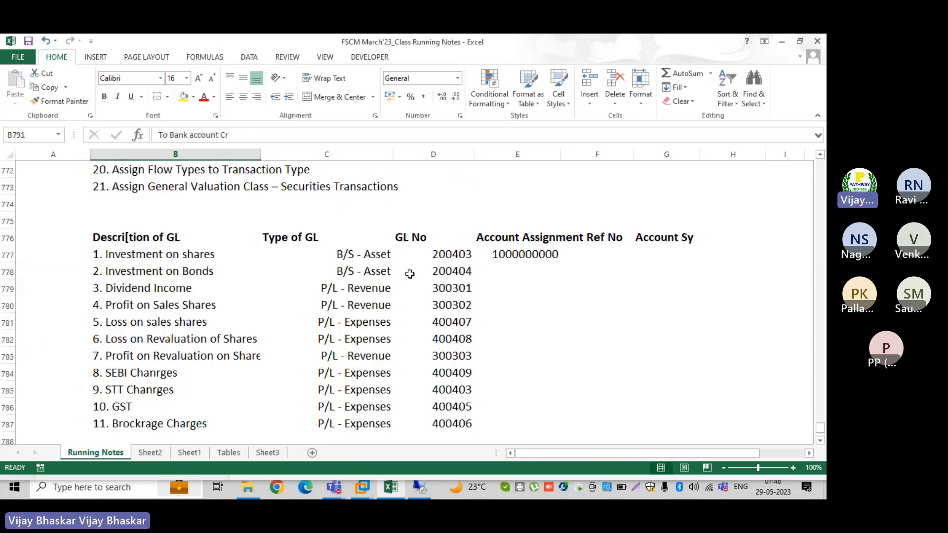
# Set account symbol 1 for Investment on shares
pyautogui.click(660, 252)
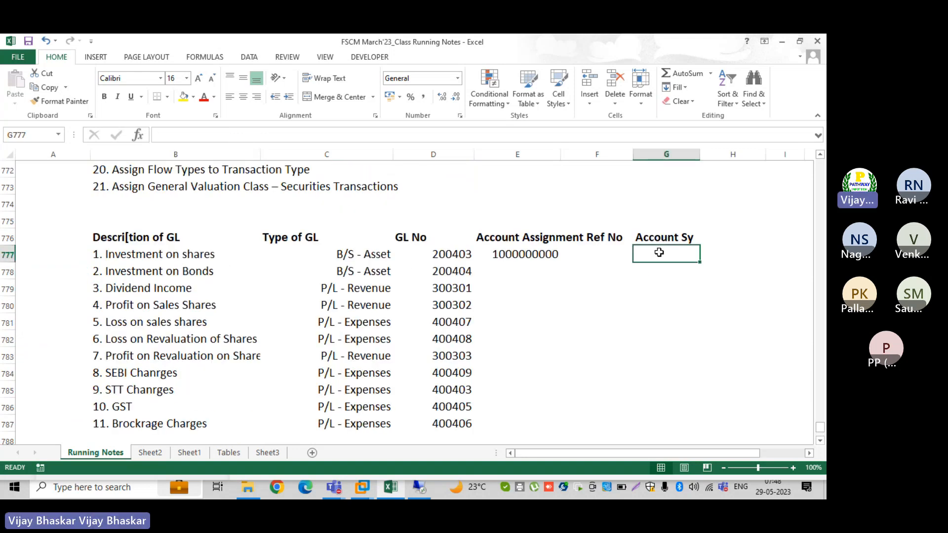
pyautogui.write('1')
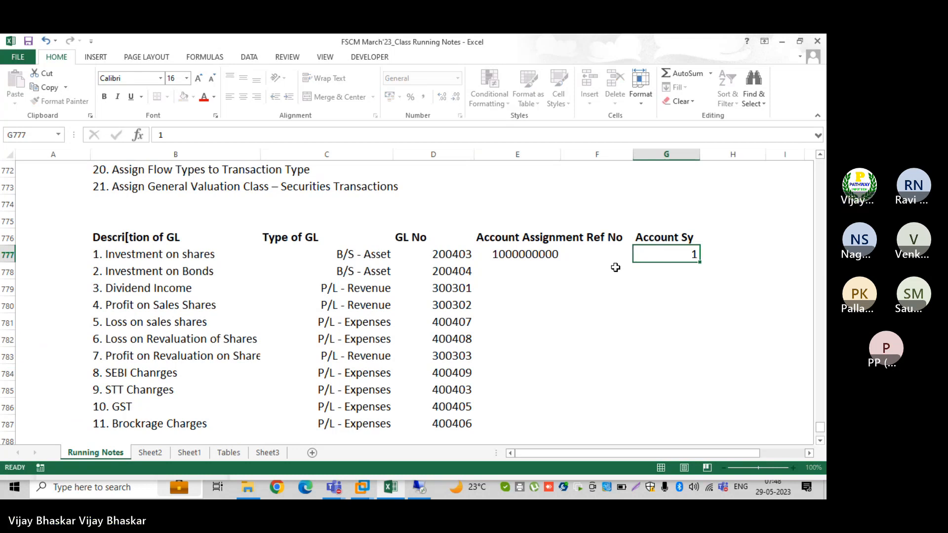
pyautogui.press('Return')
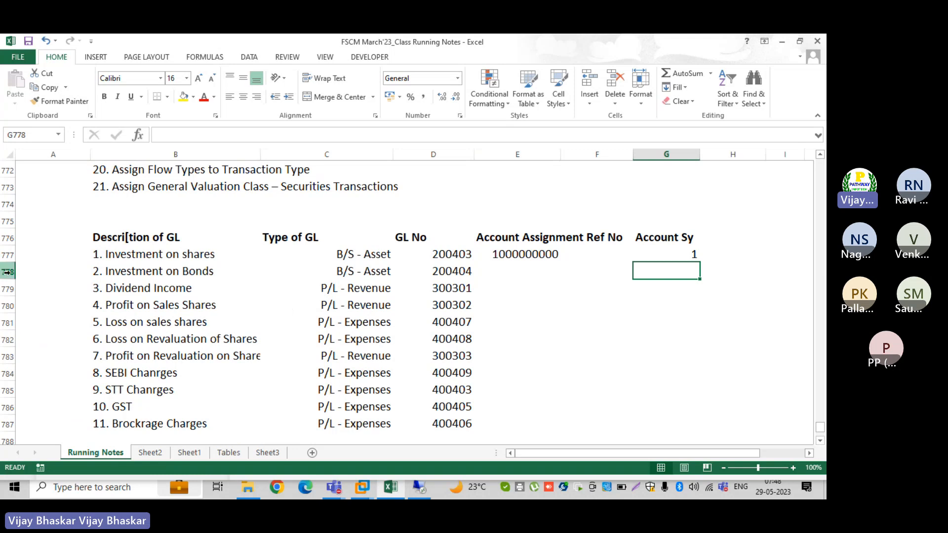
# Give the accounting entries symbols 1 for the debit line and 3 for the credit line
pyautogui.scroll(-2, 411, 333)
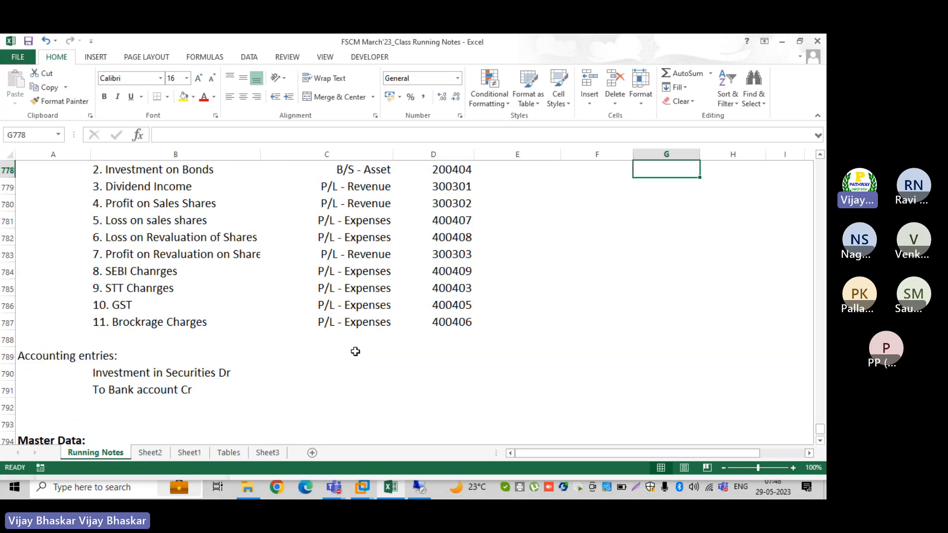
pyautogui.click(359, 370)
pyautogui.write('1')
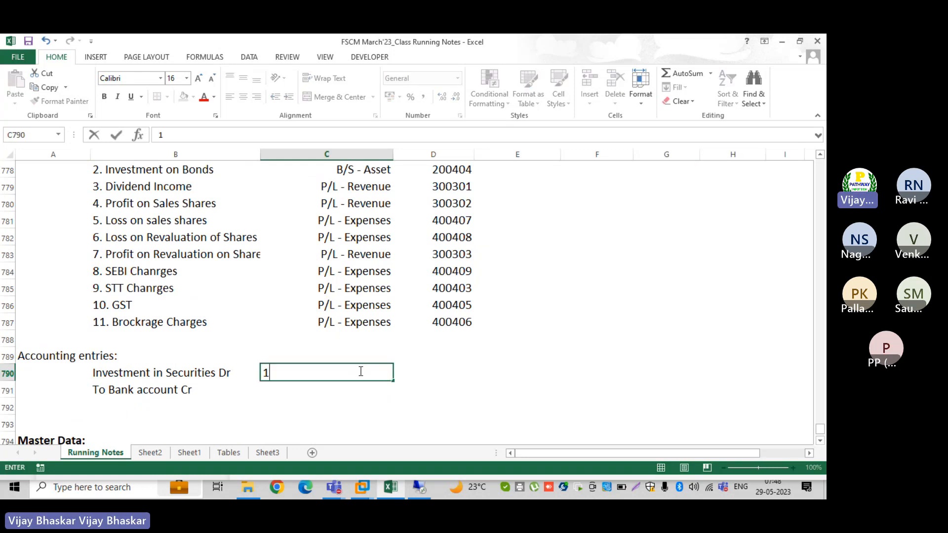
pyautogui.press('Return')
pyautogui.write('2')
pyautogui.press('Return')
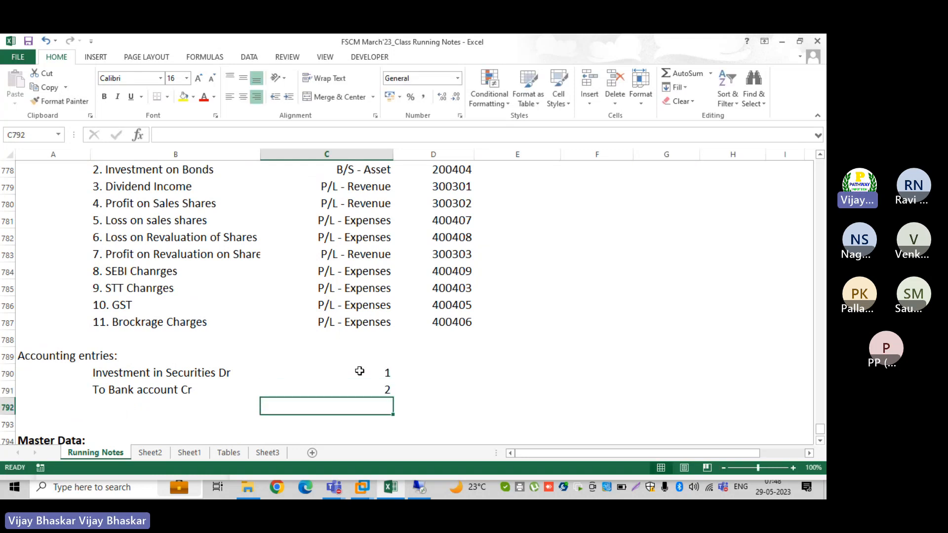
pyautogui.press('Up')
pyautogui.write('3')
pyautogui.press('Return')
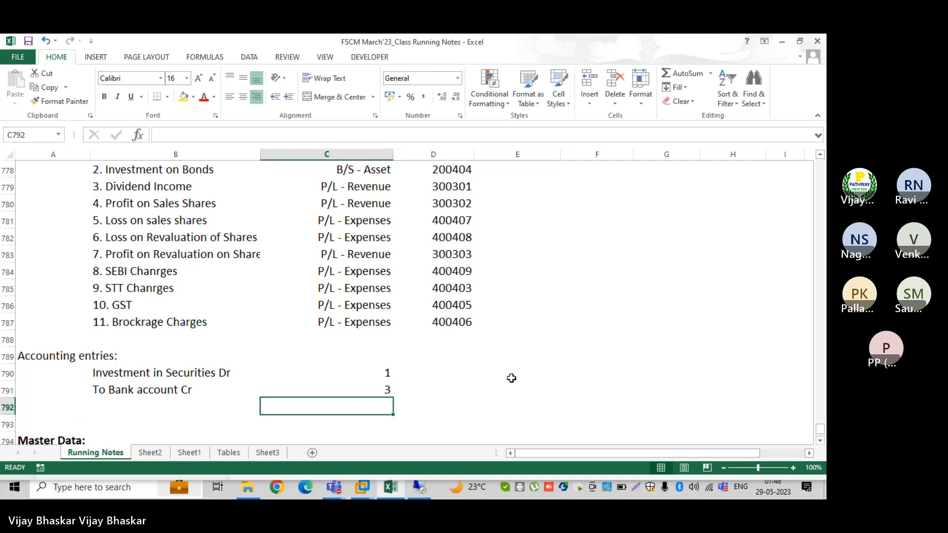
# Insert a row above Dividend Income and enter '3. Bank Account' with type B/S - Asset
pyautogui.scroll(2, 528, 375)
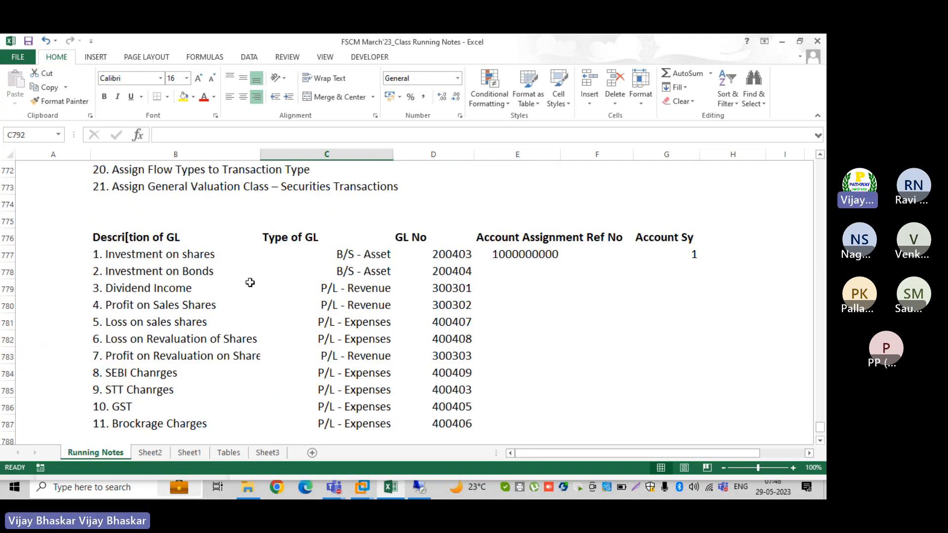
pyautogui.click(7, 271)
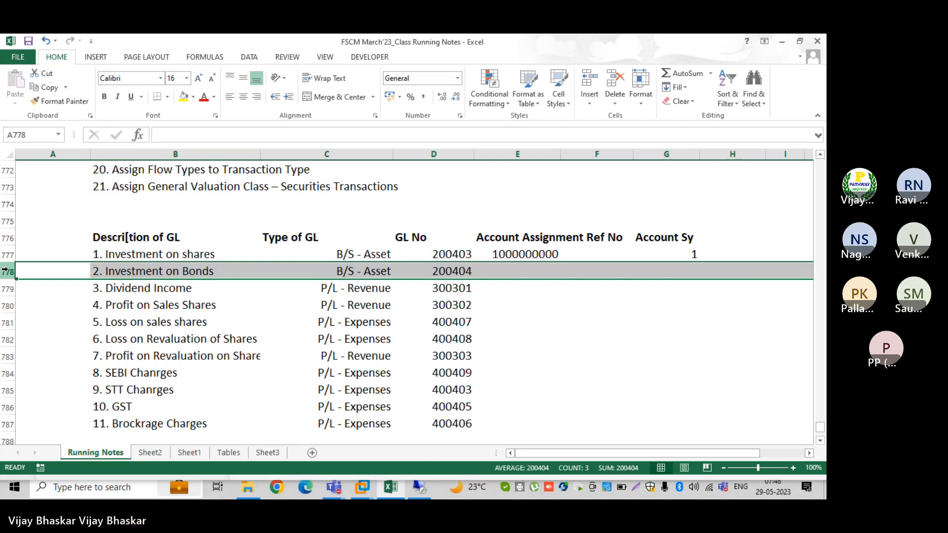
pyautogui.click(7, 290)
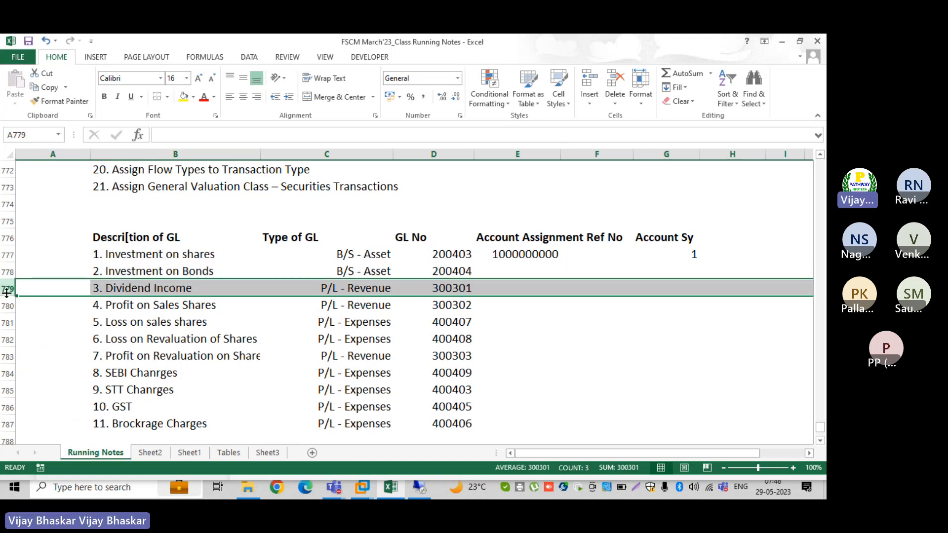
pyautogui.hotkey('ctrl', 'shift', '+')
pyautogui.click(111, 289)
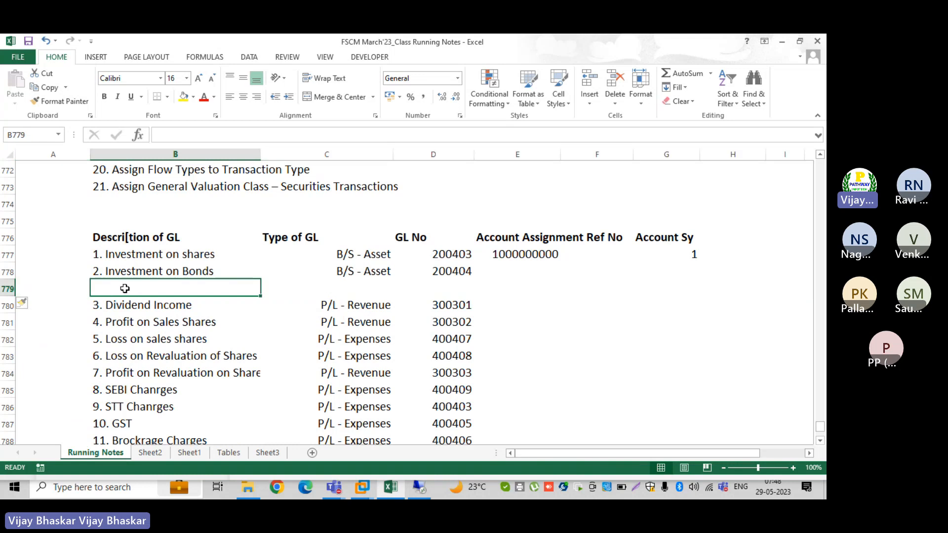
pyautogui.write('3')
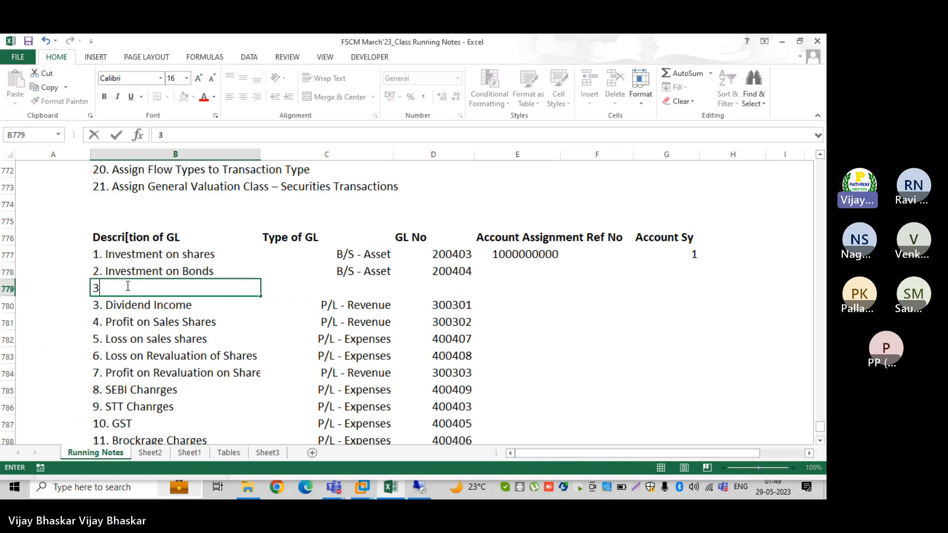
pyautogui.write('. Bank')
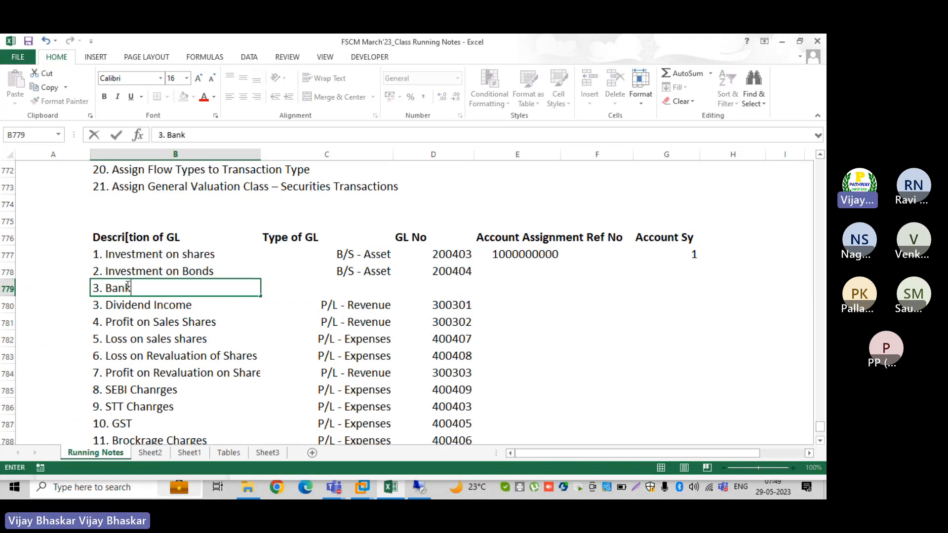
pyautogui.write(' Account')
pyautogui.press('Tab')
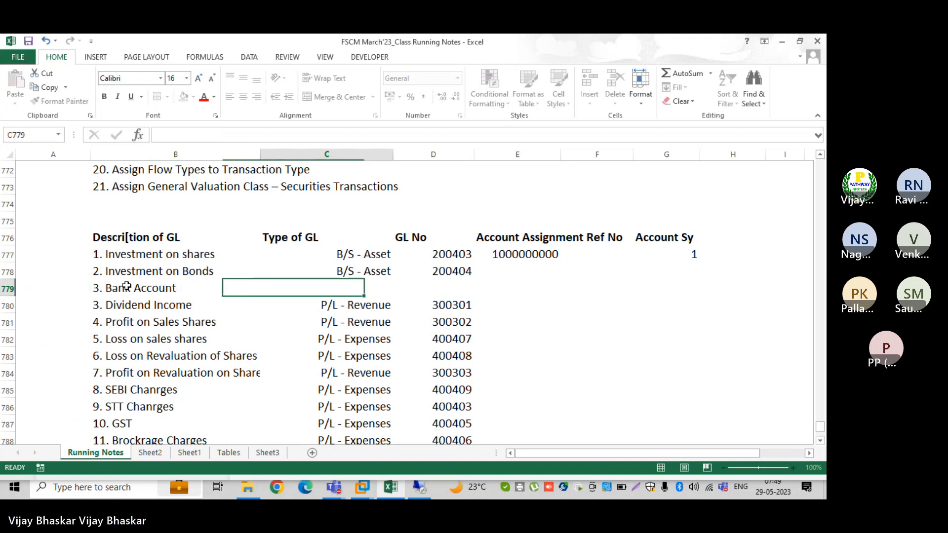
pyautogui.hotkey('ctrl', 'd')
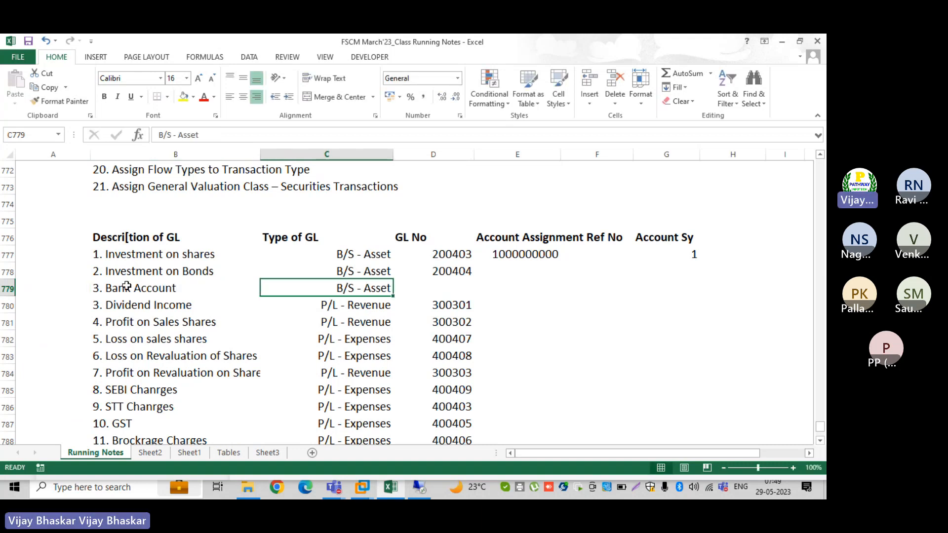
# Enter the Bank Account GL number as placeholder 2+++1++ and right-align it
pyautogui.press('Tab')
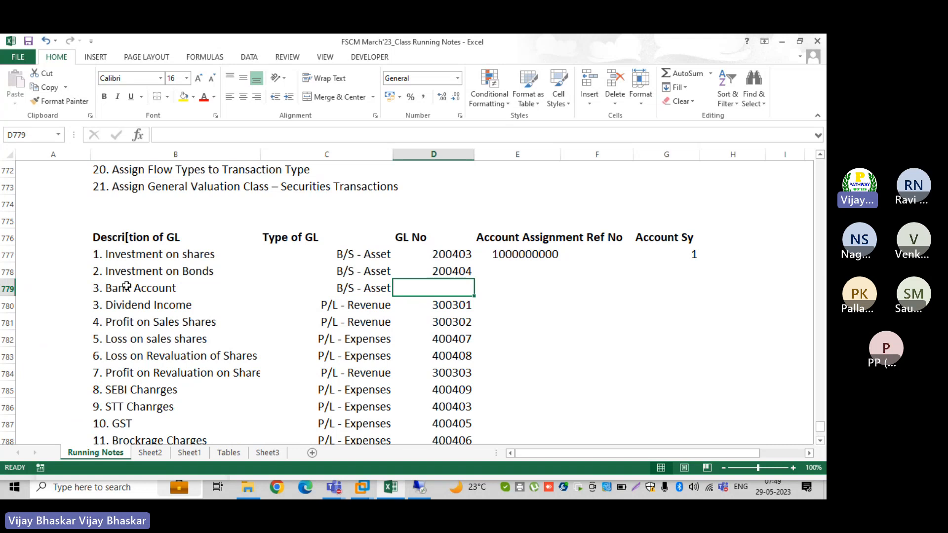
pyautogui.write('200')
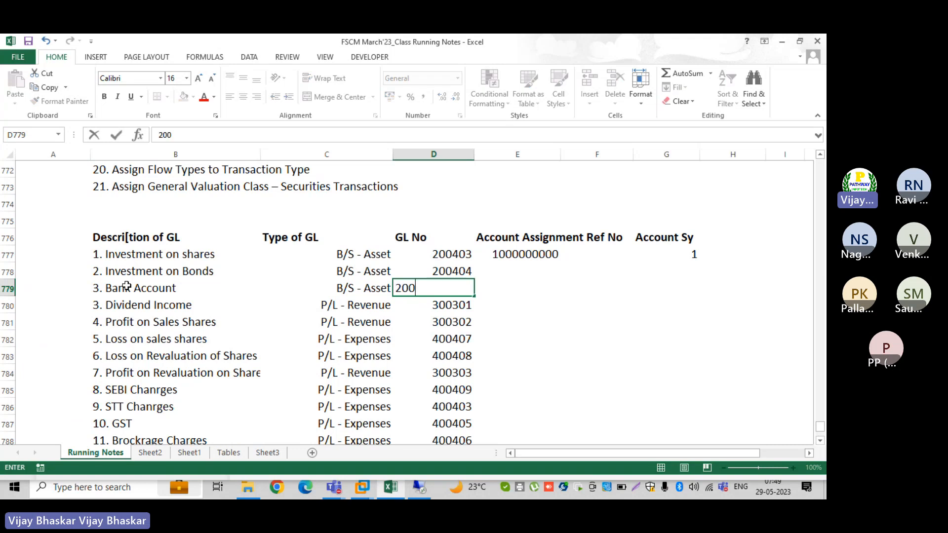
pyautogui.write('1005')
pyautogui.press('Return')
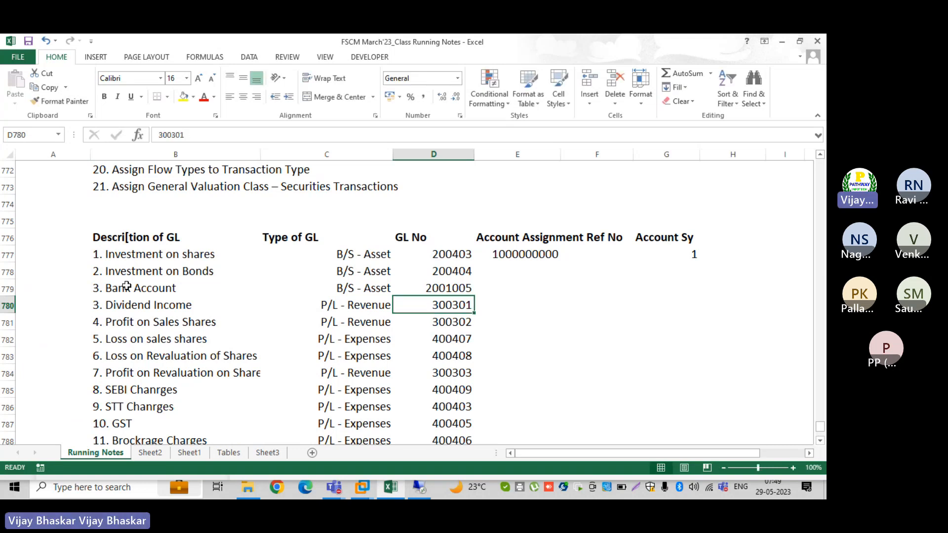
pyautogui.press('Up')
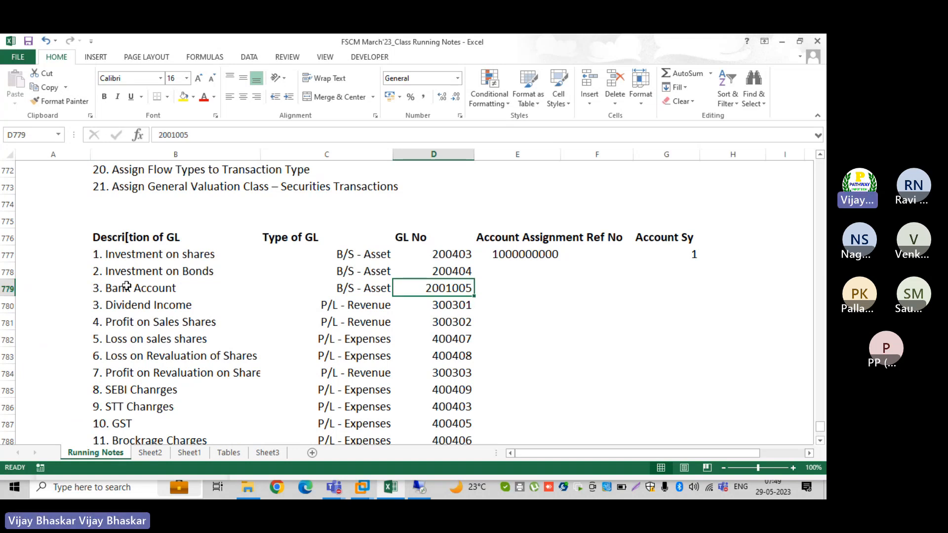
pyautogui.write('2++++')
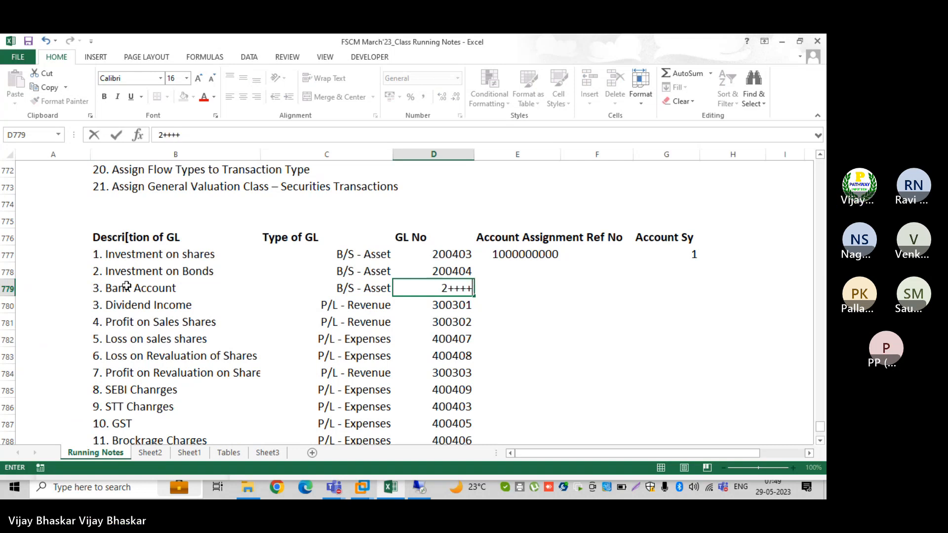
pyautogui.press('BackSpace')
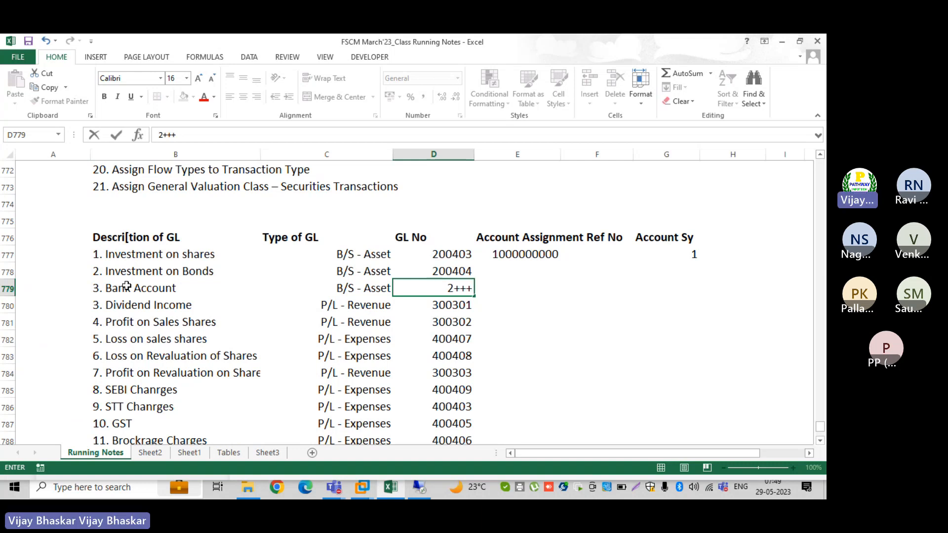
pyautogui.write('1++')
pyautogui.press('Return')
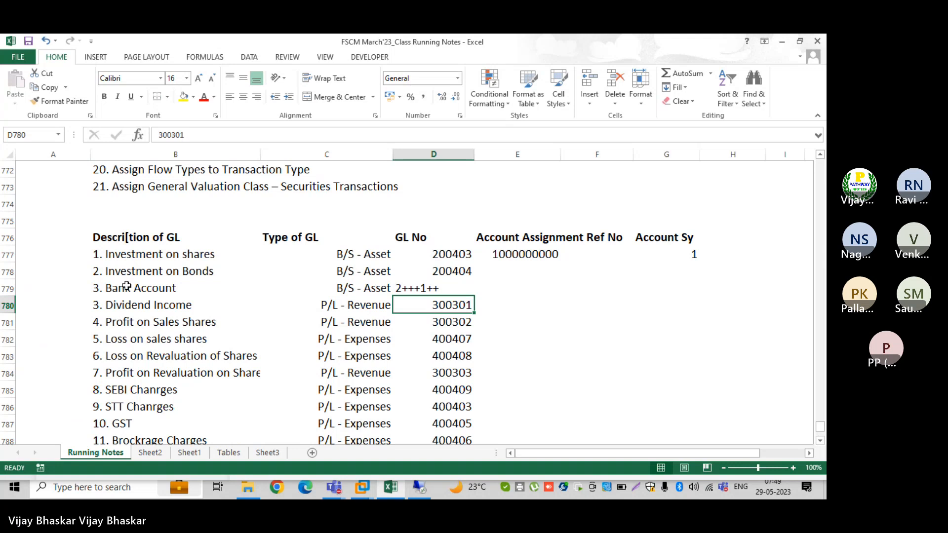
pyautogui.press('Up')
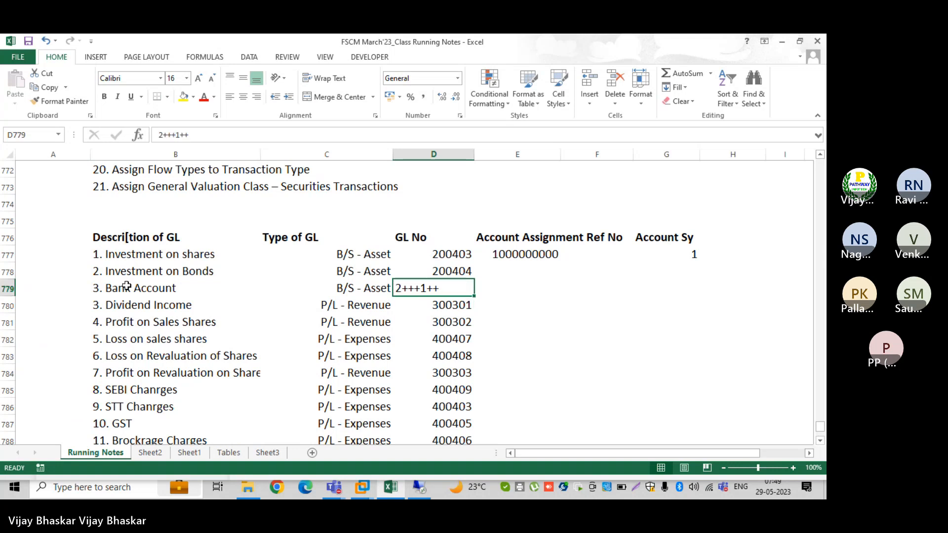
pyautogui.click(257, 96)
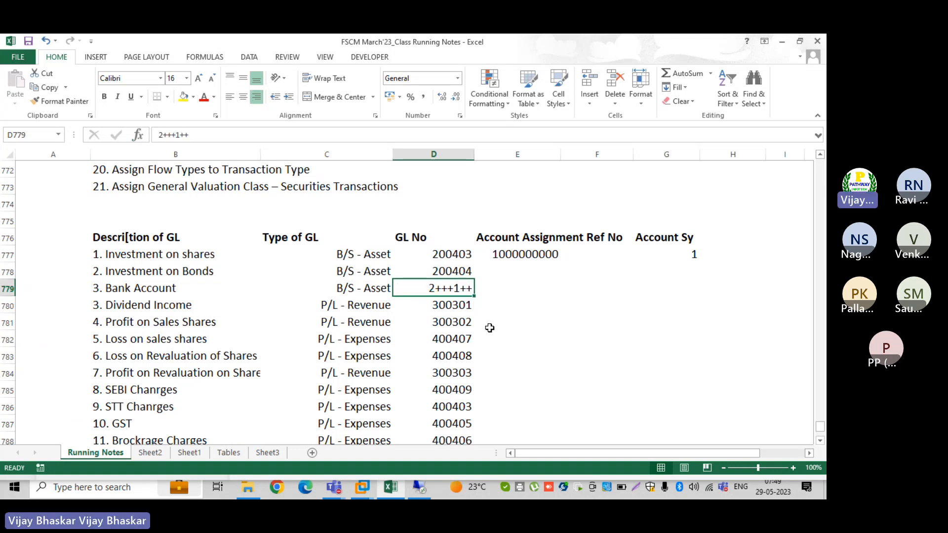
pyautogui.click(510, 272)
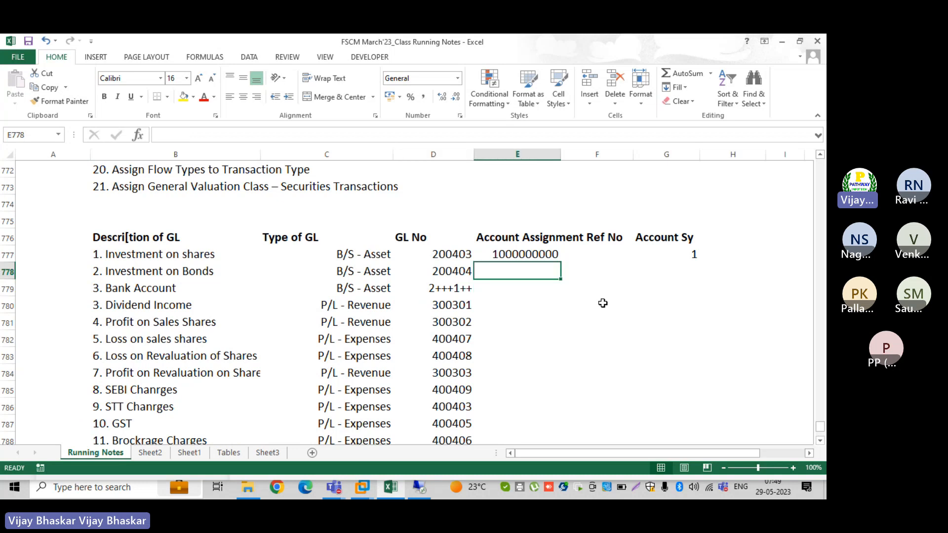
pyautogui.hotkey('ctrl', 'd')
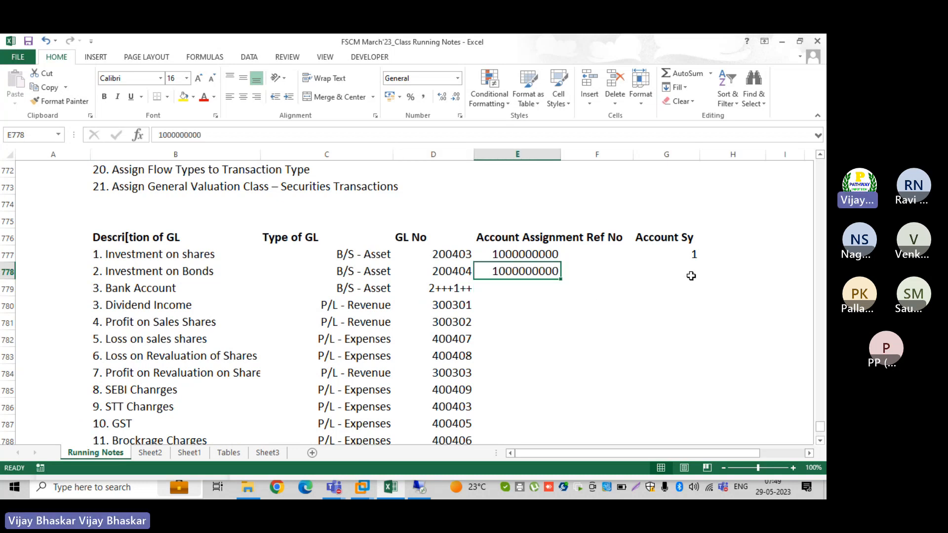
pyautogui.click(691, 276)
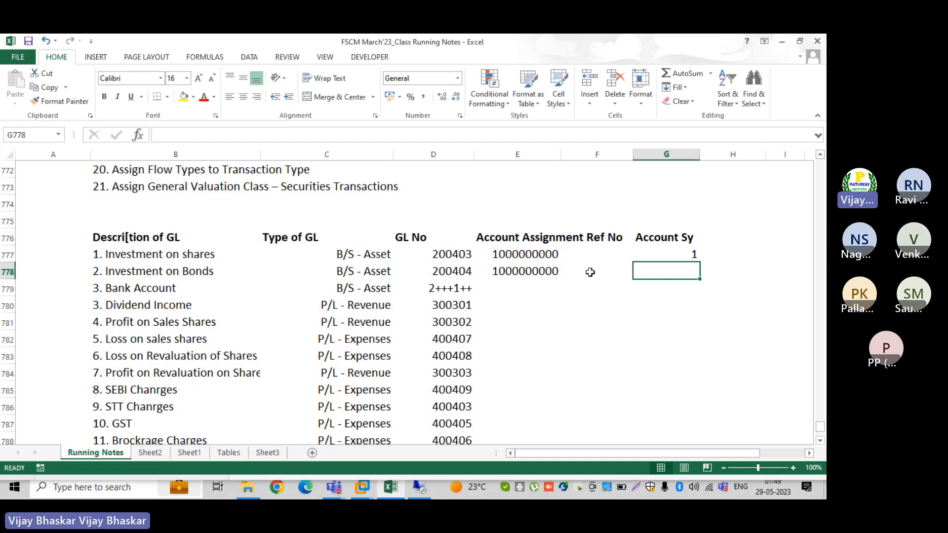
pyautogui.click(519, 271)
pyautogui.moveTo(518, 272); pyautogui.dragTo(518, 289)
pyautogui.press('Right')
pyautogui.press('Right')
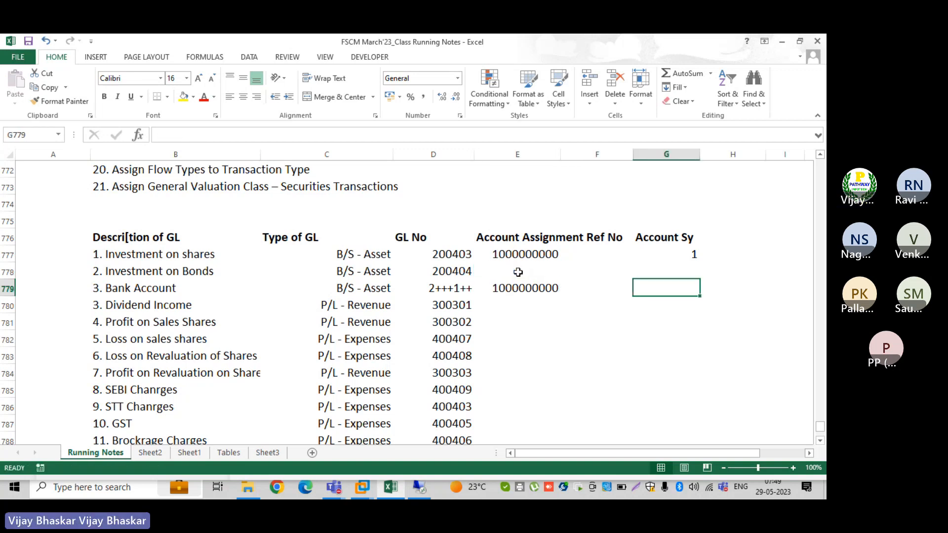
pyautogui.write('3')
pyautogui.press('Return')
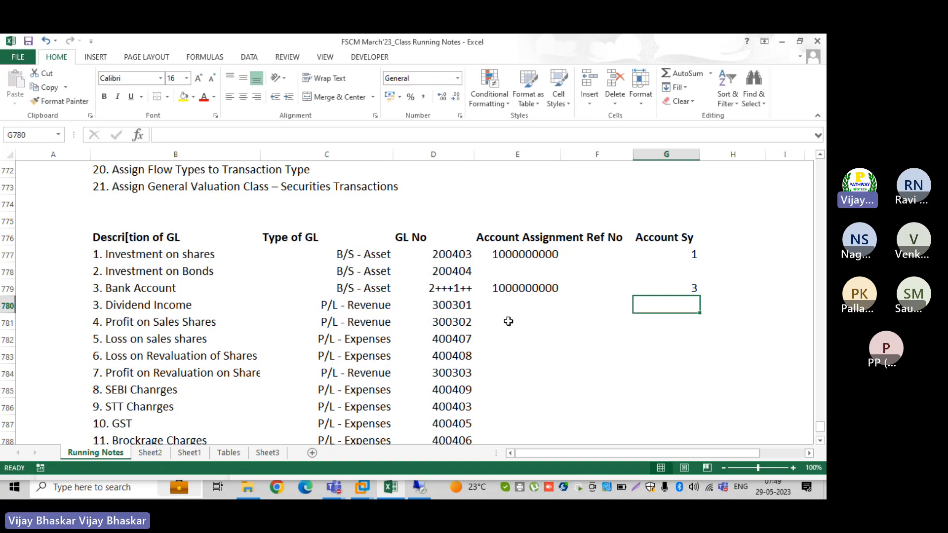
pyautogui.scroll(-3, 509, 316)
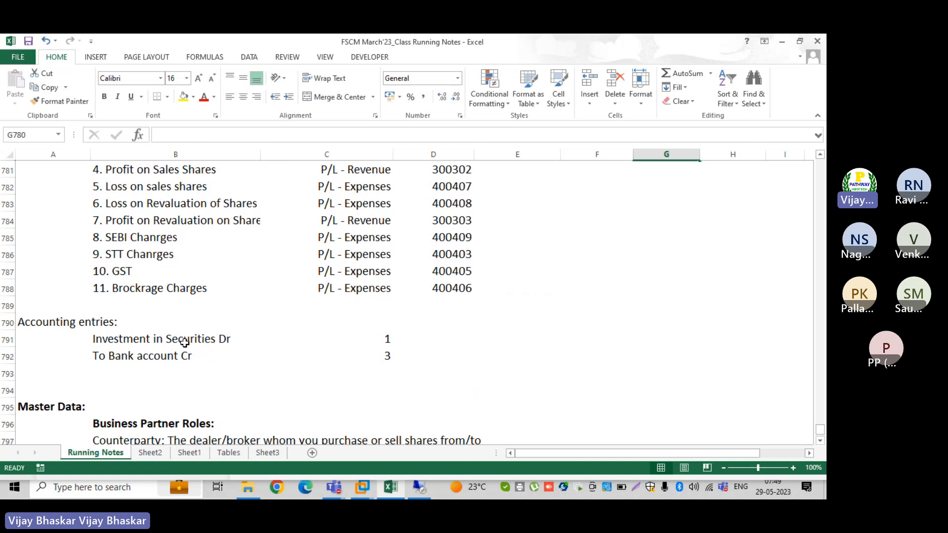
# Bold the Accounting entries heading and insert blank rows above Master Data
pyautogui.click(32, 322)
pyautogui.hotkey('ctrl', 'b')
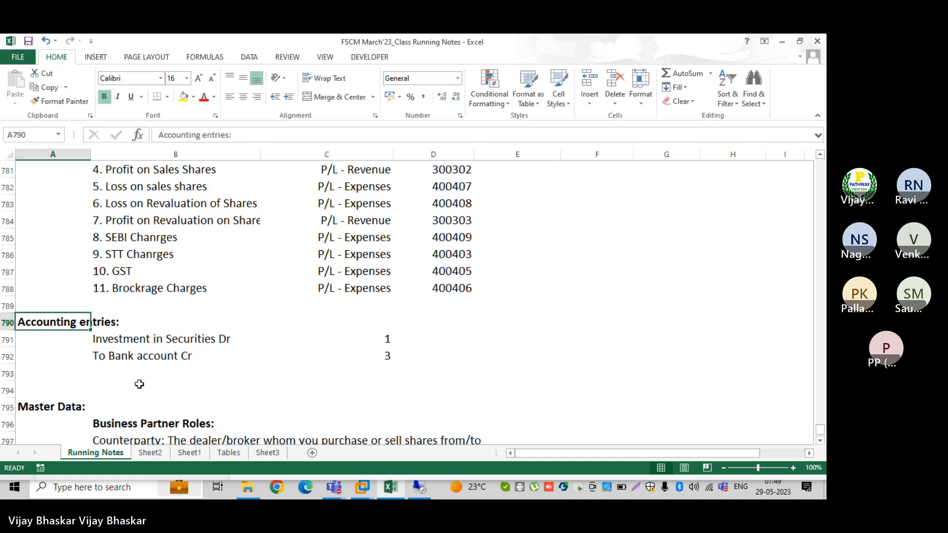
pyautogui.scroll(-2, 138, 383)
pyautogui.click(7, 290)
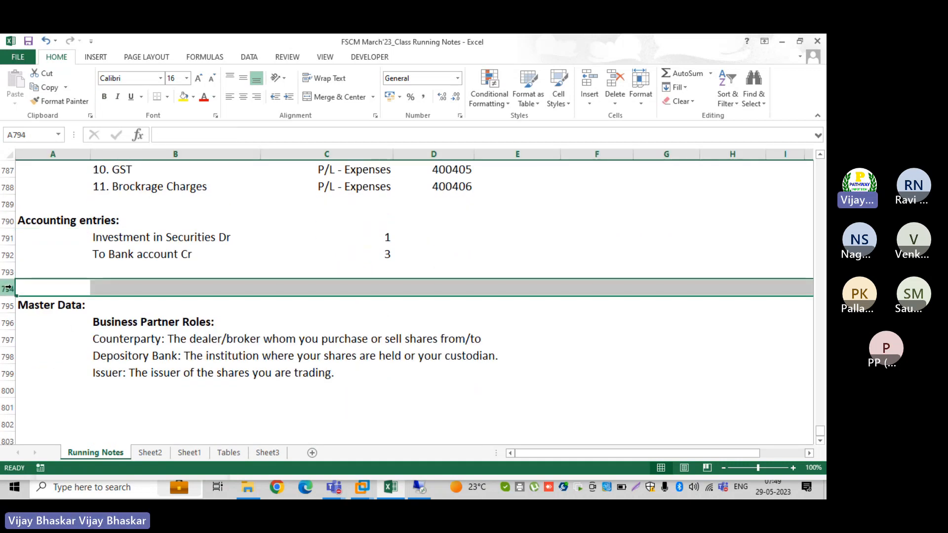
pyautogui.hotkey('ctrl', 'shift', '+')
pyautogui.hotkey('ctrl', 'shift', '+')
pyautogui.hotkey('ctrl', 'shift', '+')
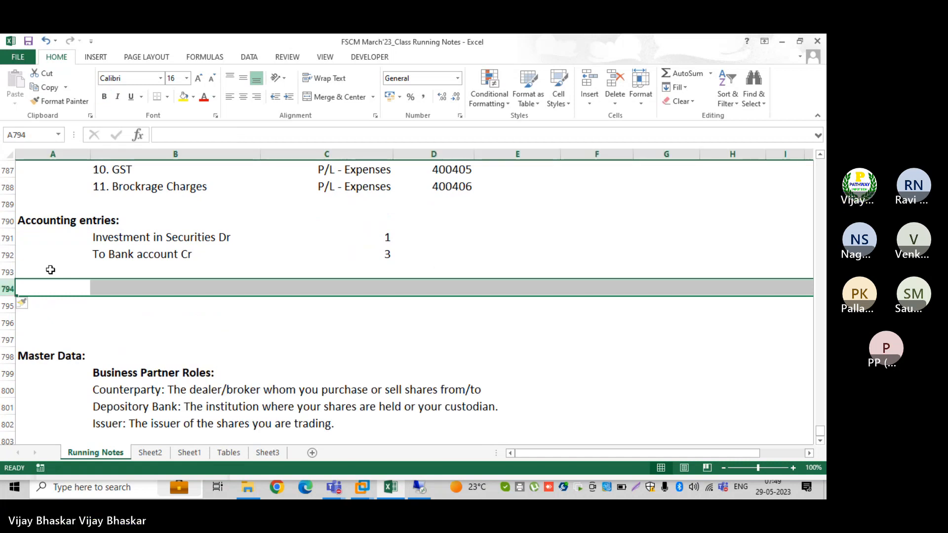
pyautogui.click(101, 289)
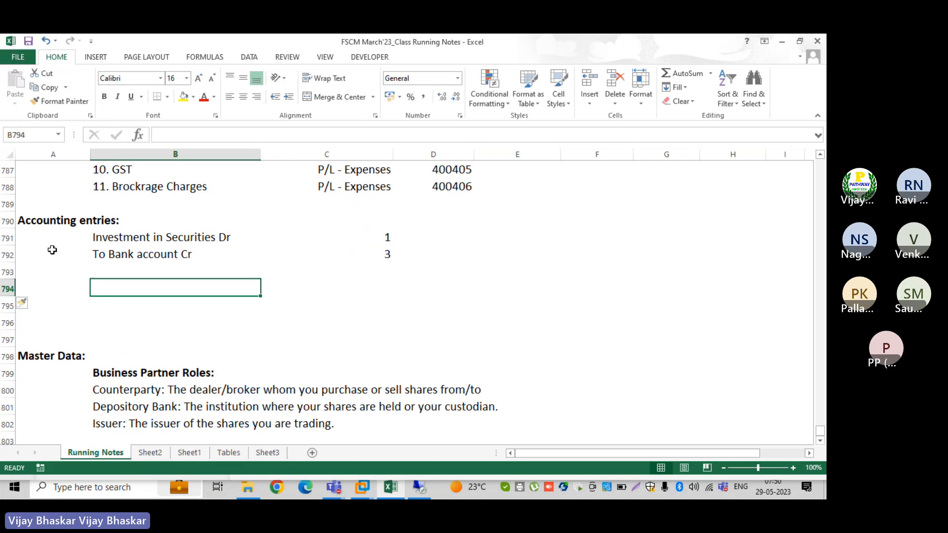
# Insert a row above the first entry and add a bold 'Investment' label there
pyautogui.click(8, 239)
pyautogui.hotkey('ctrl', 'shift', '=')
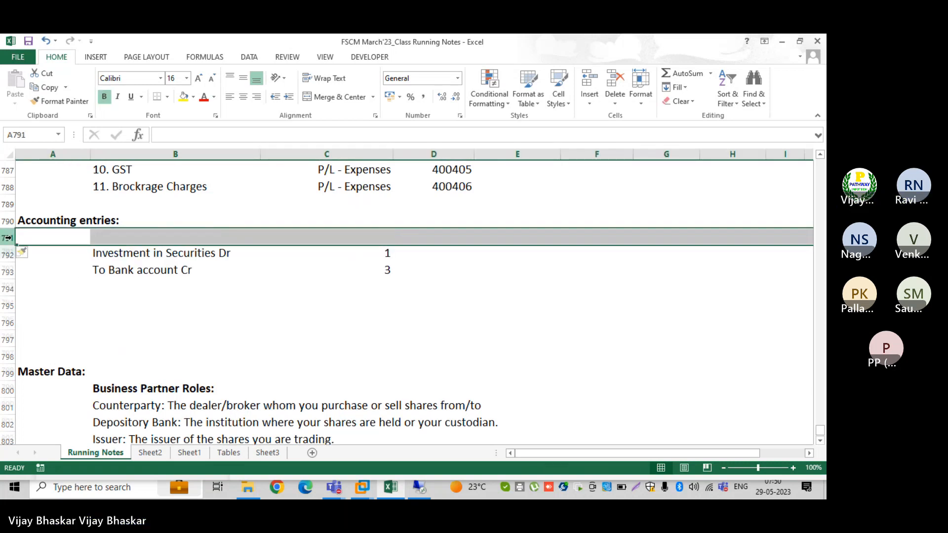
pyautogui.click(98, 237)
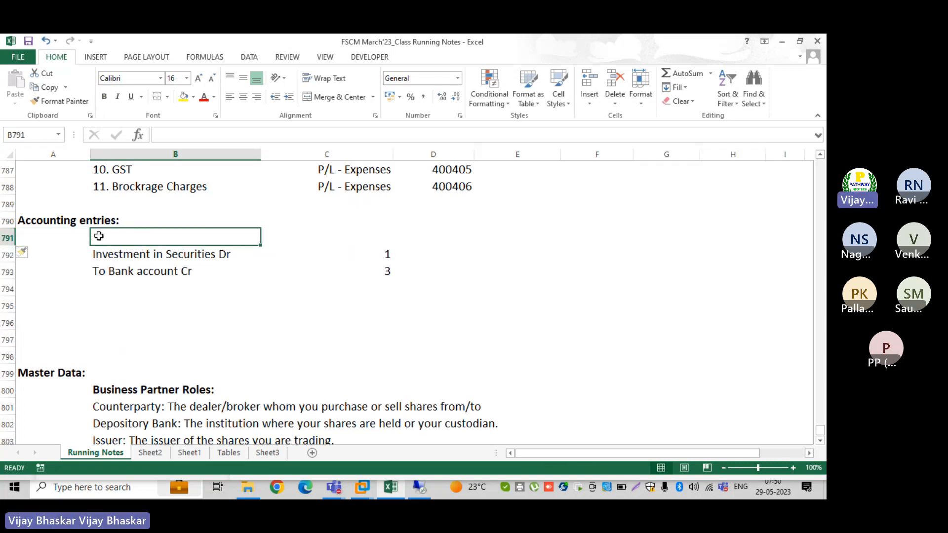
pyautogui.write('Investment')
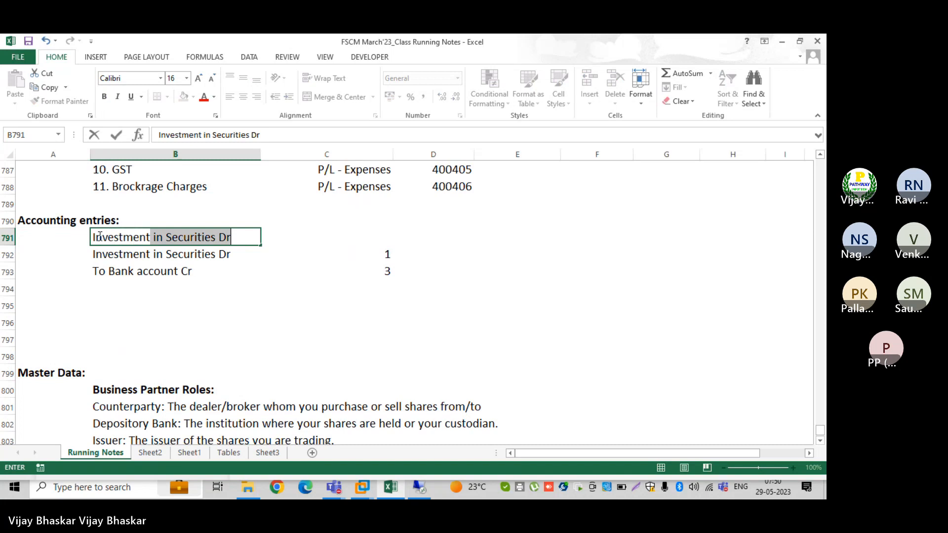
pyautogui.press('BackSpace')
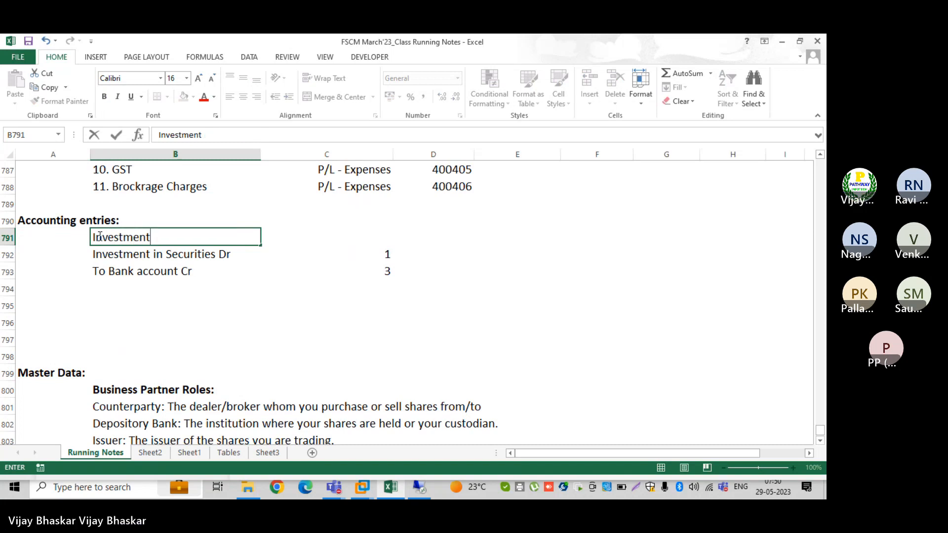
pyautogui.press('Return')
pyautogui.click(99, 237)
pyautogui.hotkey('ctrl', 'b')
pyautogui.press('Down')
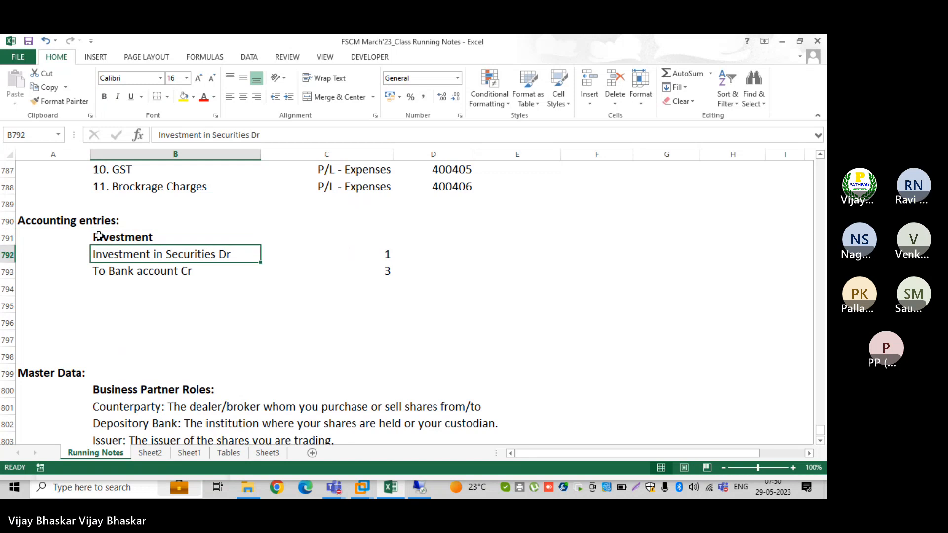
pyautogui.press('Down')
pyautogui.press('Down')
pyautogui.press('Down')
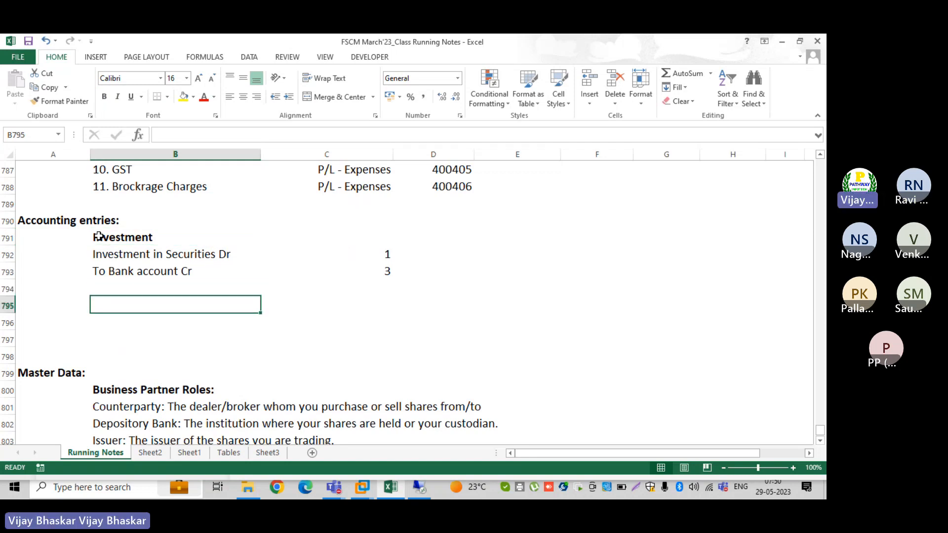
# Add a bold 'Revaluation with clsign rate' heading, fixing the stray 0 typo
pyautogui.write('Revaluat')
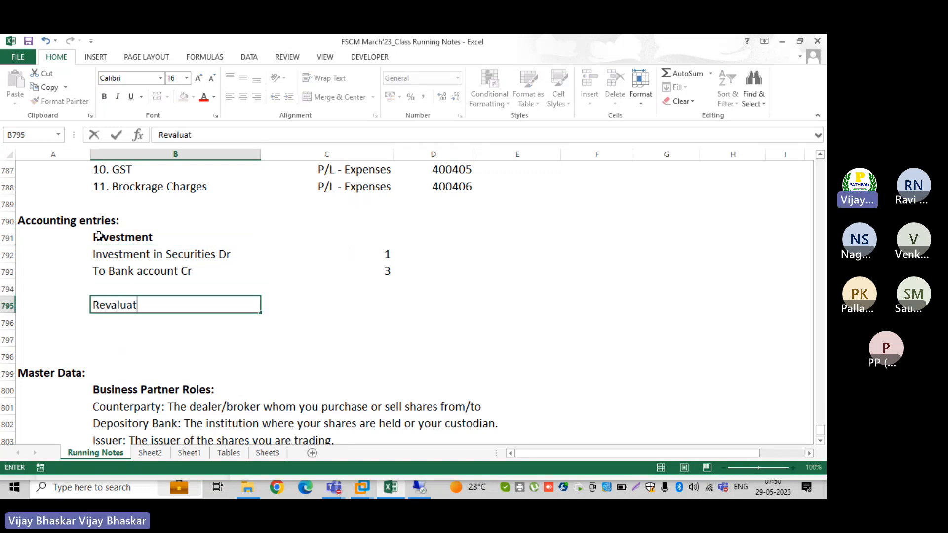
pyautogui.write('io0n with')
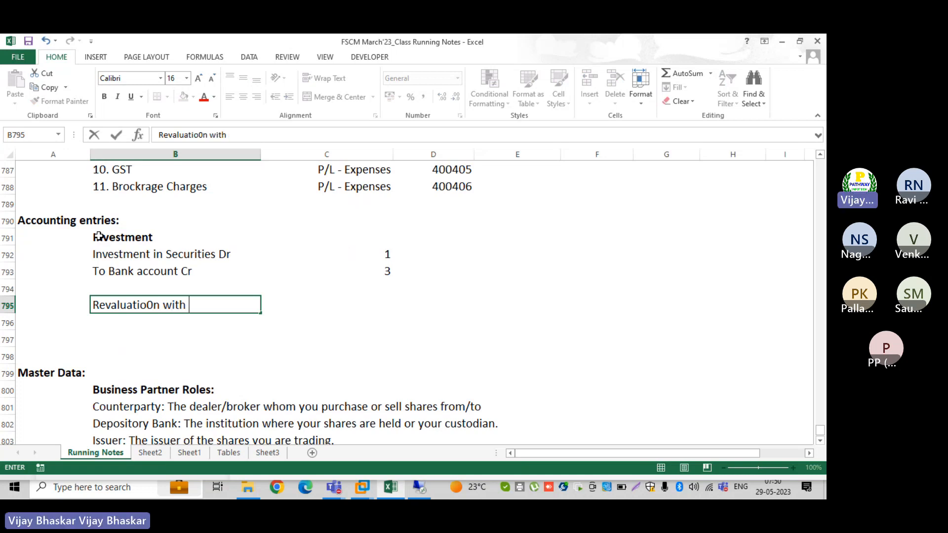
pyautogui.write(' clsign rate')
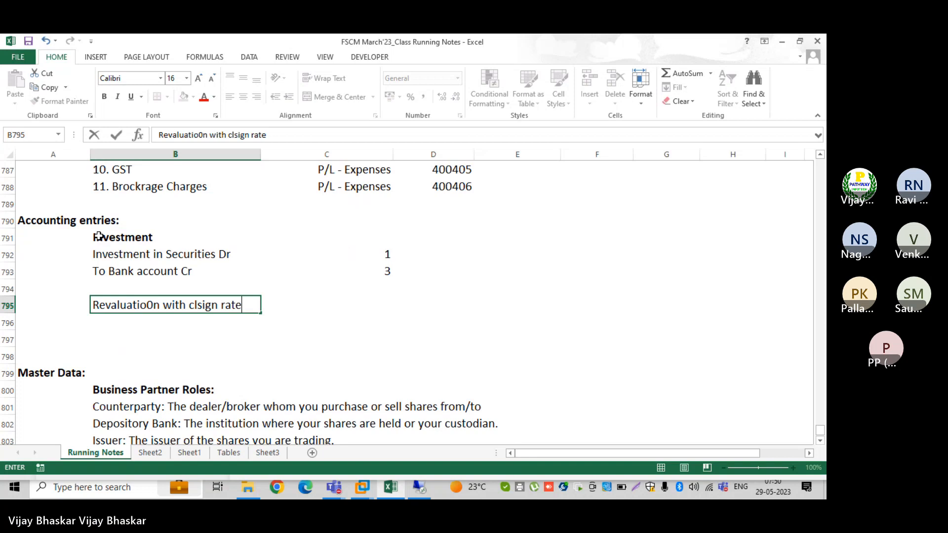
pyautogui.press('Return')
pyautogui.write(']')
pyautogui.press('Up')
pyautogui.hotkey('ctrl', 'b')
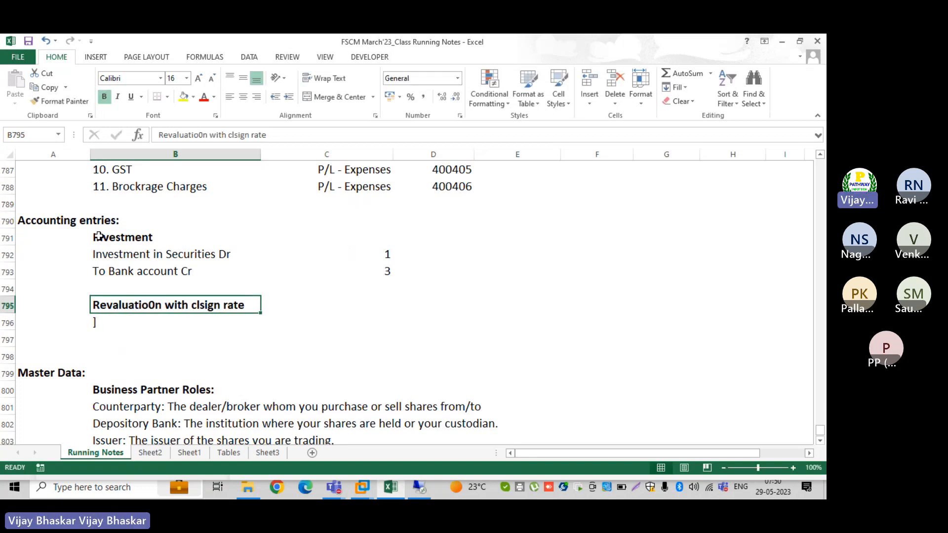
pyautogui.click(96, 322)
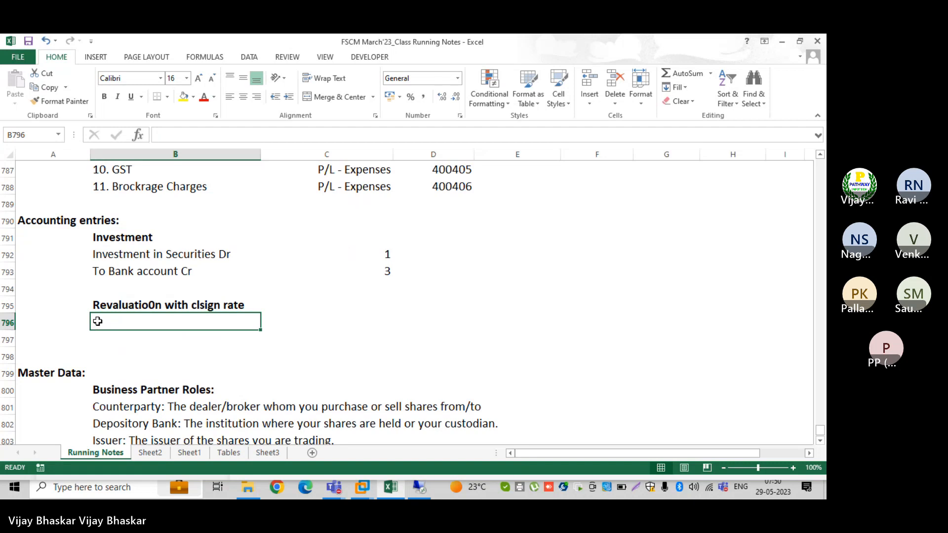
pyautogui.doubleClick(155, 306)
pyautogui.press('BackSpace')
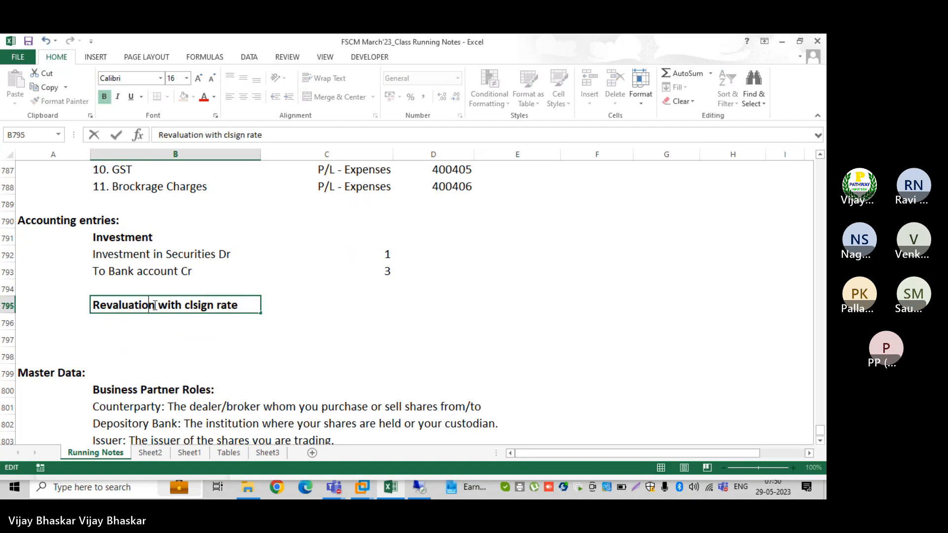
pyautogui.press('Return')
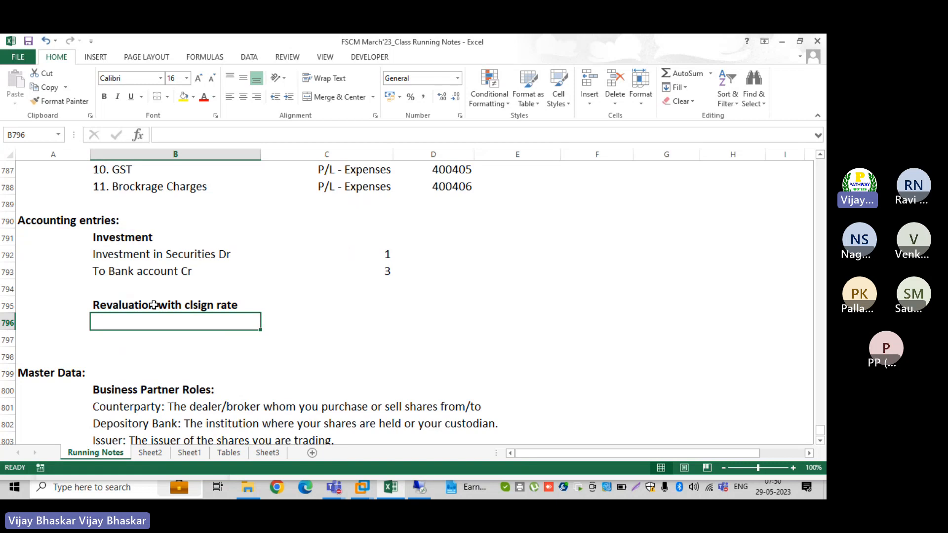
# Add the lines 'Loss on revaluation for equity Dr' and 'To Investment in Equity Cr'
pyautogui.write('Loss on')
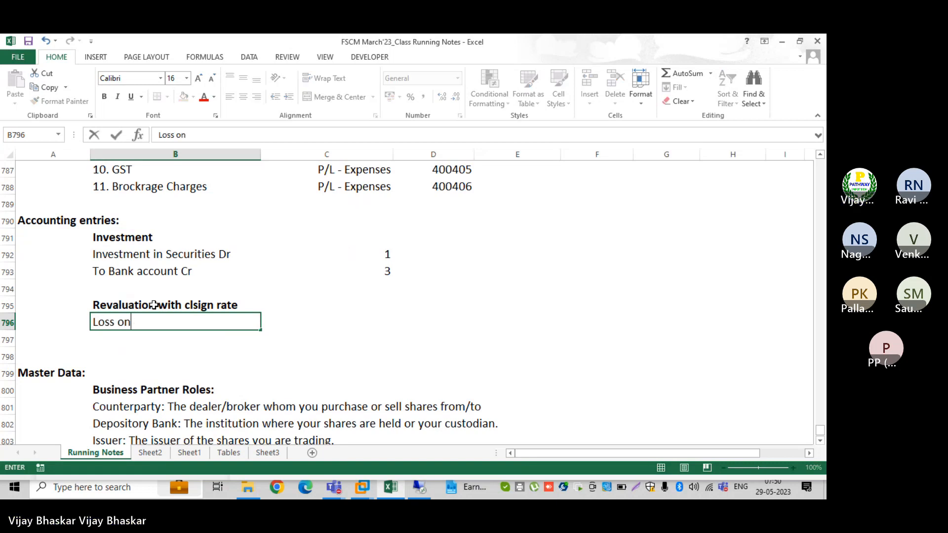
pyautogui.write(' reval')
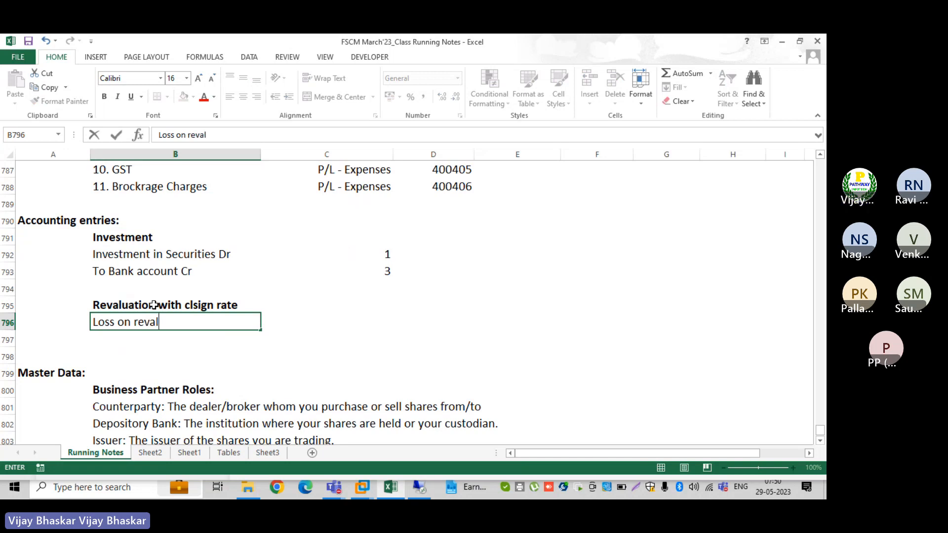
pyautogui.write('uation ')
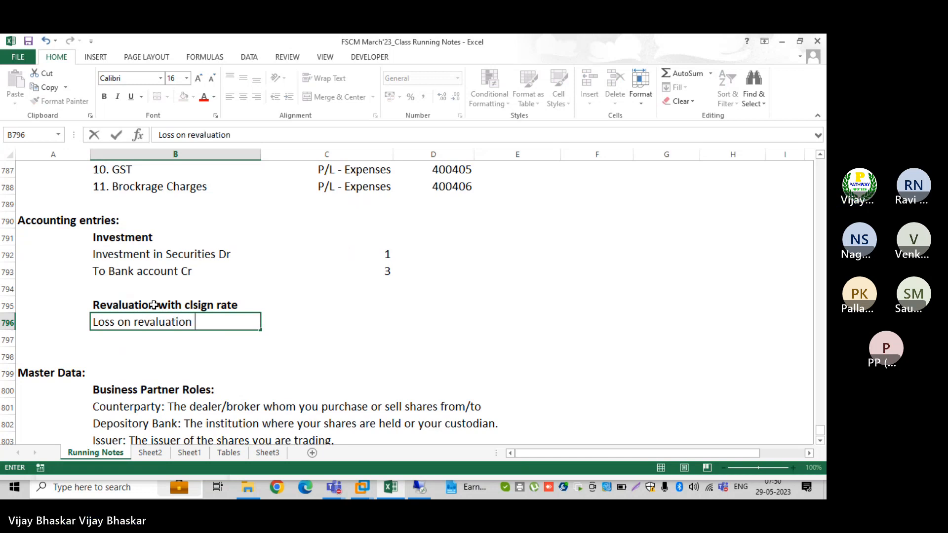
pyautogui.write('for e')
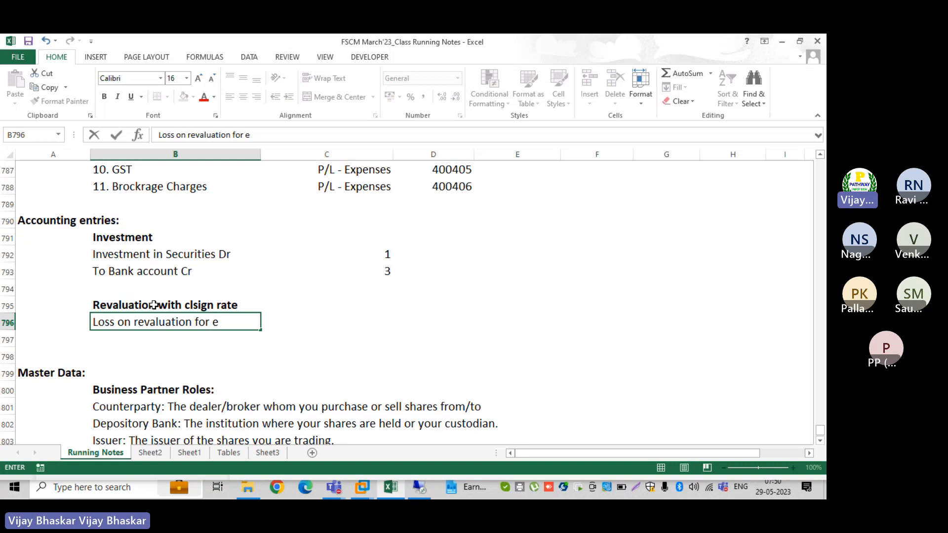
pyautogui.write('quity')
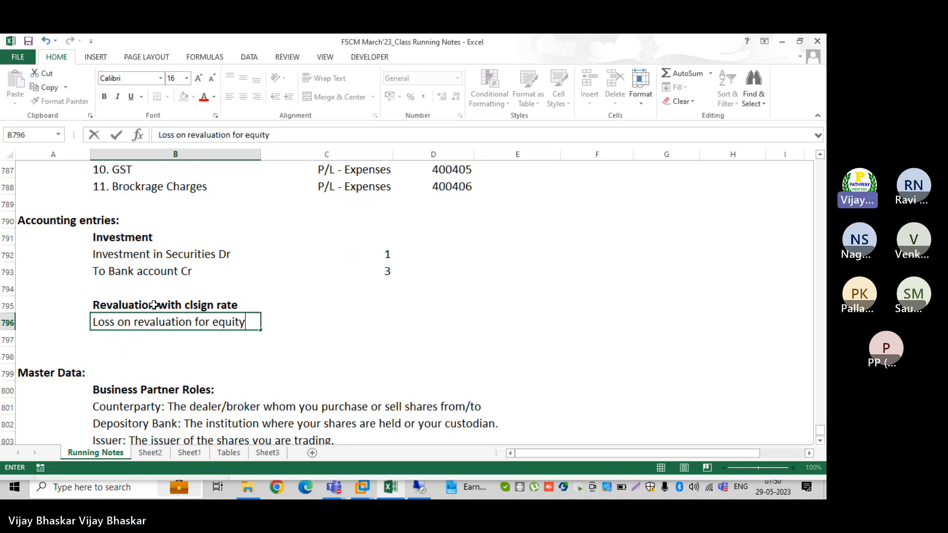
pyautogui.write(' Dr')
pyautogui.press('Return')
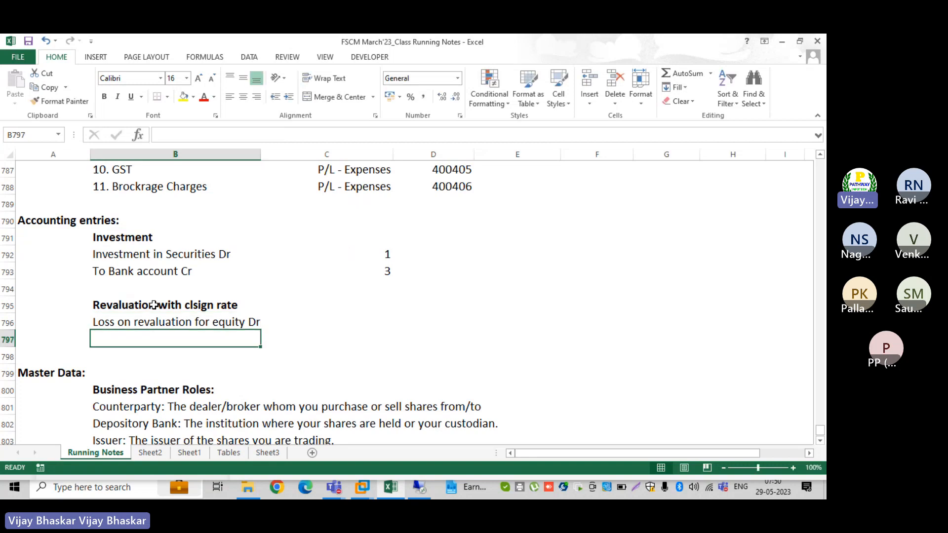
pyautogui.write('To')
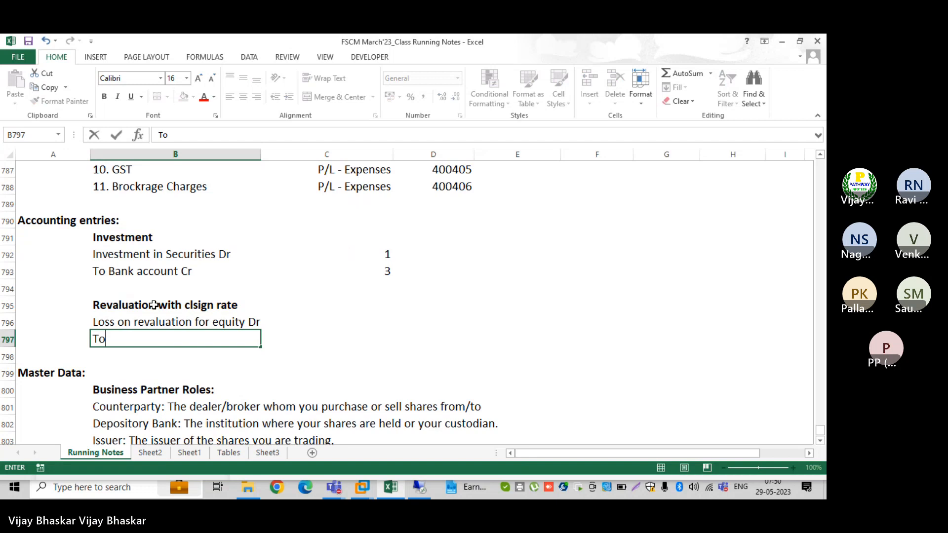
pyautogui.write(' Investmen')
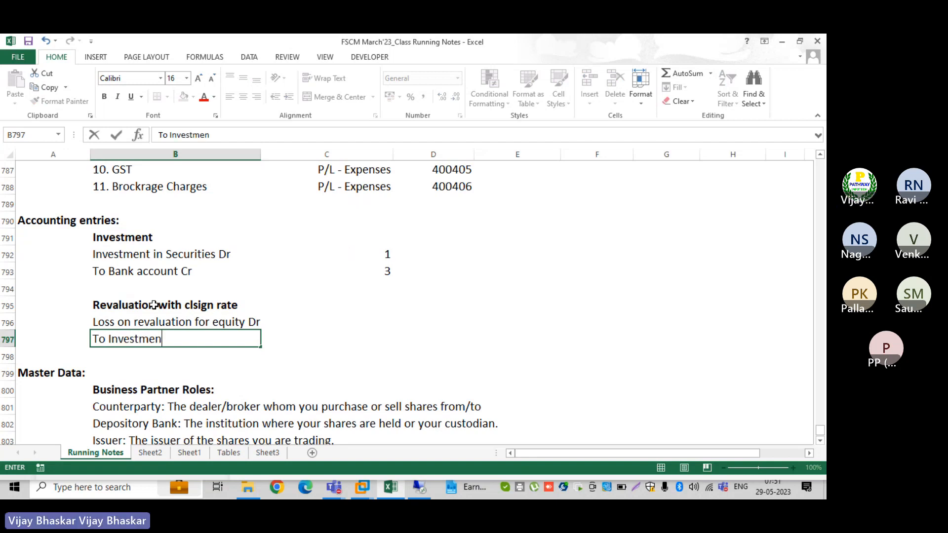
pyautogui.write('t in Equity')
pyautogui.press('Return')
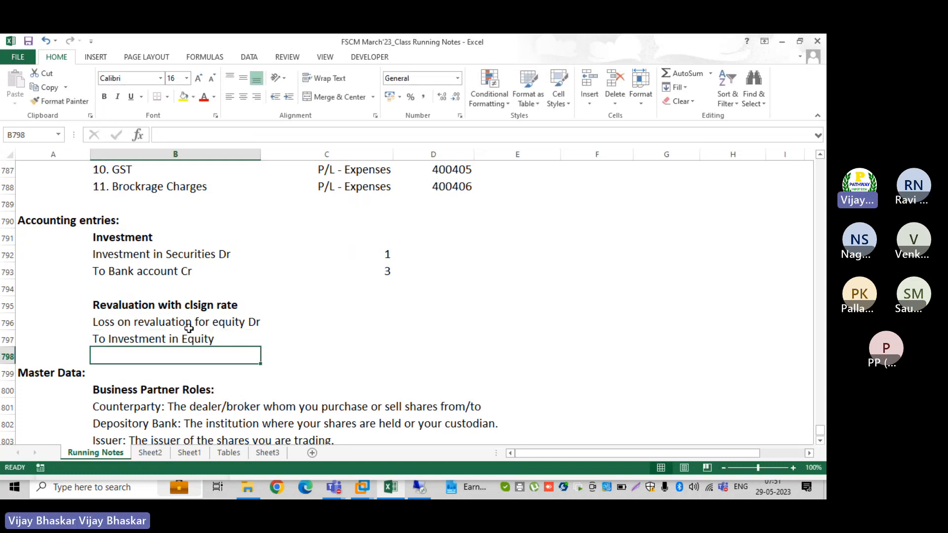
pyautogui.press('Up')
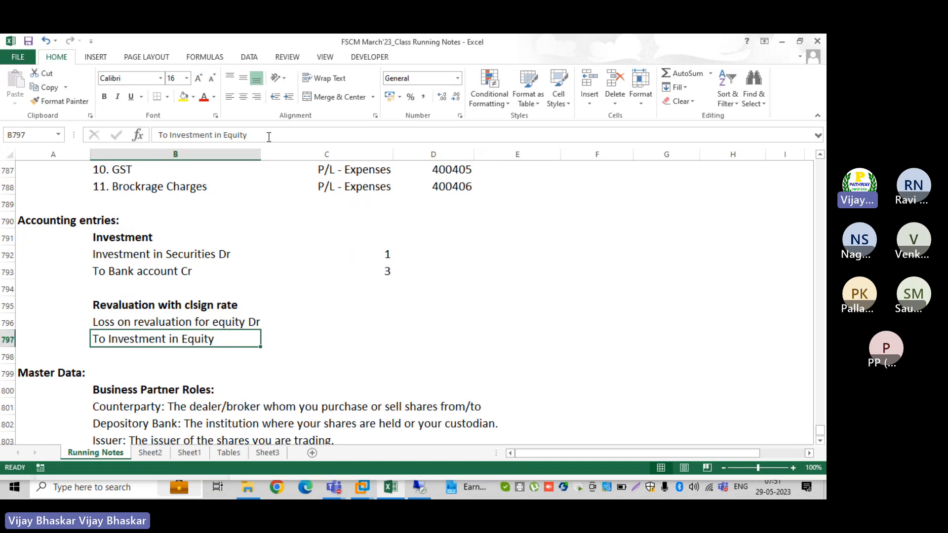
pyautogui.click(269, 135)
pyautogui.write('Cr')
pyautogui.press('Return')
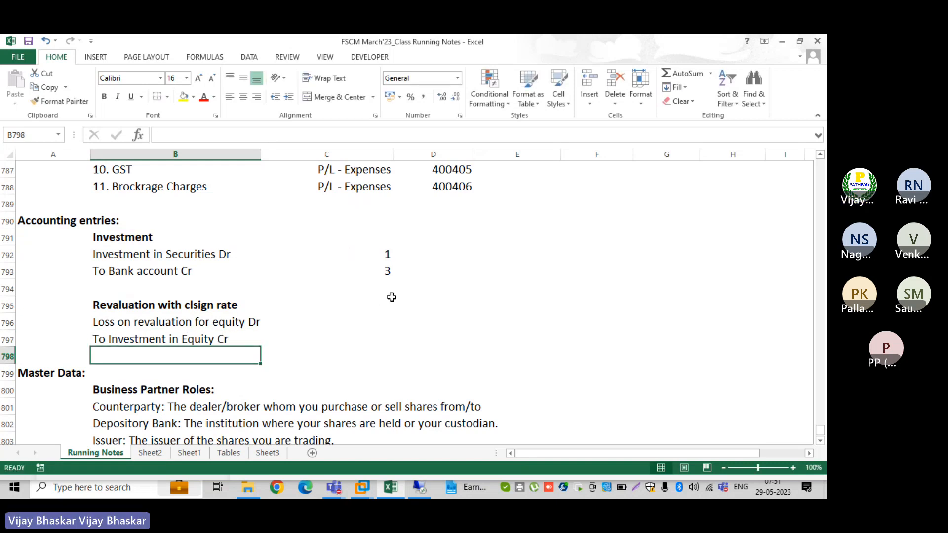
# Add the heading 'Account Symboles' beside Accounting entries
pyautogui.scroll(5, 391, 297)
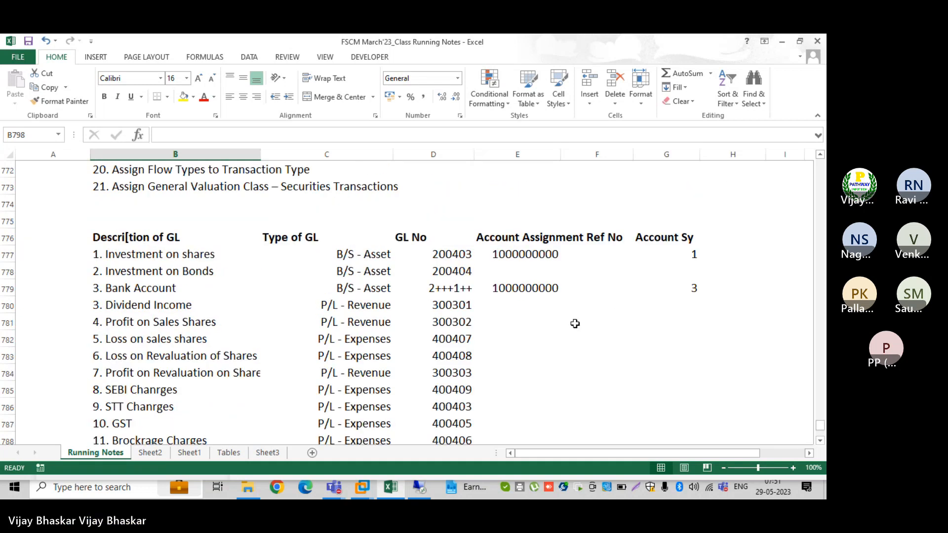
pyautogui.scroll(-4, 616, 297)
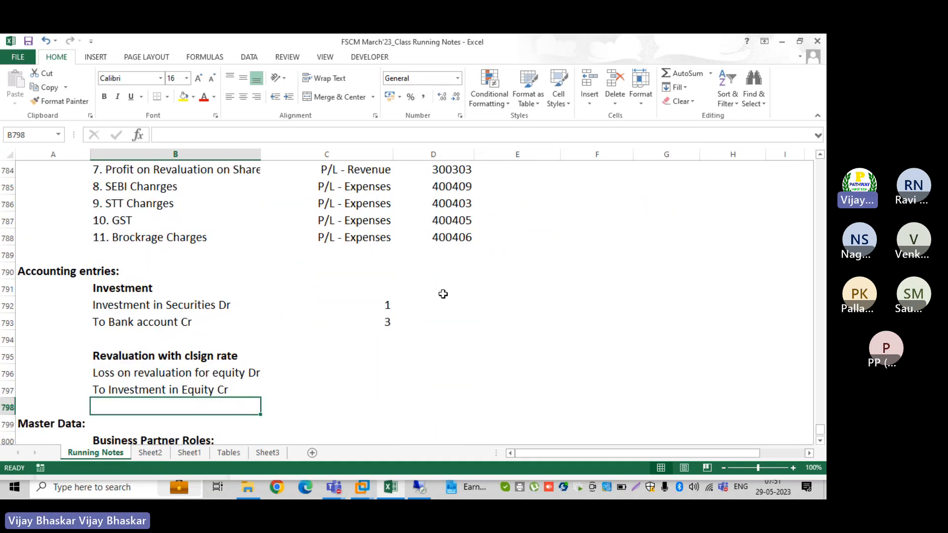
pyautogui.click(381, 275)
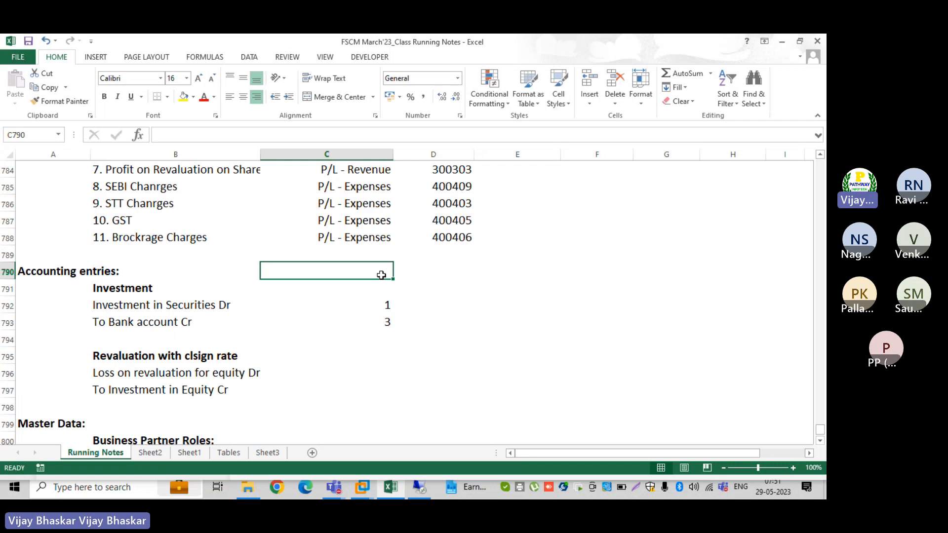
pyautogui.write('Account S')
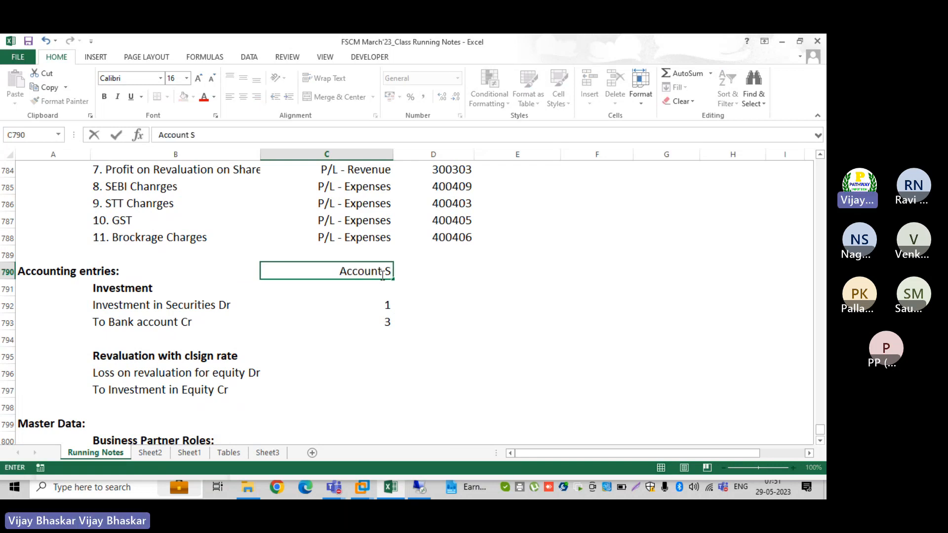
pyautogui.write('ymbol')
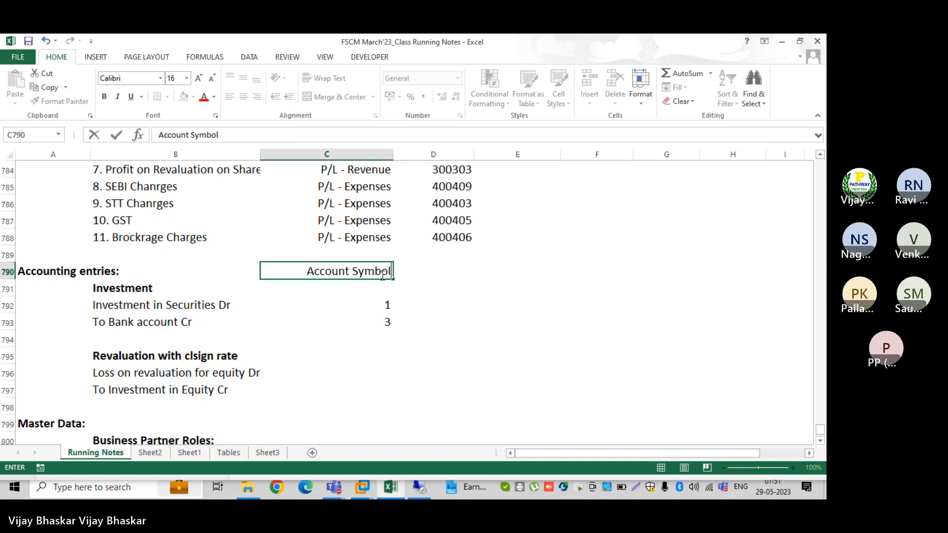
pyautogui.write('es')
pyautogui.press('Return')
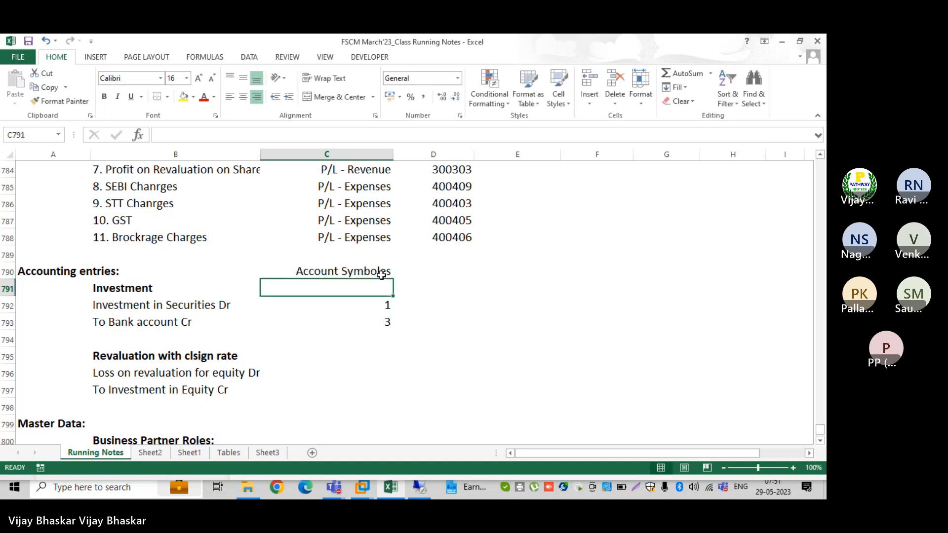
pyautogui.click(387, 308)
# Enter symbol 4.9.3.4 for the loss line and 1 for the credit line
pyautogui.click(377, 370)
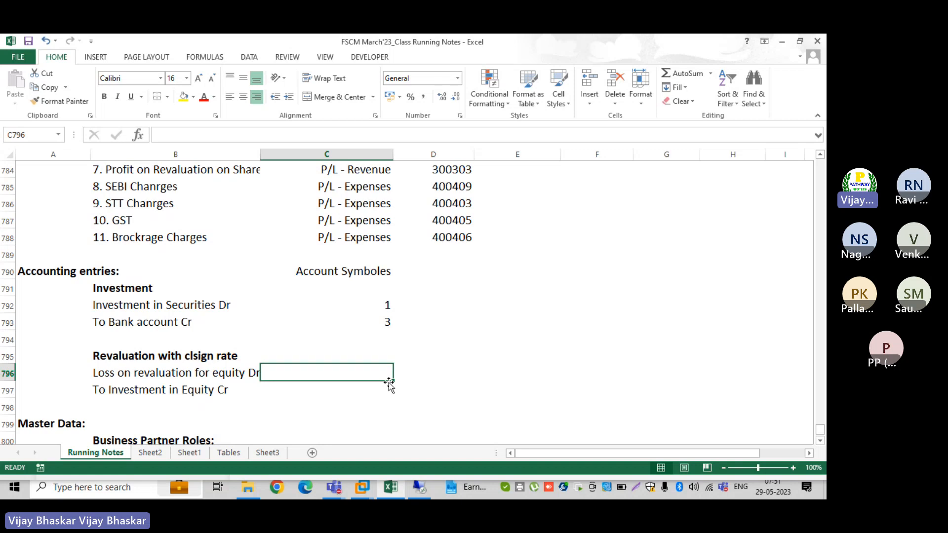
pyautogui.write('4.')
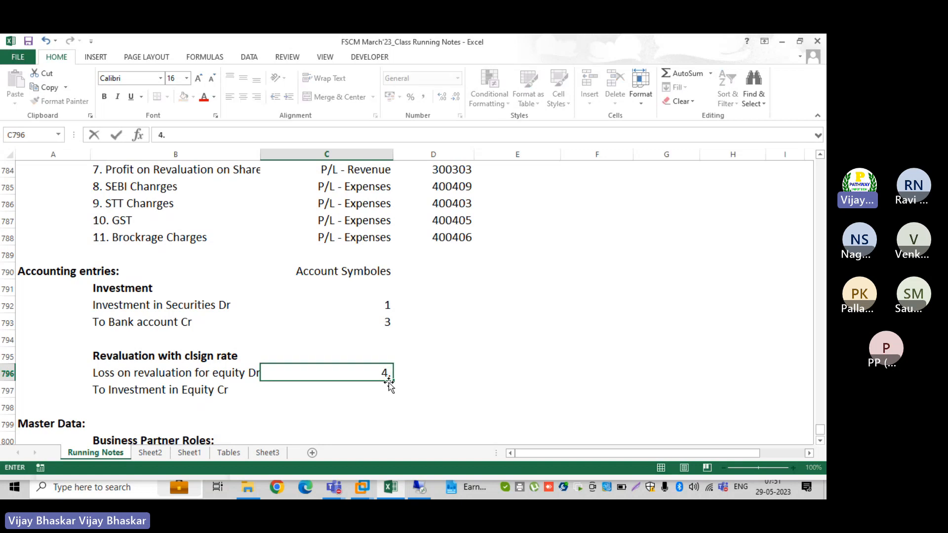
pyautogui.write('9.3.4.')
pyautogui.press('BackSpace')
pyautogui.press('Return')
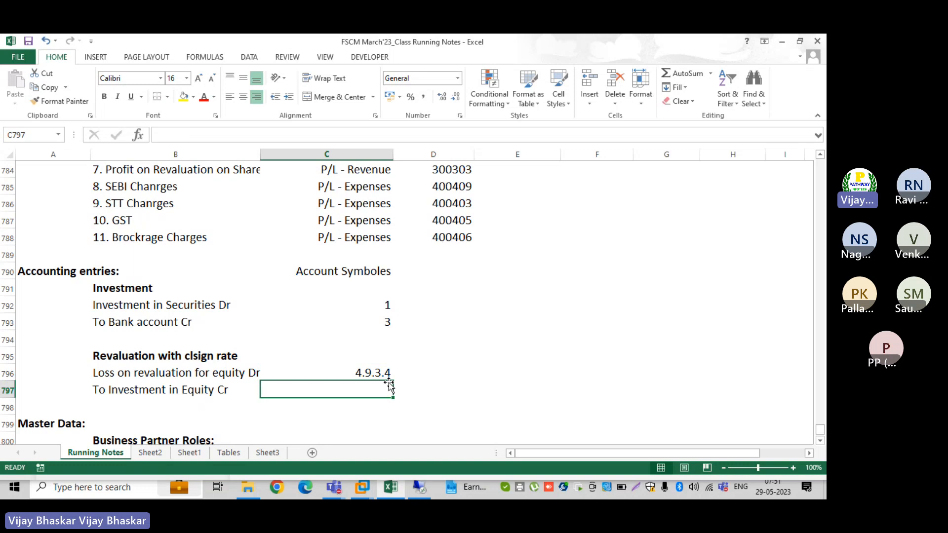
pyautogui.write('1')
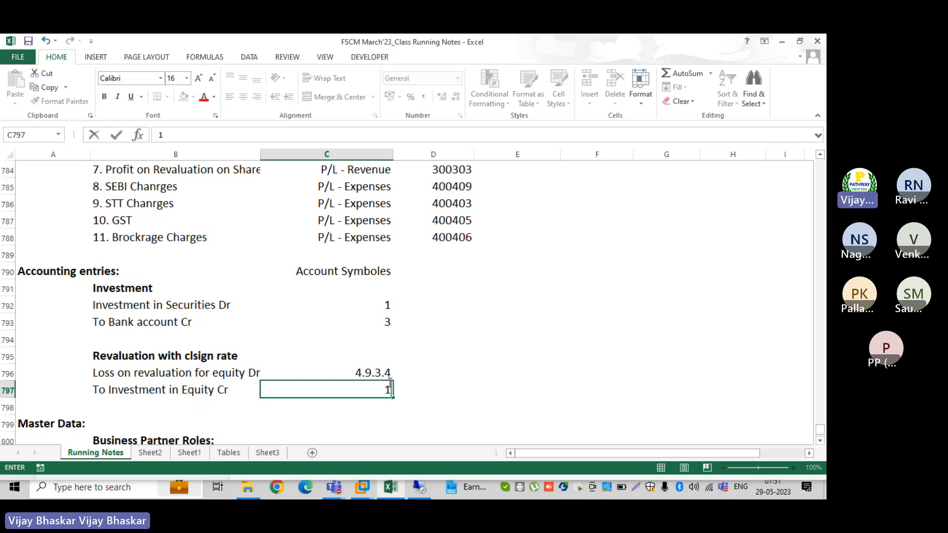
pyautogui.press('Return')
pyautogui.scroll(-2, 395, 395)
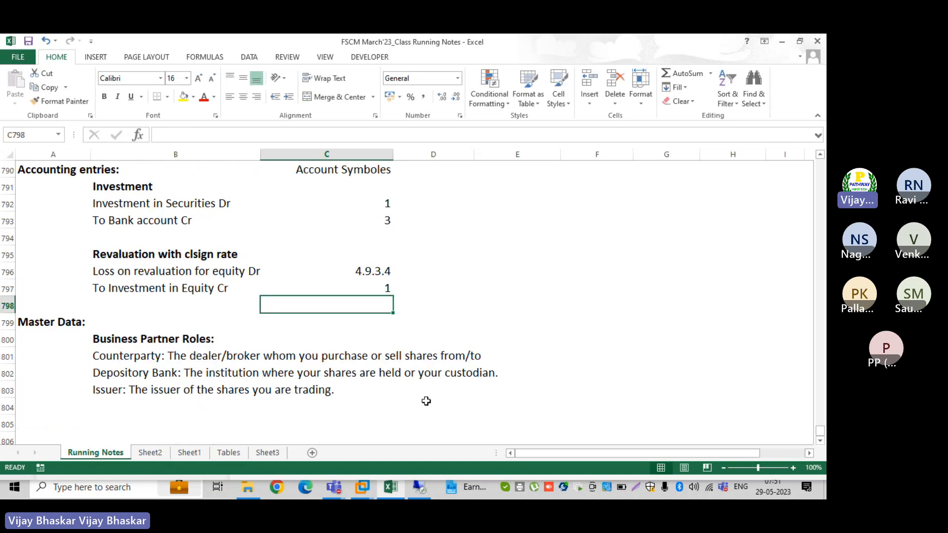
# In SAP, open the account symbol list and locate 4.9.3.4, write-down expense, security
pyautogui.click(419, 488)
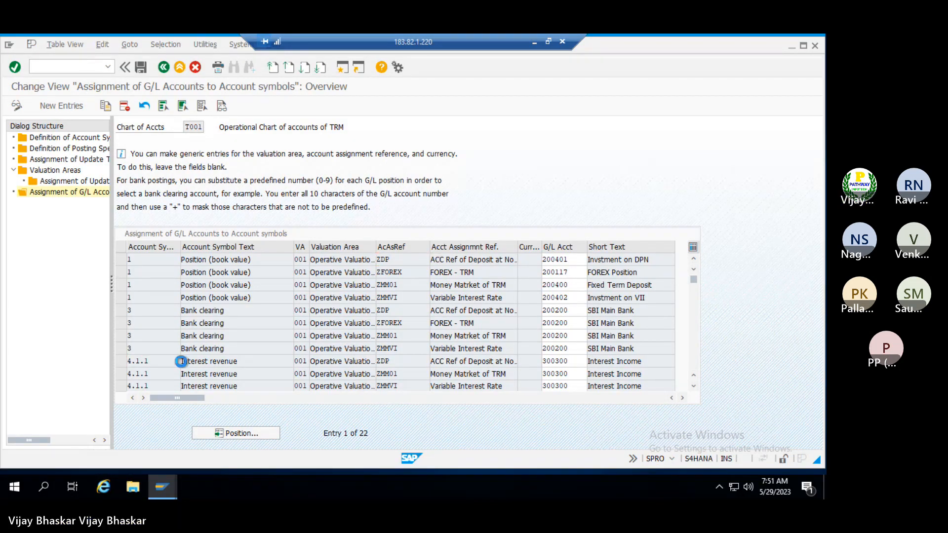
pyautogui.click(185, 362)
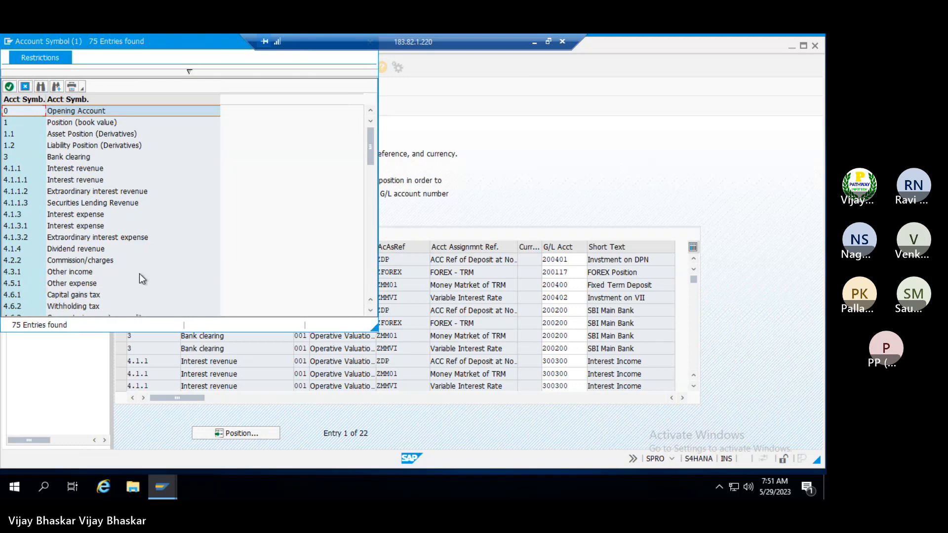
pyautogui.scroll(-2, 139, 274)
pyautogui.scroll(-3, 83, 273)
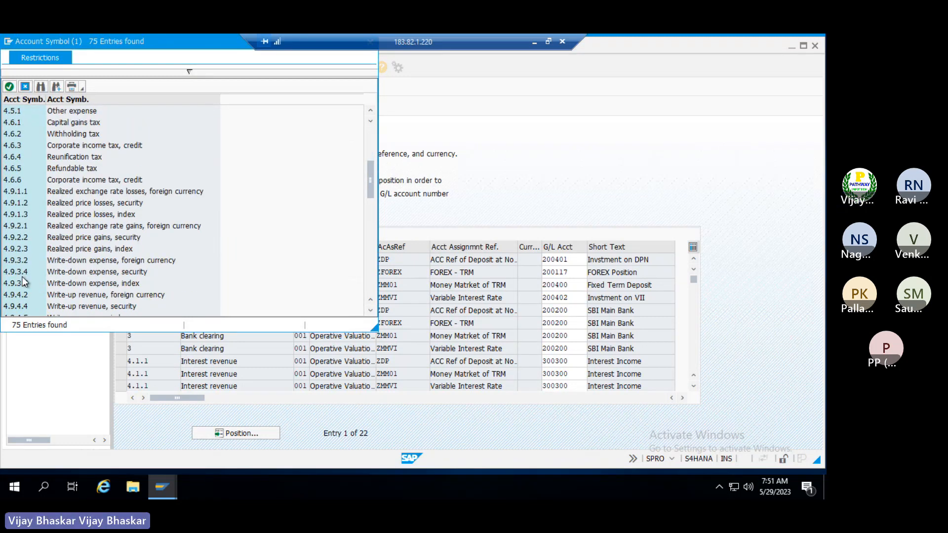
pyautogui.click(59, 271)
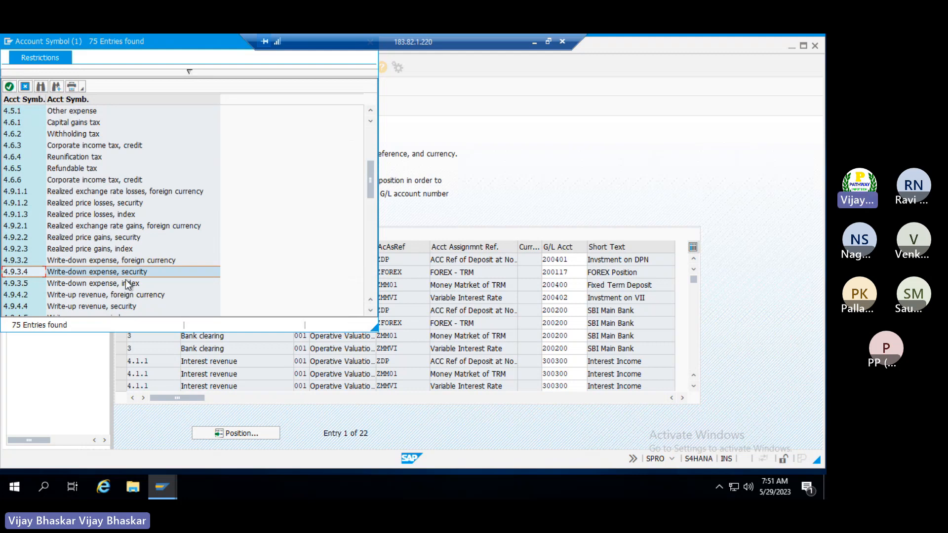
pyautogui.click(12, 263)
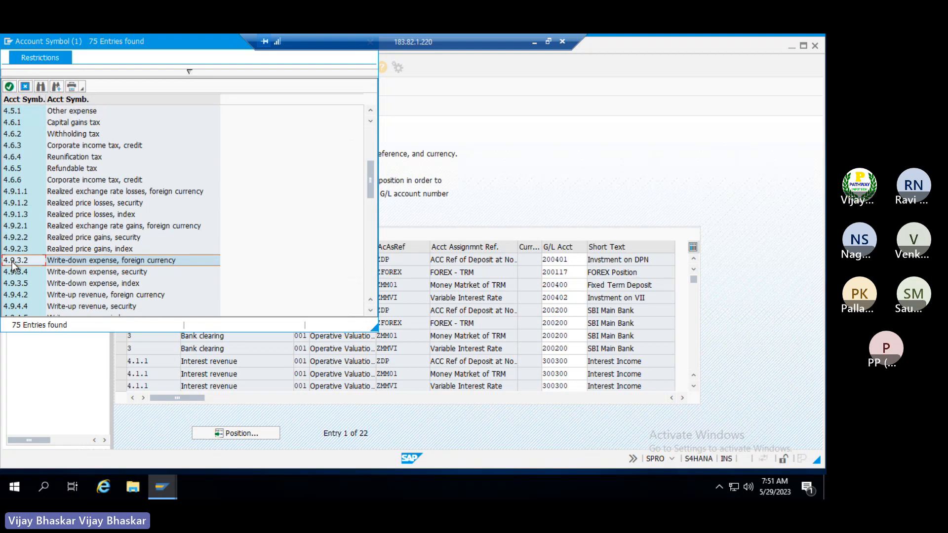
pyautogui.click(19, 275)
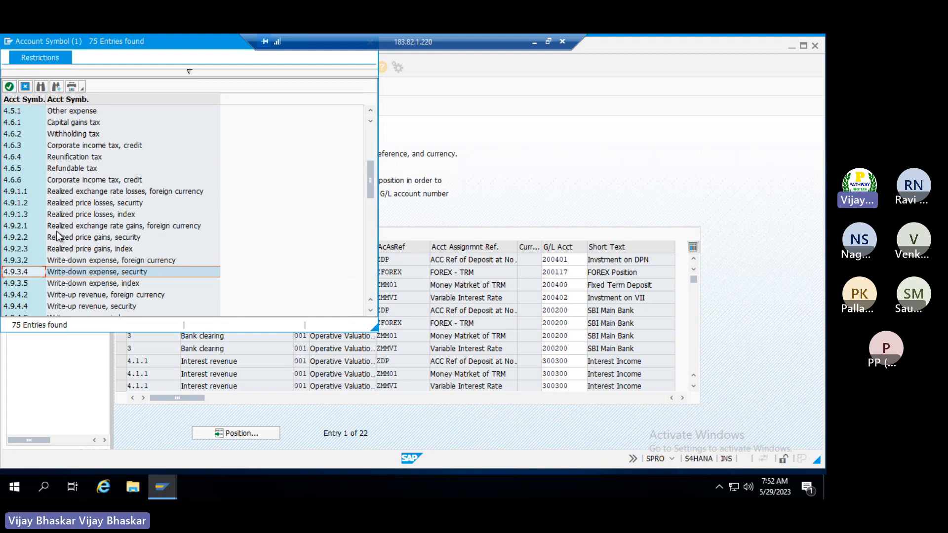
# Compare it with the realized losses symbols, settle on 4.9.3.4, and minimise the remote session
pyautogui.click(23, 202)
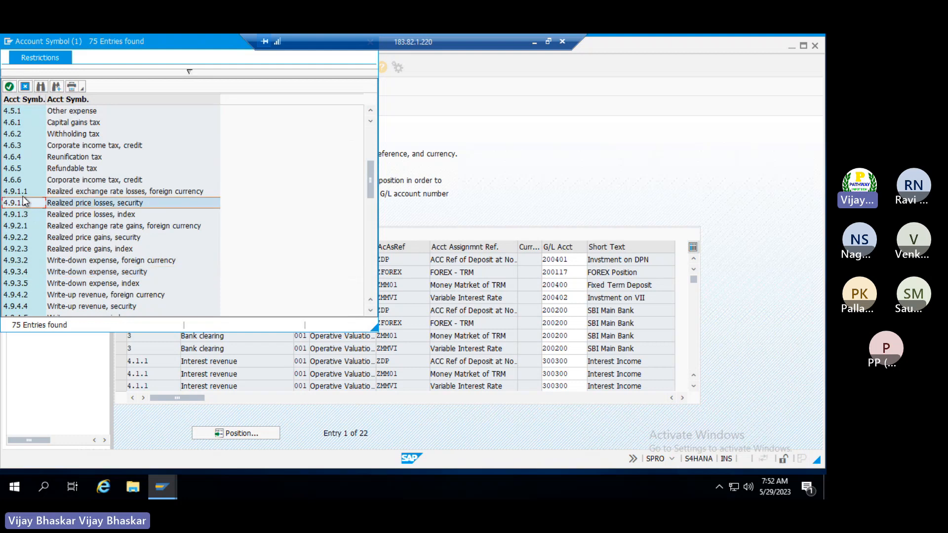
pyautogui.click(21, 192)
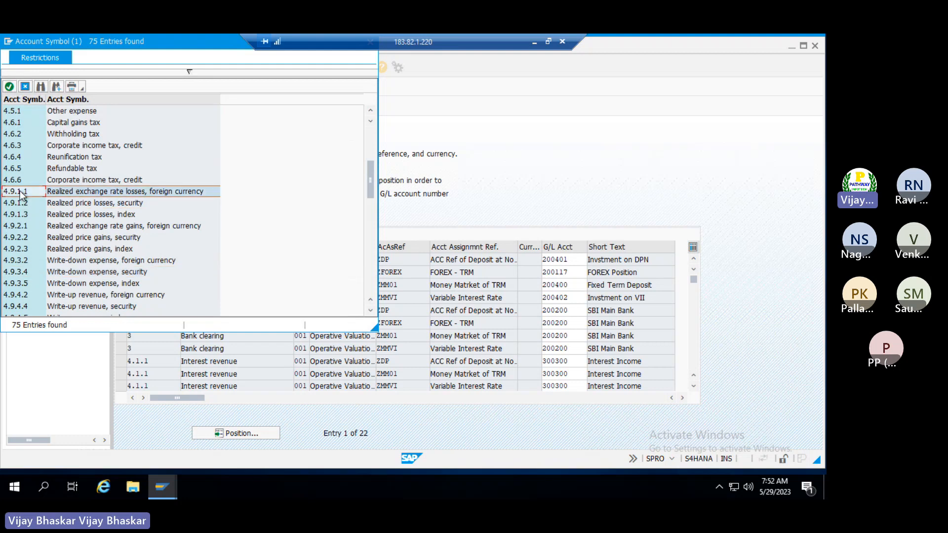
pyautogui.click(20, 203)
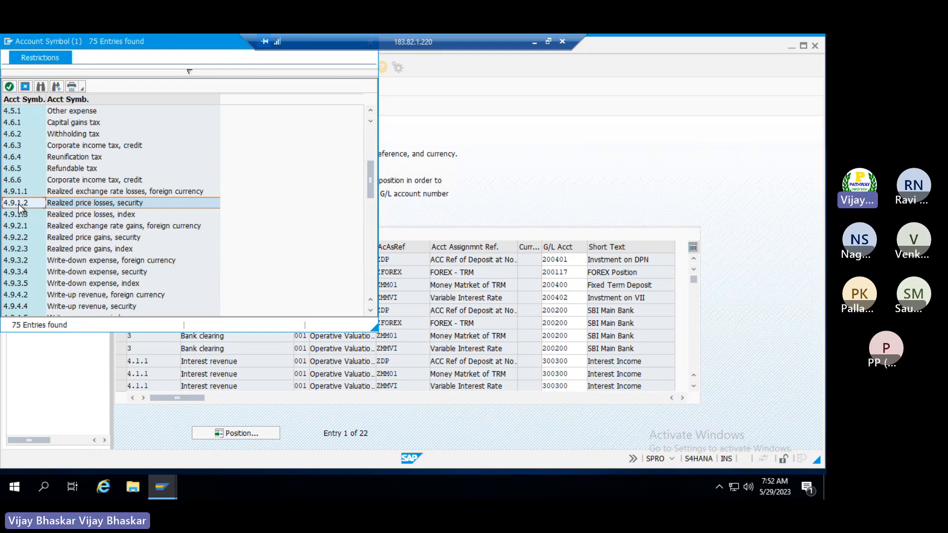
pyautogui.click(31, 273)
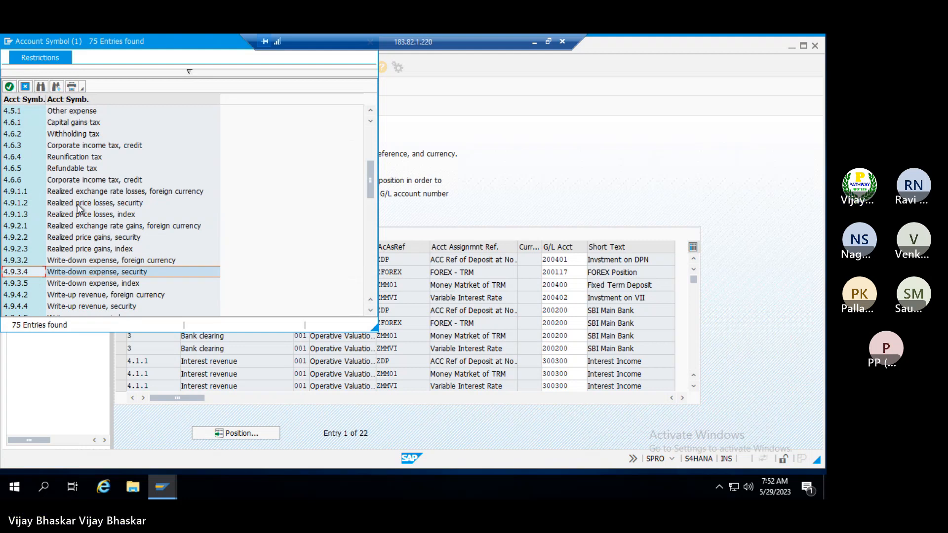
pyautogui.click(69, 204)
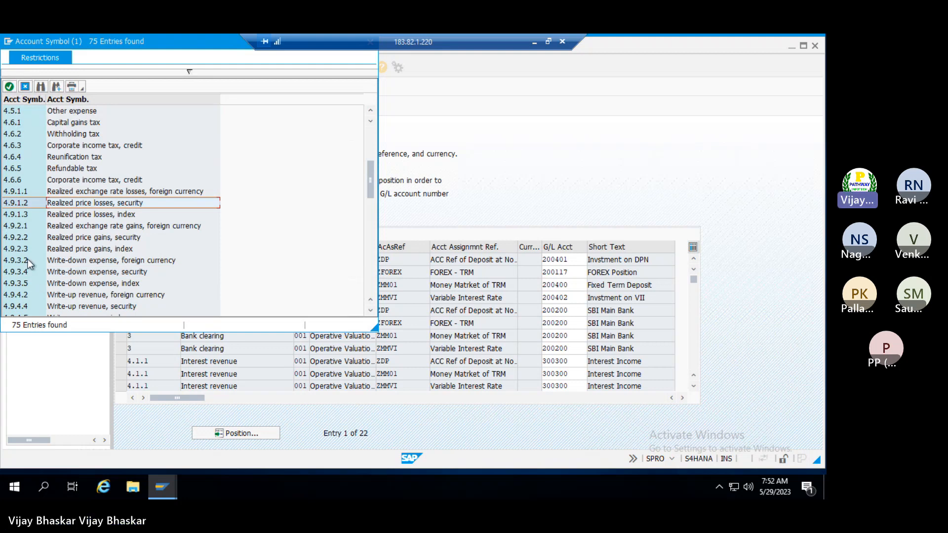
pyautogui.click(29, 272)
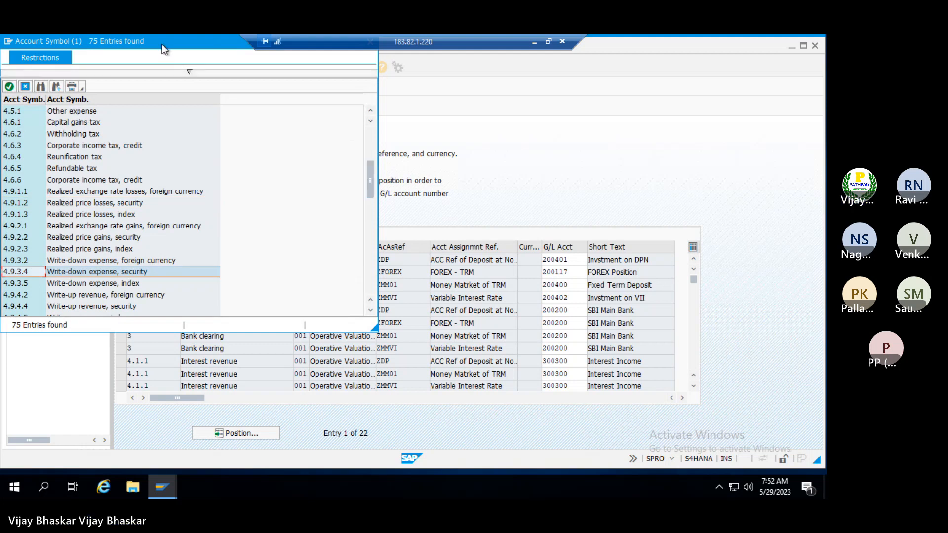
pyautogui.moveTo(164, 49); pyautogui.dragTo(178, 68)
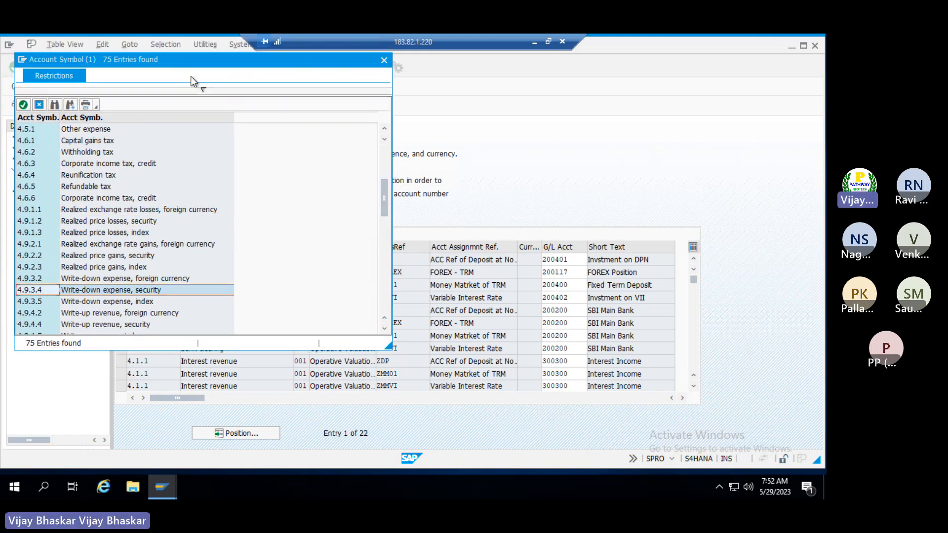
pyautogui.click(533, 41)
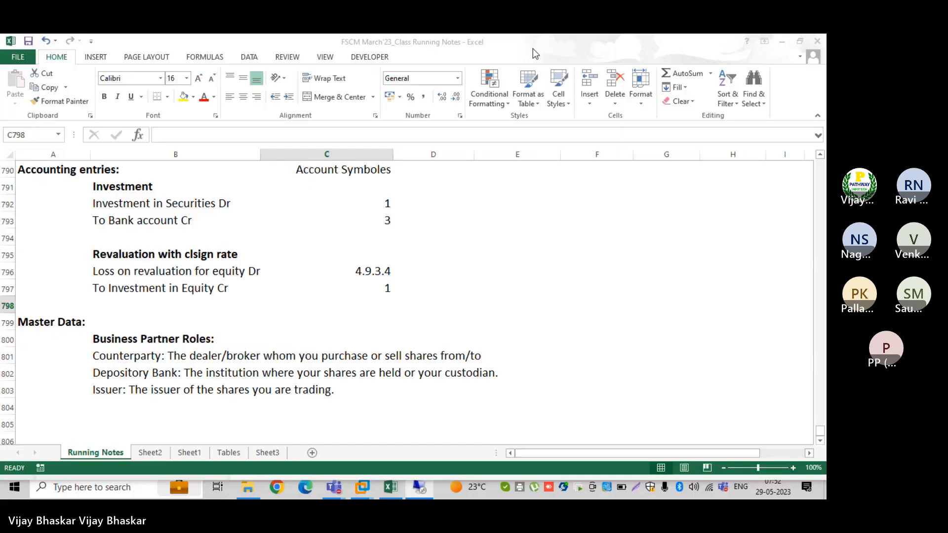
# Insert blank rows above Master Data and add the bold heading 'Reversal newxt month' in B799
pyautogui.click(8, 323)
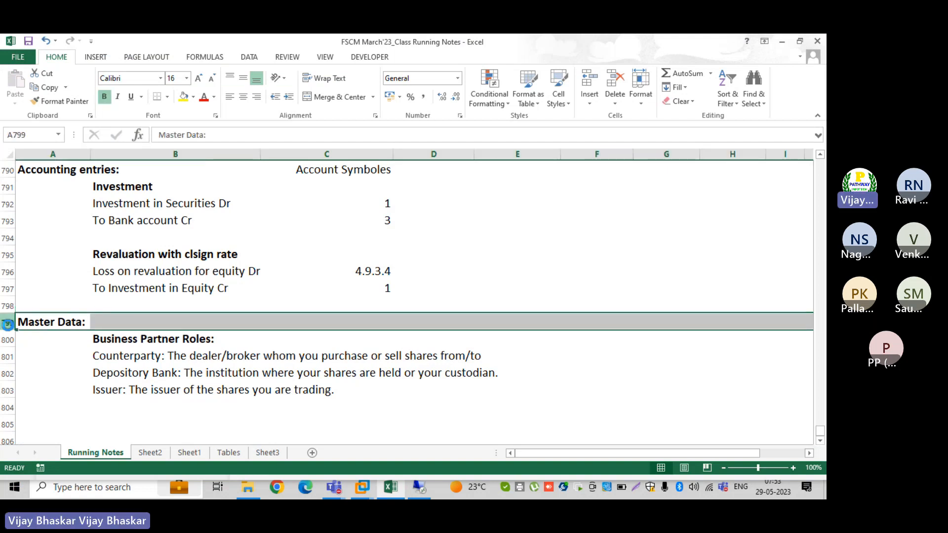
pyautogui.hotkey('ctrl', 'shift', '=')
pyautogui.hotkey('ctrl', 'shift', '=')
pyautogui.hotkey('ctrl', 'shift', '=')
pyautogui.hotkey('ctrl', 'shift', '=')
pyautogui.hotkey('ctrl', 'shift', '=')
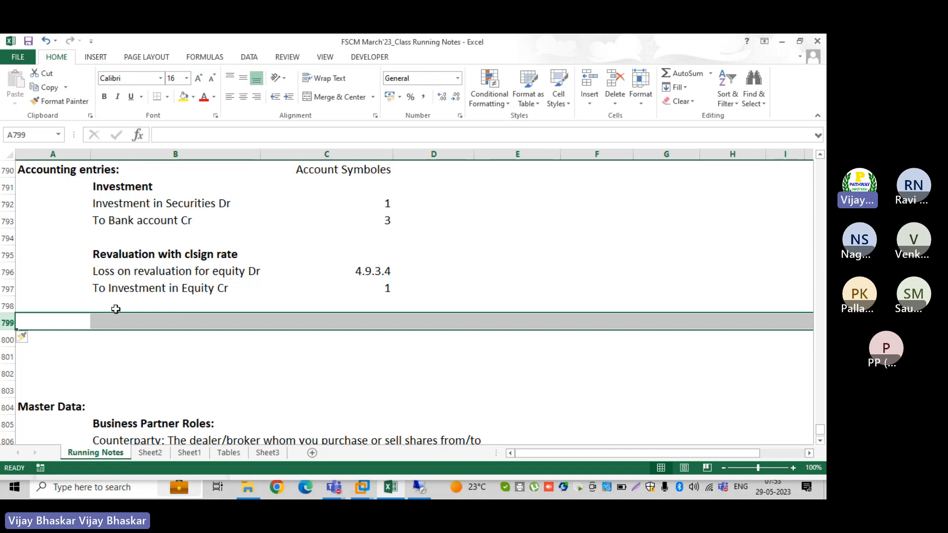
pyautogui.click(96, 306)
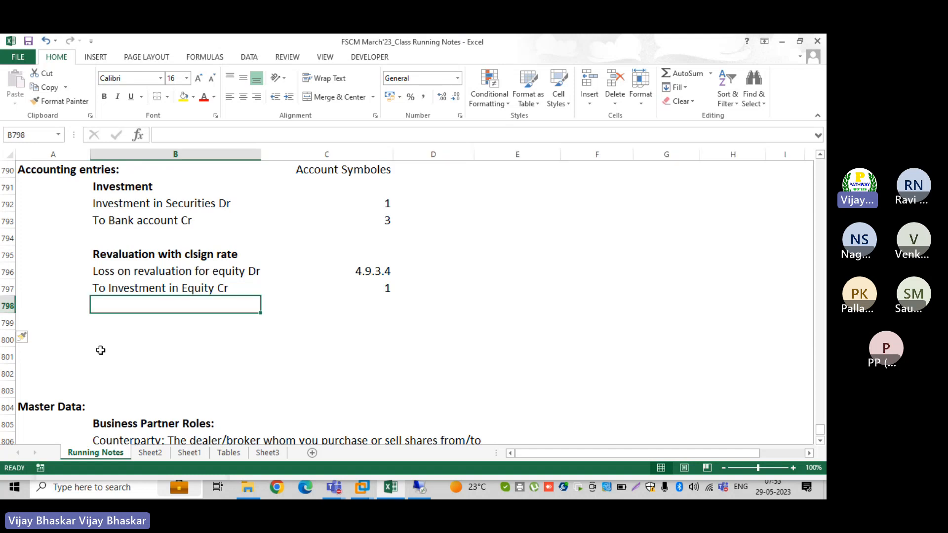
pyautogui.press('Down')
pyautogui.write('RE')
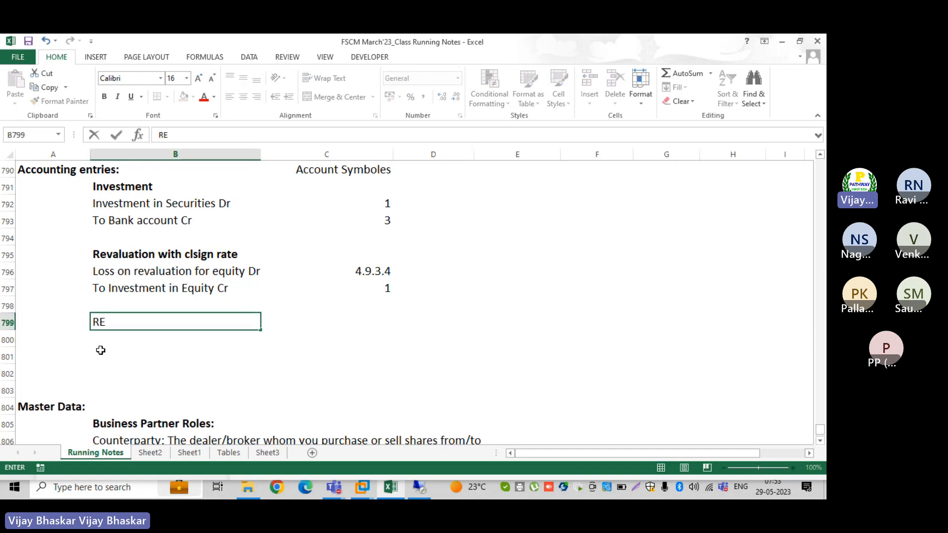
pyautogui.write('versal newx')
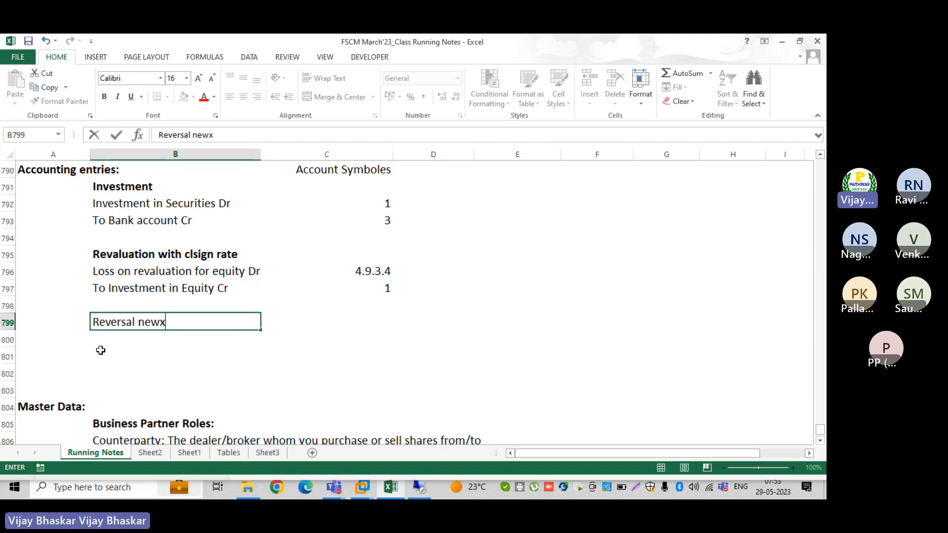
pyautogui.write('t mont')
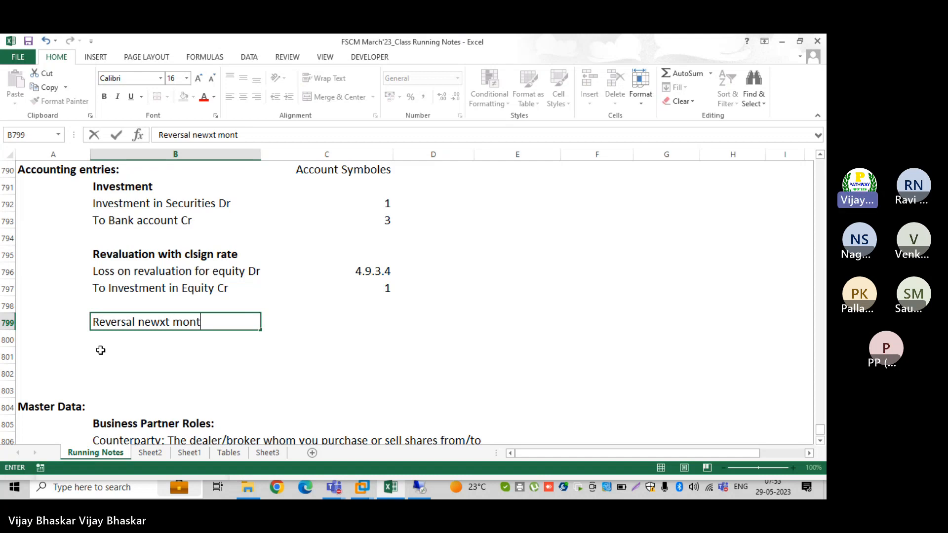
pyautogui.write('h')
pyautogui.press('Return')
pyautogui.press('Up')
pyautogui.hotkey('ctrl', 'b')
pyautogui.press('Return')
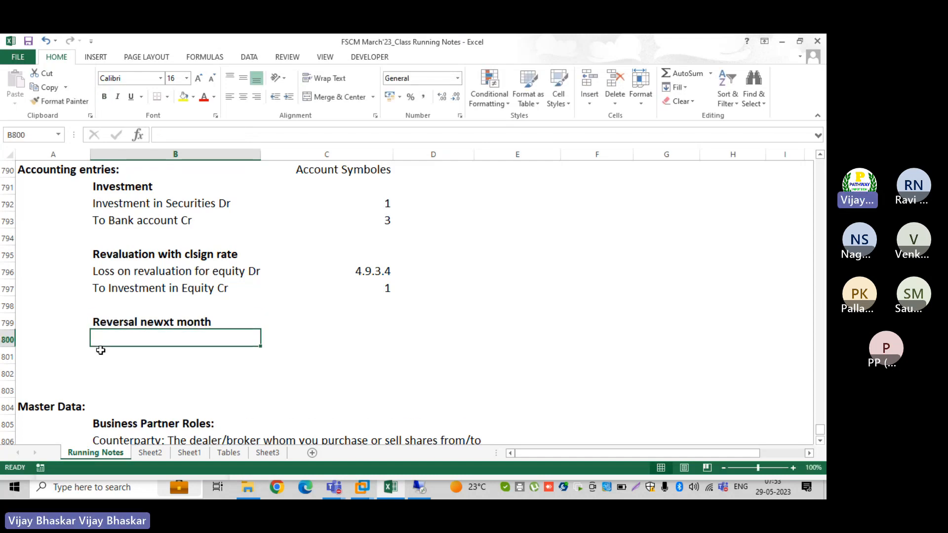
# Reuse the investment line to enter 'Investment in Equity Dr' under the heading
pyautogui.click(104, 287)
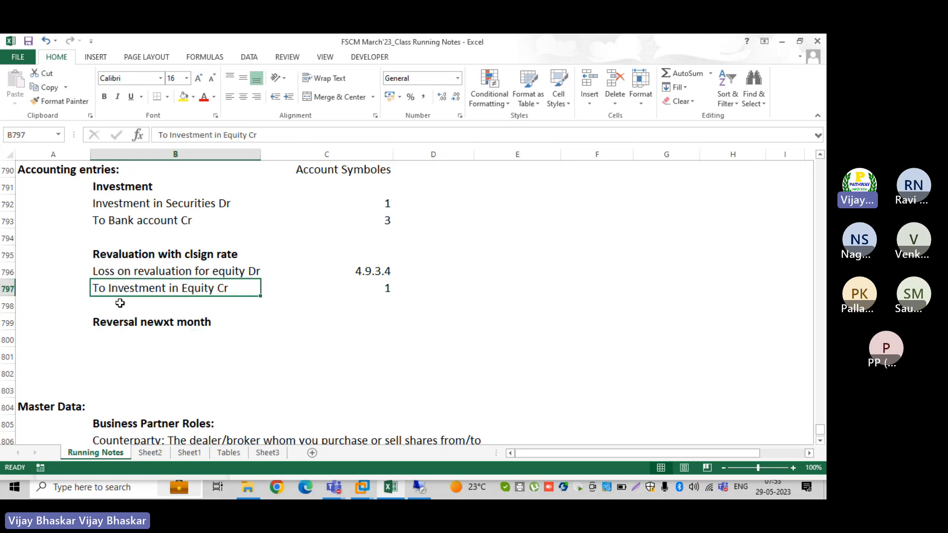
pyautogui.hotkey('ctrl', 'c')
pyautogui.click(121, 341)
pyautogui.hotkey('ctrl', 'v')
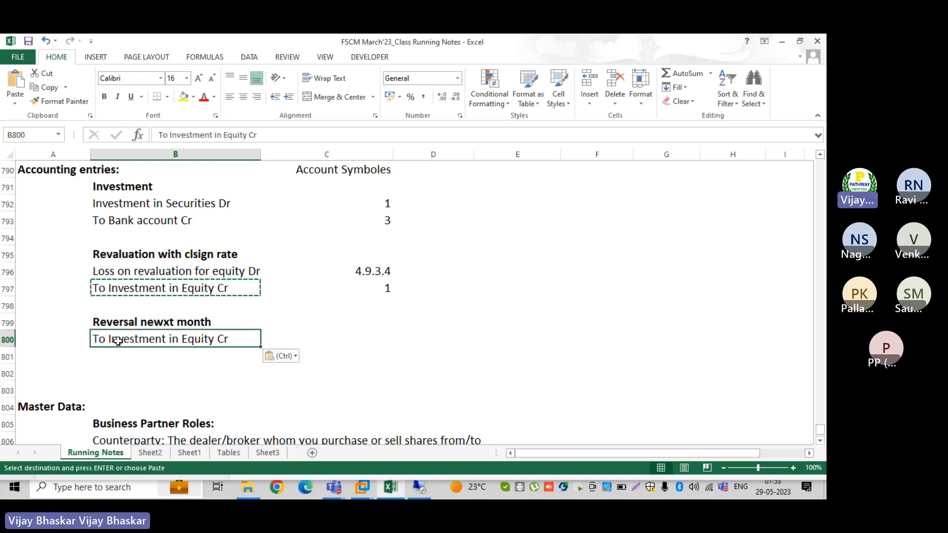
pyautogui.doubleClick(109, 340)
pyautogui.press('BackSpace')
pyautogui.press('BackSpace')
pyautogui.press('BackSpace')
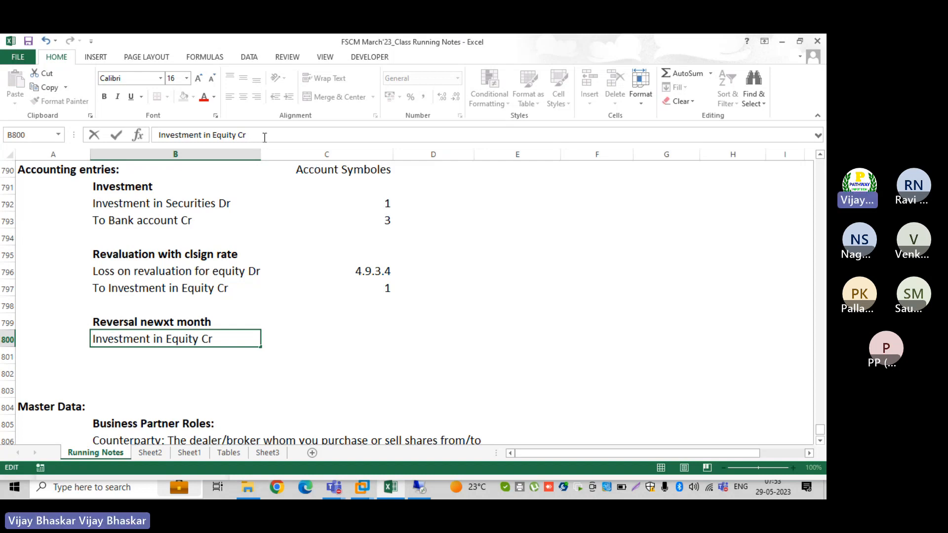
pyautogui.press('BackSpace')
pyautogui.press('BackSpace')
pyautogui.write('Dr')
pyautogui.press('Return')
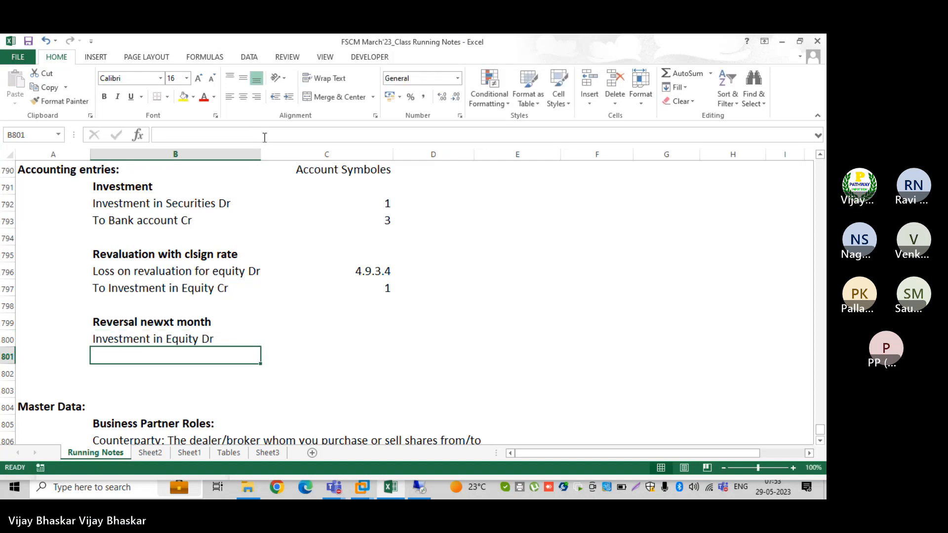
# Enter the credit line 'To Loss on revaluation for equity Cr' in row 801
pyautogui.click(106, 271)
pyautogui.hotkey('ctrl', 'c')
pyautogui.press('Down')
pyautogui.press('Down')
pyautogui.press('Down')
pyautogui.press('Down')
pyautogui.press('Down')
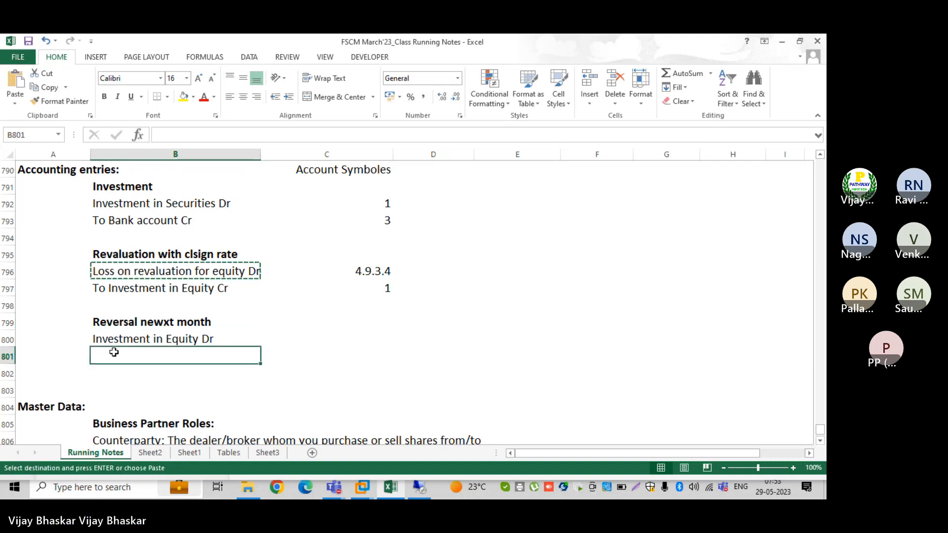
pyautogui.write('To ')
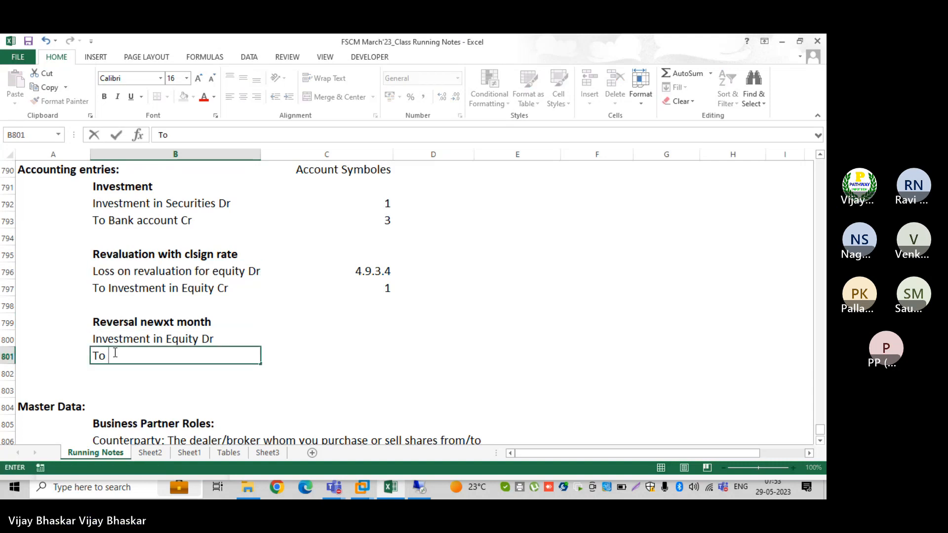
pyautogui.write('Loss on ')
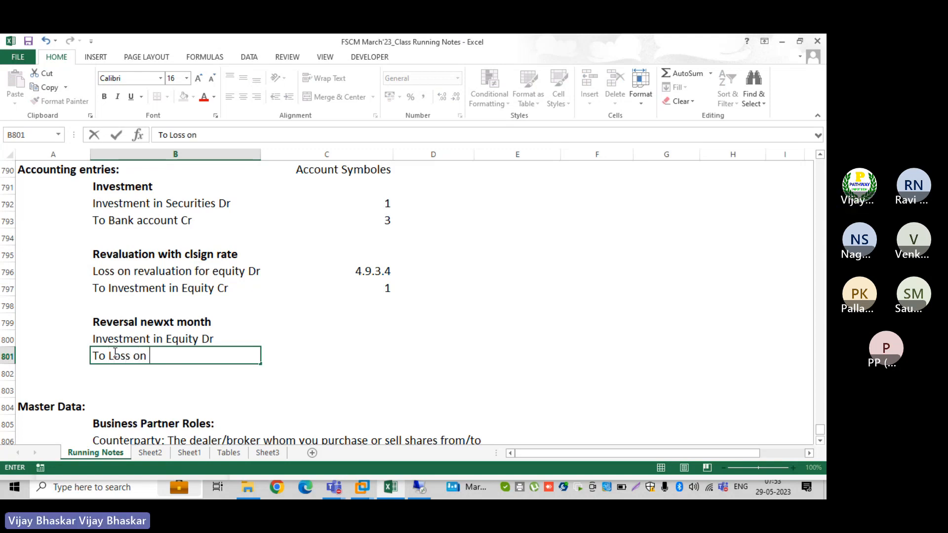
pyautogui.write('revaluation')
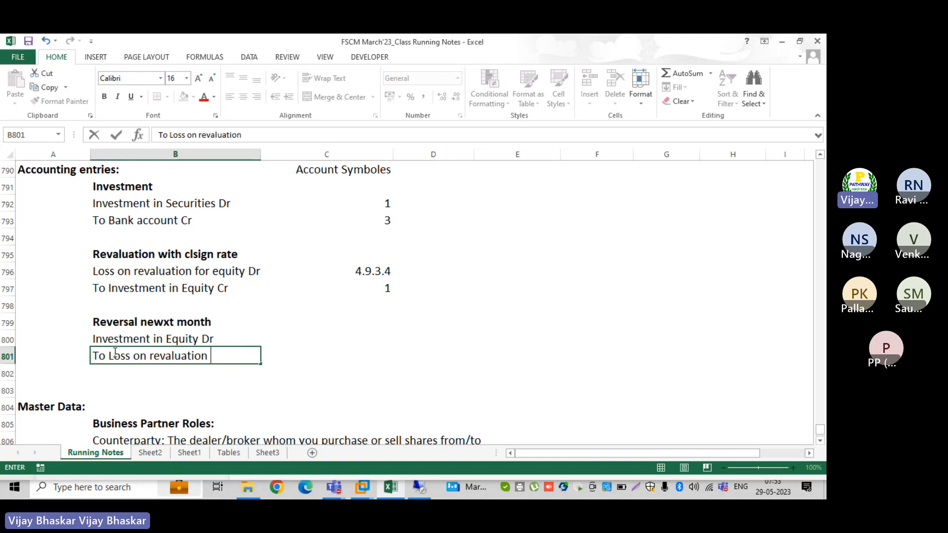
pyautogui.write(' for e')
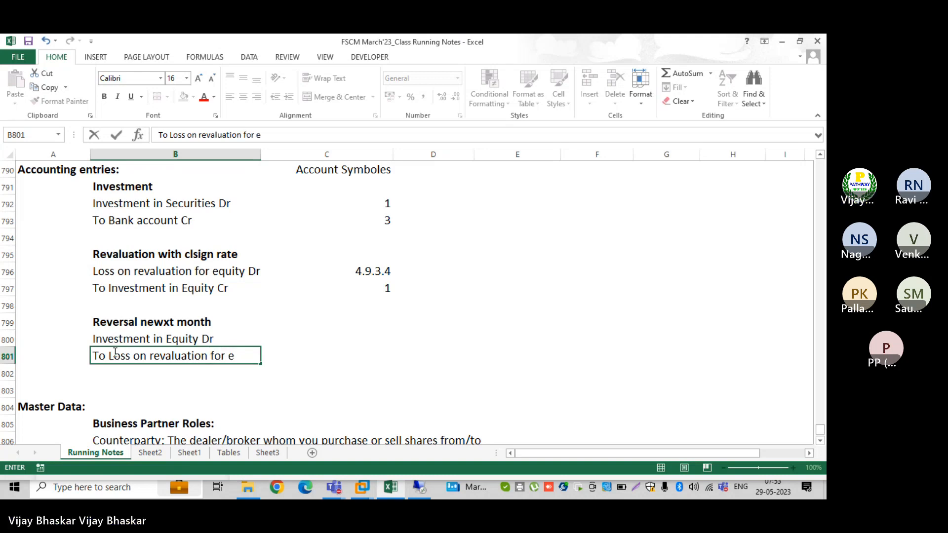
pyautogui.write('quity Cr')
pyautogui.press('Tab')
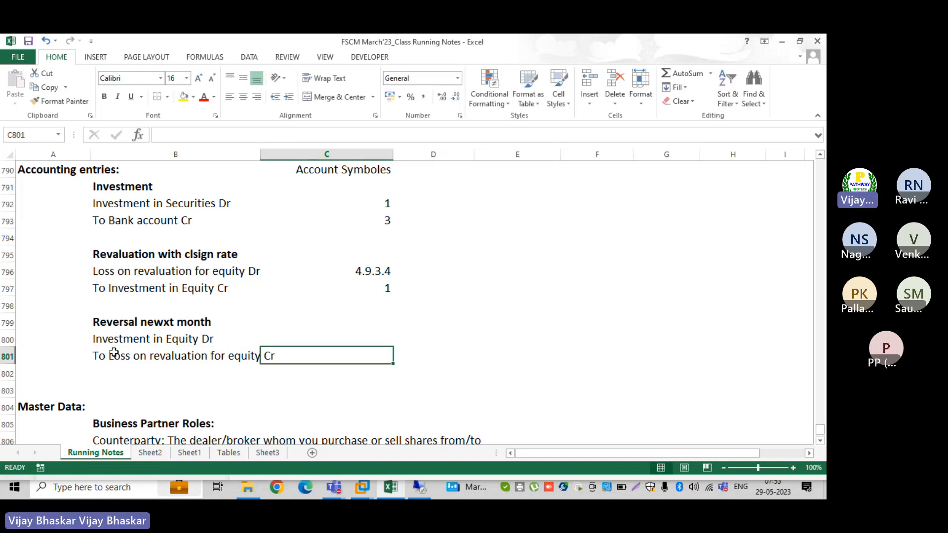
# Give the debit line symbol 1 and paste symbol 4.9.3.4 beside the loss credit
pyautogui.click(370, 339)
pyautogui.write('1')
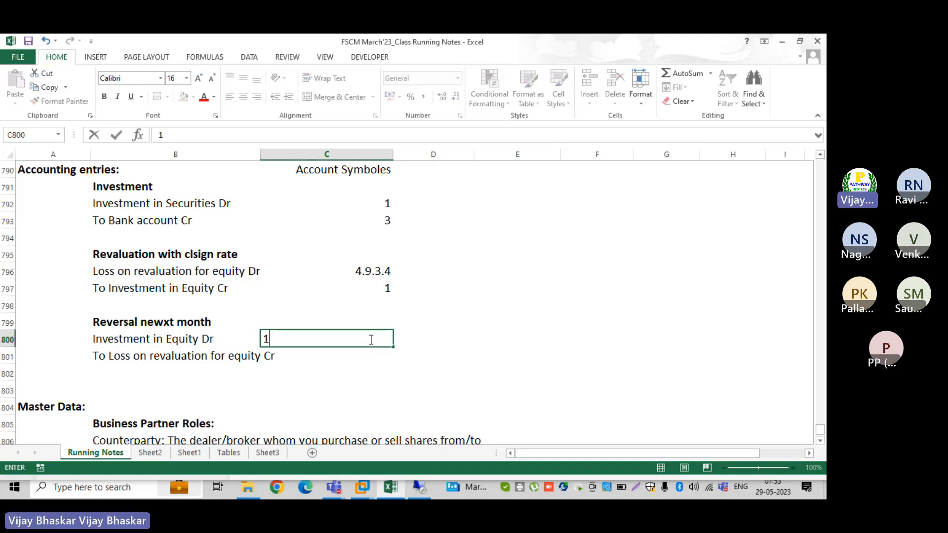
pyautogui.press('Return')
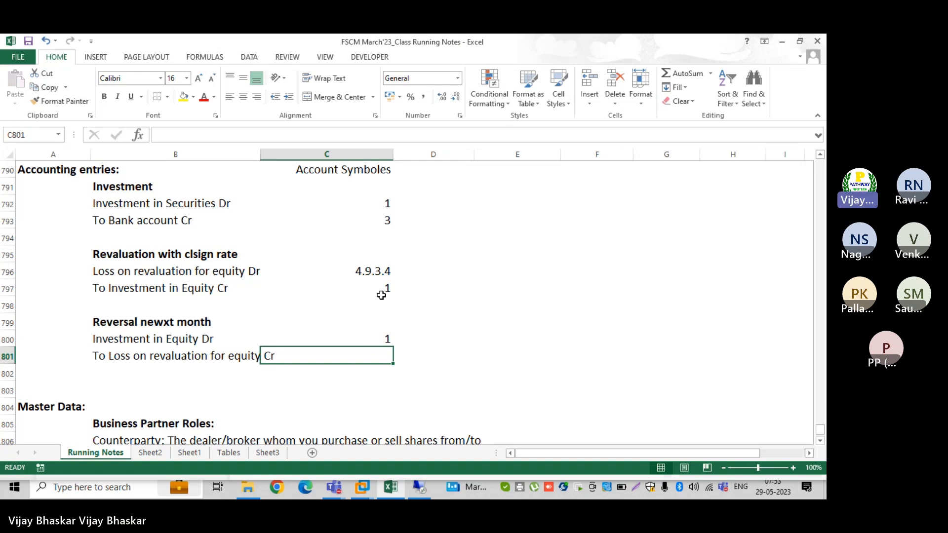
pyautogui.click(384, 275)
pyautogui.hotkey('ctrl', 'c')
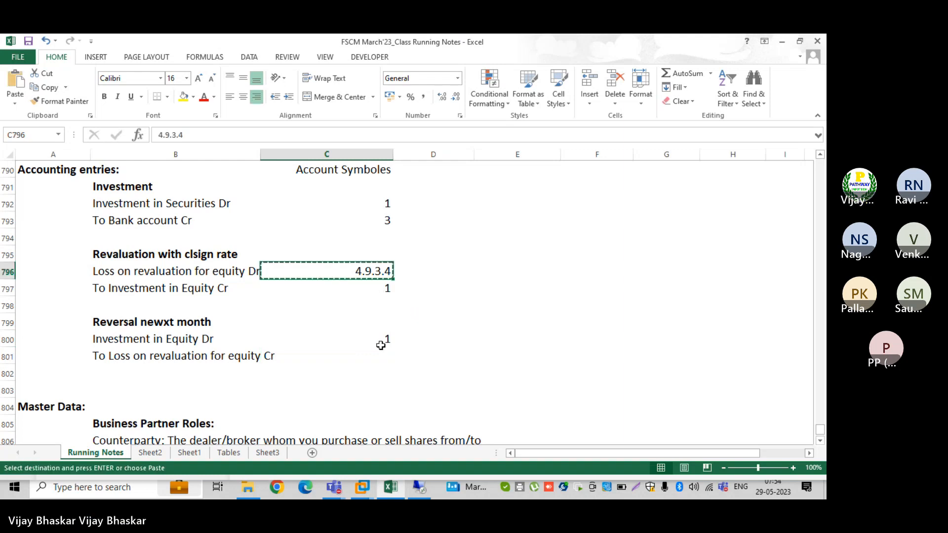
pyautogui.click(379, 356)
pyautogui.hotkey('ctrl', 'v')
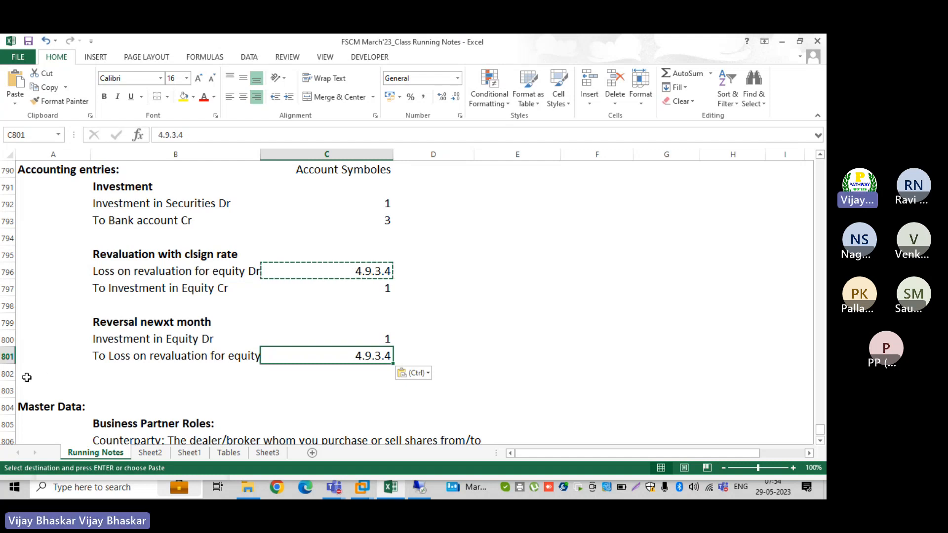
# Insert more blank rows before Master Data below the new entry
pyautogui.click(2, 390)
pyautogui.press('Escape')
pyautogui.hotkey('ctrl', '+')
pyautogui.hotkey('ctrl', '+')
pyautogui.hotkey('ctrl', '+')
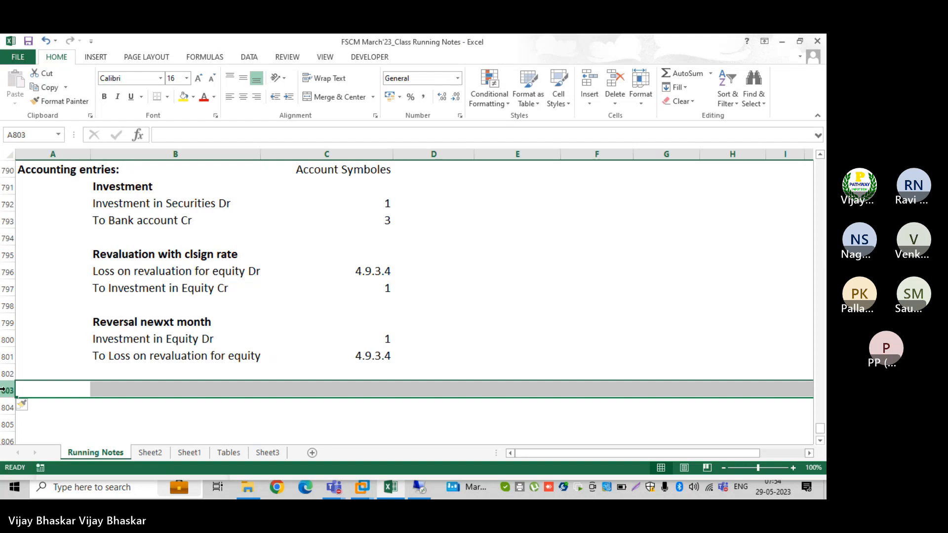
# Correct 'clsign' to 'closign' in the B795 revaluation heading, then move to A803
pyautogui.click(62, 370)
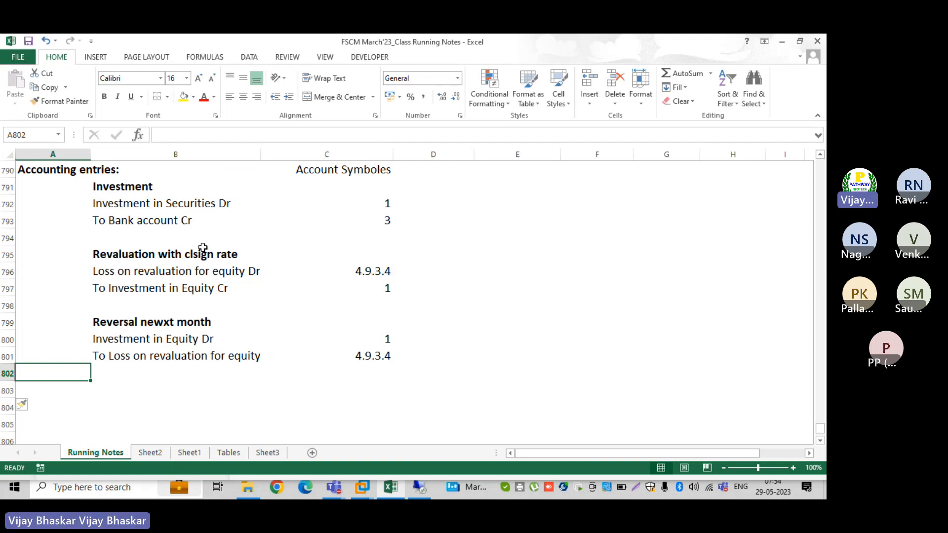
pyautogui.click(453, 189)
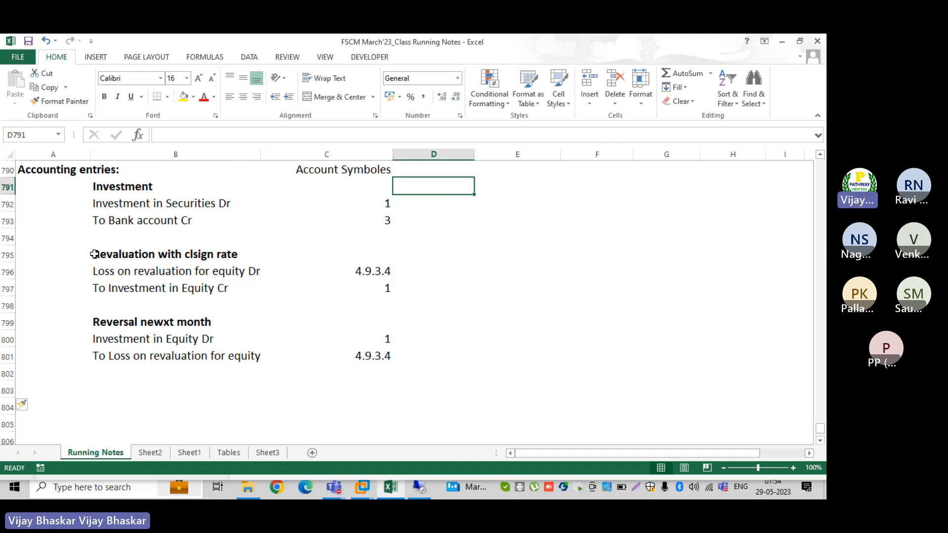
pyautogui.moveTo(91, 256); pyautogui.dragTo(359, 295)
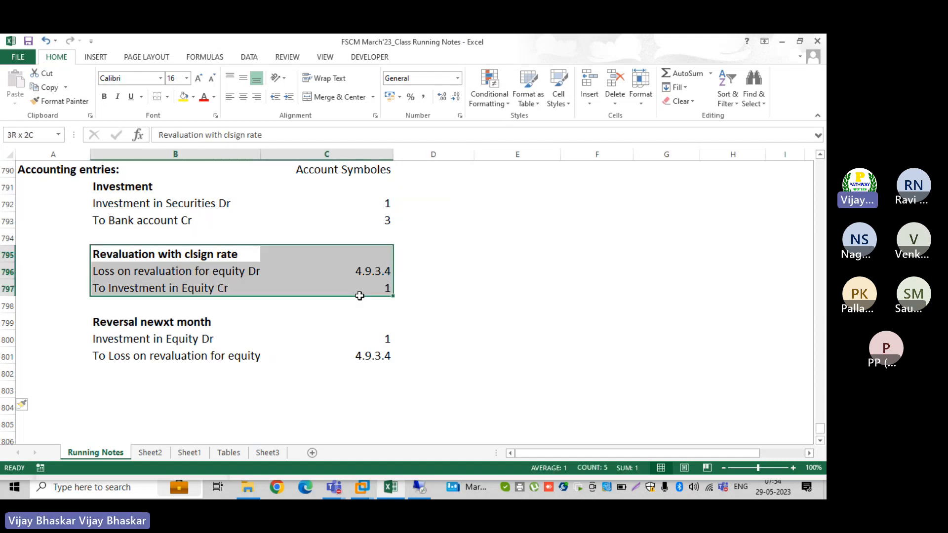
pyautogui.moveTo(360, 296); pyautogui.dragTo(359, 295)
pyautogui.click(159, 255)
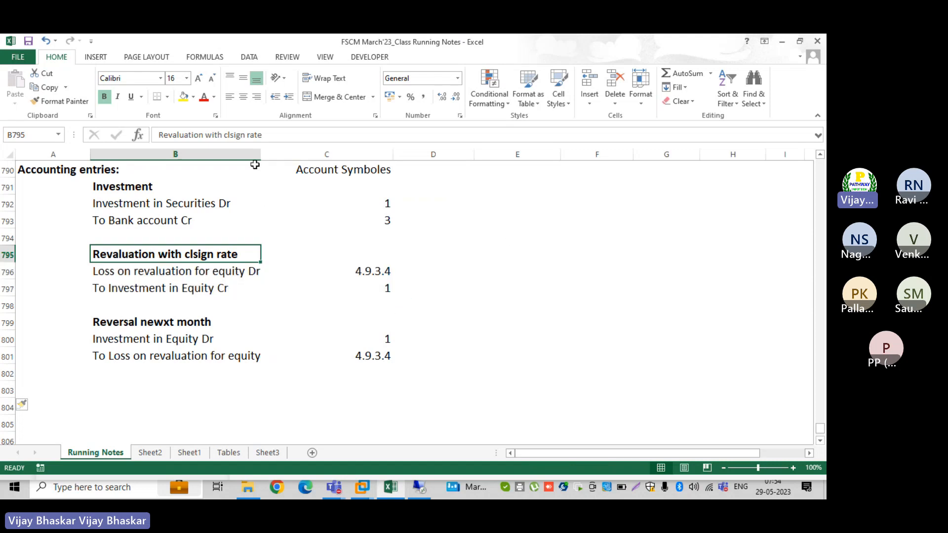
pyautogui.click(233, 135)
pyautogui.write('o')
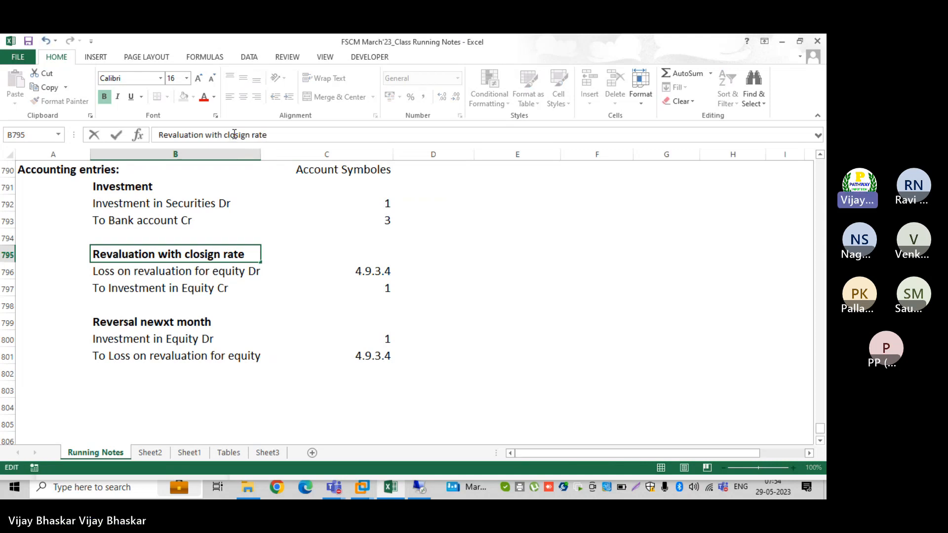
pyautogui.press('Return')
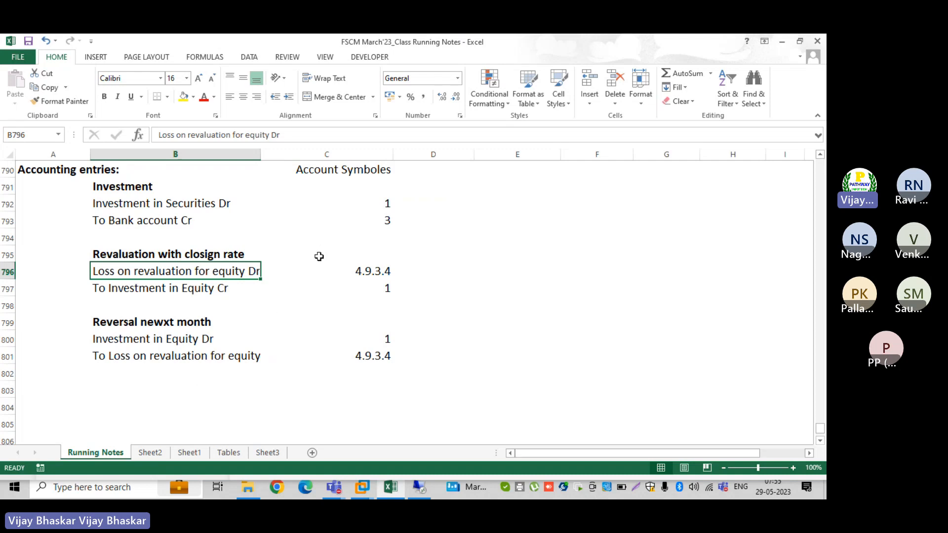
pyautogui.click(64, 389)
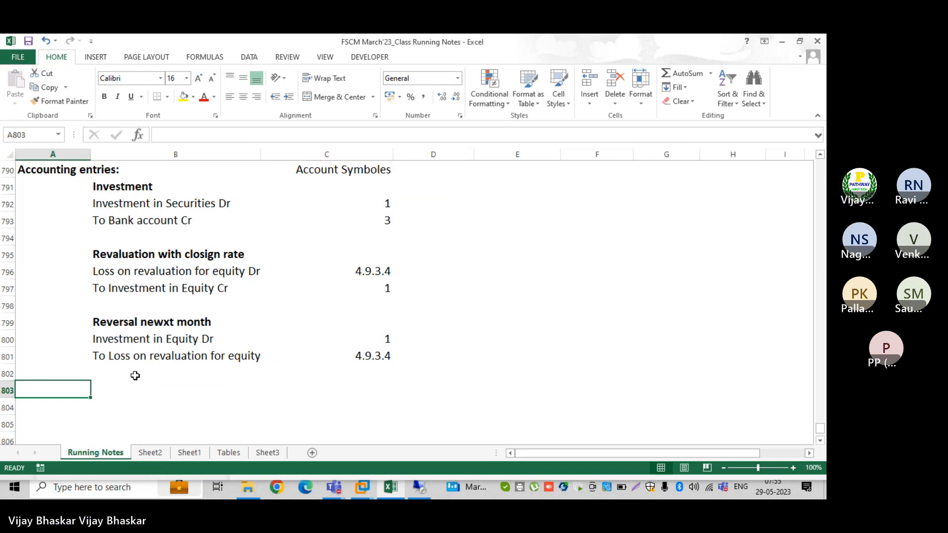
# Type the bold heading 'Sales On Eqity:' in A803
pyautogui.write('Sales On')
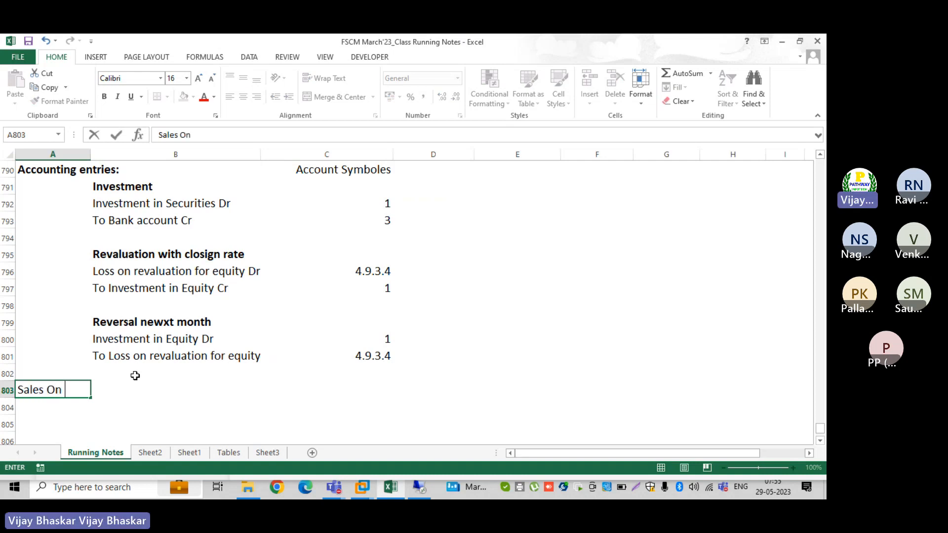
pyautogui.write(' Eqii')
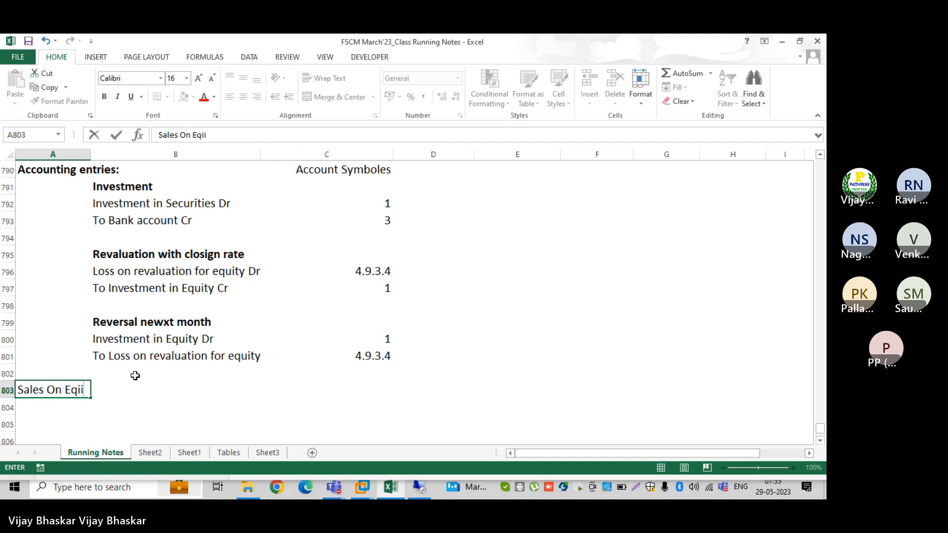
pyautogui.press('BackSpace')
pyautogui.write('ty:')
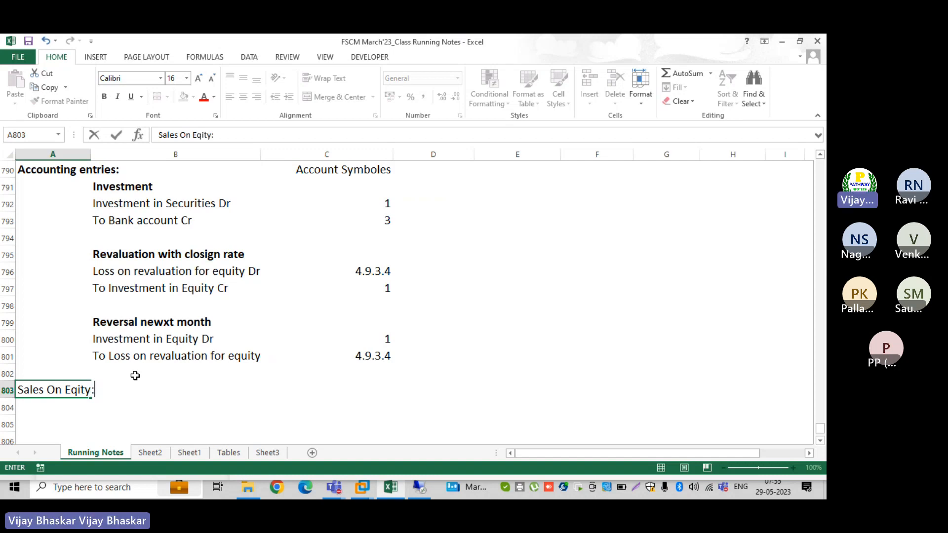
pyautogui.press('Return')
pyautogui.press('Up')
pyautogui.hotkey('ctrl', 'b')
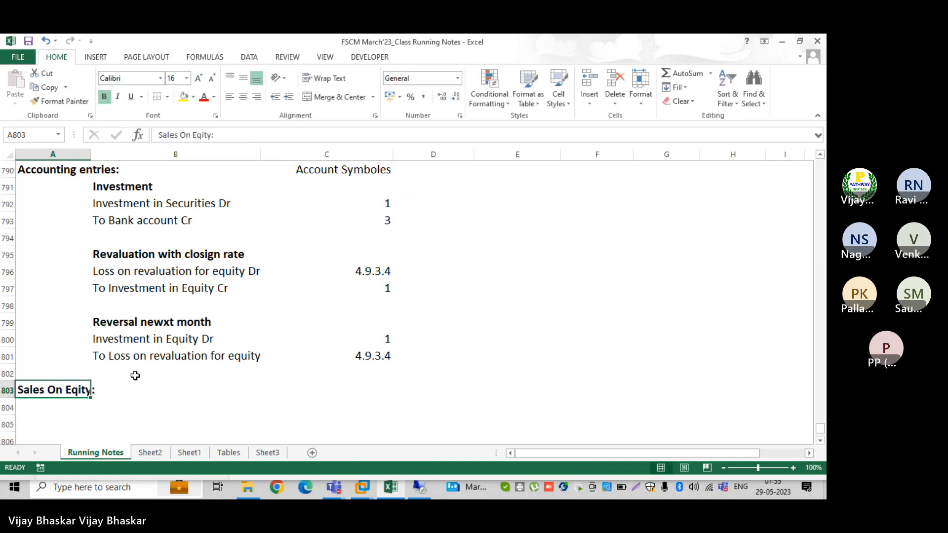
# Enter 'Bank Account DR' and 'To Investment on Eqity Cr' in B804:B805
pyautogui.scroll(-2, 131, 380)
pyautogui.click(115, 312)
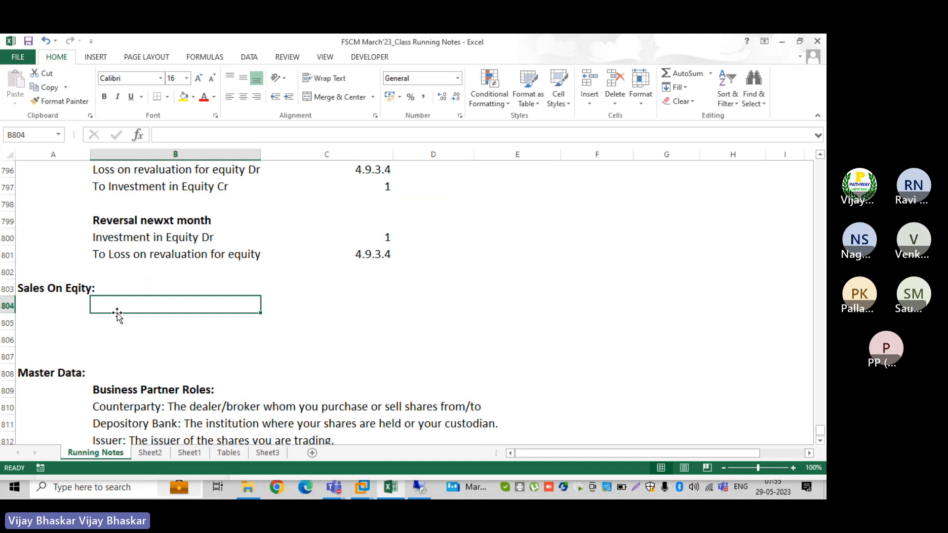
pyautogui.write('Bank Acou')
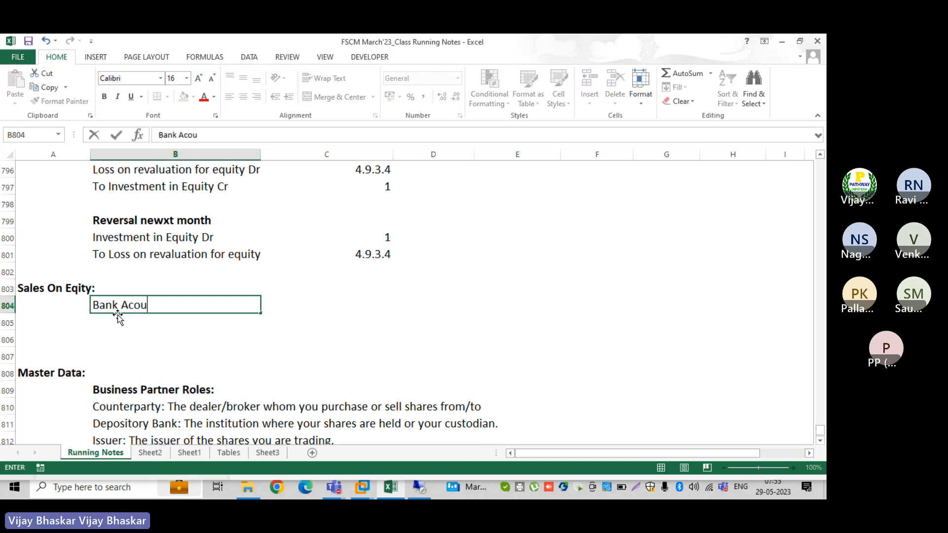
pyautogui.write('n')
pyautogui.press('BackSpace')
pyautogui.press('BackSpace')
pyautogui.press('BackSpace')
pyautogui.write('count DR')
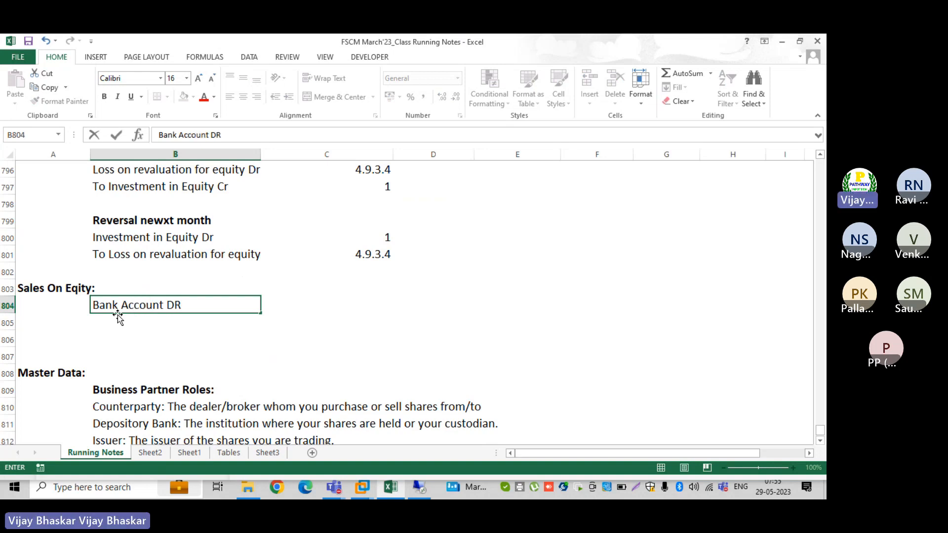
pyautogui.press('Return')
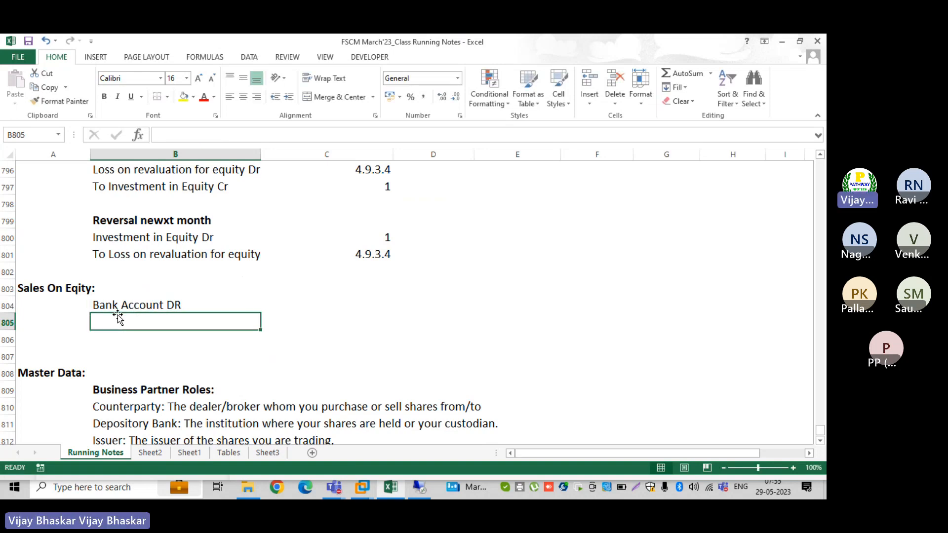
pyautogui.write('To ')
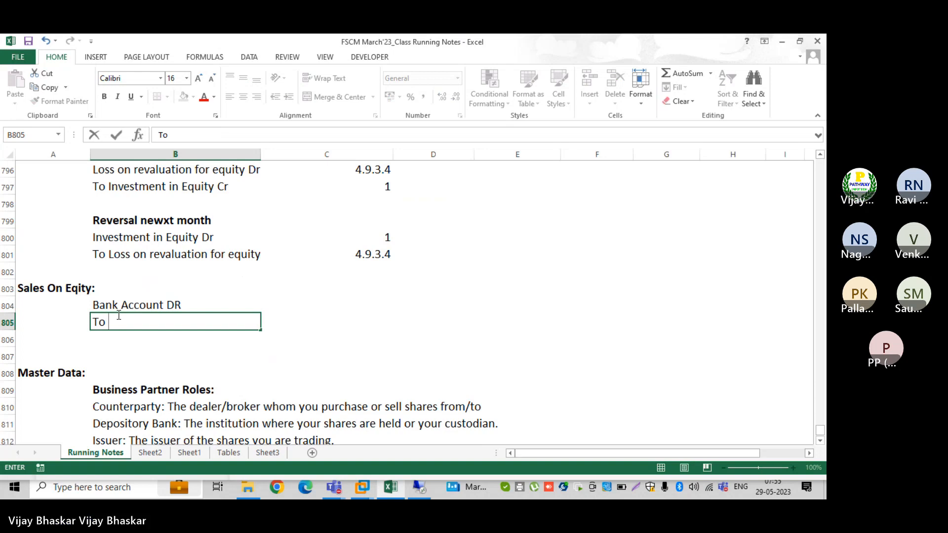
pyautogui.write('Investment oin')
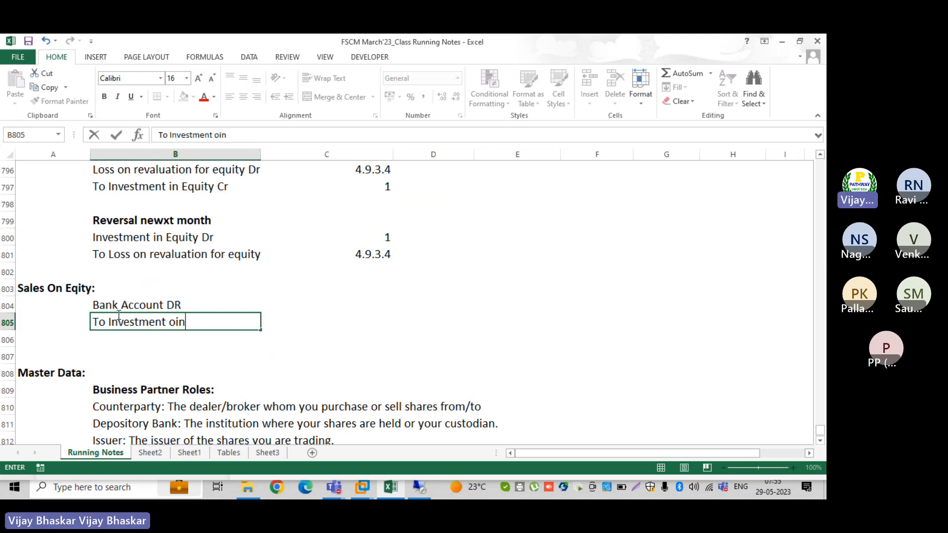
pyautogui.press('BackSpace')
pyautogui.press('BackSpace')
pyautogui.write('n ')
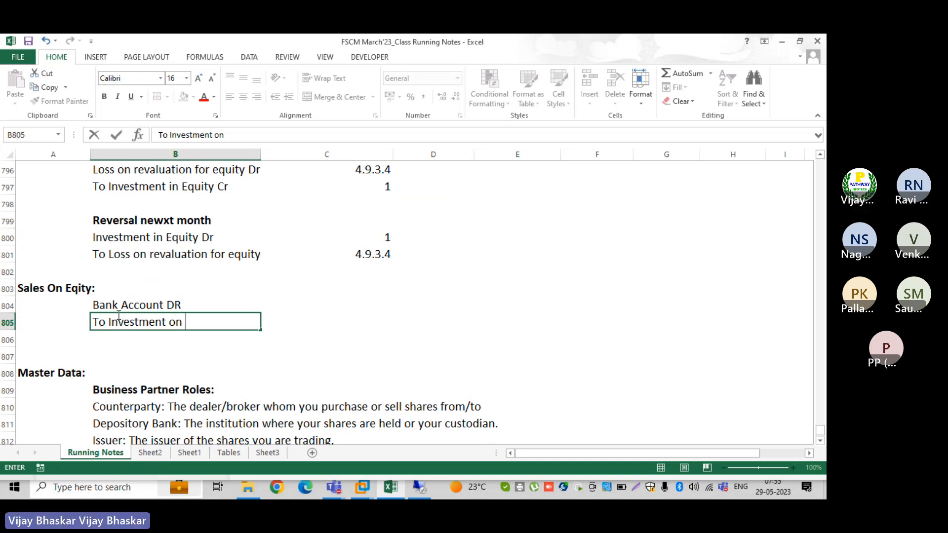
pyautogui.write('Eqi')
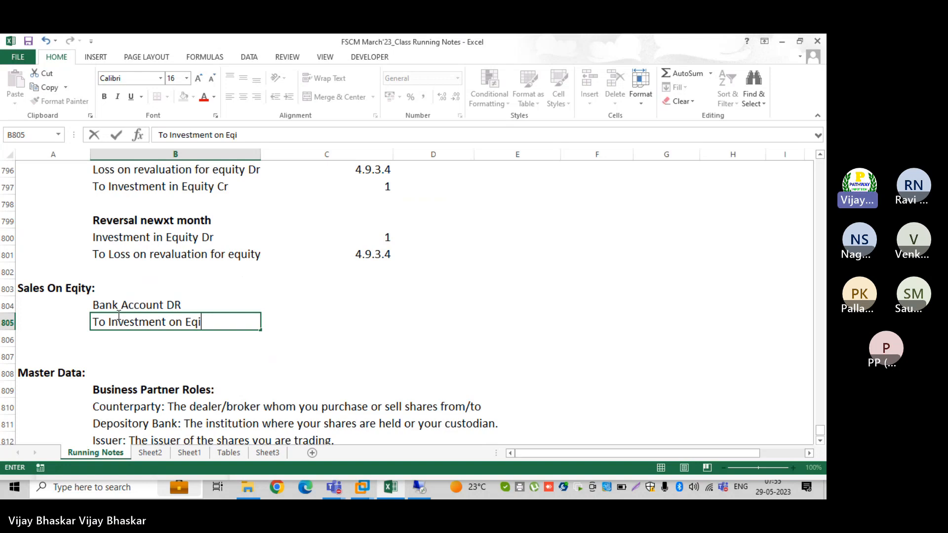
pyautogui.write('ty Cr')
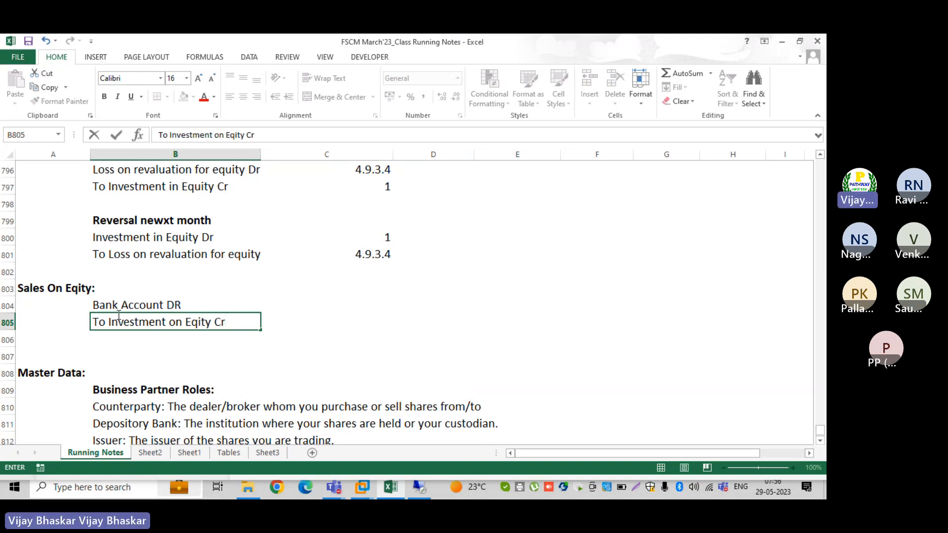
# Assign account symbols 3 and 1 in C804:C805
pyautogui.click(365, 301)
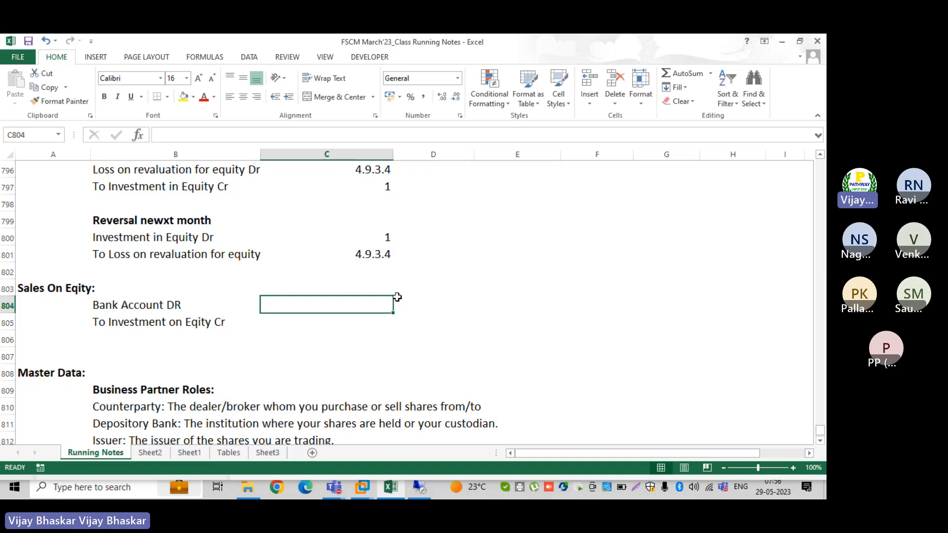
pyautogui.write('3')
pyautogui.press('Return')
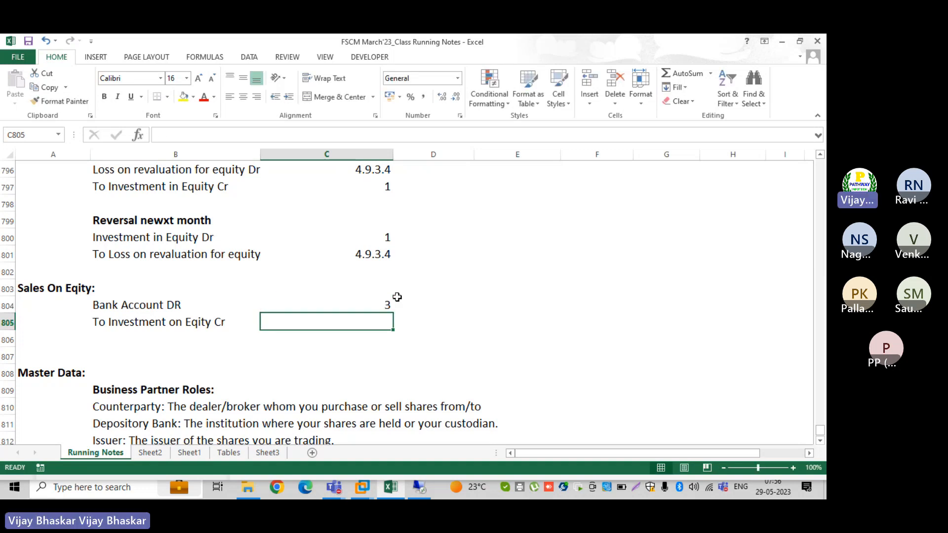
pyautogui.write('1')
pyautogui.press('Return')
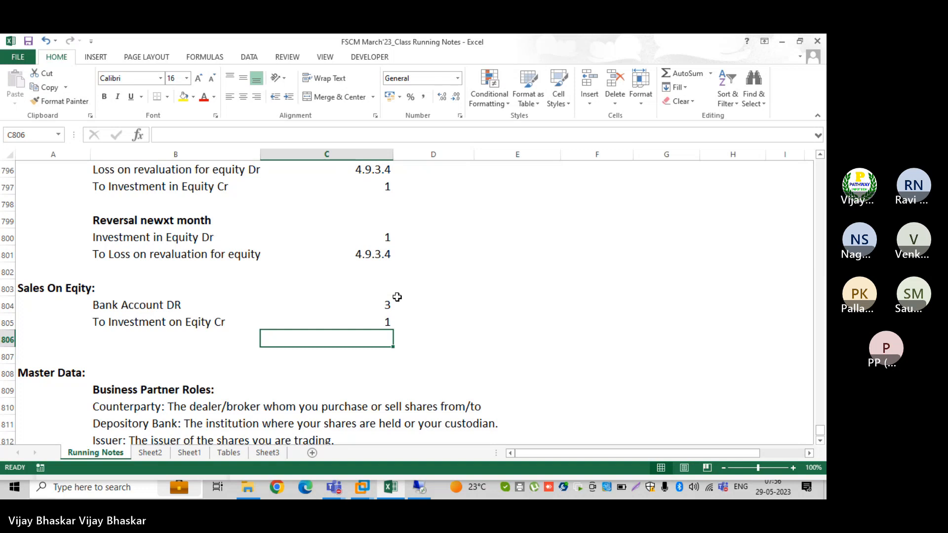
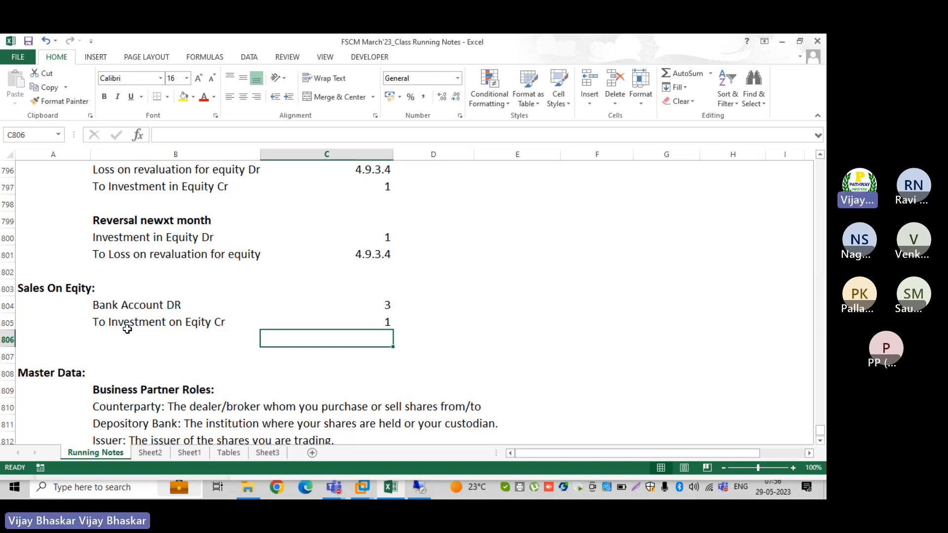
# Insert rows at row 807 and add the bold heading 'Profit on sales on eqity' in A807
pyautogui.click(6, 355)
pyautogui.hotkey('ctrl', 'shift', '+')
pyautogui.hotkey('ctrl', 'shift', '+')
pyautogui.hotkey('ctrl', 'shift', '+')
pyautogui.hotkey('ctrl', 'shift', '+')
pyautogui.hotkey('ctrl', 'shift', '+')
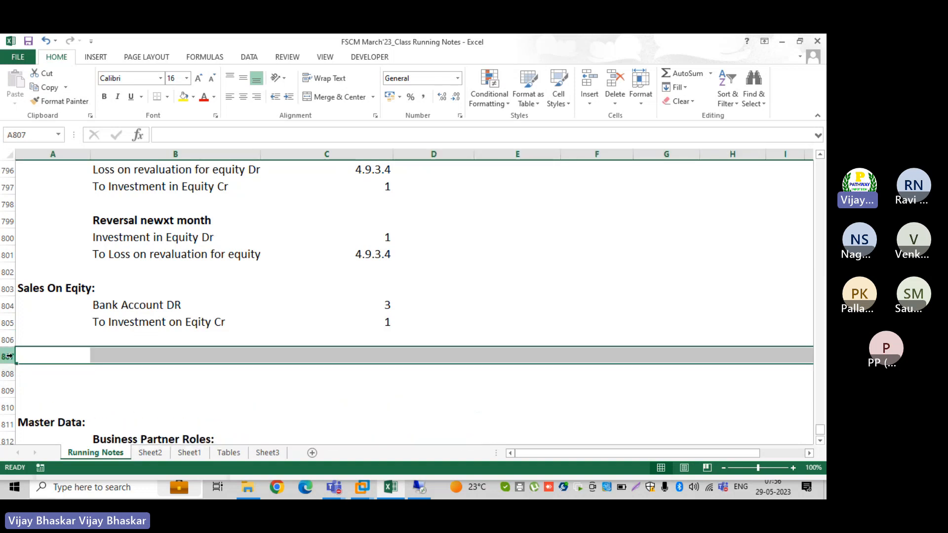
pyautogui.click(68, 352)
pyautogui.write('P')
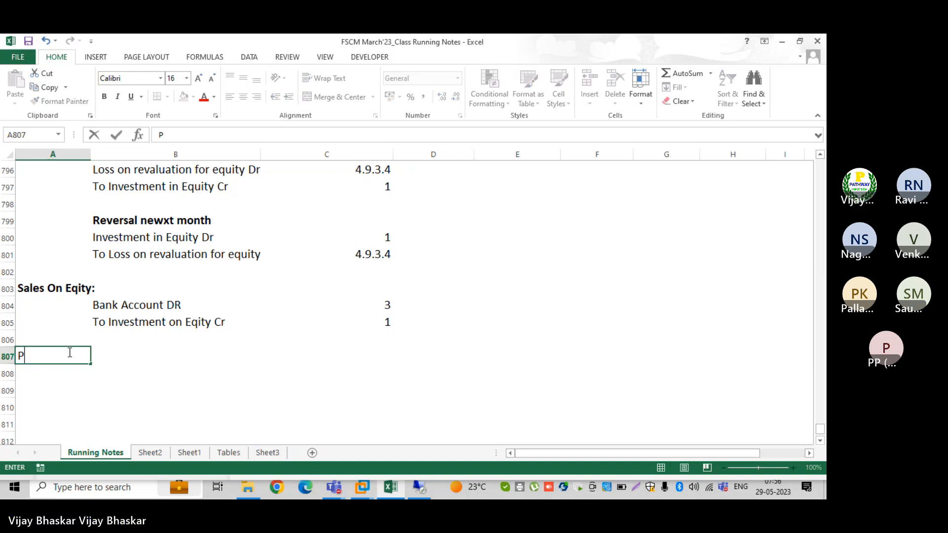
pyautogui.write('rofit on ')
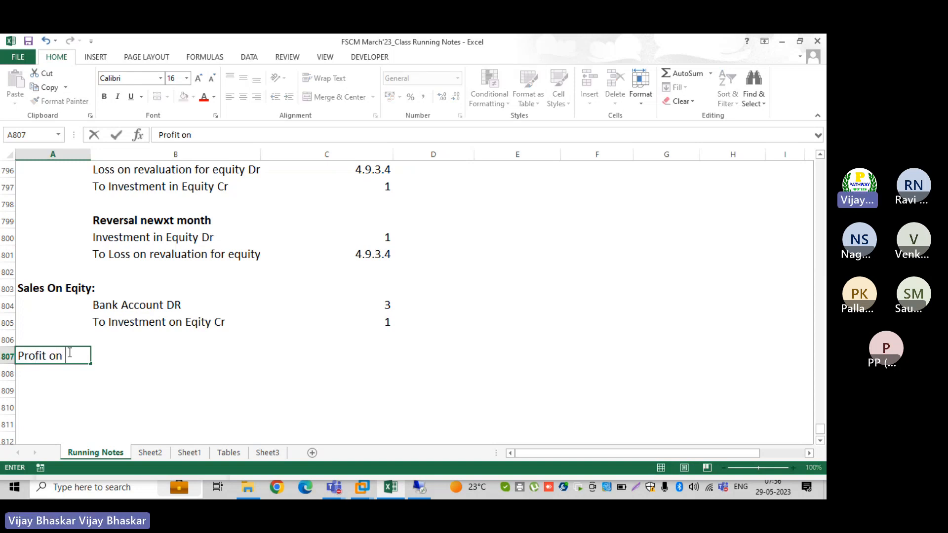
pyautogui.write('sales on sha')
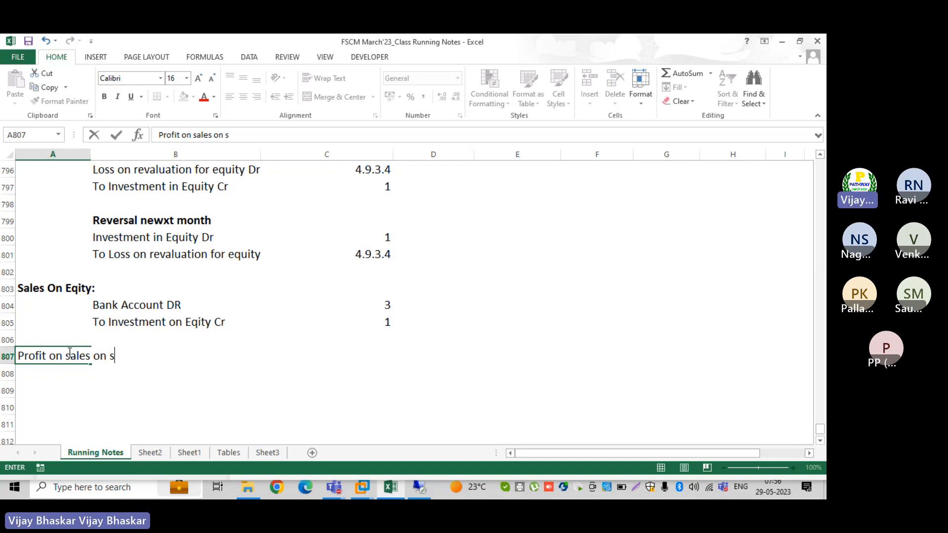
pyautogui.press('BackSpace')
pyautogui.press('BackSpace')
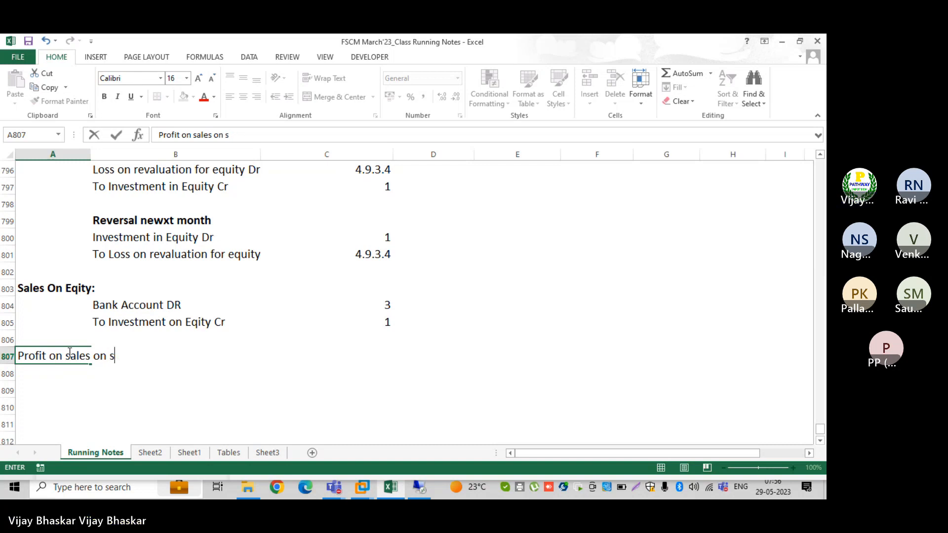
pyautogui.press('BackSpace')
pyautogui.press('BackSpace')
pyautogui.write('equ')
pyautogui.press('BackSpace')
pyautogui.write('iry')
pyautogui.press('BackSpace')
pyautogui.press('BackSpace')
pyautogui.write('ty')
pyautogui.press('Return')
pyautogui.click(68, 353)
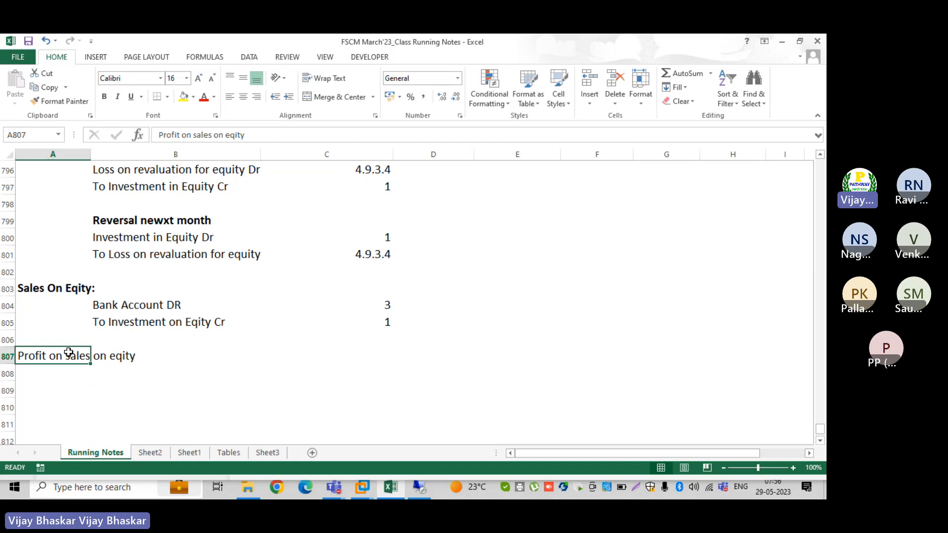
pyautogui.hotkey('ctrl', 'b')
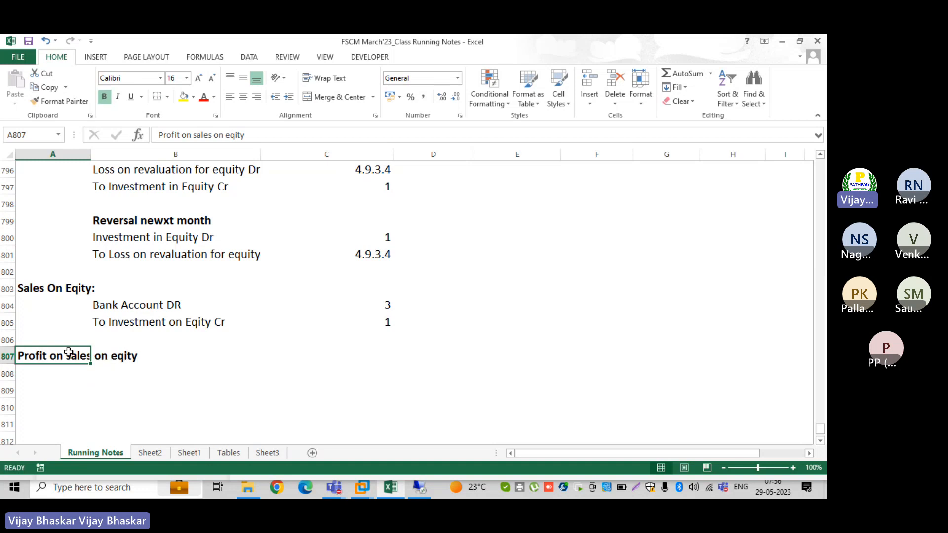
# Enter 'Investment on Equity' and 'To Profit on sale on equity' in B808:B809, with symbol 1 in C808
pyautogui.click(122, 373)
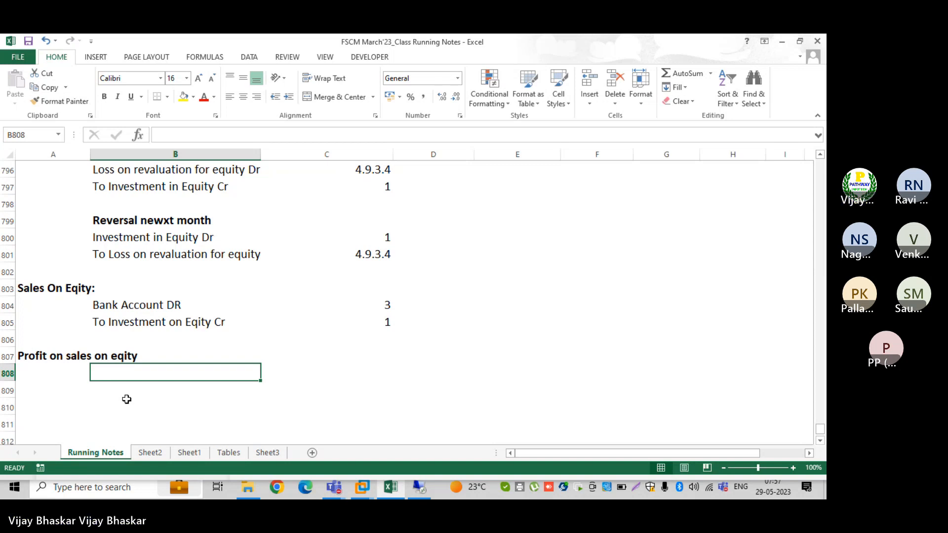
pyautogui.write('Investment')
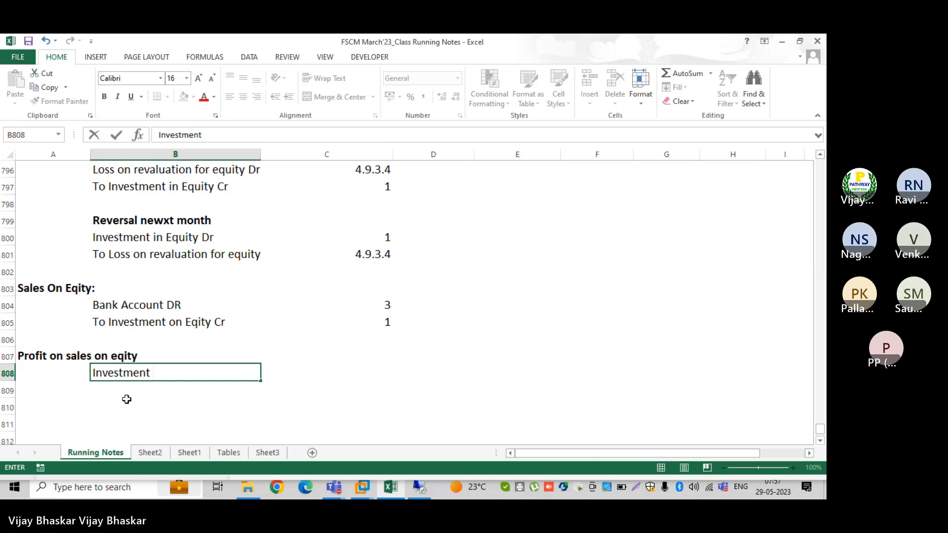
pyautogui.write(' on ')
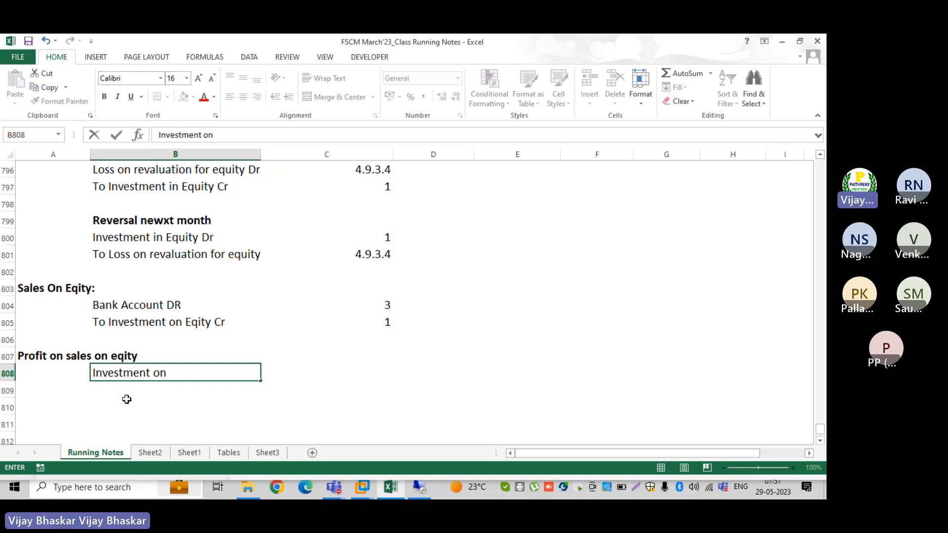
pyautogui.write('Equity')
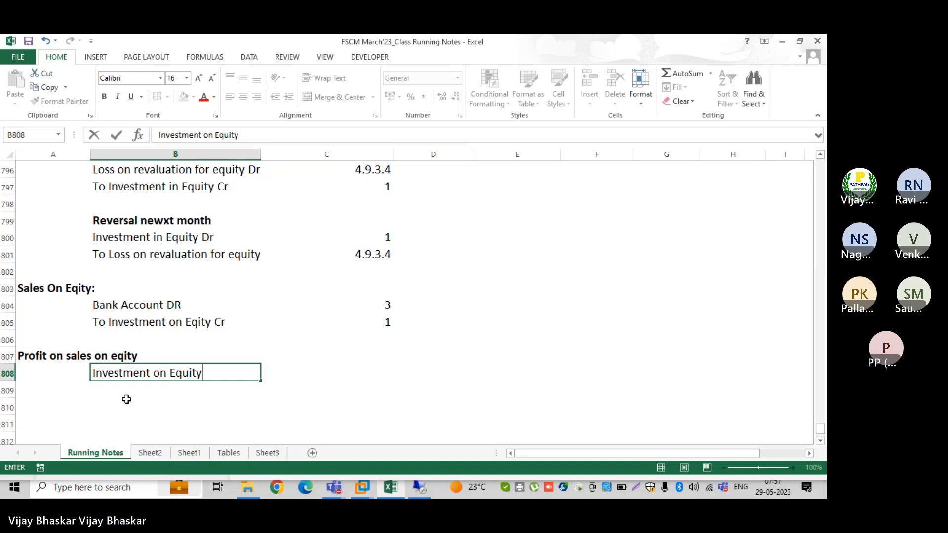
pyautogui.press('Return')
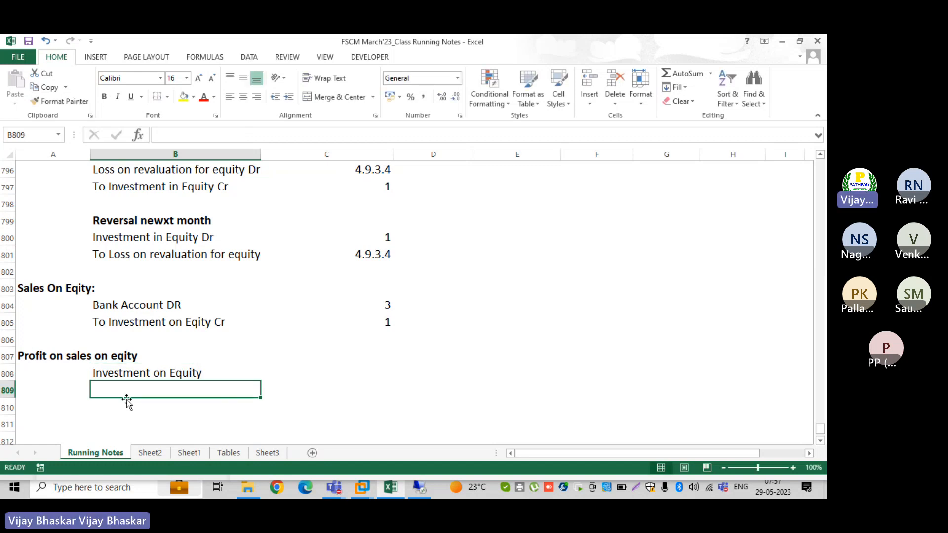
pyautogui.write('To ')
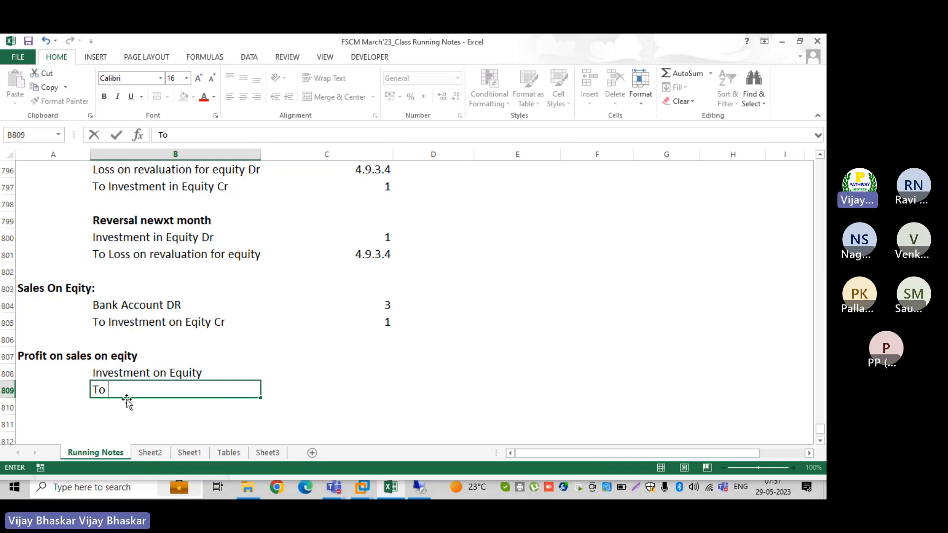
pyautogui.write('Profit on sale o')
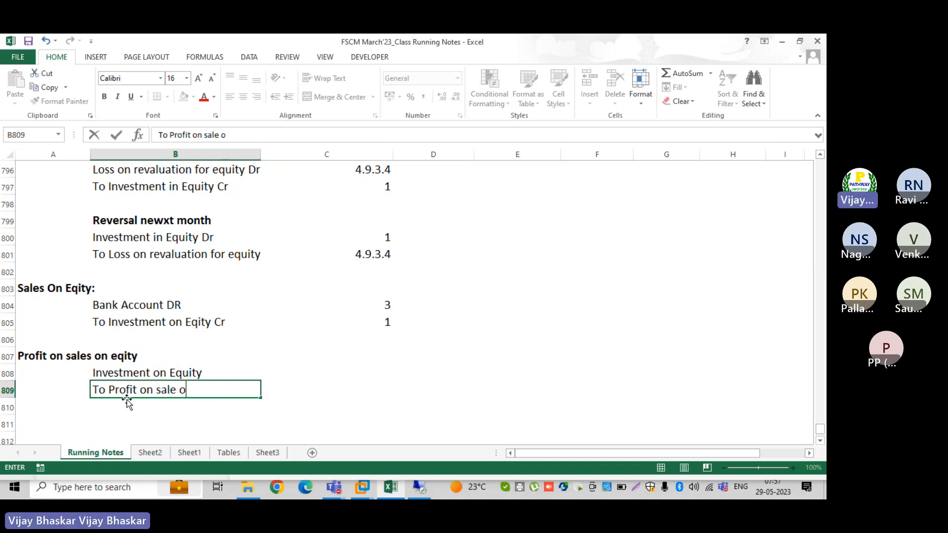
pyautogui.write('n eq')
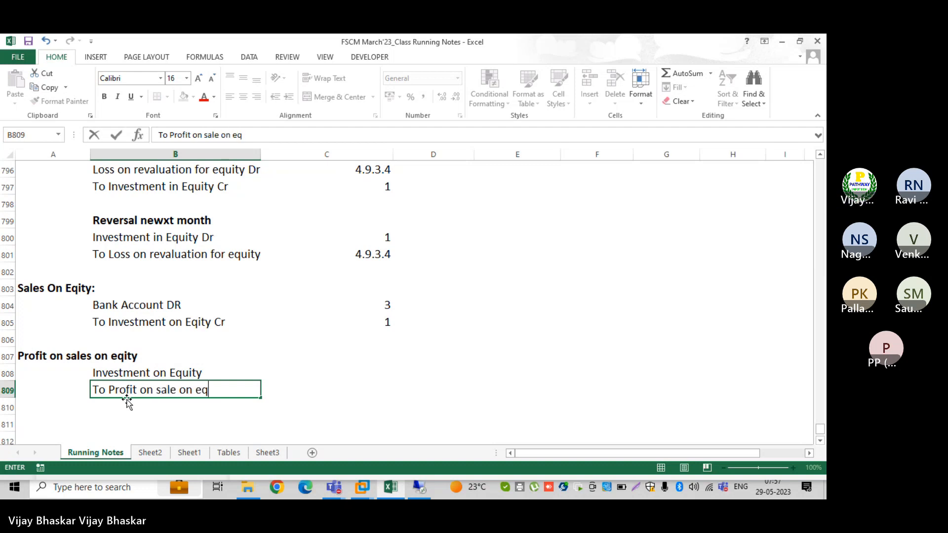
pyautogui.write('uity')
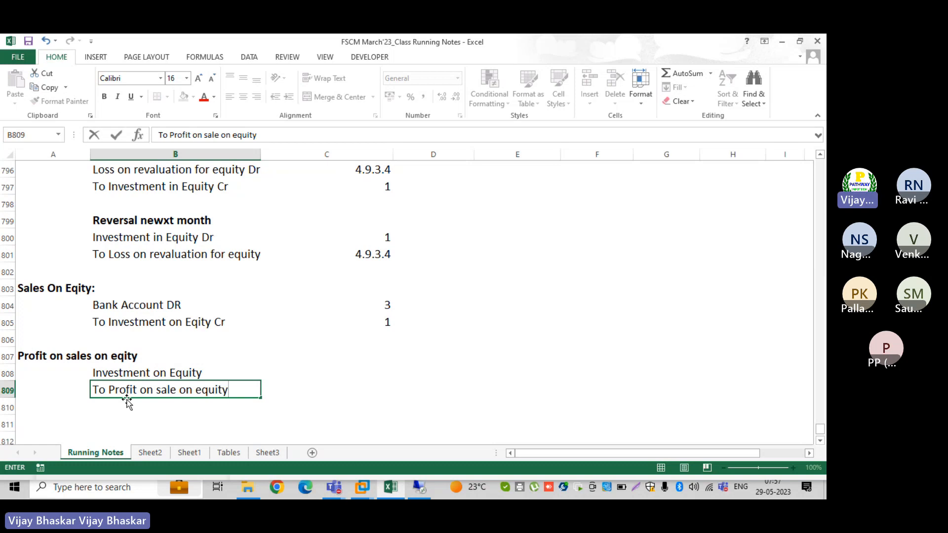
pyautogui.press('Return')
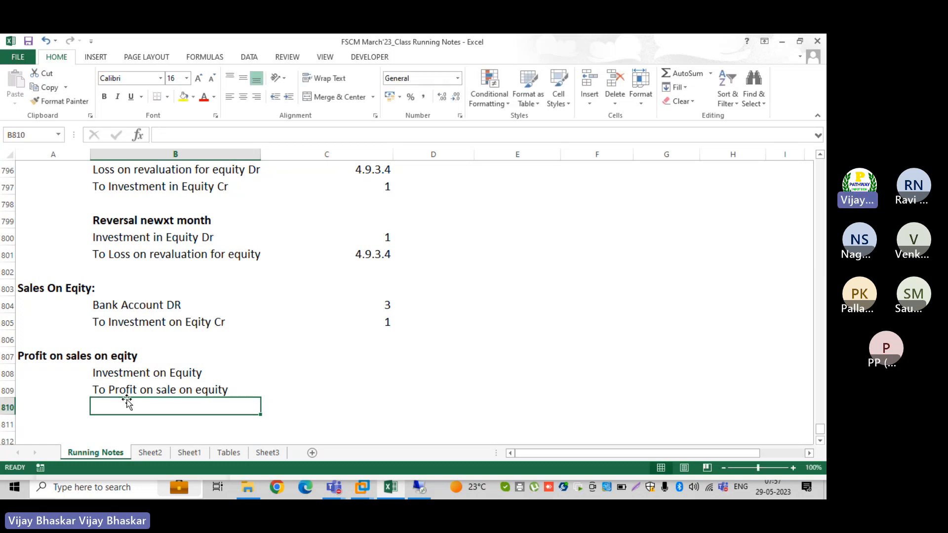
pyautogui.click(370, 372)
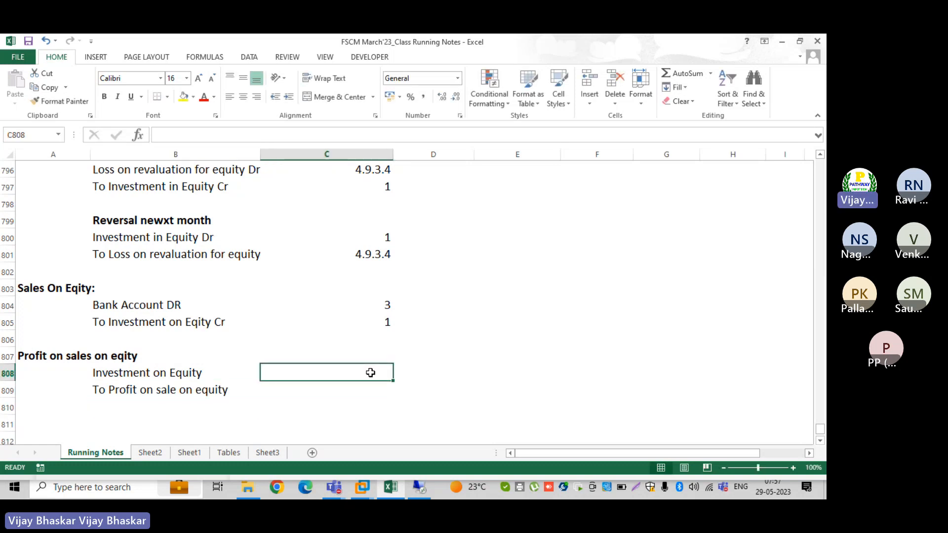
pyautogui.write('1')
pyautogui.press('Return')
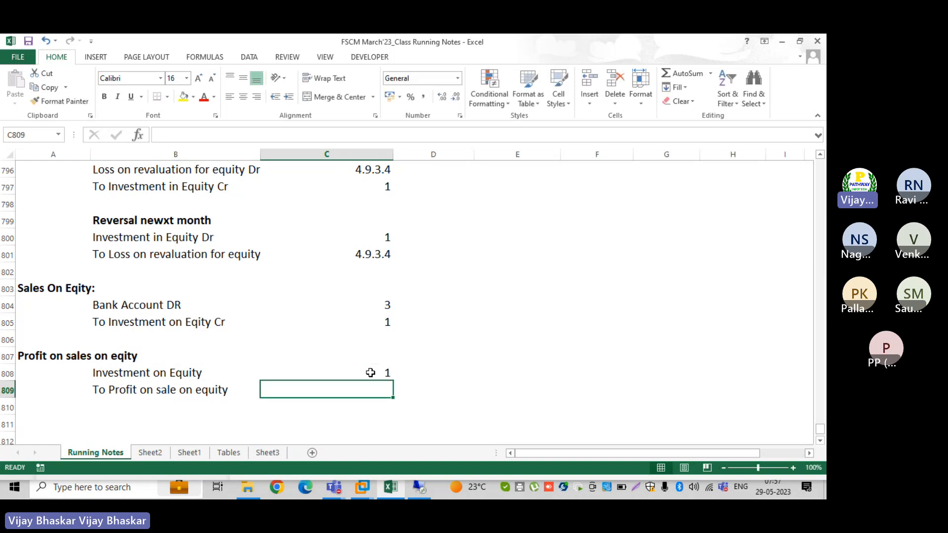
pyautogui.click(420, 491)
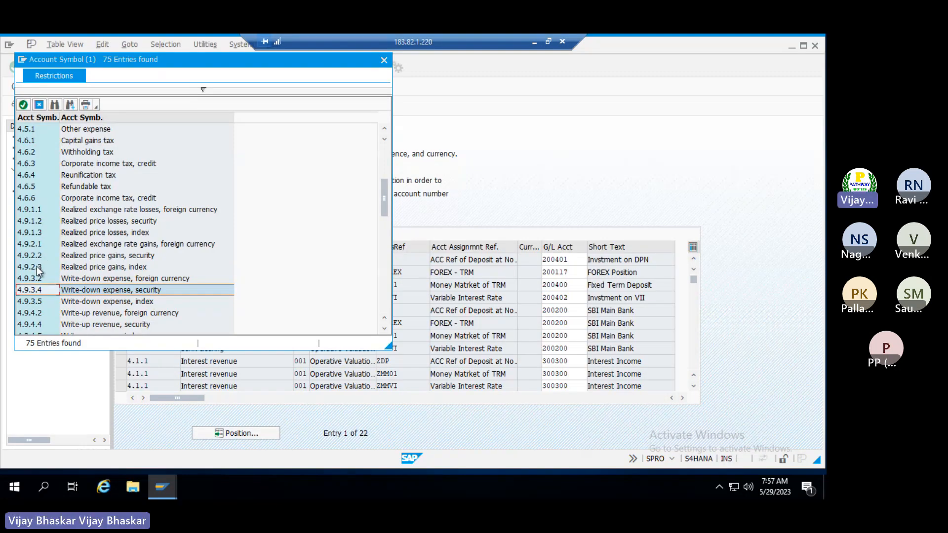
pyautogui.click(36, 267)
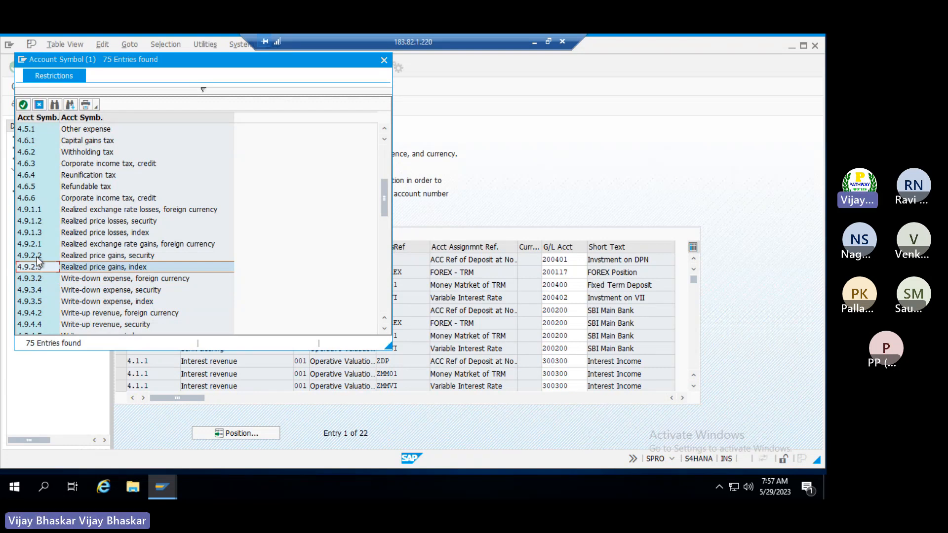
pyautogui.click(37, 256)
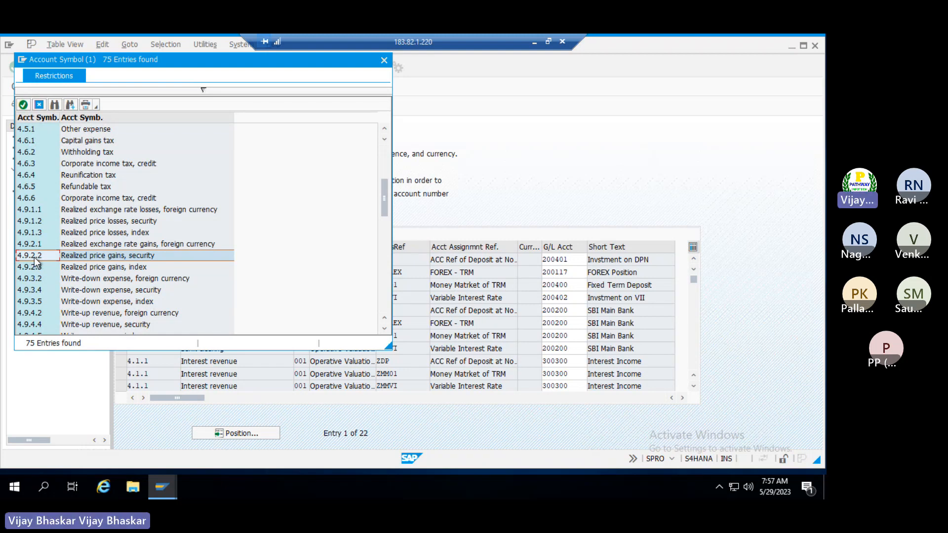
pyautogui.click(534, 41)
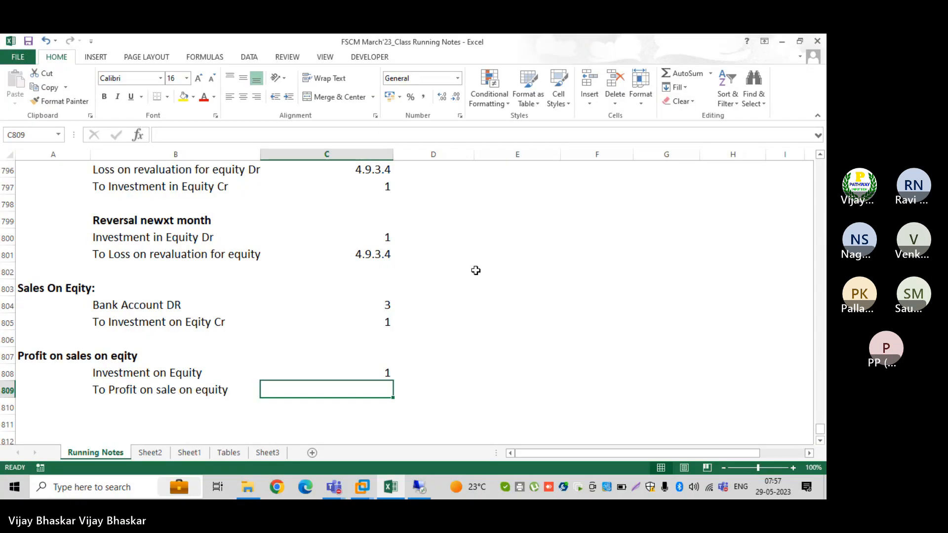
# Enter account symbol 4.9.2.2. in C809 beside 'To Profit on sale on equity', right-aligned
pyautogui.write('9.')
pyautogui.press('BackSpace')
pyautogui.press('BackSpace')
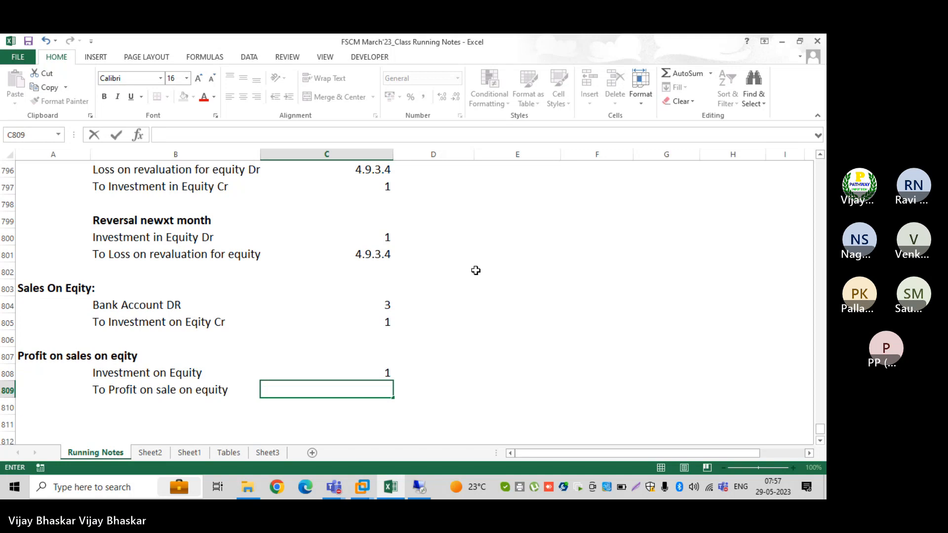
pyautogui.write('4.9.')
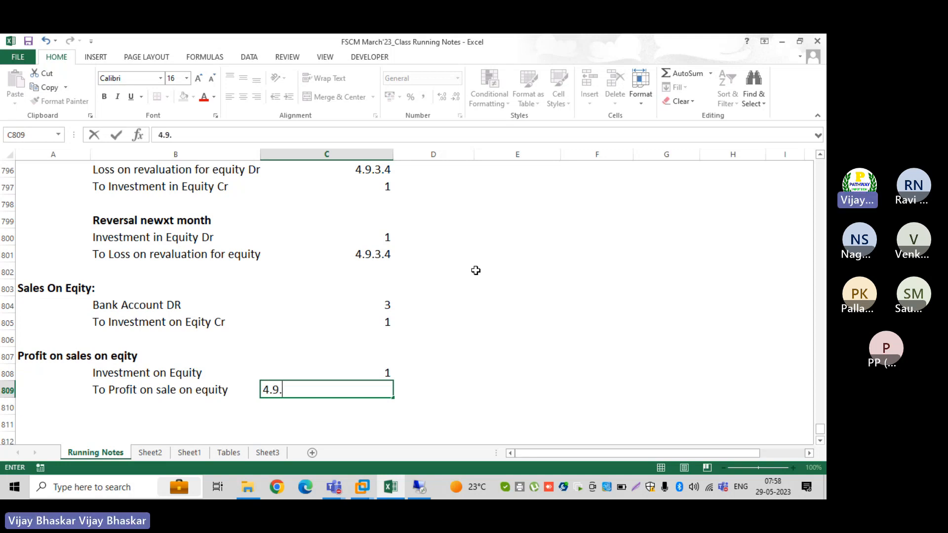
pyautogui.write('9')
pyautogui.press('BackSpace')
pyautogui.write('2')
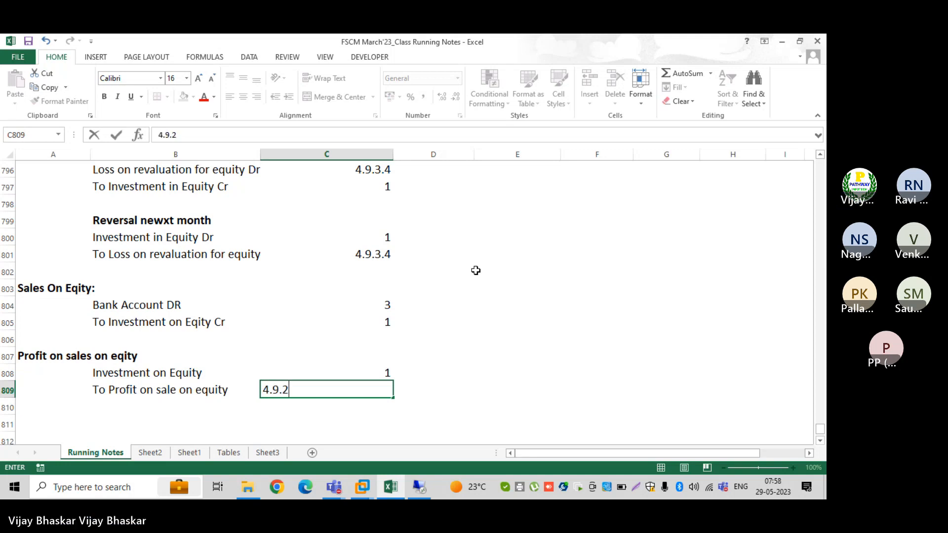
pyautogui.write('.2.')
pyautogui.press('Return')
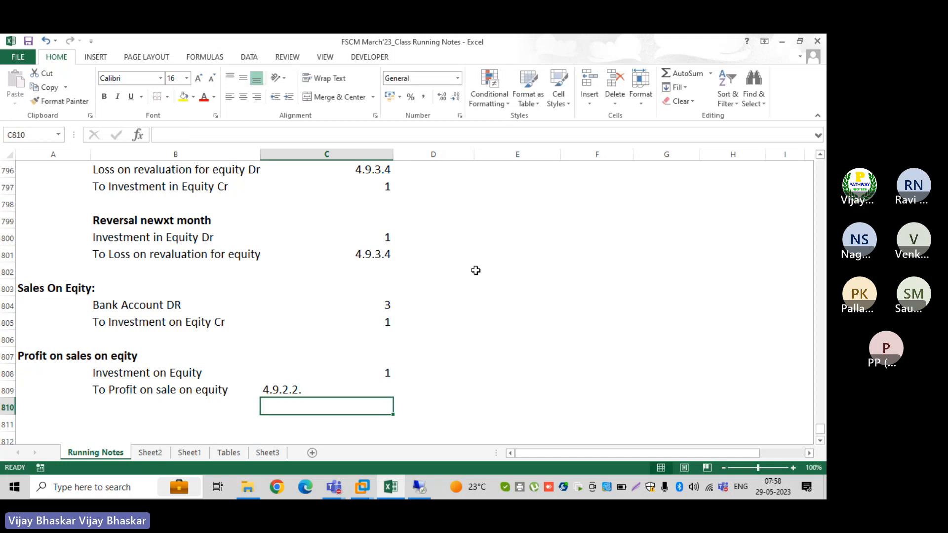
pyautogui.click(294, 388)
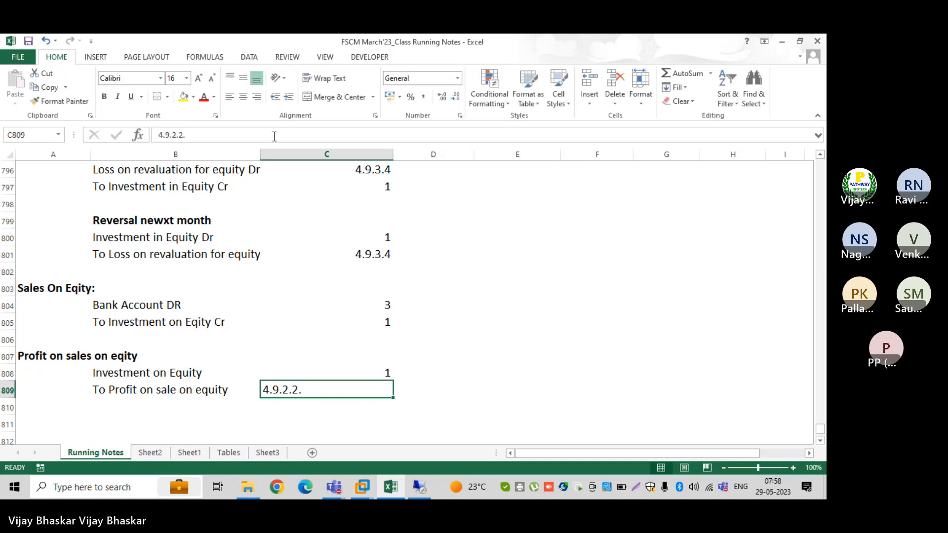
pyautogui.click(257, 97)
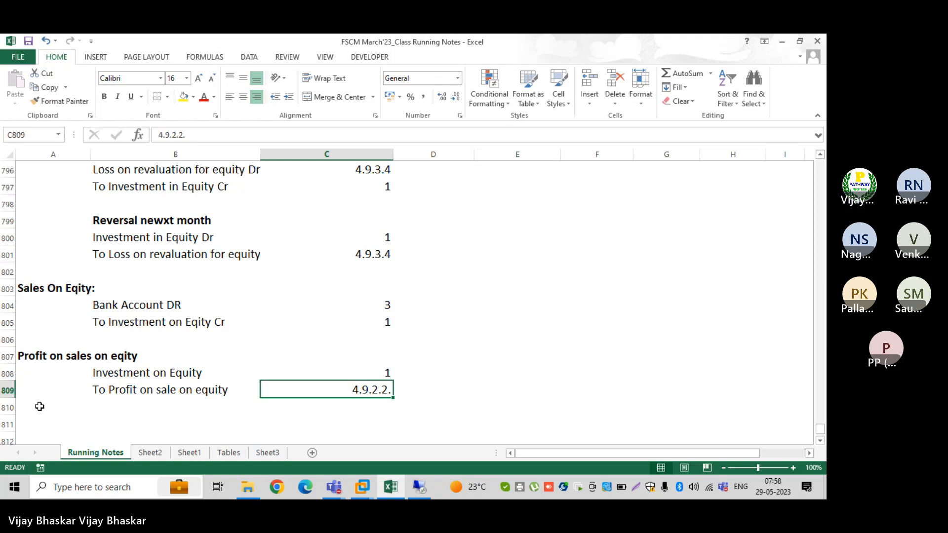
pyautogui.click(39, 406)
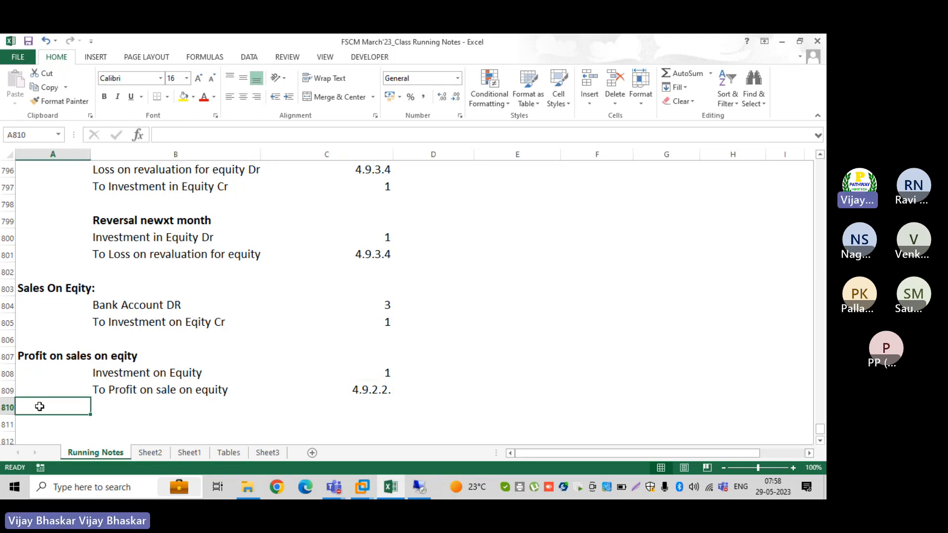
# Copy the A807 heading to A811 and change it to 'Loss on sales on eqity'
pyautogui.press('Up')
pyautogui.press('Up')
pyautogui.press('Up')
pyautogui.hotkey('ctrl', 'c')
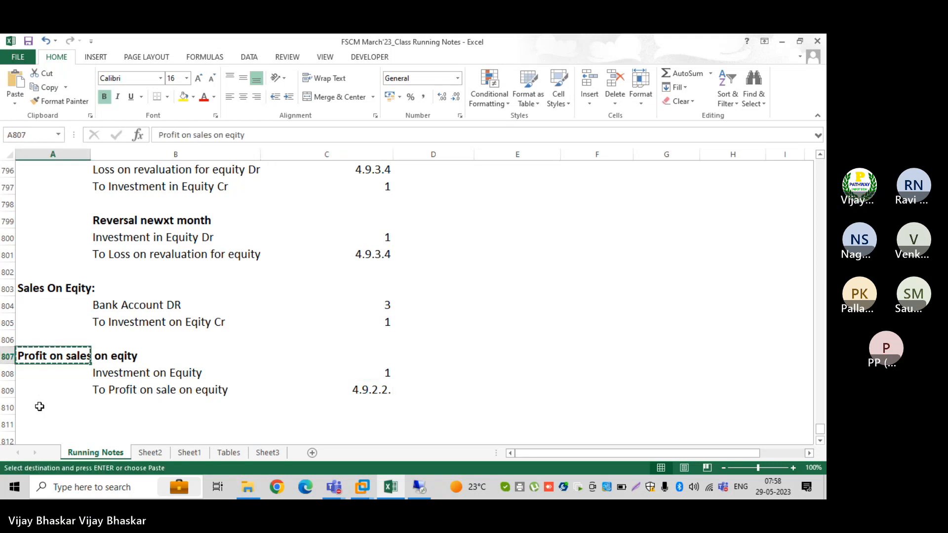
pyautogui.press('Down')
pyautogui.press('Down')
pyautogui.press('Down')
pyautogui.press('Down')
pyautogui.press('Return')
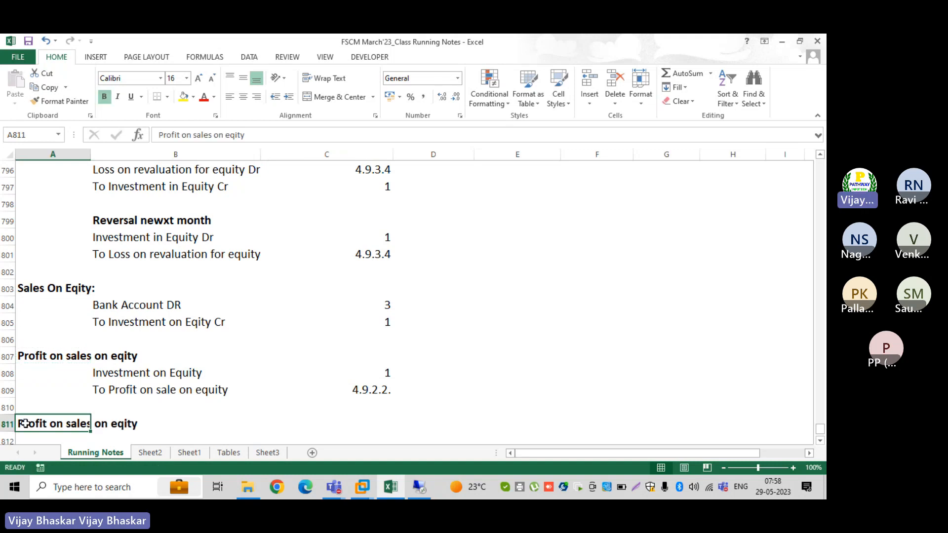
pyautogui.doubleClick(49, 424)
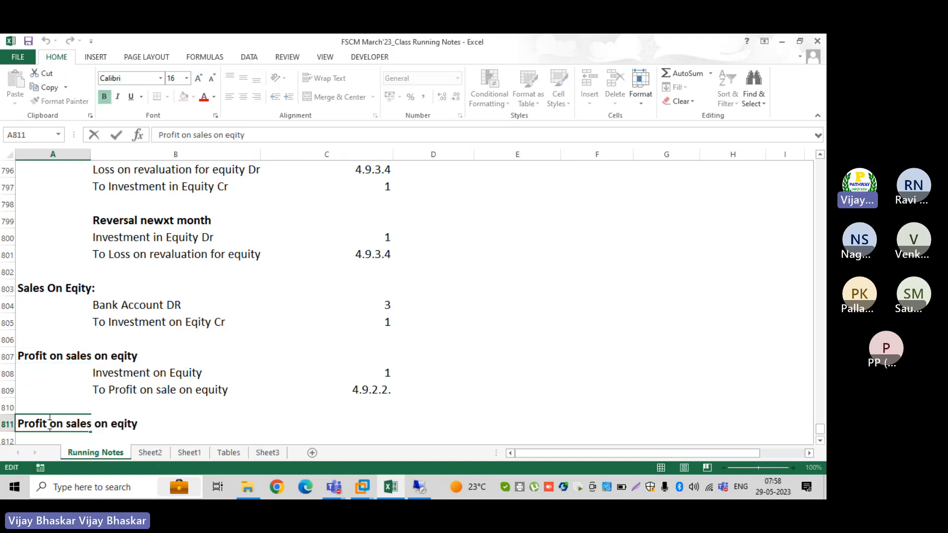
pyautogui.press('BackSpace')
pyautogui.press('BackSpace')
pyautogui.press('BackSpace')
pyautogui.press('BackSpace')
pyautogui.press('BackSpace')
pyautogui.press('BackSpace')
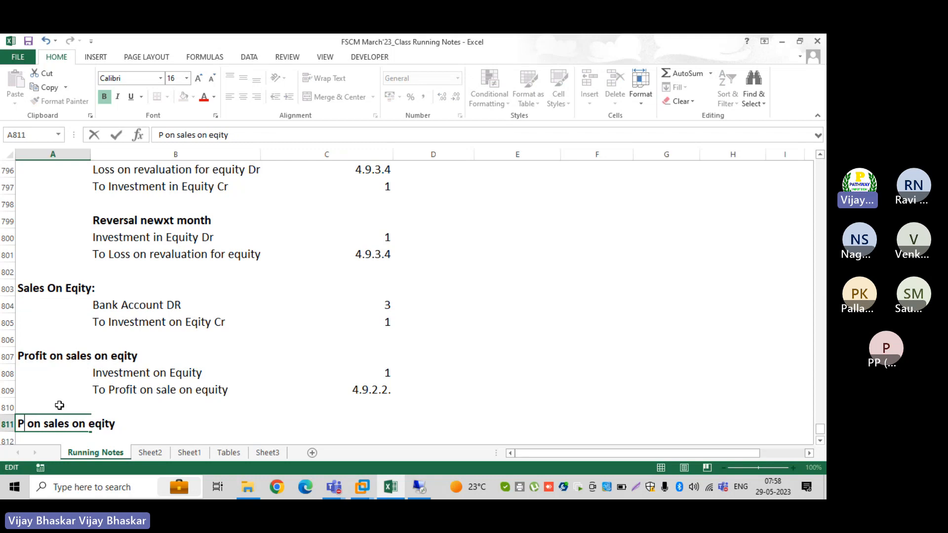
pyautogui.write('Loss')
pyautogui.press('Tab')
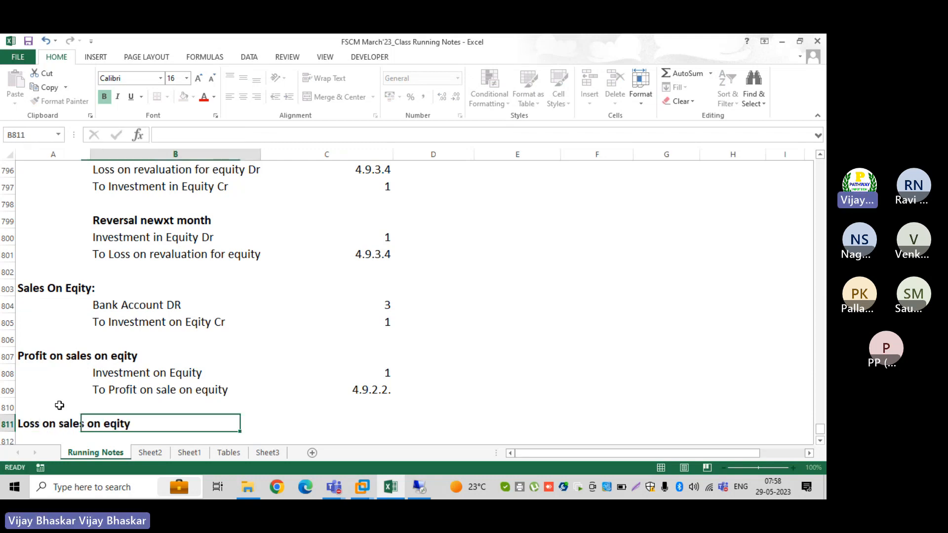
# Insert rows above Master Data and enter 'Loss on sale on equity DR' and 'To Investment on equity Cr' in B812:B813
pyautogui.scroll(-2, 46, 379)
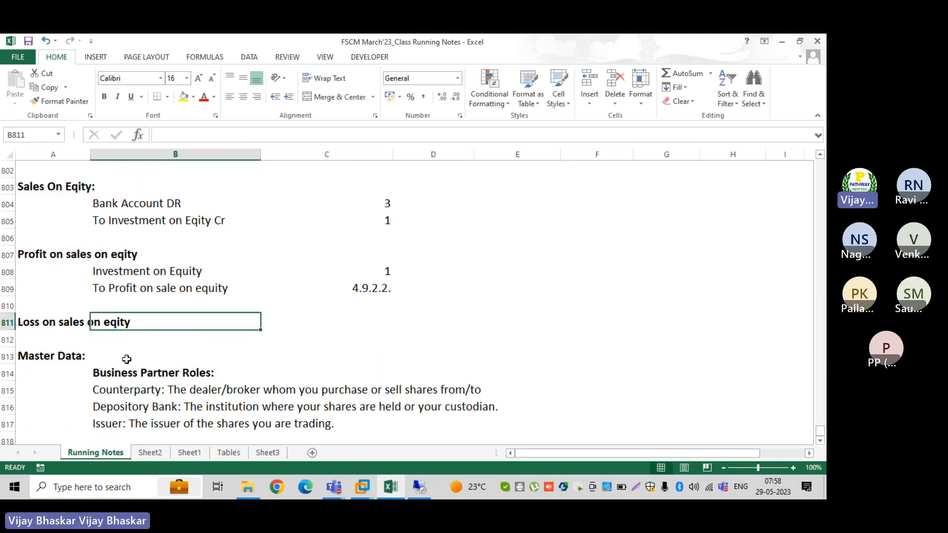
pyautogui.click(5, 357)
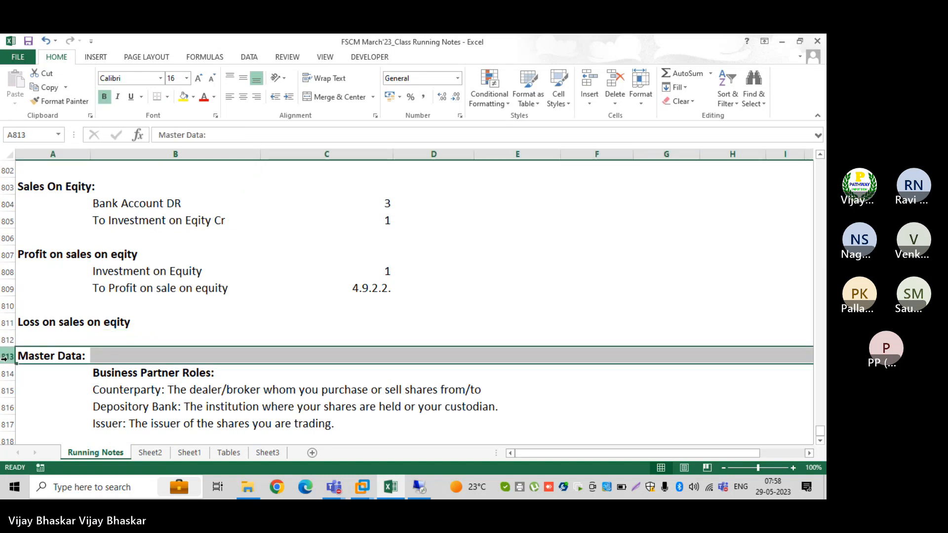
pyautogui.hotkey('ctrl', 'shift', '+')
pyautogui.hotkey('ctrl', 'shift', '+')
pyautogui.hotkey('ctrl', 'shift', '+')
pyautogui.hotkey('ctrl', 'shift', '+')
pyautogui.hotkey('ctrl', 'shift', '+')
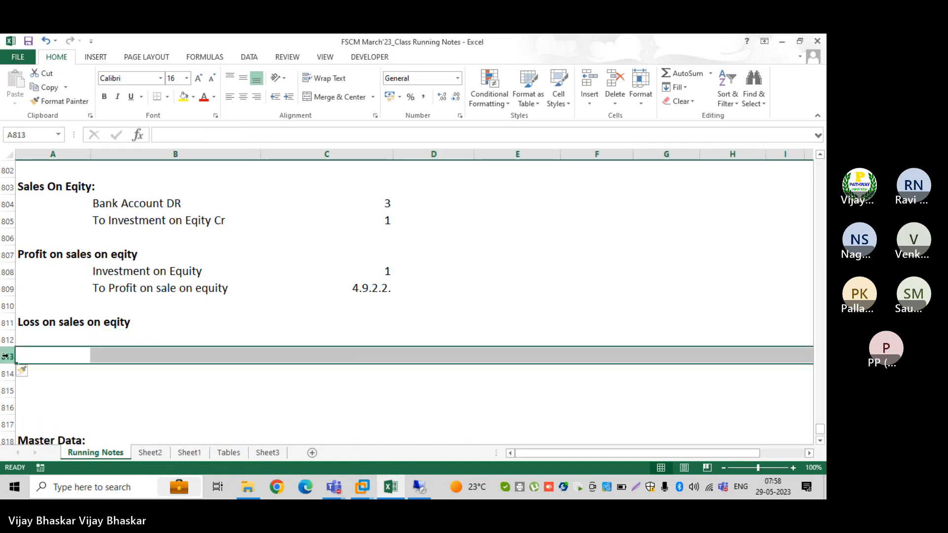
pyautogui.click(119, 341)
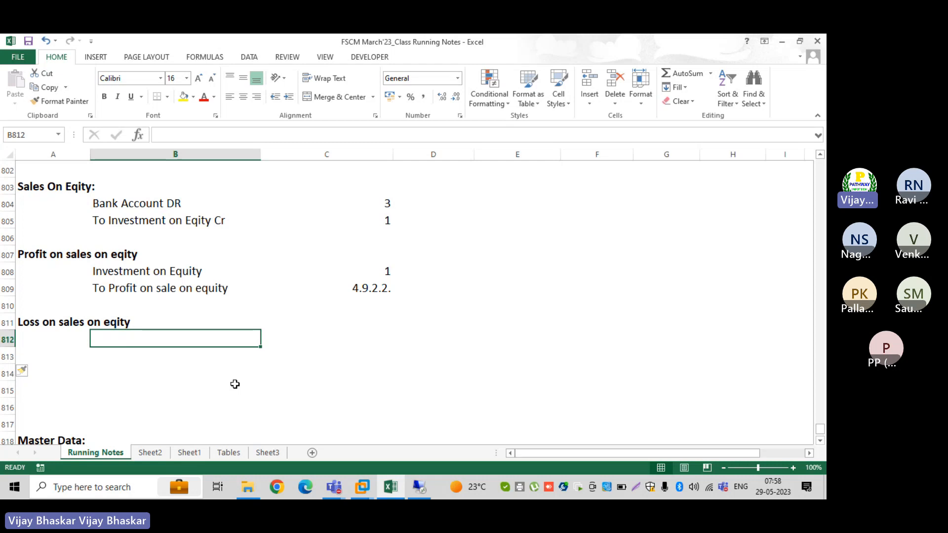
pyautogui.write('Loss on')
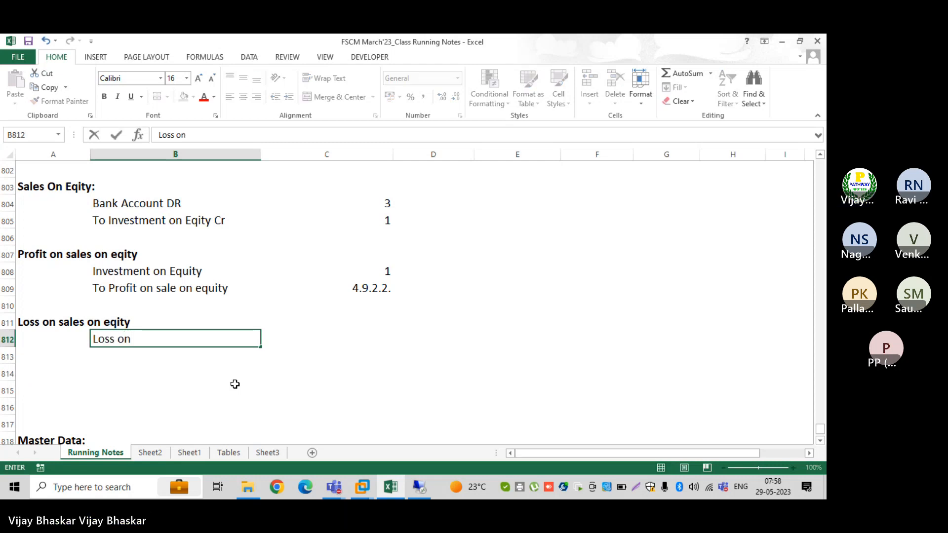
pyautogui.write(' sales ')
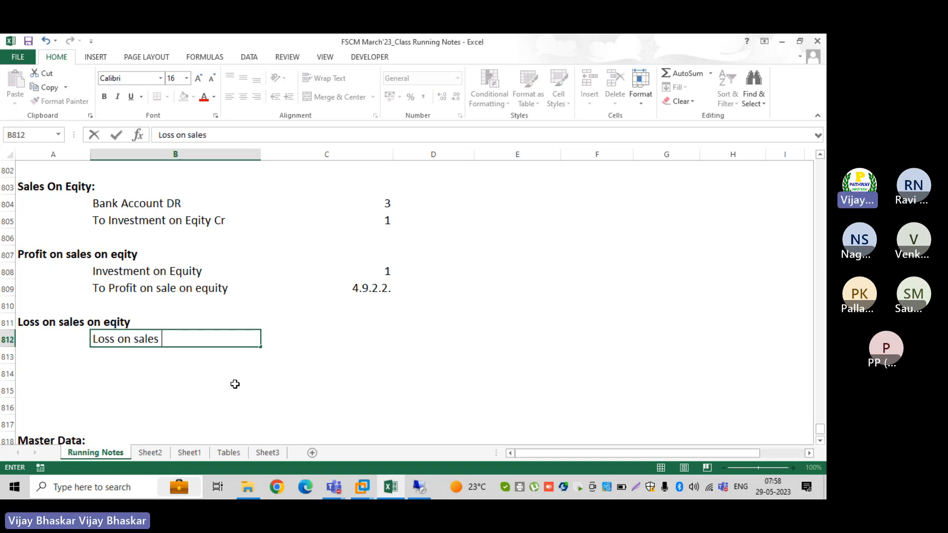
pyautogui.write('on')
pyautogui.press('BackSpace')
pyautogui.press('BackSpace')
pyautogui.press('BackSpace')
pyautogui.press('BackSpace')
pyautogui.press('BackSpace')
pyautogui.press('BackSpace')
pyautogui.press('BackSpace')
pyautogui.write('a')
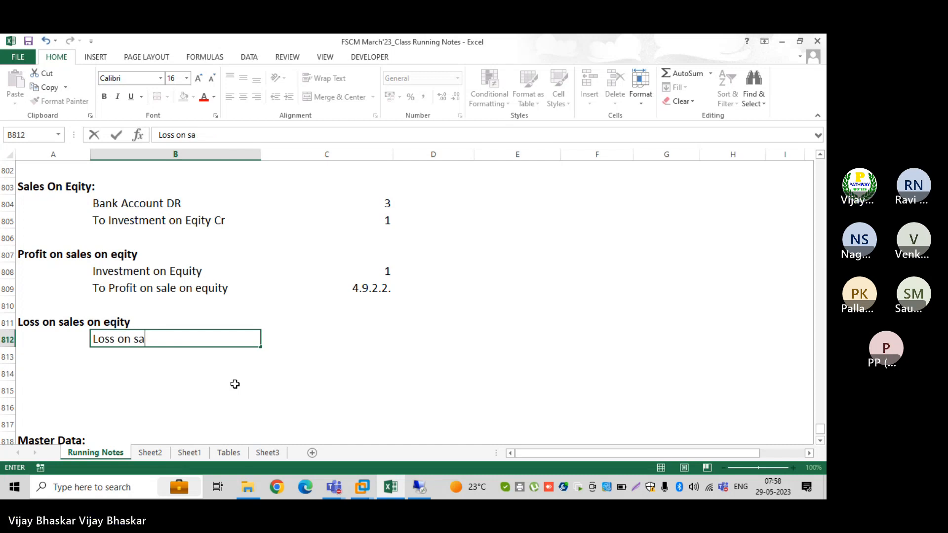
pyautogui.write('le on ')
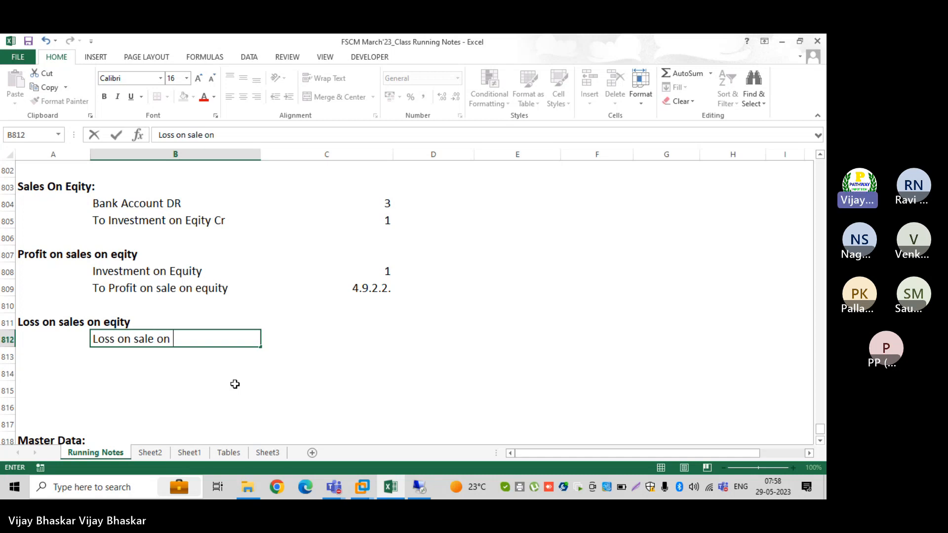
pyautogui.write('equity DR')
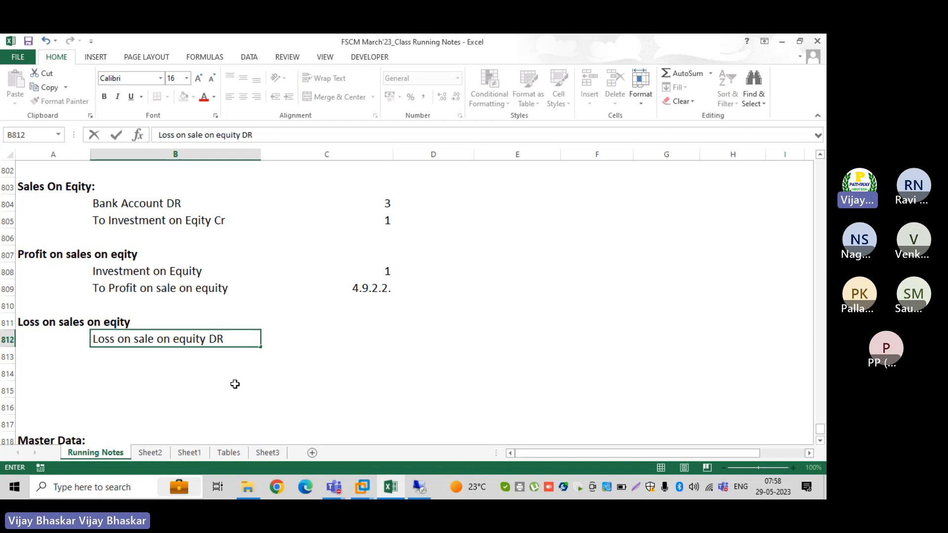
pyautogui.press('Return')
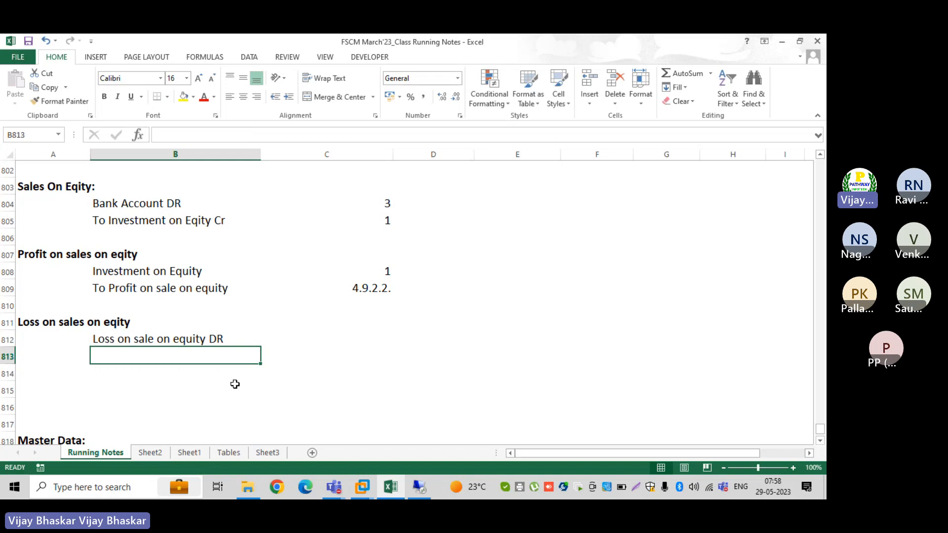
pyautogui.write('To')
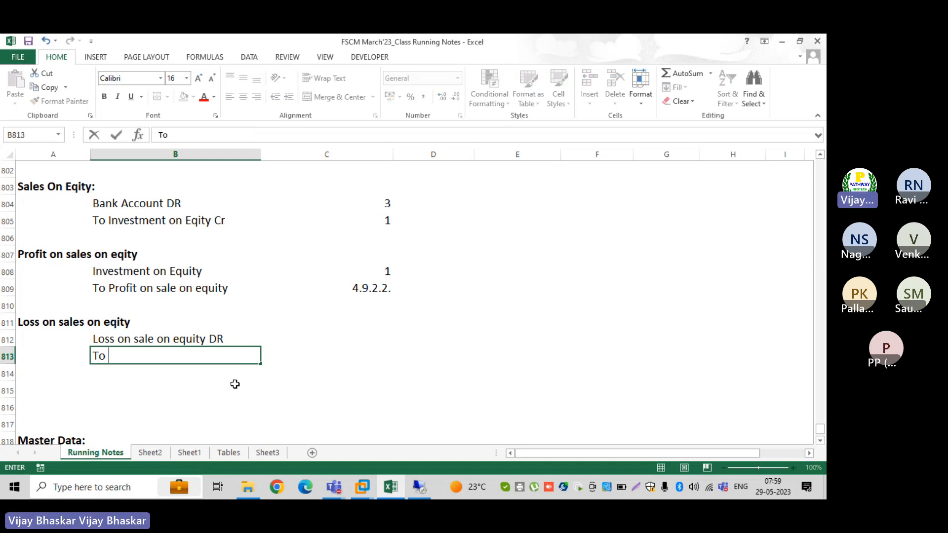
pyautogui.write(' Investme')
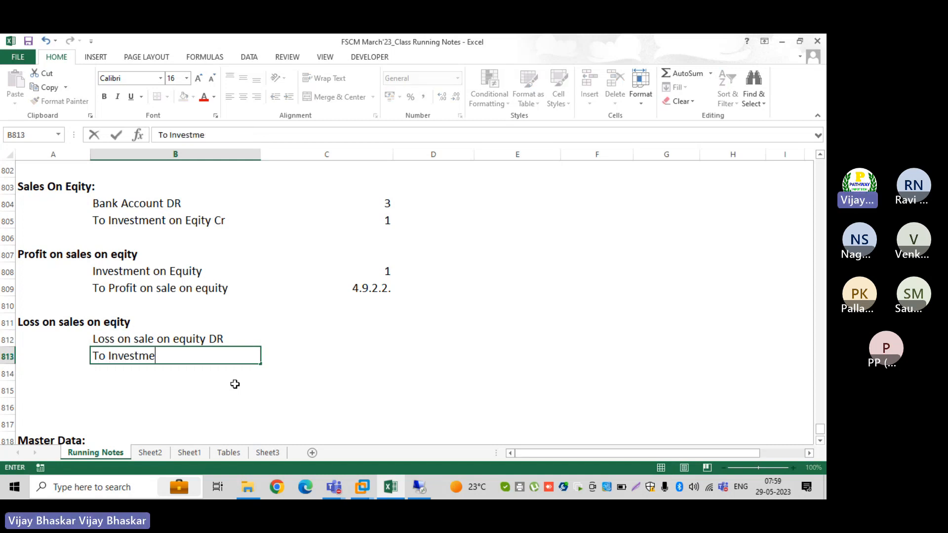
pyautogui.write('nt on e')
pyautogui.press('BackSpace')
pyautogui.write('equity')
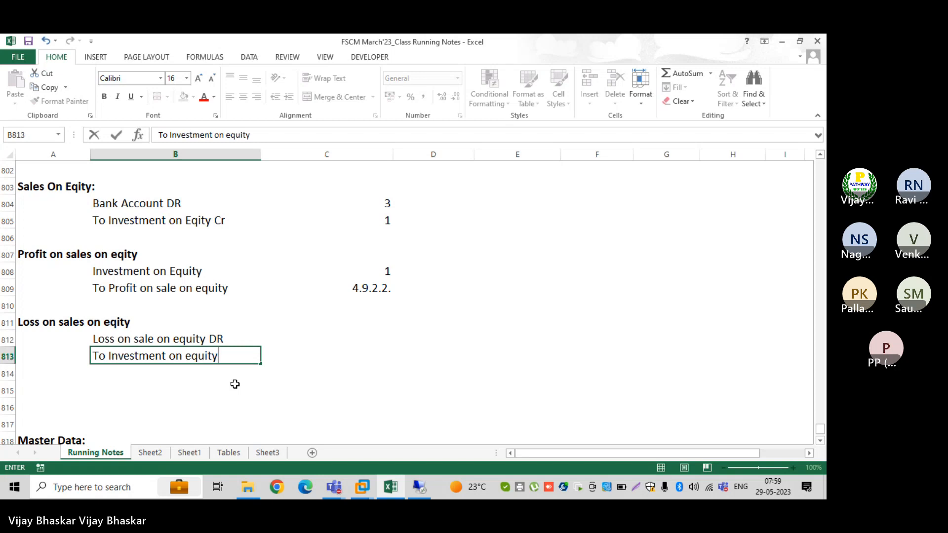
pyautogui.write(' Cr')
pyautogui.press('Tab')
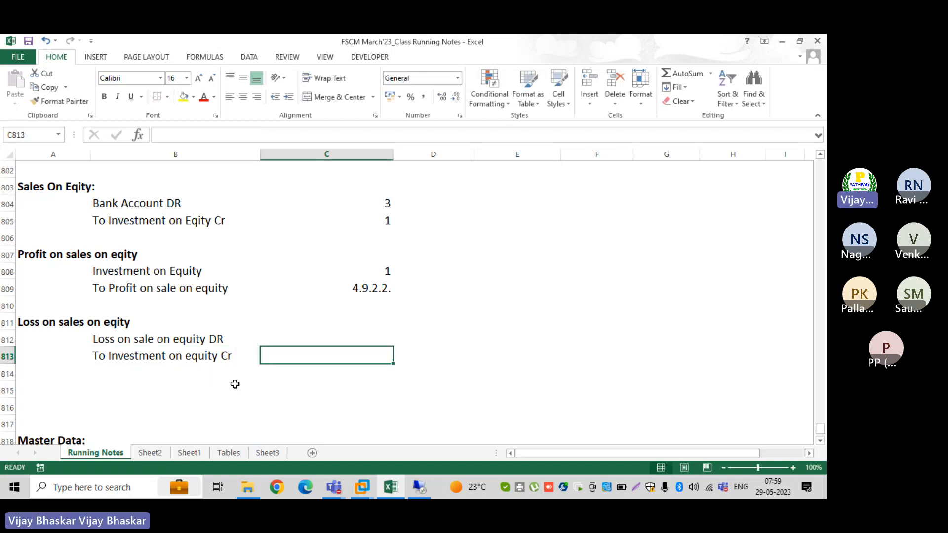
pyautogui.click(369, 335)
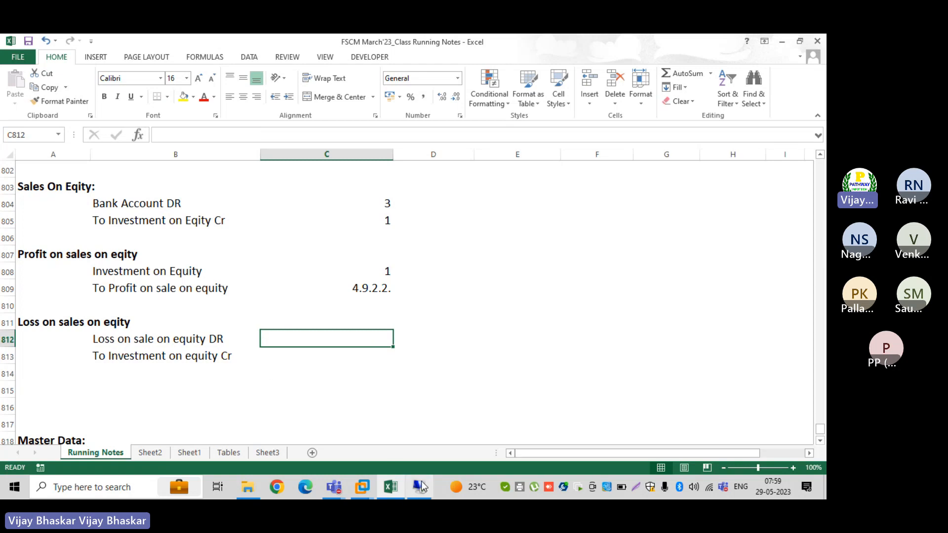
# In the SAP Account Symbol list, pick 4.9.1.2 Realized price losses, security
pyautogui.moveTo(423, 489)
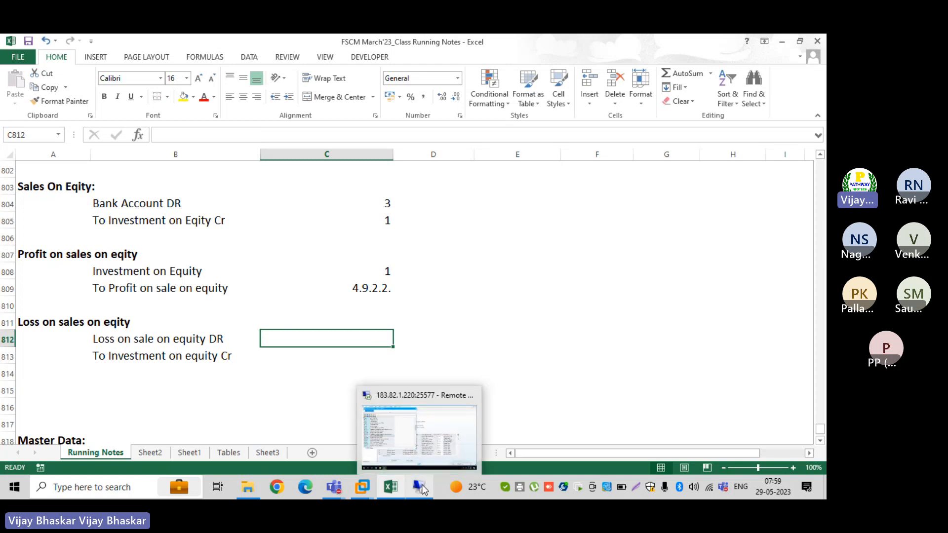
pyautogui.click(415, 433)
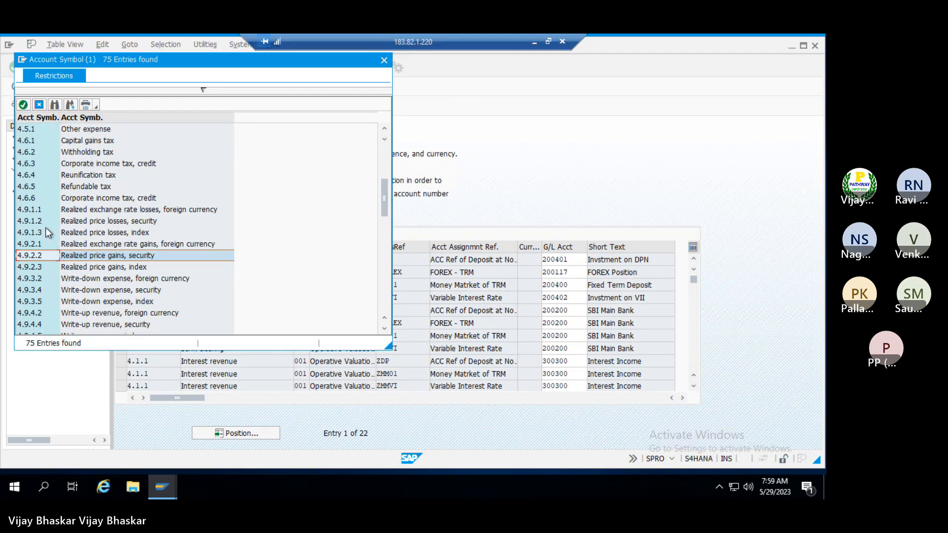
pyautogui.click(102, 220)
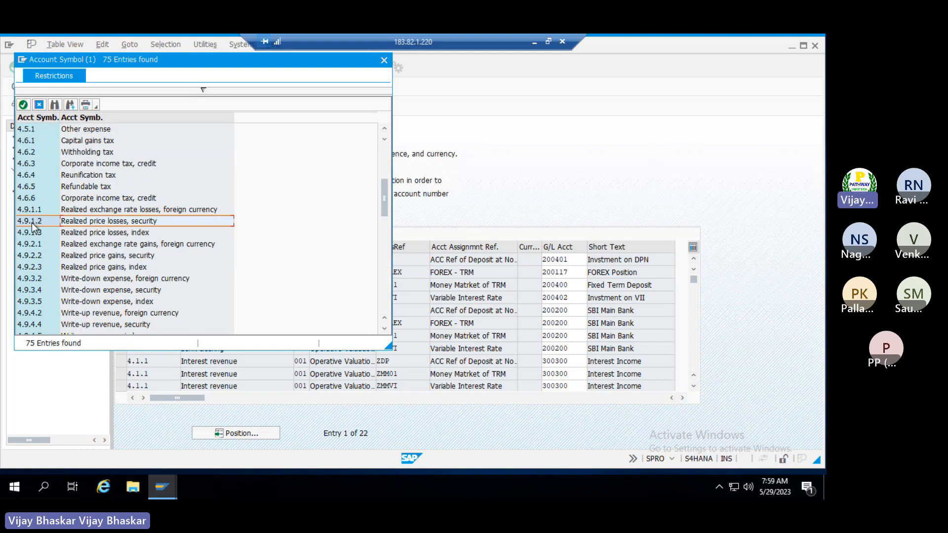
# Give Loss on sale on equity DR symbol 4.9.1.2, right-aligned, and To Investment on equity Cr symbol 1
pyautogui.click(536, 44)
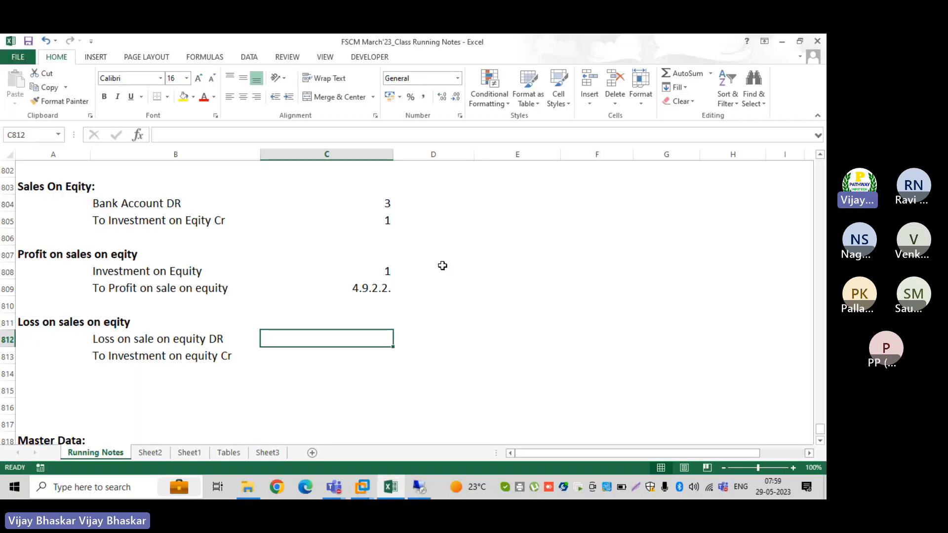
pyautogui.write('4.')
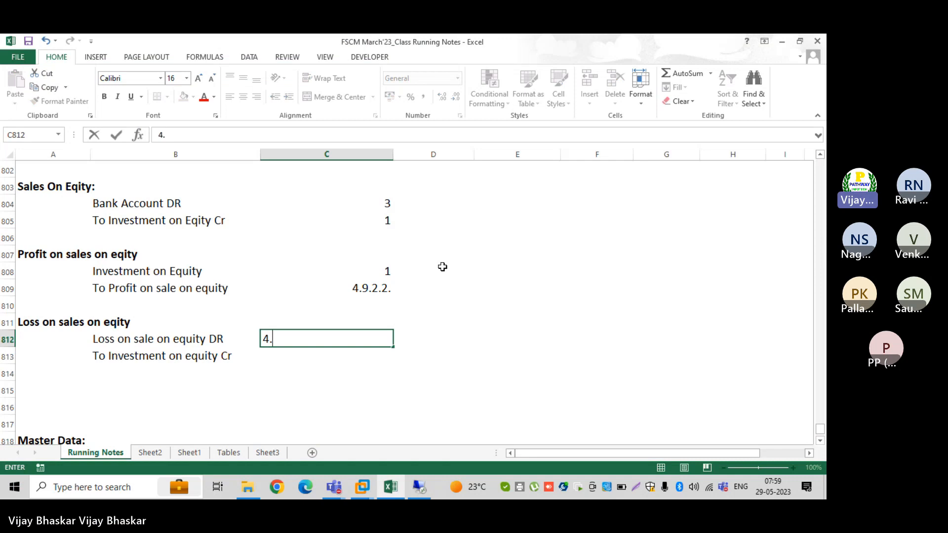
pyautogui.write('9.1.2')
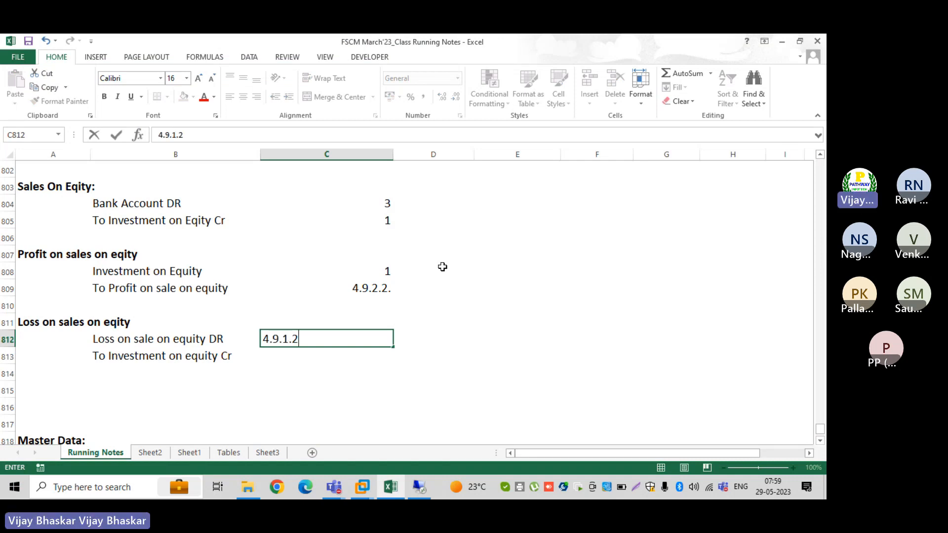
pyautogui.press('Return')
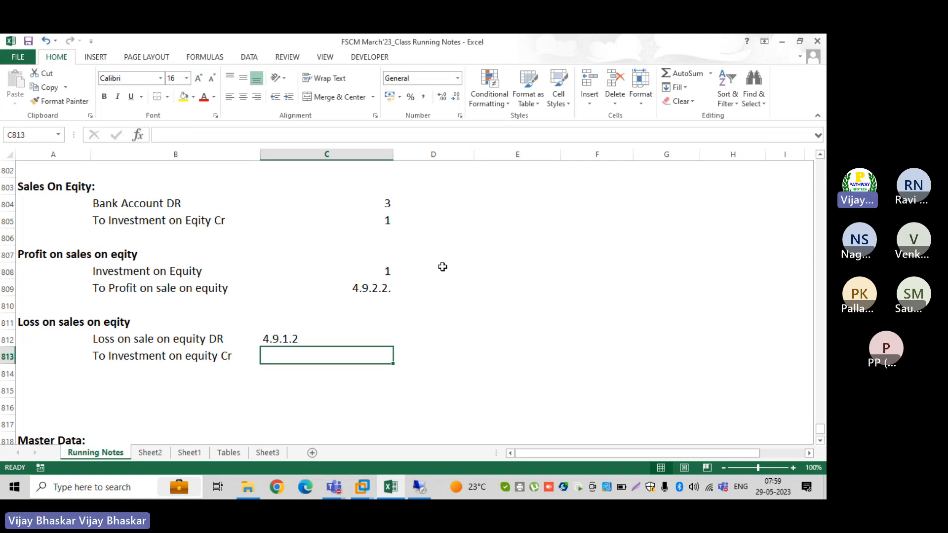
pyautogui.write('1')
pyautogui.press('Return')
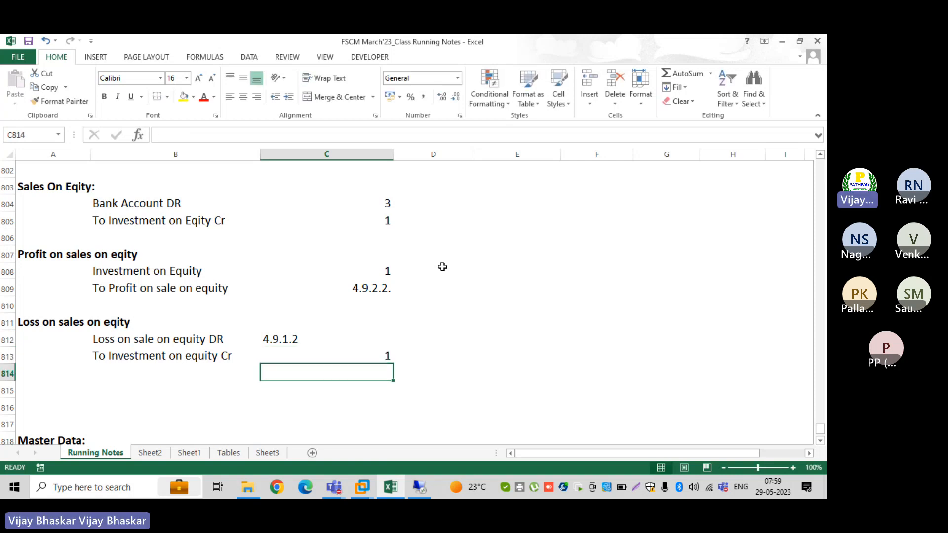
pyautogui.click(322, 332)
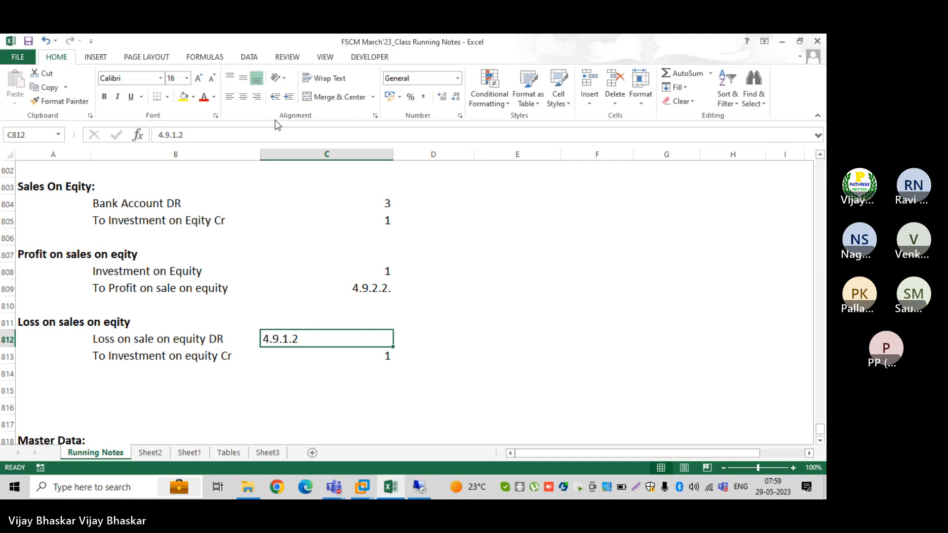
pyautogui.click(256, 96)
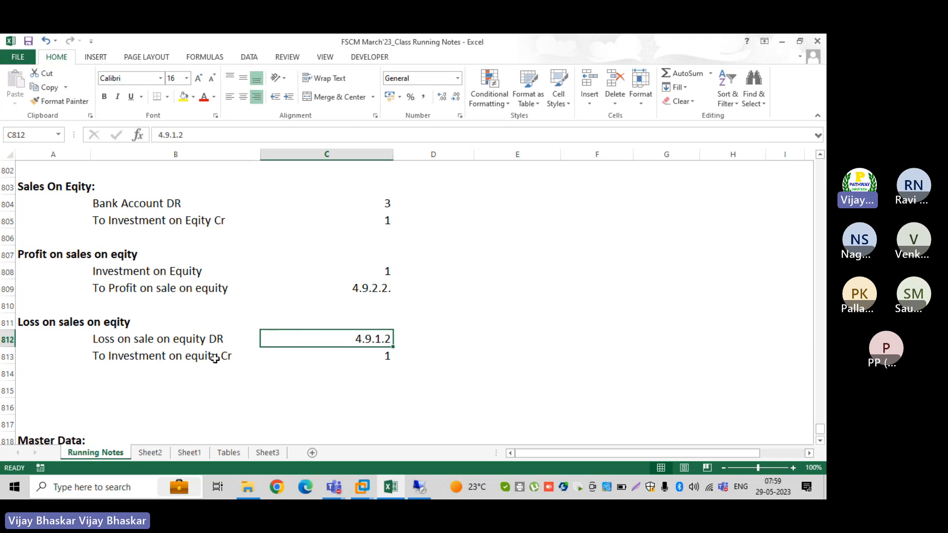
pyautogui.scroll(-2, 175, 378)
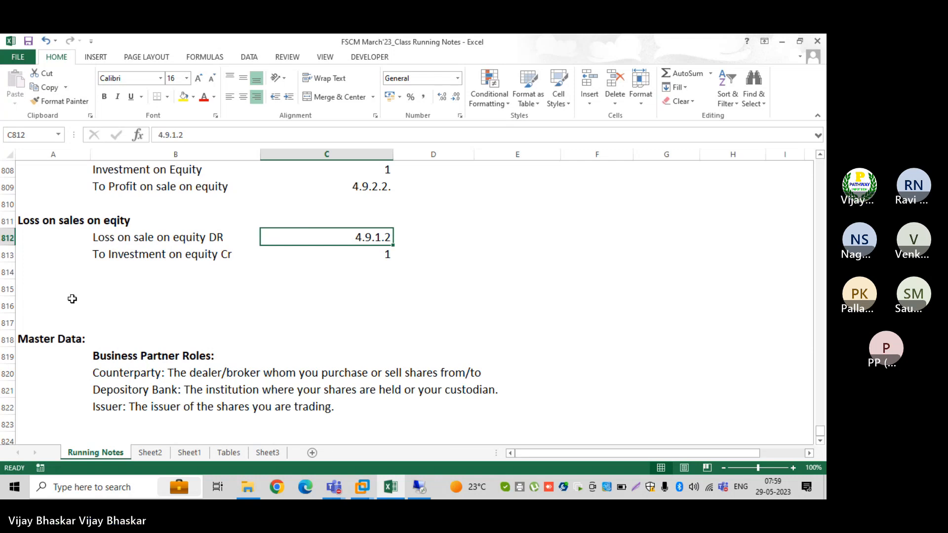
# Add the bold heading 'Devidend income:' in A815 and insert blank rows beneath it
pyautogui.click(65, 292)
pyautogui.write('D')
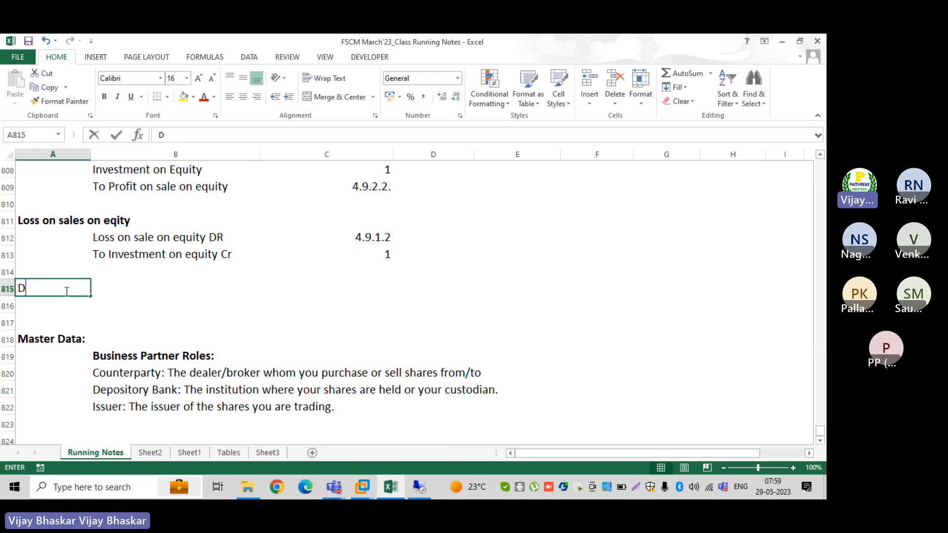
pyautogui.write('Eve')
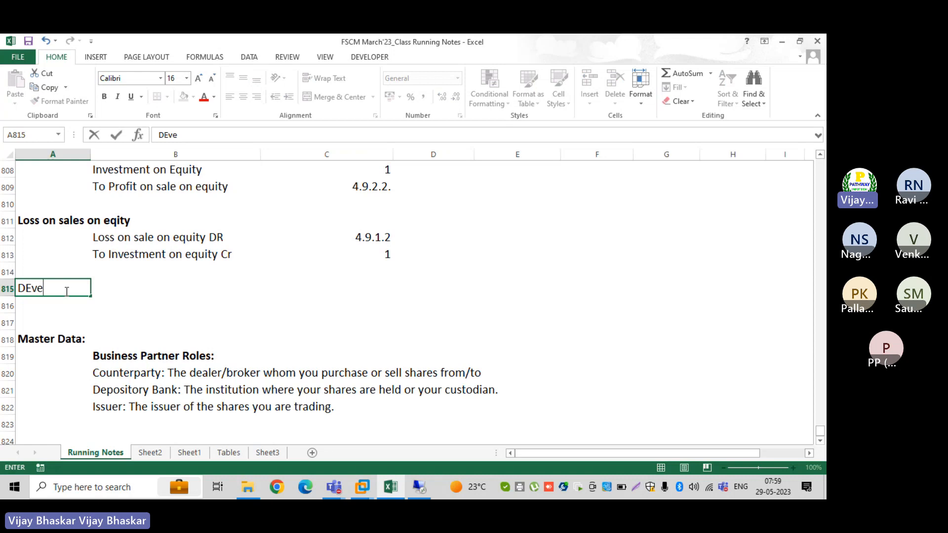
pyautogui.press('BackSpace')
pyautogui.press('BackSpace')
pyautogui.press('BackSpace')
pyautogui.write('evi')
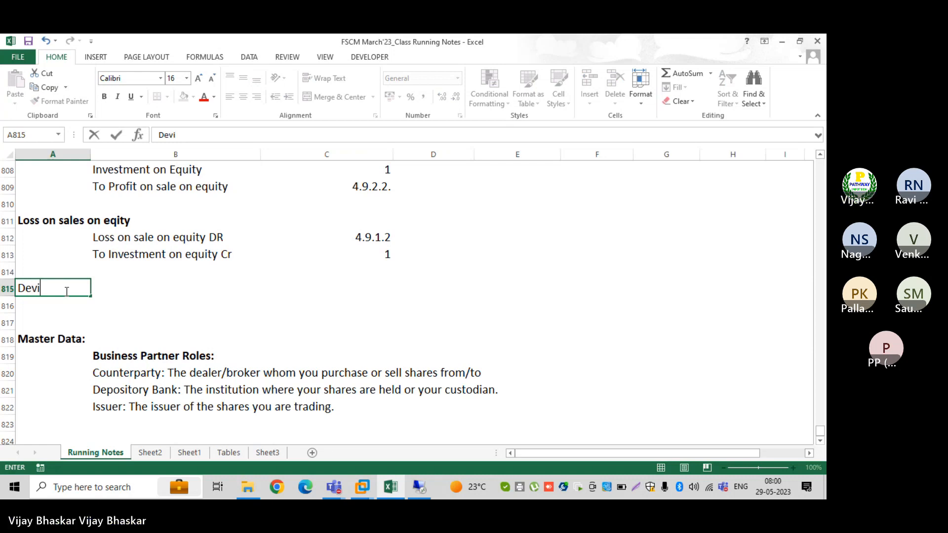
pyautogui.write('dend i')
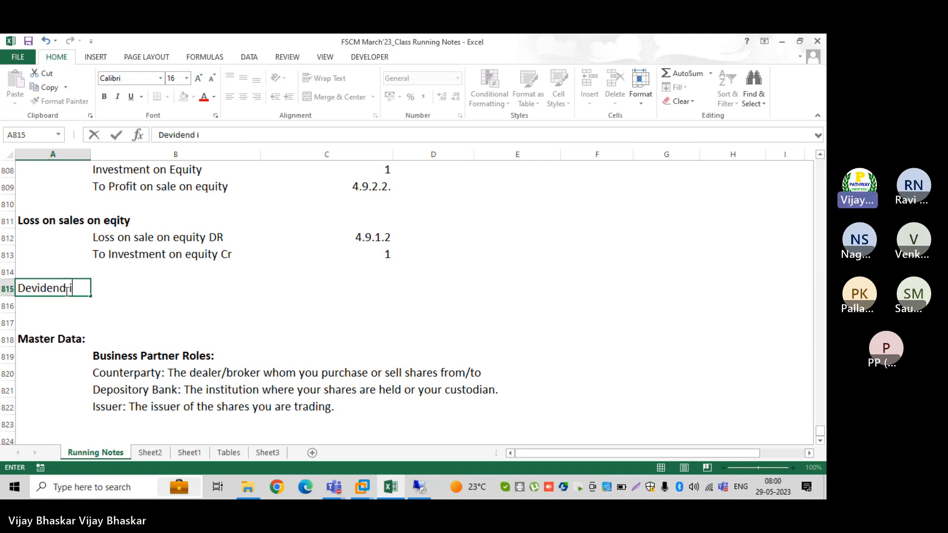
pyautogui.write('ncome:')
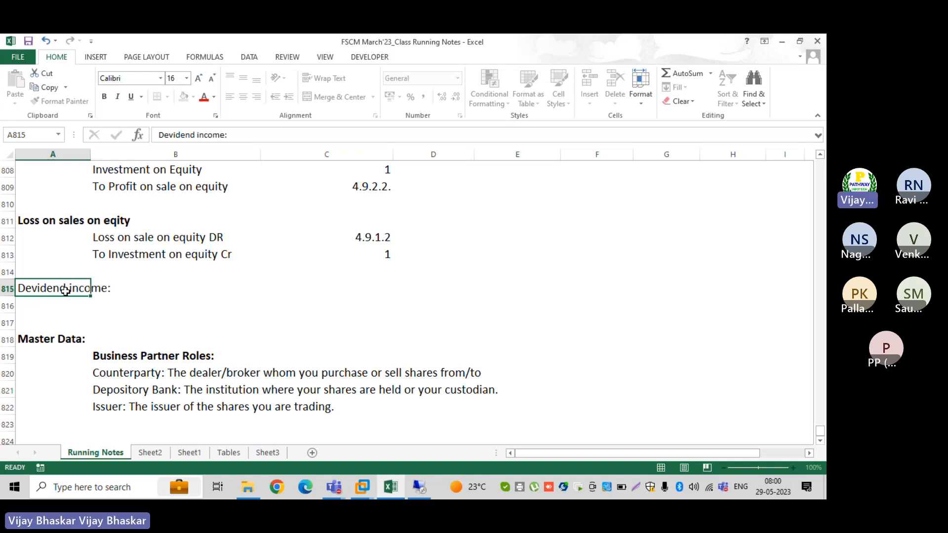
pyautogui.hotkey('ctrl', 'Return')
pyautogui.hotkey('ctrl', 'b')
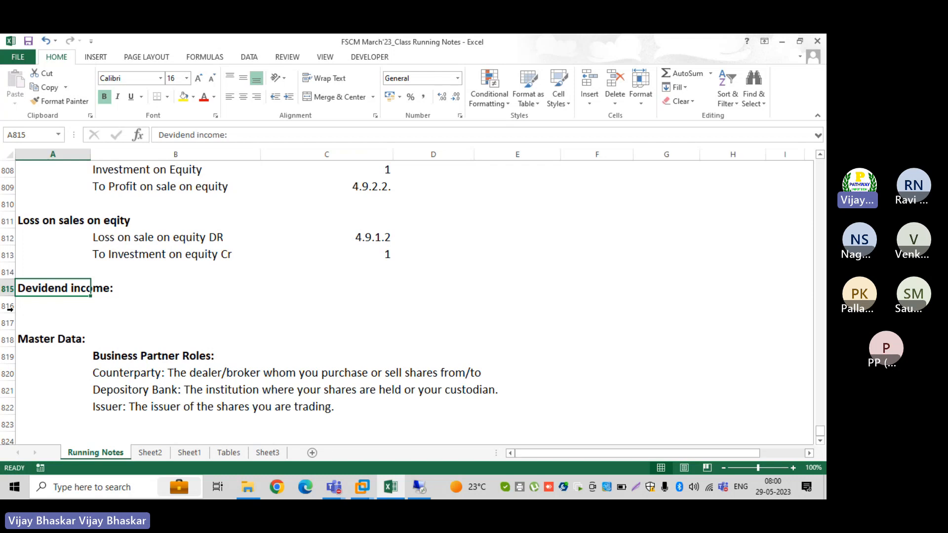
pyautogui.click(4, 306)
pyautogui.hotkey('ctrl', '+')
pyautogui.hotkey('ctrl', '+')
pyautogui.hotkey('ctrl', '+')
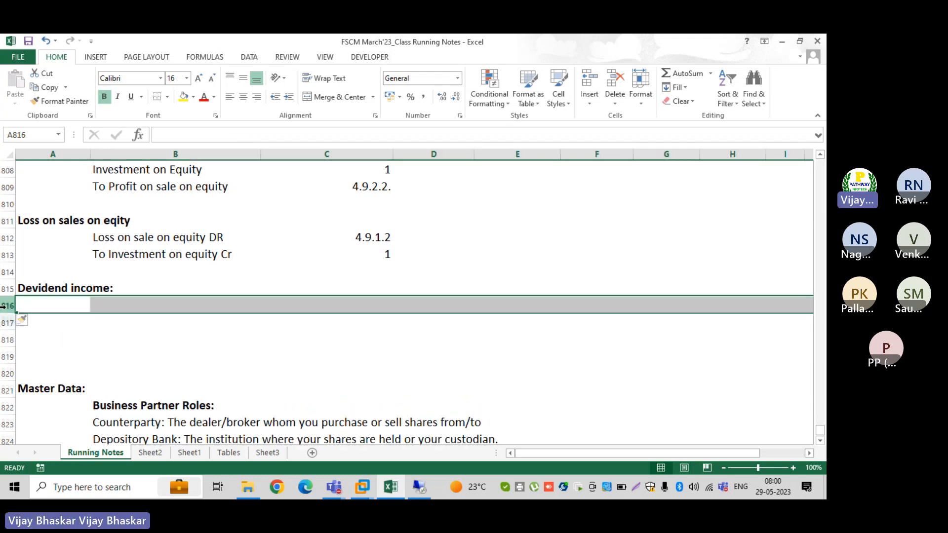
pyautogui.click(128, 309)
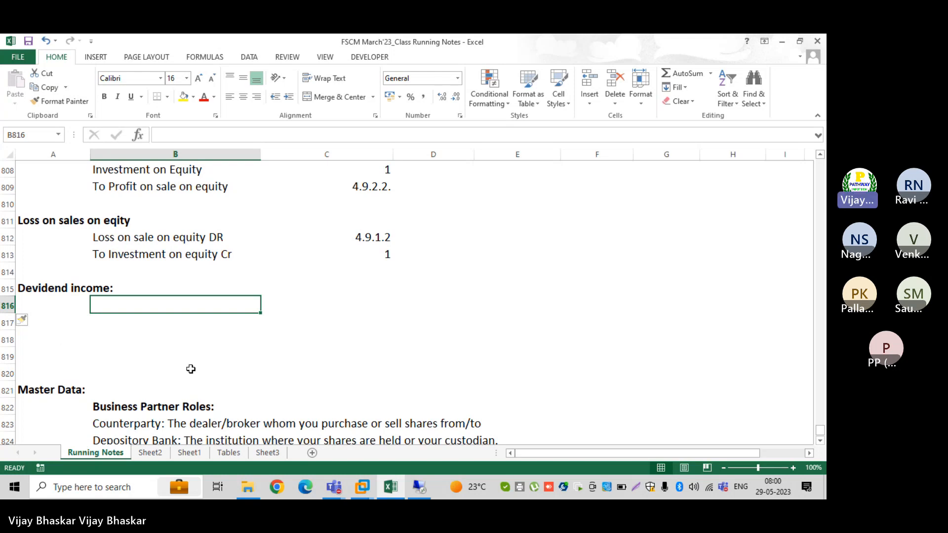
# Enter 'Bank Account Dr' and 'Dividend Income Cr' in B816:B817, with symbol 3 in C816
pyautogui.write('Bank Account Dr')
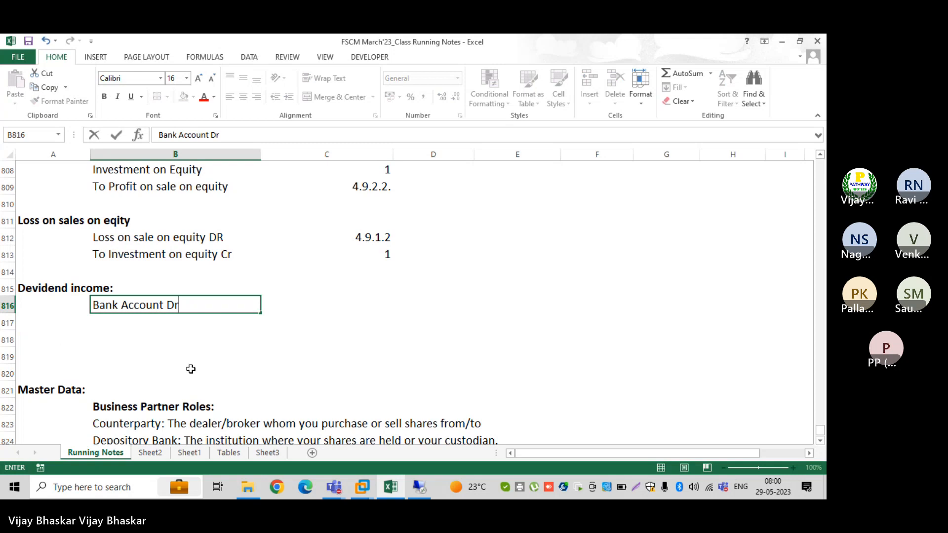
pyautogui.press('Return')
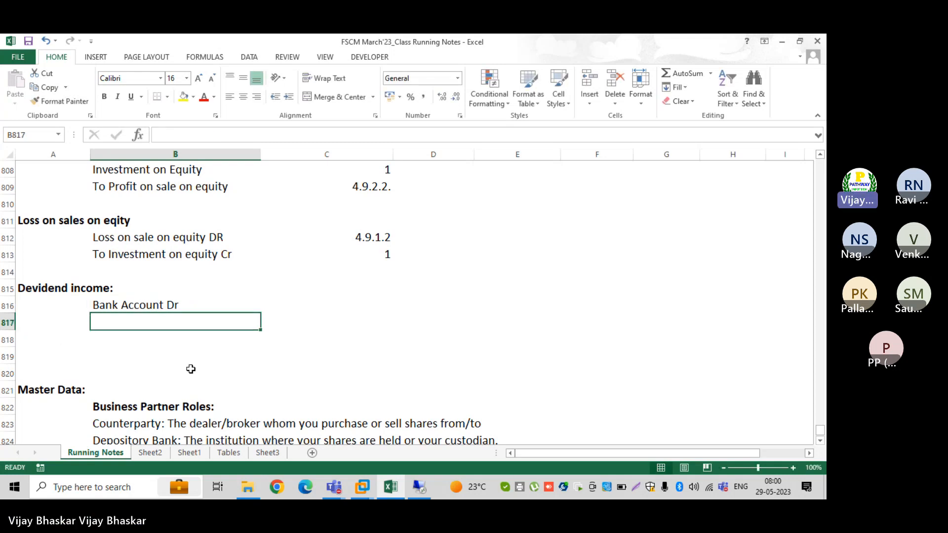
pyautogui.write('Divident')
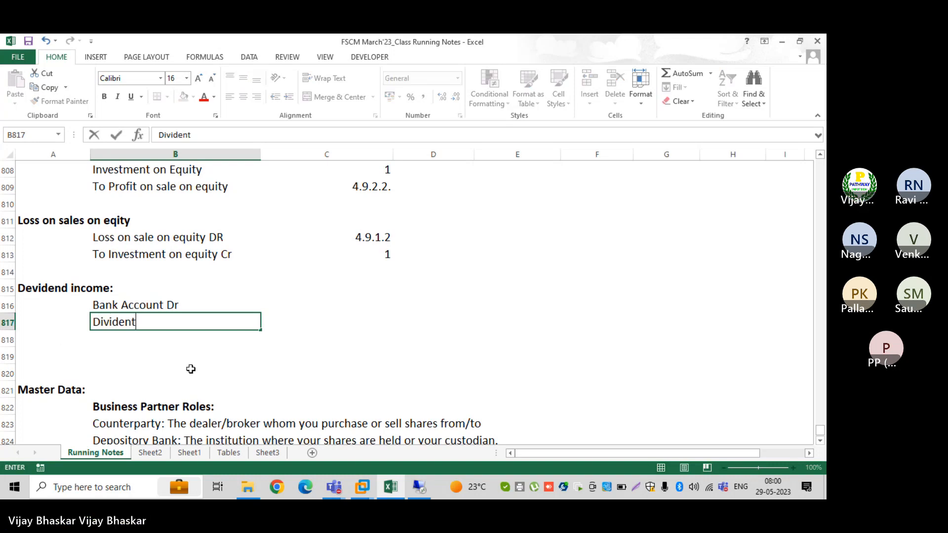
pyautogui.press('BackSpace')
pyautogui.write('d Income Cr')
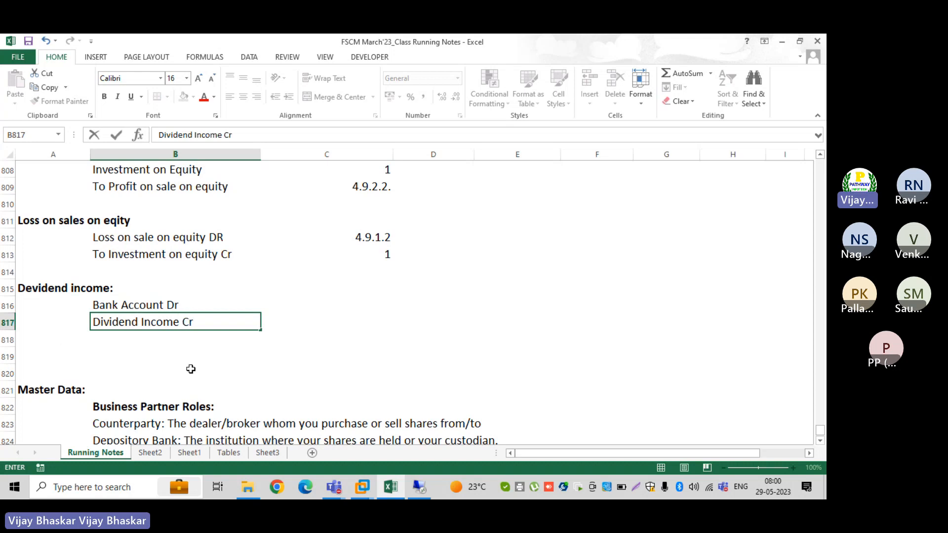
pyautogui.click(357, 304)
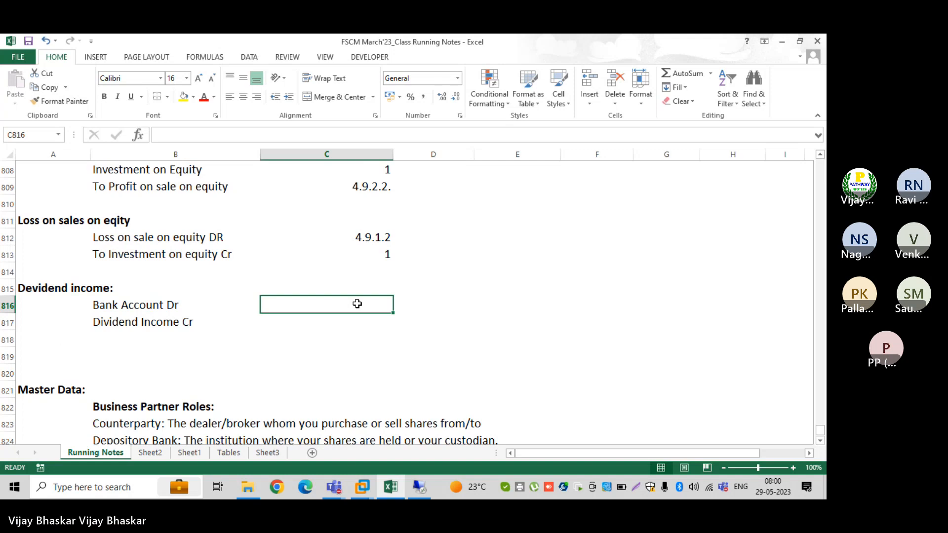
pyautogui.write('3')
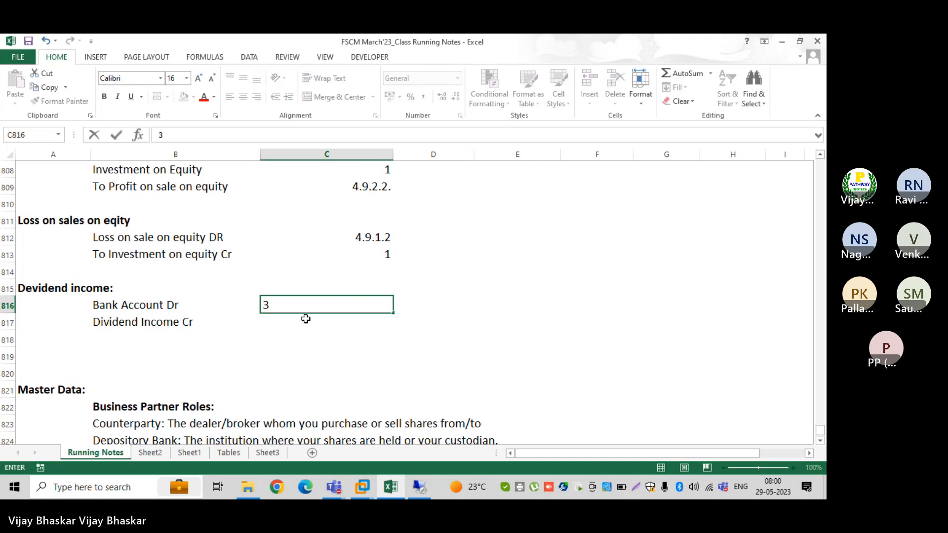
pyautogui.press('Return')
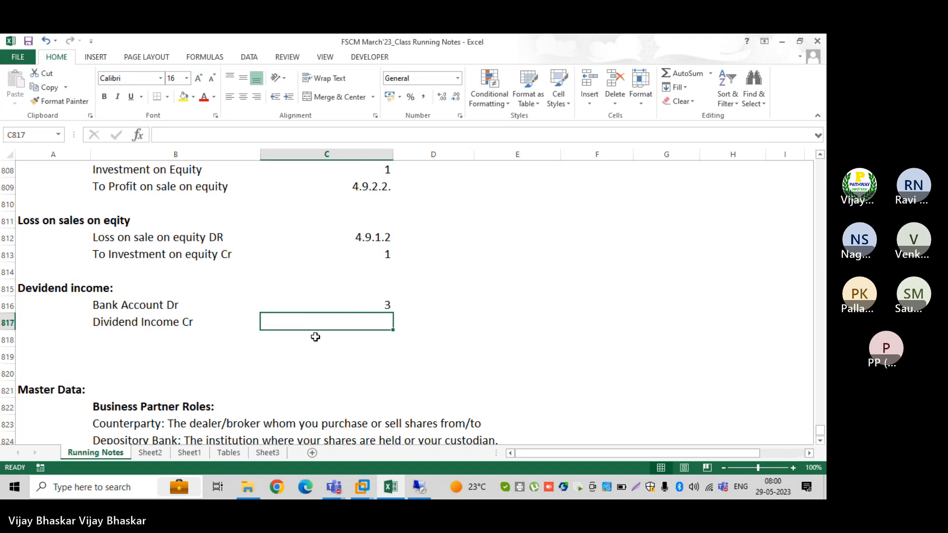
pyautogui.click(418, 477)
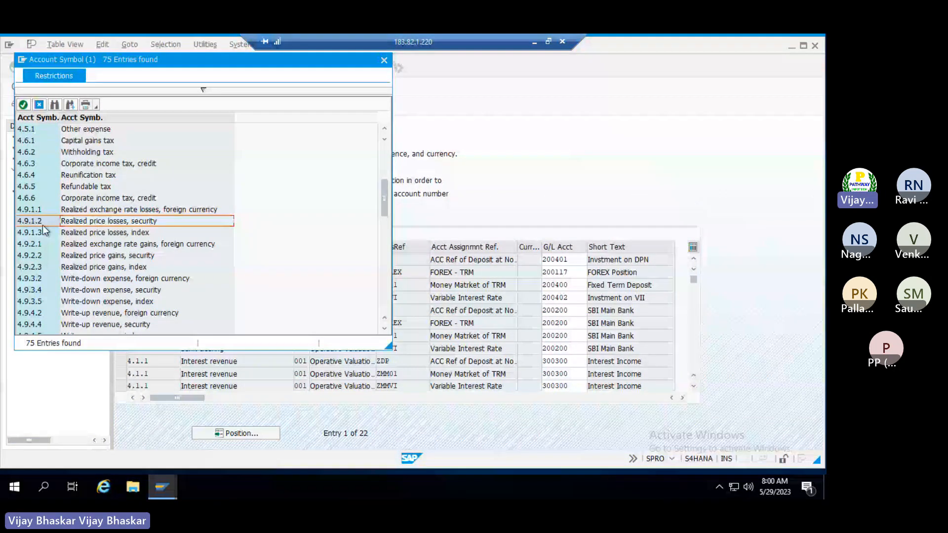
# Locate 4.1.4 Dividend revenue in the SAP Account Symbol list
pyautogui.scroll(3, 46, 203)
pyautogui.click(46, 203)
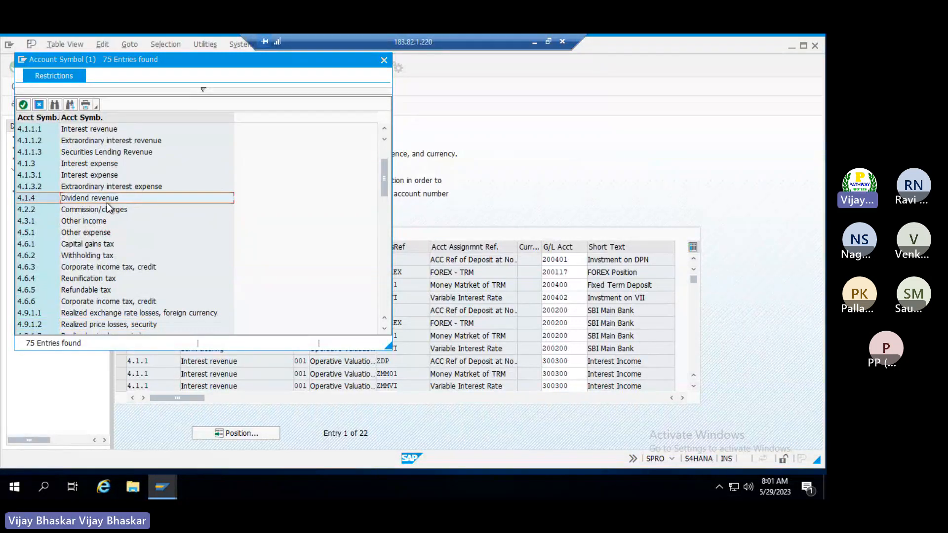
# Enter symbol 4.1.4, right-aligned, in C817 beside Dividend Income Cr
pyautogui.click(534, 45)
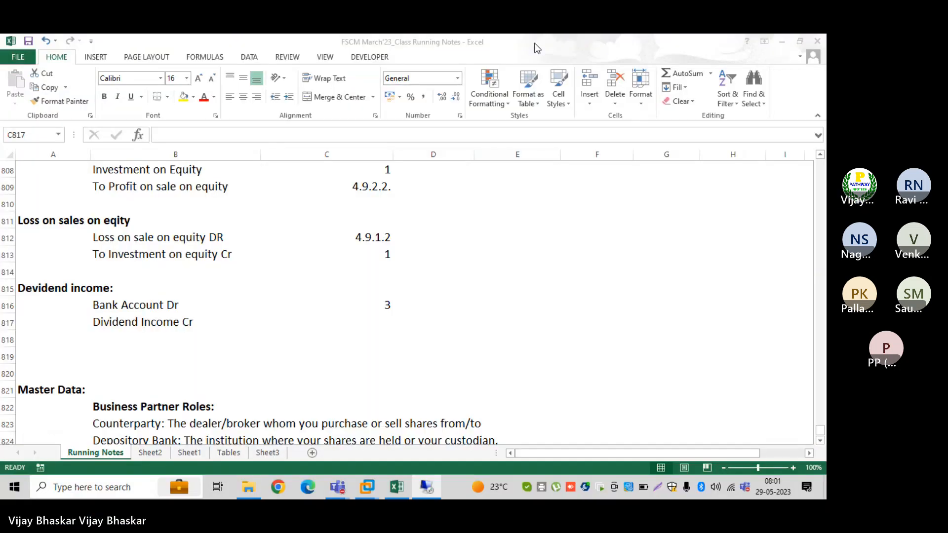
pyautogui.write('4.')
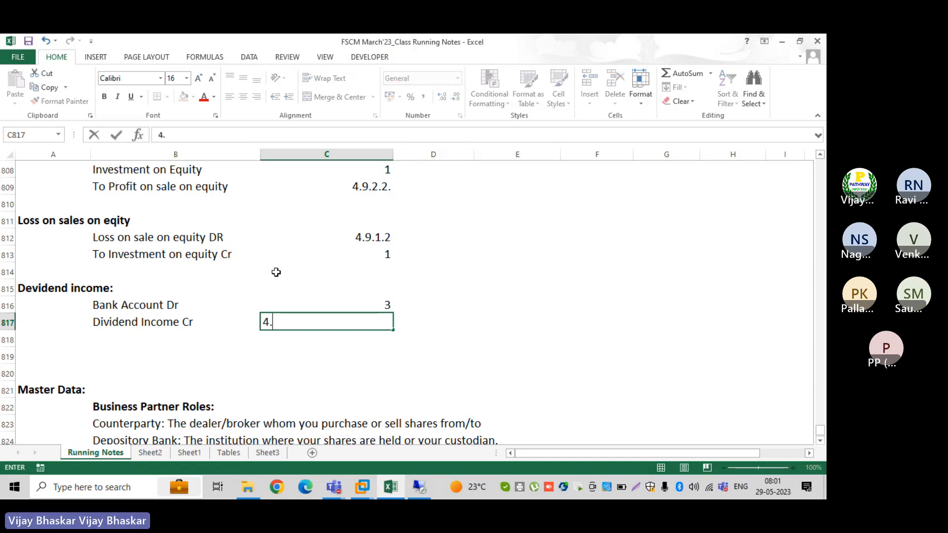
pyautogui.write('1.4')
pyautogui.press('Return')
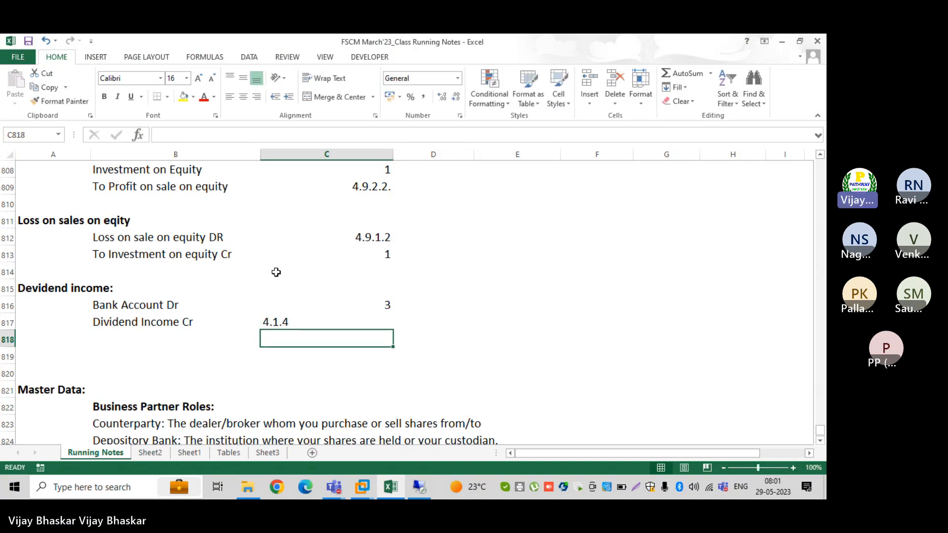
pyautogui.press('Up')
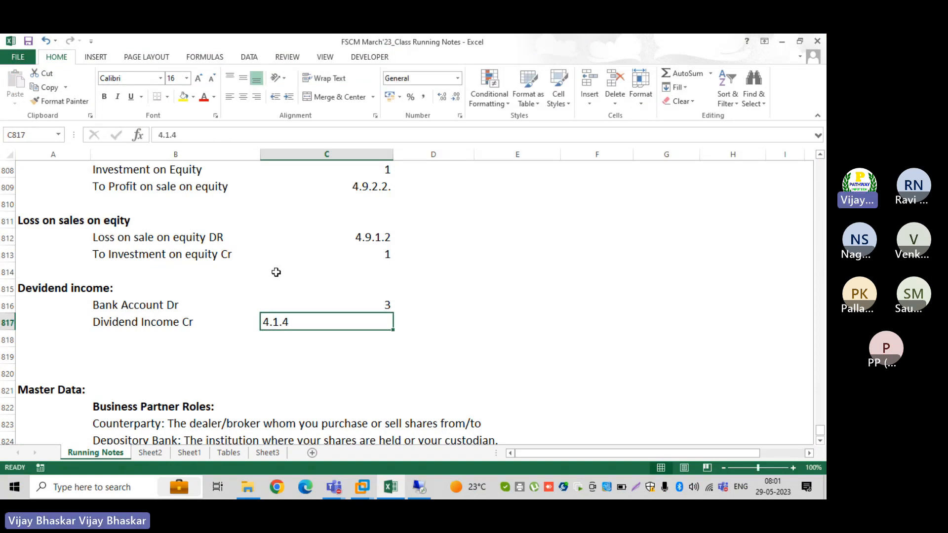
pyautogui.click(257, 96)
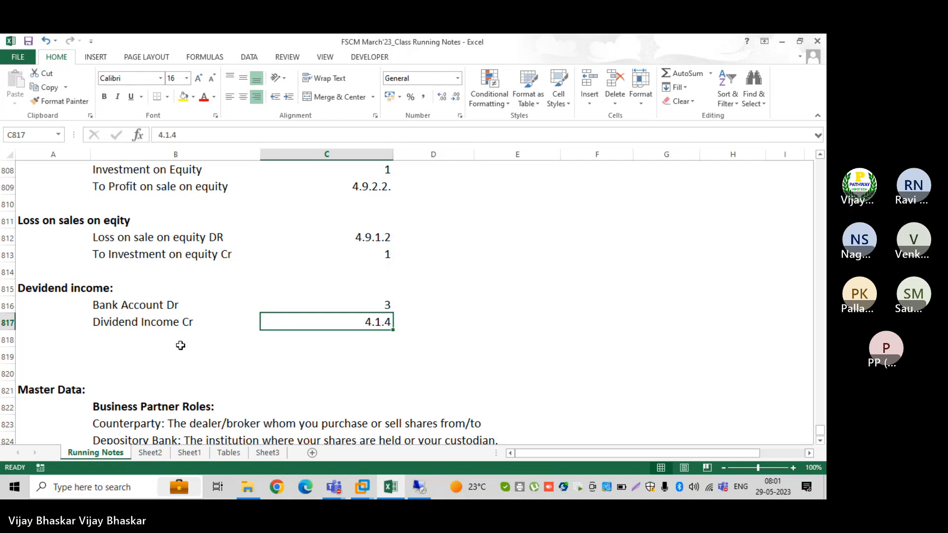
pyautogui.scroll(5, 203, 328)
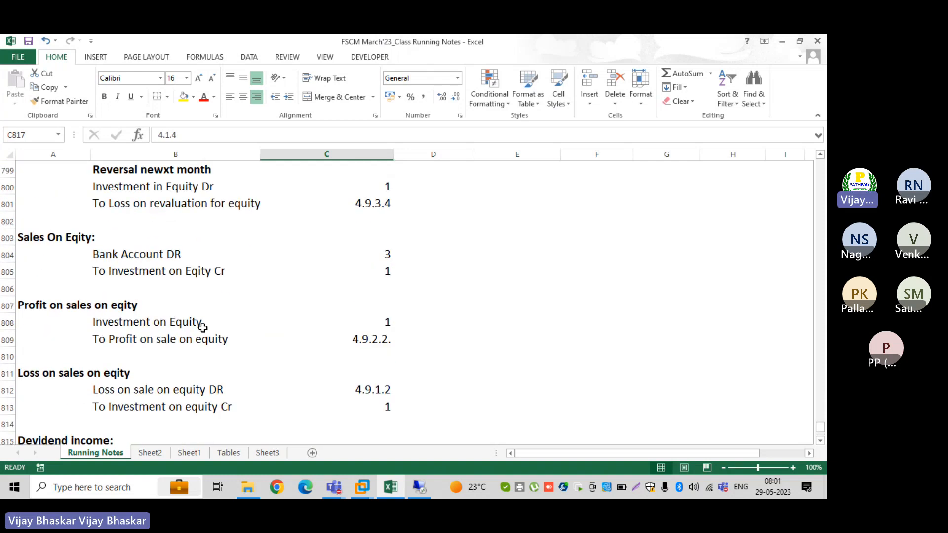
pyautogui.scroll(2, 203, 328)
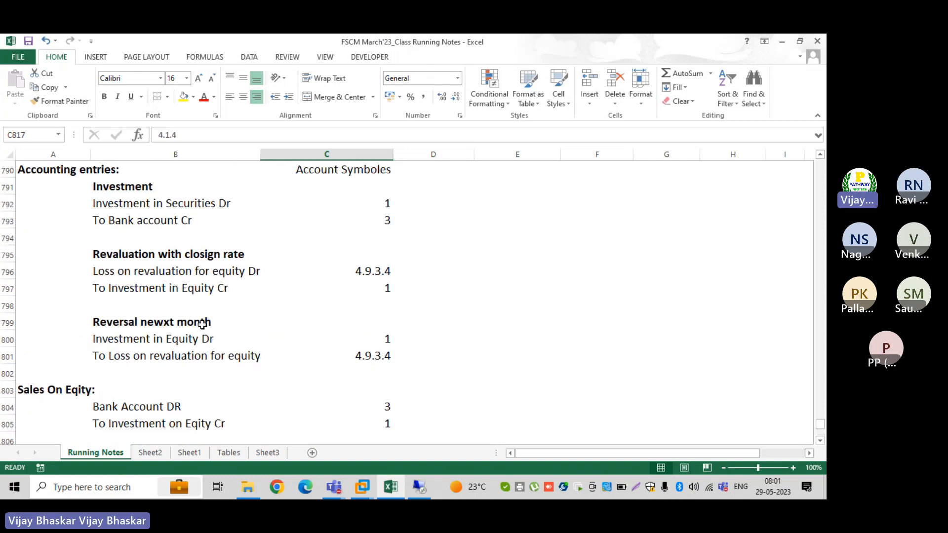
pyautogui.scroll(1, 202, 324)
pyautogui.scroll(1, 202, 325)
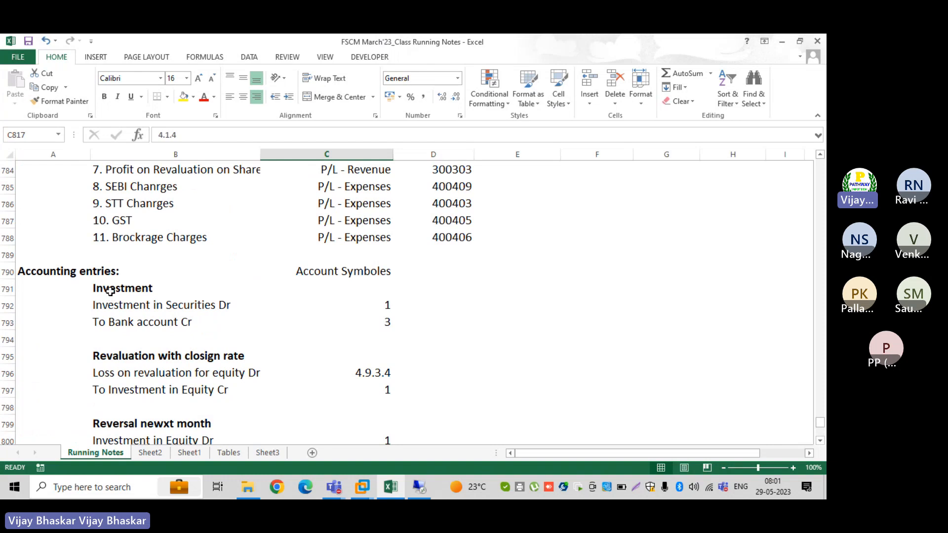
pyautogui.scroll(-1, 110, 292)
pyautogui.scroll(-3, 109, 293)
pyautogui.scroll(-3, 110, 291)
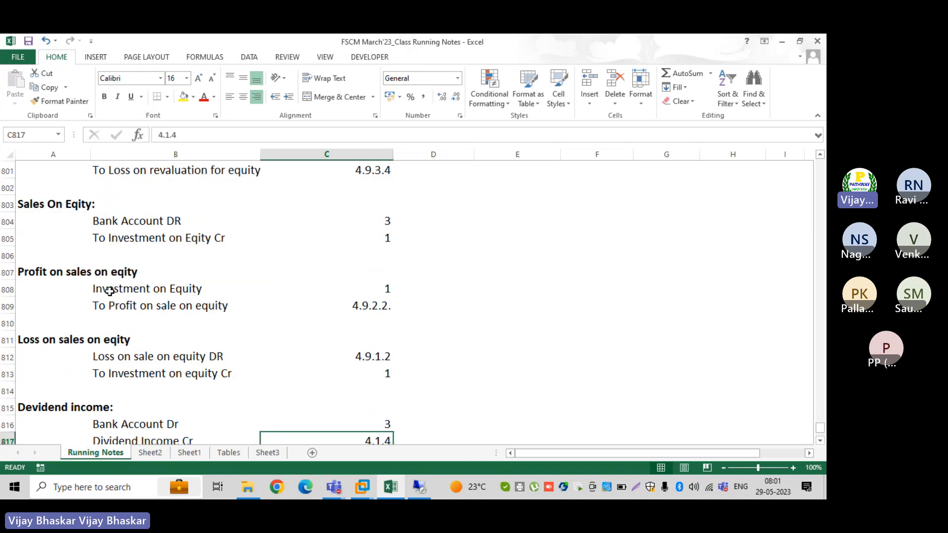
pyautogui.scroll(-2, 110, 292)
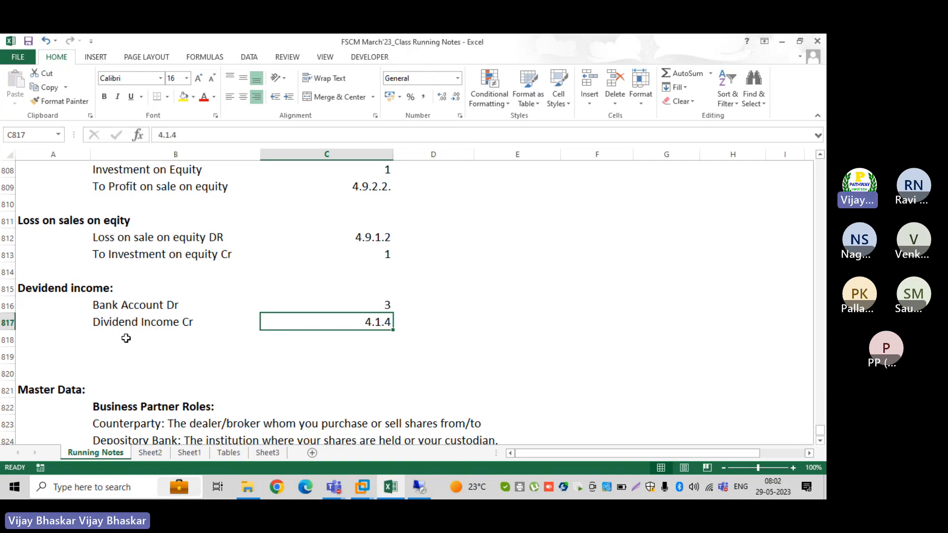
pyautogui.scroll(10, 126, 337)
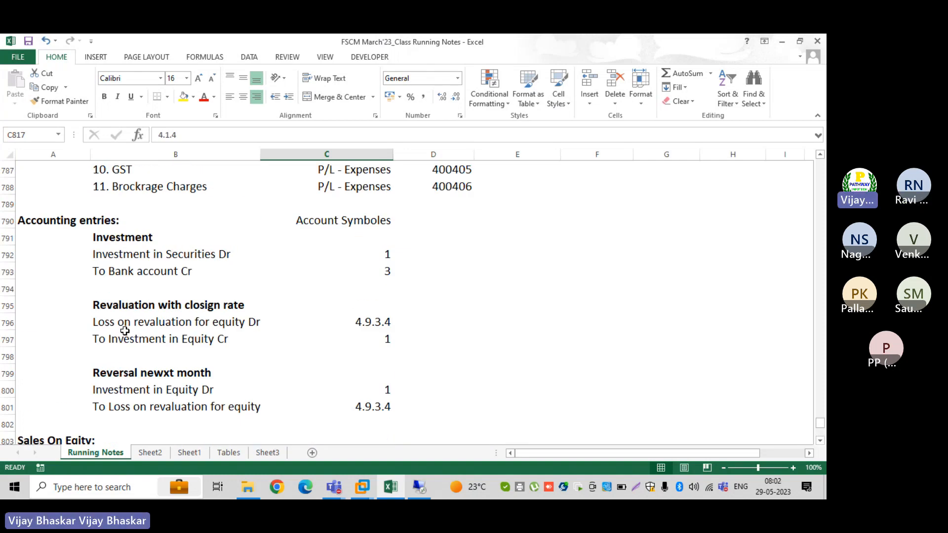
pyautogui.scroll(-9, 125, 331)
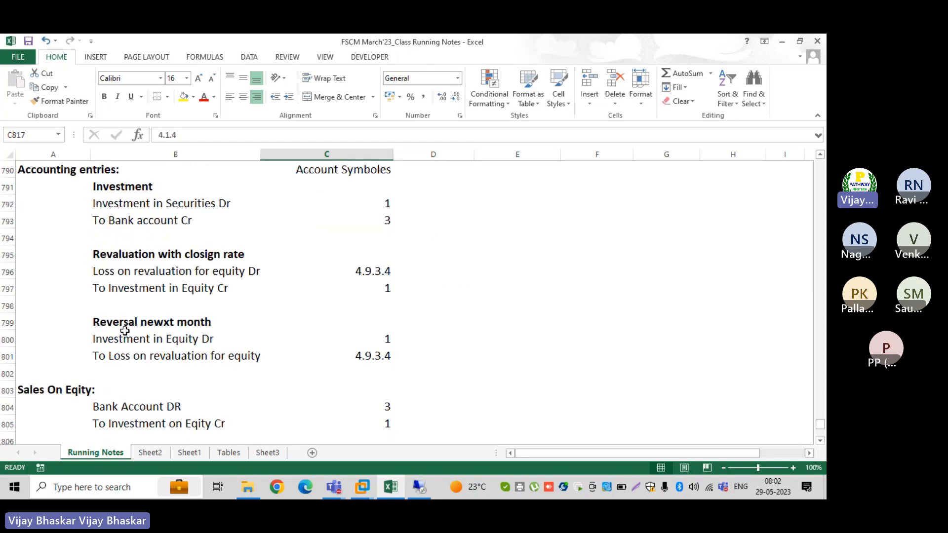
pyautogui.scroll(-1, 125, 330)
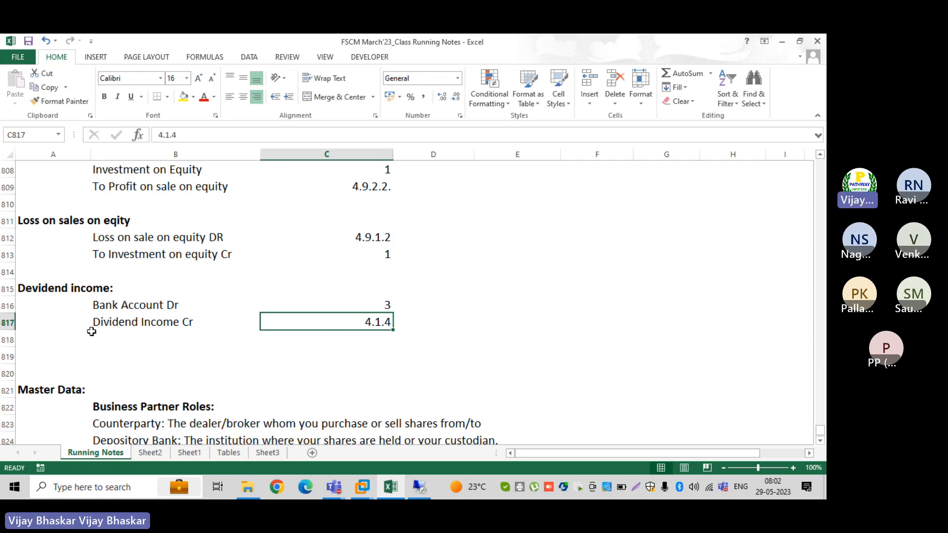
pyautogui.scroll(-2, 92, 331)
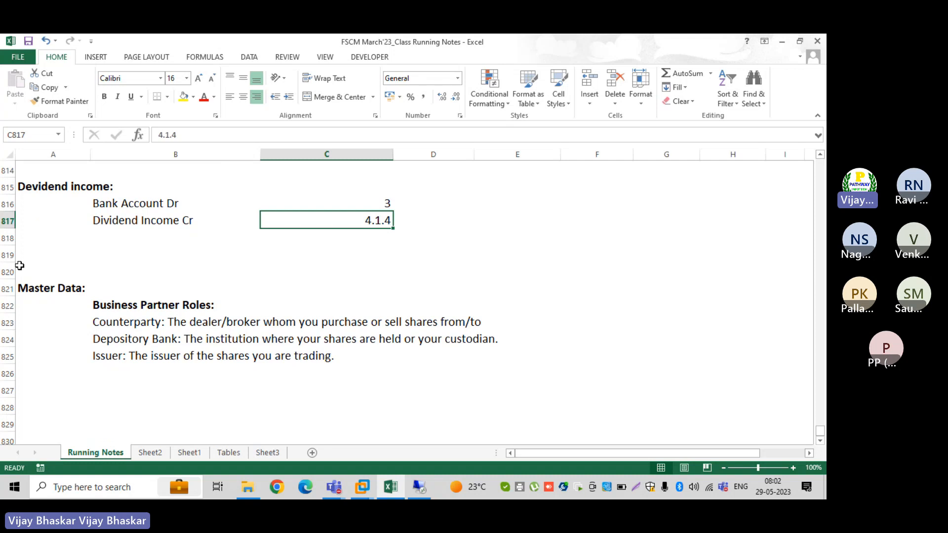
# Delete blank rows 819–820 so Master Data directly follows the dividend income entry
pyautogui.moveTo(6, 255); pyautogui.dragTo(6, 272)
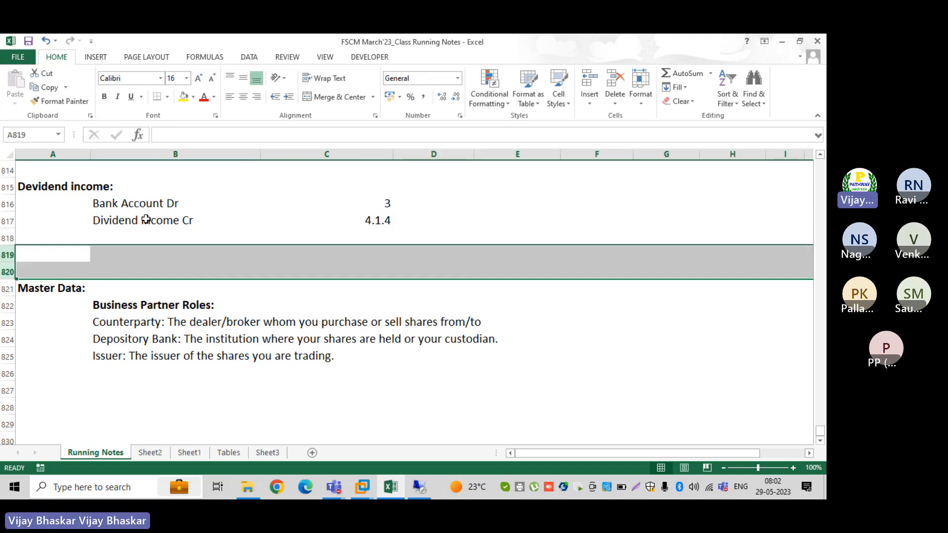
pyautogui.hotkey('ctrl', '-')
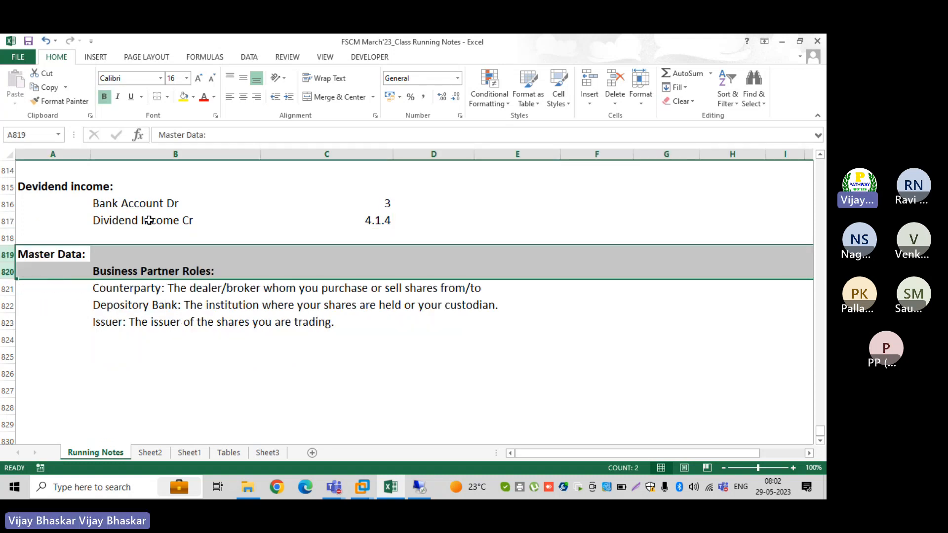
pyautogui.click(64, 357)
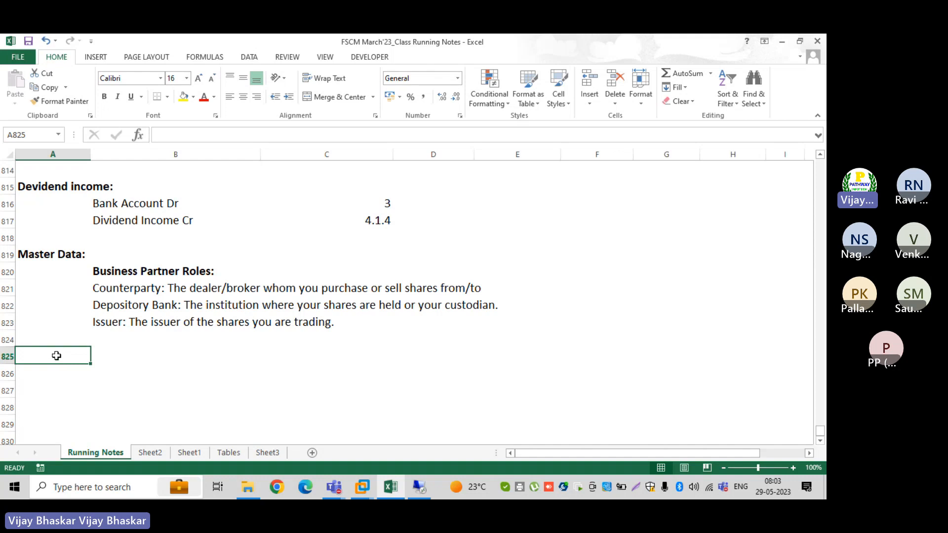
pyautogui.scroll(3, 375, 399)
pyautogui.scroll(6, 374, 399)
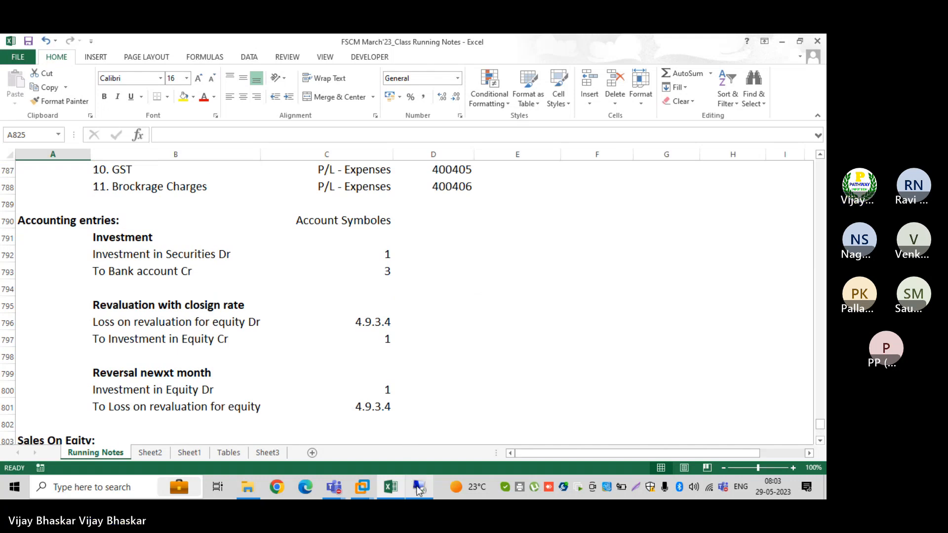
pyautogui.moveTo(419, 489)
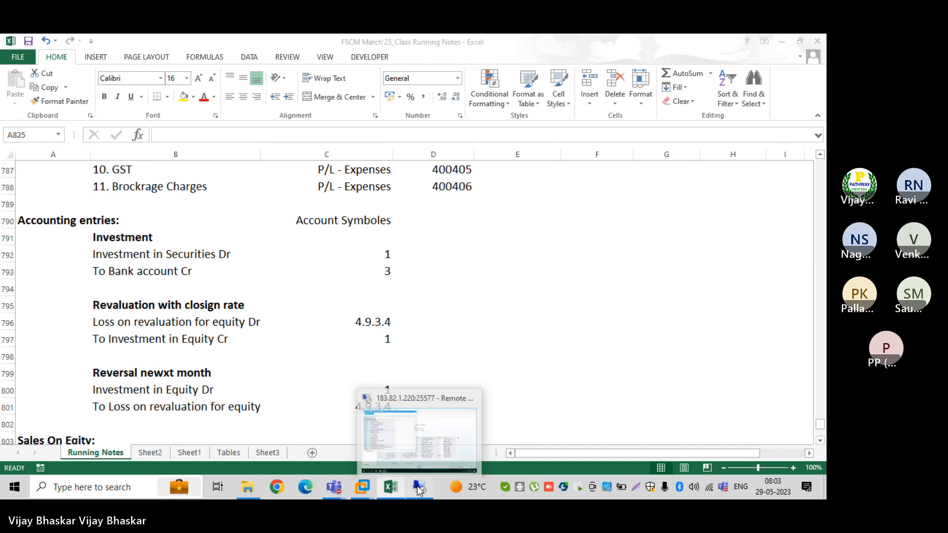
pyautogui.click(419, 488)
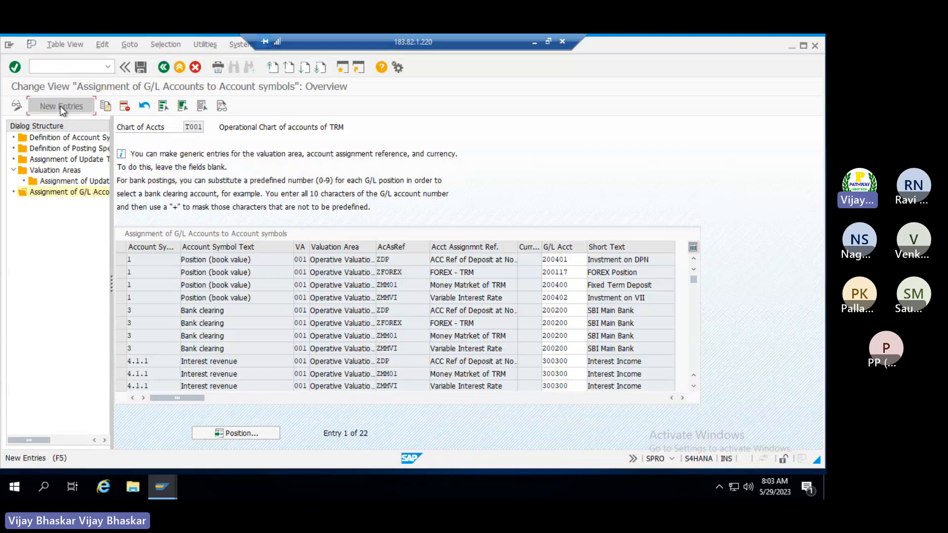
pyautogui.click(60, 106)
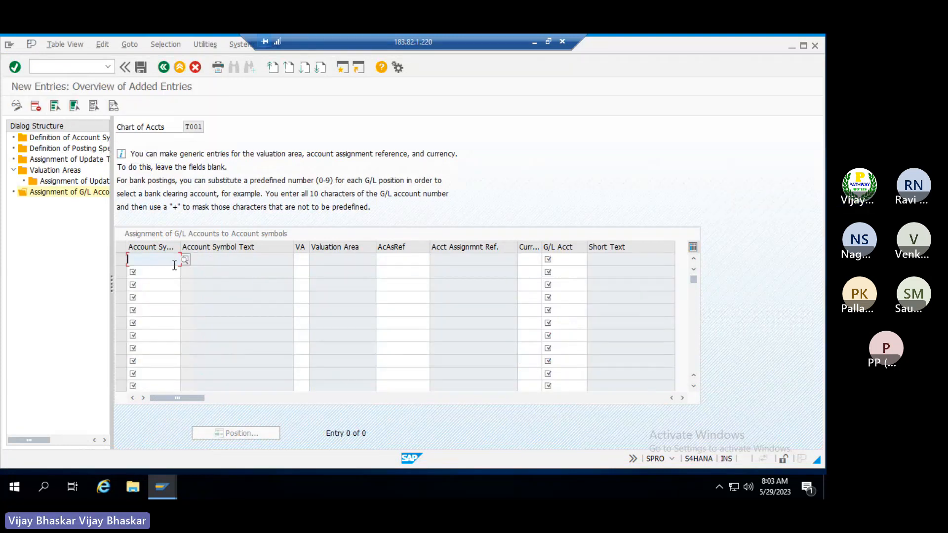
pyautogui.write('1')
pyautogui.press('Tab')
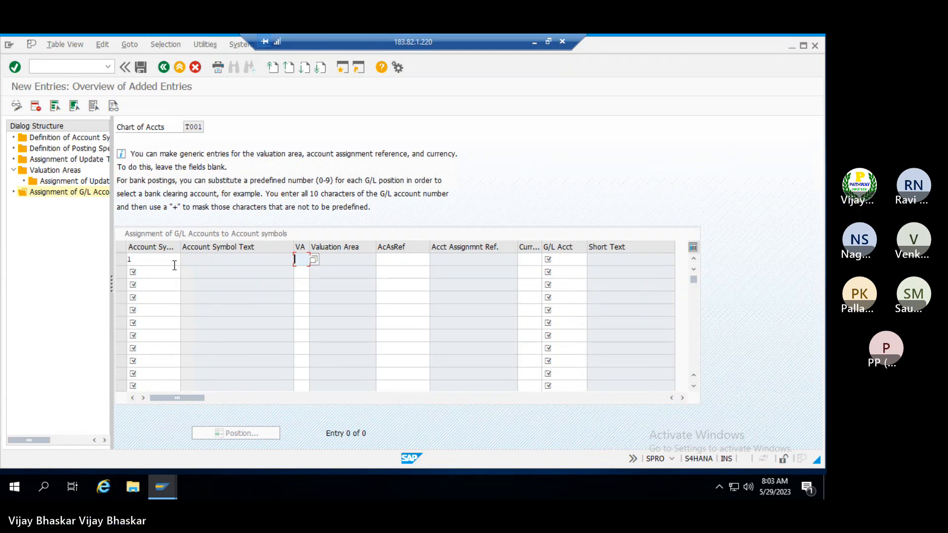
pyautogui.press('F4')
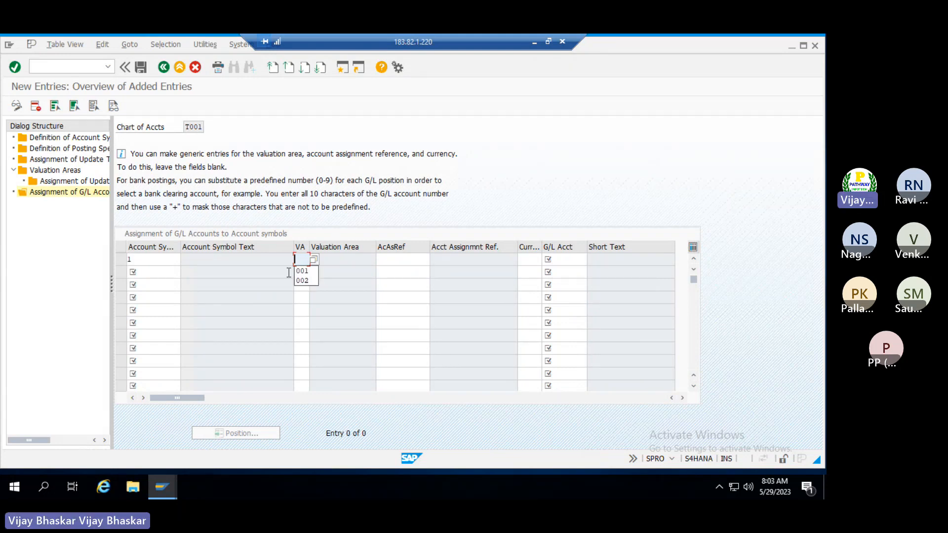
pyautogui.click(302, 271)
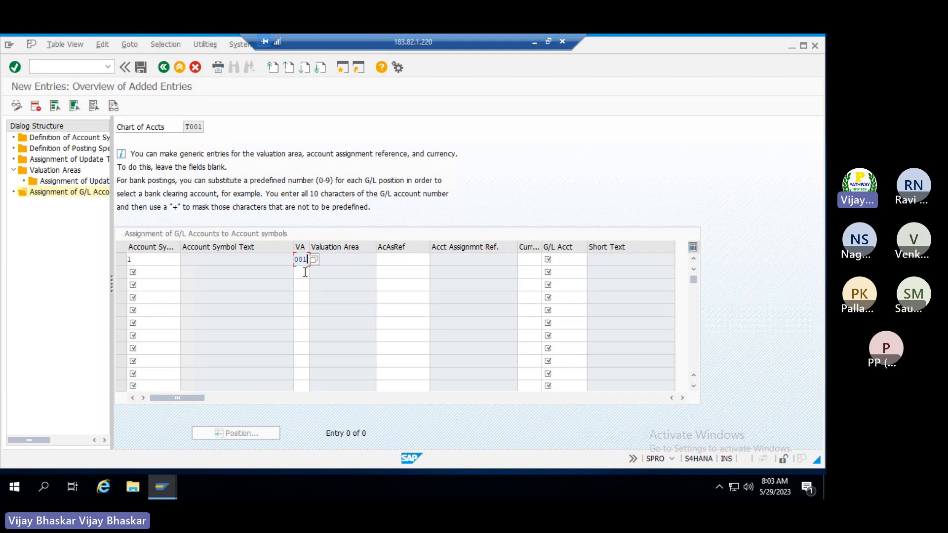
pyautogui.click(406, 261)
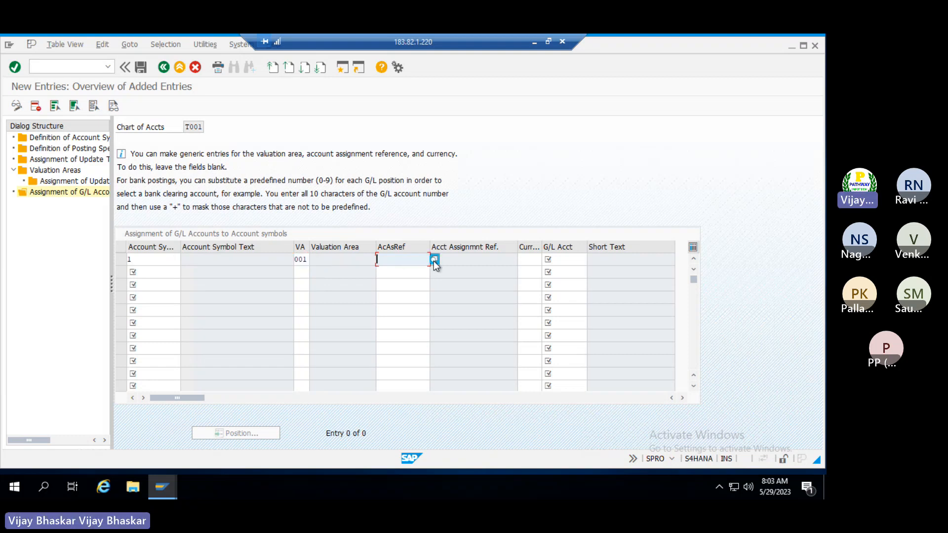
pyautogui.click(434, 260)
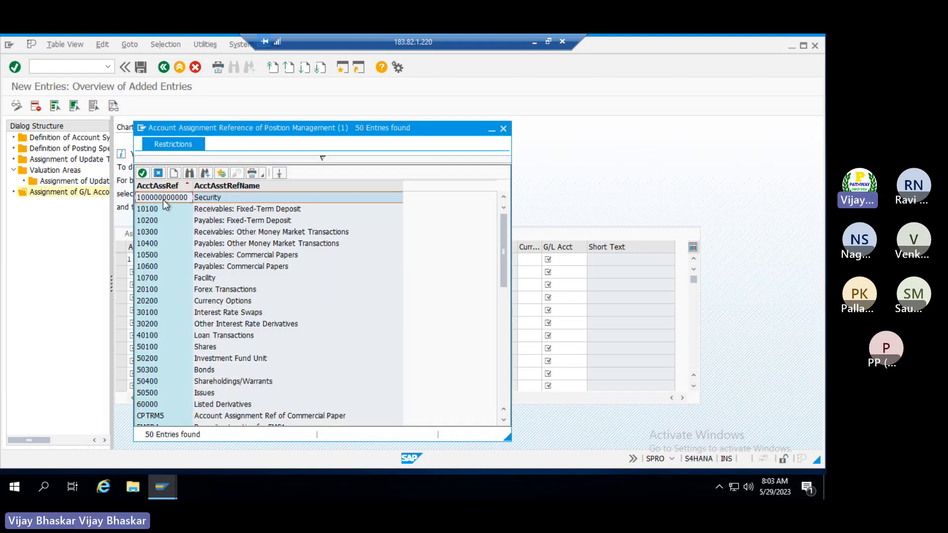
pyautogui.doubleClick(162, 197)
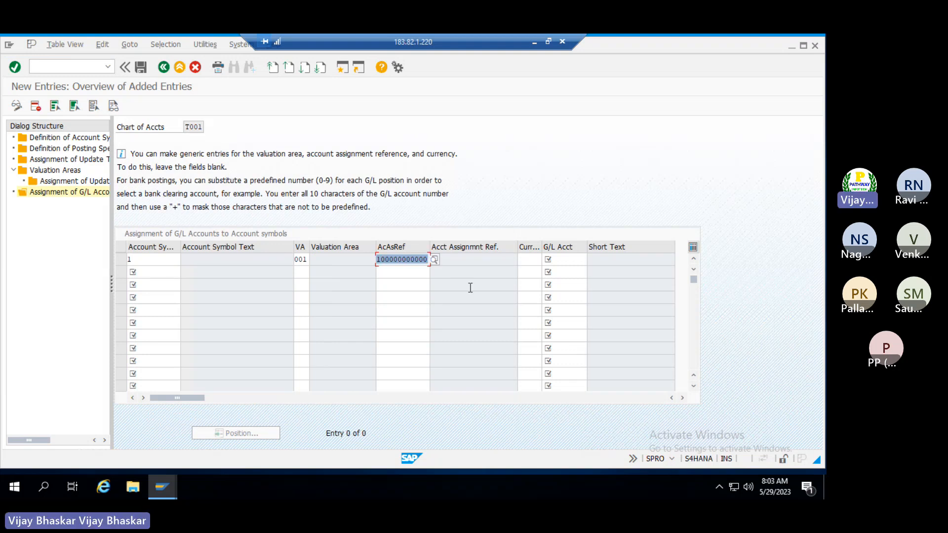
pyautogui.click(548, 259)
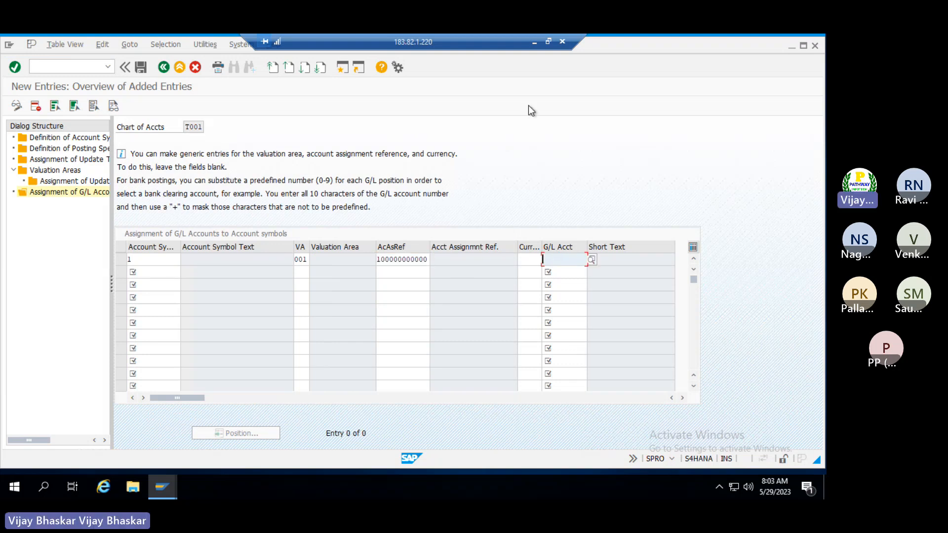
# Copy Investment on shares G/L number 200403 from the notes into the first row's G/L account
pyautogui.click(533, 42)
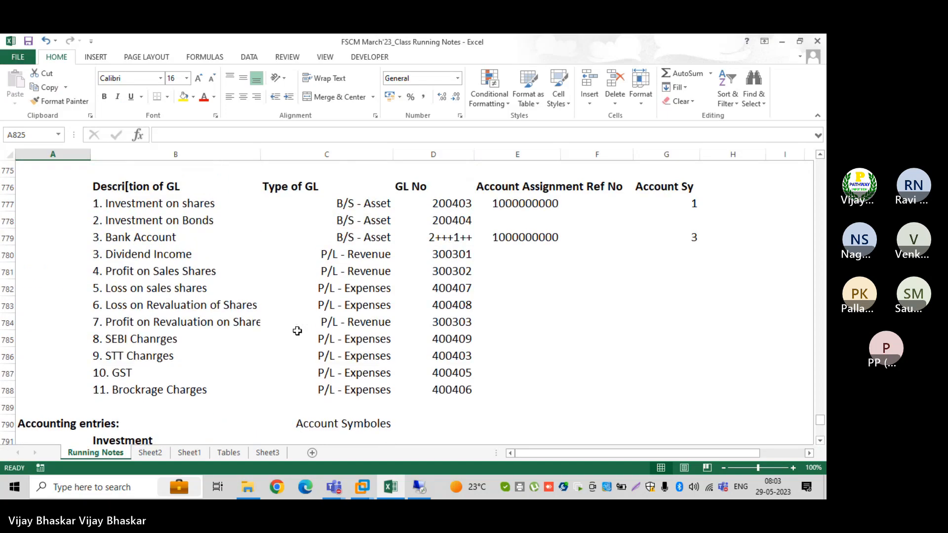
pyautogui.scroll(1, 353, 304)
pyautogui.doubleClick(432, 252)
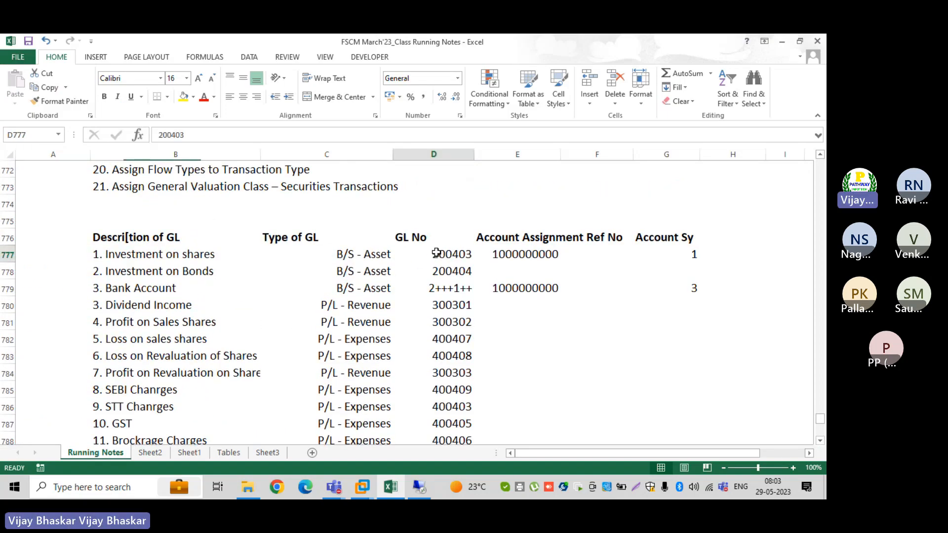
pyautogui.moveTo(432, 253); pyautogui.dragTo(470, 254)
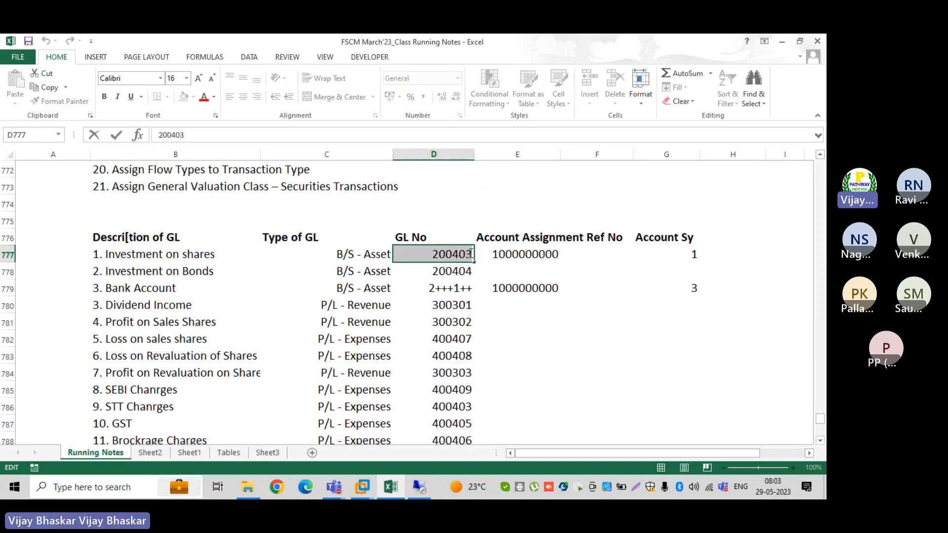
pyautogui.hotkey('ctrl', 'c')
pyautogui.hotkey('alt', 'Tab')
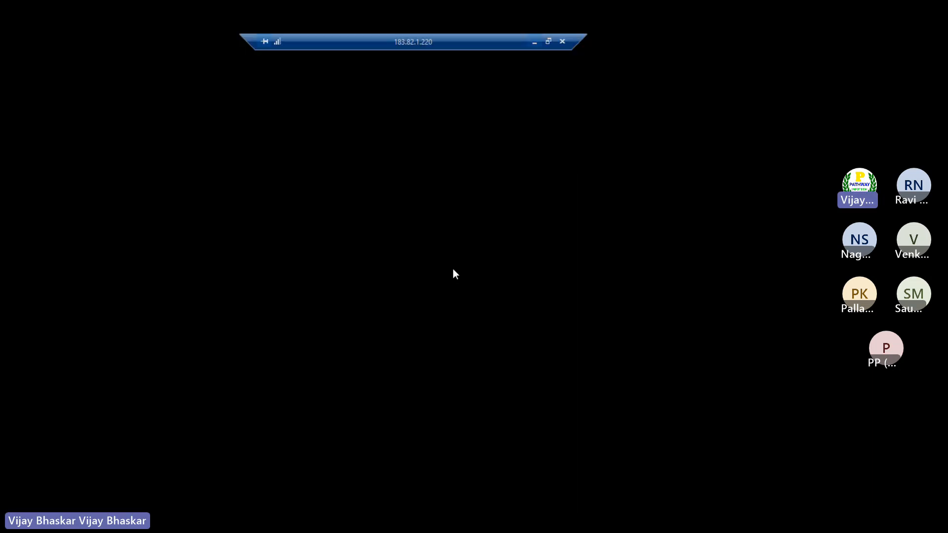
pyautogui.hotkey('ctrl', 'v')
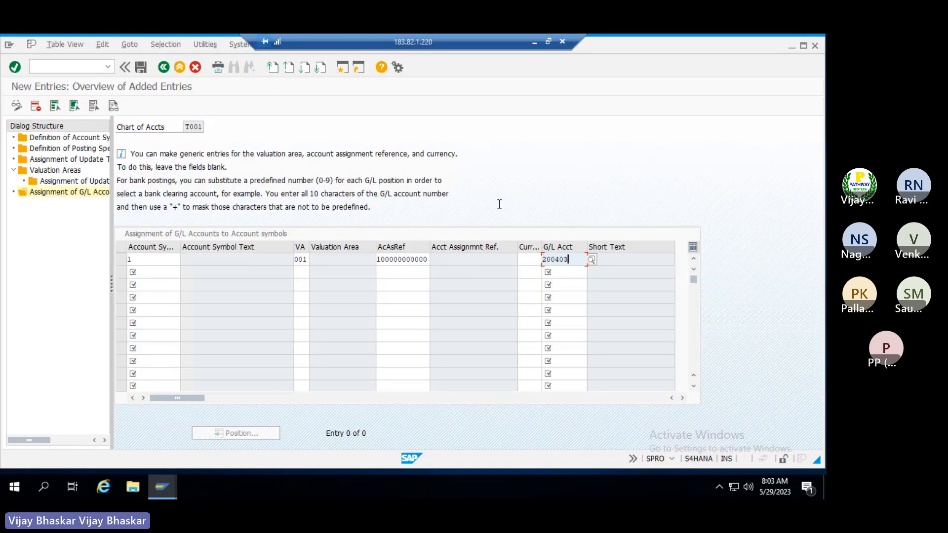
# Move to the second row's account symbol and check the Bank Account row in the notes
pyautogui.click(547, 42)
pyautogui.click(152, 264)
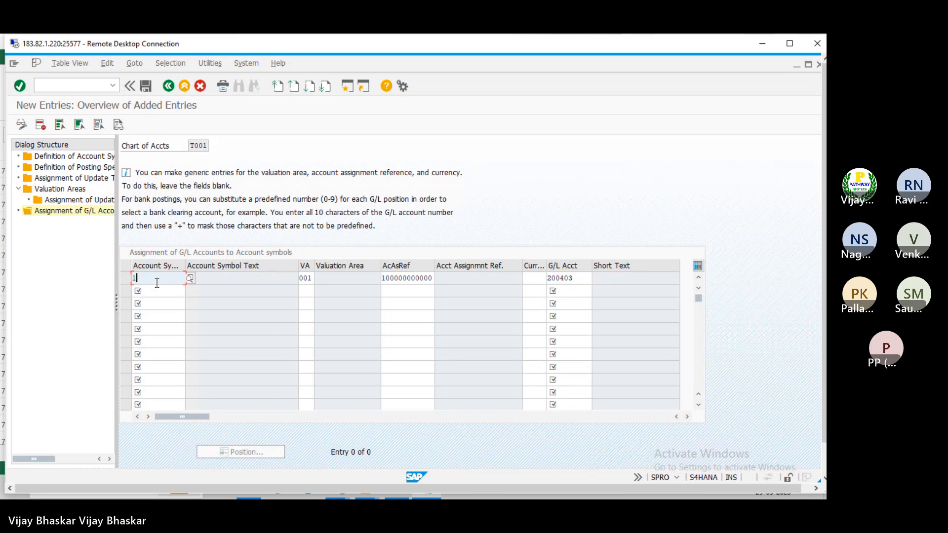
pyautogui.click(158, 292)
pyautogui.hotkey('alt', 'Tab')
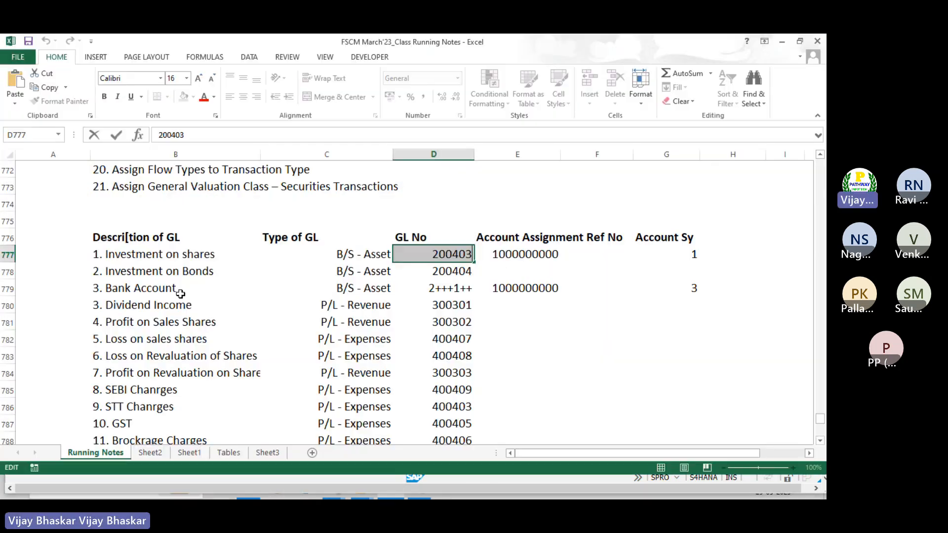
pyautogui.click(526, 318)
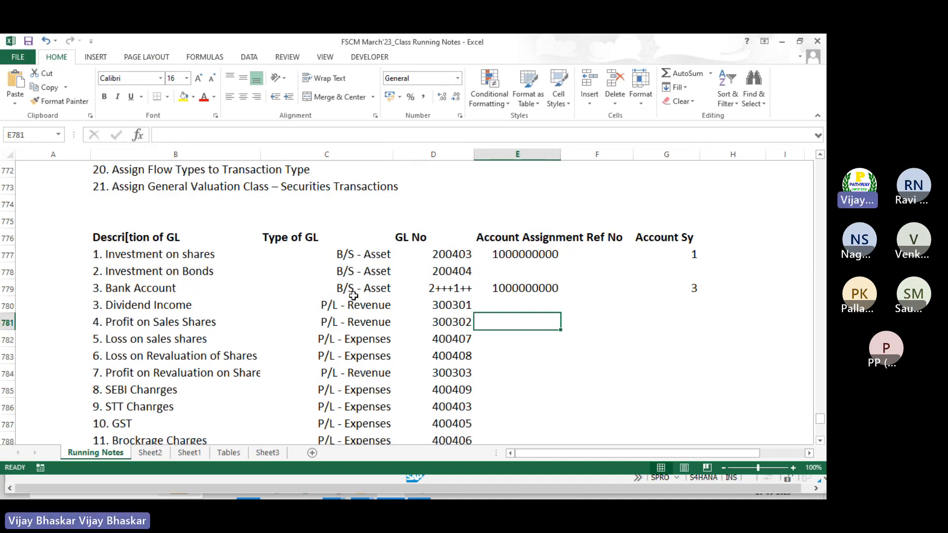
pyautogui.click(103, 289)
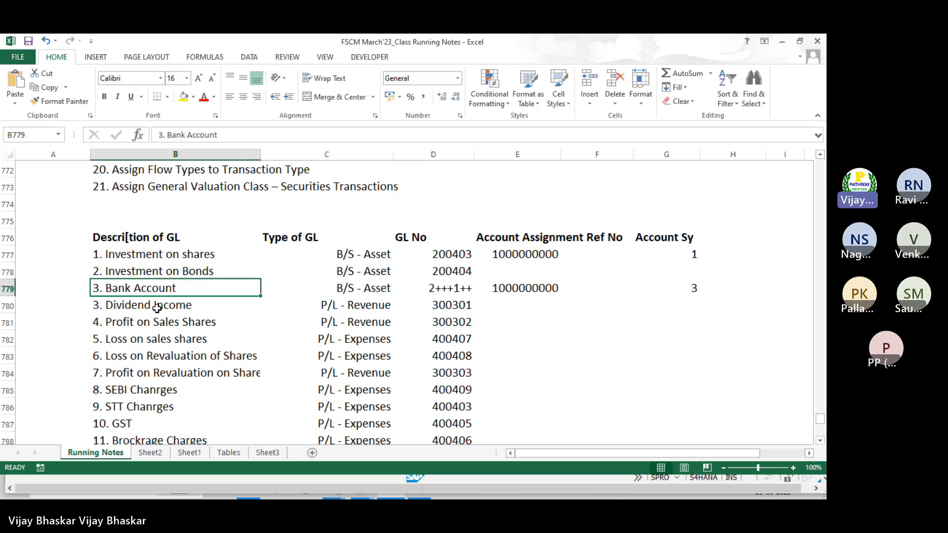
pyautogui.hotkey('alt', 'Tab')
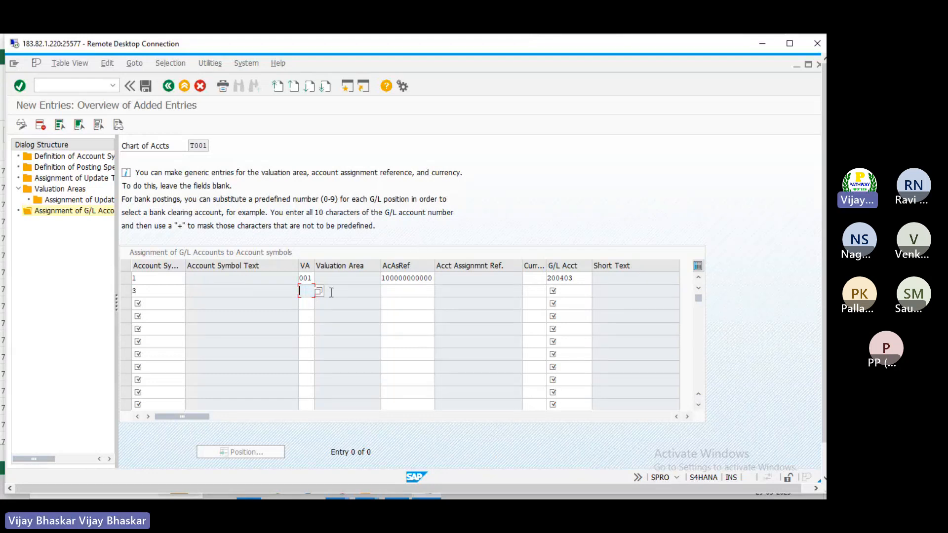
pyautogui.press('BackSpace')
pyautogui.press('Down')
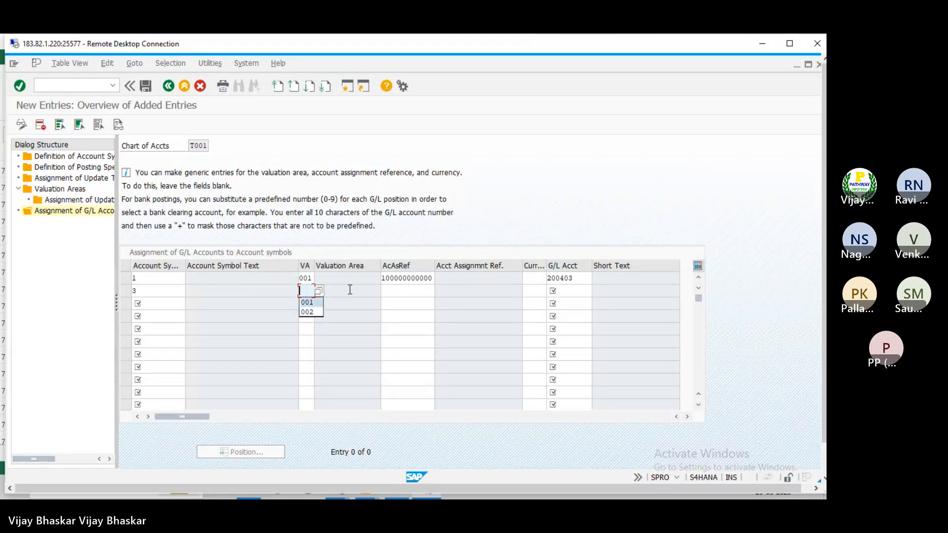
pyautogui.press('Return')
pyautogui.press('Tab')
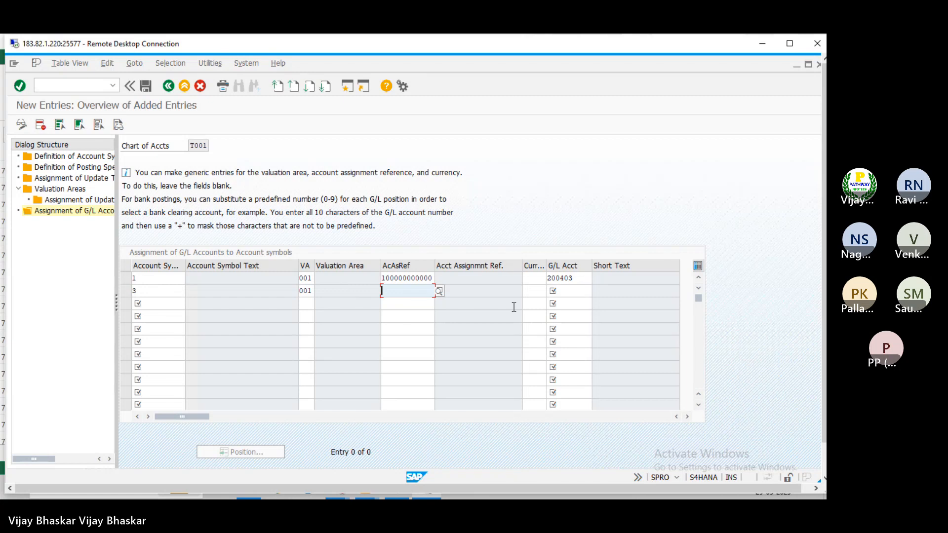
pyautogui.click(439, 291)
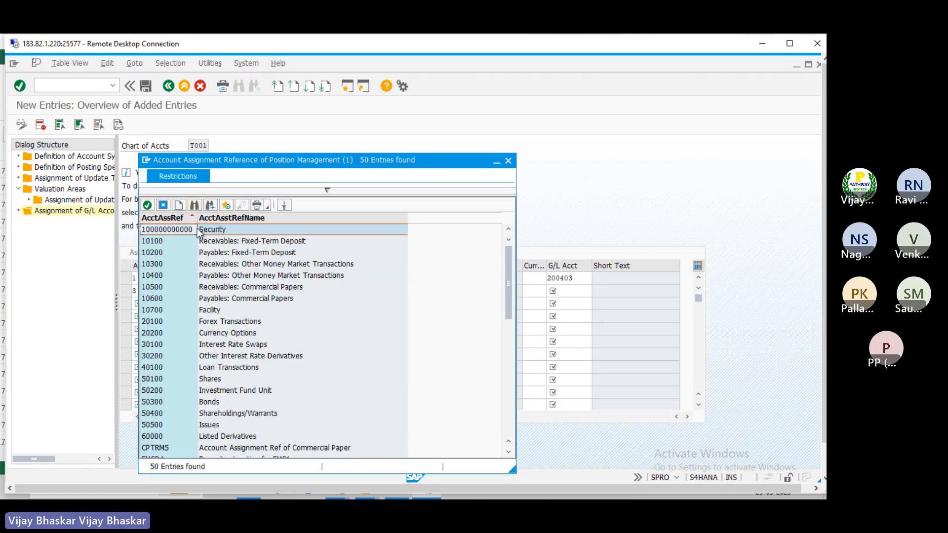
pyautogui.doubleClick(173, 232)
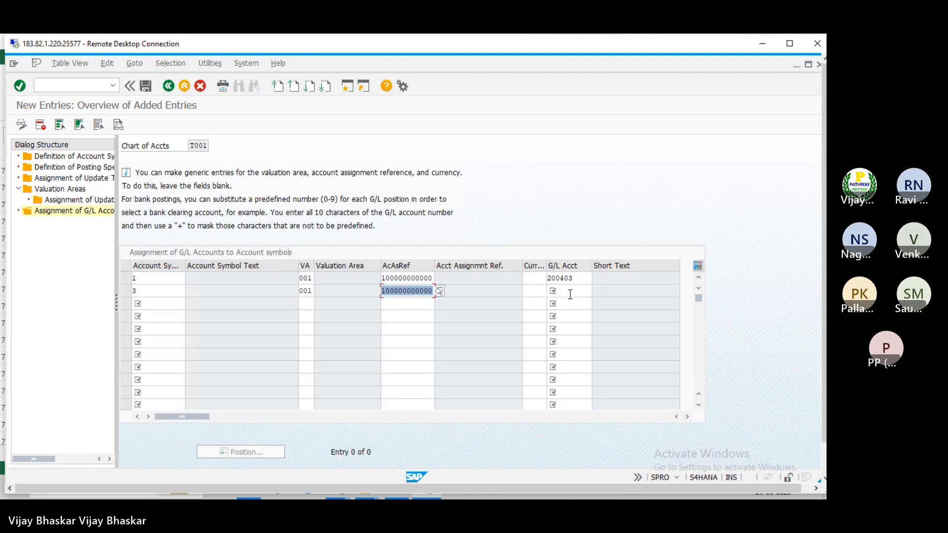
# Look up SBI Main Bank G/L account 200200 for company code TRM and enter it
pyautogui.click(568, 292)
pyautogui.click(596, 293)
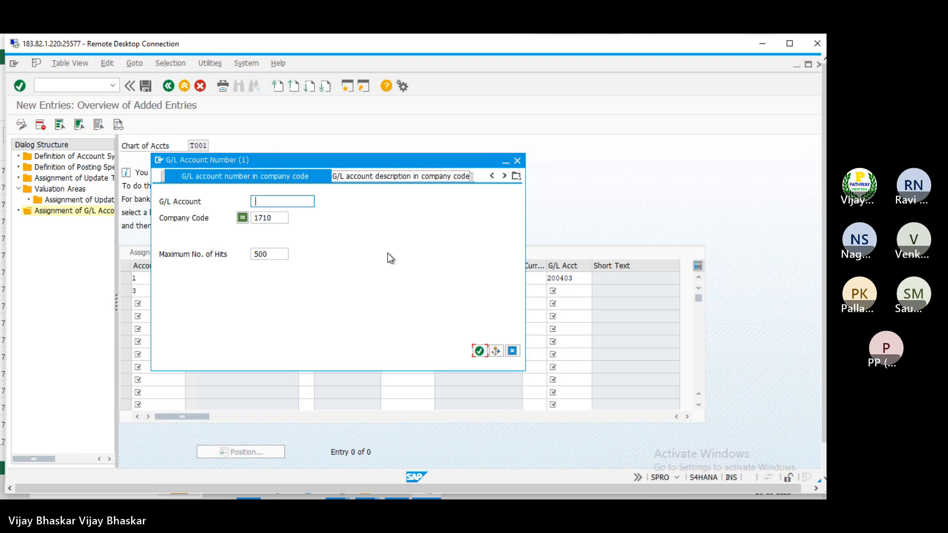
pyautogui.press('Tab')
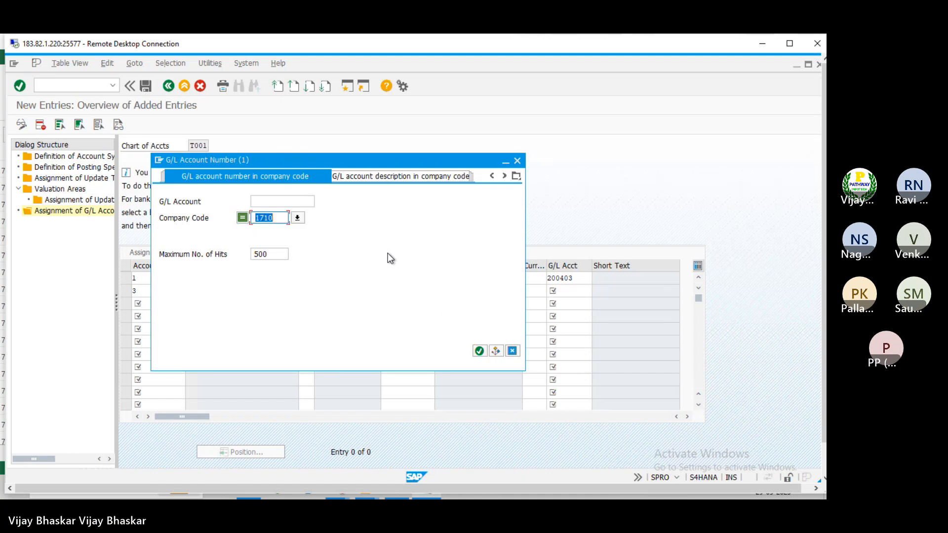
pyautogui.write('TRM')
pyautogui.press('Return')
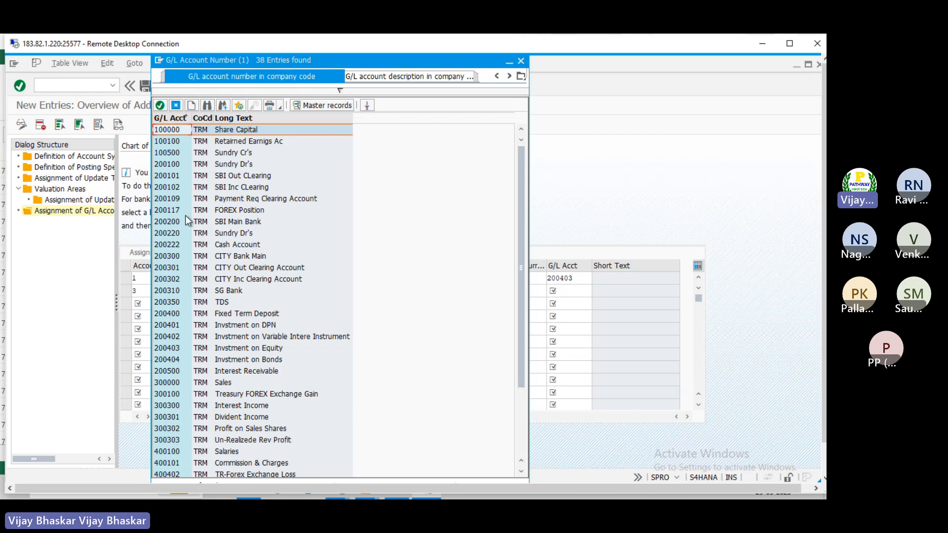
pyautogui.click(173, 222)
pyautogui.doubleClick(173, 222)
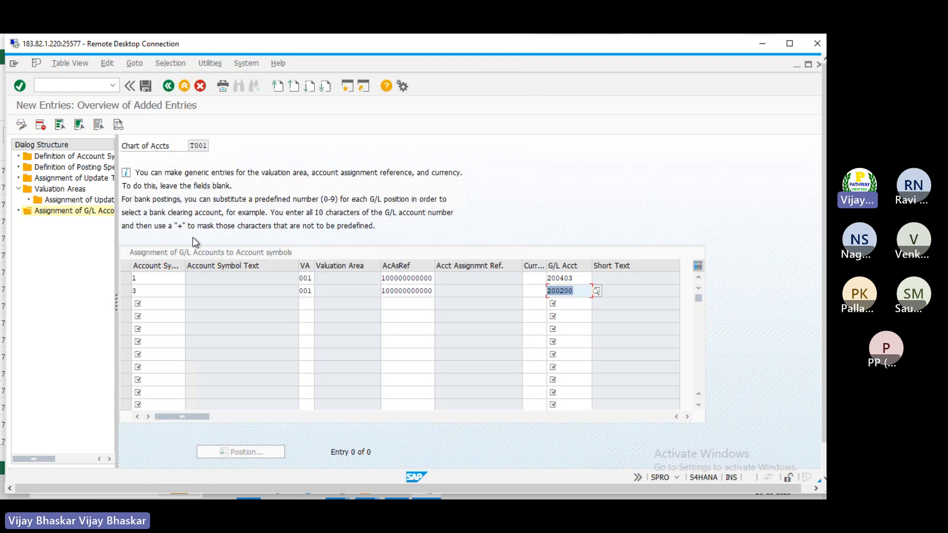
# Change the row's G/L account to the mask 2002+0
pyautogui.click(578, 289)
pyautogui.press('BackSpace')
pyautogui.press('BackSpace')
pyautogui.write('++')
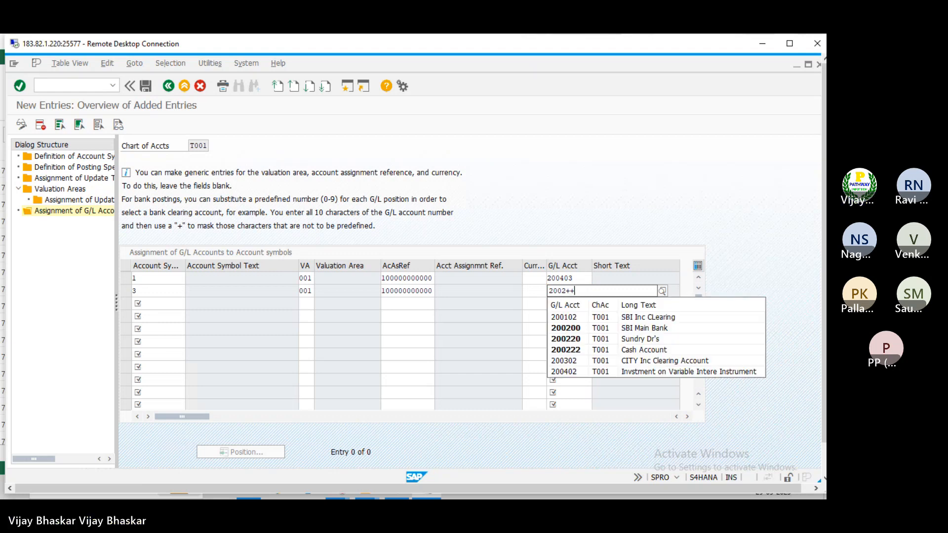
pyautogui.press('Return')
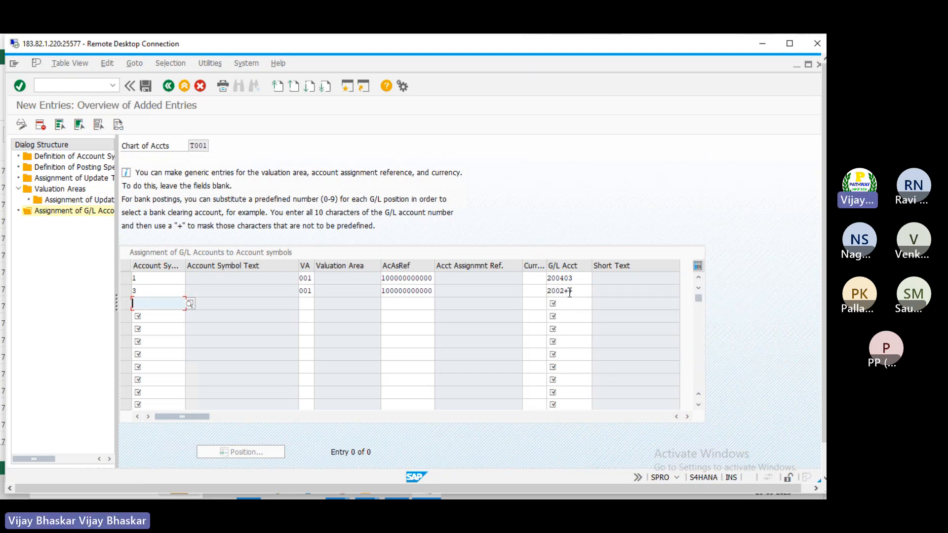
pyautogui.click(574, 291)
pyautogui.press('BackSpace')
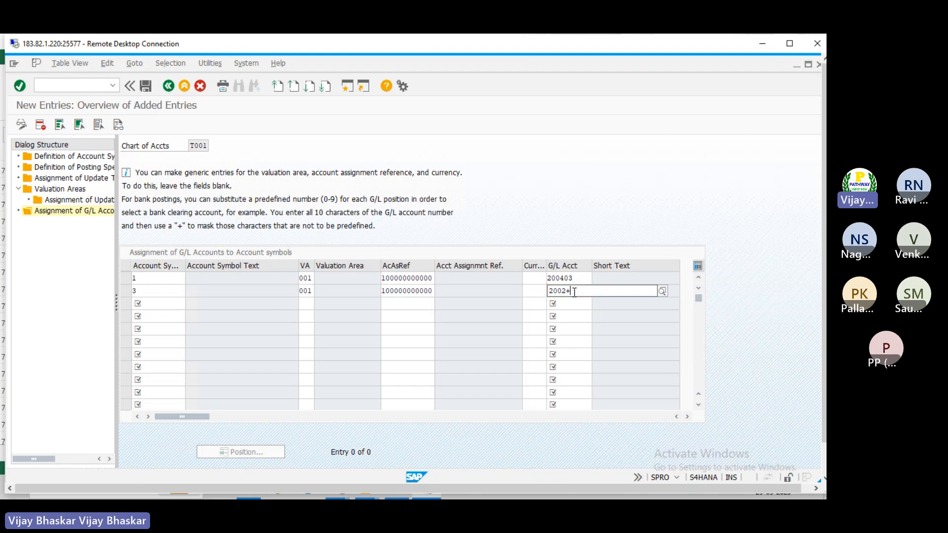
pyautogui.write('0')
pyautogui.press('Tab')
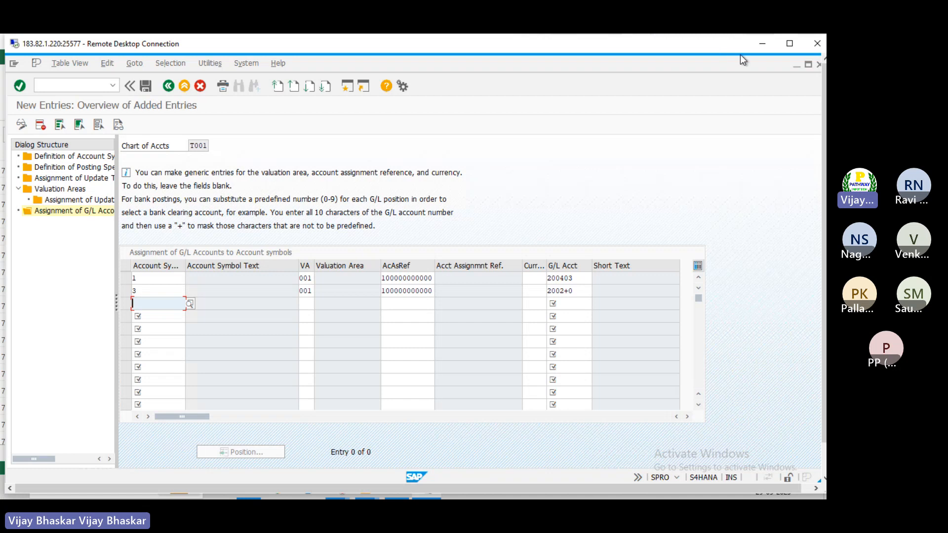
pyautogui.hotkey('alt', 'Tab')
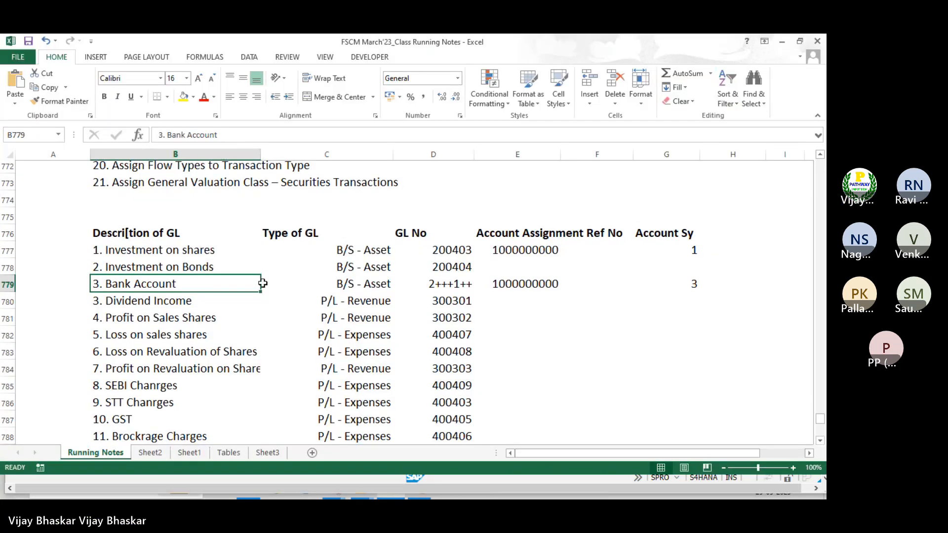
# Scroll the notes to the Accounting entries and check the investment debit's account symbol
pyautogui.scroll(-5, 264, 283)
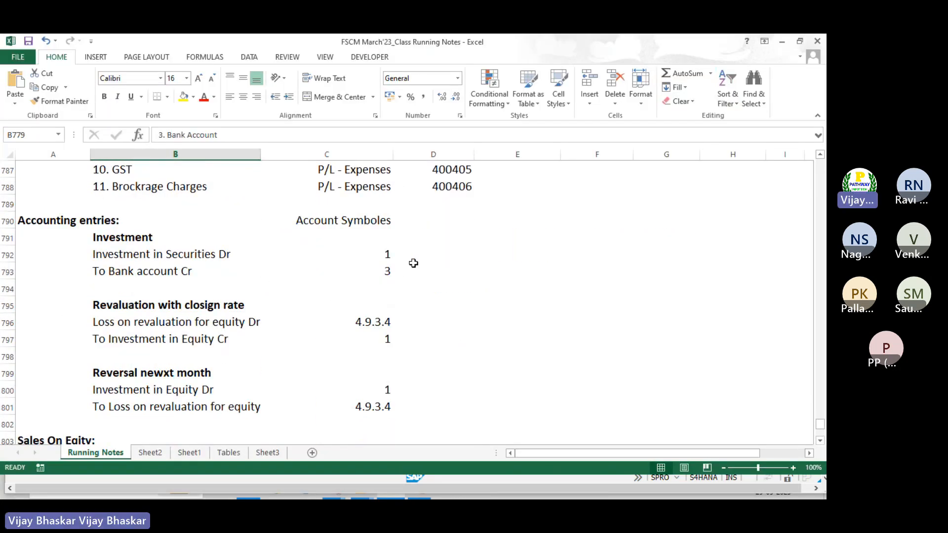
pyautogui.click(390, 261)
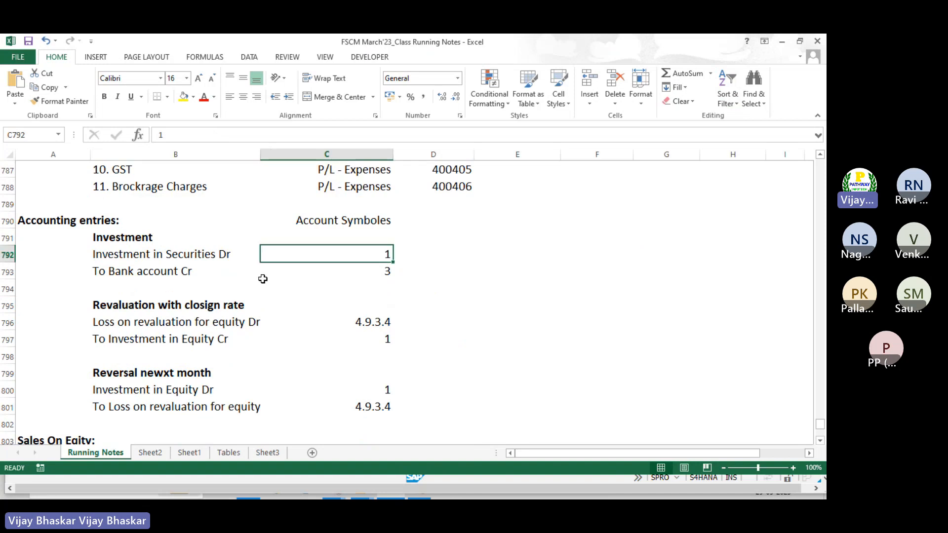
pyautogui.scroll(-2, 262, 277)
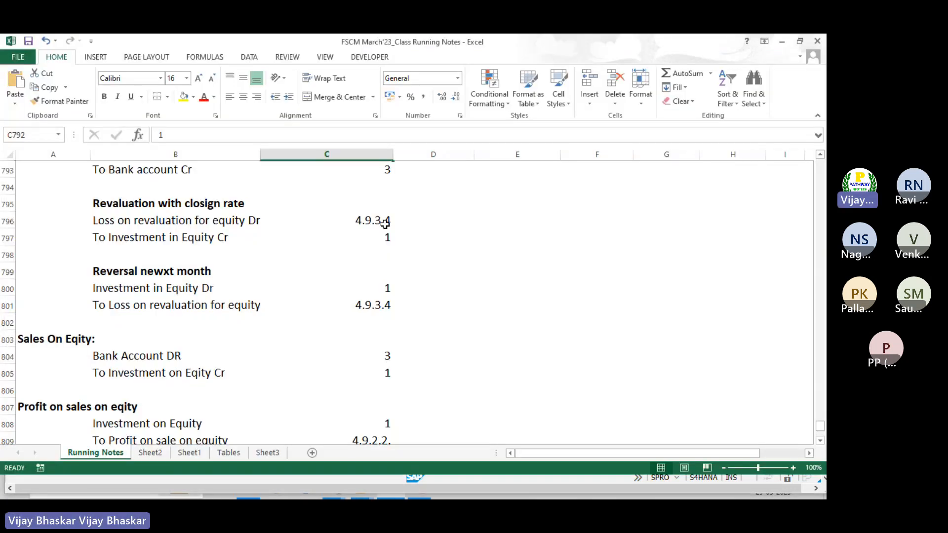
pyautogui.hotkey('alt', 'Tab')
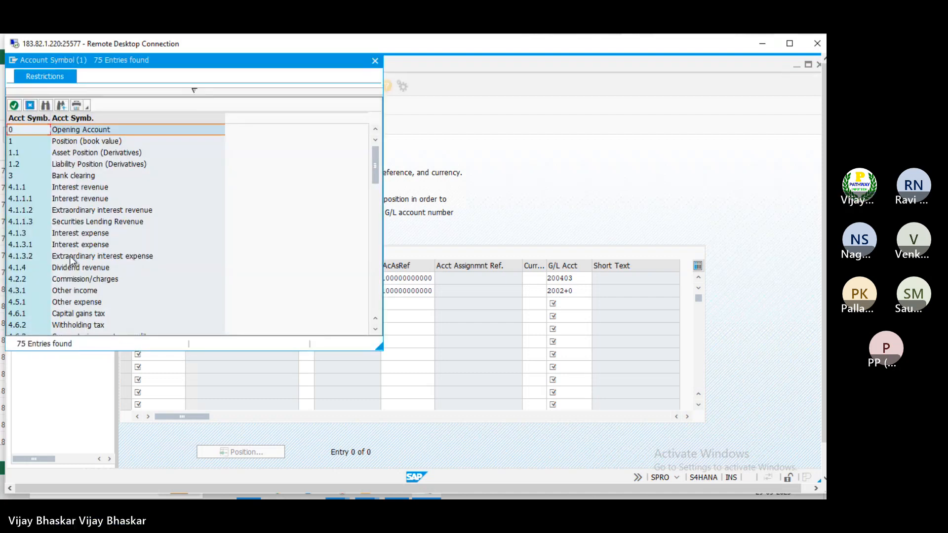
pyautogui.scroll(-2, 69, 257)
pyautogui.scroll(-2, 69, 260)
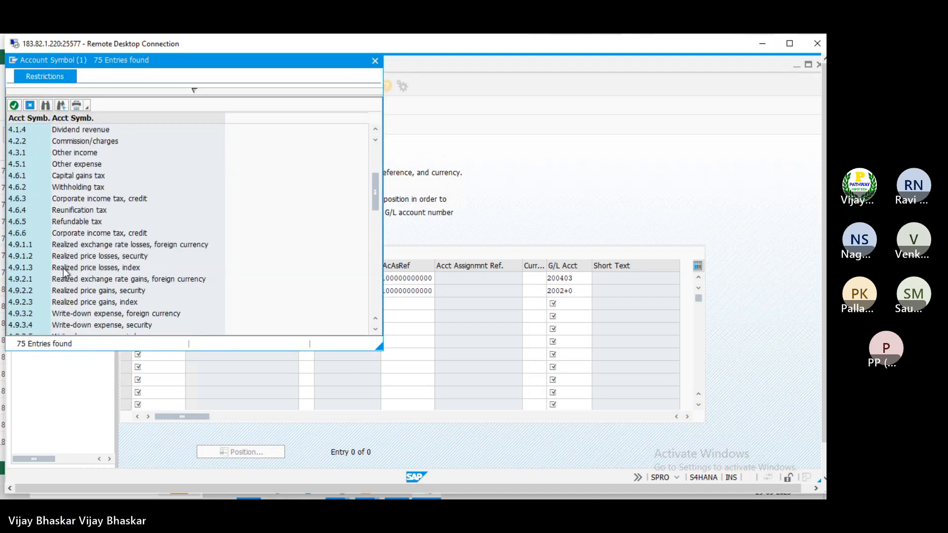
pyautogui.doubleClick(31, 326)
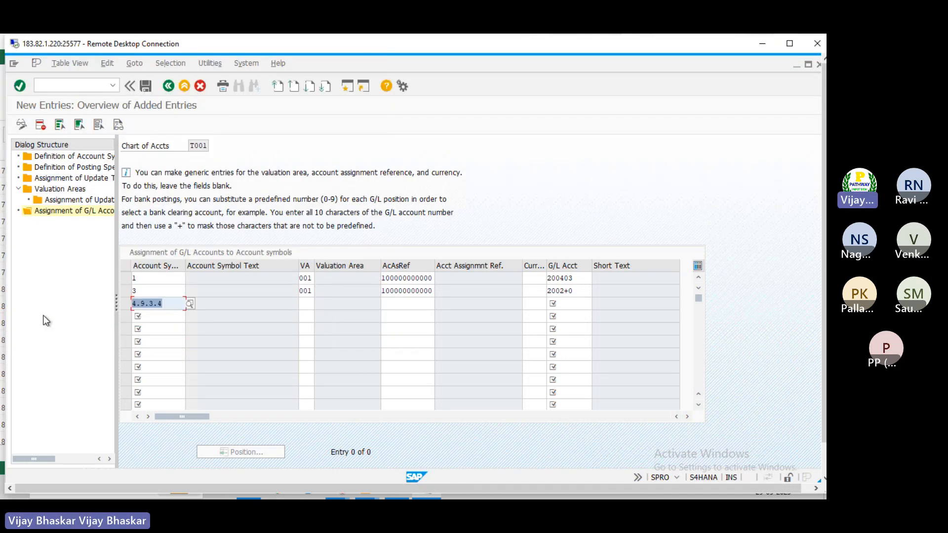
pyautogui.click(306, 303)
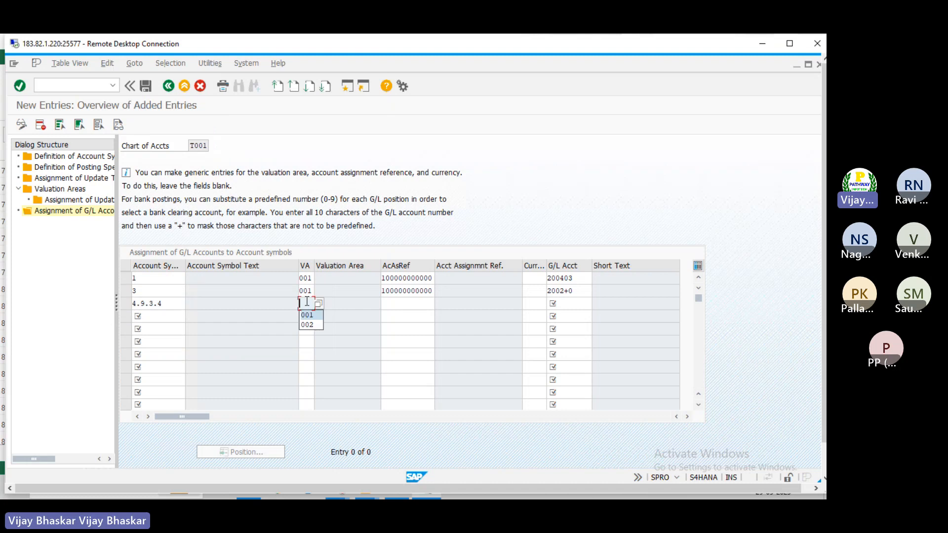
pyautogui.write('001')
pyautogui.press('Tab')
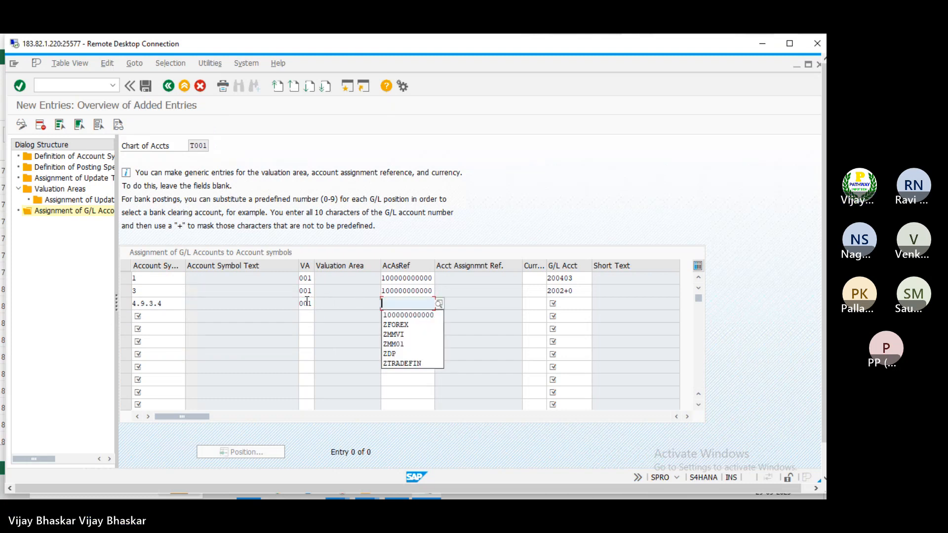
pyautogui.press('Down')
pyautogui.press('Return')
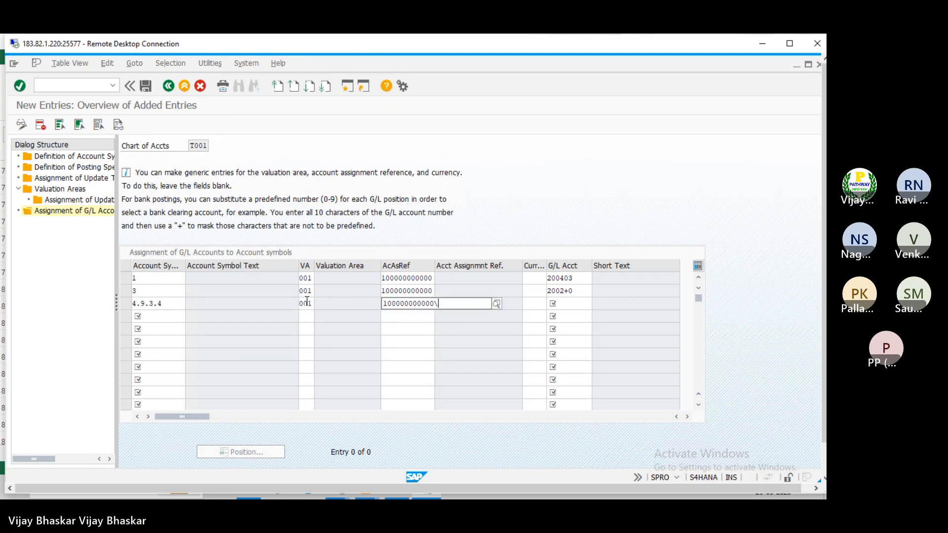
pyautogui.press('Tab')
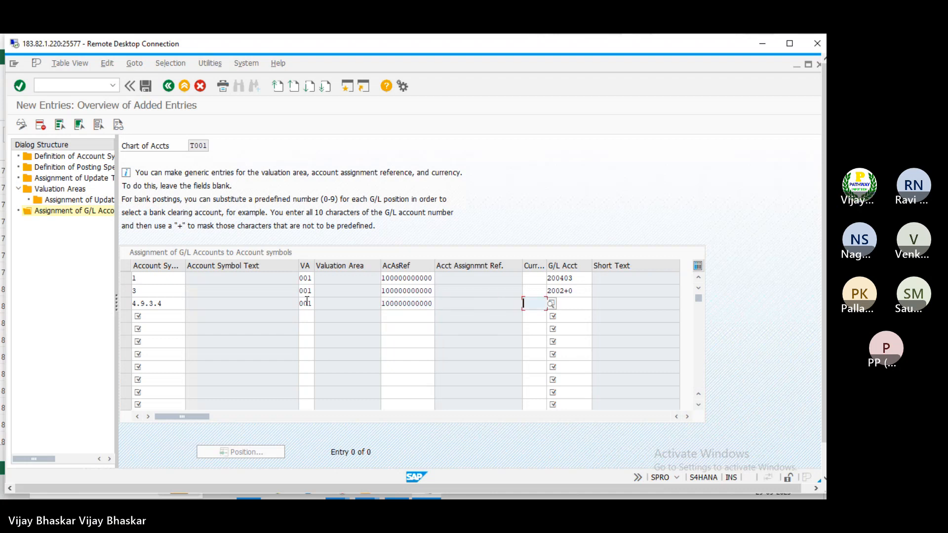
pyautogui.press('Tab')
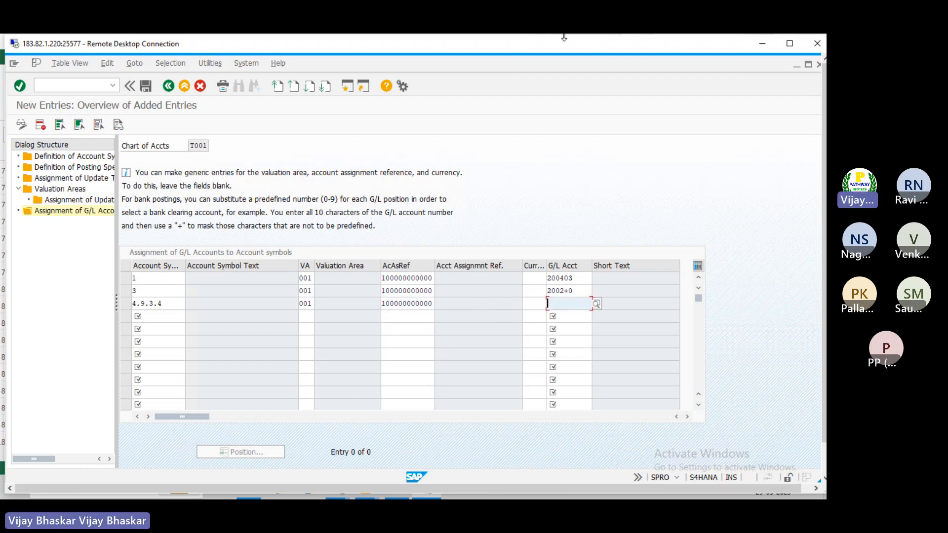
pyautogui.hotkey('alt', 'Tab')
pyautogui.click(227, 221)
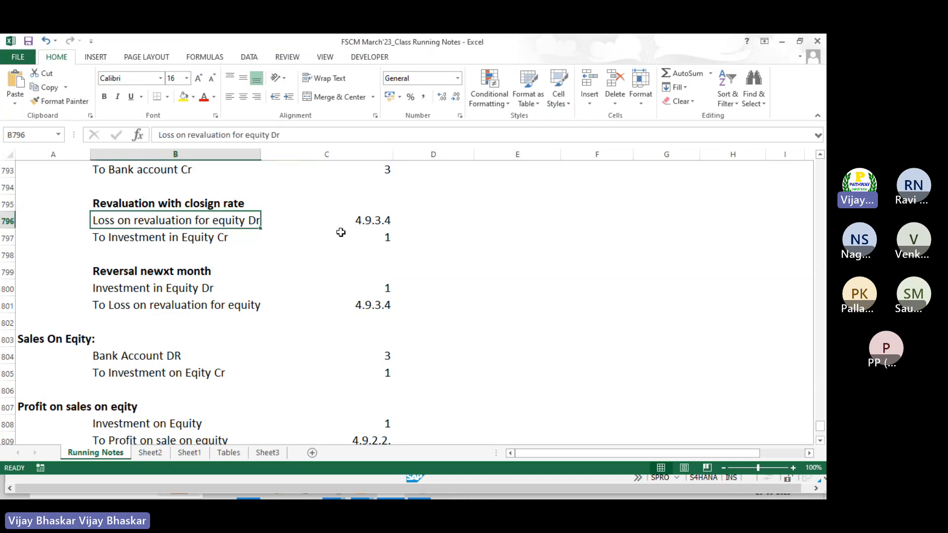
pyautogui.scroll(7, 340, 232)
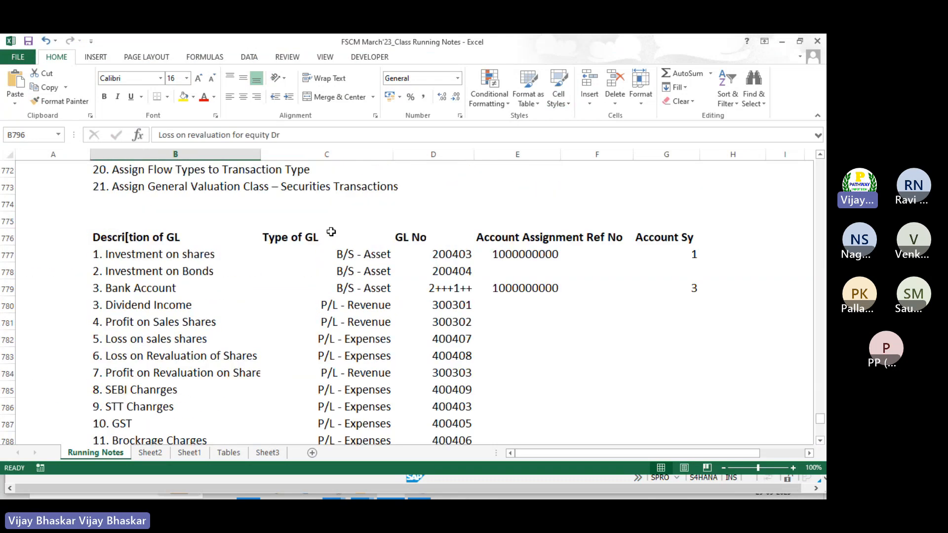
pyautogui.scroll(-1, 315, 235)
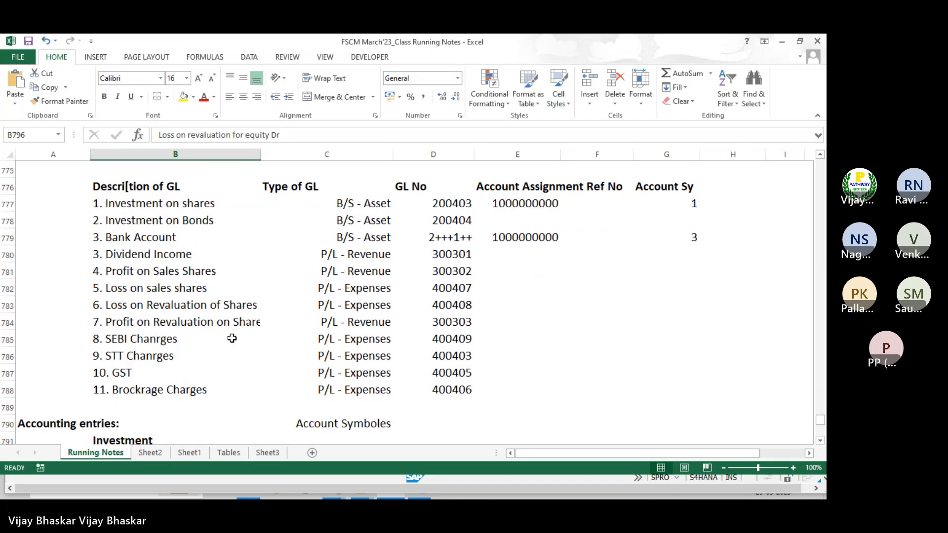
pyautogui.click(434, 306)
pyautogui.hotkey('ctrl', 'c')
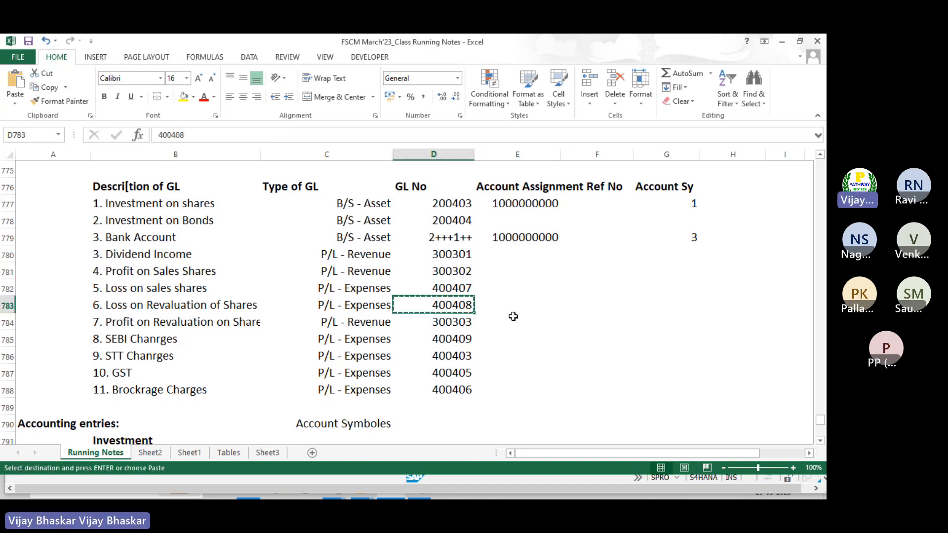
pyautogui.hotkey('alt', 'Tab')
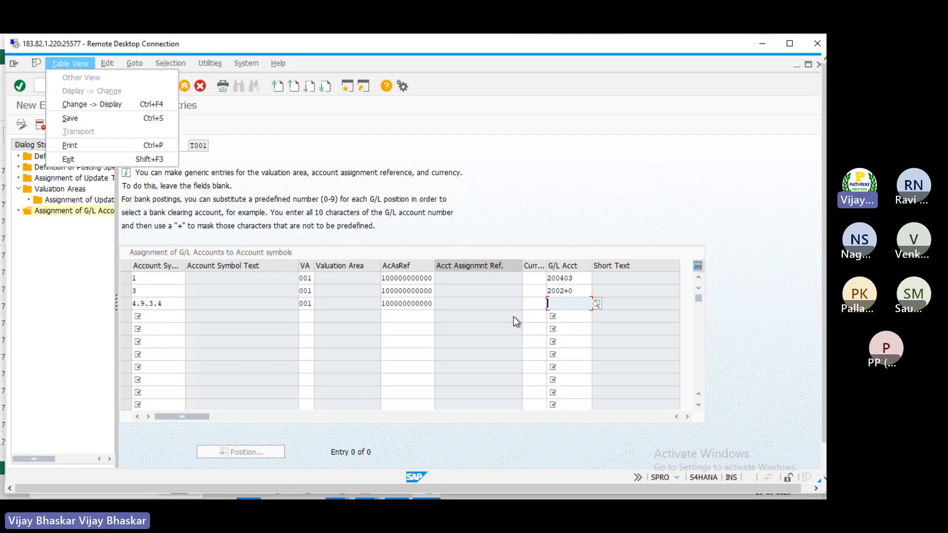
pyautogui.hotkey('ctrl', 'v')
pyautogui.click(153, 318)
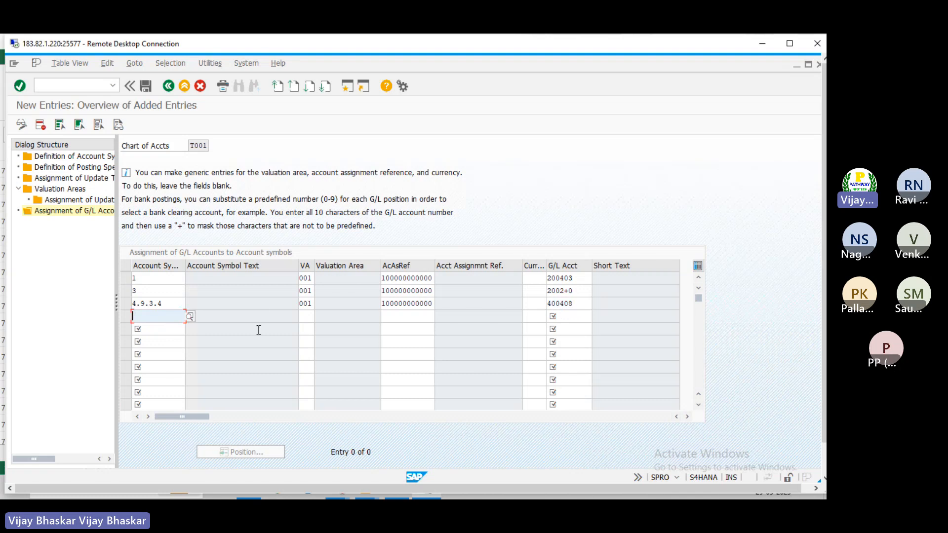
pyautogui.hotkey('alt', 'Tab')
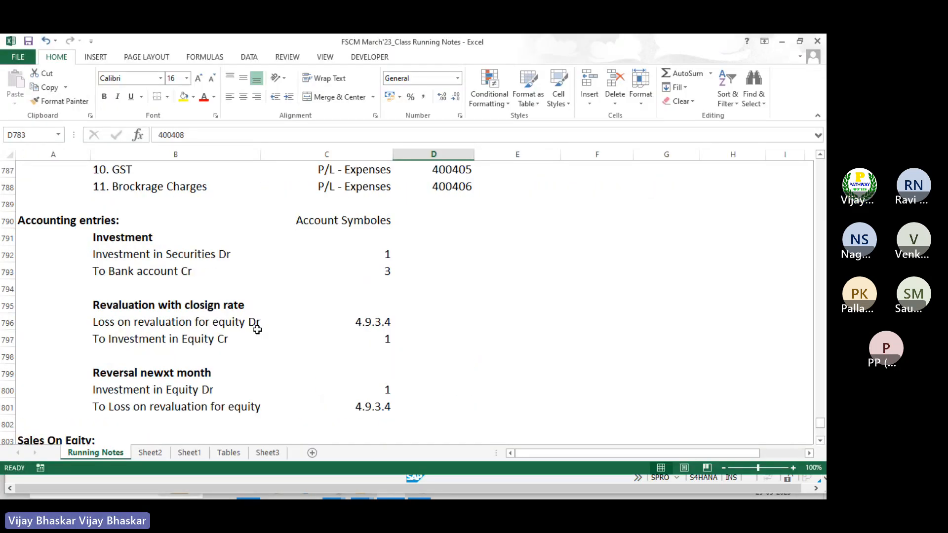
pyautogui.scroll(-2, 257, 329)
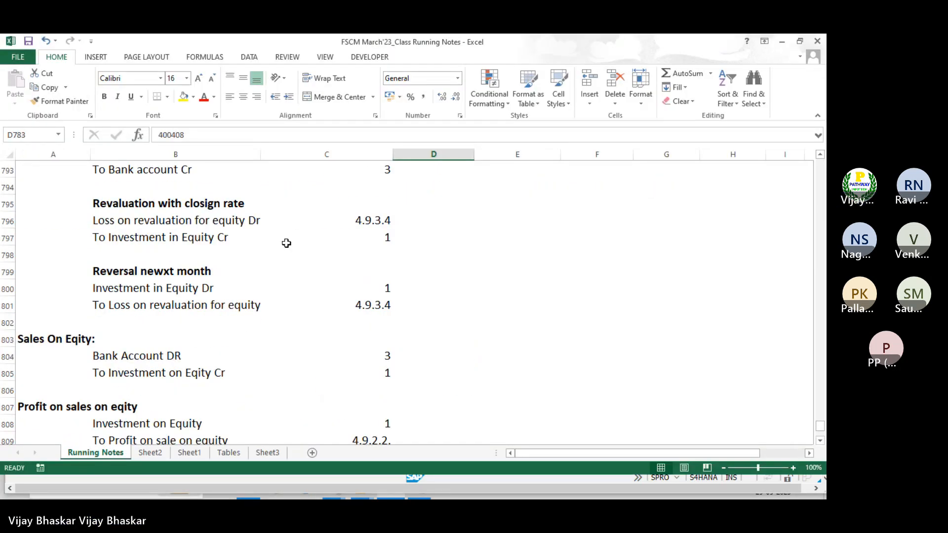
pyautogui.click(374, 240)
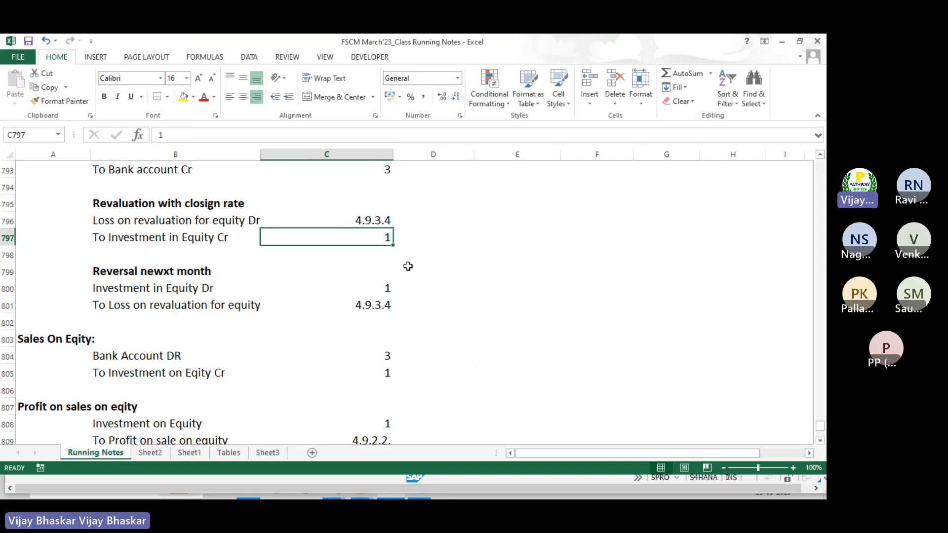
pyautogui.hotkey('alt', 'Tab')
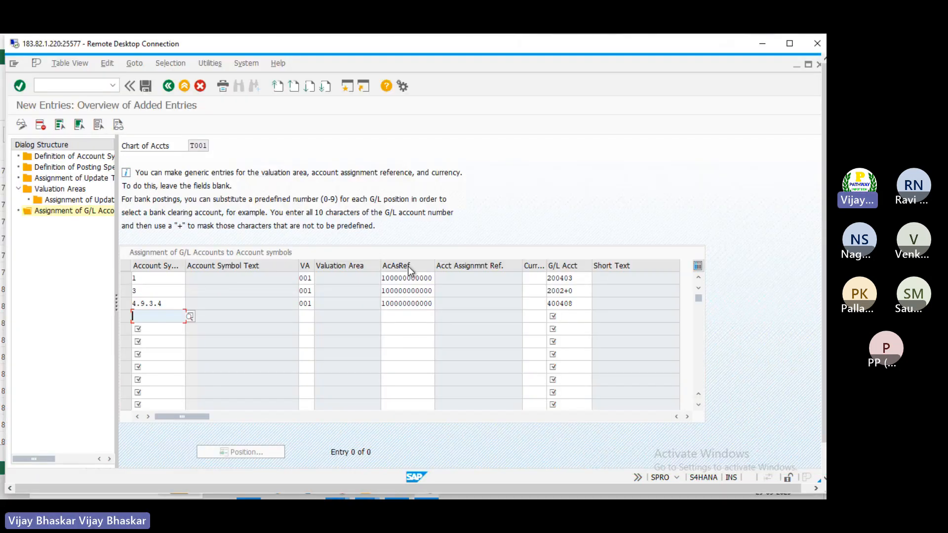
pyautogui.hotkey('alt', 'Tab')
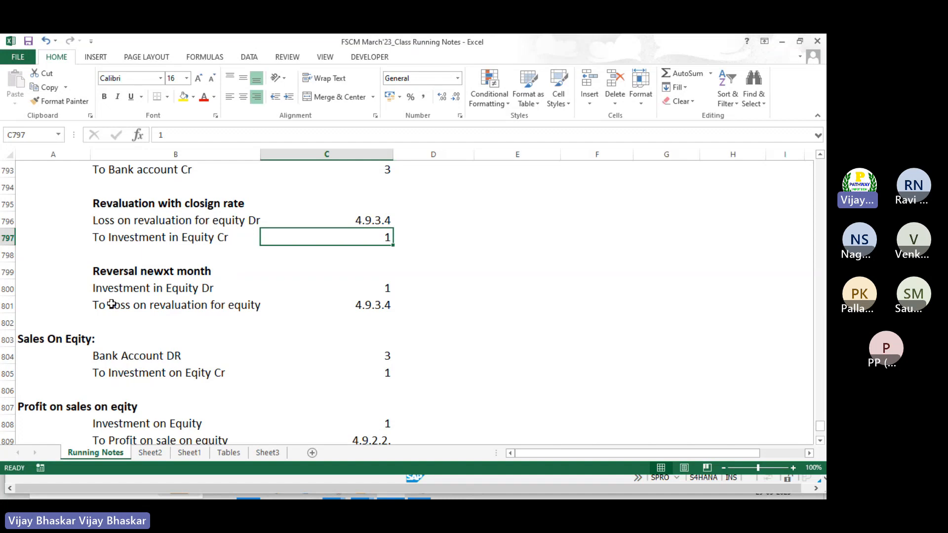
pyautogui.moveTo(111, 304); pyautogui.dragTo(345, 308)
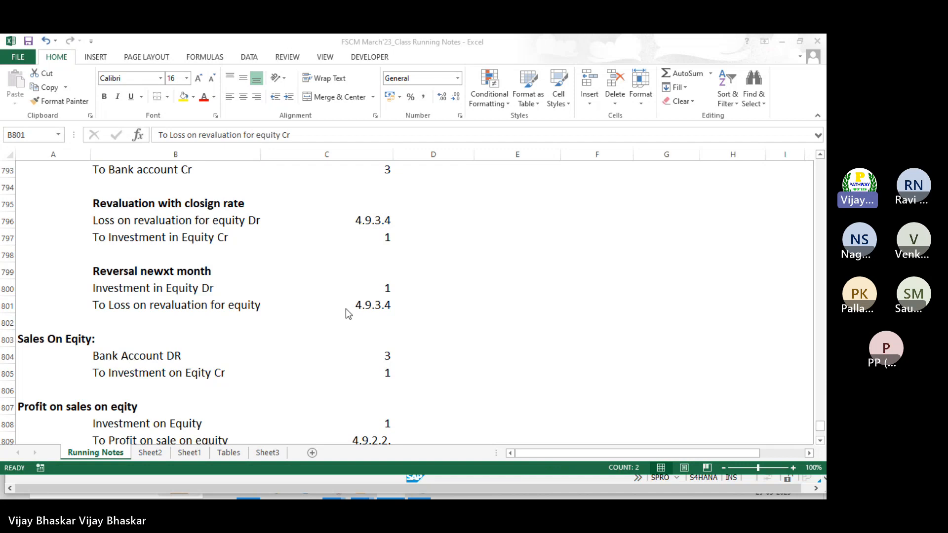
# Compare the revaluation entries' symbol 4.9.3.4 and bank symbol 3 against the SAP table
pyautogui.hotkey('alt', 'Tab')
pyautogui.hotkey('shift', 'Tab')
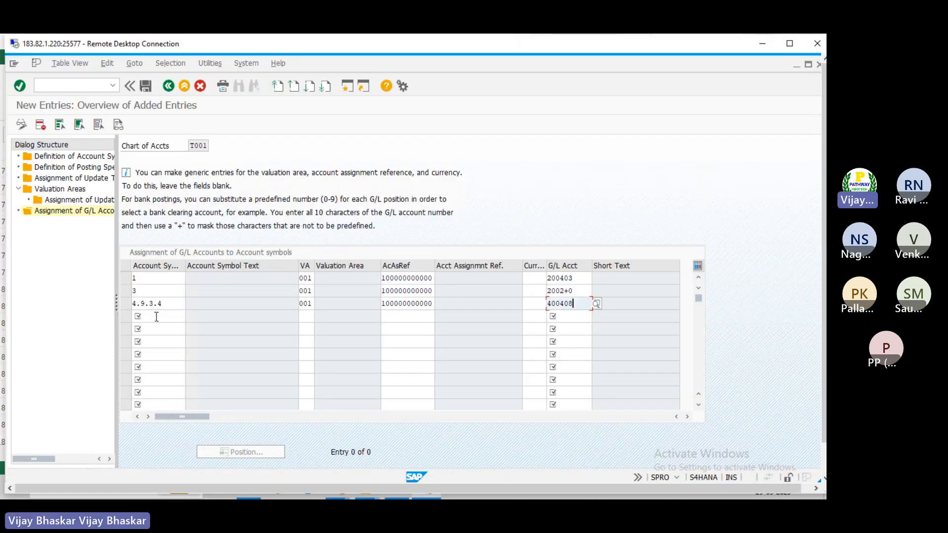
pyautogui.hotkey('alt', 'Tab')
pyautogui.click(373, 221)
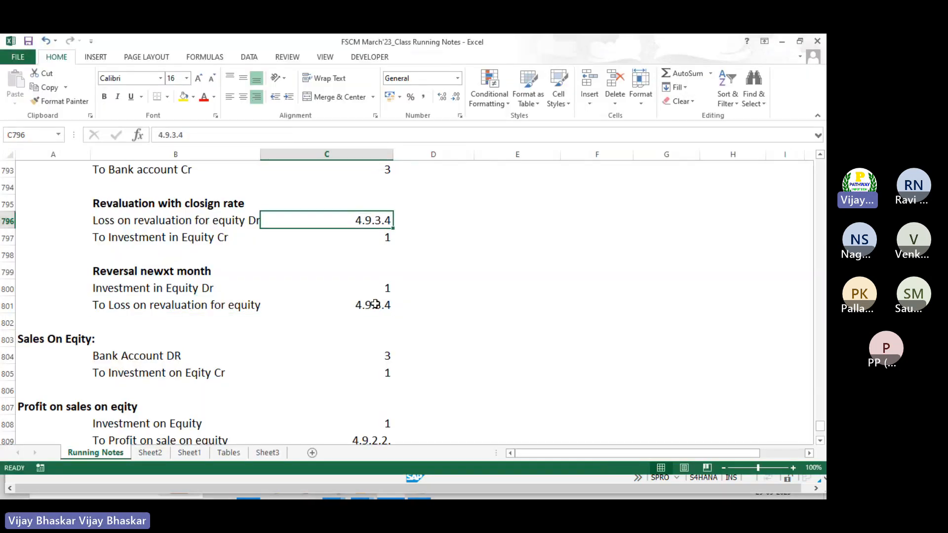
pyautogui.click(373, 305)
pyautogui.scroll(-2, 322, 317)
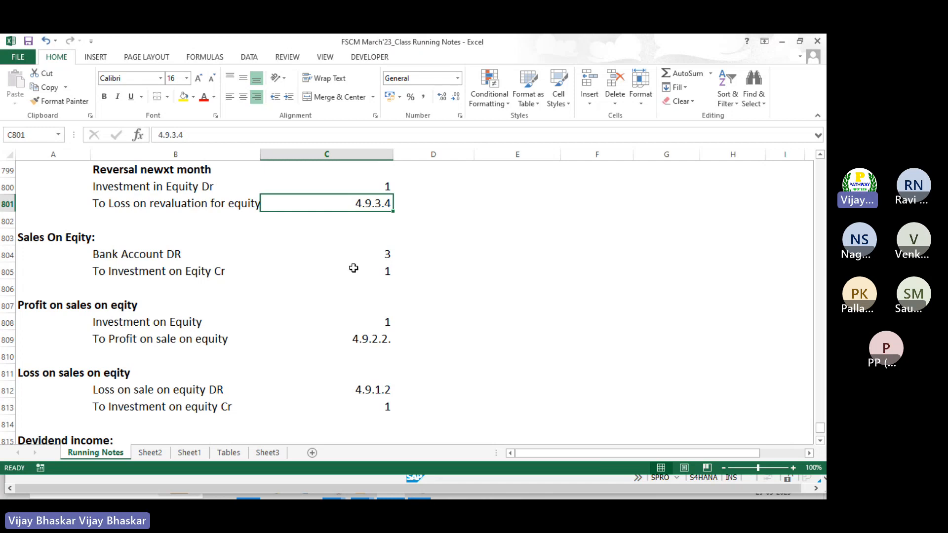
pyautogui.hotkey('alt', 'Tab')
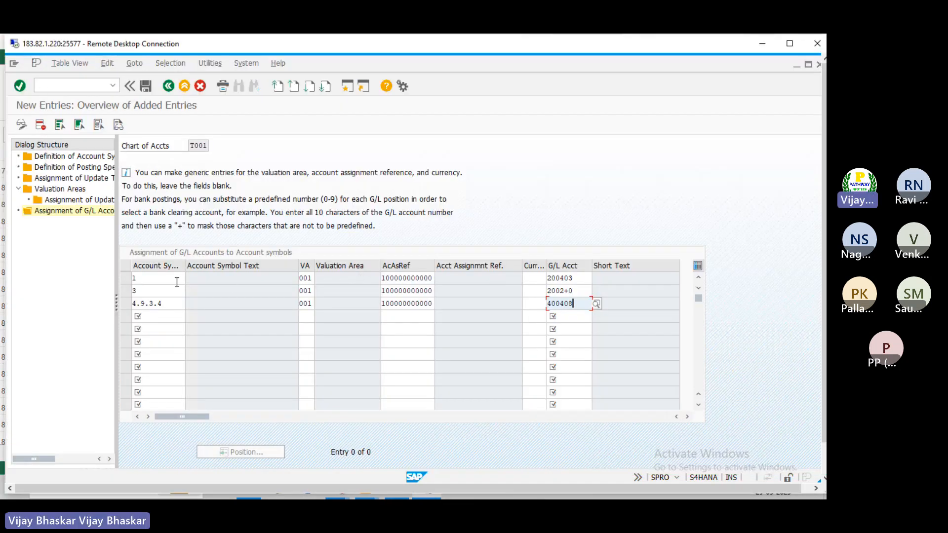
pyautogui.click(155, 294)
pyautogui.hotkey('alt', 'Tab')
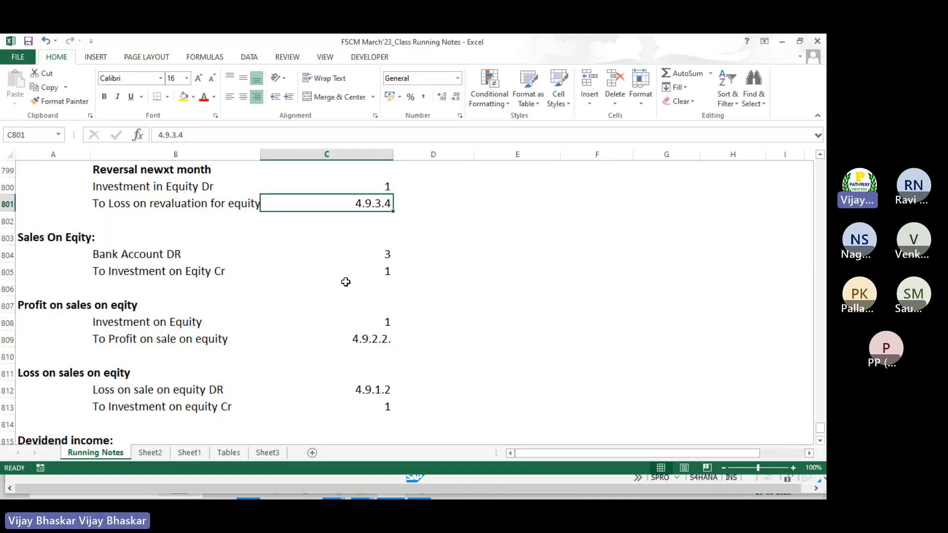
# Review the sale and profit-on-sale entries' symbols 3 and 1 against the SAP rows
pyautogui.click(130, 271)
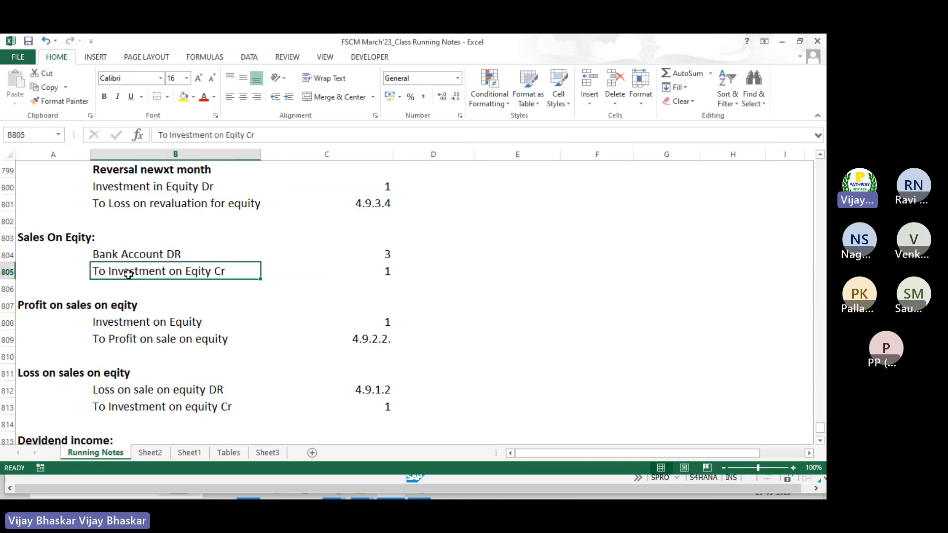
pyautogui.moveTo(382, 255); pyautogui.dragTo(387, 280)
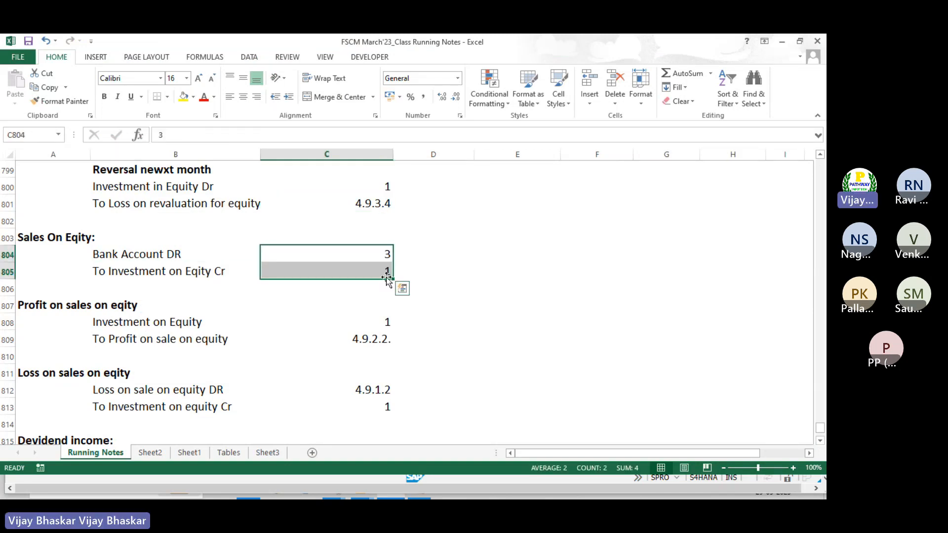
pyautogui.hotkey('alt', 'Tab')
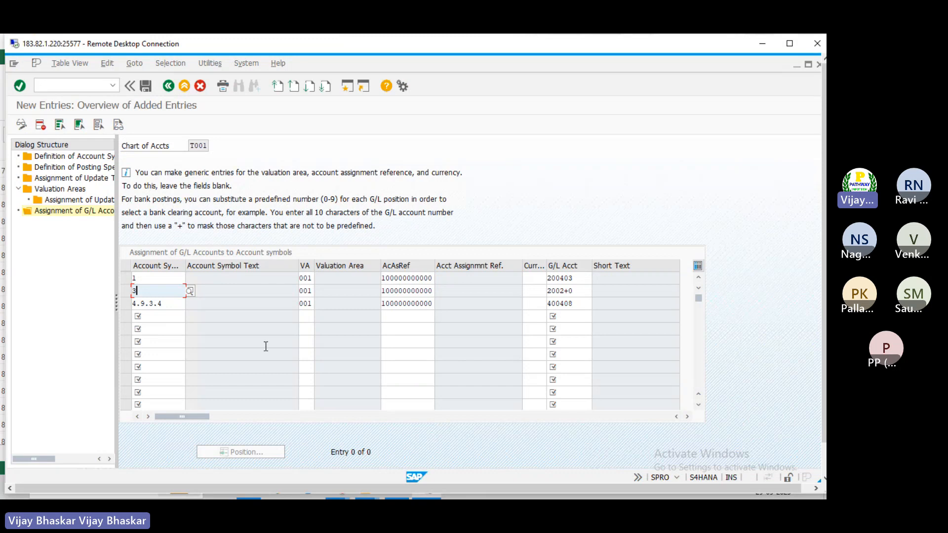
pyautogui.hotkey('alt', 'Tab')
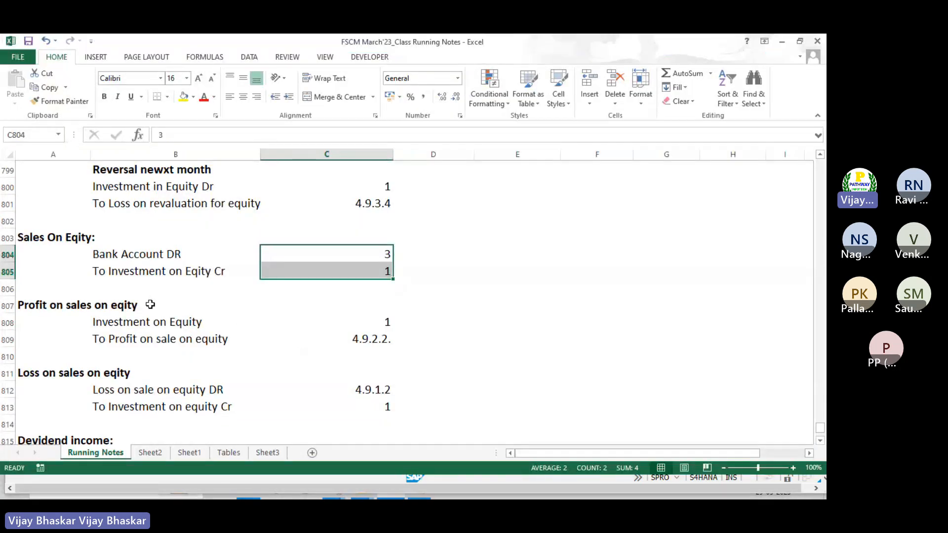
pyautogui.click(36, 306)
pyautogui.scroll(-1, 295, 325)
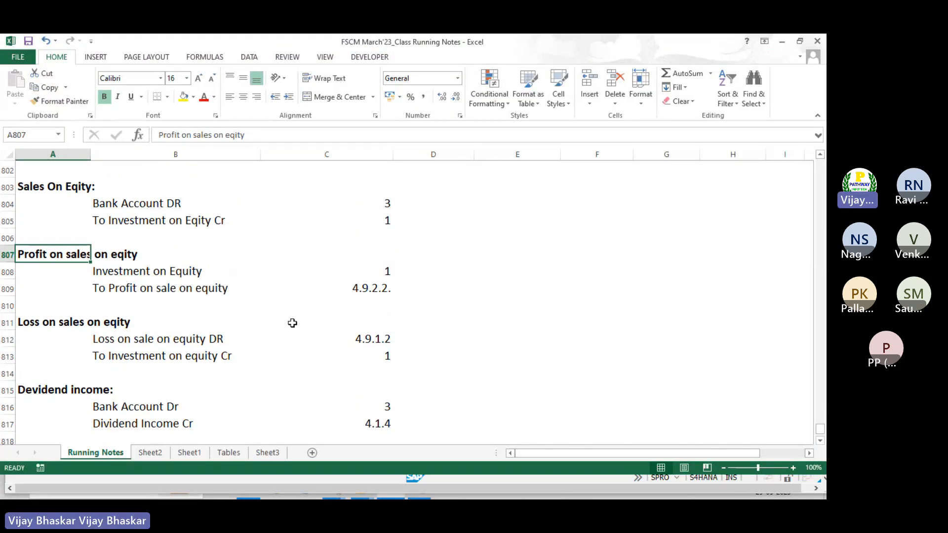
pyautogui.click(114, 271)
pyautogui.hotkey('alt', 'Tab')
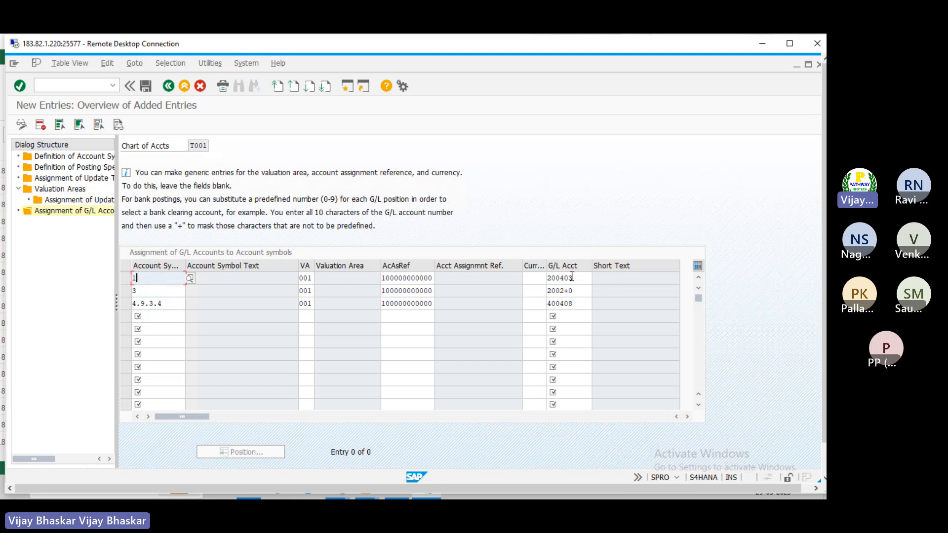
pyautogui.click(572, 278)
pyautogui.click(162, 317)
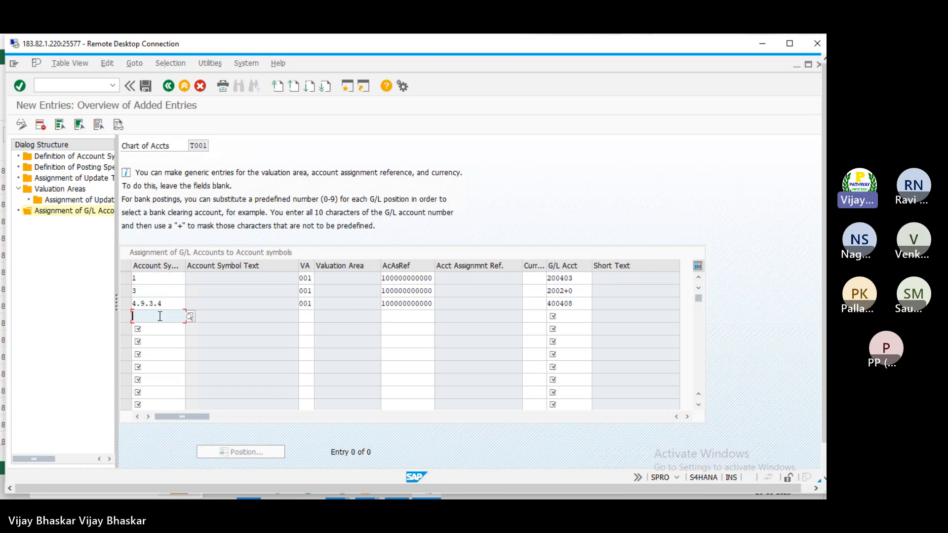
pyautogui.hotkey('alt', 'Tab')
pyautogui.click(158, 299)
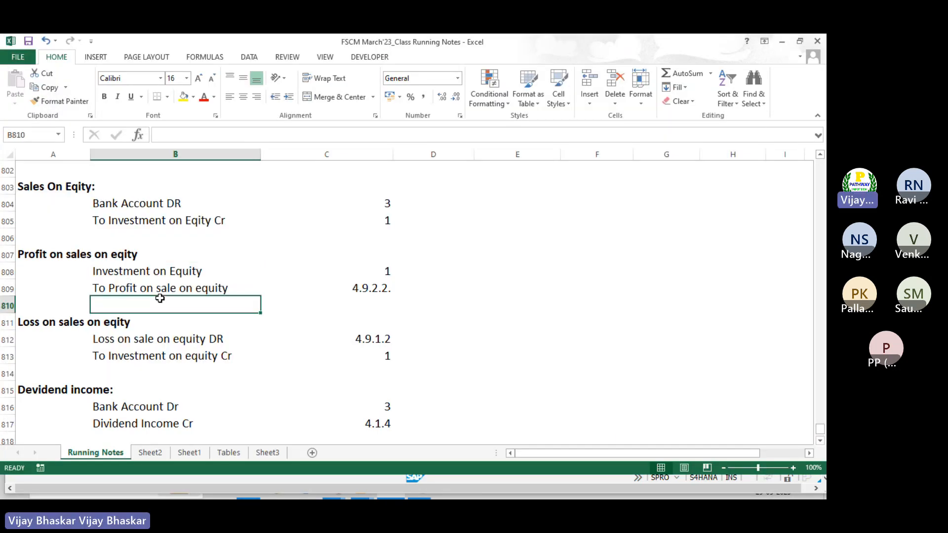
pyautogui.click(203, 289)
# Copy the Profit on Sales Shares G/L account 300302 from the account list
pyautogui.scroll(8, 298, 296)
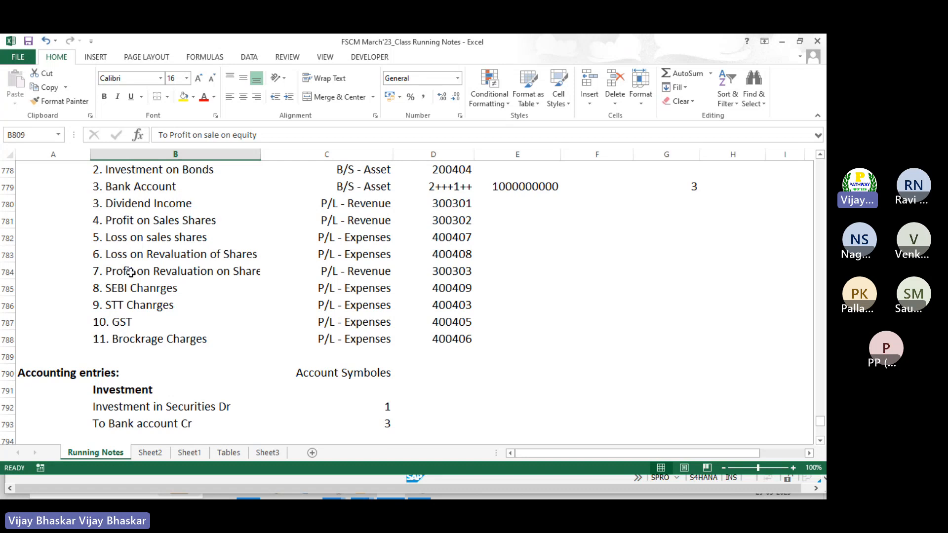
pyautogui.click(134, 223)
pyautogui.click(464, 221)
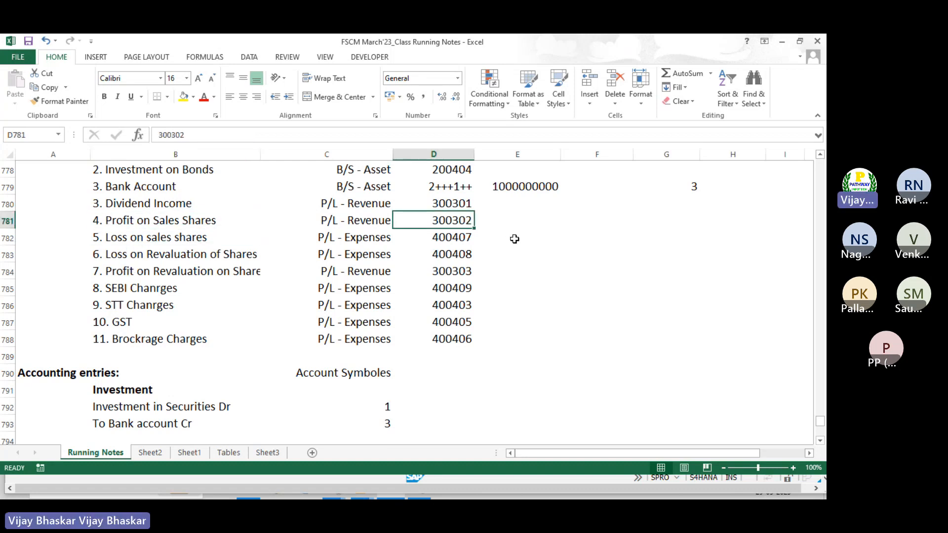
pyautogui.hotkey('ctrl', 'c')
# Paste G/L account 300302 into the fourth row, keeping the new entries when prompted
pyautogui.hotkey('alt', 'Tab')
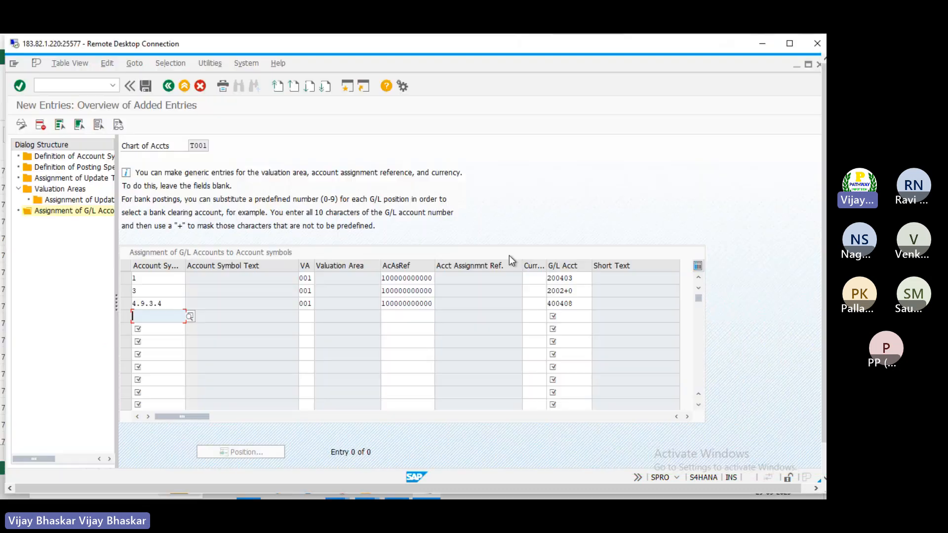
pyautogui.click(572, 316)
pyautogui.press('alt')
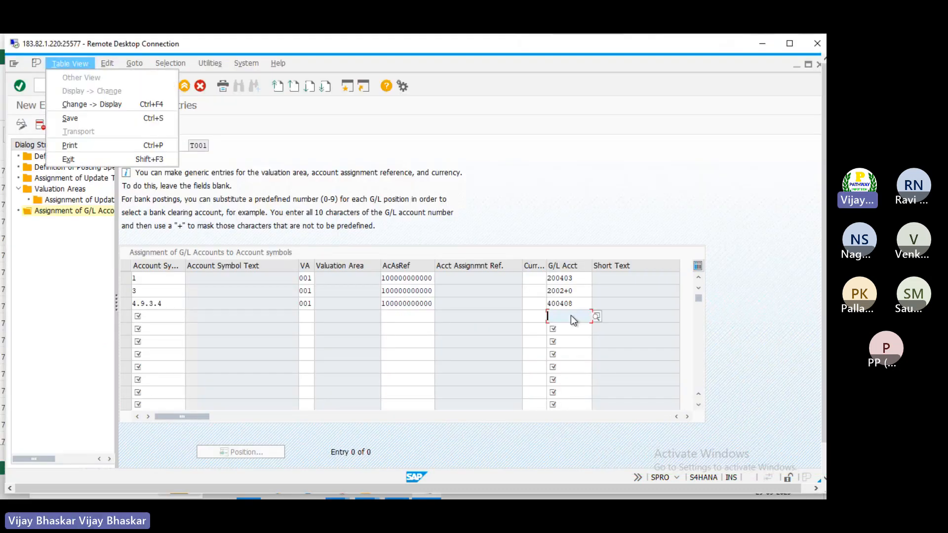
pyautogui.click(563, 317)
pyautogui.press('F12')
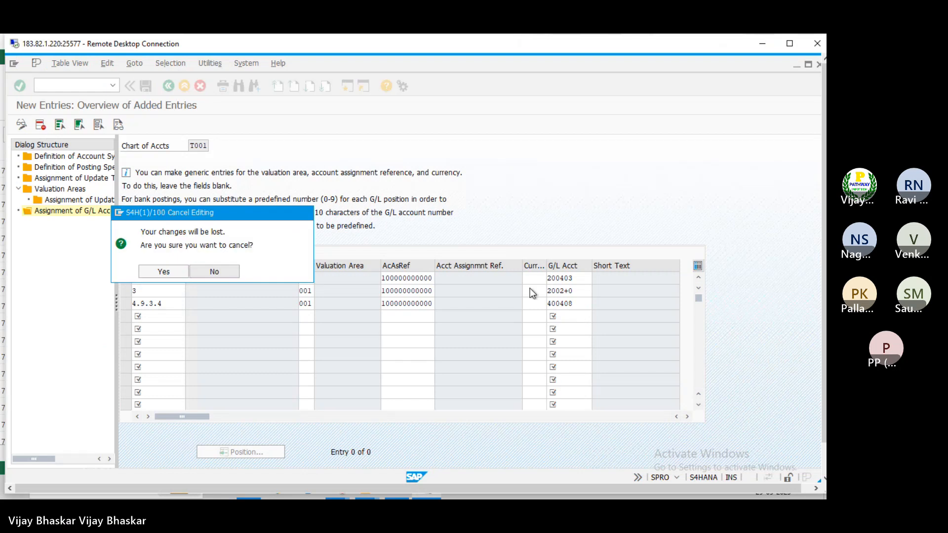
pyautogui.press('Return')
pyautogui.click(566, 317)
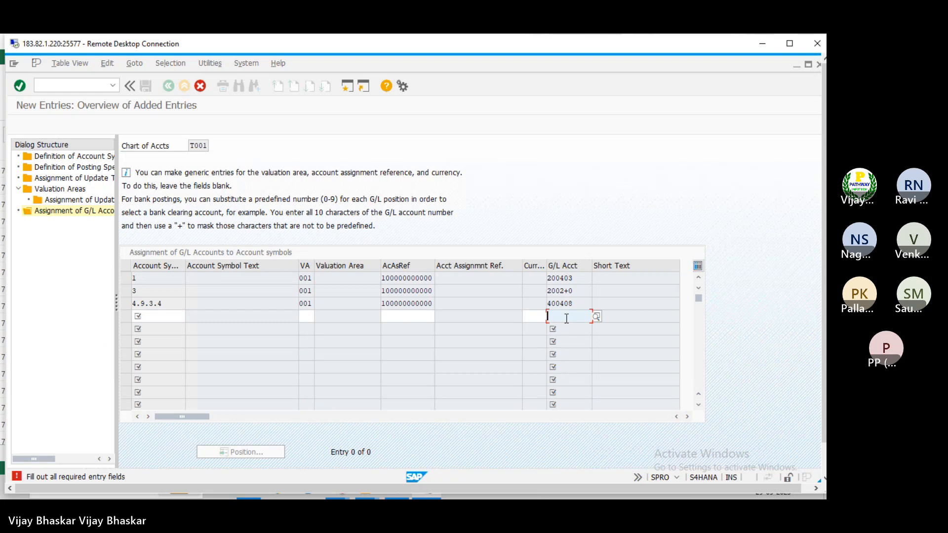
pyautogui.hotkey('alt', 'Tab')
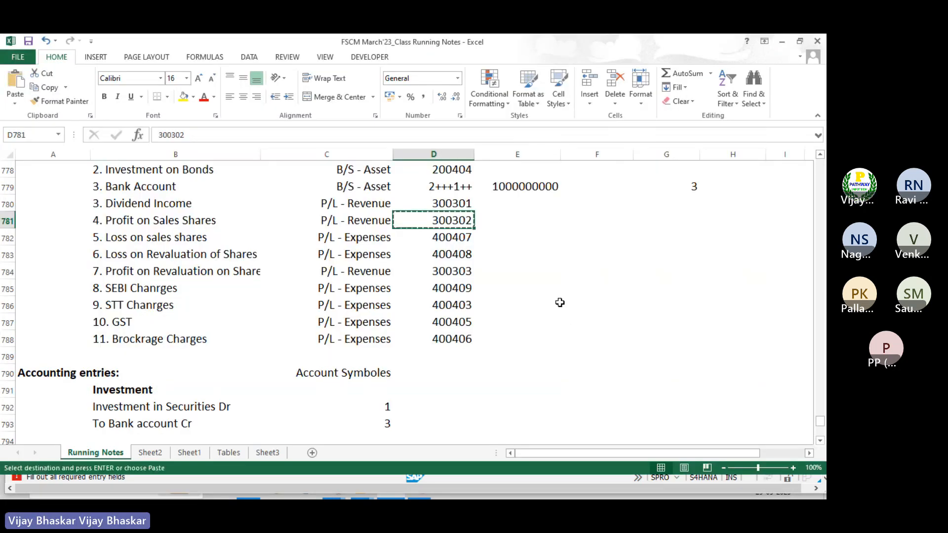
pyautogui.hotkey('alt', 'Tab')
pyautogui.hotkey('ctrl', 'v')
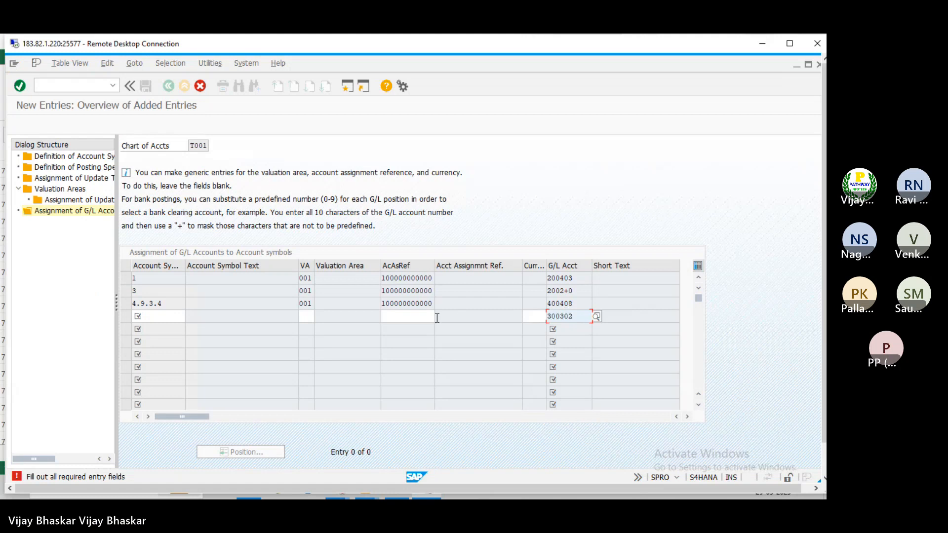
pyautogui.click(411, 317)
pyautogui.click(411, 317)
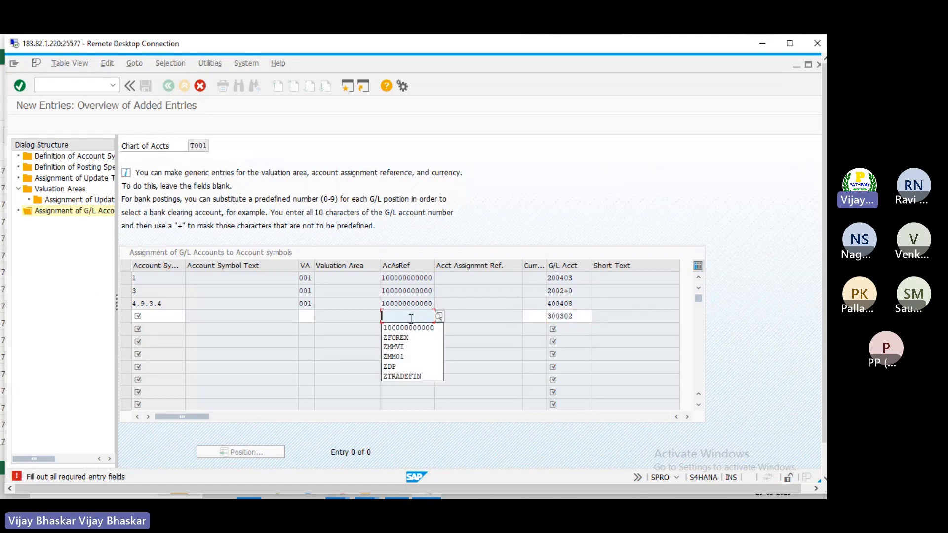
pyautogui.press('Down')
pyautogui.press('Return')
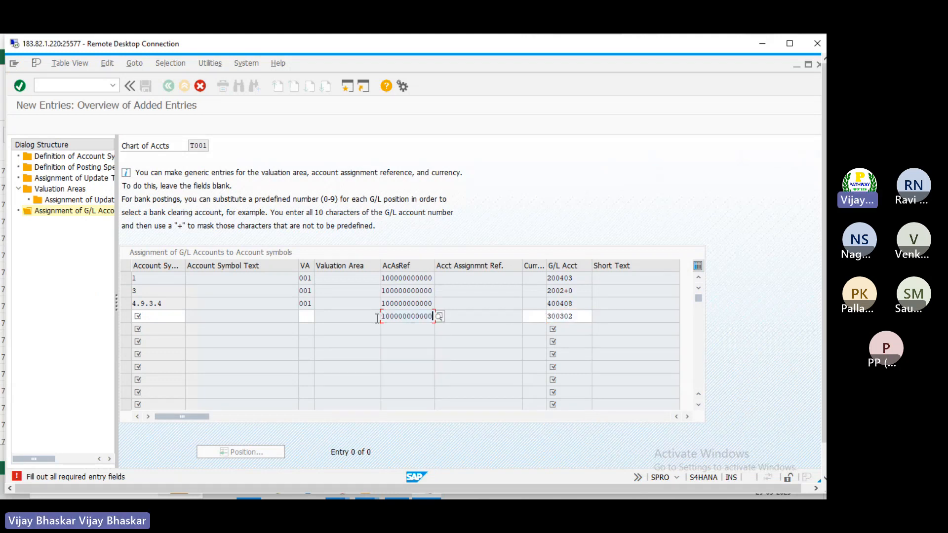
pyautogui.click(306, 317)
pyautogui.write('001')
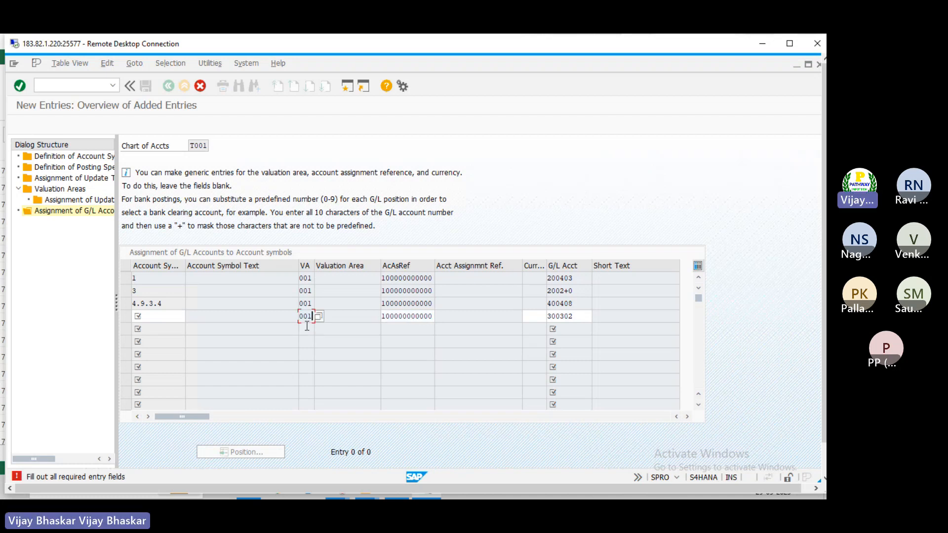
pyautogui.click(165, 318)
pyautogui.hotkey('alt', 'Tab')
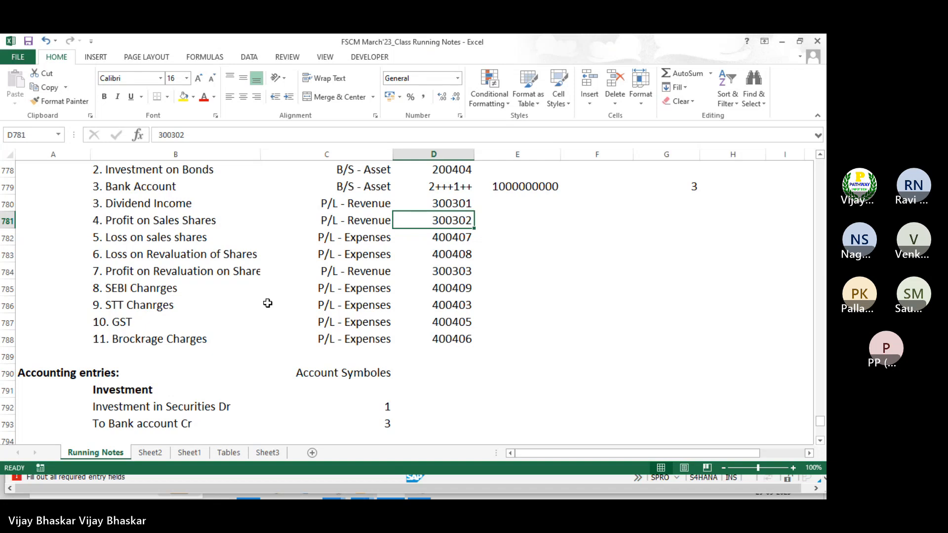
pyautogui.scroll(-5, 266, 298)
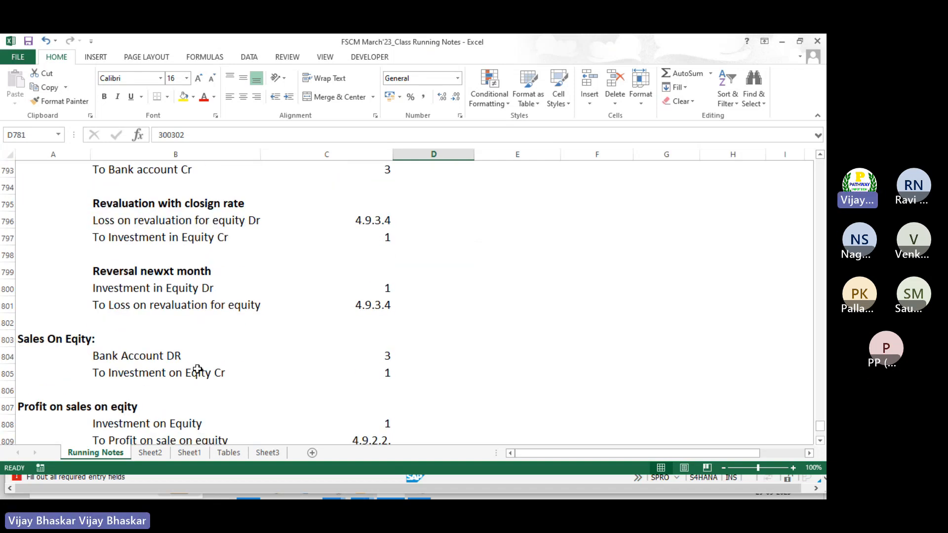
pyautogui.scroll(-1, 121, 370)
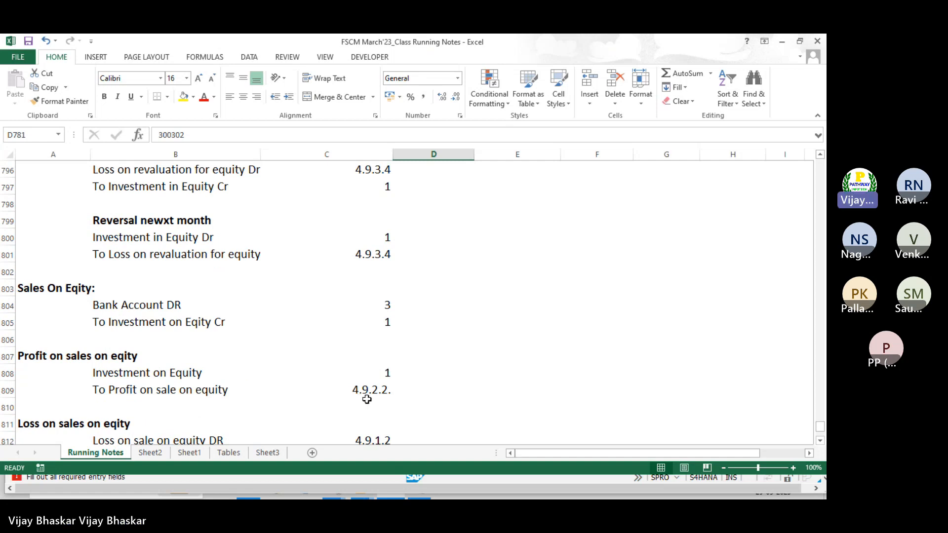
# Set the fourth row's account symbol to 4.9.2.2 and validate the entries
pyautogui.hotkey('alt', 'Tab')
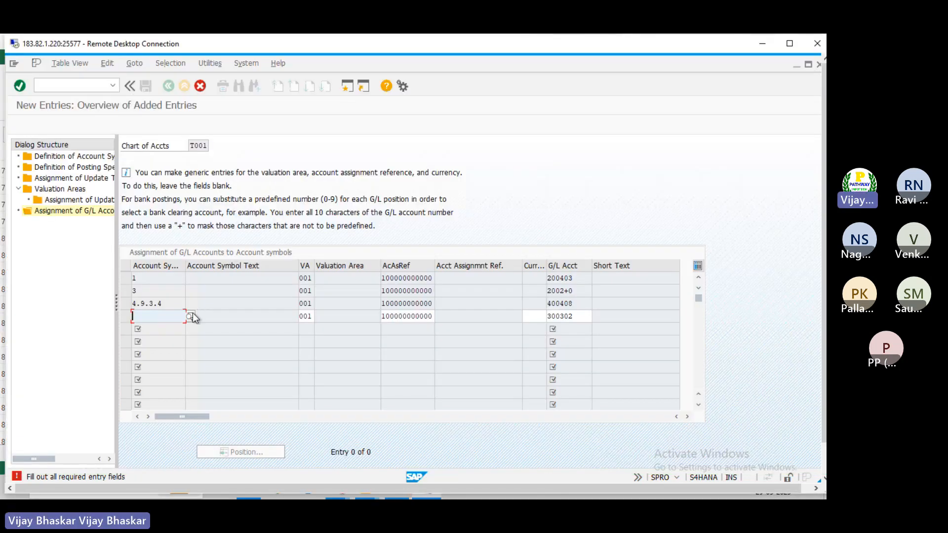
pyautogui.click(190, 317)
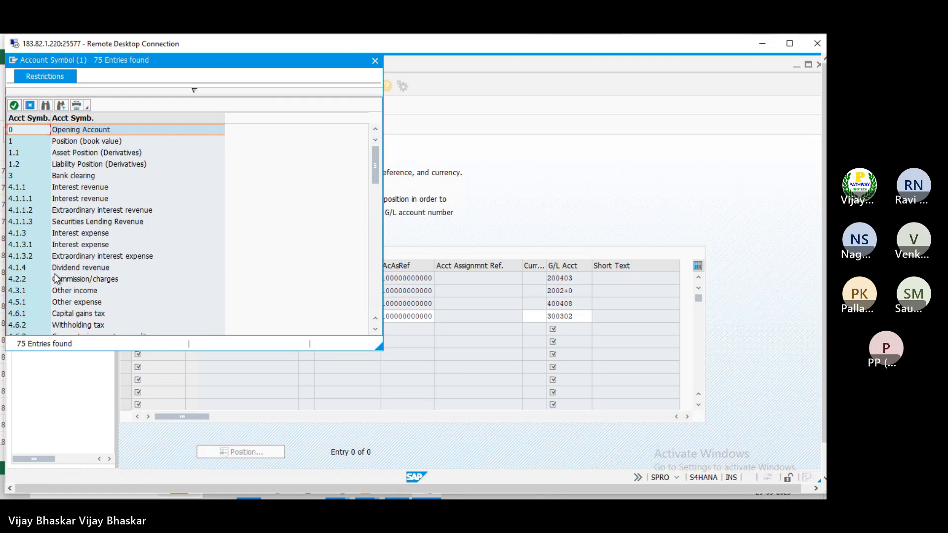
pyautogui.scroll(-5, 24, 265)
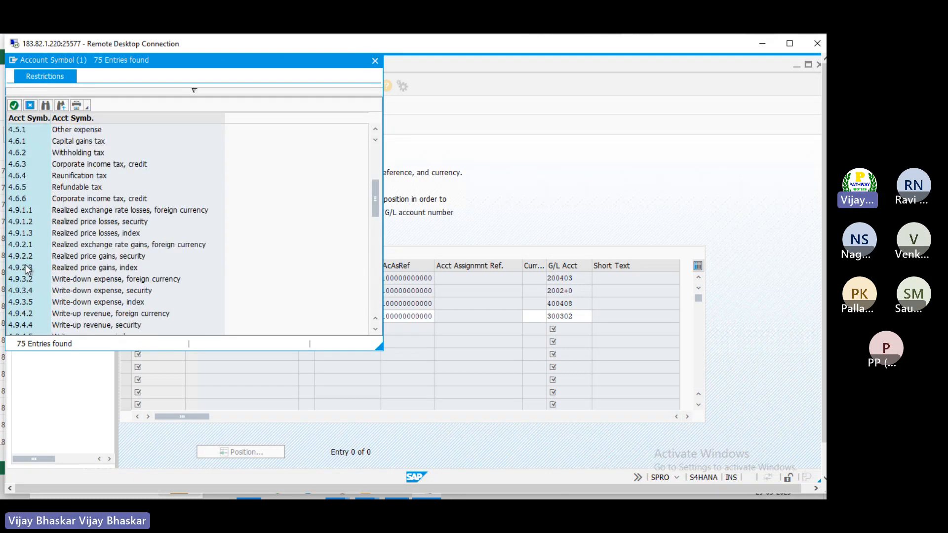
pyautogui.doubleClick(35, 256)
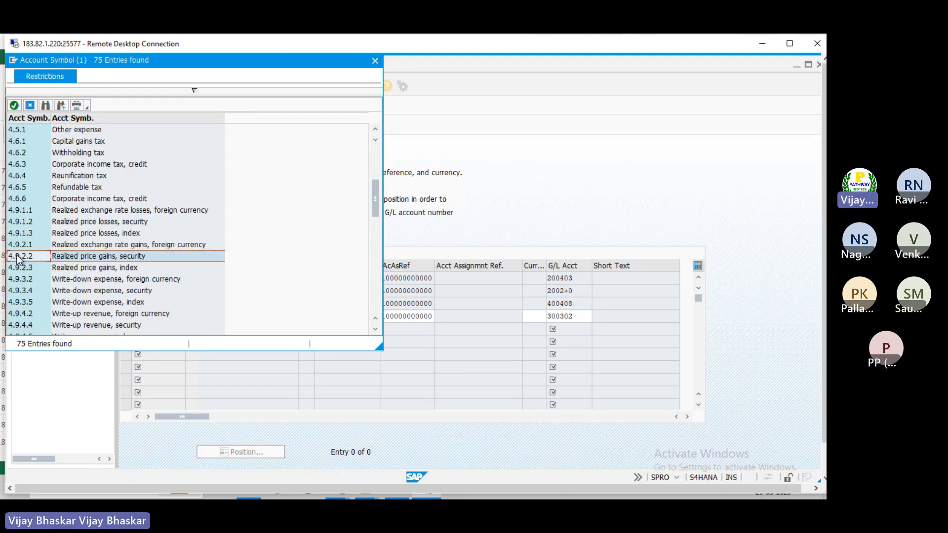
pyautogui.press('Return')
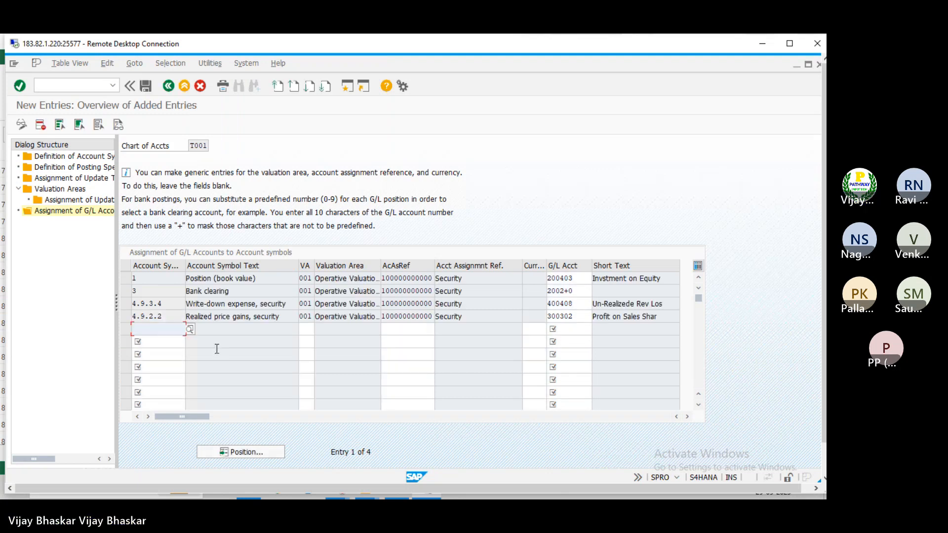
pyautogui.hotkey('alt', 'Tab')
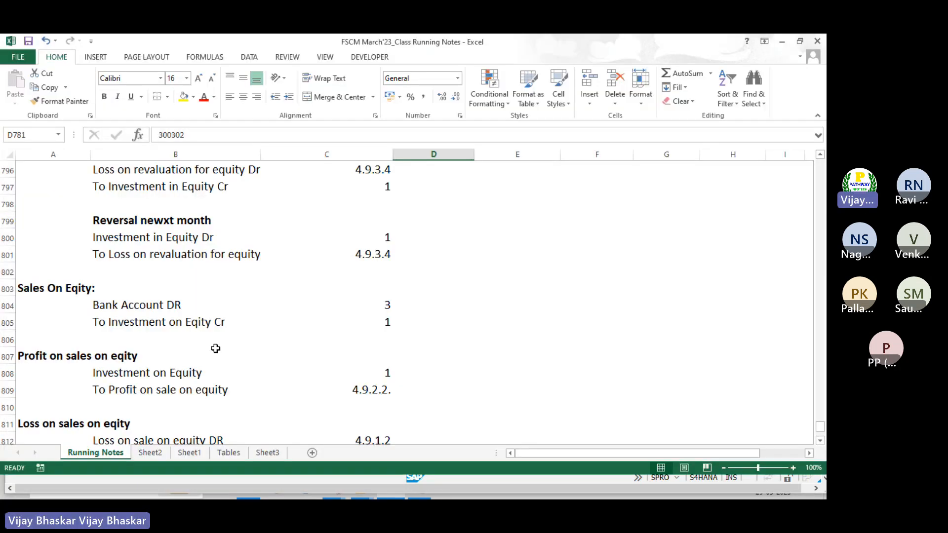
pyautogui.scroll(-2, 260, 341)
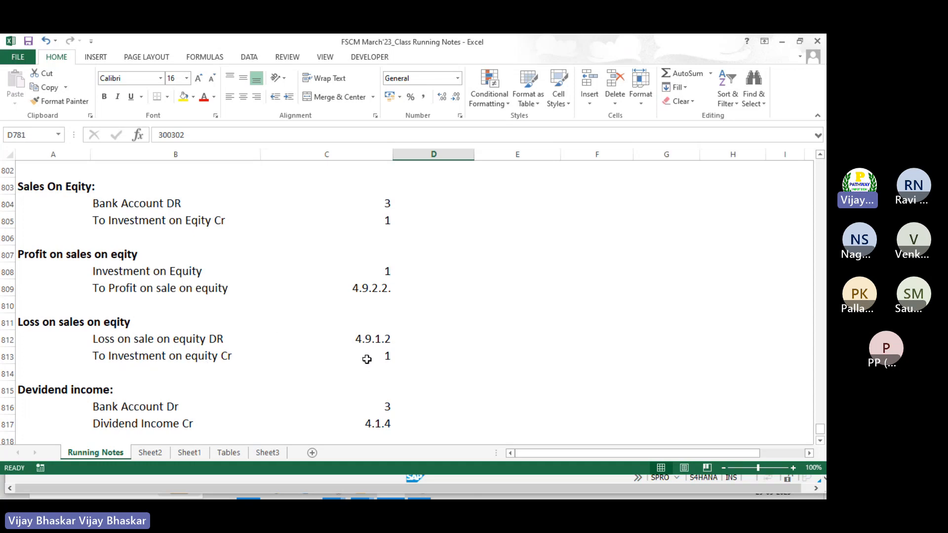
pyautogui.hotkey('alt', 'Tab')
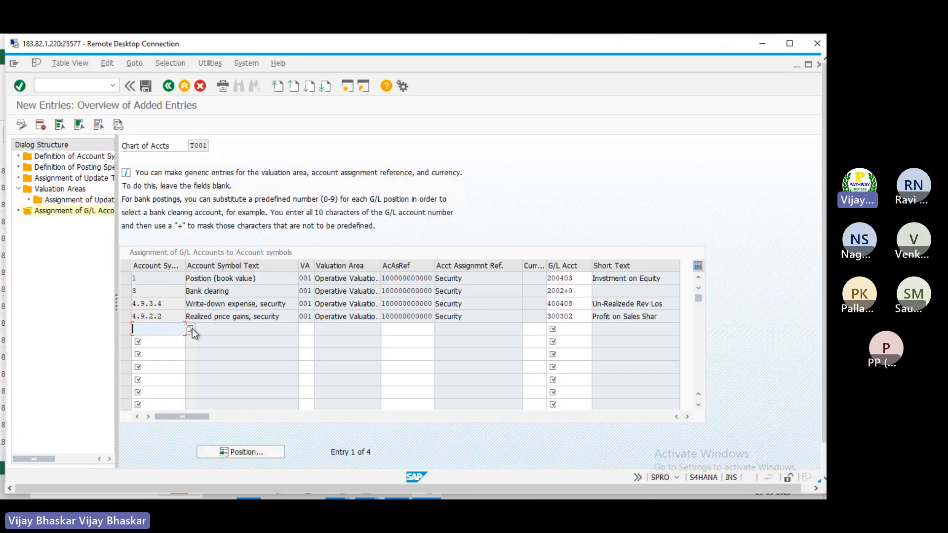
pyautogui.click(189, 328)
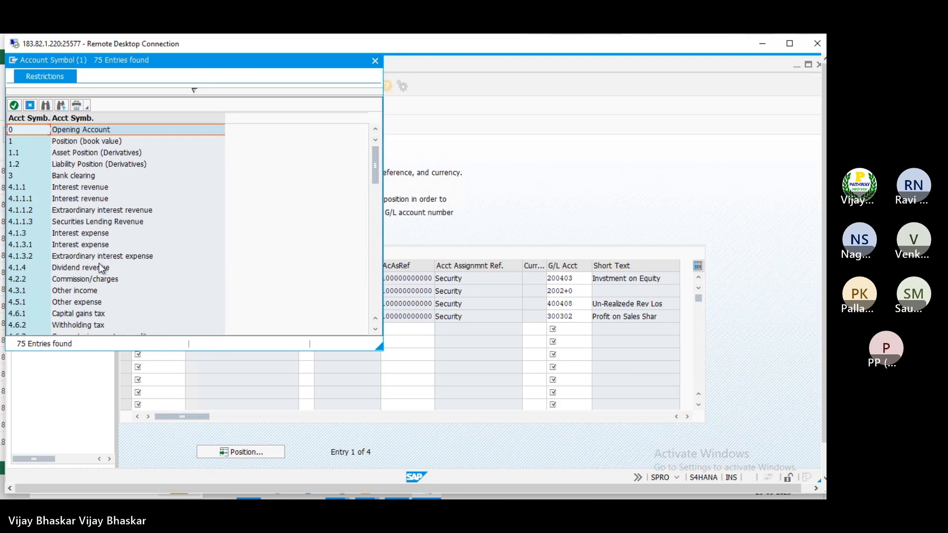
pyautogui.scroll(-3, 97, 265)
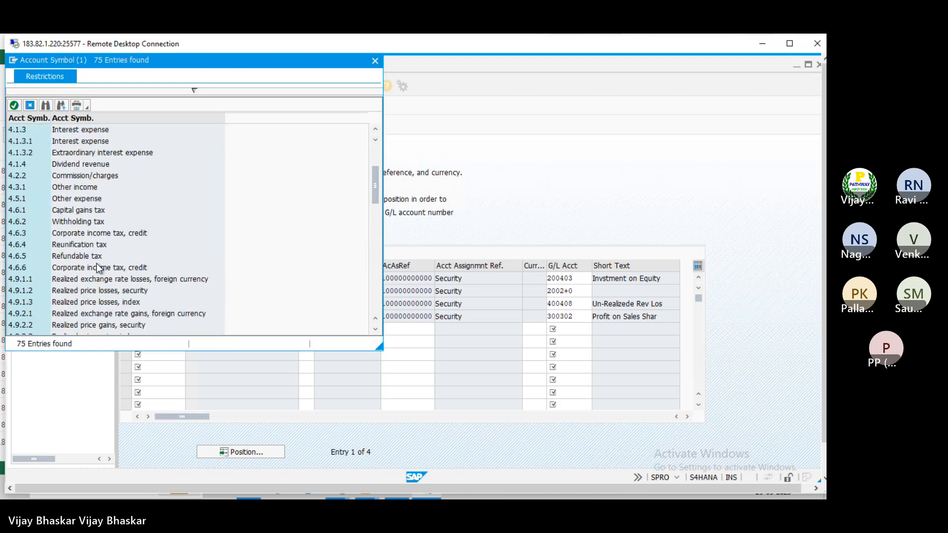
pyautogui.click(25, 291)
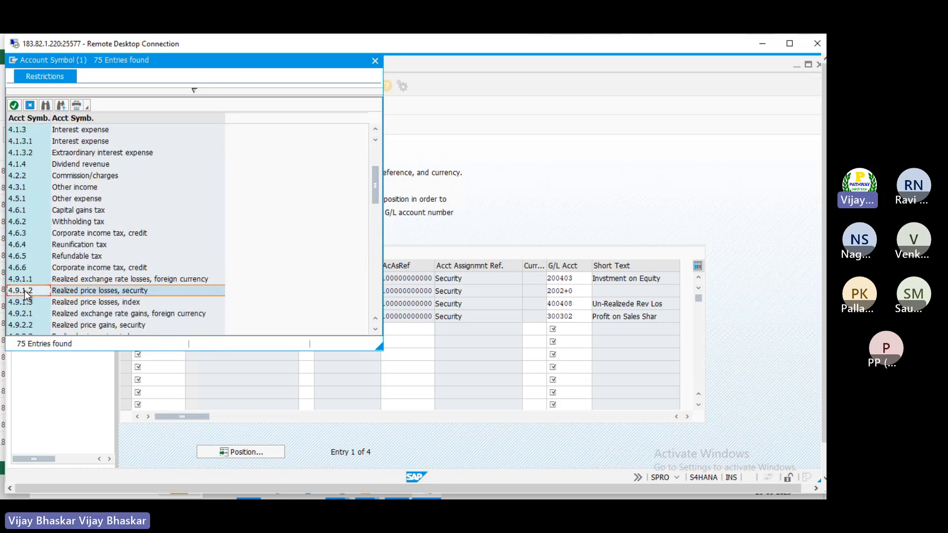
pyautogui.doubleClick(26, 291)
pyautogui.click(309, 329)
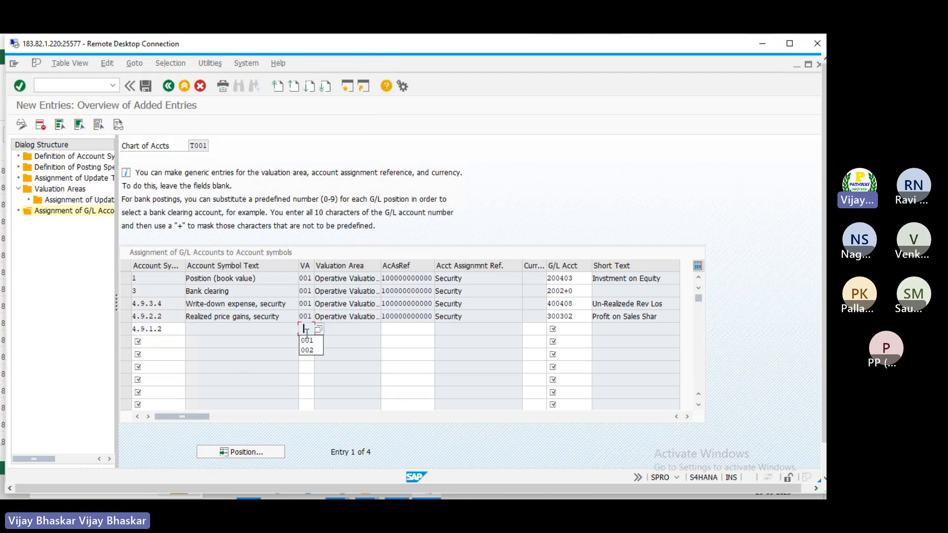
pyautogui.write('001')
pyautogui.click(397, 330)
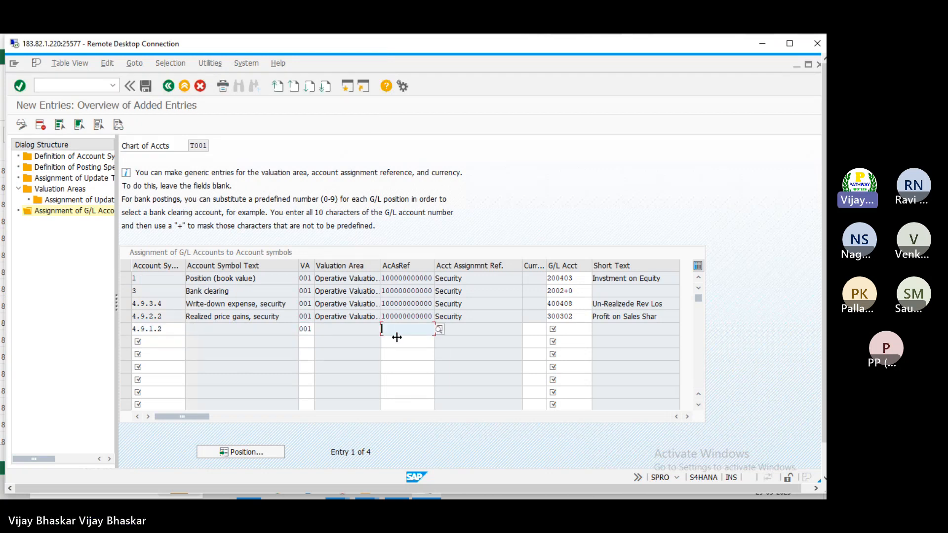
pyautogui.click(400, 341)
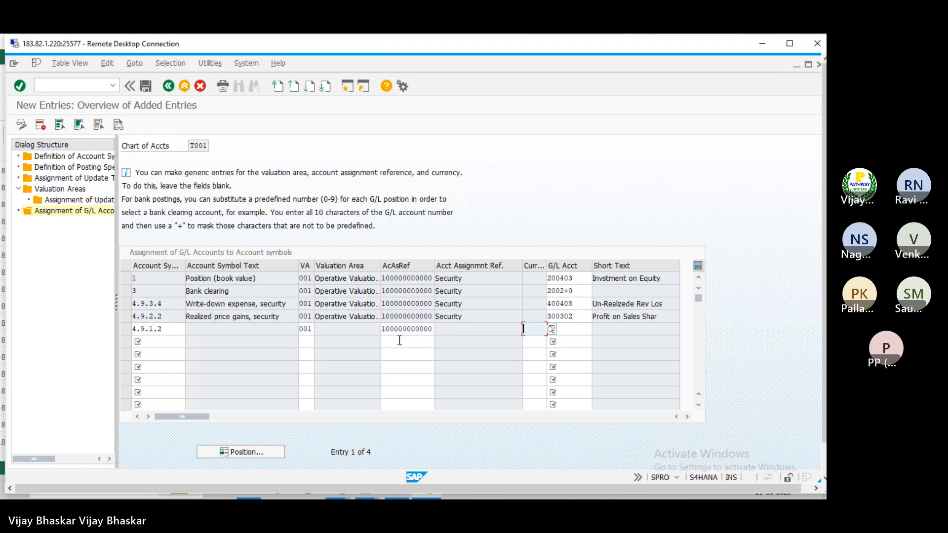
# Copy loss on sales shares account 400407 from the notes into the fifth row's G/L account
pyautogui.hotkey('alt', 'Tab')
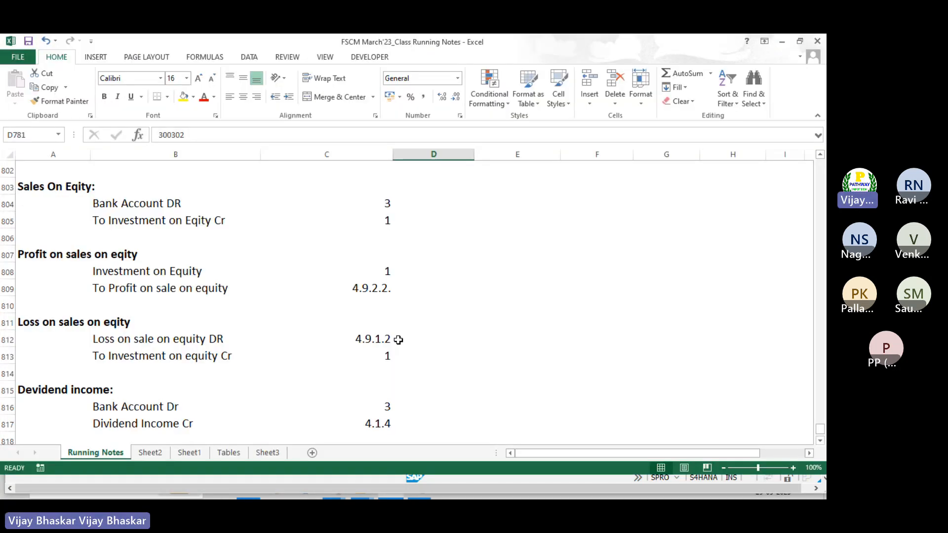
pyautogui.click(165, 341)
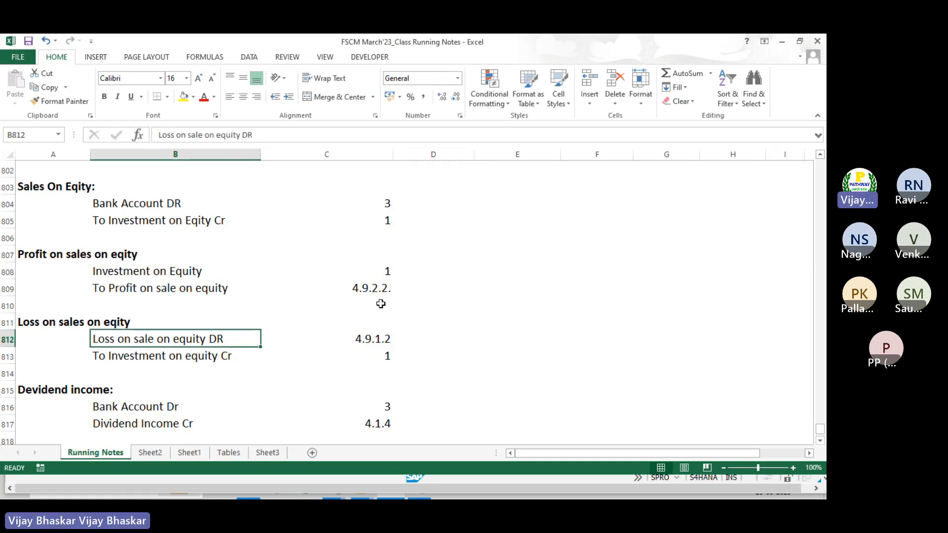
pyautogui.scroll(4, 380, 304)
pyautogui.scroll(4, 381, 304)
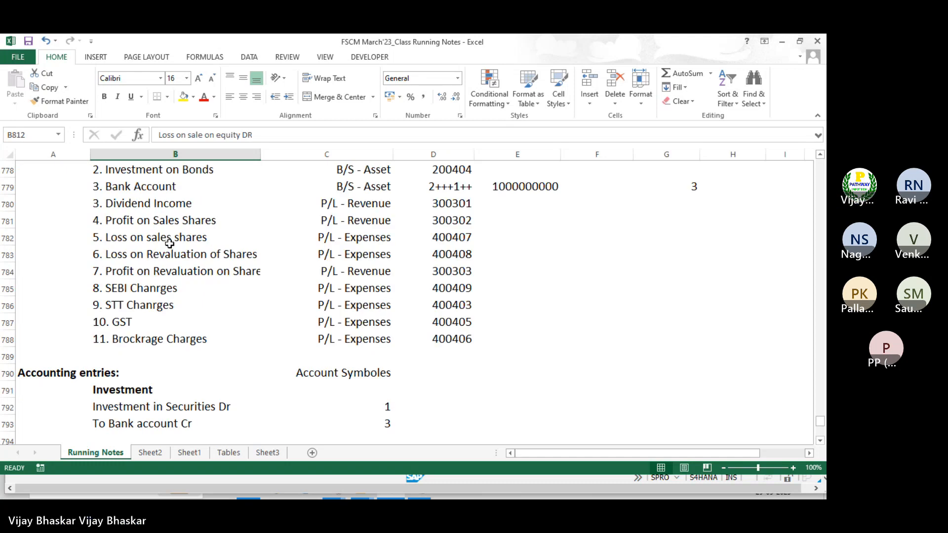
pyautogui.click(453, 236)
pyautogui.hotkey('ctrl', 'c')
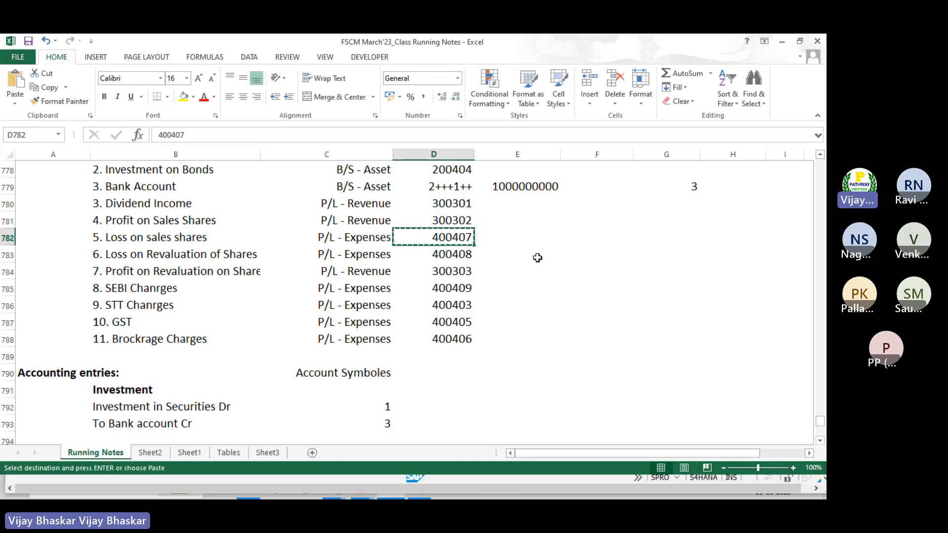
pyautogui.hotkey('alt', 'Tab')
pyautogui.click(583, 324)
pyautogui.hotkey('ctrl', 'v')
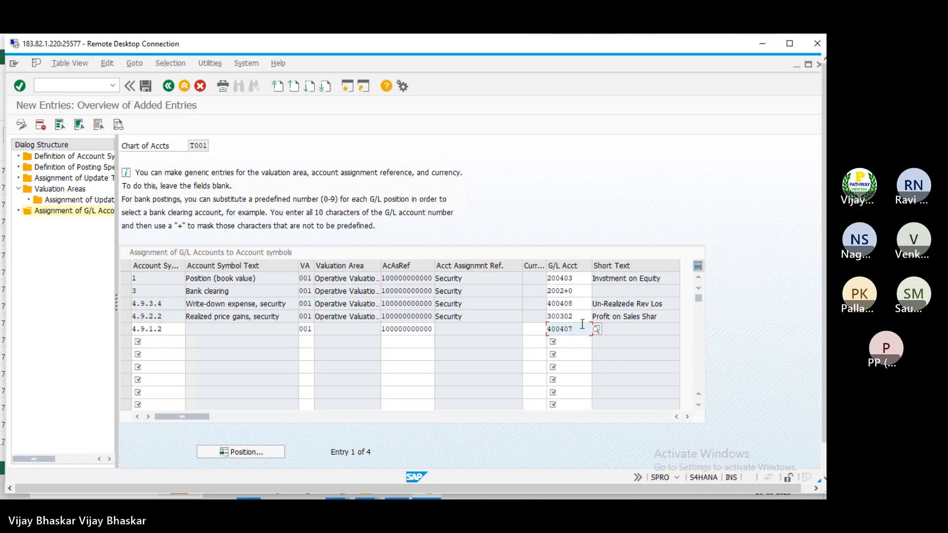
# Back in the Excel notes, insert blank rows above the Sales On Eqity row 803
pyautogui.click(154, 341)
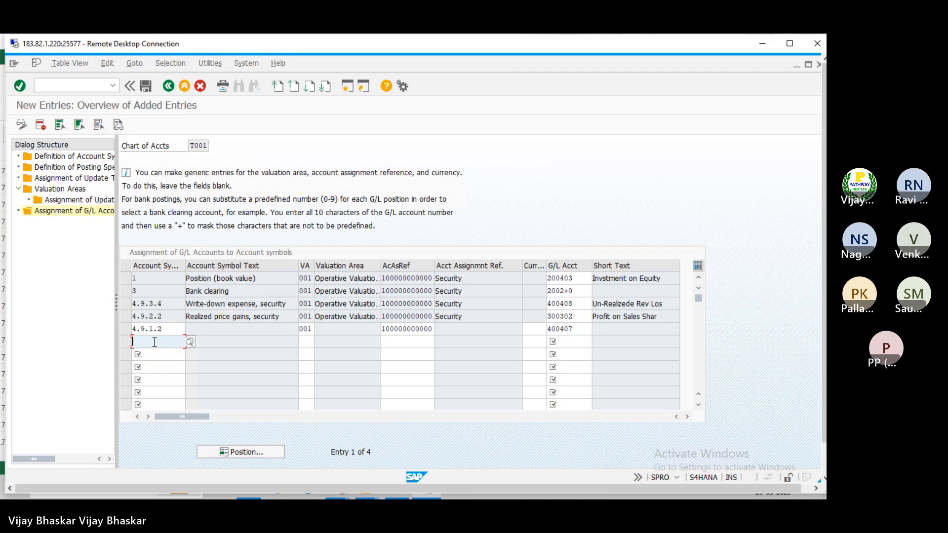
pyautogui.hotkey('alt', 'Tab')
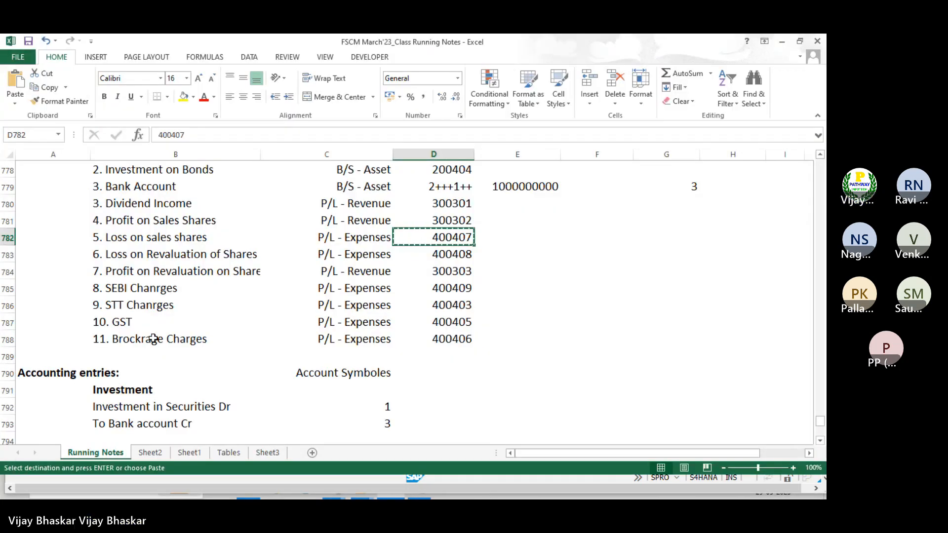
pyautogui.press('Escape')
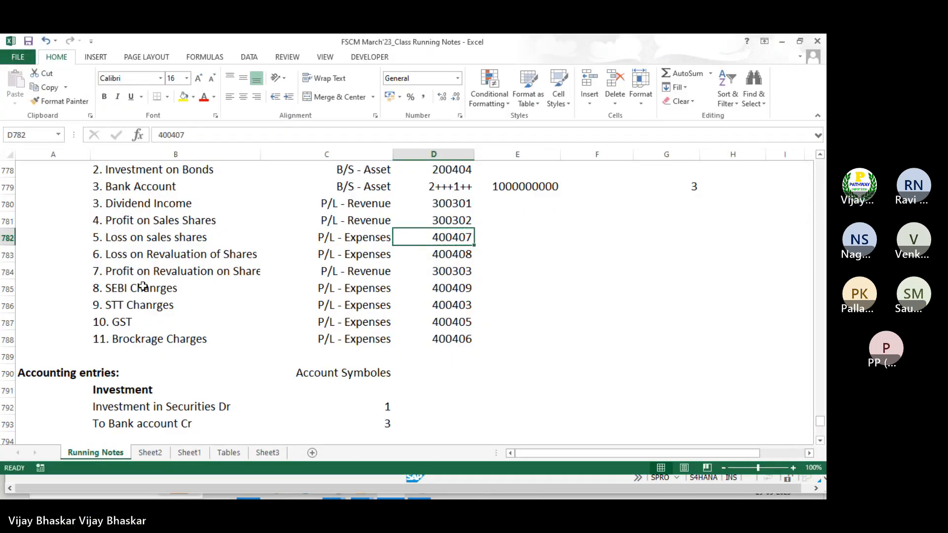
pyautogui.click(127, 274)
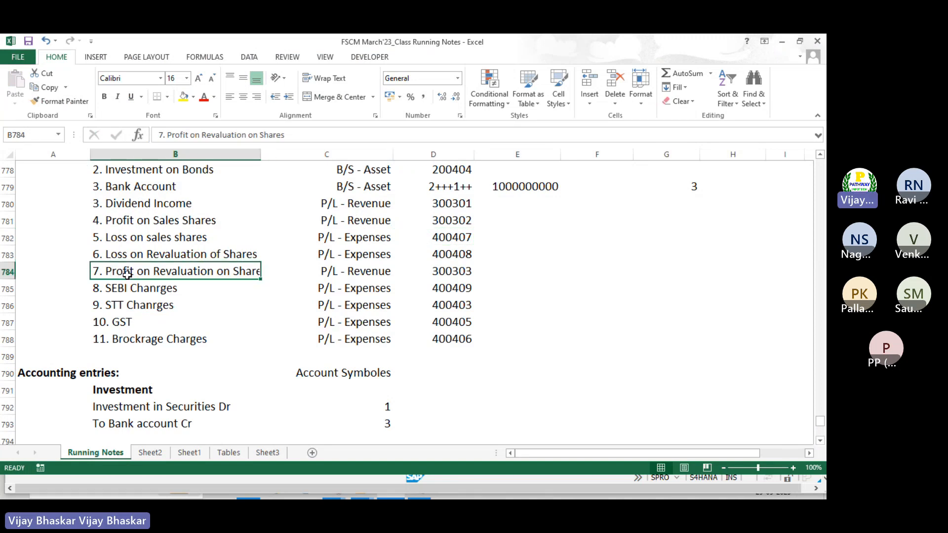
pyautogui.scroll(-4, 127, 275)
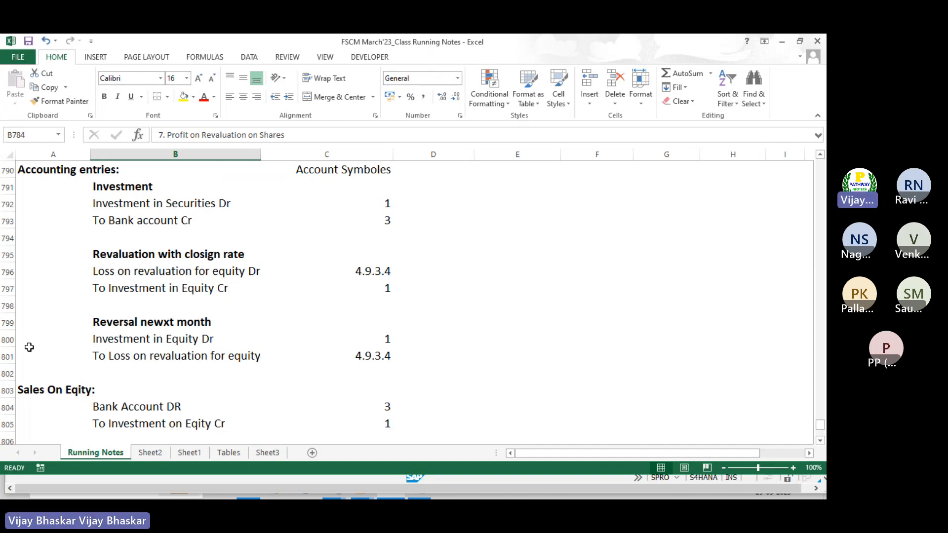
pyautogui.click(3, 389)
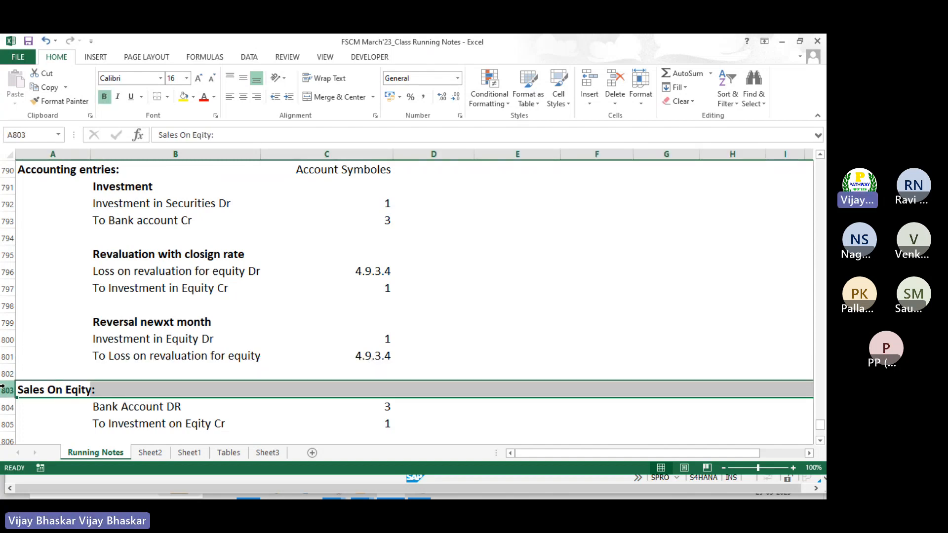
pyautogui.hotkey('ctrl', 'shift', '+')
pyautogui.hotkey('ctrl', 'shift', '+')
pyautogui.hotkey('ctrl', 'shift', '+')
pyautogui.hotkey('ctrl', 'shift', '+')
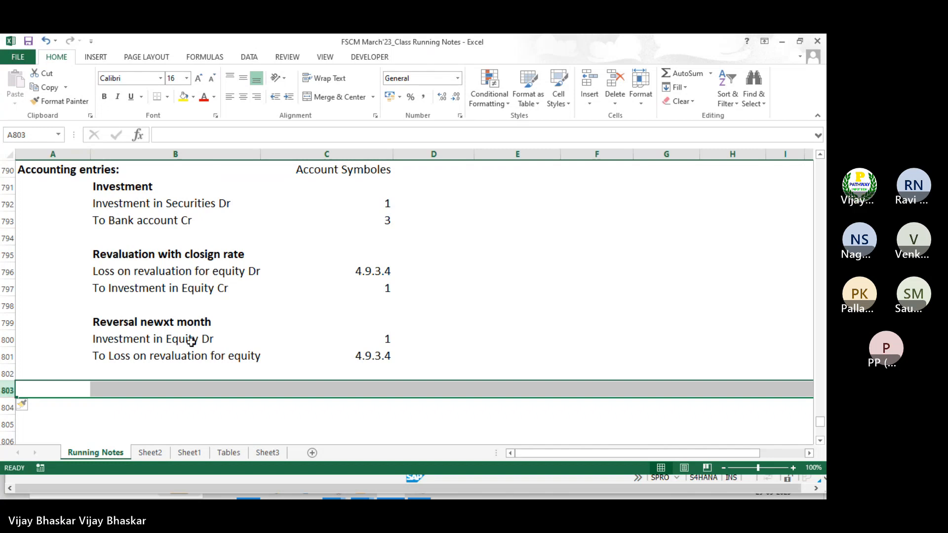
# Copy the two revaluation entry lines with their symbols into the new rows below the reversal
pyautogui.click(99, 254)
pyautogui.click(100, 270)
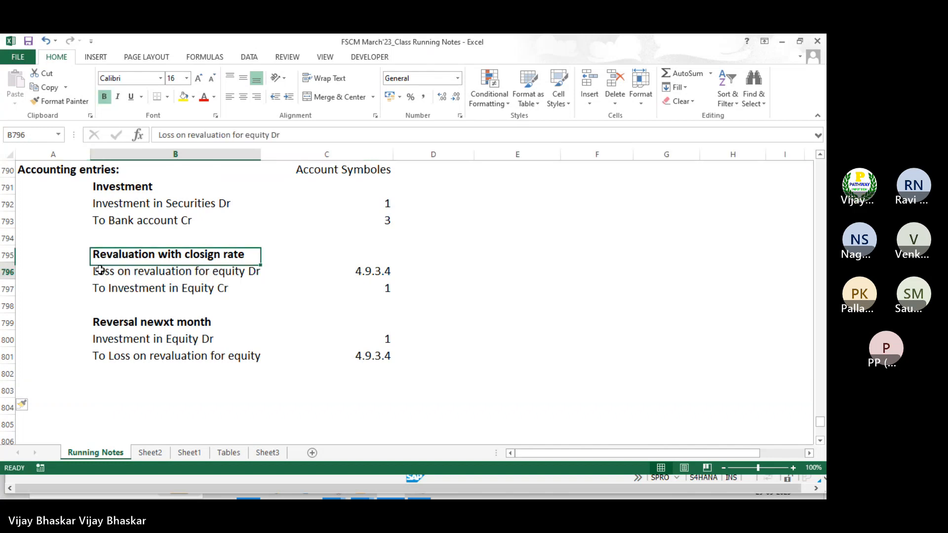
pyautogui.moveTo(100, 271); pyautogui.dragTo(372, 290)
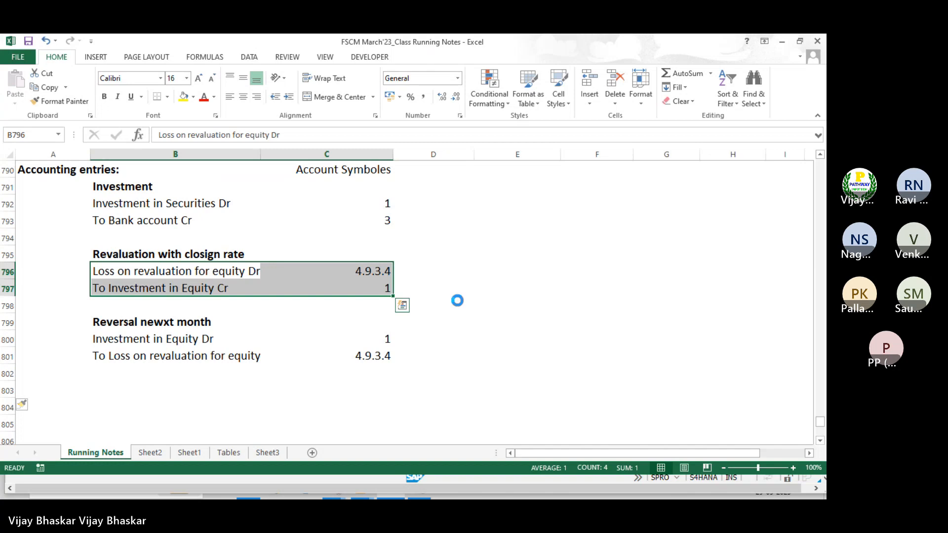
pyautogui.hotkey('ctrl', 'c')
pyautogui.click(104, 393)
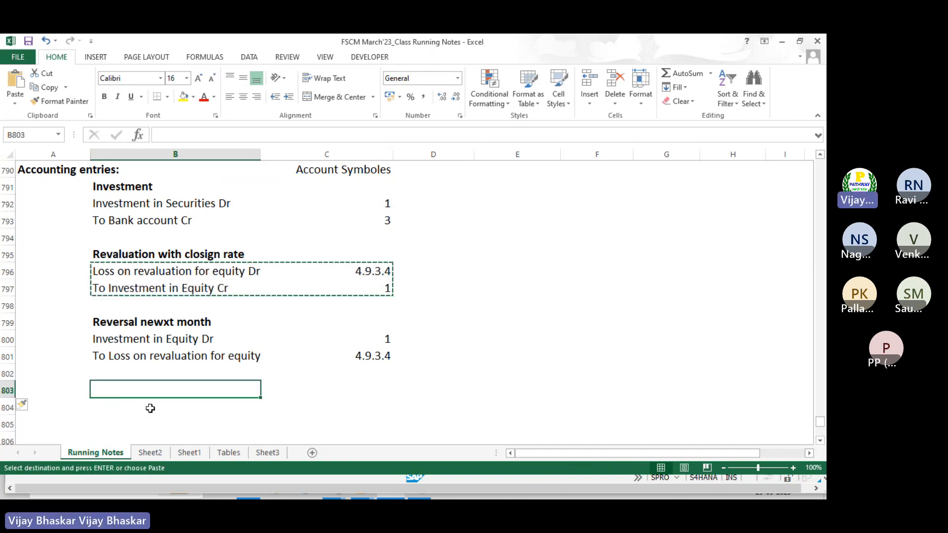
pyautogui.hotkey('ctrl', 'v')
pyautogui.click(111, 239)
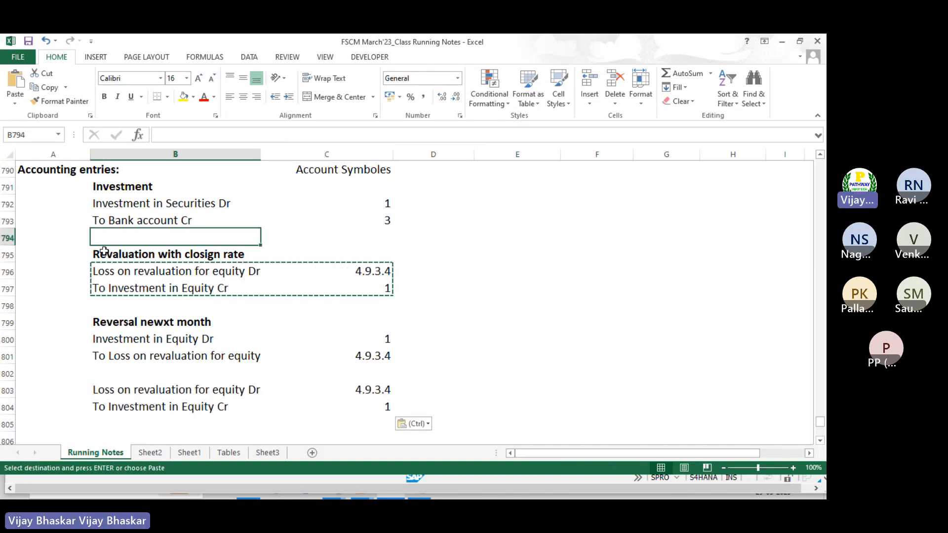
pyautogui.press('Escape')
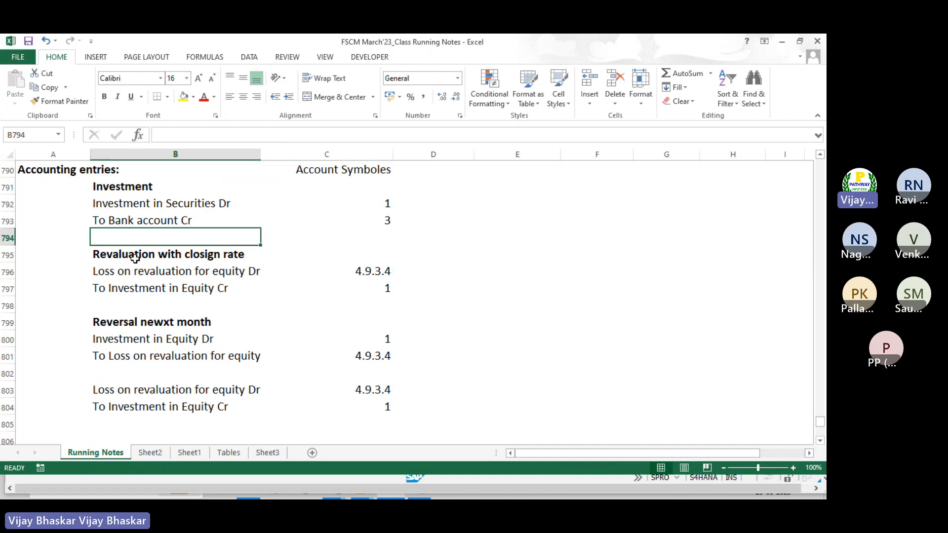
# Rename the first heading to 'Revaluation Loss' and copy it above the new entry lines
pyautogui.doubleClick(161, 255)
pyautogui.write('Loss')
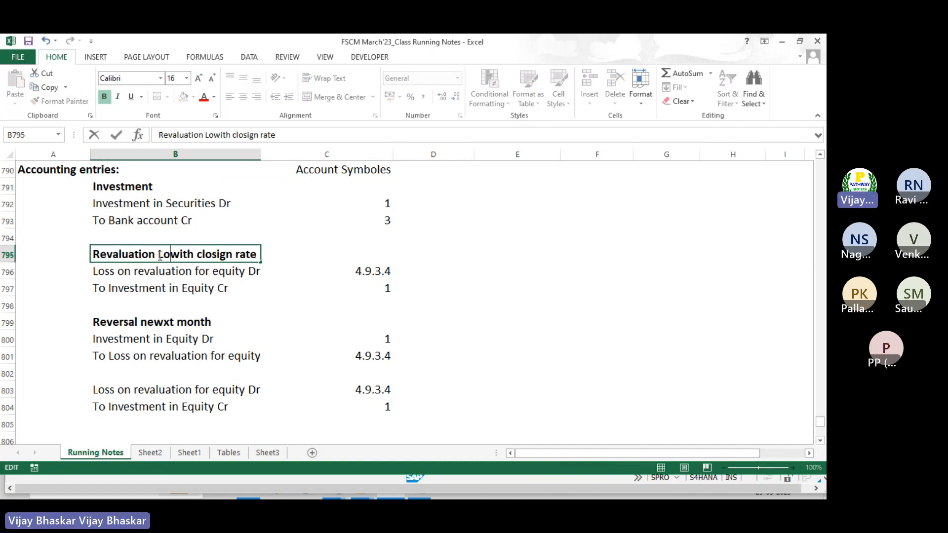
pyautogui.hotkey('ctrl', 'Return')
pyautogui.press('Down')
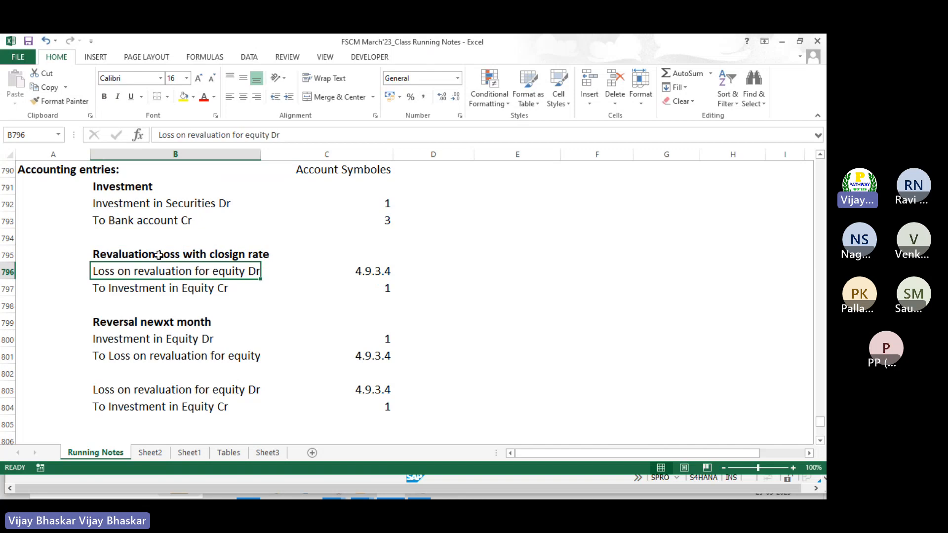
pyautogui.press('Up')
pyautogui.hotkey('ctrl', 'c')
pyautogui.press('Down')
pyautogui.press('Down')
pyautogui.press('Down')
pyautogui.press('Down')
pyautogui.press('Down')
pyautogui.press('Down')
pyautogui.press('Down')
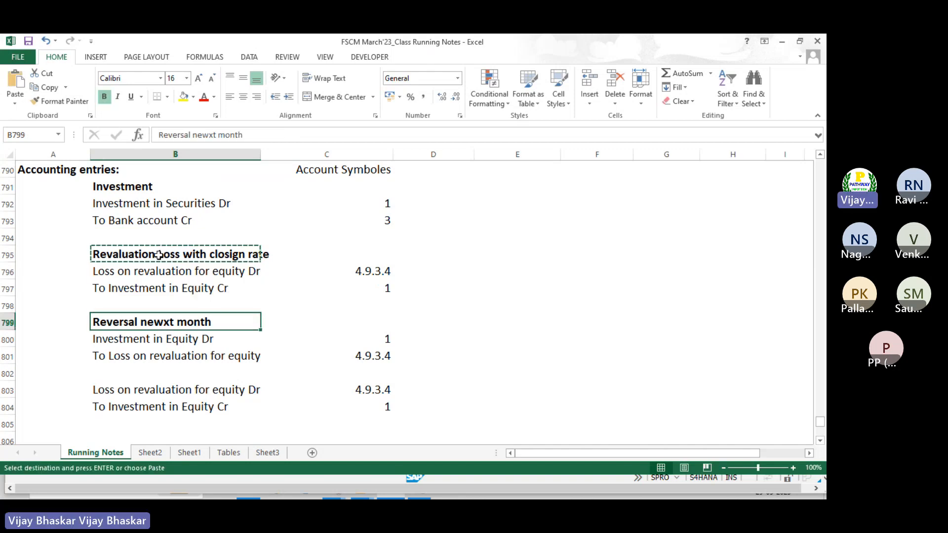
pyautogui.press('Return')
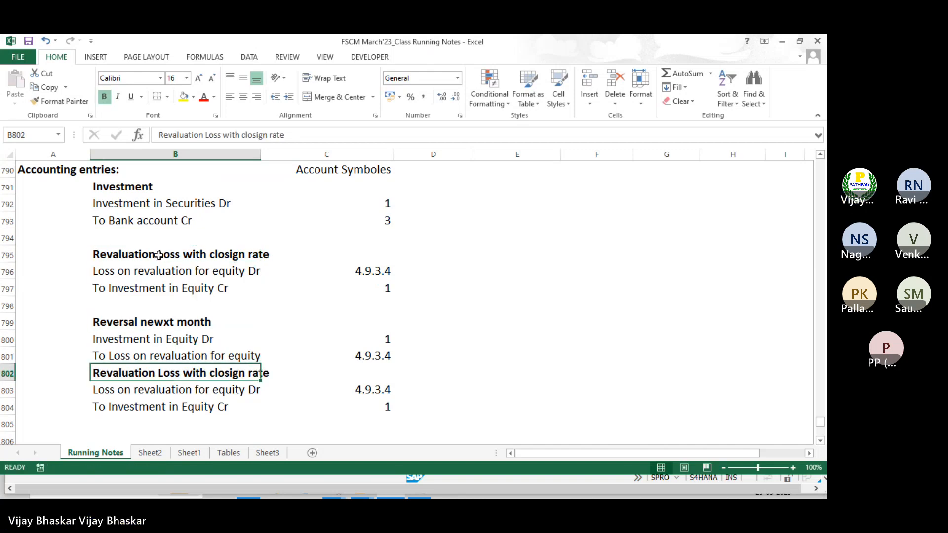
# Insert a blank row above the new block and retitle its heading 'Revaluation profit'
pyautogui.click(4, 373)
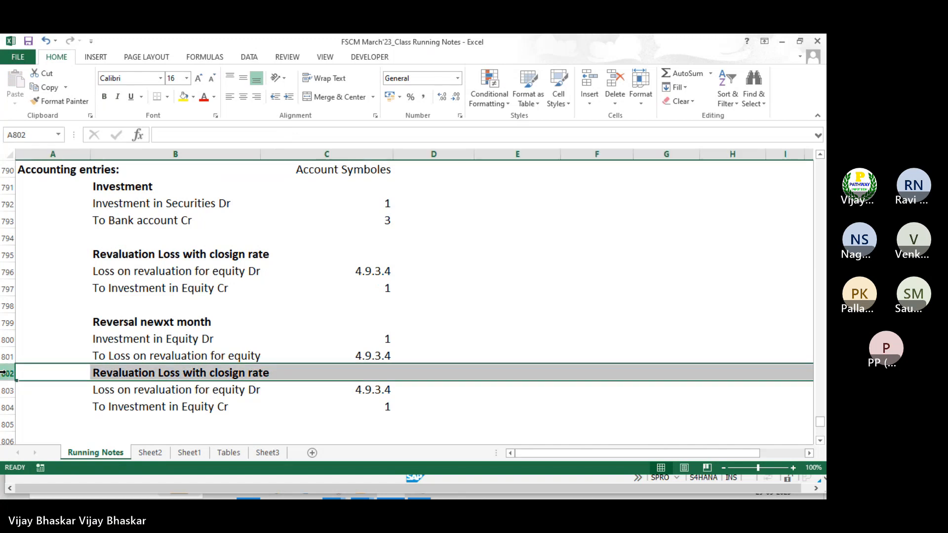
pyautogui.hotkey('ctrl', 'shift', '+')
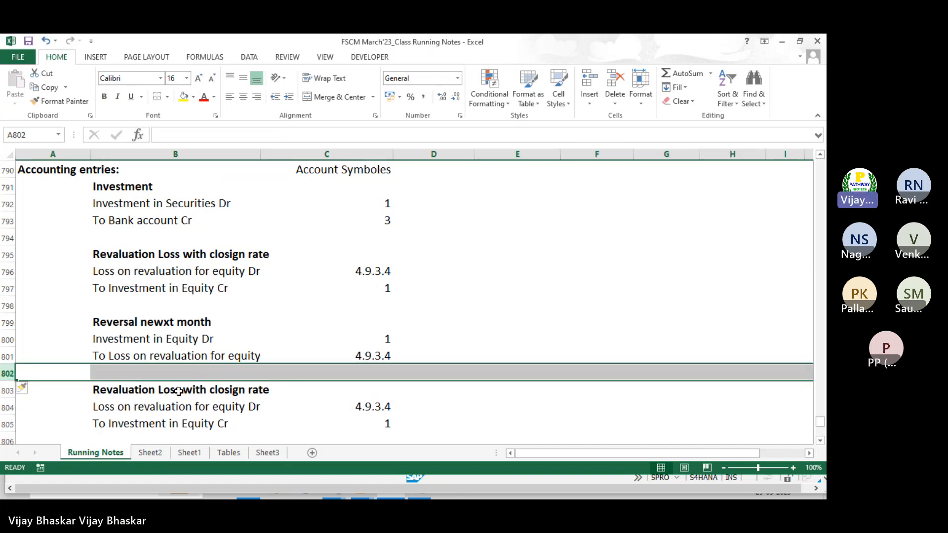
pyautogui.doubleClick(178, 391)
pyautogui.press('BackSpace')
pyautogui.press('BackSpace')
pyautogui.press('BackSpace')
pyautogui.press('BackSpace')
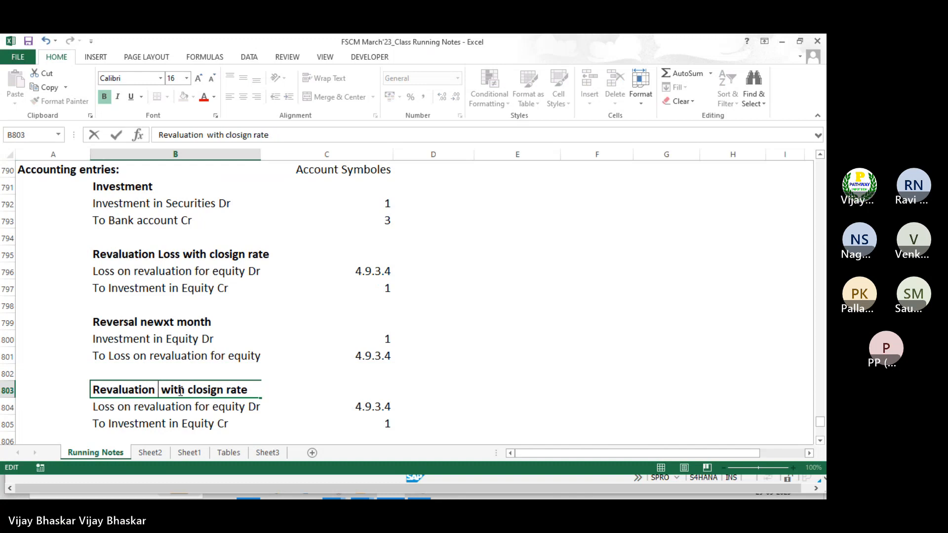
pyautogui.write('profit')
pyautogui.press('Return')
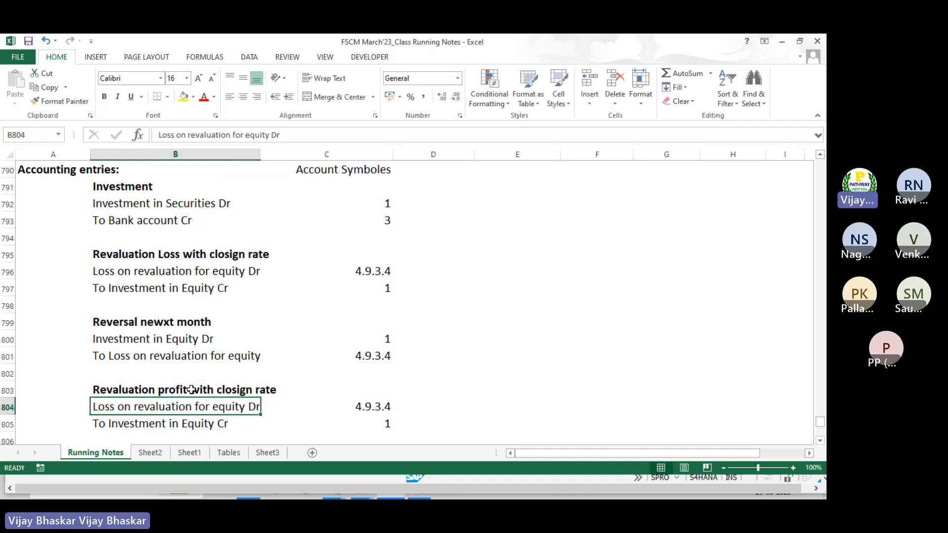
# Change the new debit line to read 'Profit on revaluation for equity' Dr
pyautogui.doubleClick(115, 406)
pyautogui.press('BackSpace')
pyautogui.press('BackSpace')
pyautogui.press('BackSpace')
pyautogui.press('BackSpace')
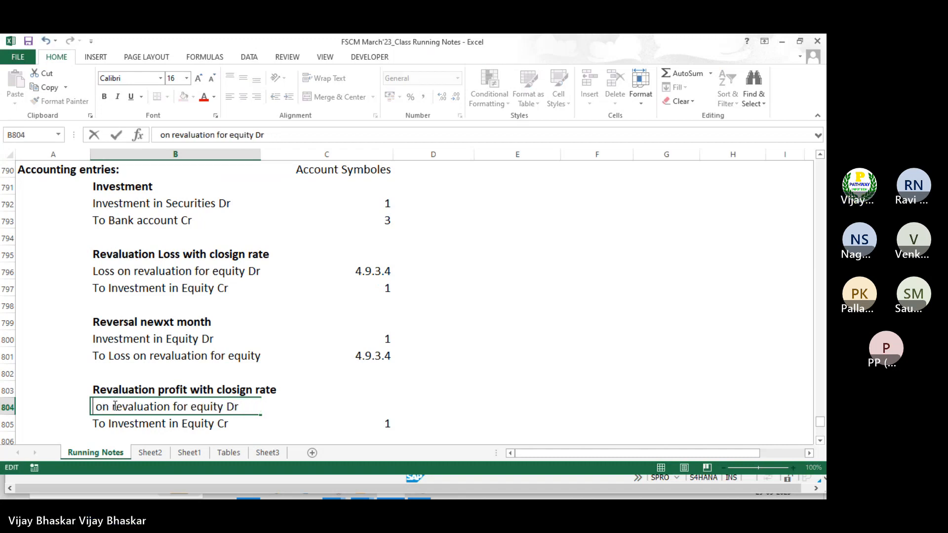
pyautogui.write('Profit')
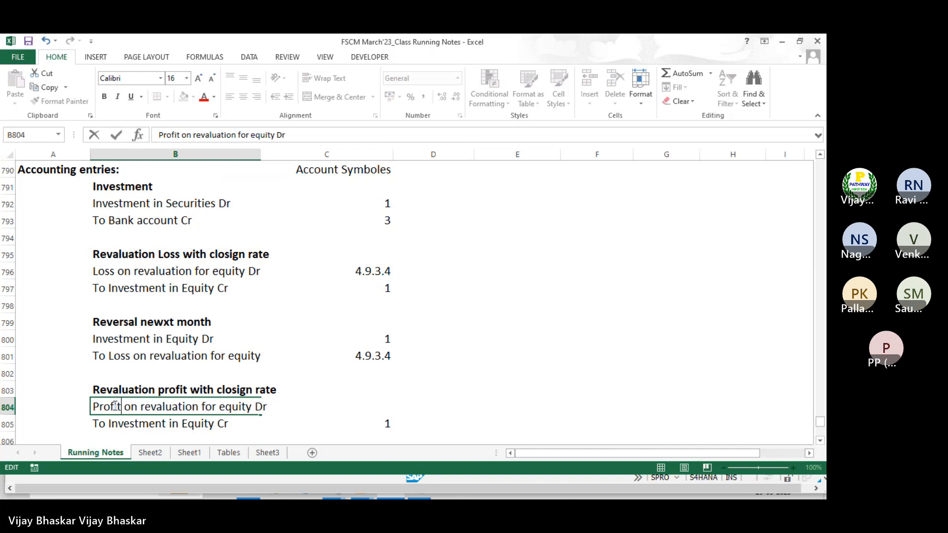
pyautogui.press('Return')
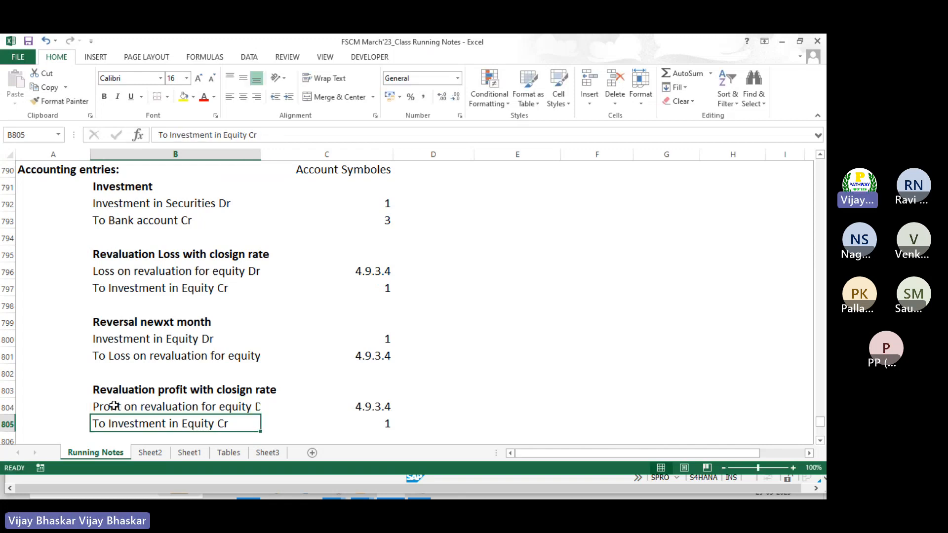
pyautogui.click(182, 407)
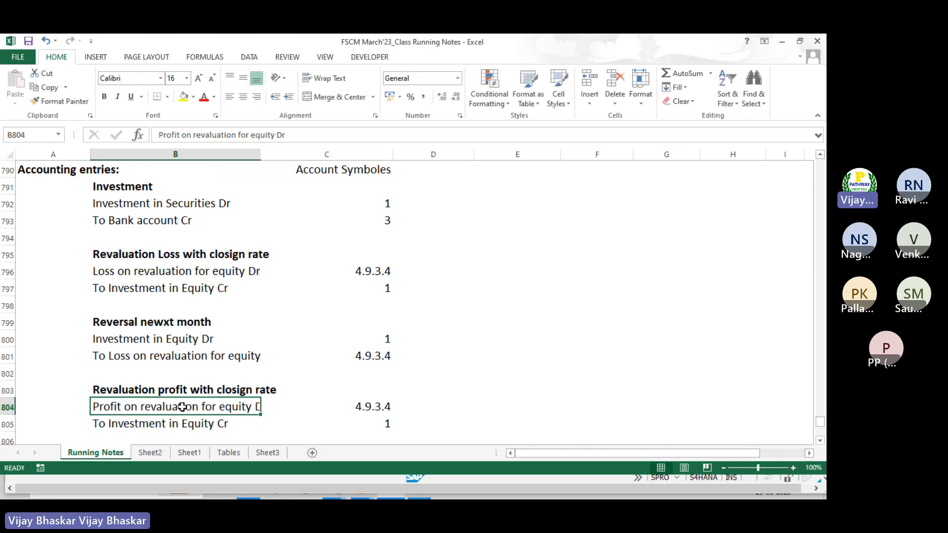
pyautogui.hotkey('alt', 'Tab')
pyautogui.click(191, 351)
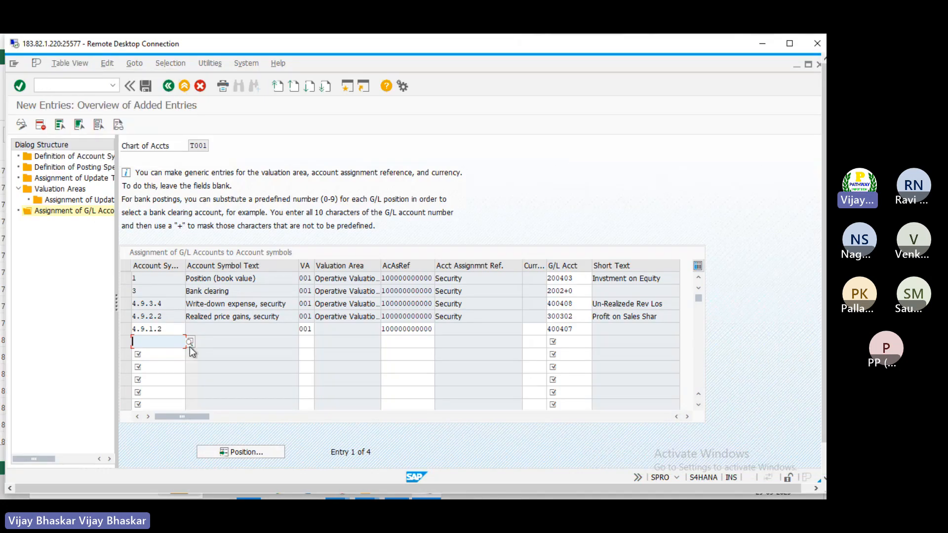
# Complete the 4.9.1.2 row for G/L 400407 and find symbol 4.9.4.4 Write-up revenue, security
pyautogui.press('Return')
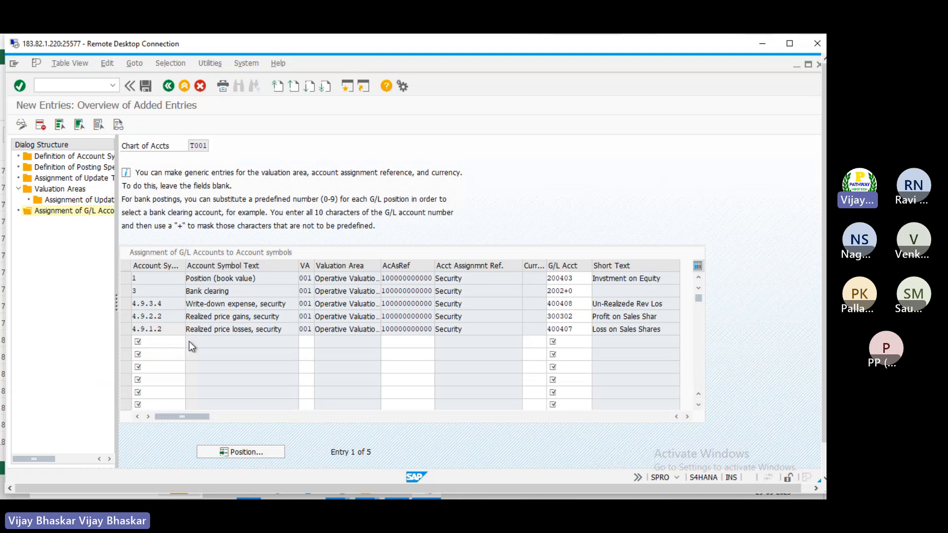
pyautogui.click(189, 342)
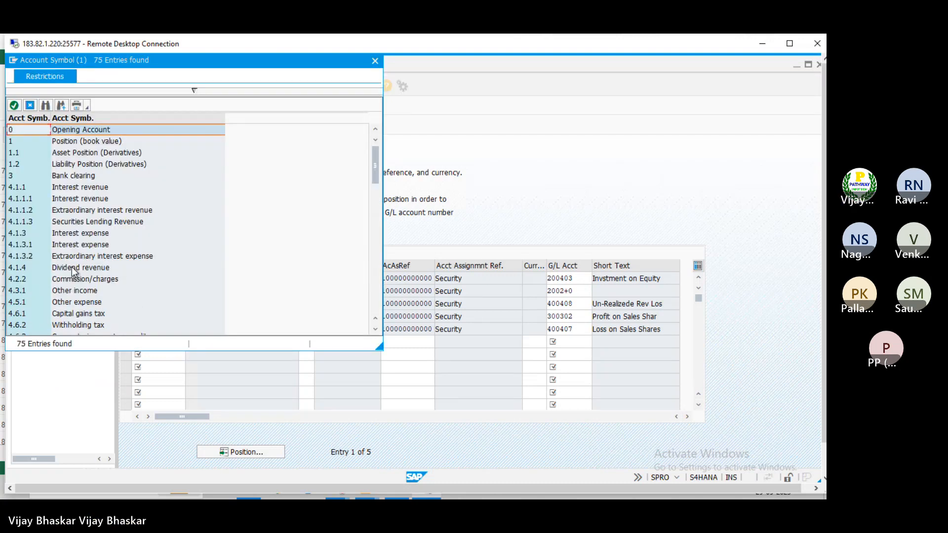
pyautogui.scroll(-1, 72, 266)
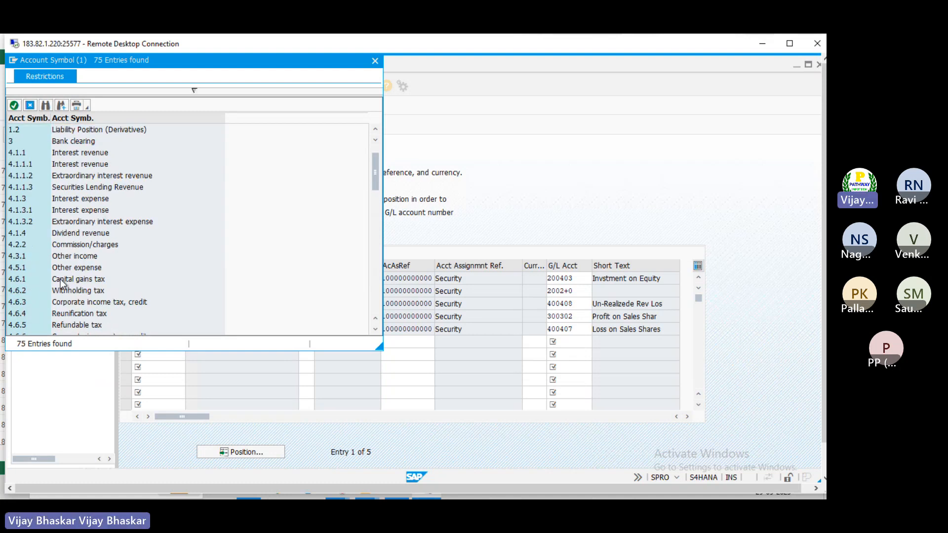
pyautogui.scroll(-2, 60, 278)
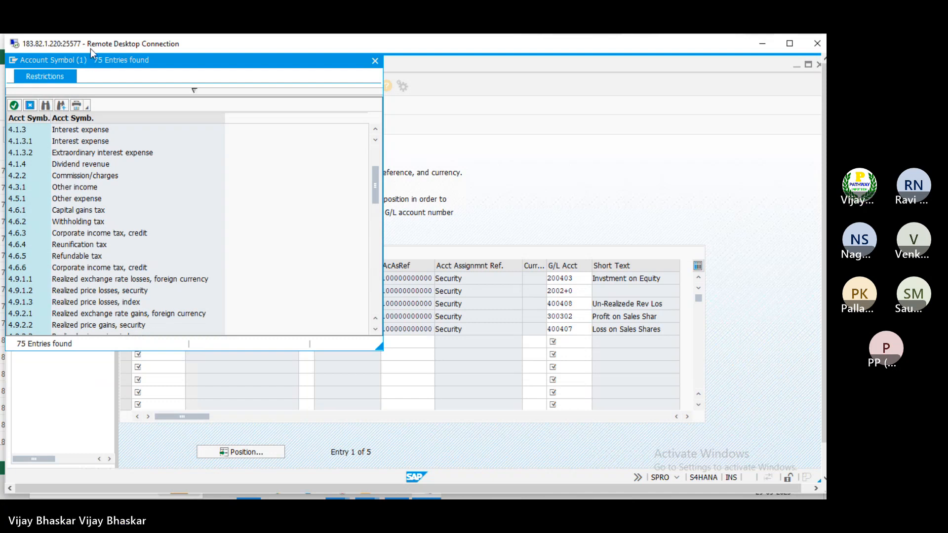
pyautogui.moveTo(93, 57); pyautogui.dragTo(383, 86)
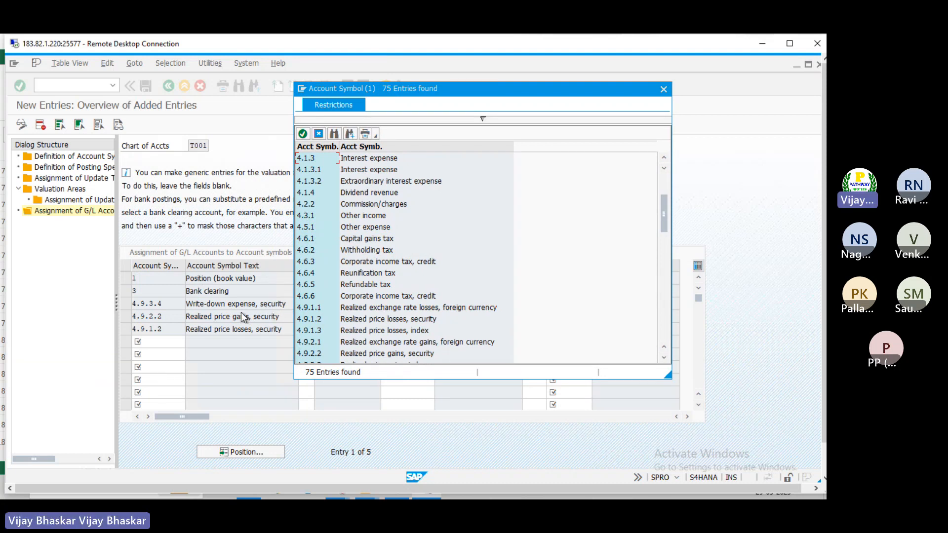
pyautogui.scroll(-2, 364, 303)
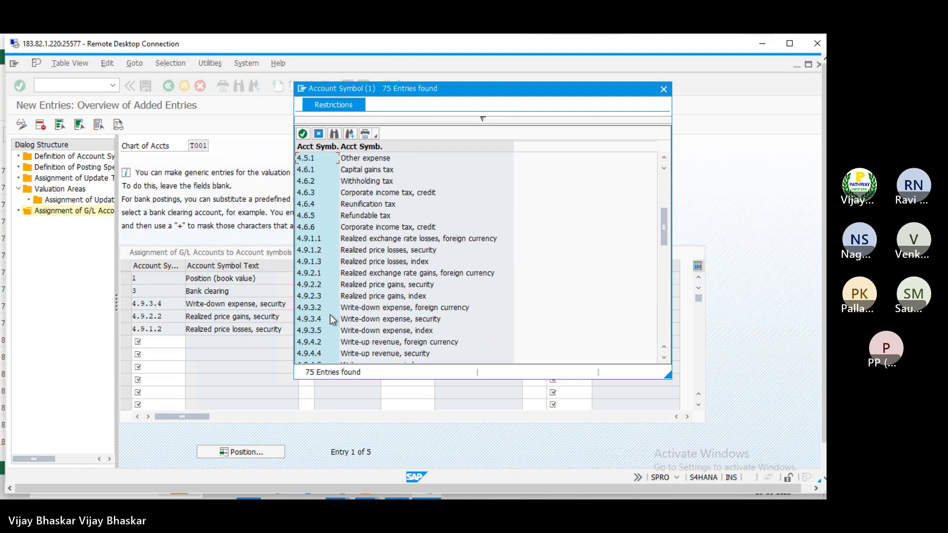
pyautogui.click(358, 322)
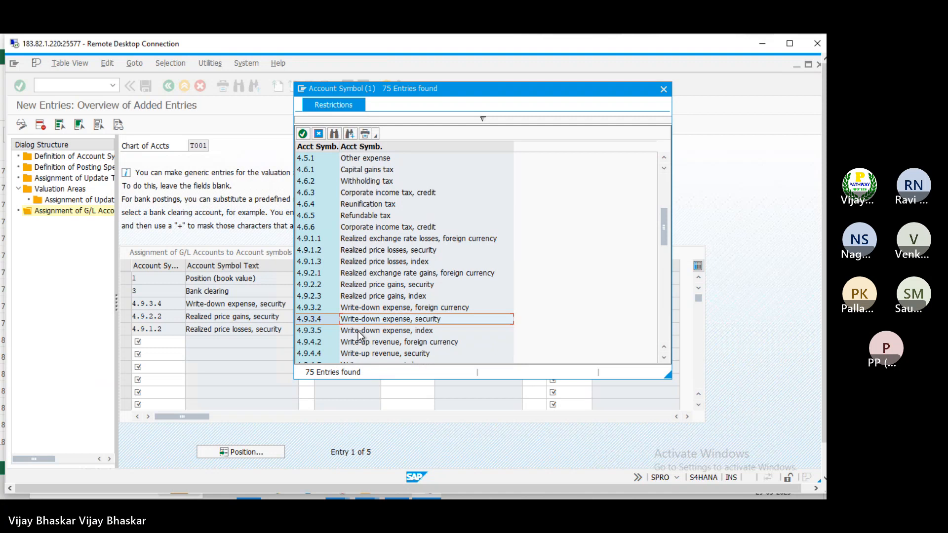
pyautogui.click(314, 353)
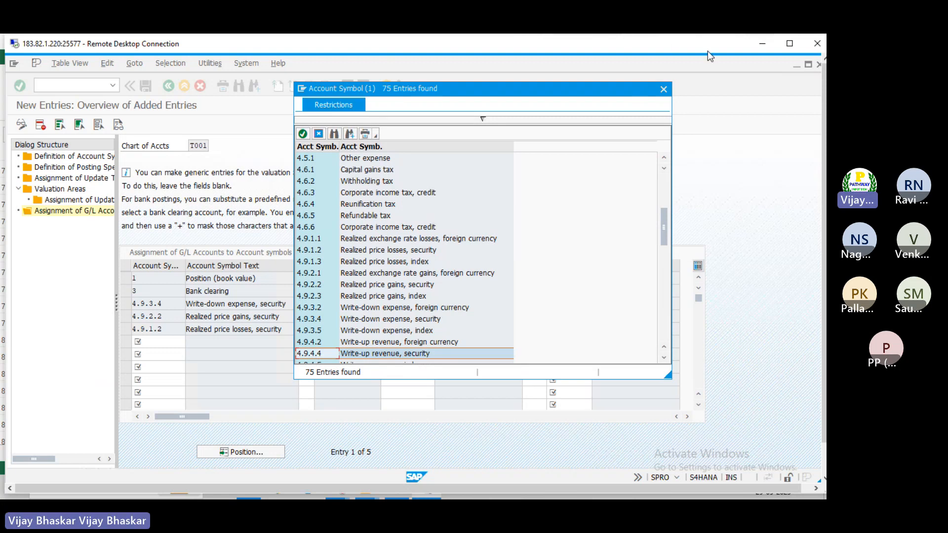
pyautogui.hotkey('alt', 'Tab')
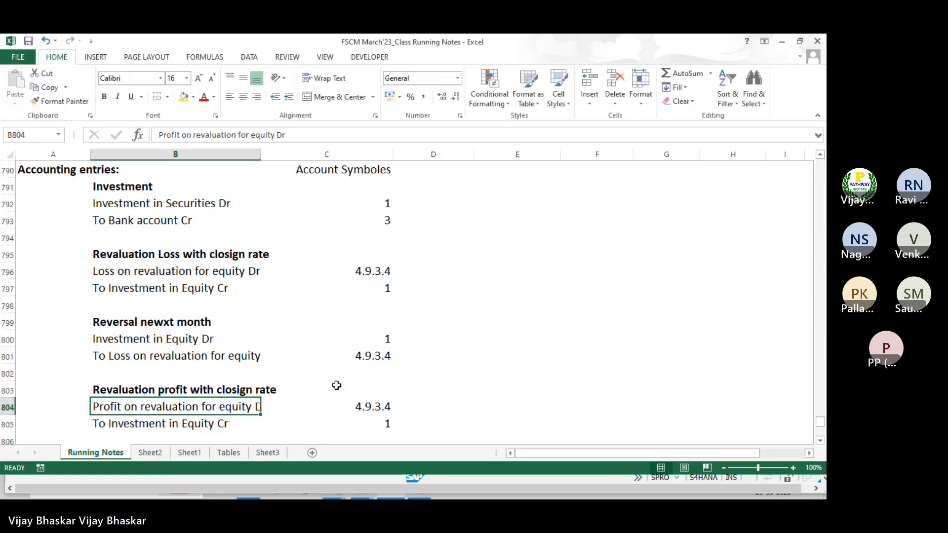
# Change the Profit on revaluation debit line's symbol from 4.9.3.4 to 4.9.4.4
pyautogui.doubleClick(379, 409)
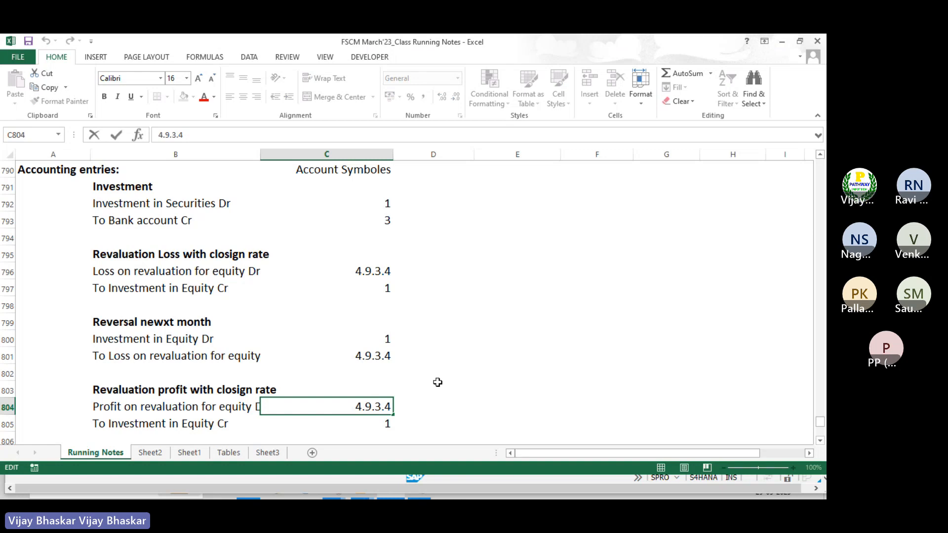
pyautogui.press('Delete')
pyautogui.write('4')
pyautogui.press('Return')
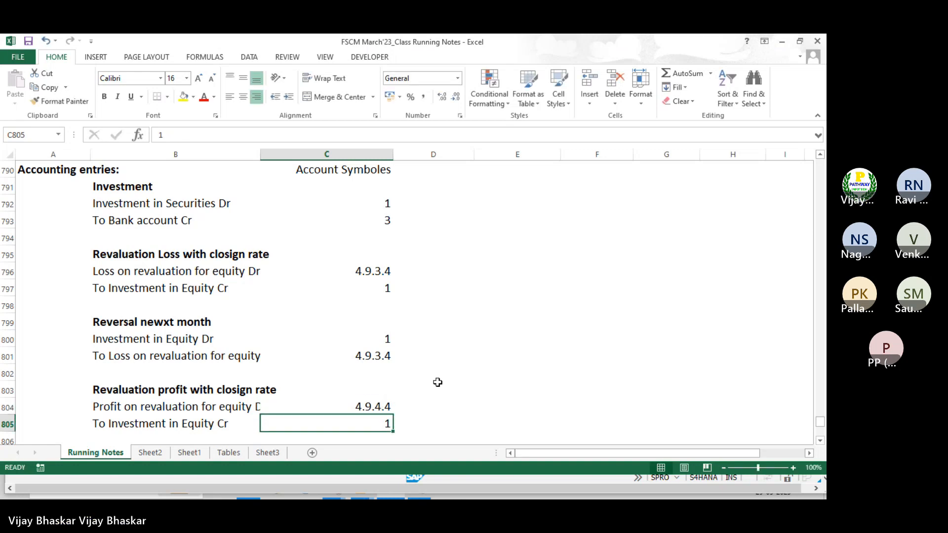
pyautogui.scroll(-1, 438, 382)
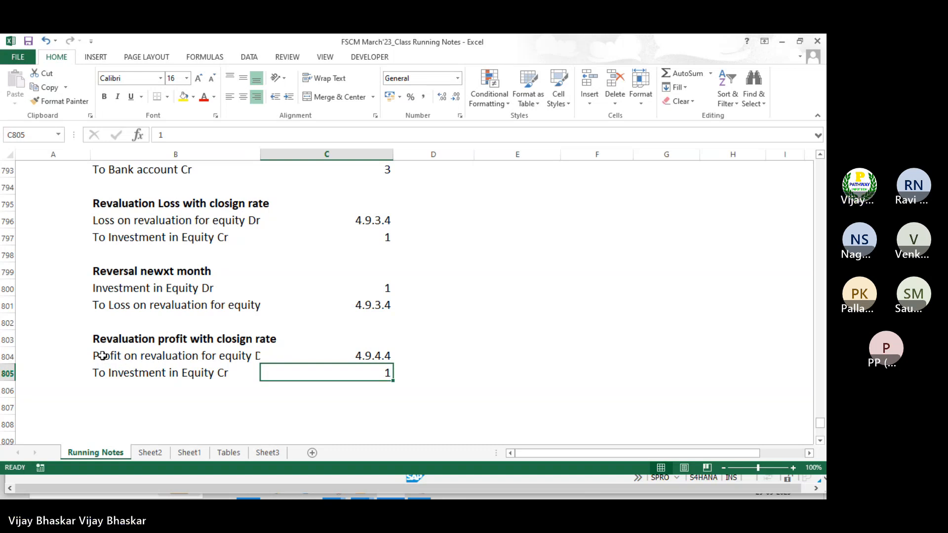
# Confirm in Excel cell B804 that revaluation profit uses symbol 4.9.4.4, then return to SAP
pyautogui.click(102, 356)
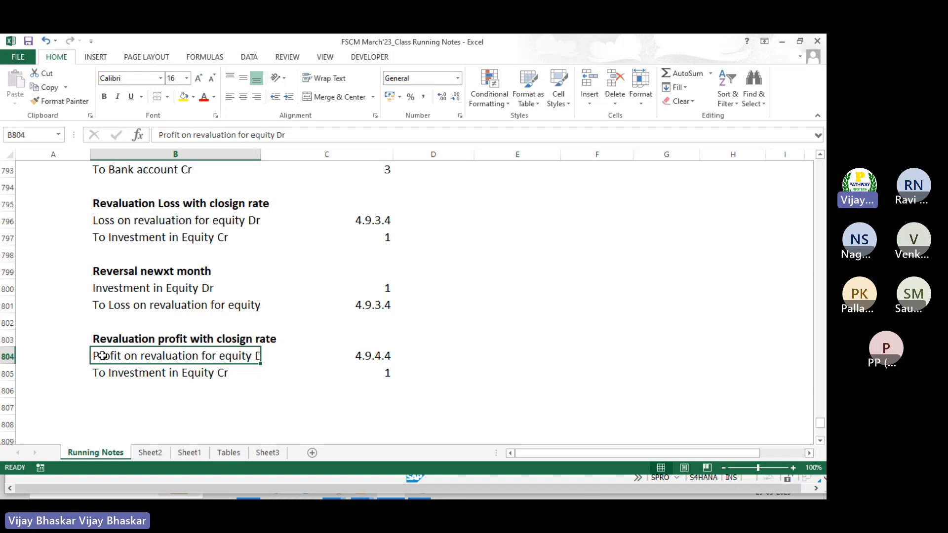
pyautogui.hotkey('alt', 'Tab')
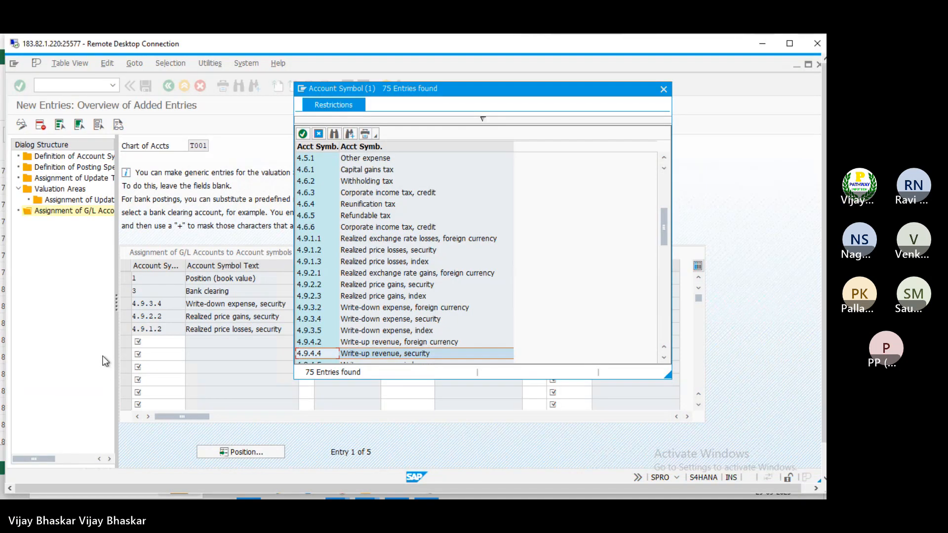
pyautogui.doubleClick(308, 353)
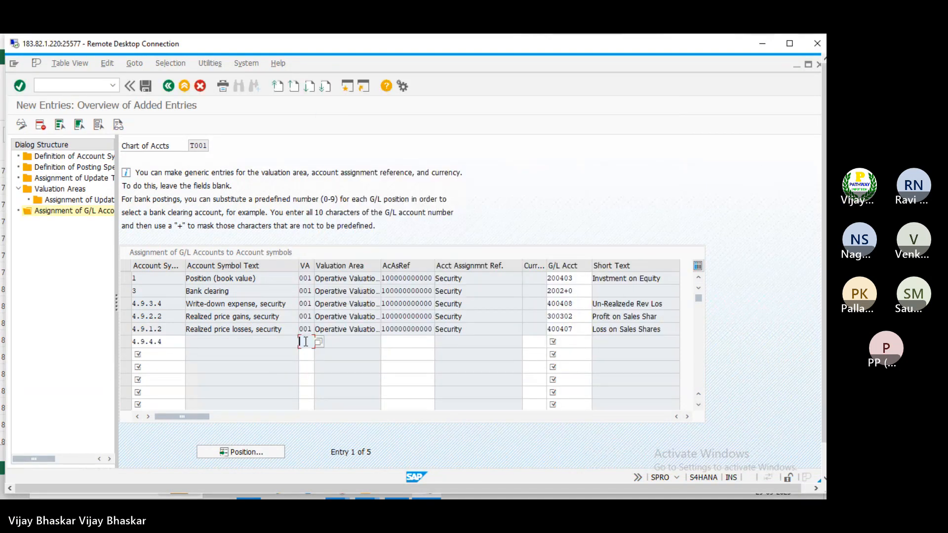
pyautogui.write('001')
pyautogui.press('Tab')
pyautogui.press('space')
pyautogui.press('Down')
pyautogui.press('Return')
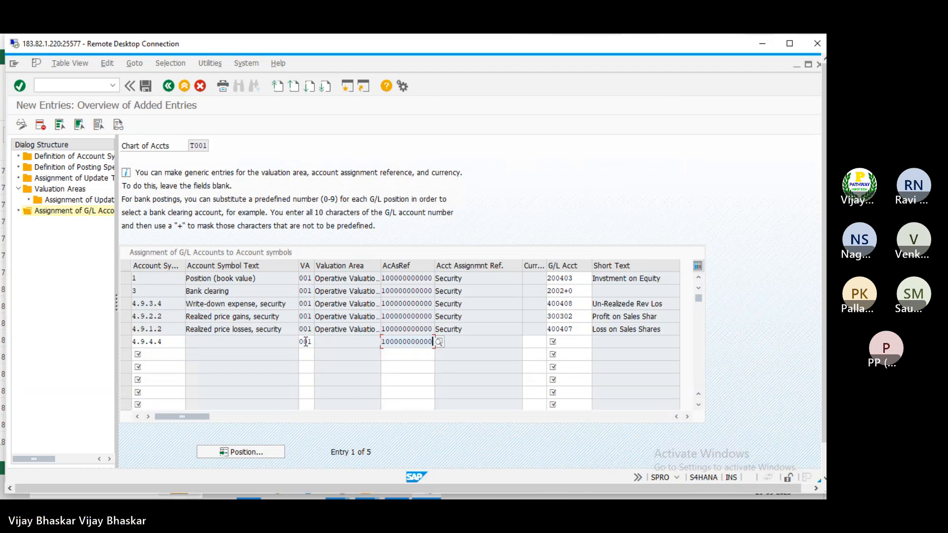
pyautogui.press('Tab')
pyautogui.press('Tab')
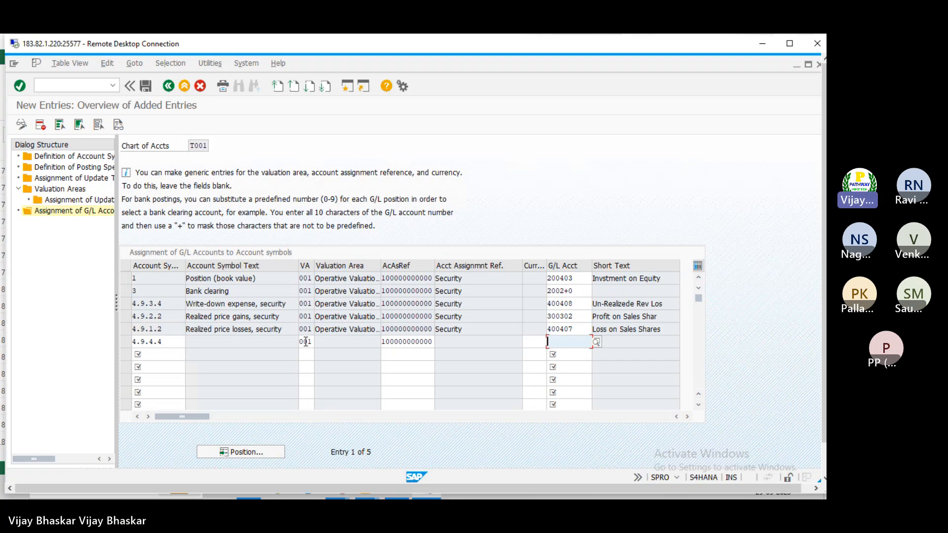
# Copy G/L account 300303 from the Excel notes into the row and confirm it
pyautogui.hotkey('alt', 'Tab')
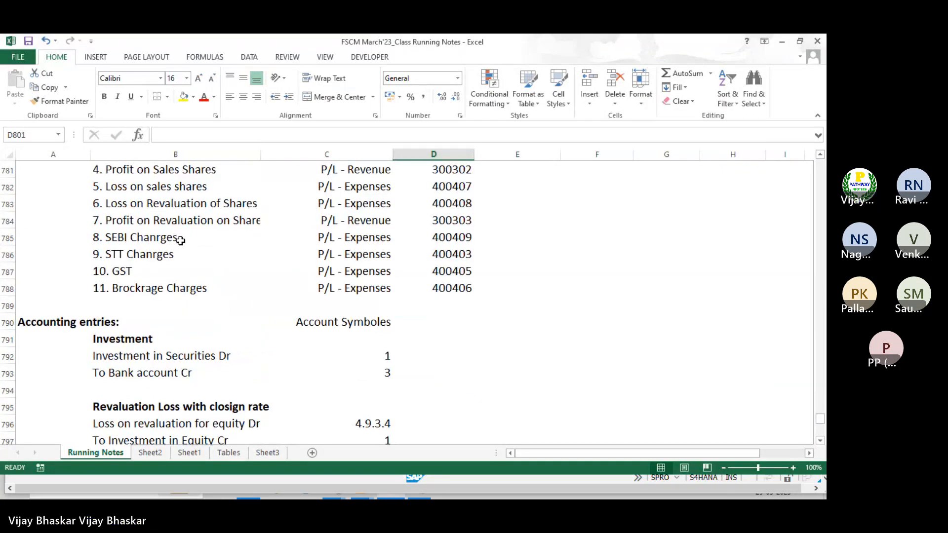
pyautogui.scroll(1, 193, 230)
pyautogui.scroll(1, 192, 229)
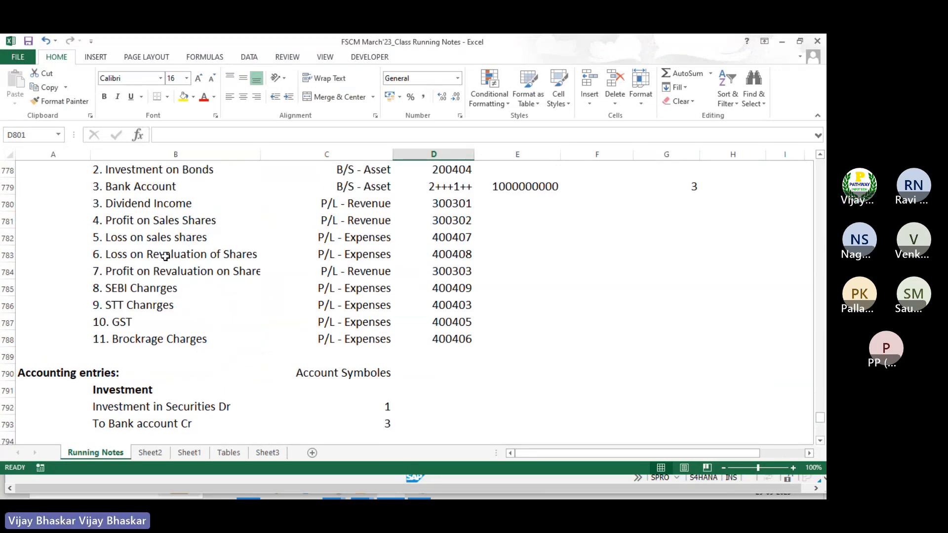
pyautogui.click(453, 271)
pyautogui.hotkey('ctrl', 'c')
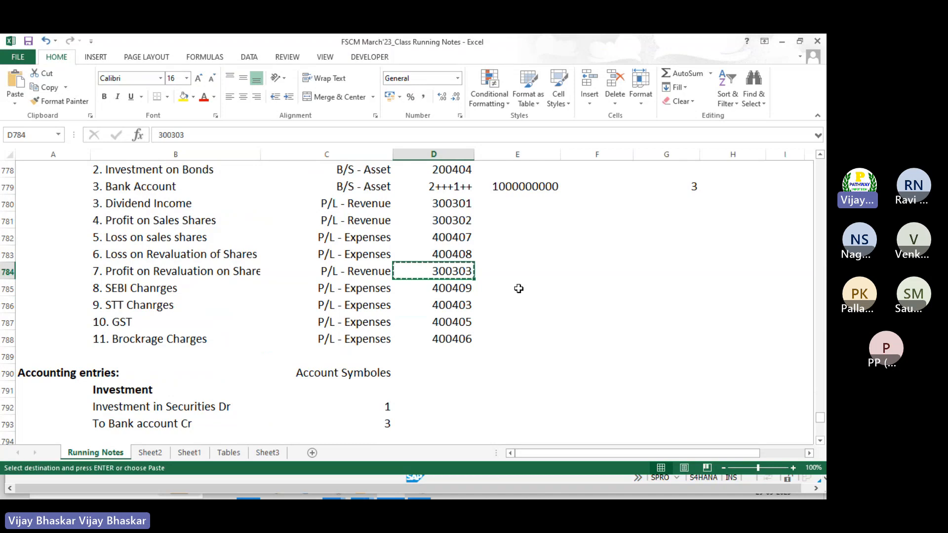
pyautogui.hotkey('alt', 'Tab')
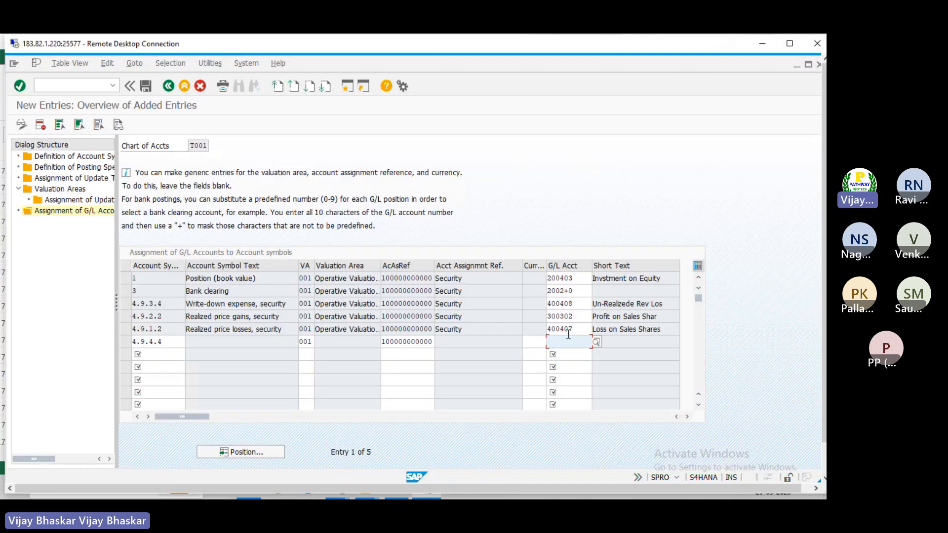
pyautogui.hotkey('ctrl', 'v')
pyautogui.press('Return')
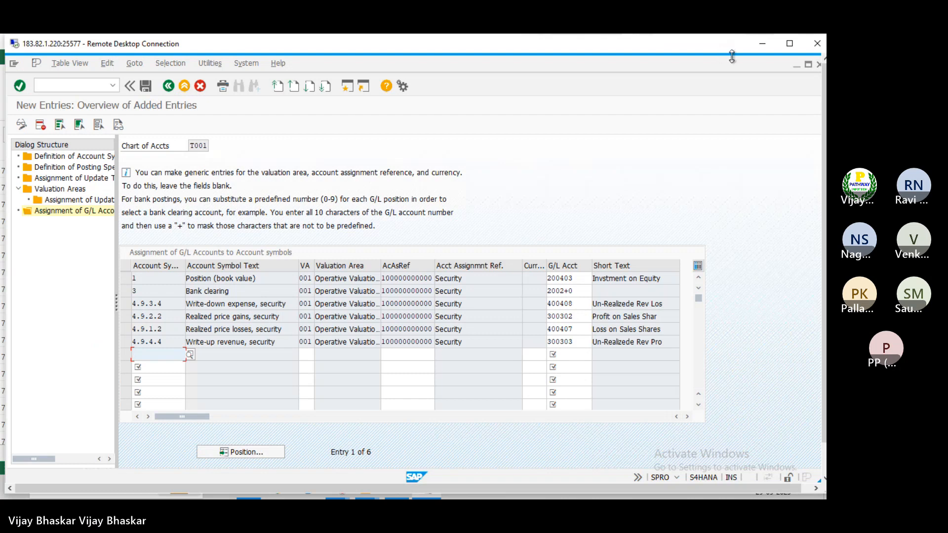
pyautogui.hotkey('alt', 'Tab')
pyautogui.scroll(-8, 332, 320)
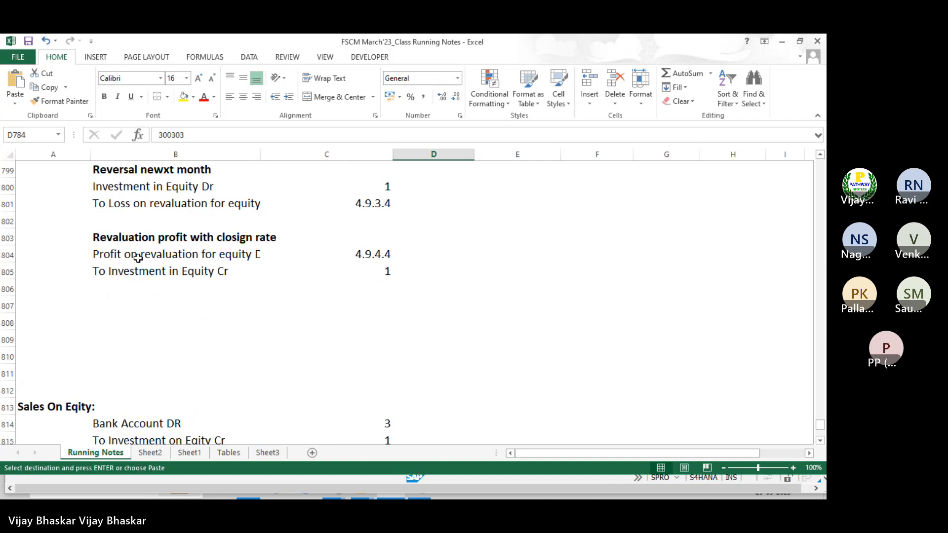
# Change the reversal's first line to 'Loss on revaluation for equity Dr'
pyautogui.scroll(1, 138, 257)
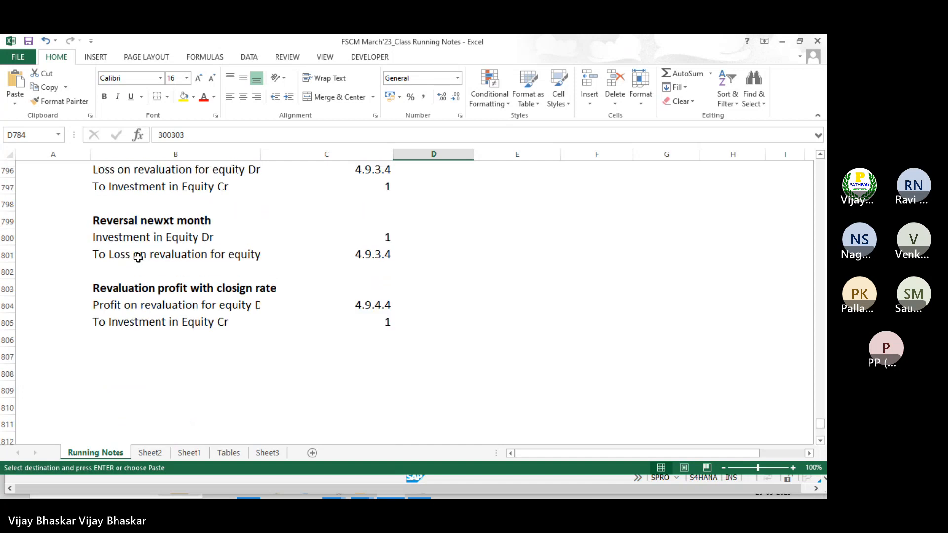
pyautogui.doubleClick(111, 252)
pyautogui.press('BackSpace')
pyautogui.press('BackSpace')
pyautogui.press('BackSpace')
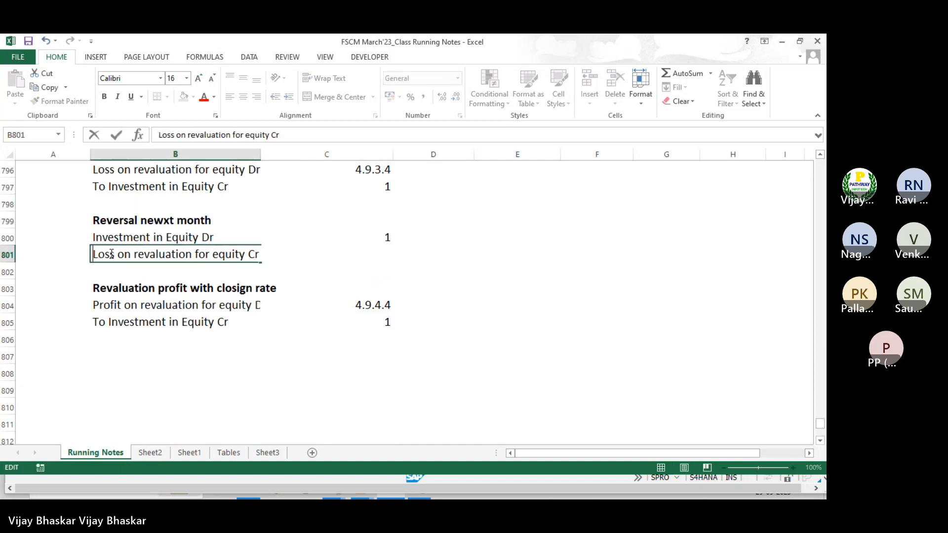
pyautogui.click(254, 254)
pyautogui.press('BackSpace')
pyautogui.write('D')
pyautogui.press('Return')
# Move the Investment in Equity text into B802 and insert a blank row at 803
pyautogui.click(98, 237)
pyautogui.hotkey('ctrl', 'c')
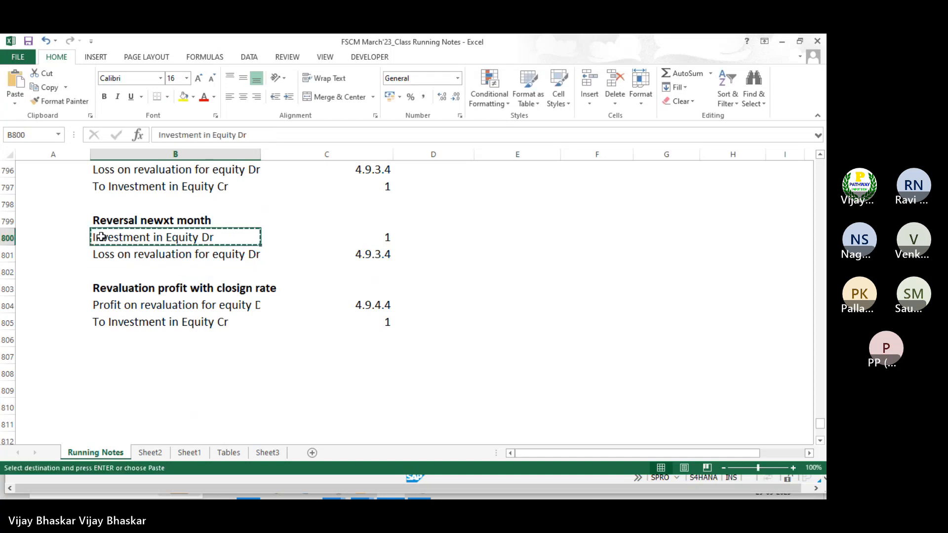
pyautogui.press('Down')
pyautogui.press('Down')
pyautogui.press('Return')
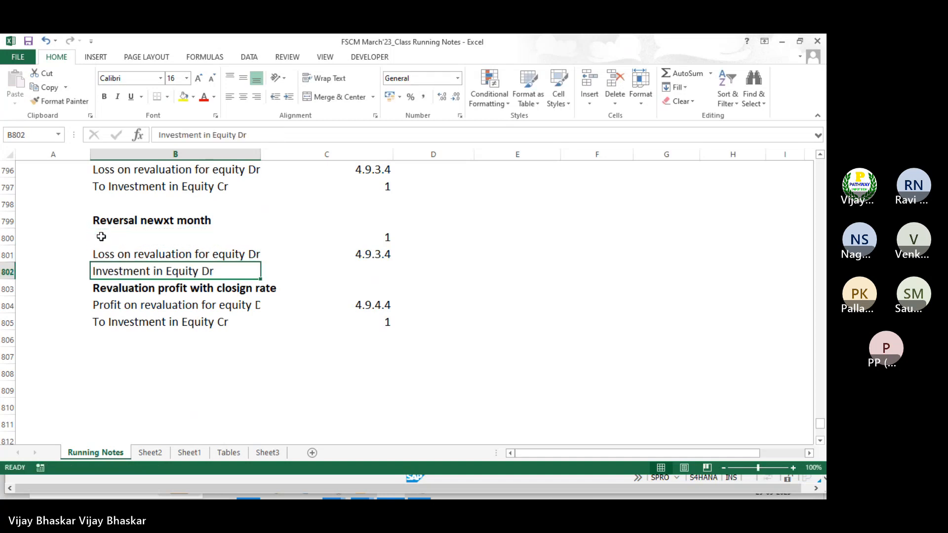
pyautogui.moveTo(383, 237); pyautogui.dragTo(387, 253)
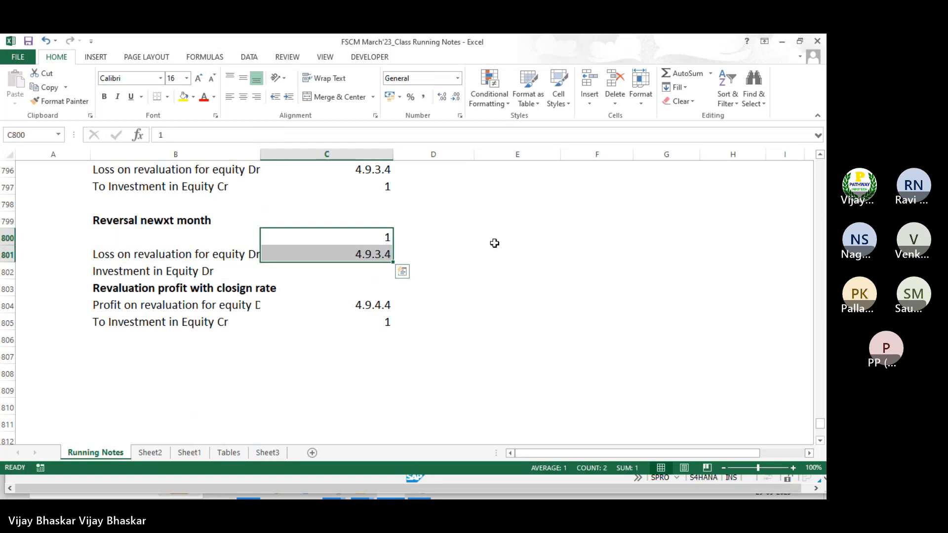
pyautogui.click(2, 289)
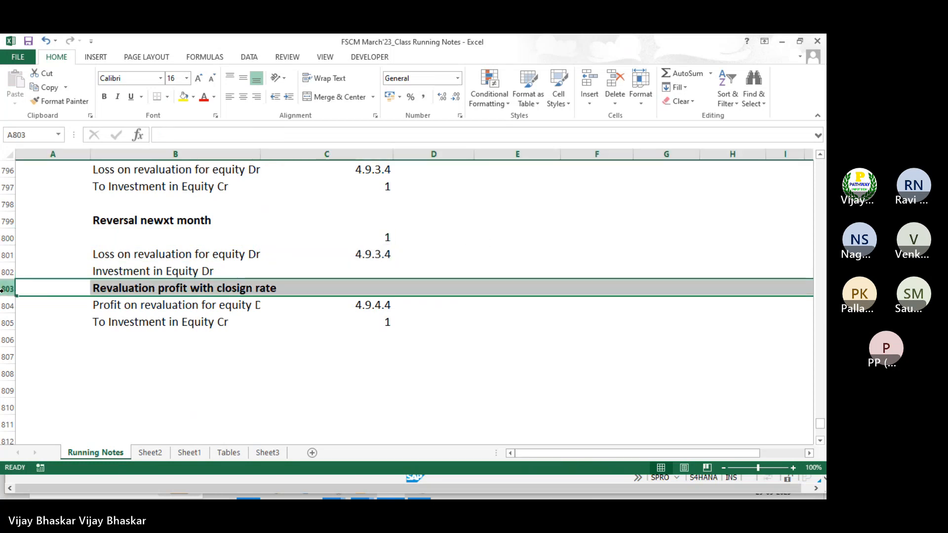
pyautogui.hotkey('ctrl', 'shift', '+')
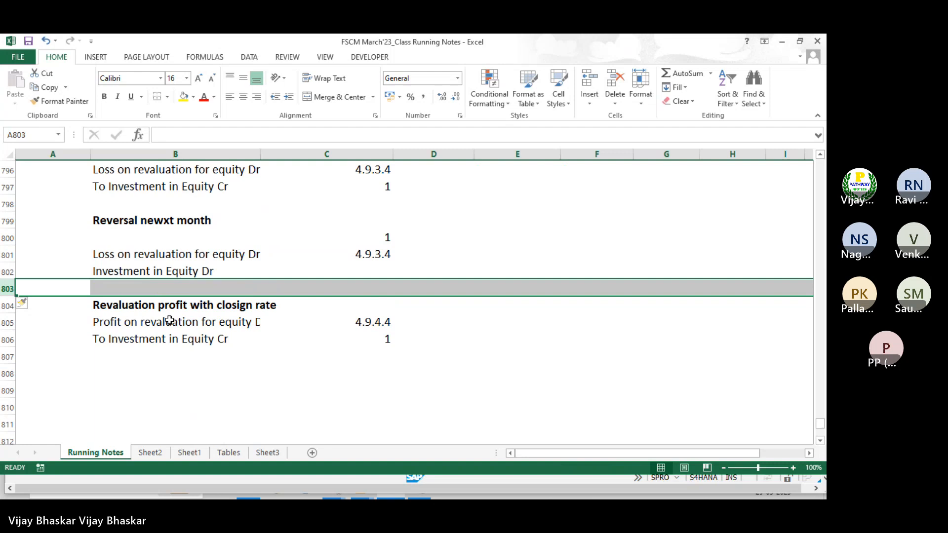
# Reword the moved line as 'To Investment in Equity Cr'
pyautogui.doubleClick(217, 271)
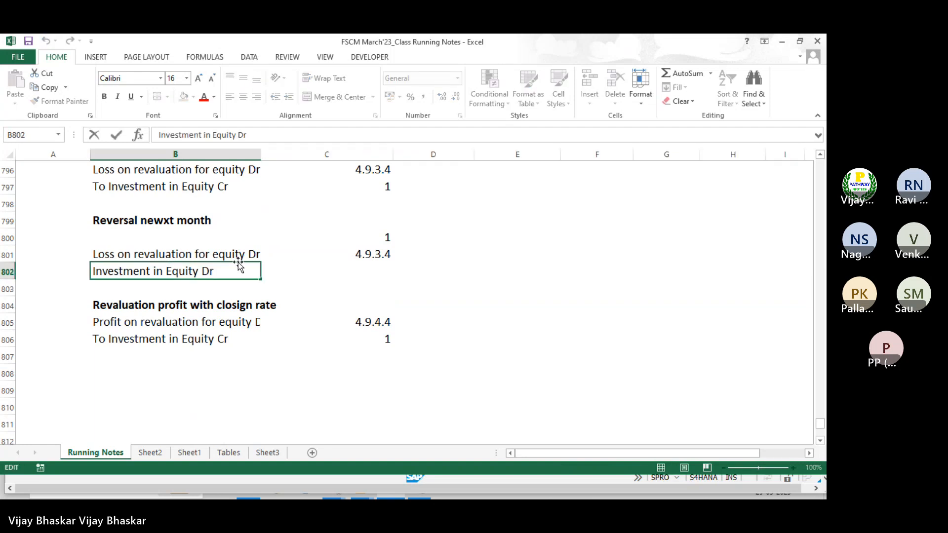
pyautogui.press('BackSpace')
pyautogui.press('BackSpace')
pyautogui.write('Cr')
pyautogui.click(94, 271)
pyautogui.write('To')
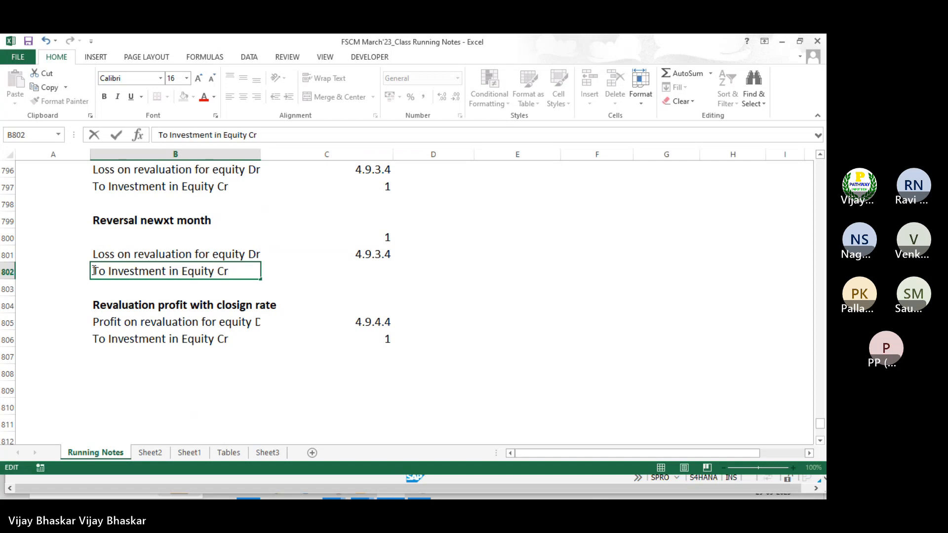
pyautogui.press('Return')
# Change symbol 4.9.3.4 to 4.9.4.4, enter 1 for the credit line, and clear the stray 1
pyautogui.click(375, 256)
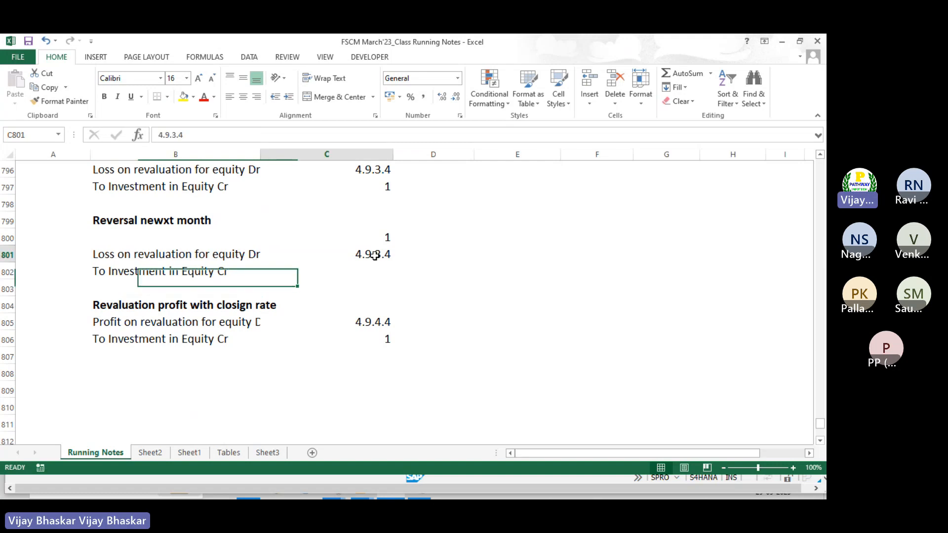
pyautogui.doubleClick(381, 255)
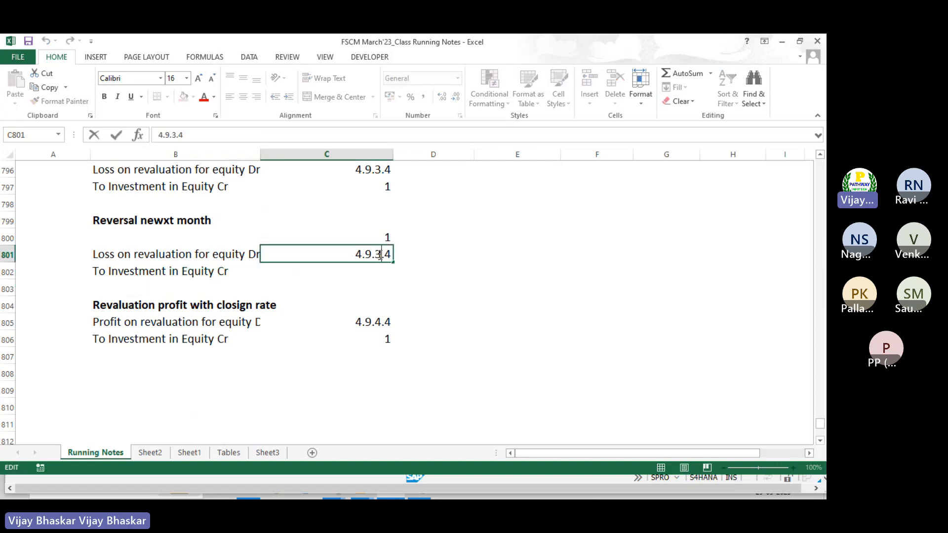
pyautogui.press('BackSpace')
pyautogui.write('4')
pyautogui.press('Return')
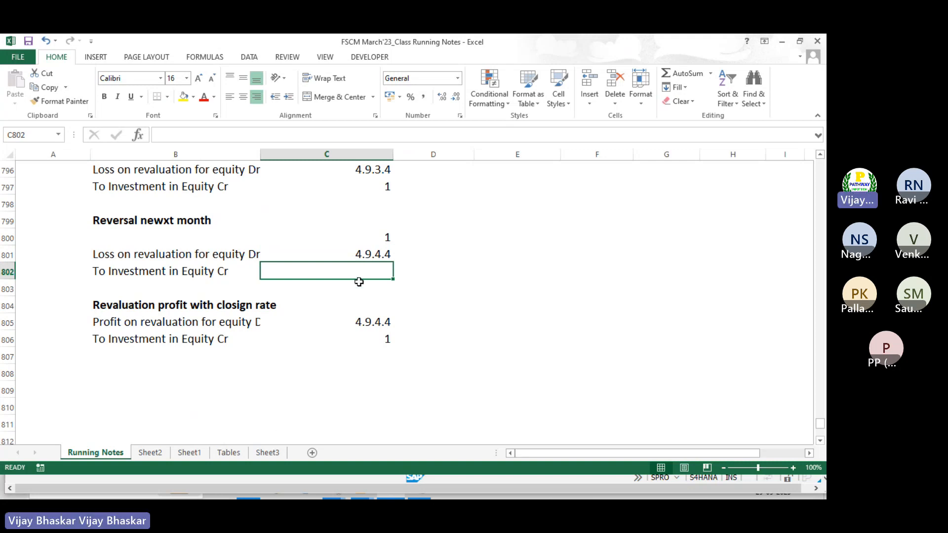
pyautogui.write('1')
pyautogui.click(383, 235)
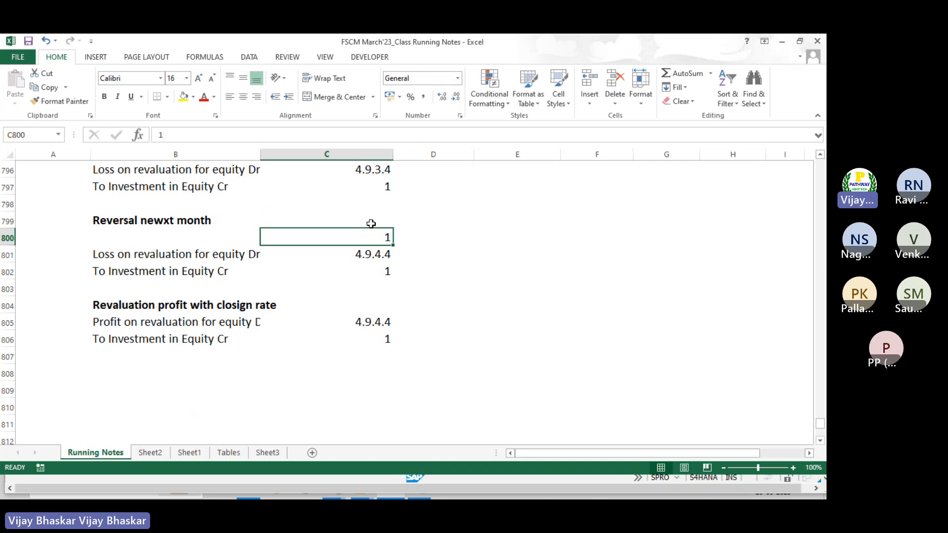
pyautogui.press('Delete')
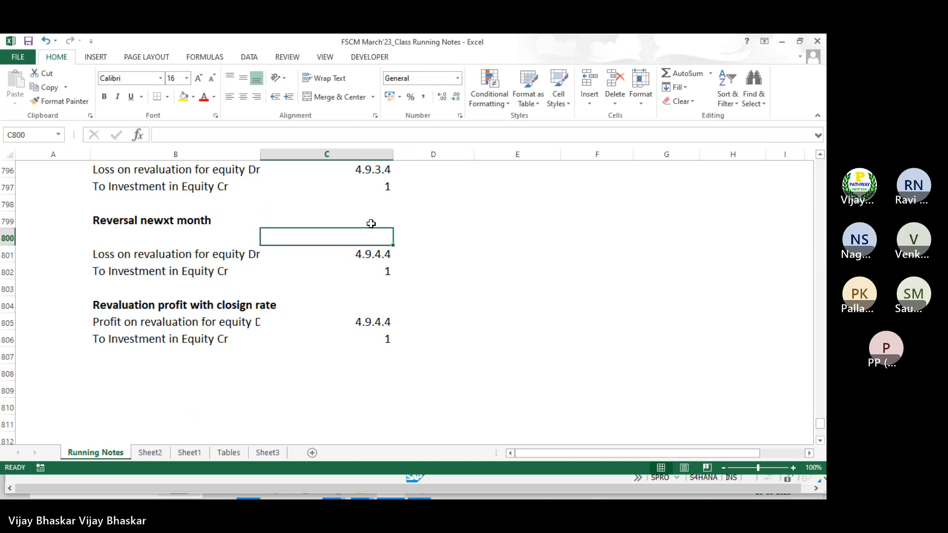
# Delete the empty row 800 and select the Loss on revaluation line's text
pyautogui.click(8, 237)
pyautogui.hotkey('ctrl', '-')
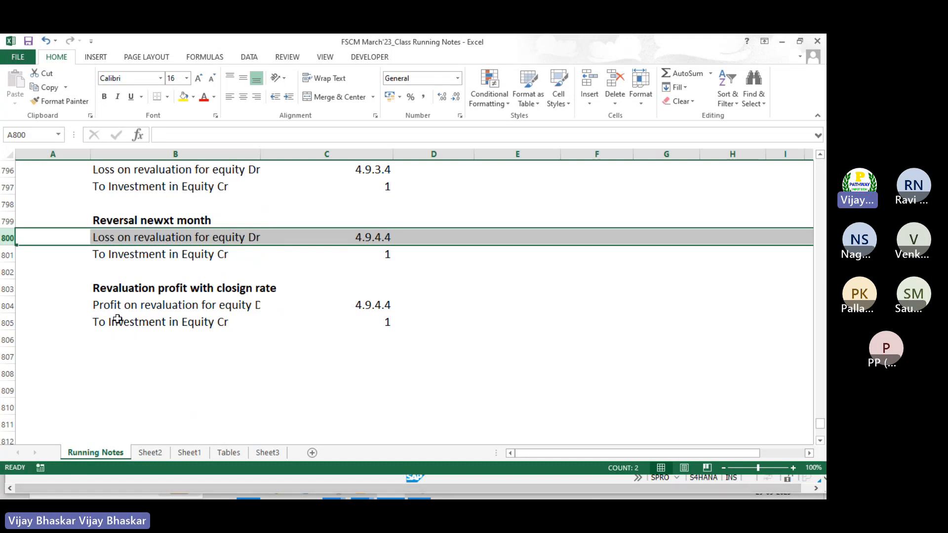
pyautogui.click(106, 237)
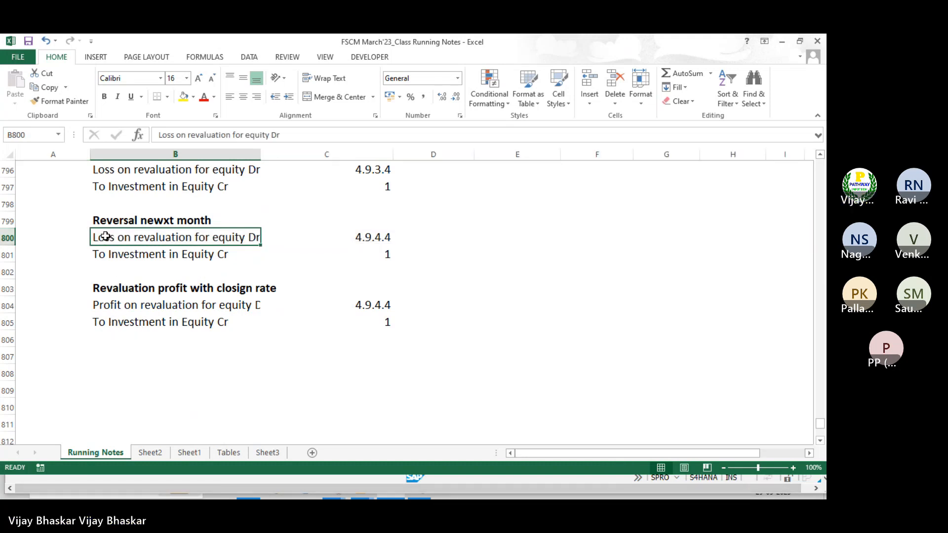
pyautogui.doubleClick(95, 238)
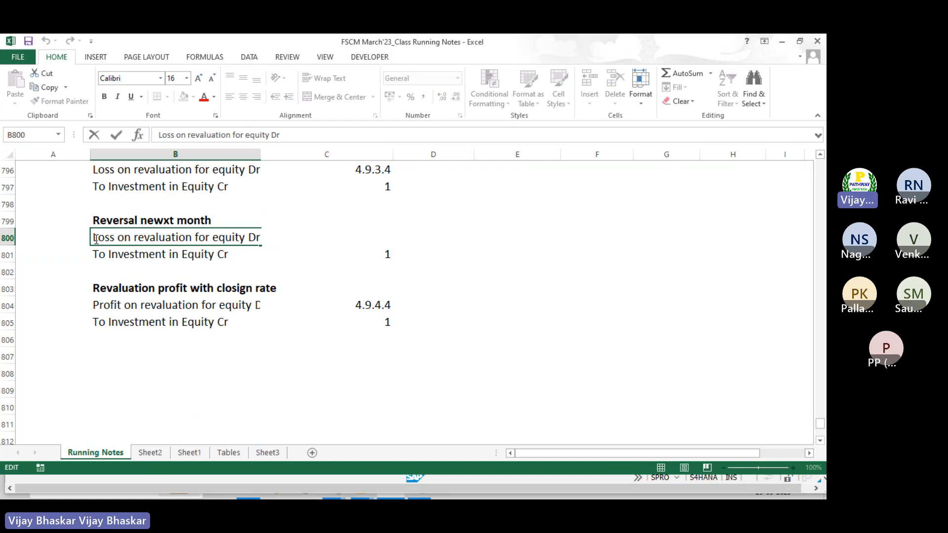
pyautogui.hotkey('shift', 'End')
pyautogui.hotkey('ctrl', 'c')
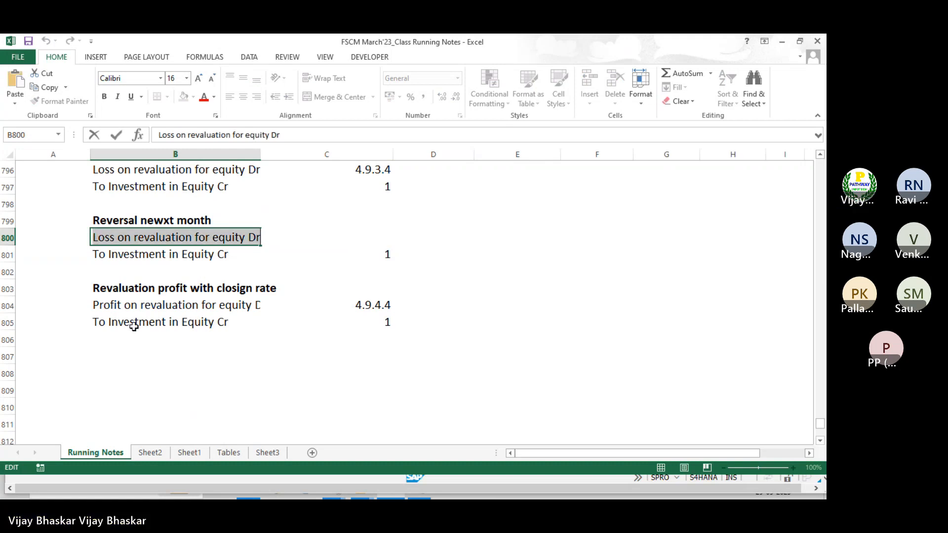
# Rewrite B805 as 'To Loss on revaluation for equity Cr'
pyautogui.click(110, 323)
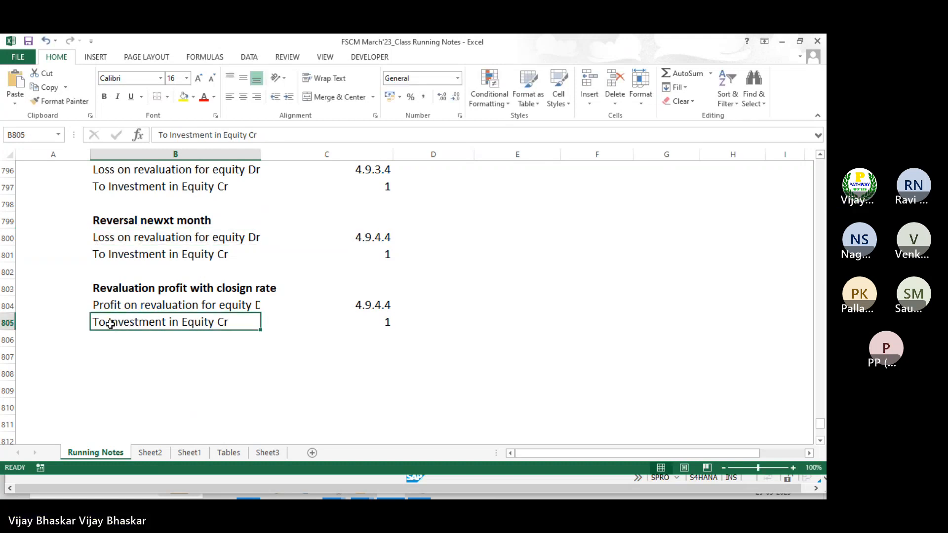
pyautogui.write('To')
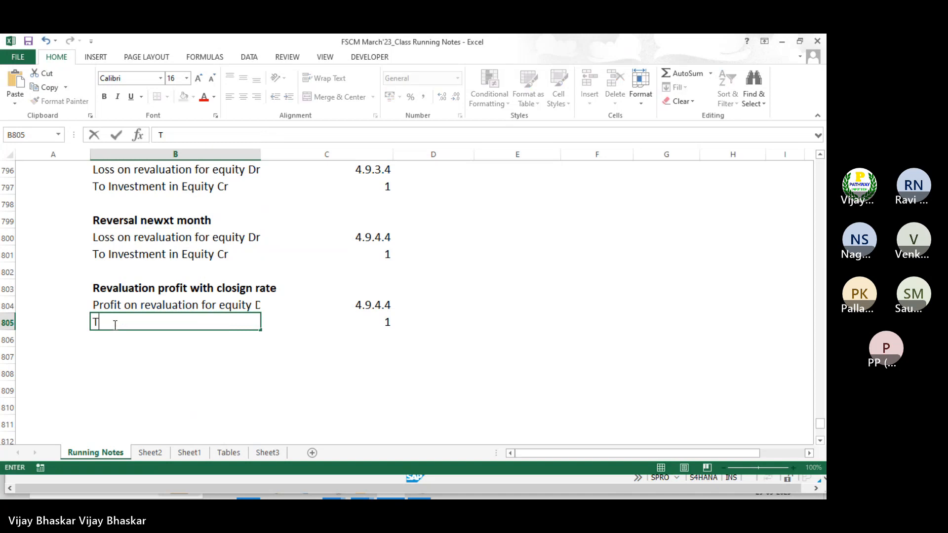
pyautogui.hotkey('ctrl', 'v')
pyautogui.press('BackSpace')
pyautogui.press('BackSpace')
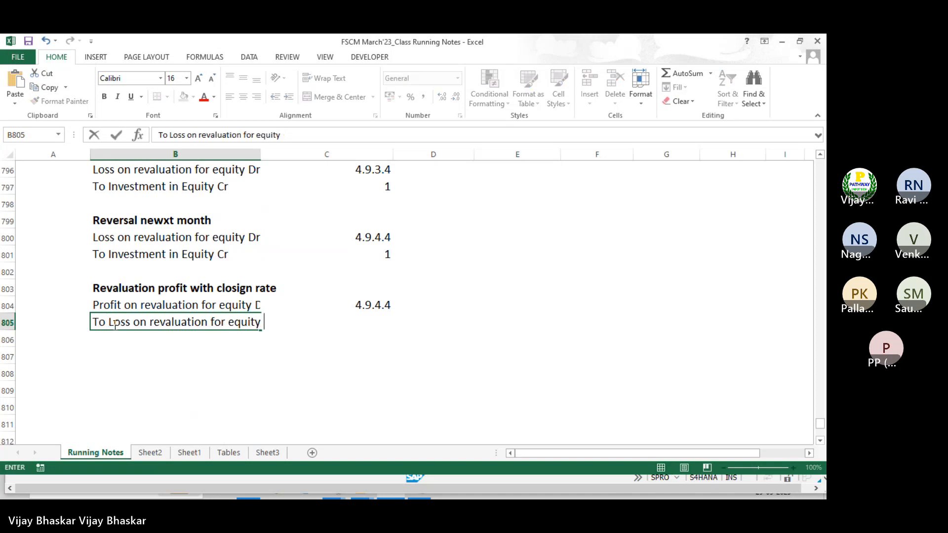
pyautogui.write('Cr')
pyautogui.press('Return')
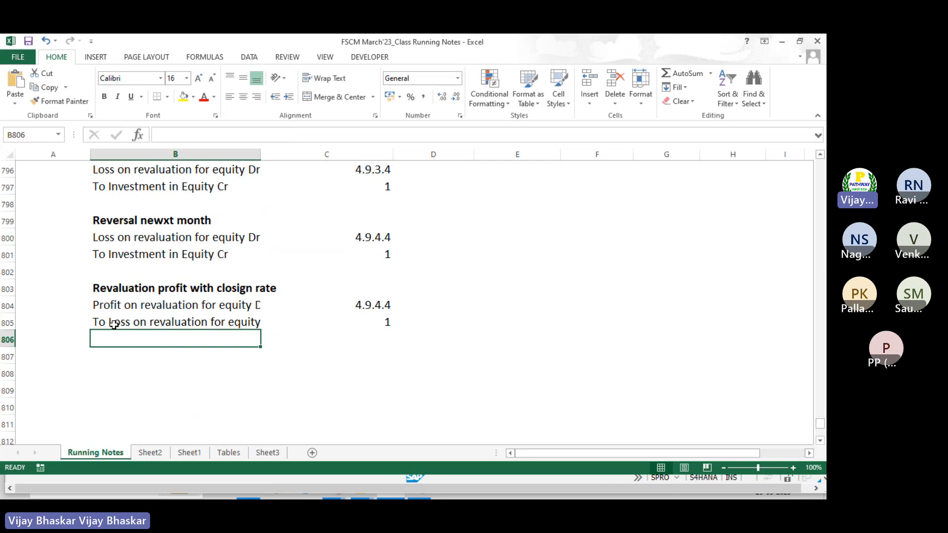
# Replace B804's text with 'Investment in Equity DR' using the wording copied from B801
pyautogui.click(110, 253)
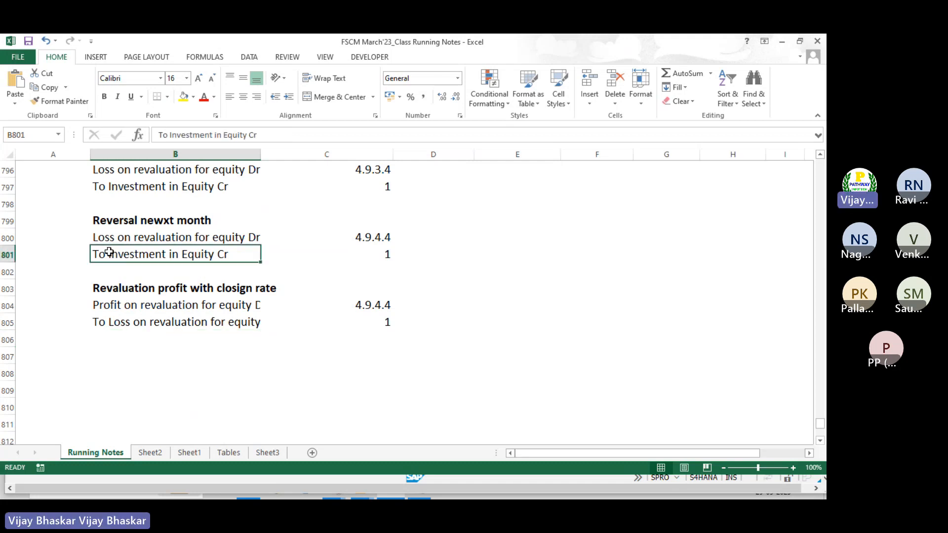
pyautogui.doubleClick(109, 253)
pyautogui.moveTo(109, 252); pyautogui.dragTo(229, 255)
pyautogui.hotkey('ctrl', 'c')
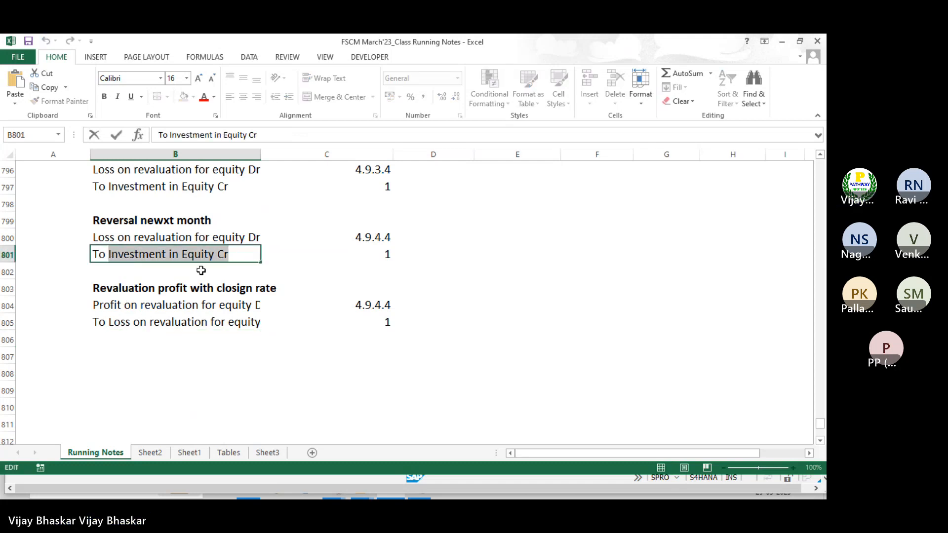
pyautogui.doubleClick(98, 304)
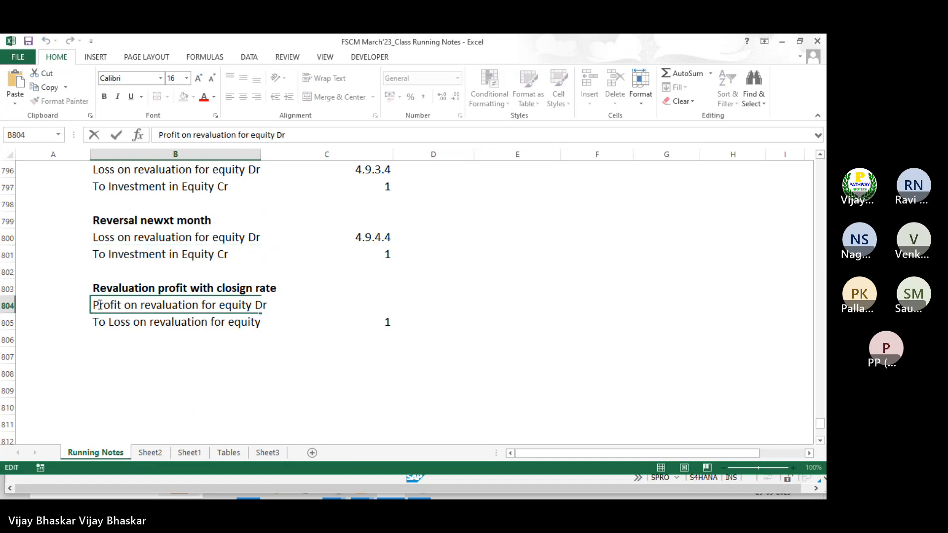
pyautogui.hotkey('ctrl', 'a')
pyautogui.hotkey('ctrl', 'v')
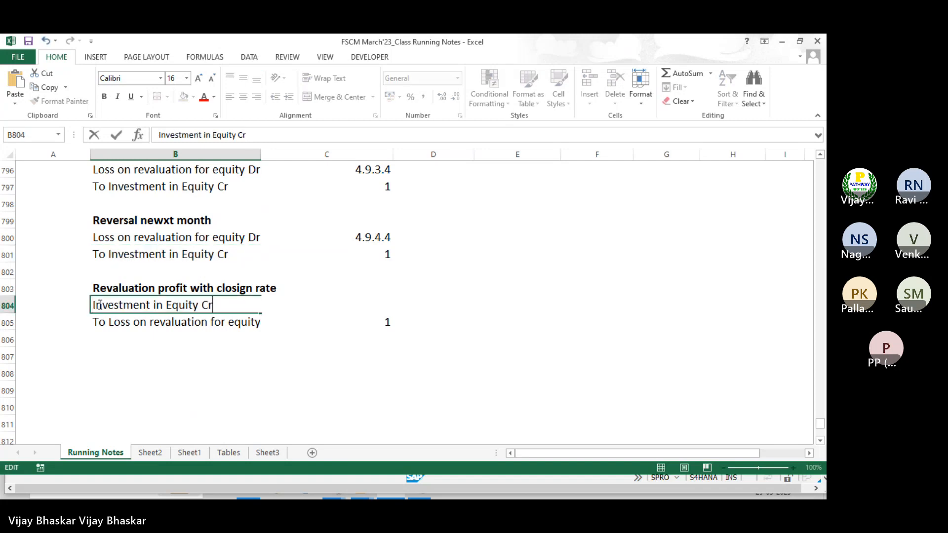
pyautogui.press('BackSpace')
pyautogui.press('BackSpace')
pyautogui.write('DR')
pyautogui.press('Tab')
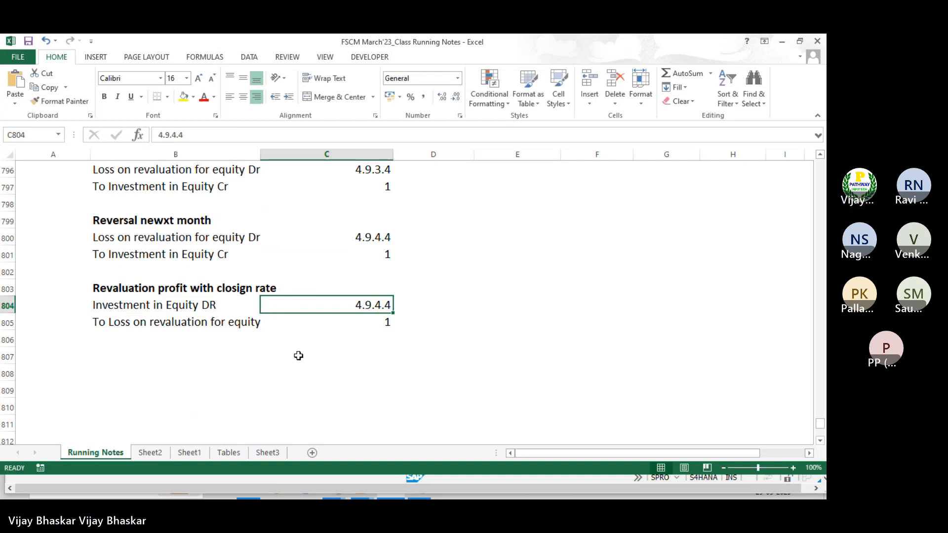
# Fill 4.9.4.4 down into C805 and enter 1 in C804
pyautogui.click(368, 327)
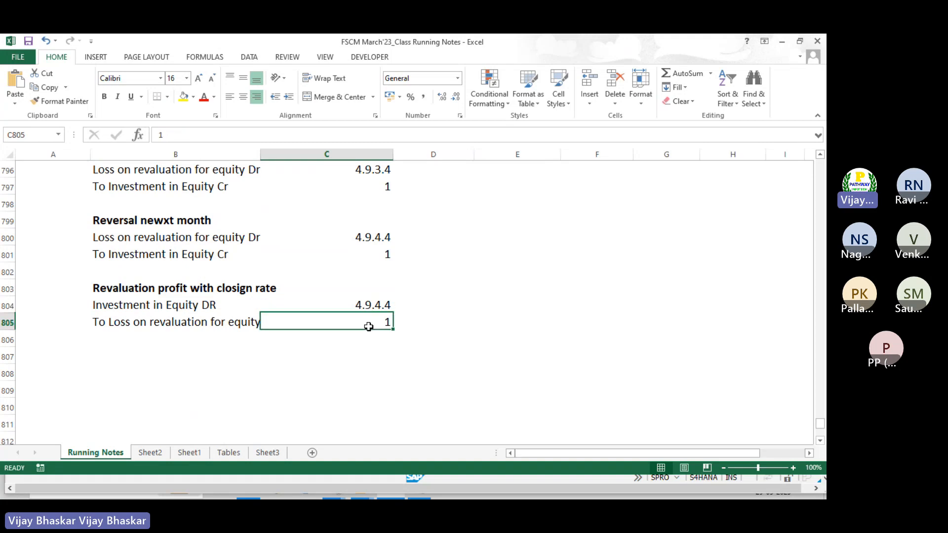
pyautogui.hotkey('ctrl', 'd')
pyautogui.press('Up')
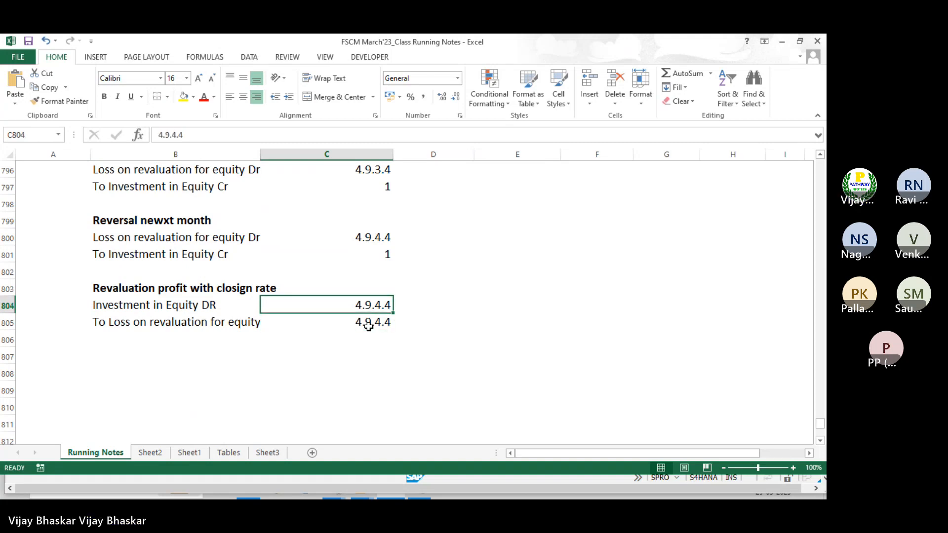
pyautogui.write('1')
pyautogui.press('Return')
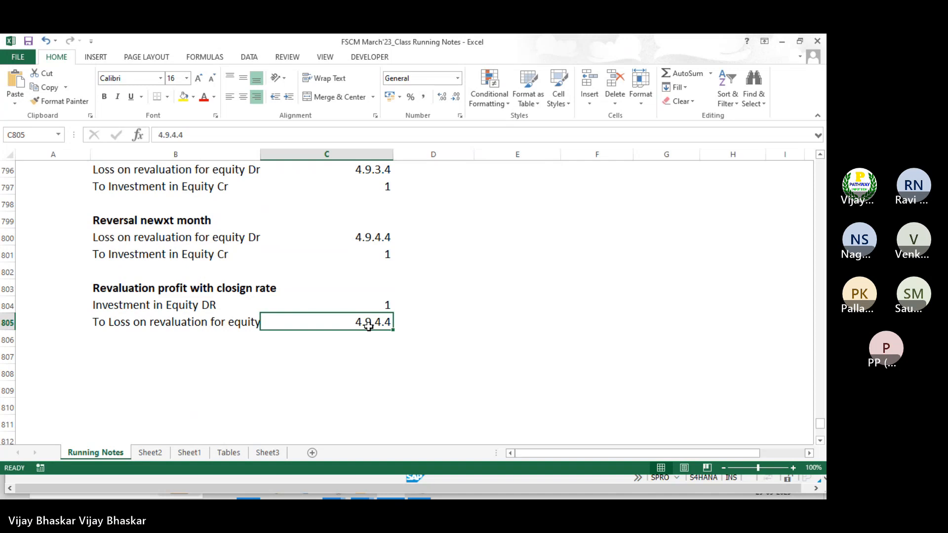
# Delete empty rows 807–812 above Sales On Eqity and switch back to SAP
pyautogui.scroll(-1, 369, 327)
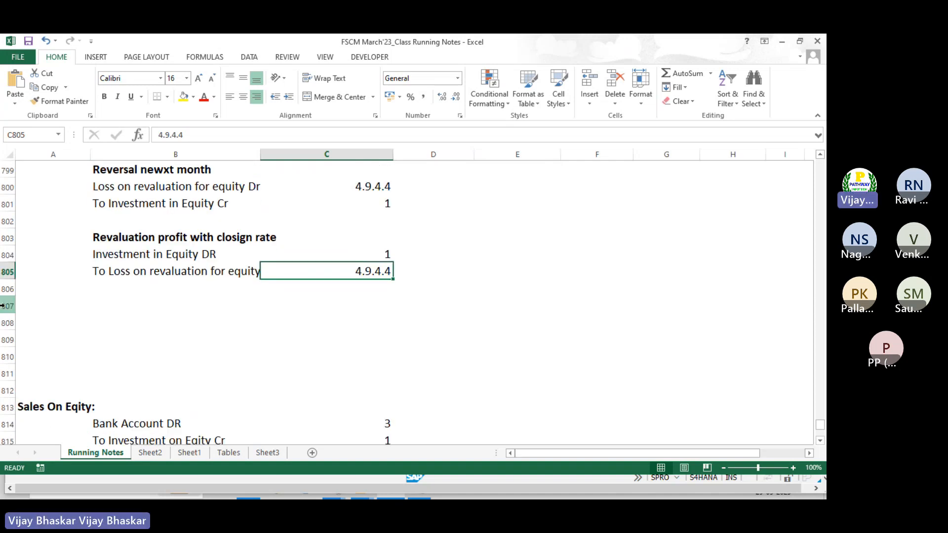
pyautogui.moveTo(2, 306); pyautogui.dragTo(13, 391)
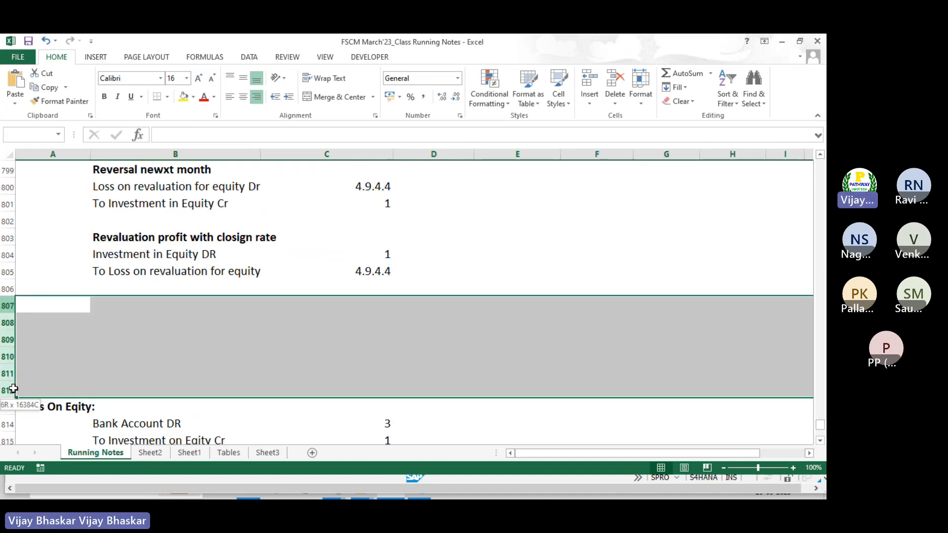
pyautogui.hotkey('ctrl', '-')
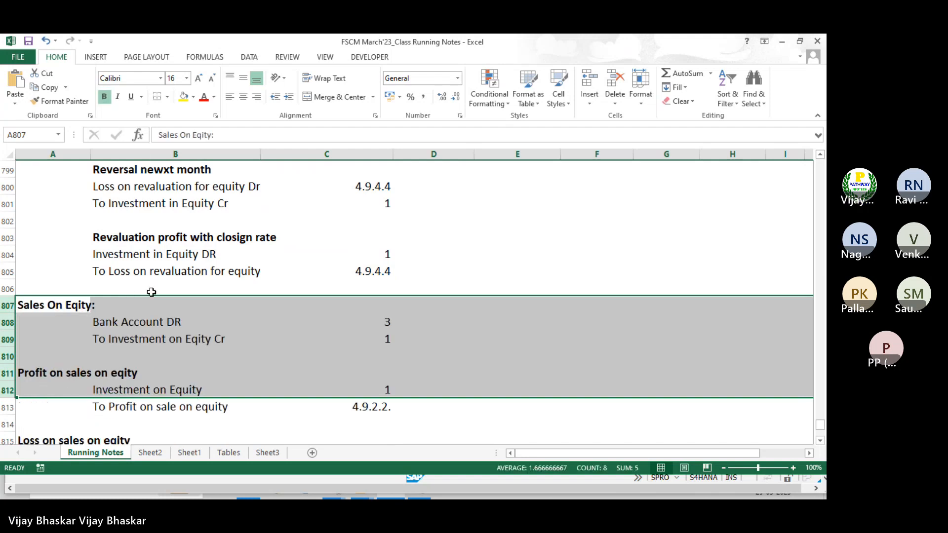
pyautogui.click(151, 292)
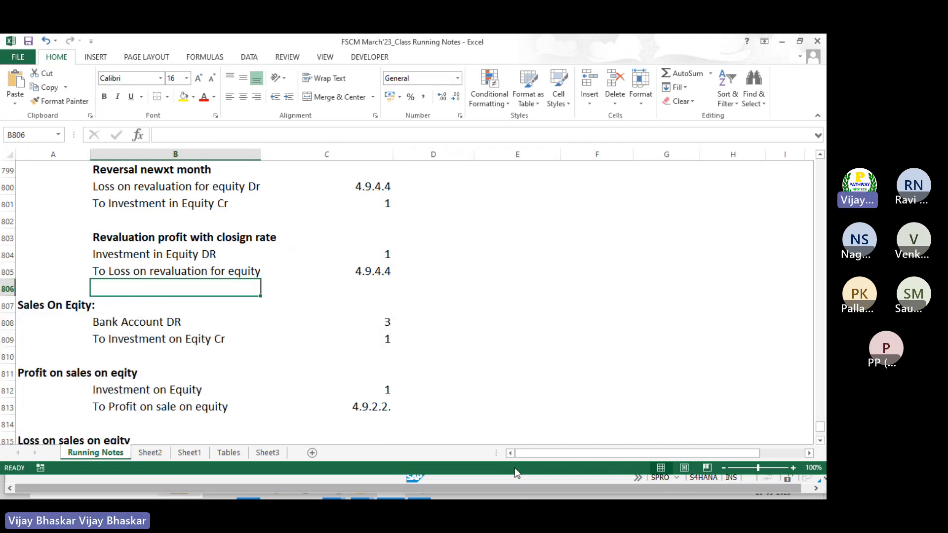
pyautogui.hotkey('alt', 'Tab')
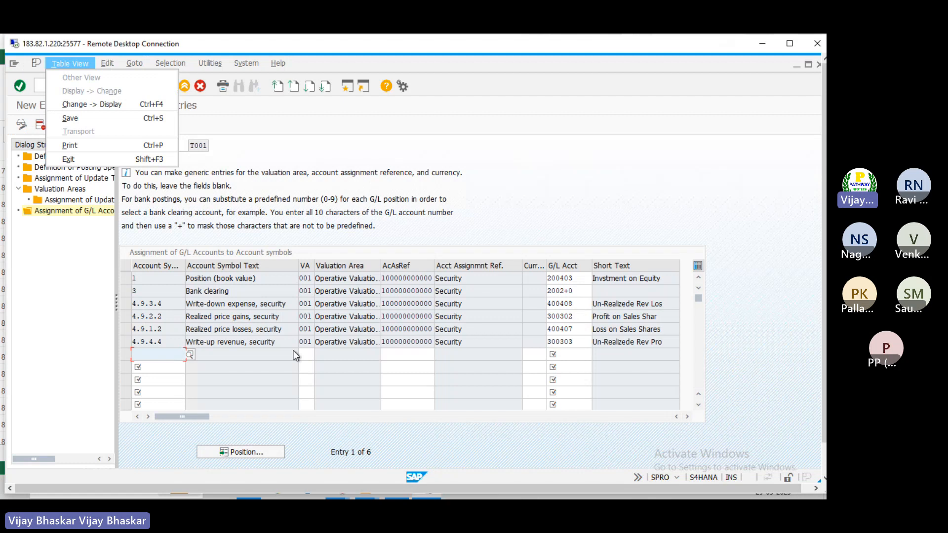
# Compare SAP's 4.9.4.4 account symbol row with the Excel notes, ending in Excel
pyautogui.click(169, 342)
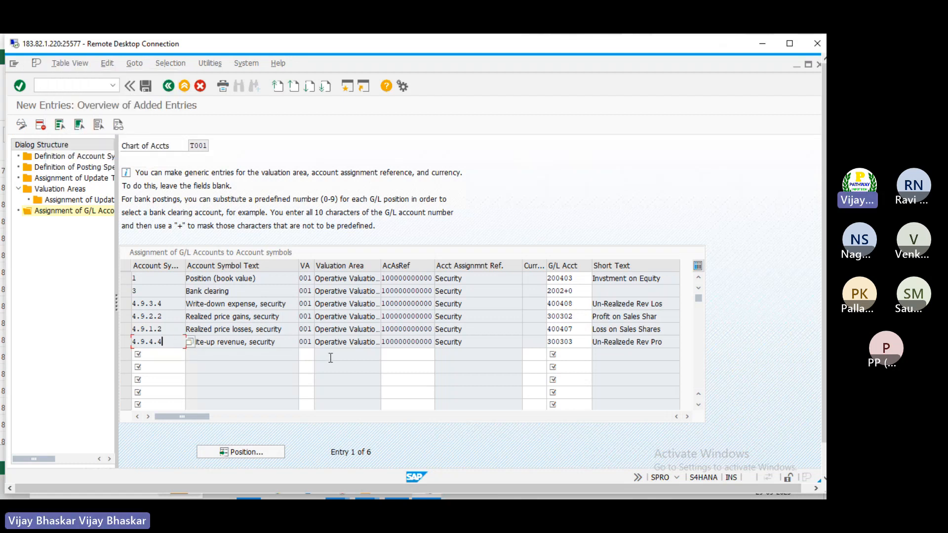
pyautogui.hotkey('alt', 'Tab')
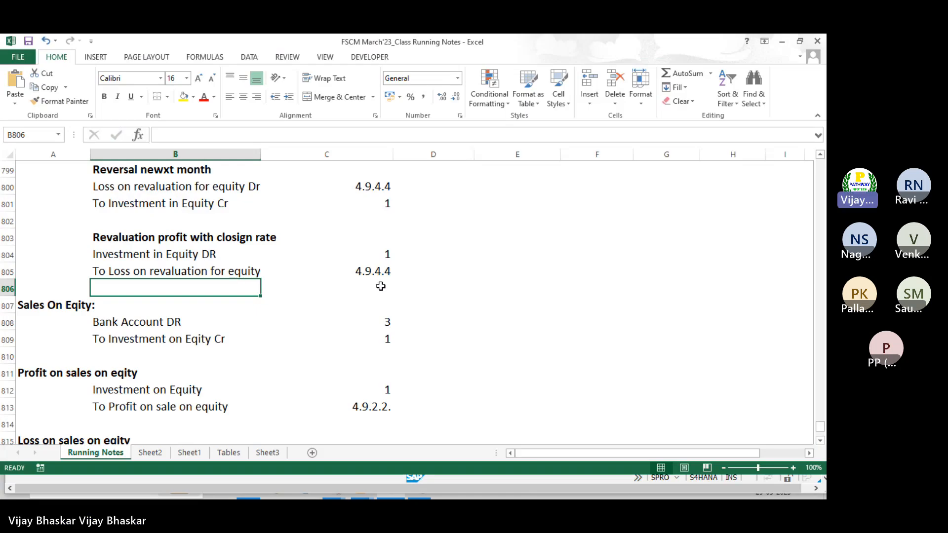
pyautogui.hotkey('alt', 'Tab')
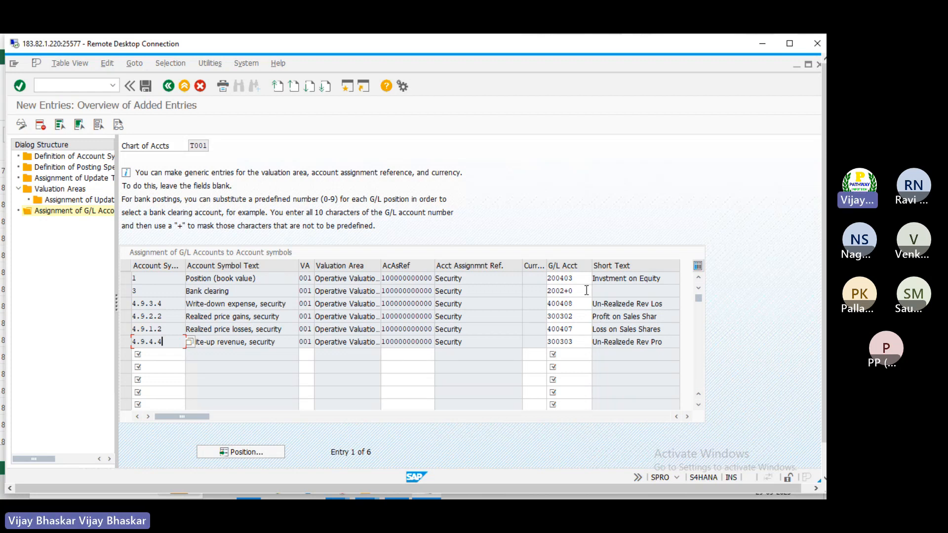
pyautogui.hotkey('alt', 'Tab')
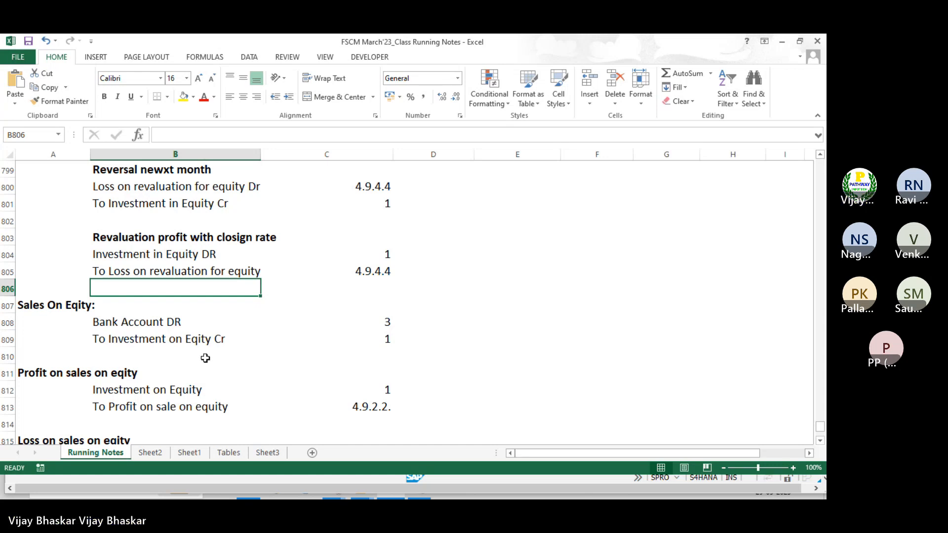
# Type 'End user activities:' in A830, make it bold, and save the workbook
pyautogui.scroll(-8, 213, 348)
pyautogui.click(61, 280)
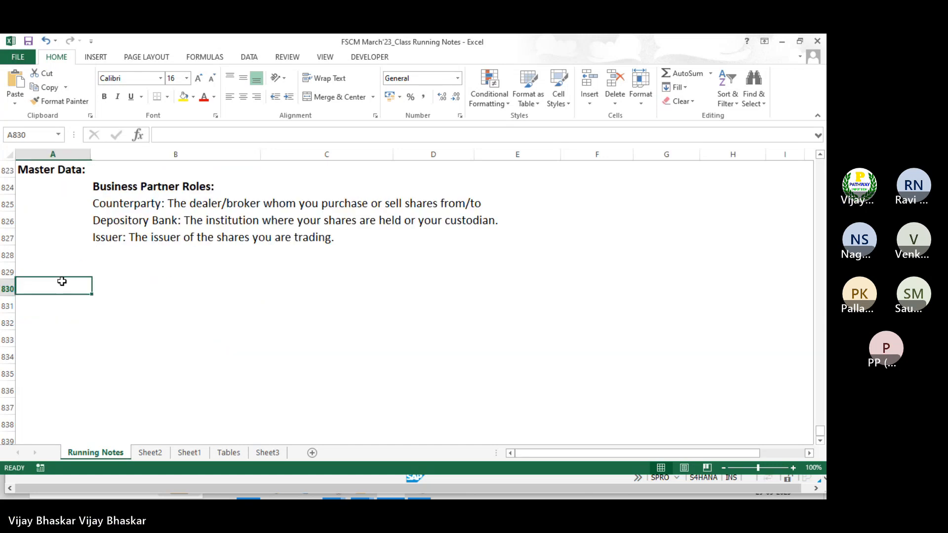
pyautogui.write('Ens us')
pyautogui.press('BackSpace')
pyautogui.press('BackSpace')
pyautogui.press('BackSpace')
pyautogui.press('BackSpace')
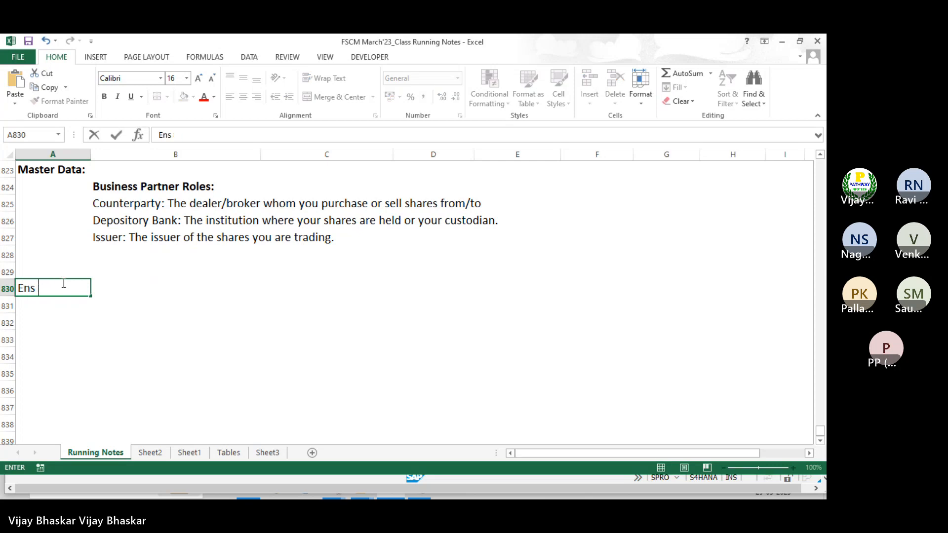
pyautogui.write('d user activities:')
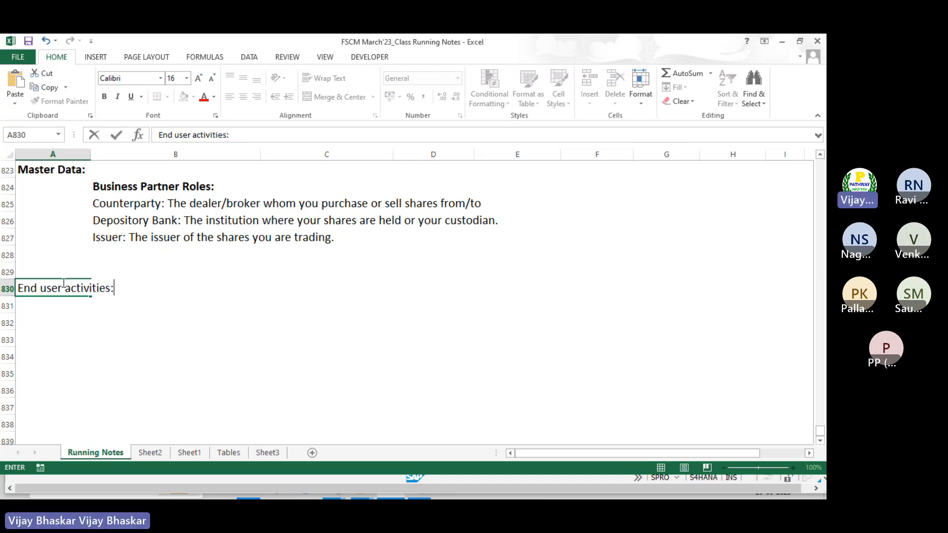
pyautogui.press('Return')
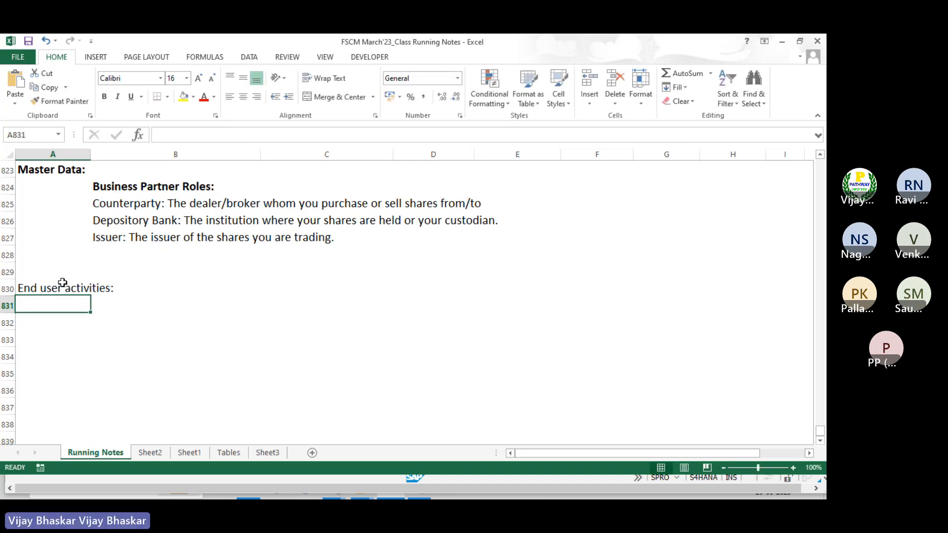
pyautogui.click(63, 283)
pyautogui.hotkey('ctrl', 'b')
pyautogui.hotkey('ctrl', 's')
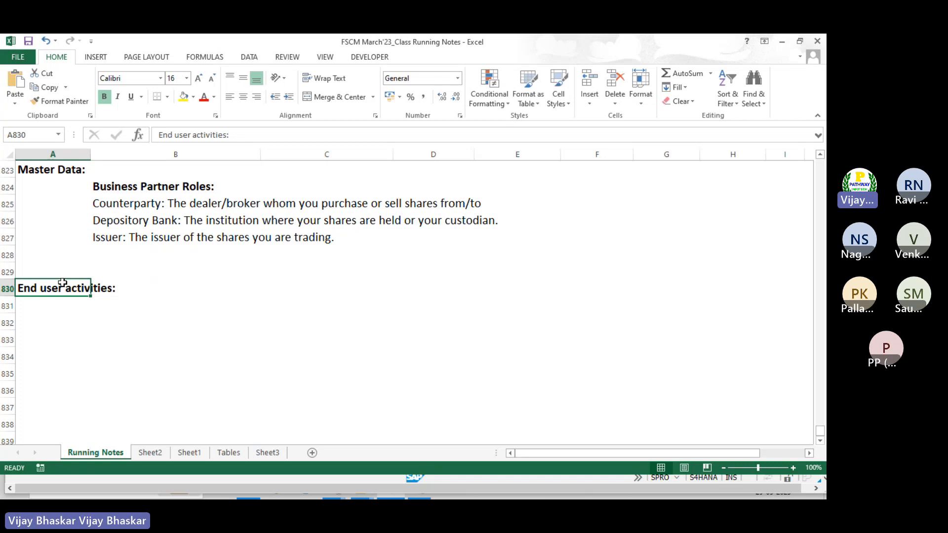
# Enter Front office, Back office and Accounting in cells B832 to B834
pyautogui.click(84, 318)
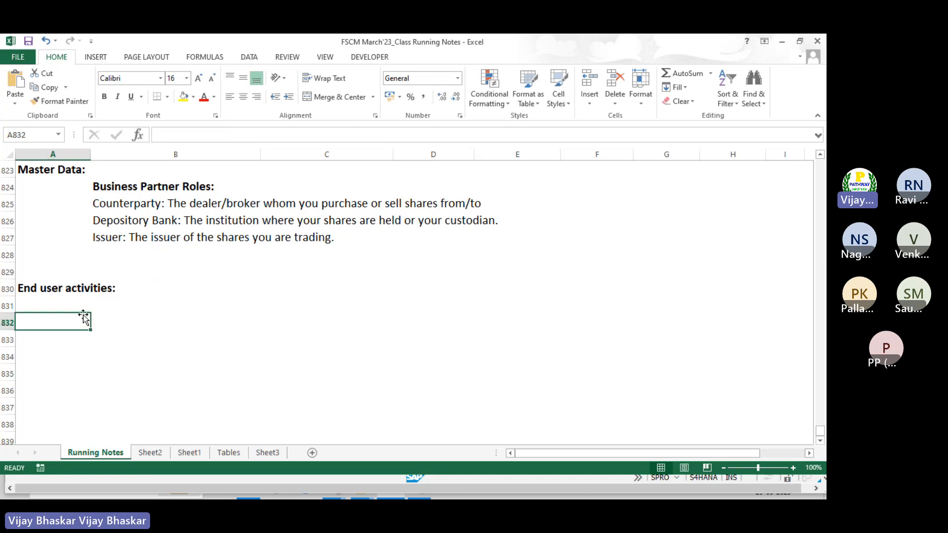
pyautogui.press('Tab')
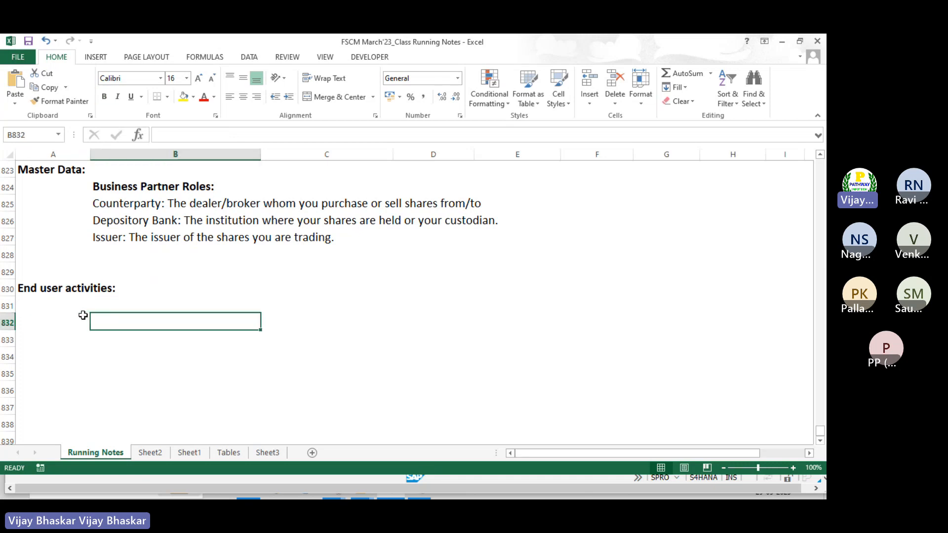
pyautogui.write('F')
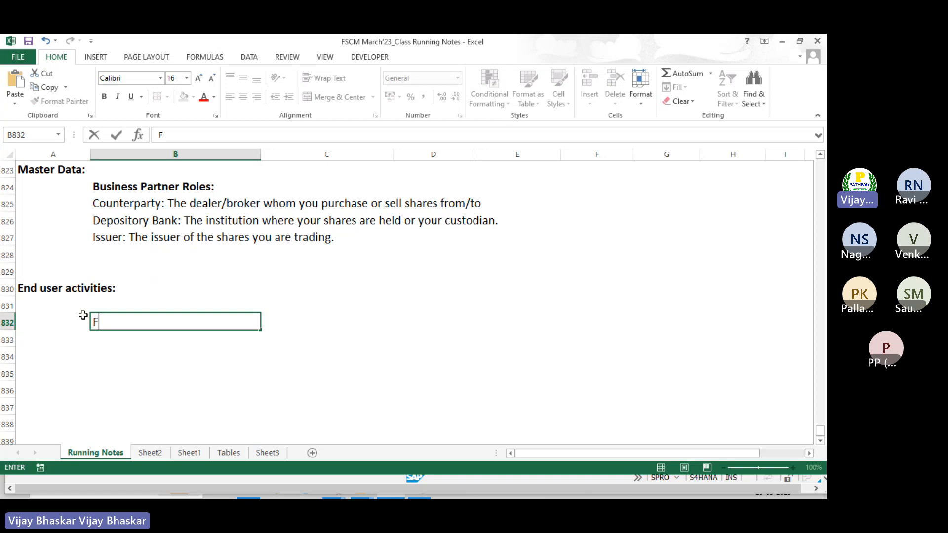
pyautogui.write('ront office')
pyautogui.press('Return')
pyautogui.write('Ba')
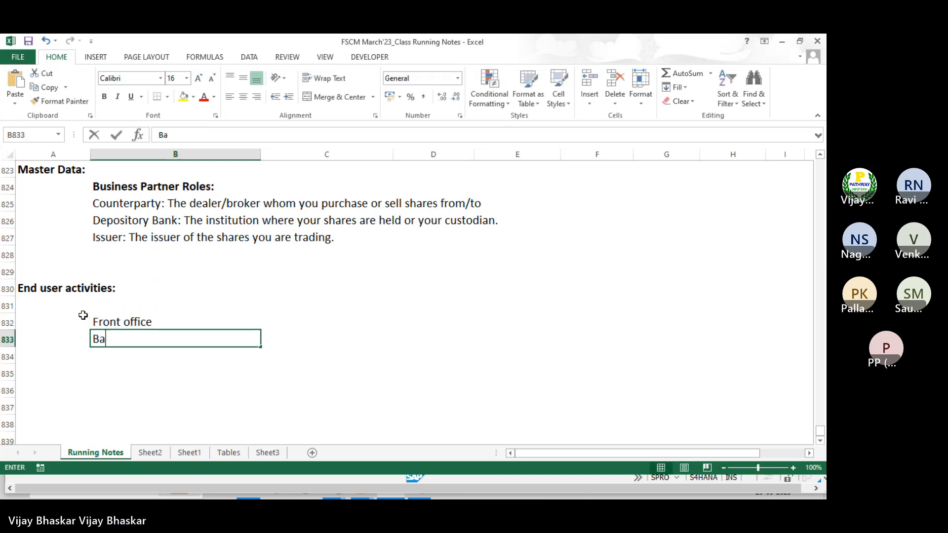
pyautogui.write('ck office')
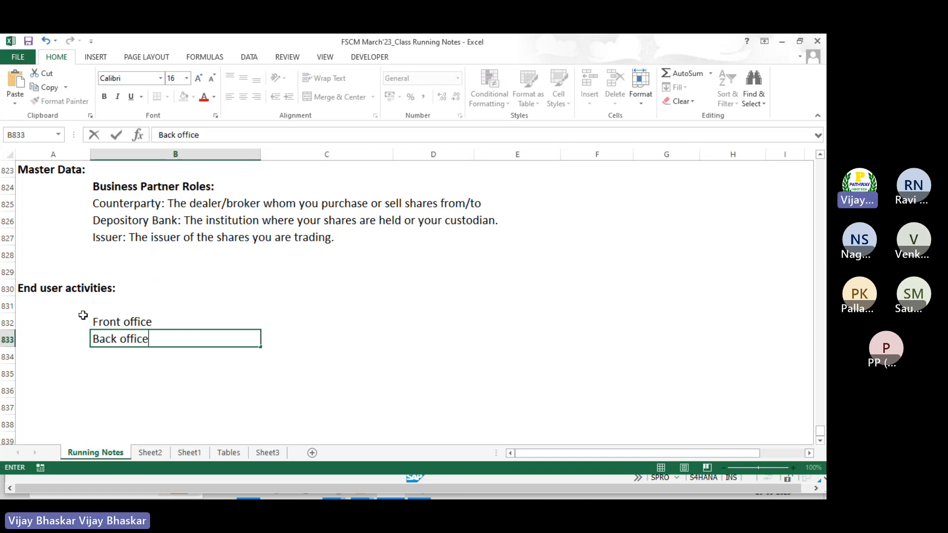
pyautogui.press('Return')
pyautogui.write('Accounting')
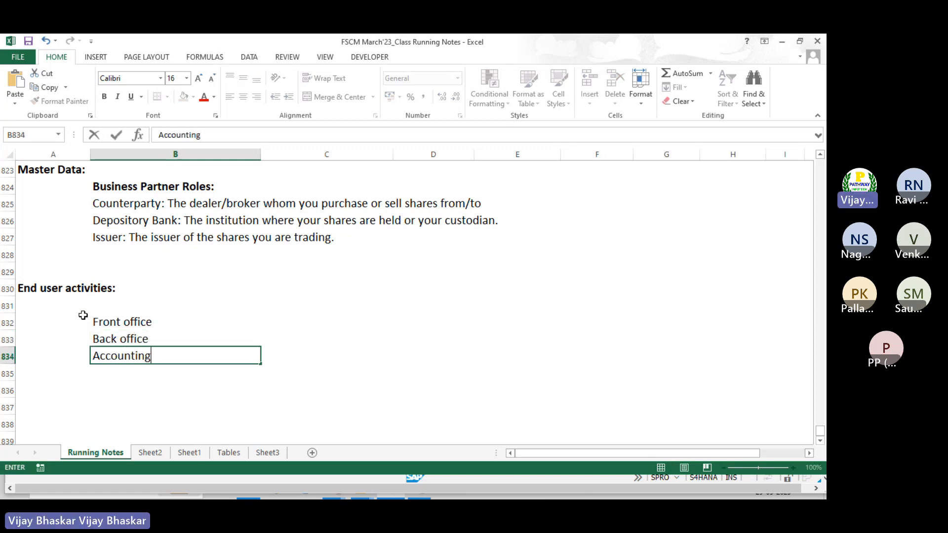
pyautogui.press('Return')
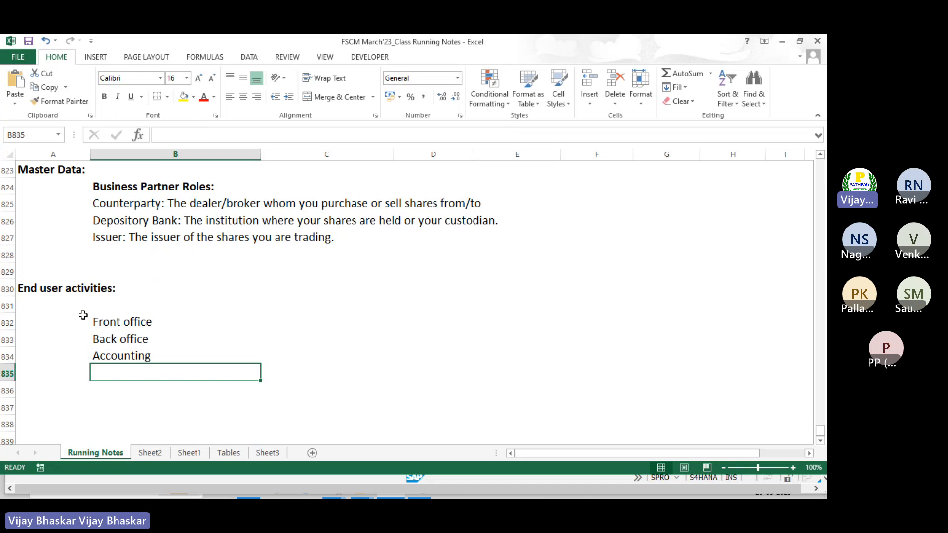
# Append ' - Crete the deals' to the Front office entry
pyautogui.doubleClick(194, 322)
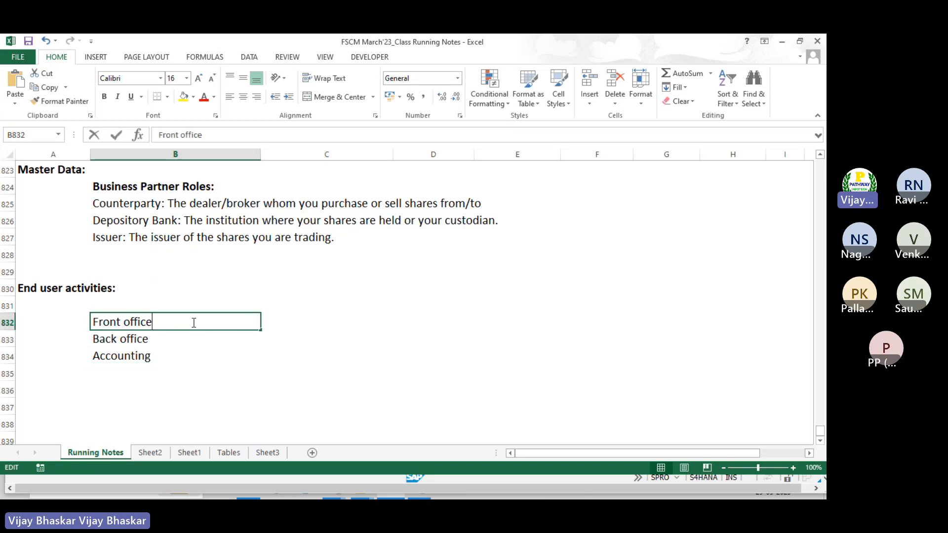
pyautogui.write('- ')
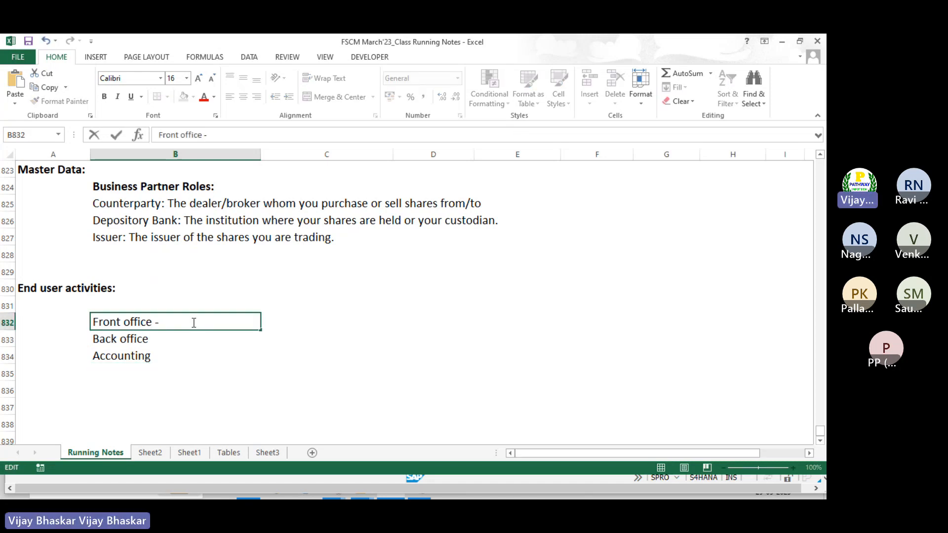
pyautogui.write('Cre')
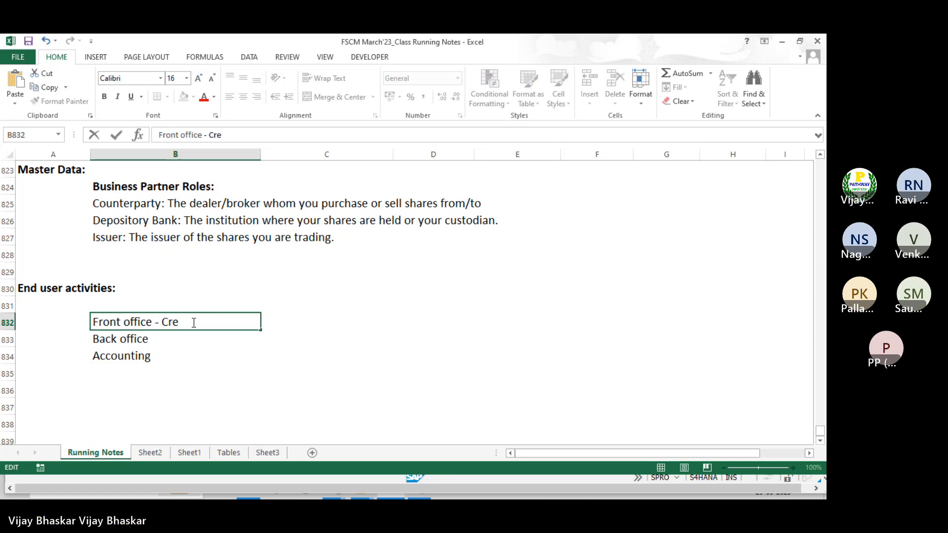
pyautogui.write('te the deal/')
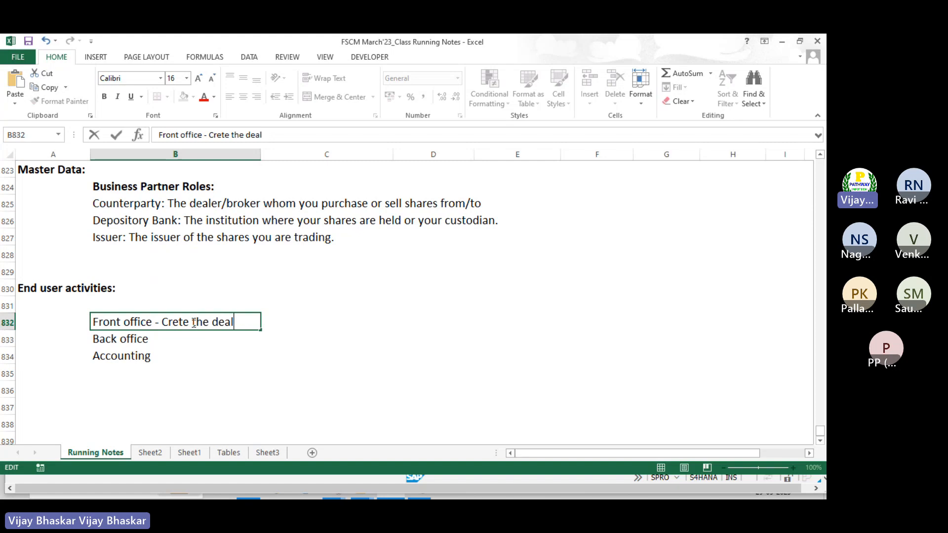
pyautogui.press('BackSpace')
pyautogui.write('s')
pyautogui.press('Return')
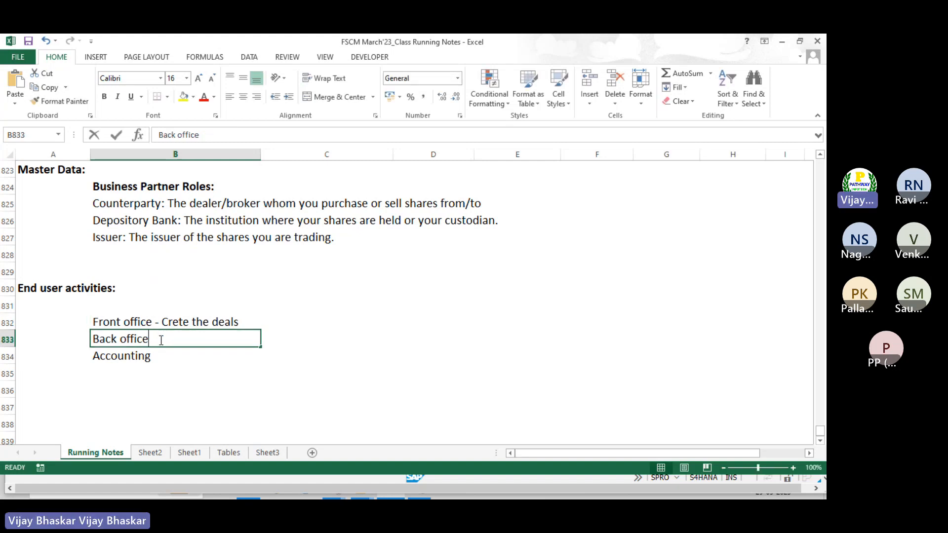
# Append ' - Deal settlement' to the Back office entry
pyautogui.doubleClick(161, 341)
pyautogui.write('- Se')
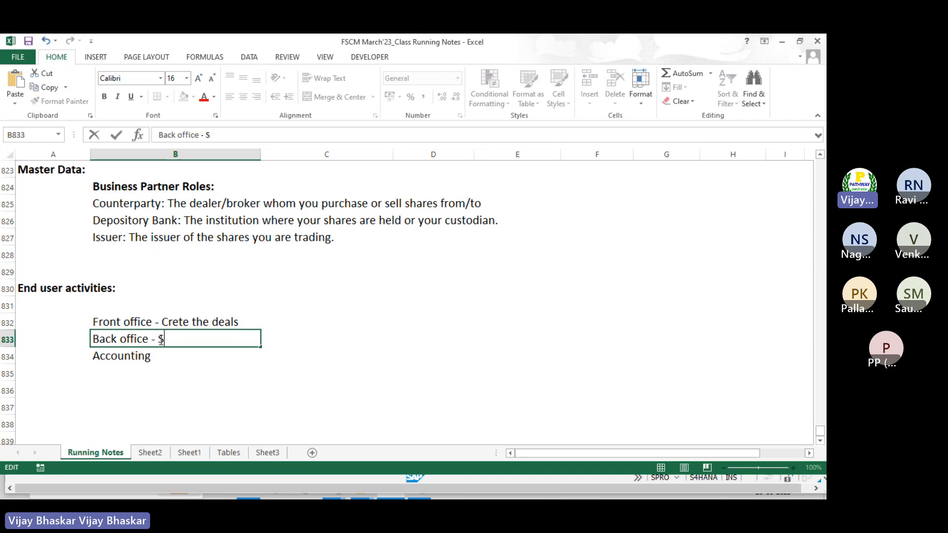
pyautogui.press('BackSpace')
pyautogui.press('BackSpace')
pyautogui.write('Deal sett')
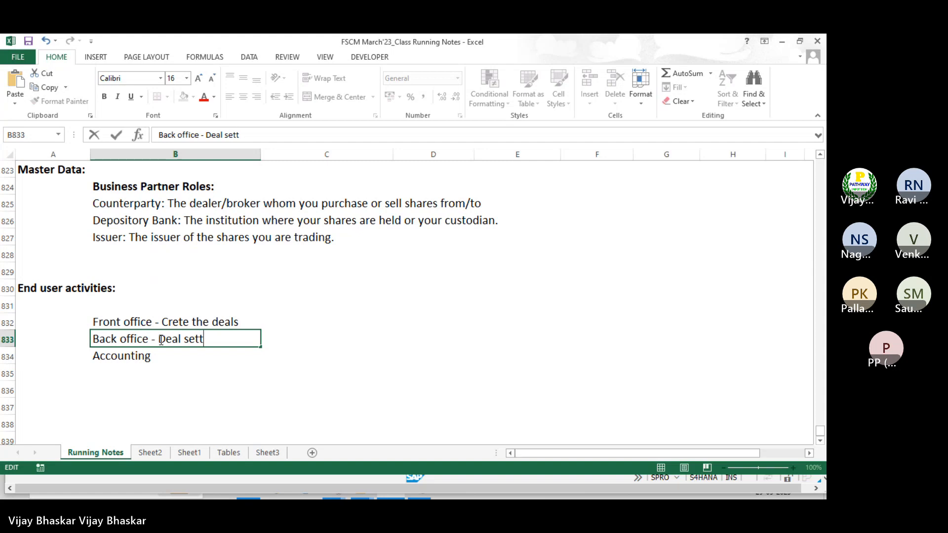
pyautogui.write('lement,')
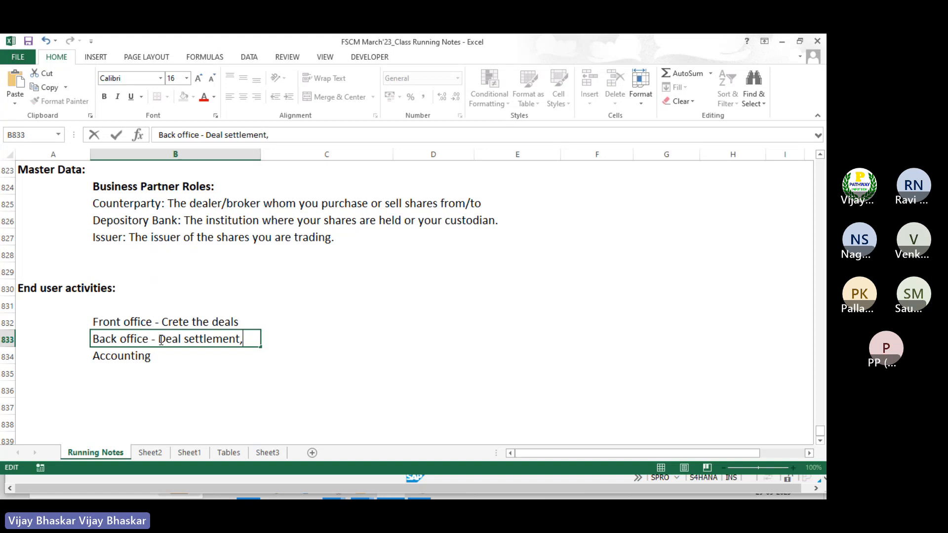
pyautogui.press('BackSpace')
pyautogui.press('Return')
# Append ' - Posst flows' to the Accounting entry
pyautogui.doubleClick(158, 356)
pyautogui.write('-')
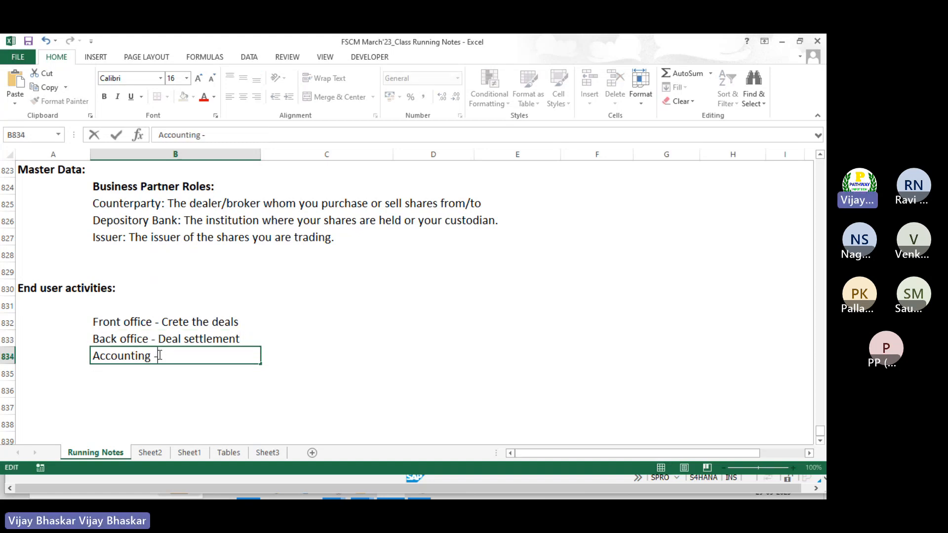
pyautogui.write(' Posst floes')
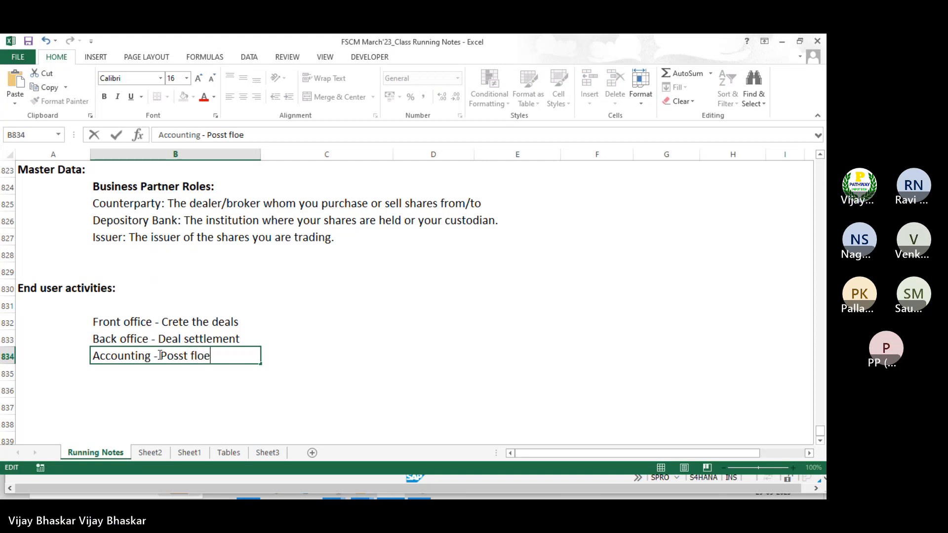
pyautogui.press('BackSpace')
pyautogui.press('BackSpace')
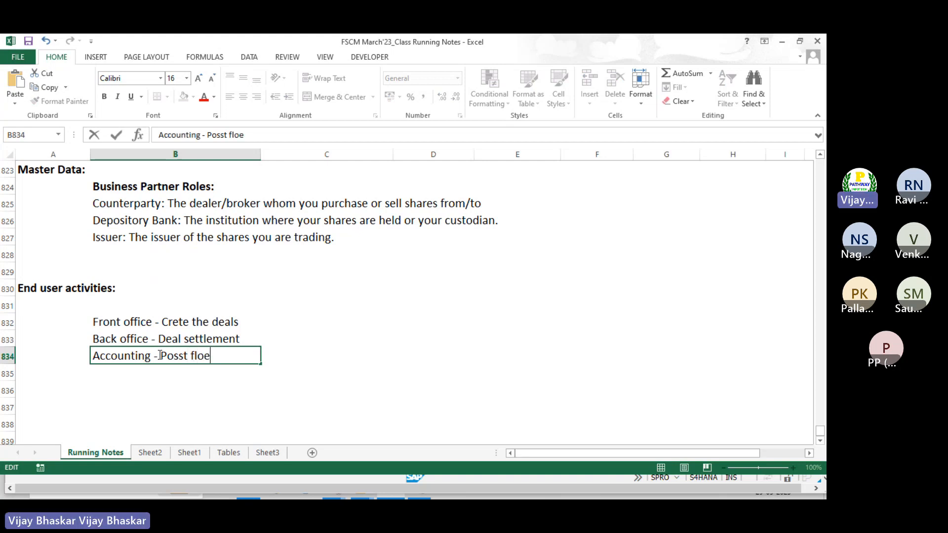
pyautogui.write('es')
pyautogui.press('BackSpace')
pyautogui.press('BackSpace')
pyautogui.write('ws')
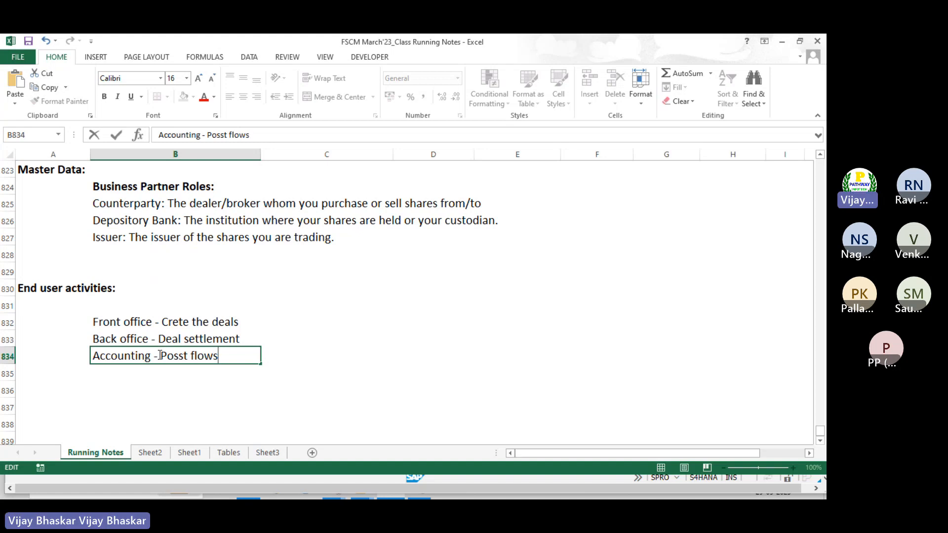
pyautogui.press('Return')
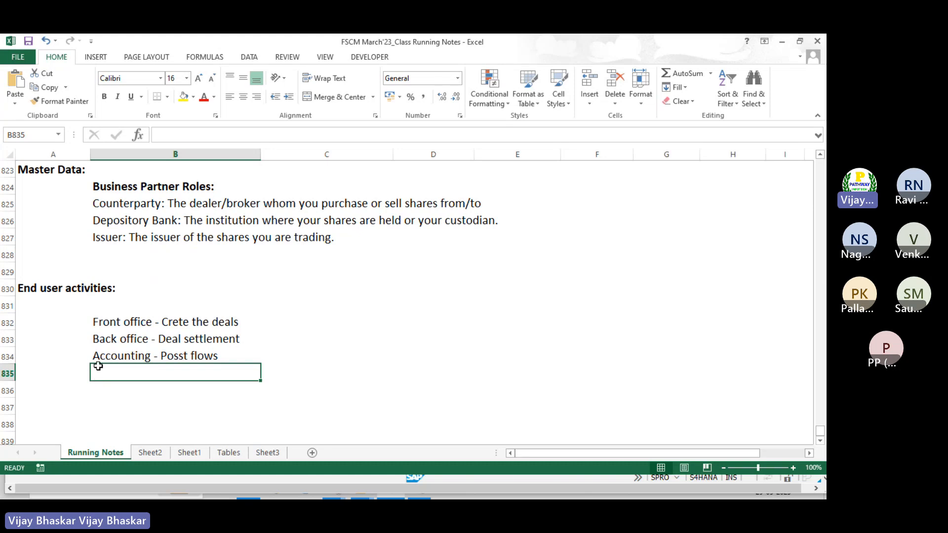
# Enter '1. Crete BP' in cell A837 below the activities list
pyautogui.scroll(-1, 86, 376)
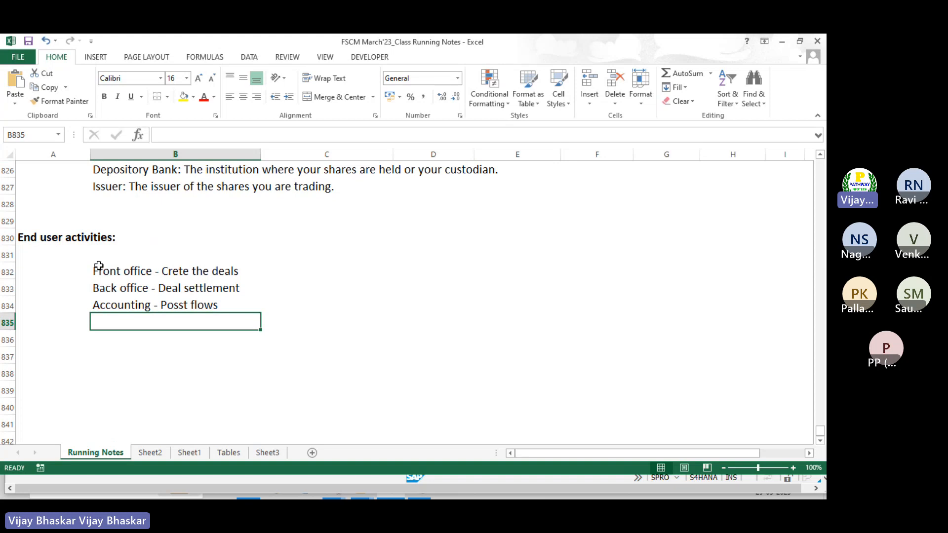
pyautogui.click(64, 349)
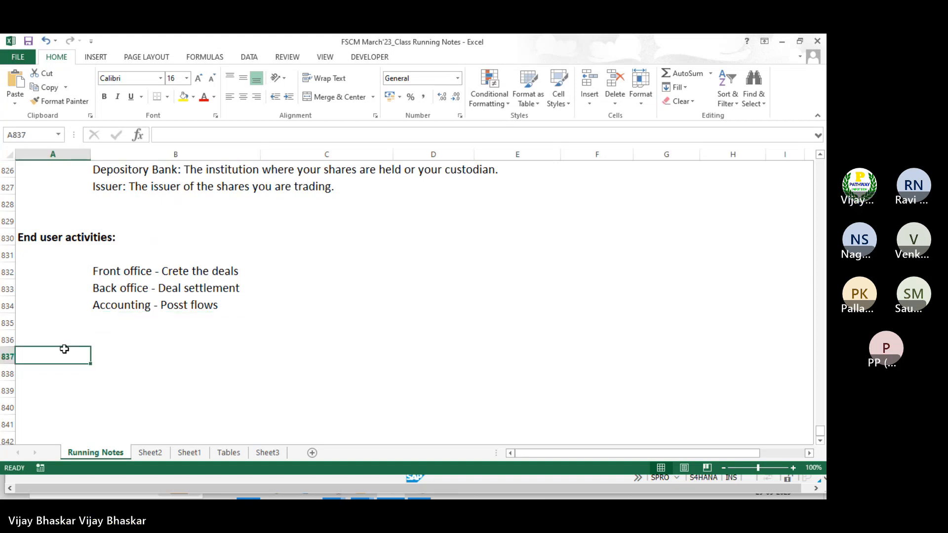
pyautogui.write('1.')
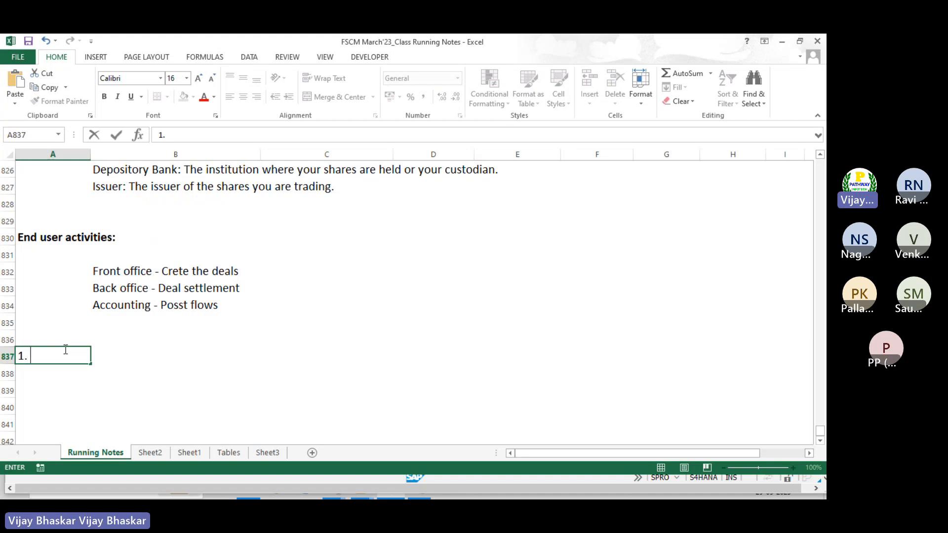
pyautogui.write(' Crete')
pyautogui.write('BO')
pyautogui.press('BackSpace')
pyautogui.press('BackSpace')
pyautogui.write('BP')
pyautogui.press('Return')
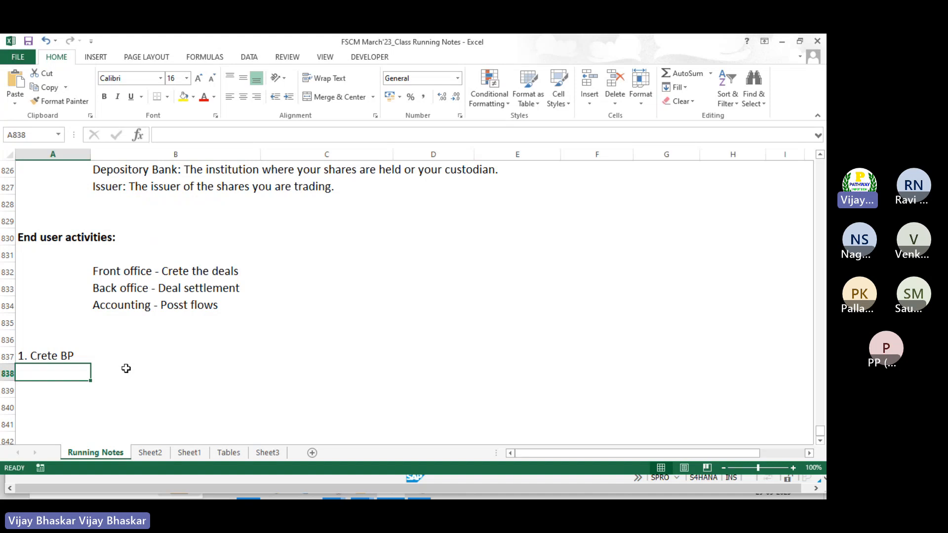
pyautogui.scroll(16, 126, 368)
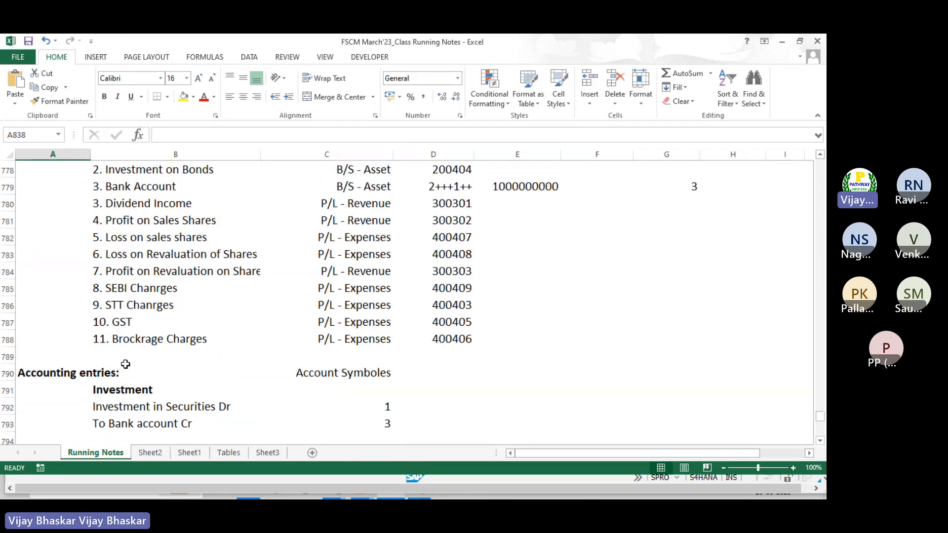
pyautogui.scroll(6, 126, 364)
pyautogui.scroll(-8, 126, 363)
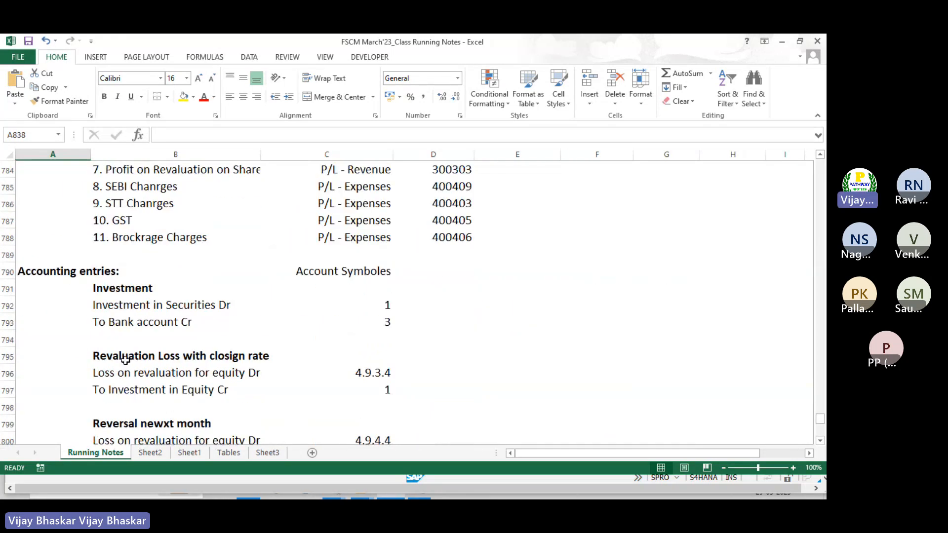
pyautogui.scroll(-15, 126, 361)
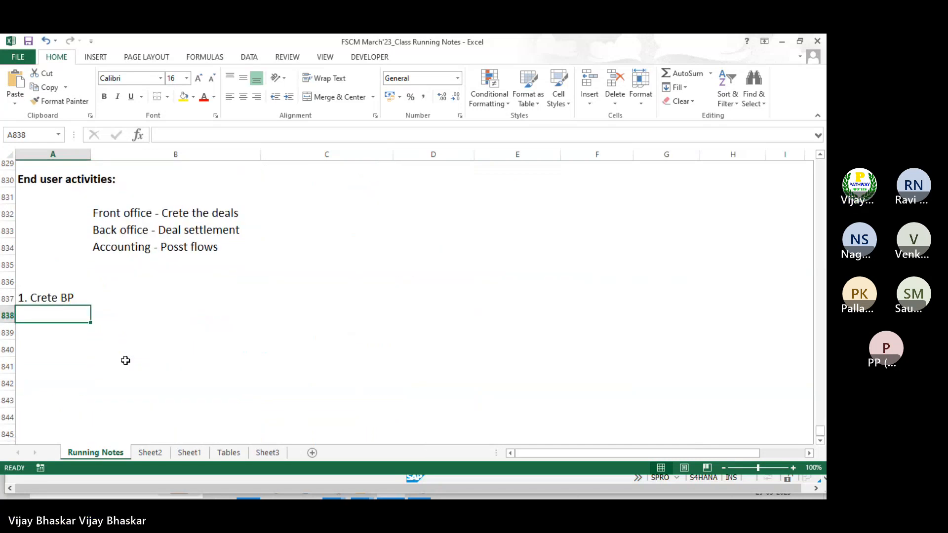
# Copy the Business Partner Roles block B824:B827 and paste it at A838 below '1. Crete BP'
pyautogui.scroll(-5, 125, 360)
pyautogui.scroll(7, 125, 360)
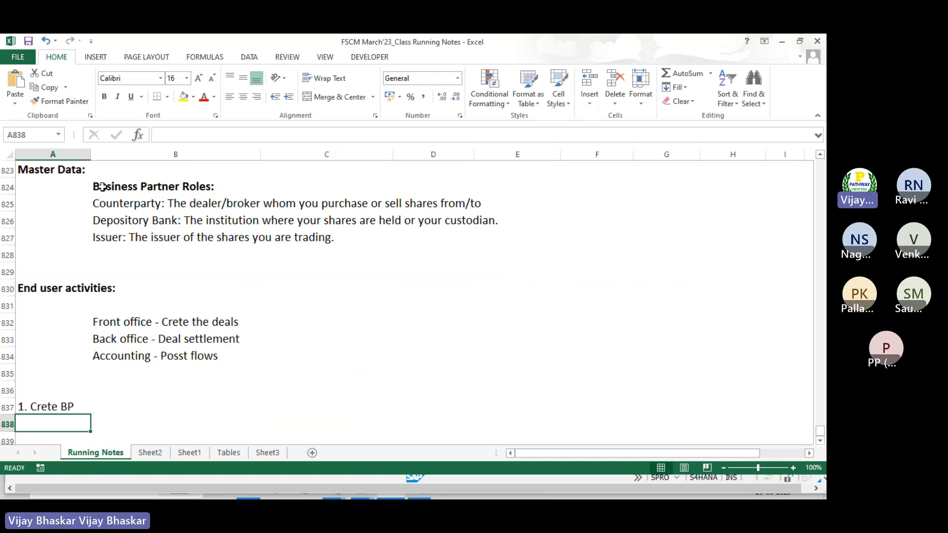
pyautogui.moveTo(101, 187); pyautogui.dragTo(121, 233)
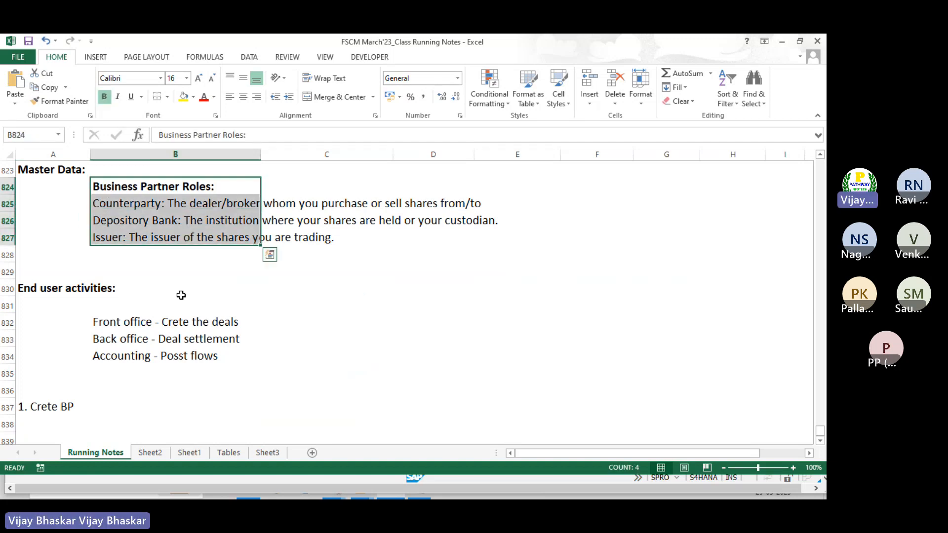
pyautogui.hotkey('ctrl', 'c')
pyautogui.scroll(-1, 180, 289)
pyautogui.click(80, 377)
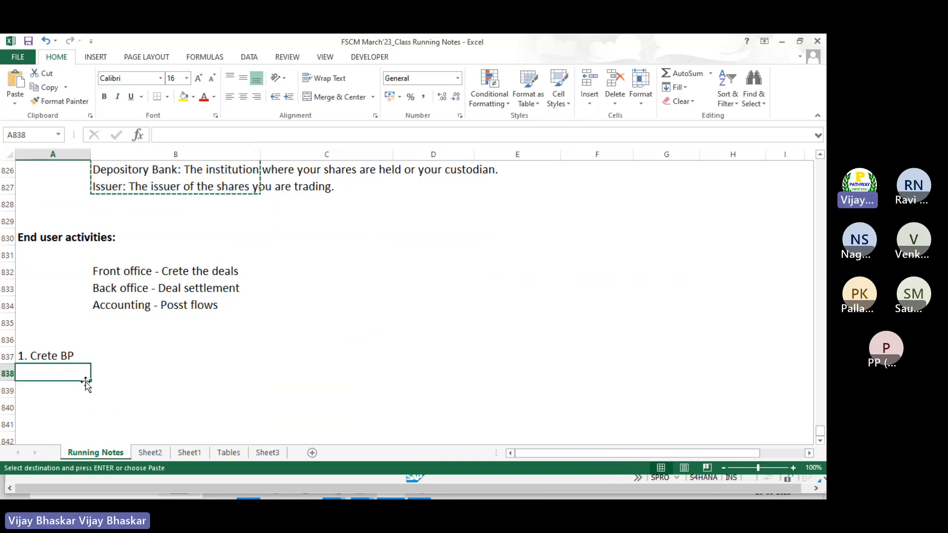
pyautogui.hotkey('ctrl', 'v')
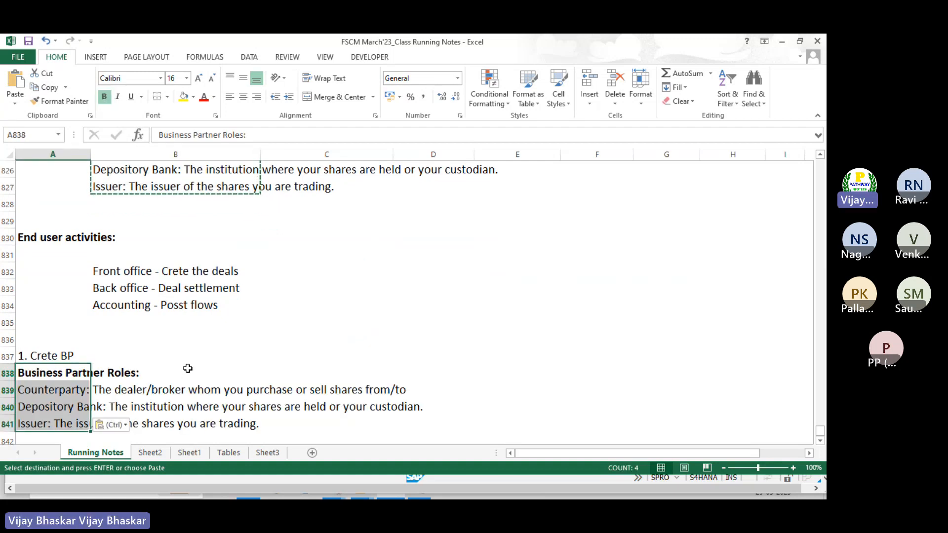
# Move the pasted roles block into column B at B838 and select the Counterparty: label in B839
pyautogui.hotkey('ctrl', 'c')
pyautogui.click(190, 373)
pyautogui.hotkey('ctrl', 'v')
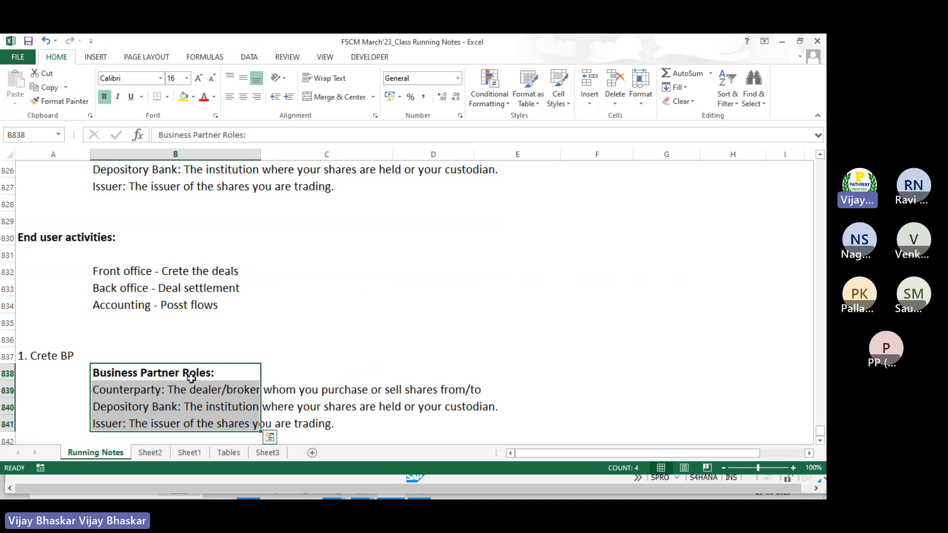
pyautogui.click(163, 390)
pyautogui.doubleClick(163, 390)
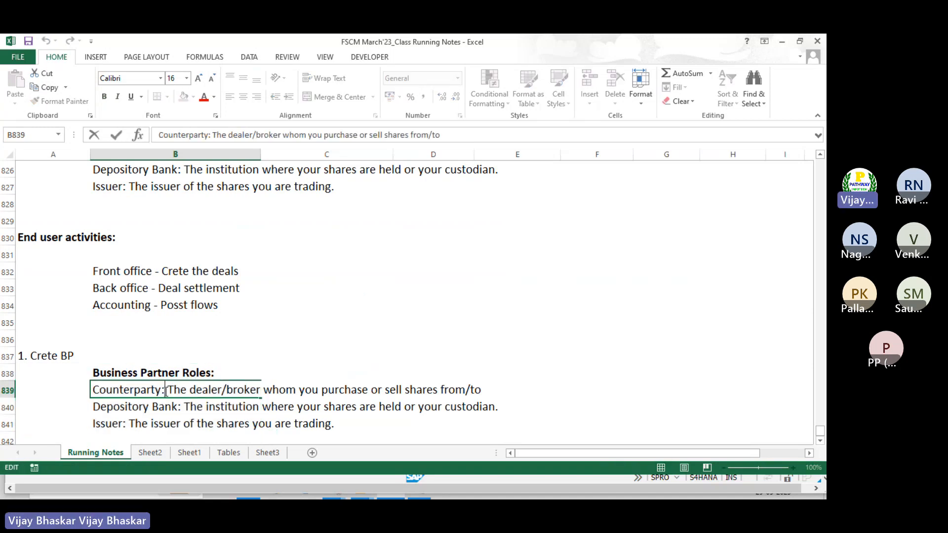
pyautogui.hotkey('shift', 'Home')
# Bold the Counterparty: label in B839 and the Depository Bank: label in B840
pyautogui.hotkey('ctrl', 'b')
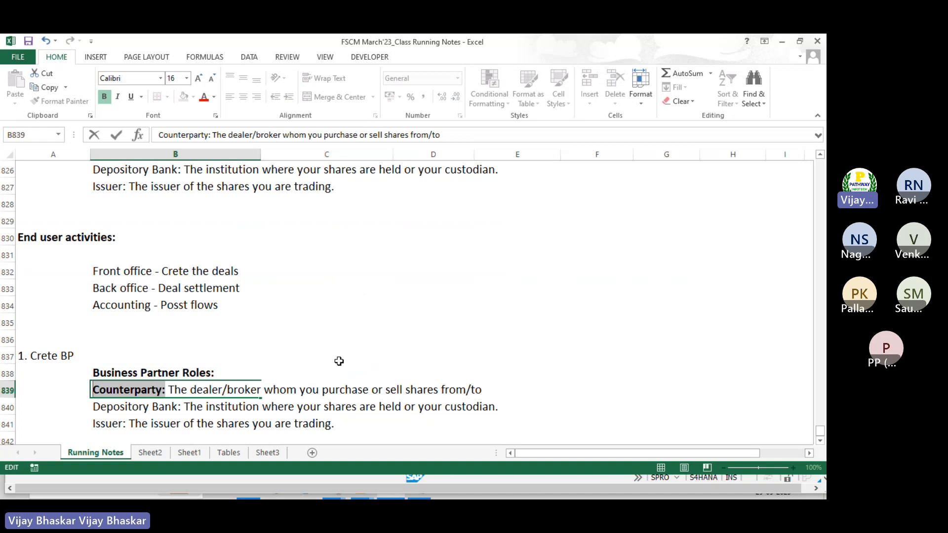
pyautogui.click(79, 405)
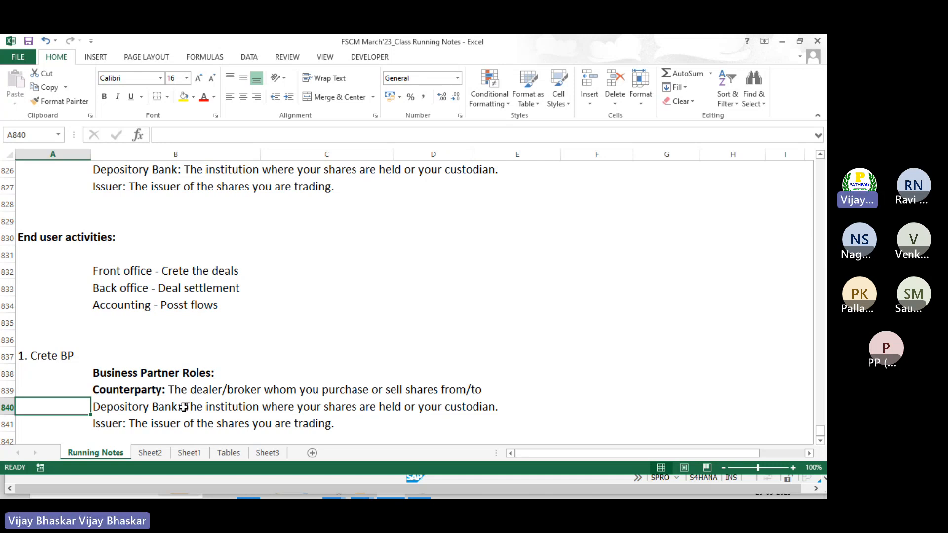
pyautogui.doubleClick(182, 407)
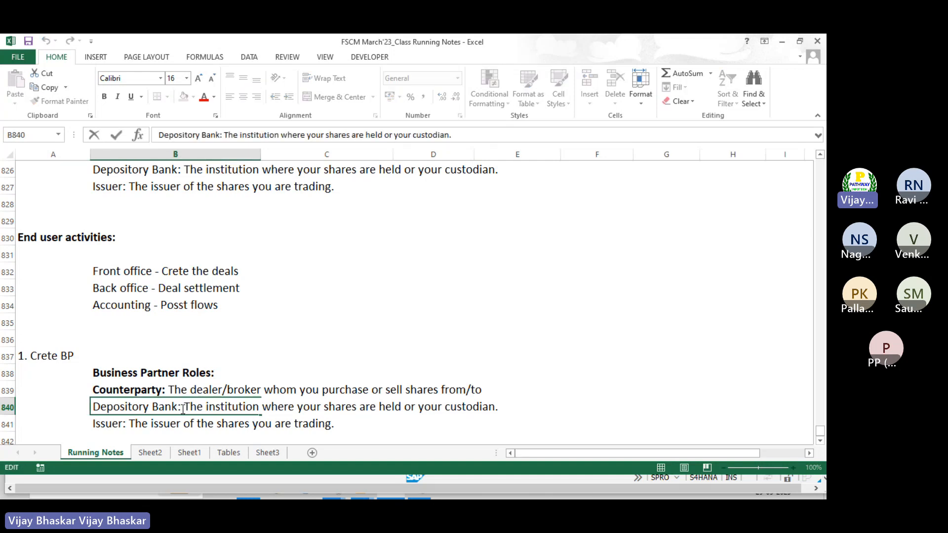
pyautogui.hotkey('shift', 'Home')
pyautogui.hotkey('ctrl', 'b')
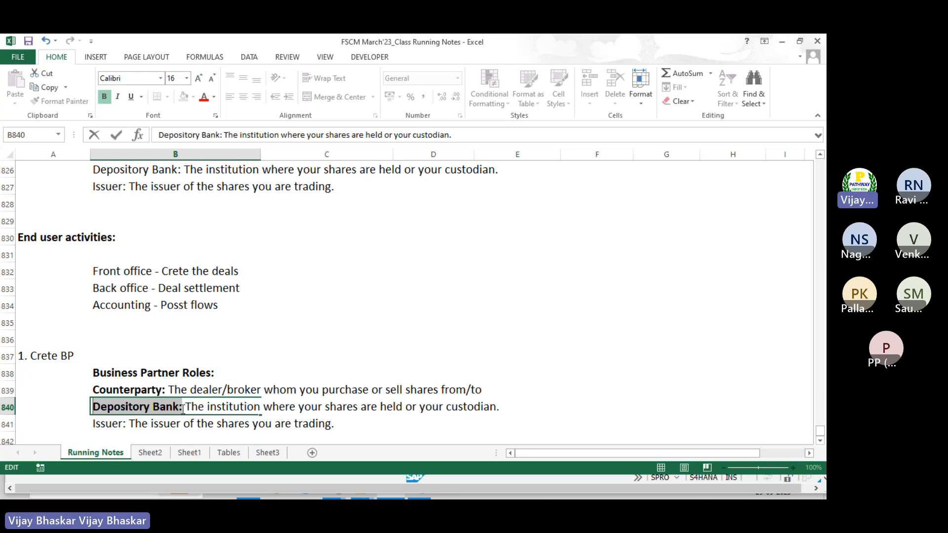
pyautogui.press('Return')
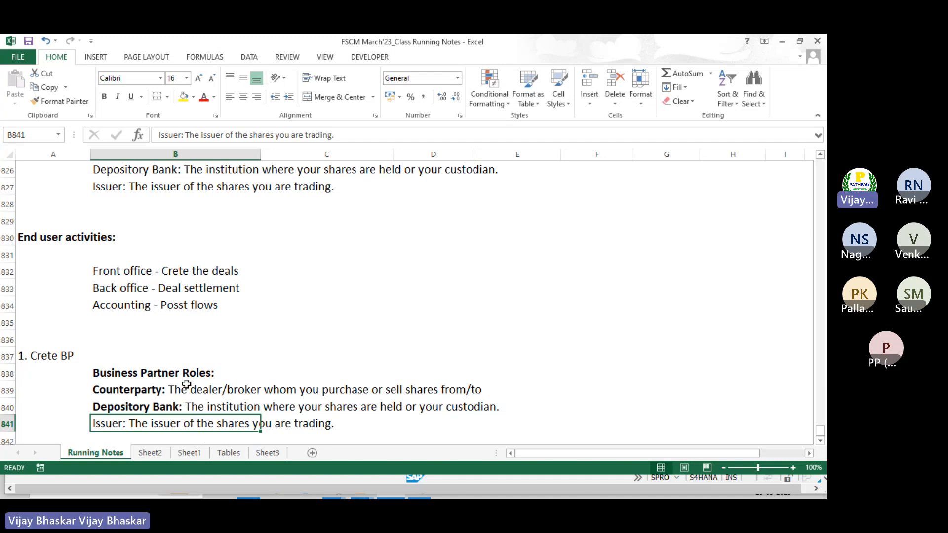
# Bold the Issuer: label in B841
pyautogui.scroll(-2, 186, 385)
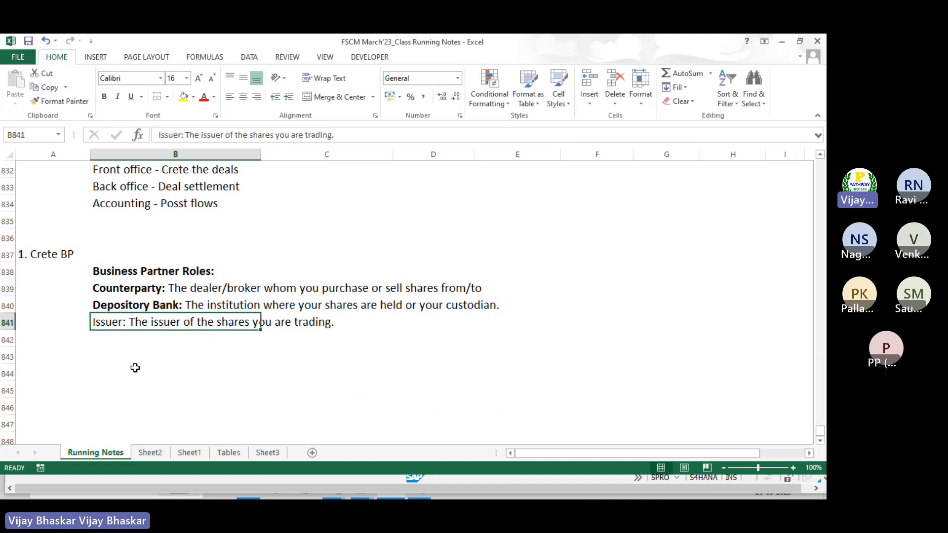
pyautogui.doubleClick(127, 323)
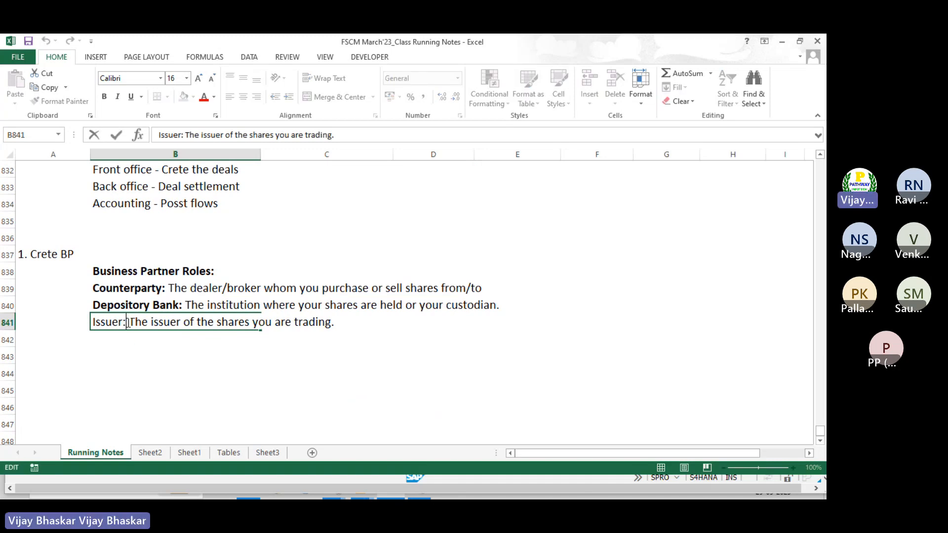
pyautogui.hotkey('shift', 'Home')
pyautogui.hotkey('ctrl', 'b')
pyautogui.press('Return')
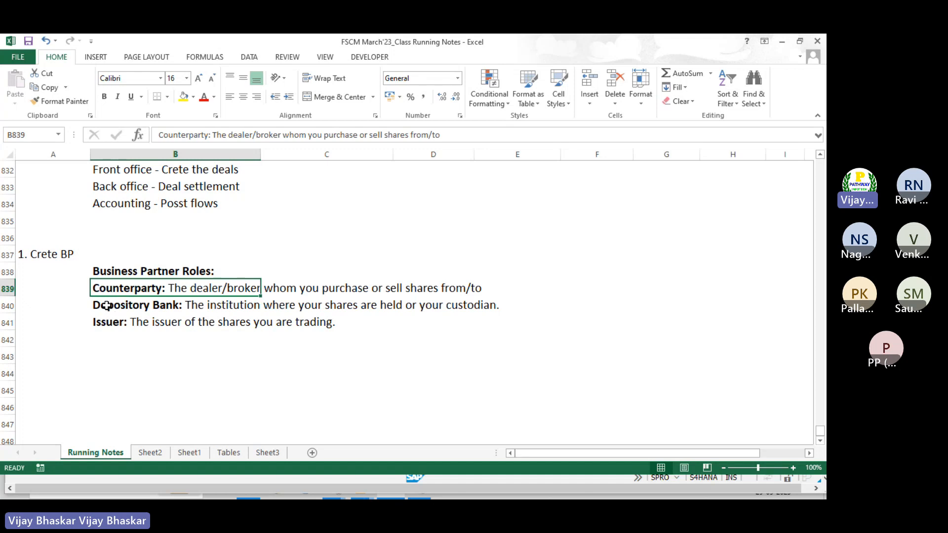
# Step through the Depository Bank and Issuer notes to the empty cell A843
pyautogui.click(107, 306)
pyautogui.click(107, 325)
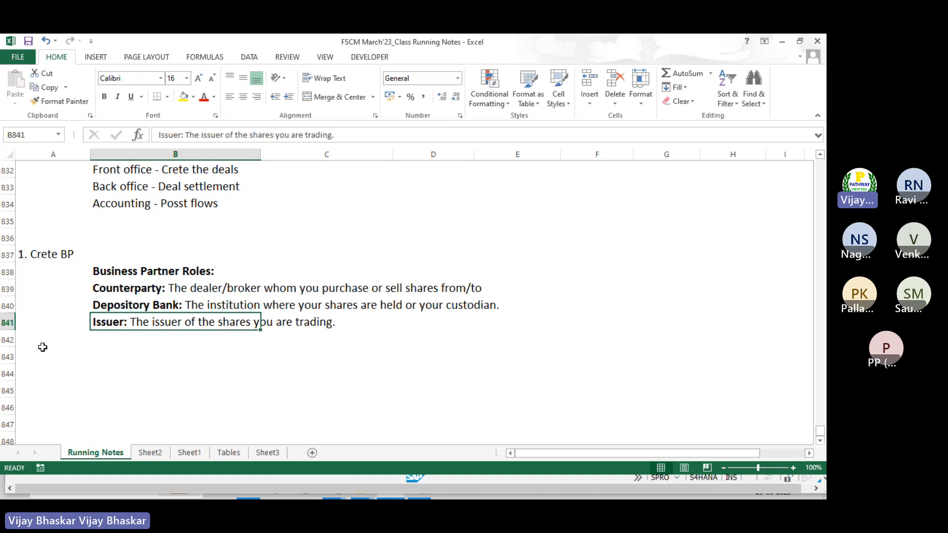
pyautogui.click(43, 351)
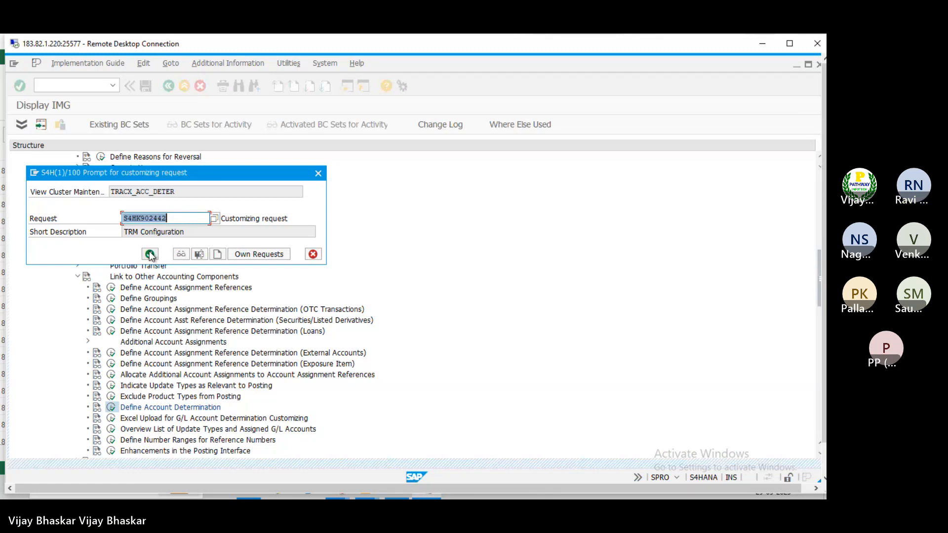
# Confirm the TRM Configuration request to save the G/L account assignments, then minimize the remote session
pyautogui.click(150, 254)
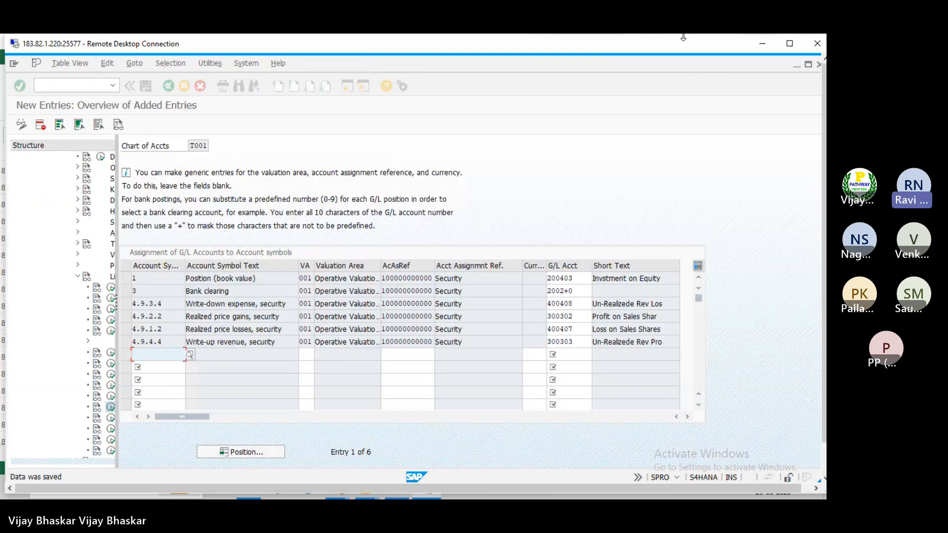
pyautogui.click(789, 44)
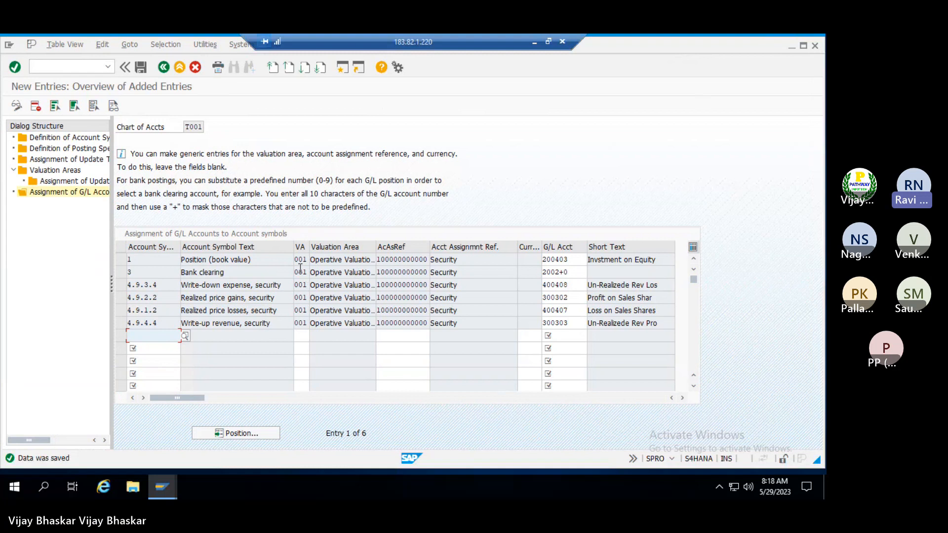
pyautogui.click(533, 43)
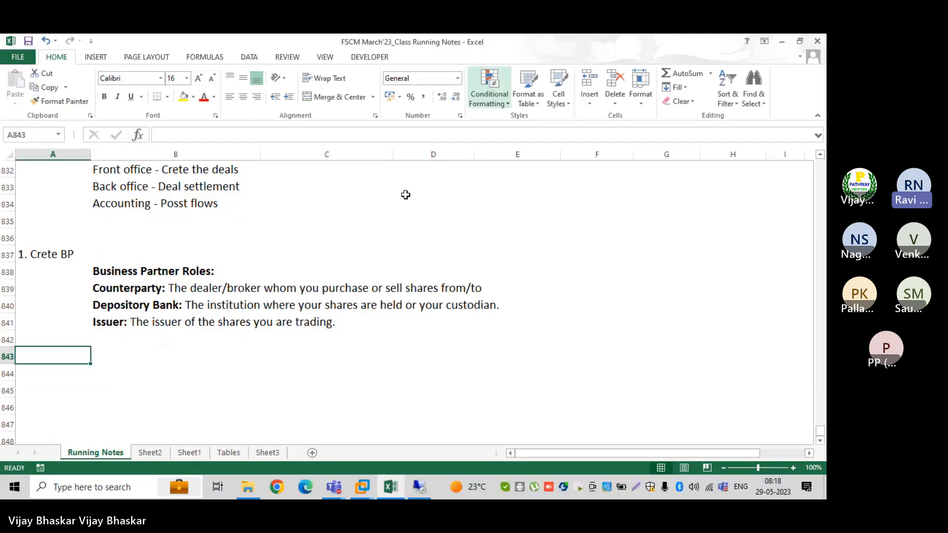
pyautogui.click(113, 289)
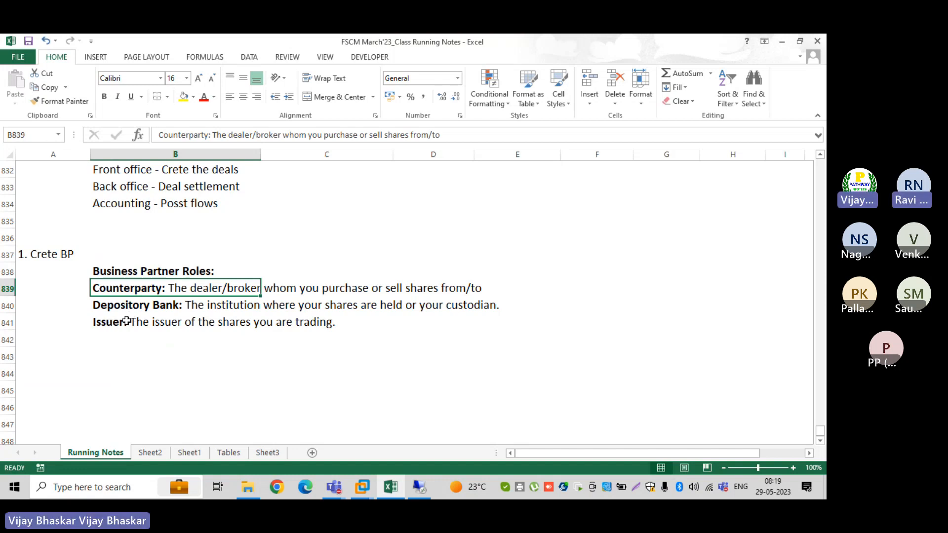
pyautogui.doubleClick(128, 322)
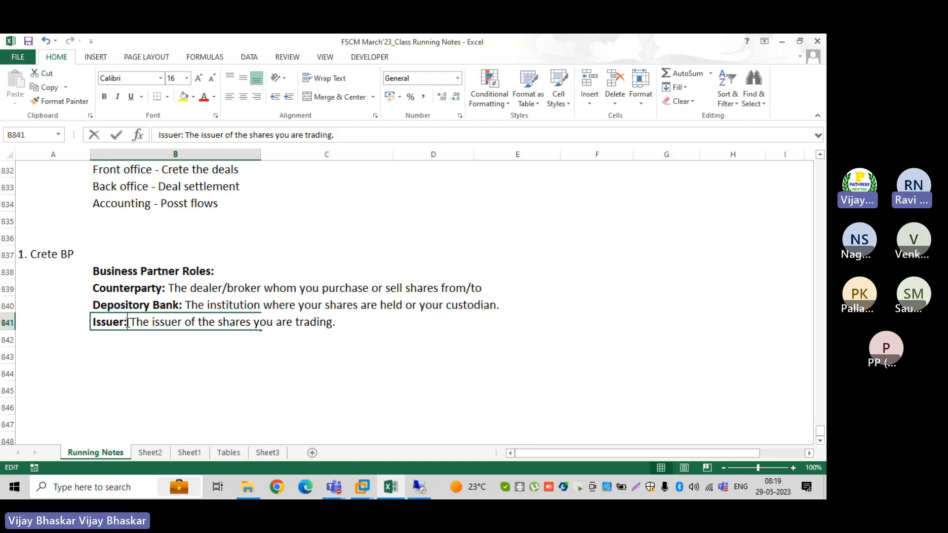
pyautogui.click(101, 342)
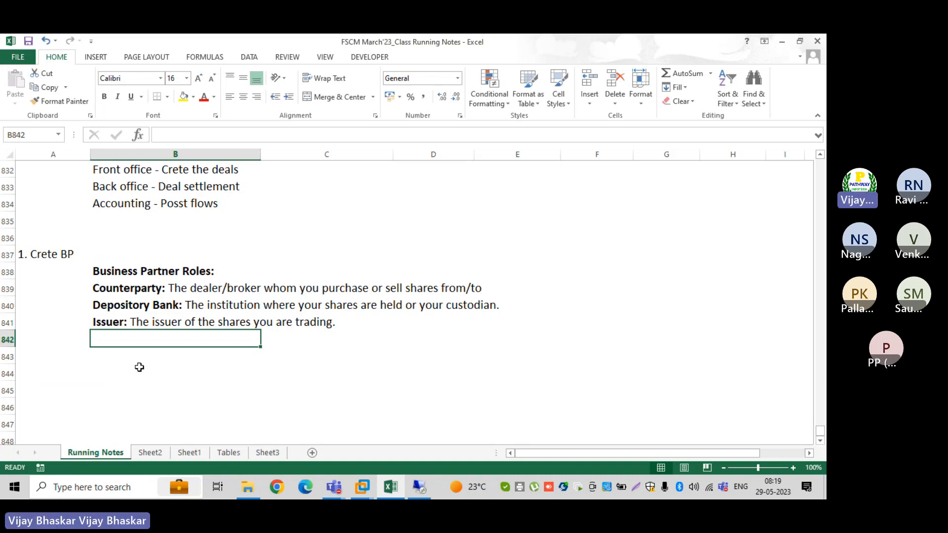
# Run /nbp in the remote SAP session, clear the old partner number and create an Organization
pyautogui.click(419, 488)
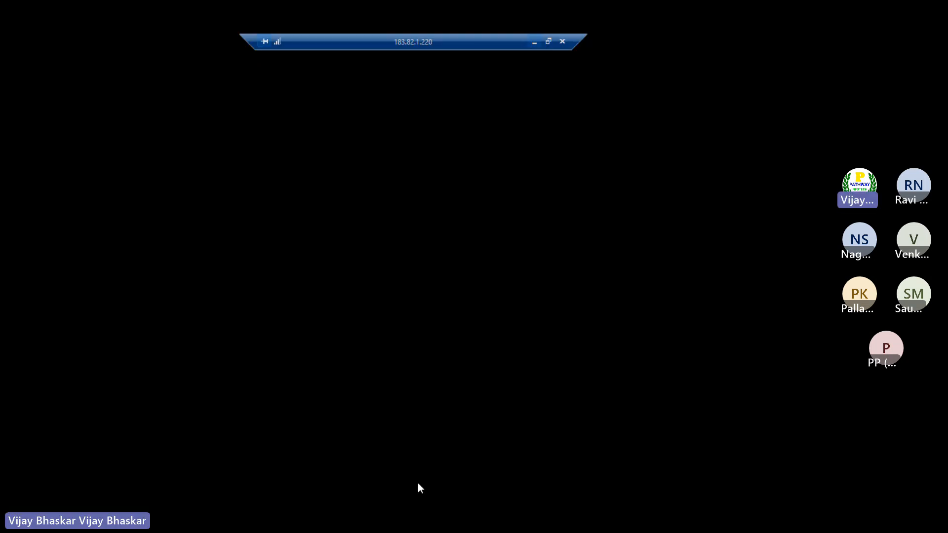
pyautogui.write('/')
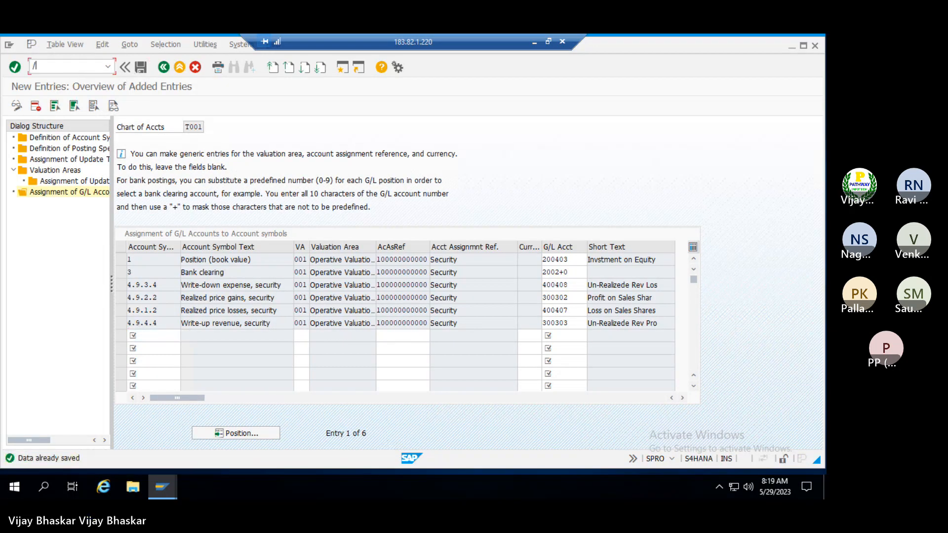
pyautogui.write('nbp')
pyautogui.press('Return')
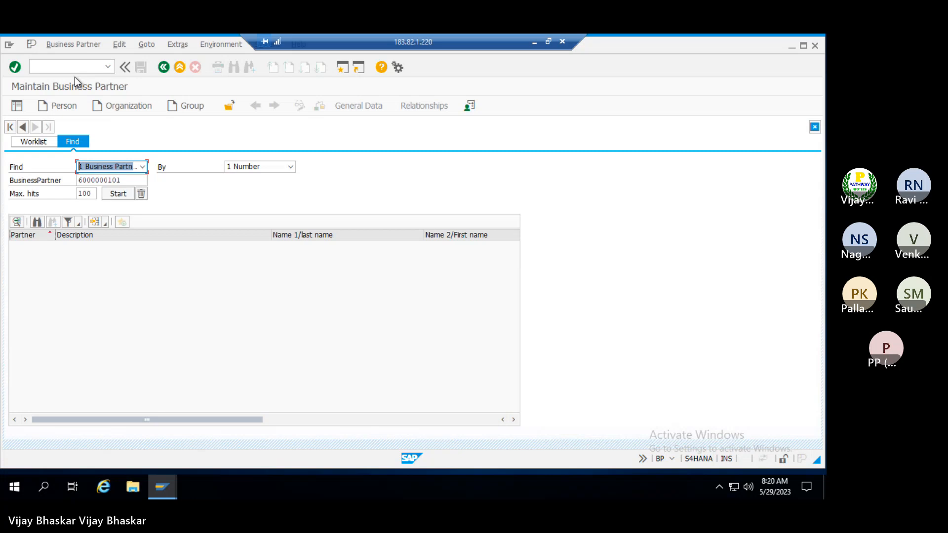
pyautogui.click(133, 179)
pyautogui.doubleClick(133, 179)
pyautogui.press('Delete')
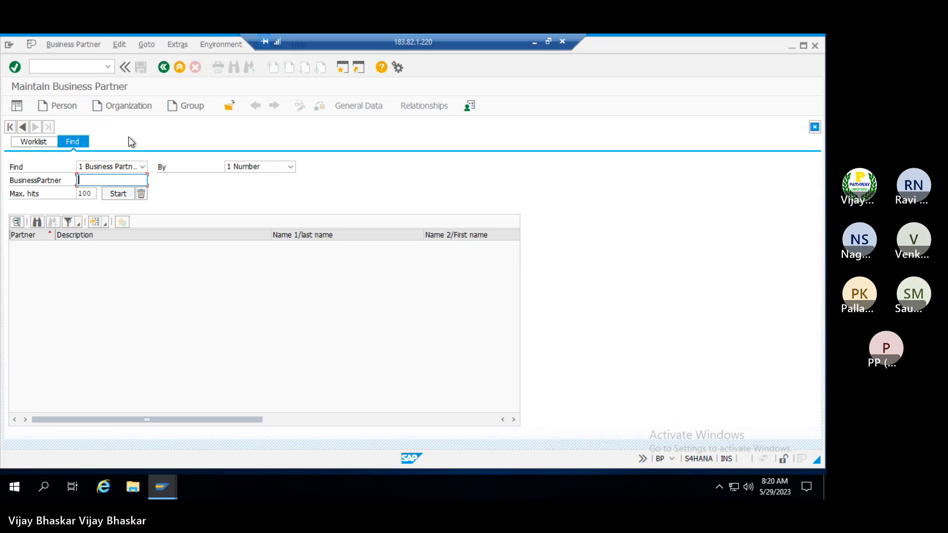
pyautogui.click(120, 105)
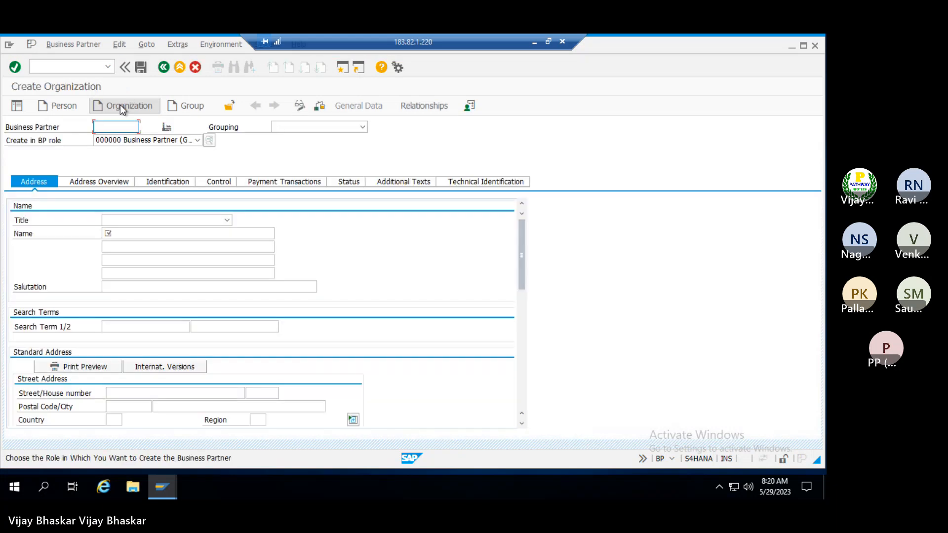
# Choose 0003 Tresury BP from the Grouping list
pyautogui.click(318, 127)
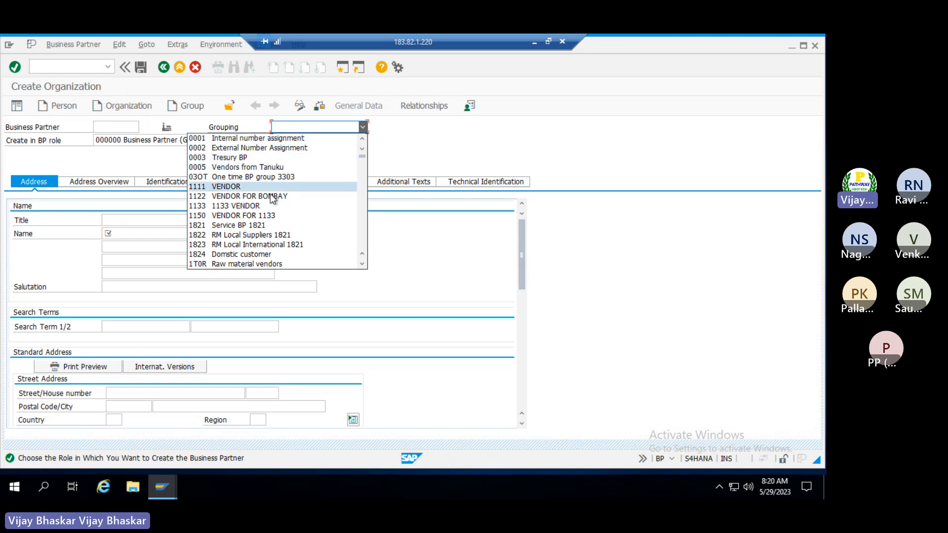
pyautogui.scroll(-1, 252, 256)
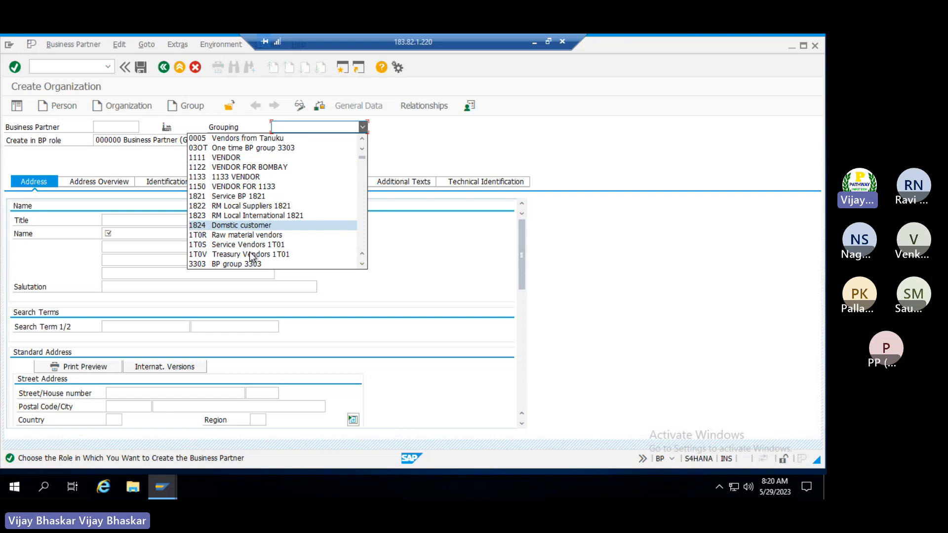
pyautogui.scroll(-2, 252, 255)
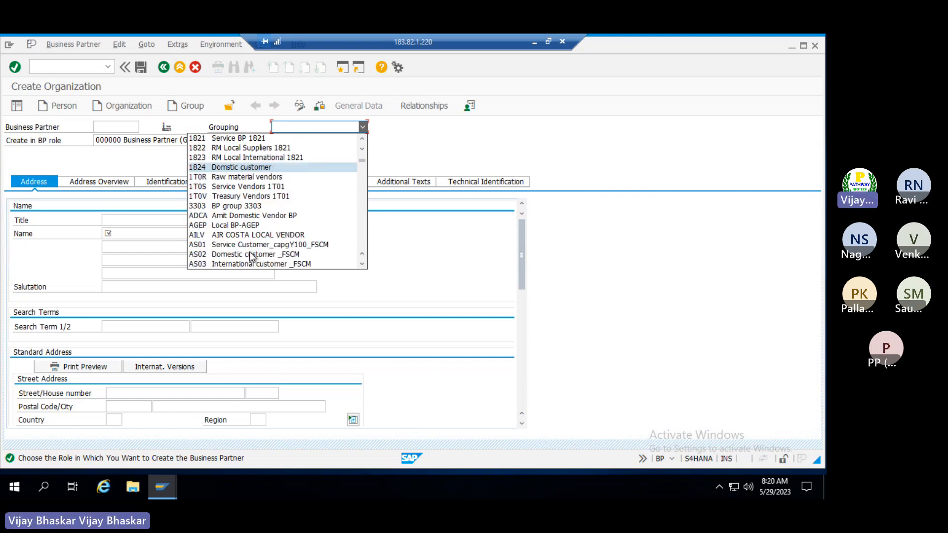
pyautogui.scroll(-2, 252, 256)
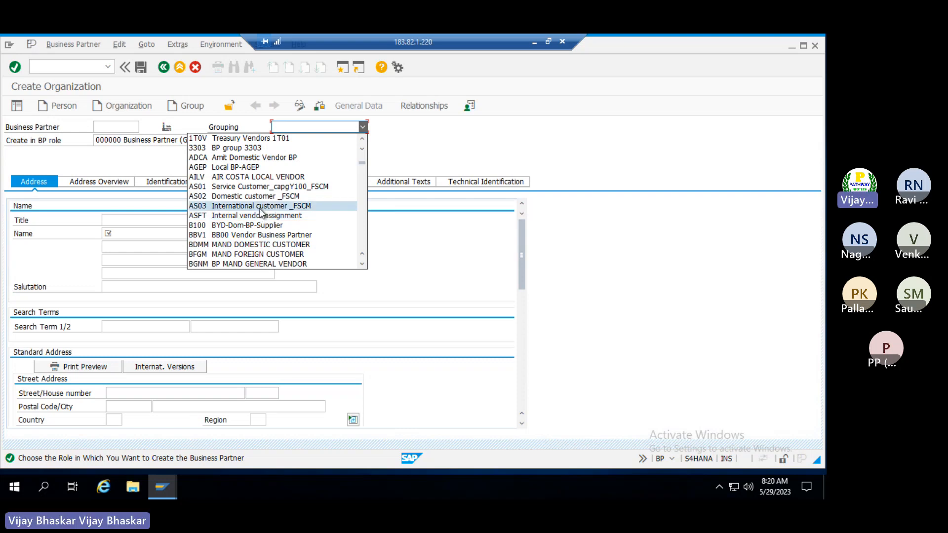
pyautogui.scroll(5, 262, 214)
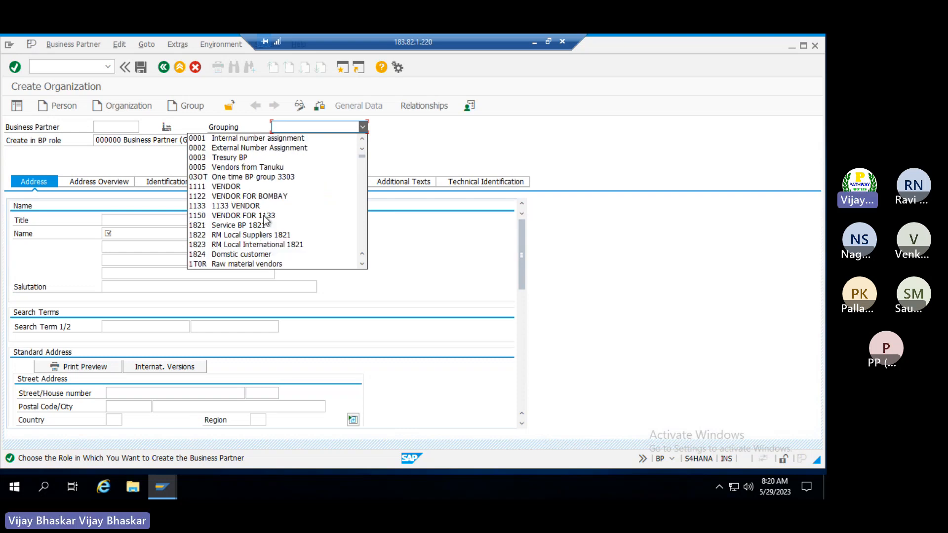
pyautogui.click(250, 157)
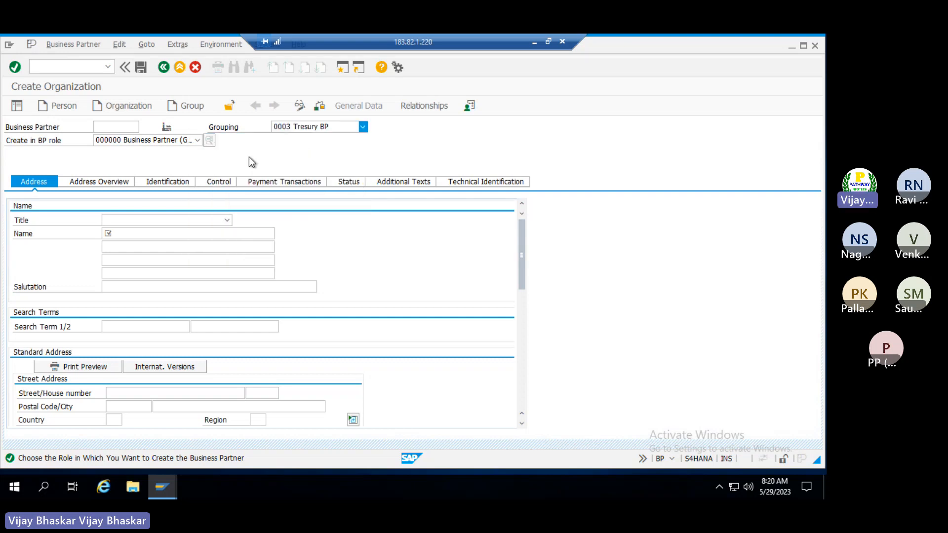
# Name the organization 'State Bank Of India' with search term SBI
pyautogui.click(140, 222)
pyautogui.click(401, 217)
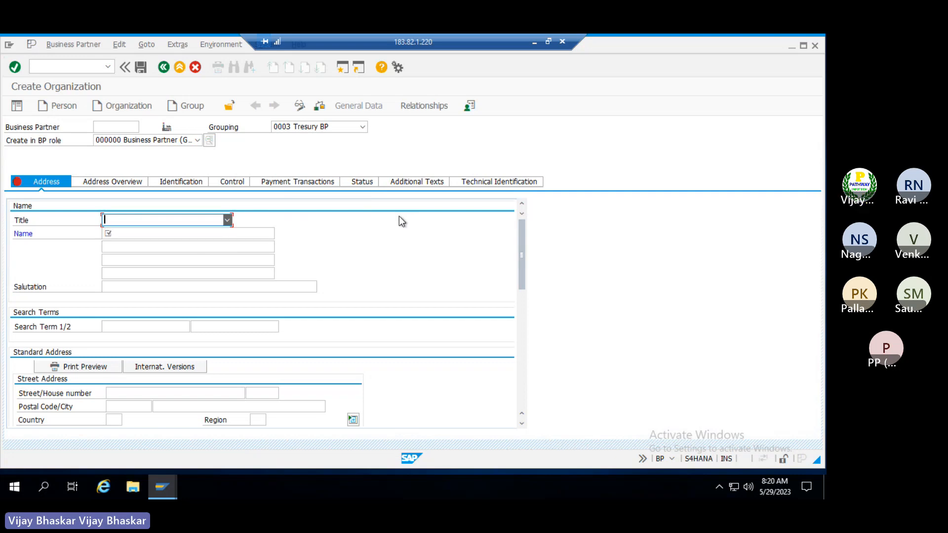
pyautogui.click(165, 235)
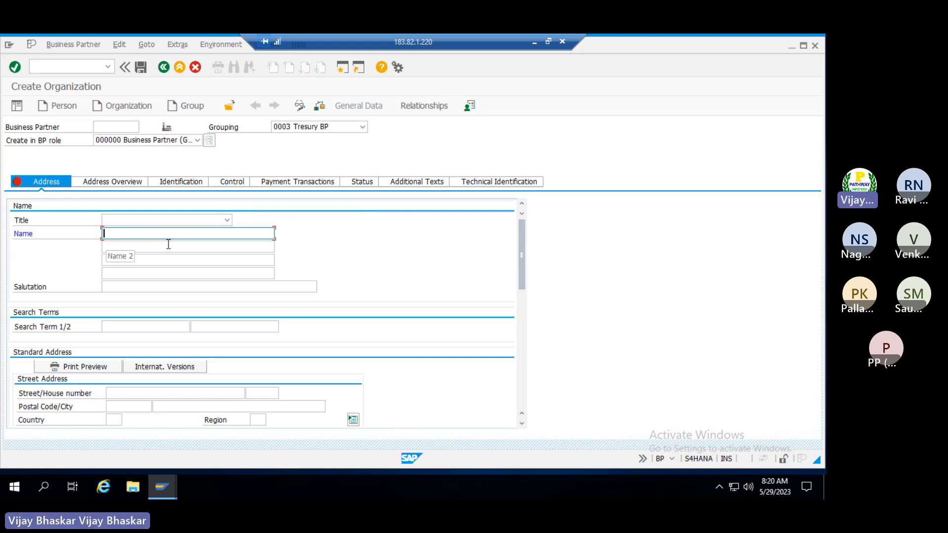
pyautogui.write('Sta')
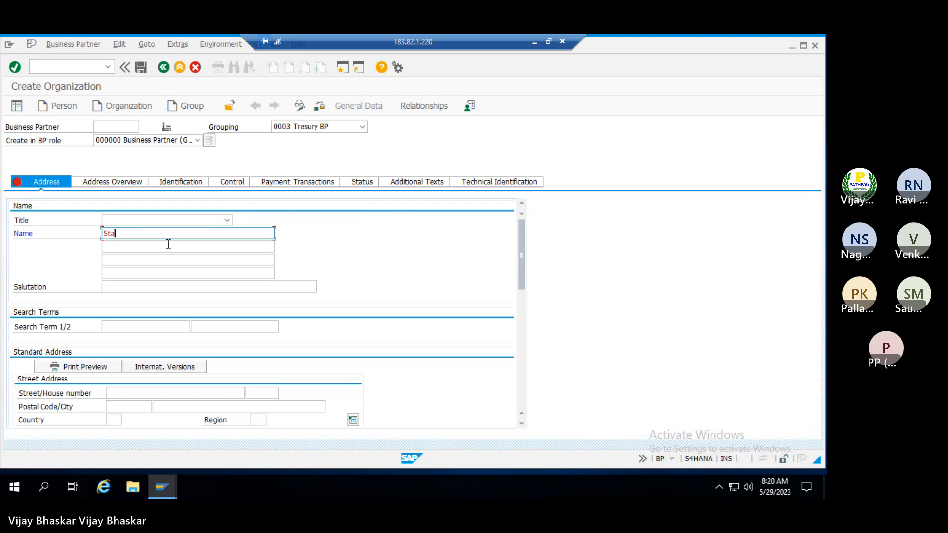
pyautogui.write('te Bank Of ')
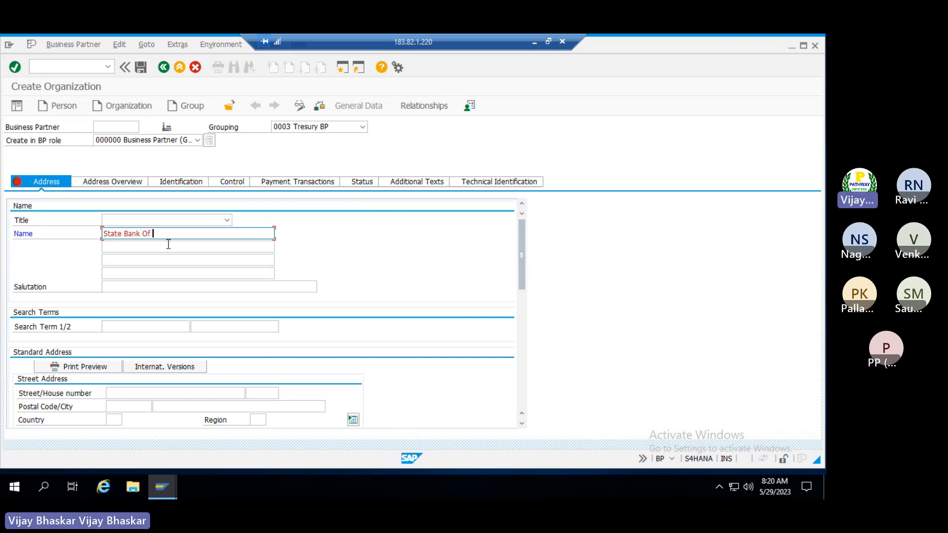
pyautogui.write('India')
pyautogui.scroll(-4, 146, 262)
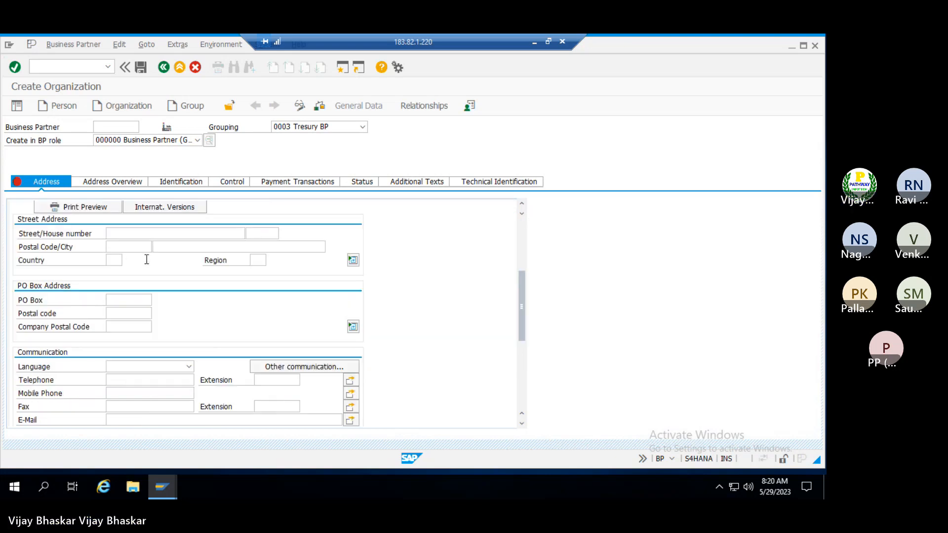
pyautogui.scroll(4, 123, 296)
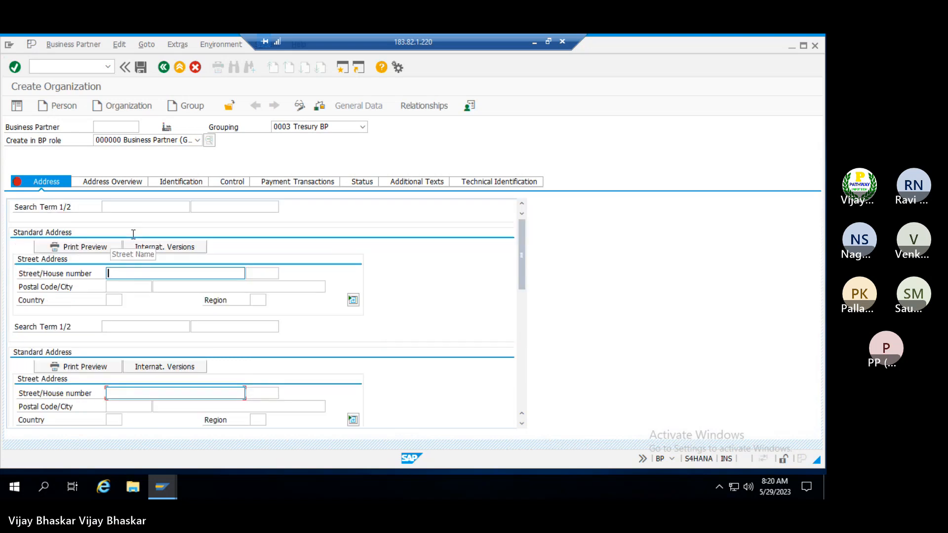
pyautogui.click(121, 324)
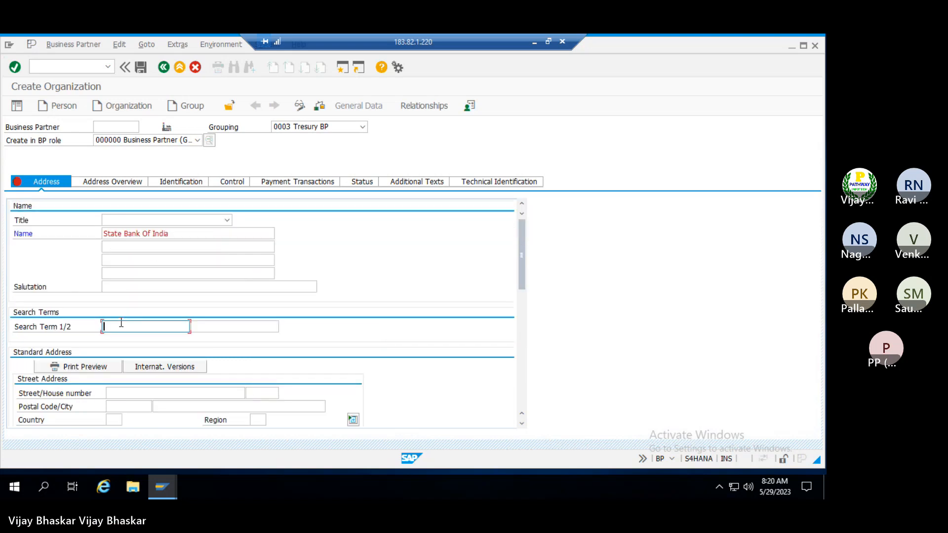
pyautogui.write('SBi')
pyautogui.press('Tab')
pyautogui.click(121, 324)
pyautogui.press('BackSpace')
pyautogui.write('I')
pyautogui.press('Tab')
pyautogui.scroll(-3, 122, 323)
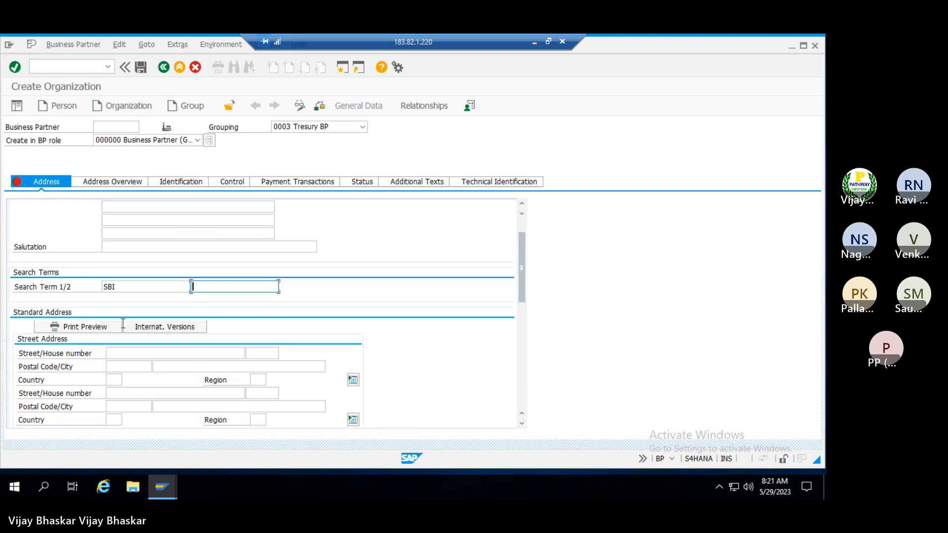
pyautogui.click(118, 275)
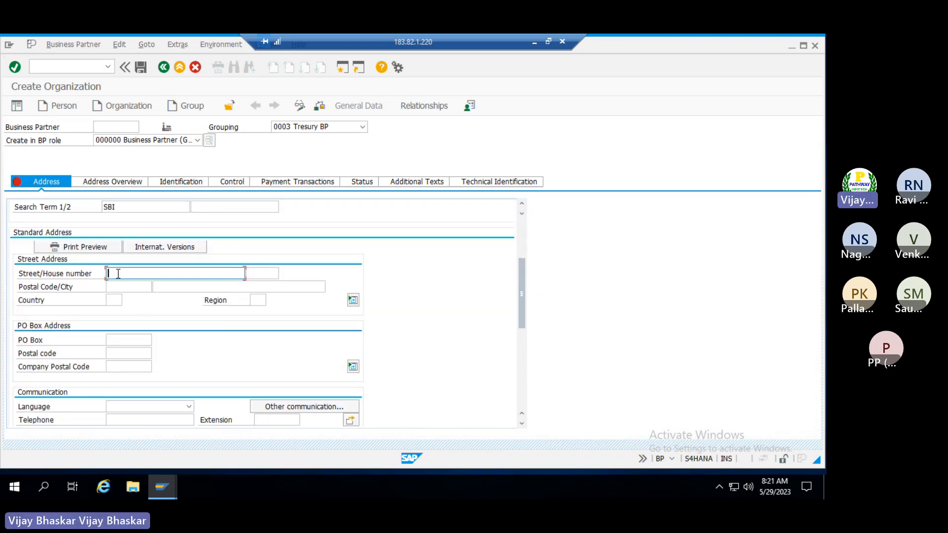
pyautogui.write('Indust')
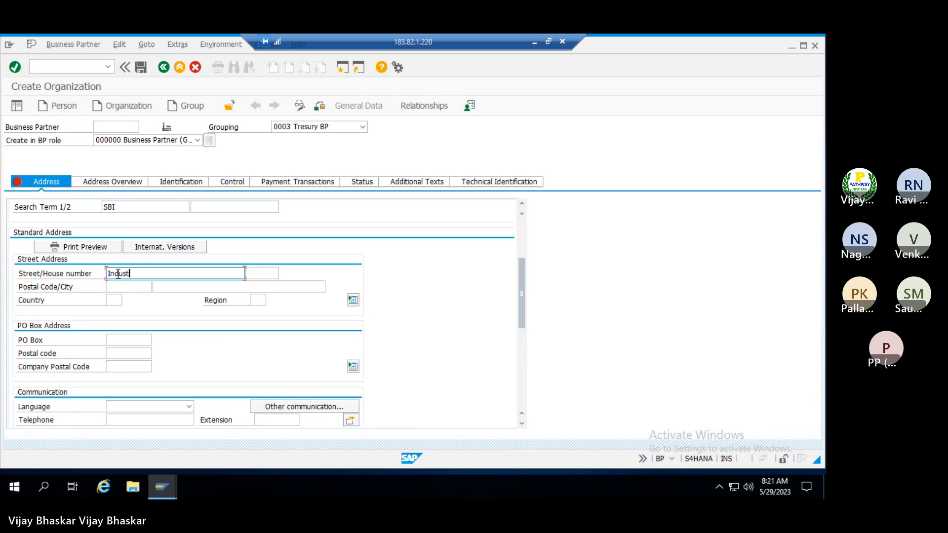
pyautogui.press('BackSpace')
pyautogui.press('BackSpace')
pyautogui.press('BackSpace')
pyautogui.press('BackSpace')
pyautogui.press('BackSpace')
pyautogui.press('BackSpace')
pyautogui.write('Bank S')
pyautogui.write('reet')
pyautogui.press('Tab')
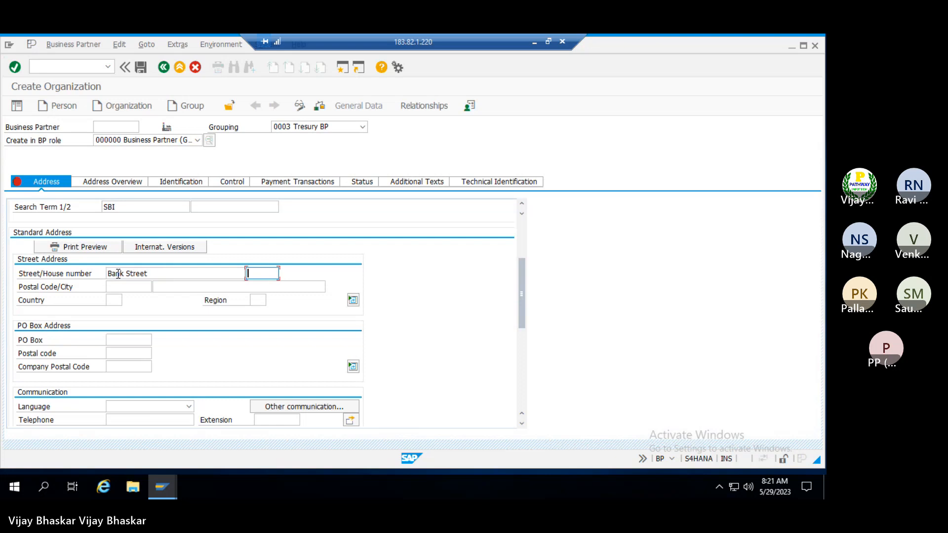
pyautogui.write('12')
pyautogui.press('Tab')
pyautogui.write('300403')
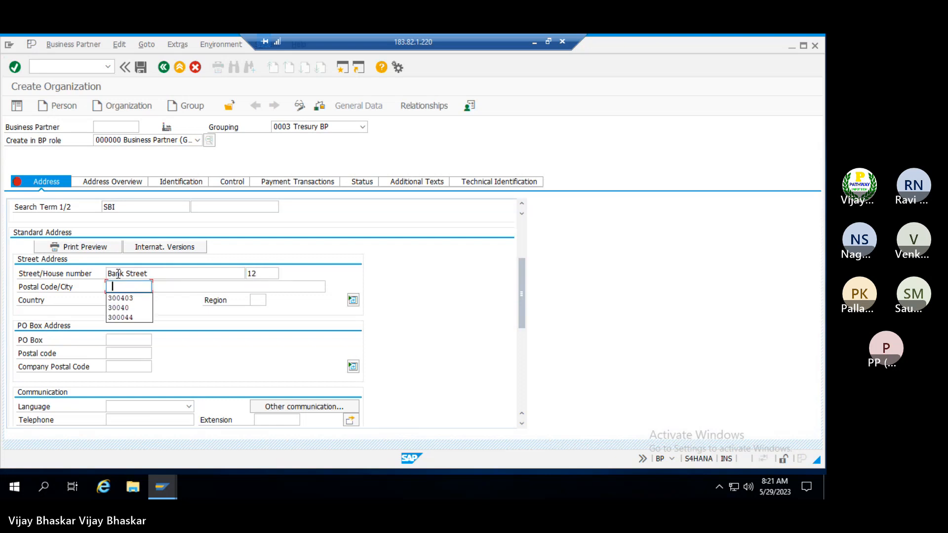
pyautogui.press('Tab')
# Set city Hyderabad, country IN and language EN English
pyautogui.press('Down')
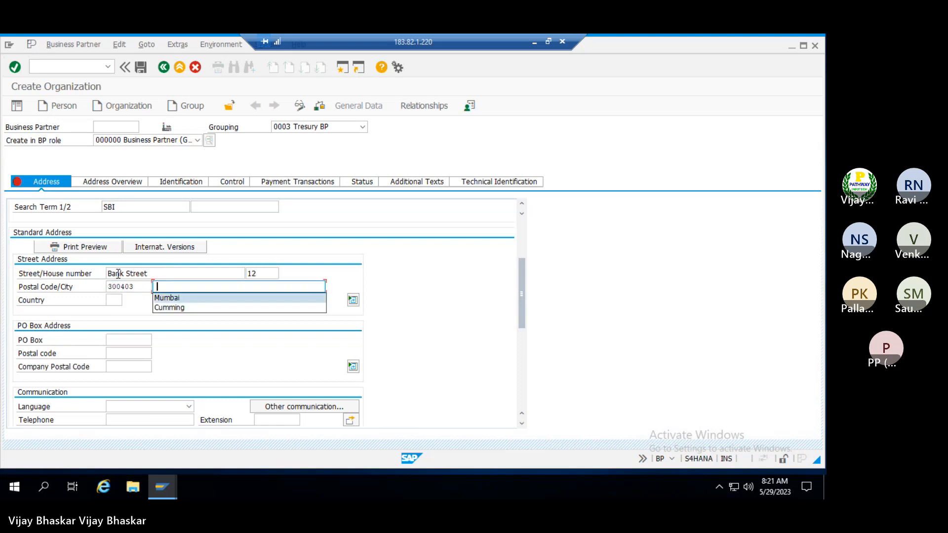
pyautogui.press('Escape')
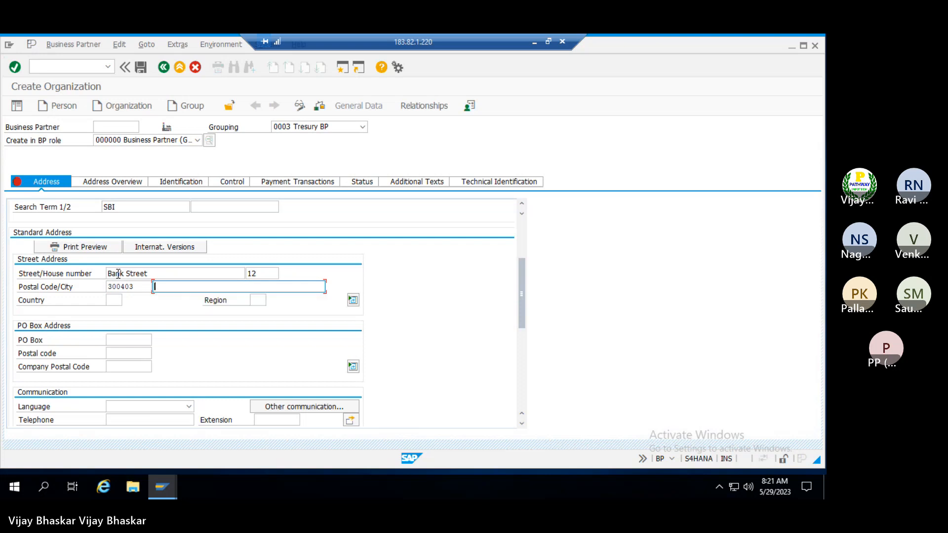
pyautogui.write('Hyderabad')
pyautogui.press('Tab')
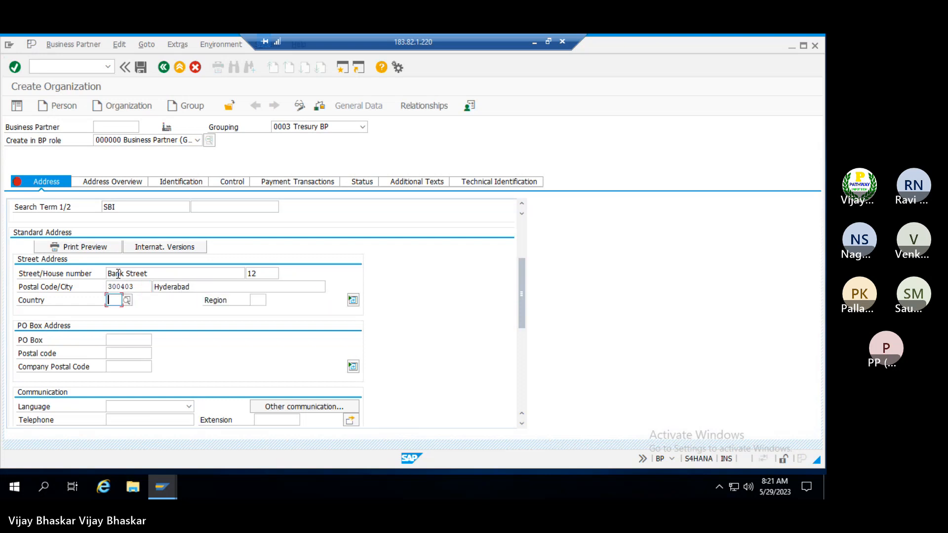
pyautogui.write('in')
pyautogui.press('Tab')
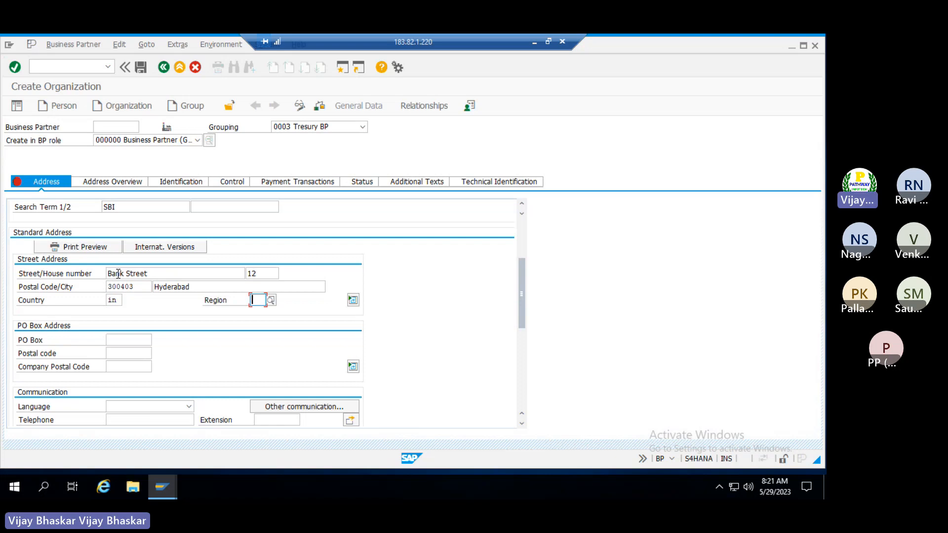
pyautogui.click(141, 405)
pyautogui.write('en')
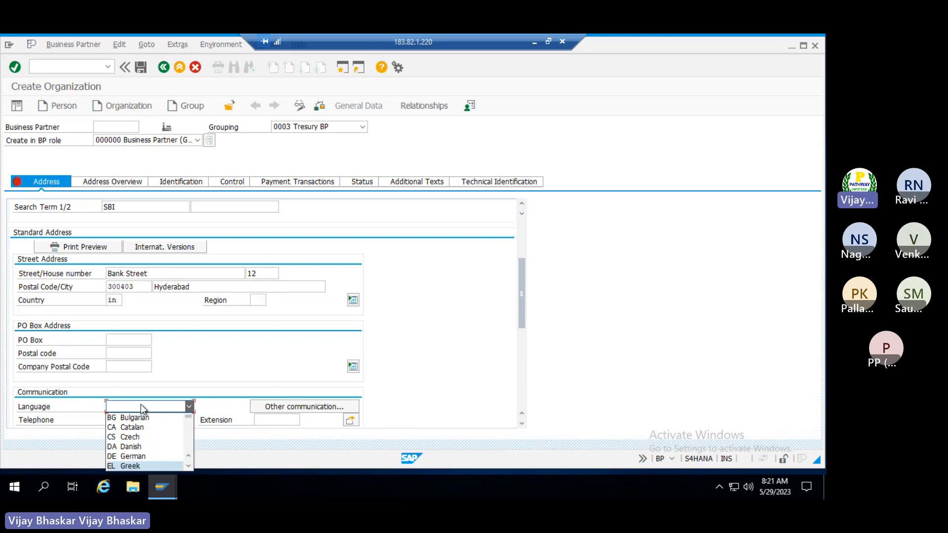
pyautogui.press('Return')
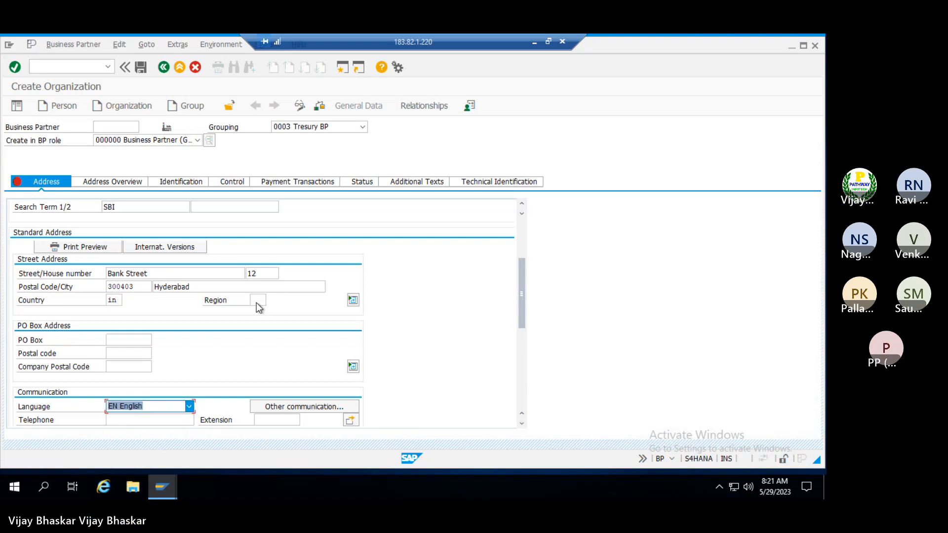
pyautogui.click(317, 107)
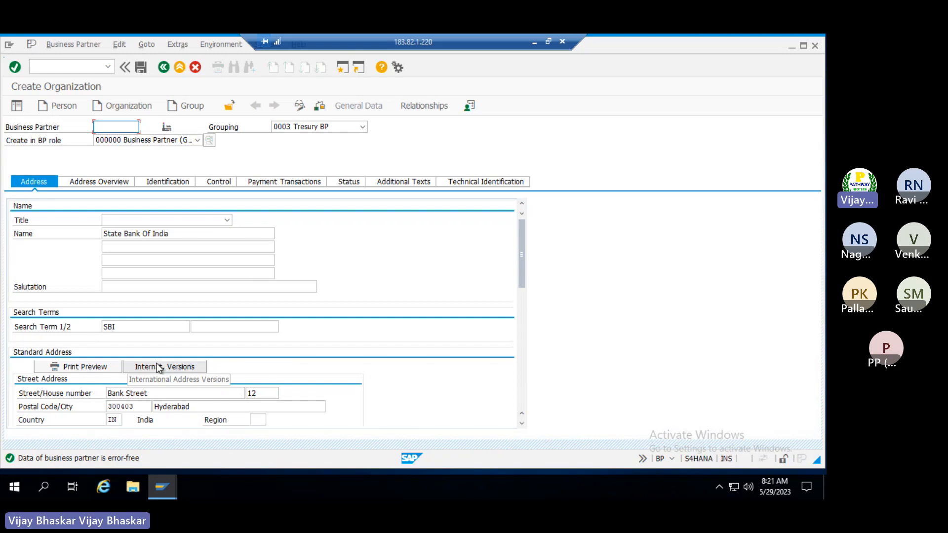
pyautogui.click(142, 68)
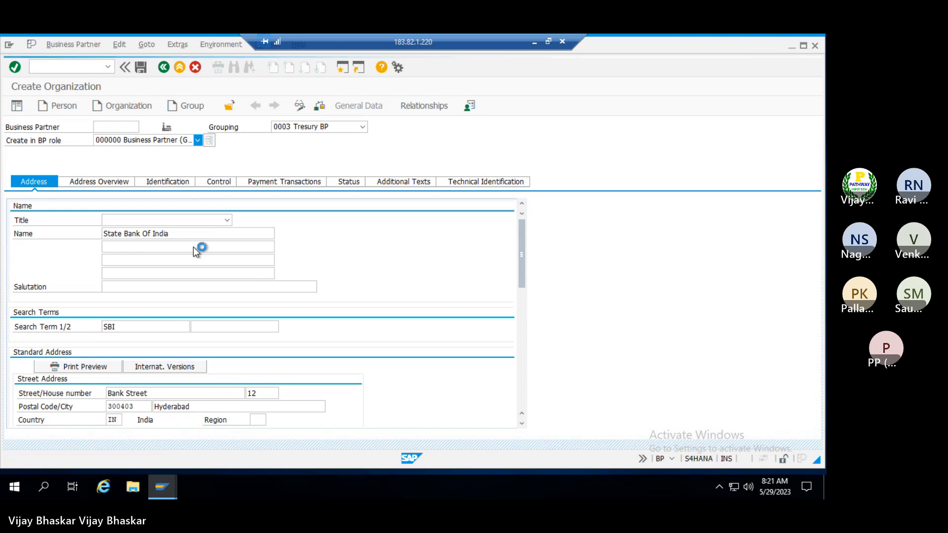
pyautogui.click(300, 106)
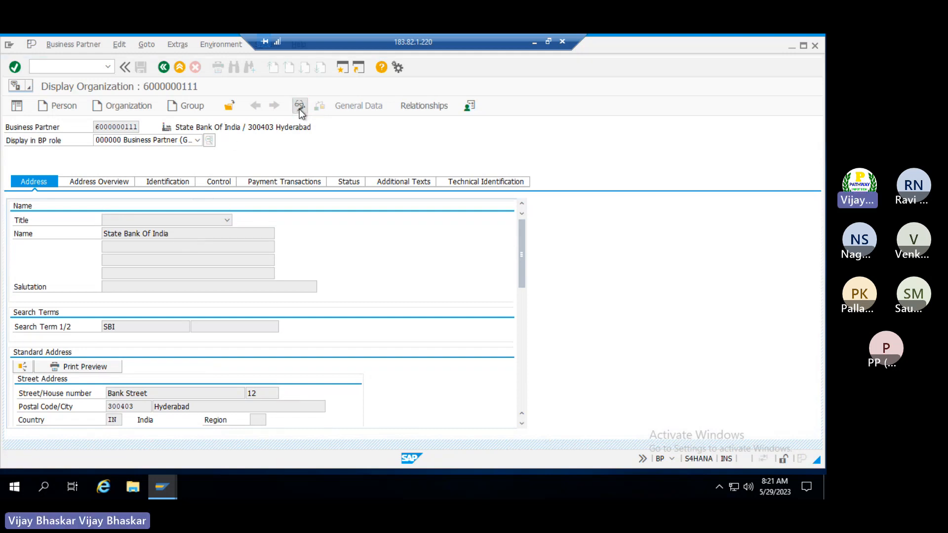
pyautogui.click(198, 140)
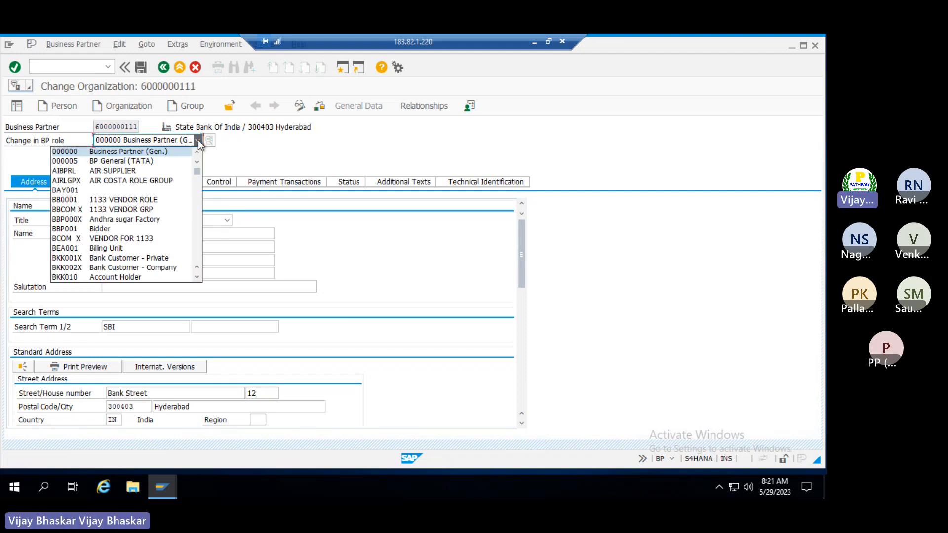
pyautogui.press('t')
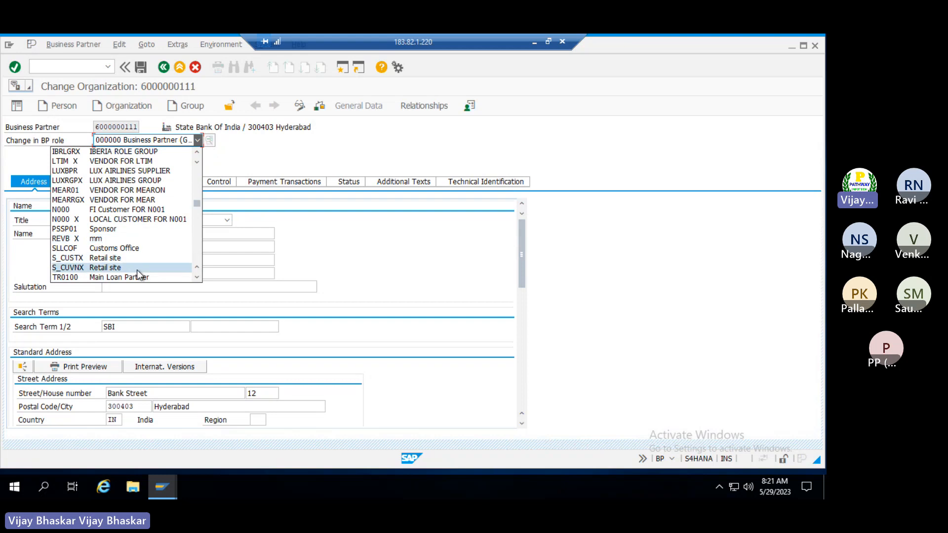
pyautogui.scroll(-1, 137, 270)
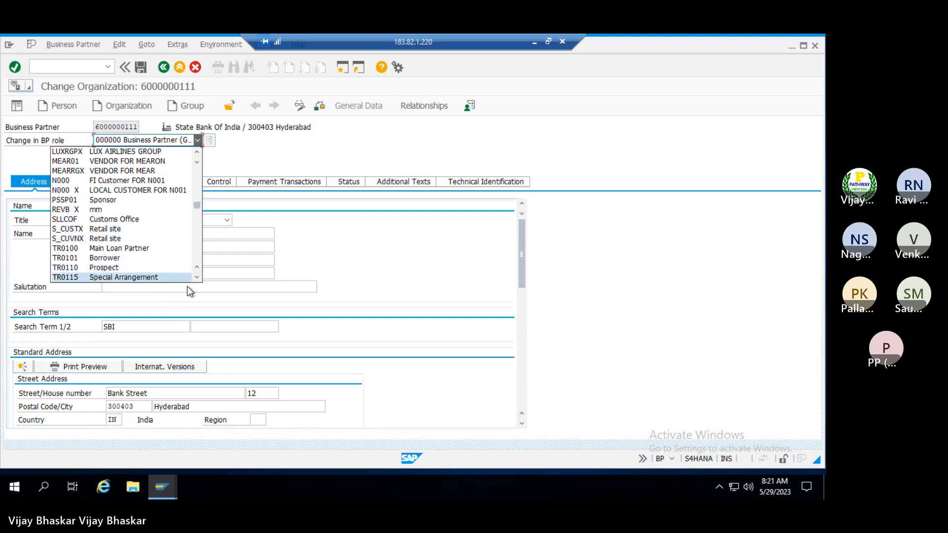
pyautogui.click(197, 277)
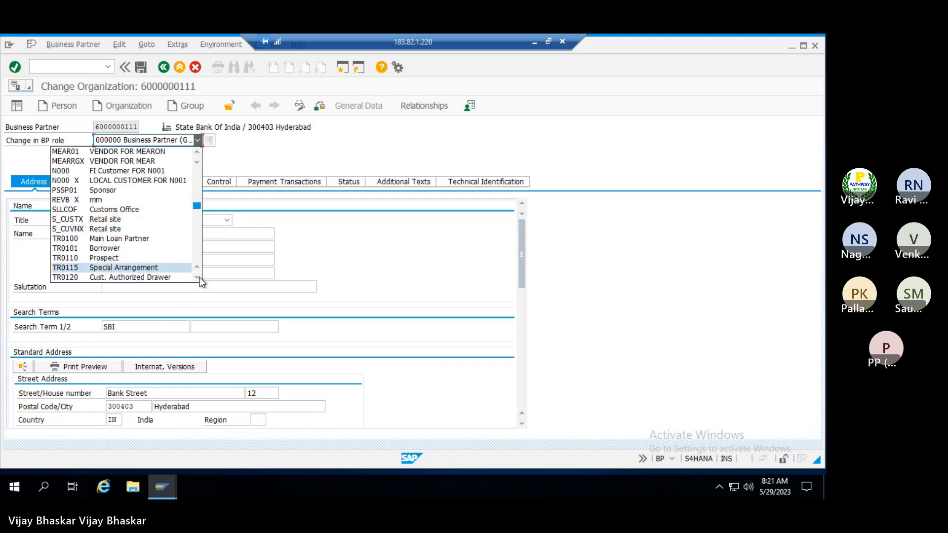
pyautogui.click(197, 277)
pyautogui.click(197, 277)
pyautogui.click(197, 278)
pyautogui.click(197, 277)
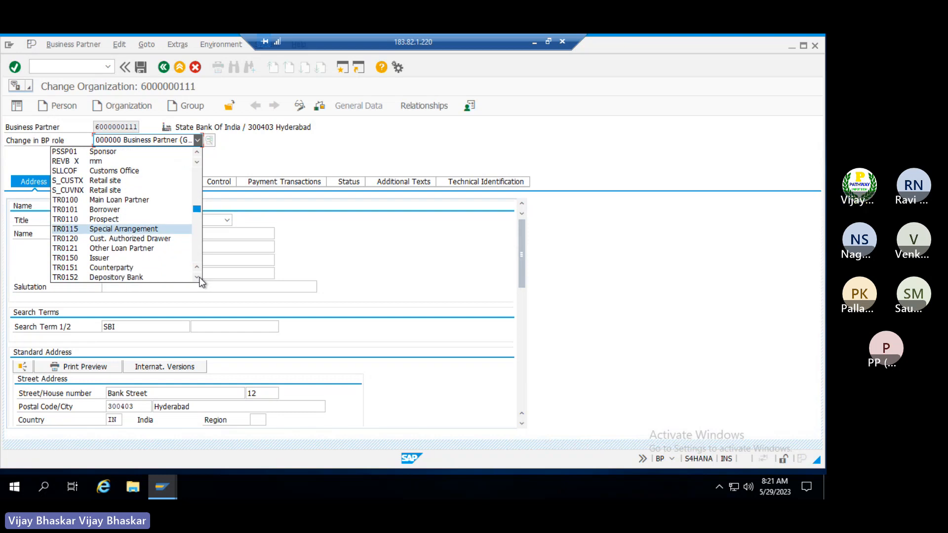
pyautogui.click(197, 278)
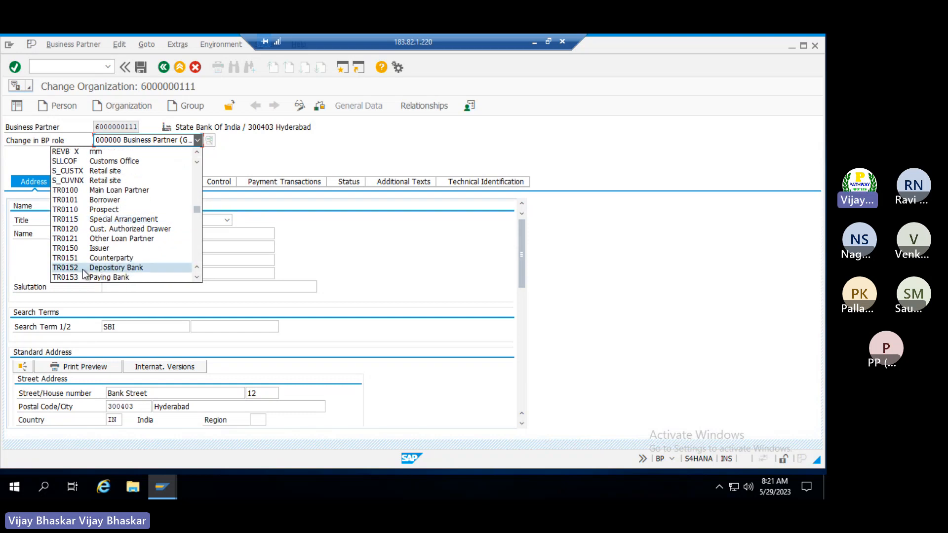
pyautogui.click(84, 269)
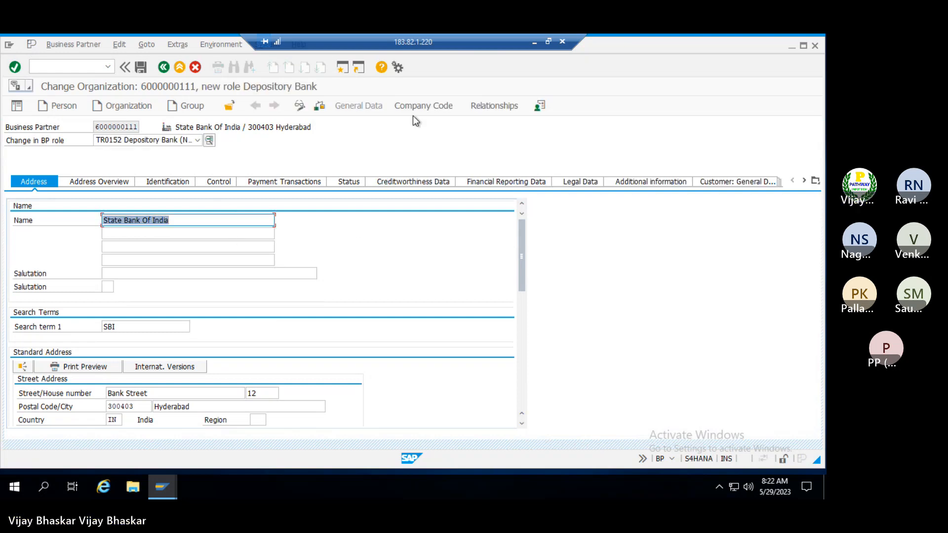
# Open the partner's company code data and assign company code TRM in the Company Codes dialog
pyautogui.click(421, 106)
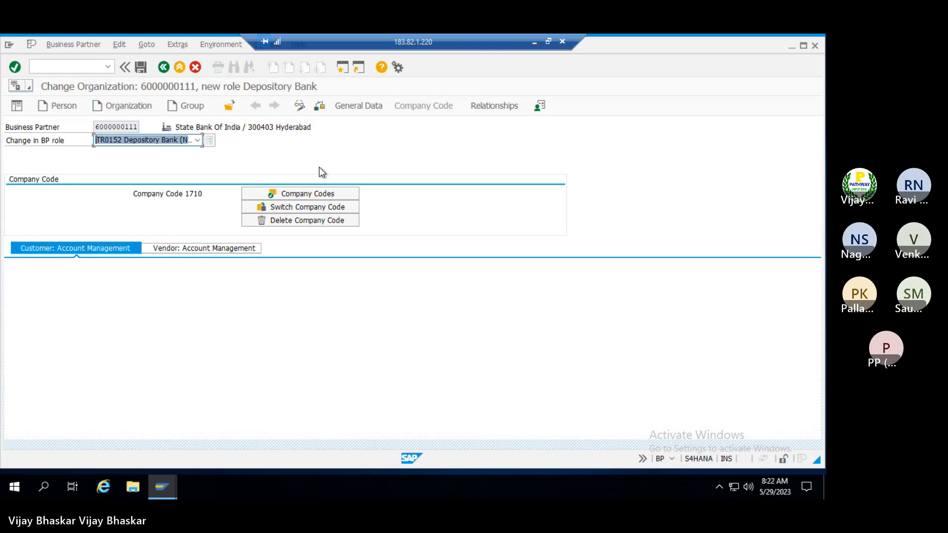
pyautogui.click(303, 193)
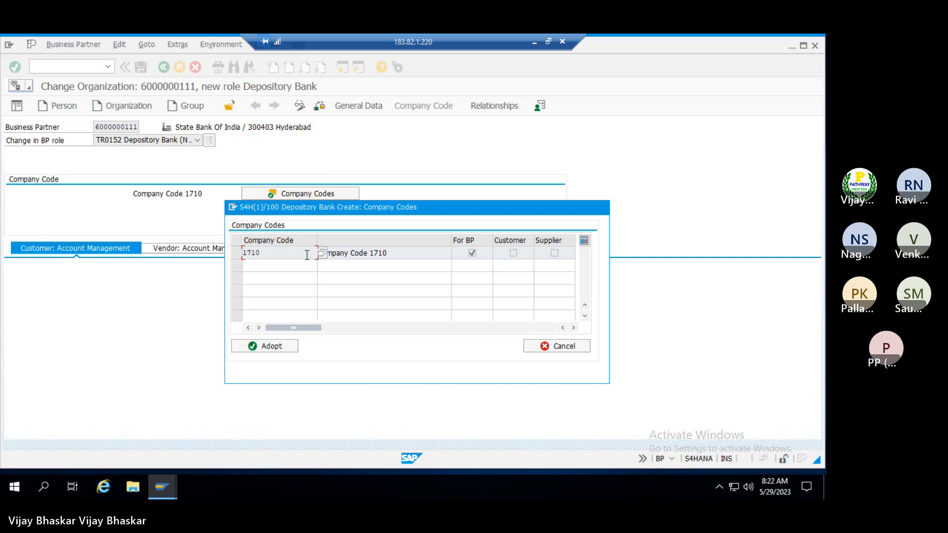
pyautogui.click(554, 345)
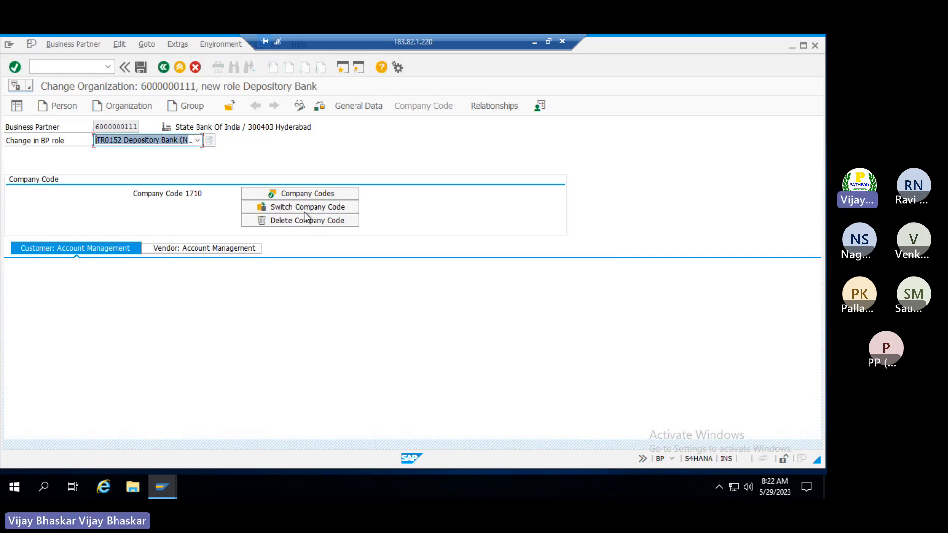
pyautogui.click(301, 207)
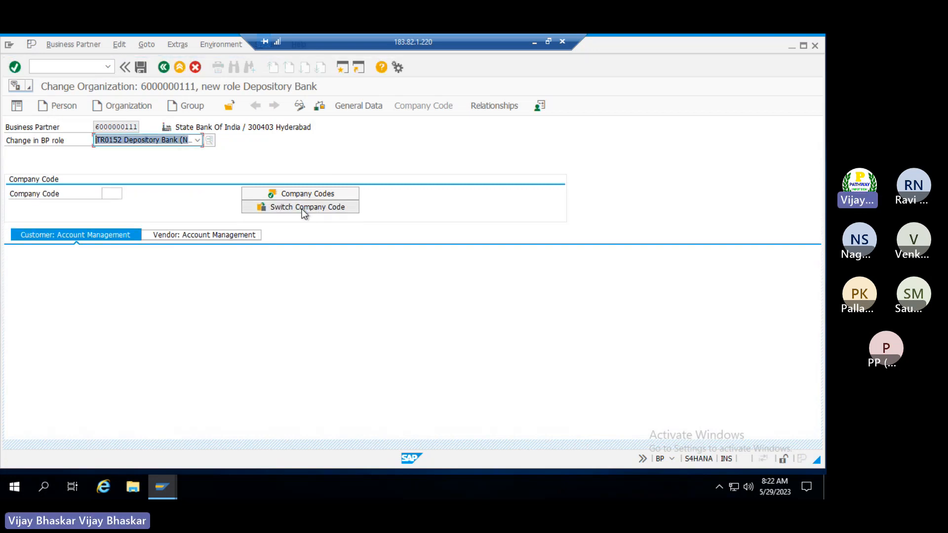
pyautogui.click(118, 194)
pyautogui.write('TRM')
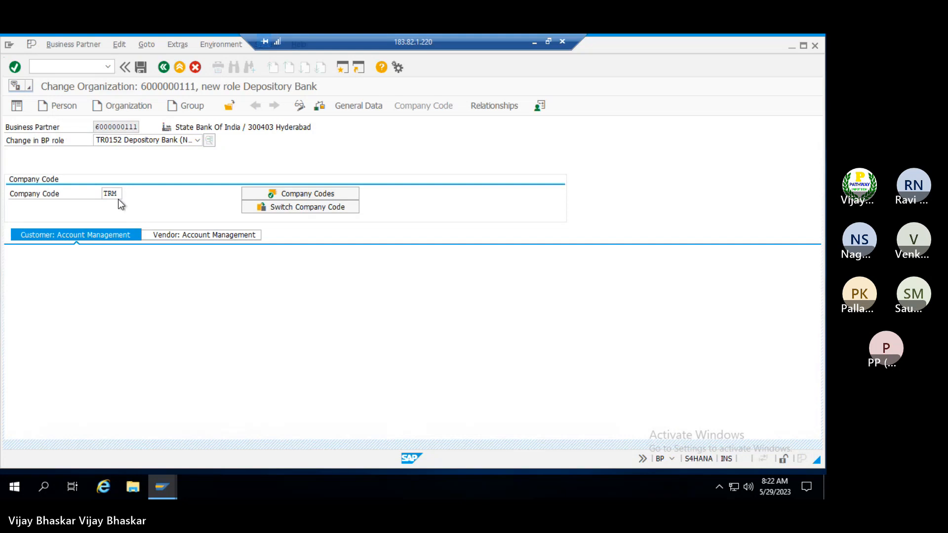
pyautogui.press('Return')
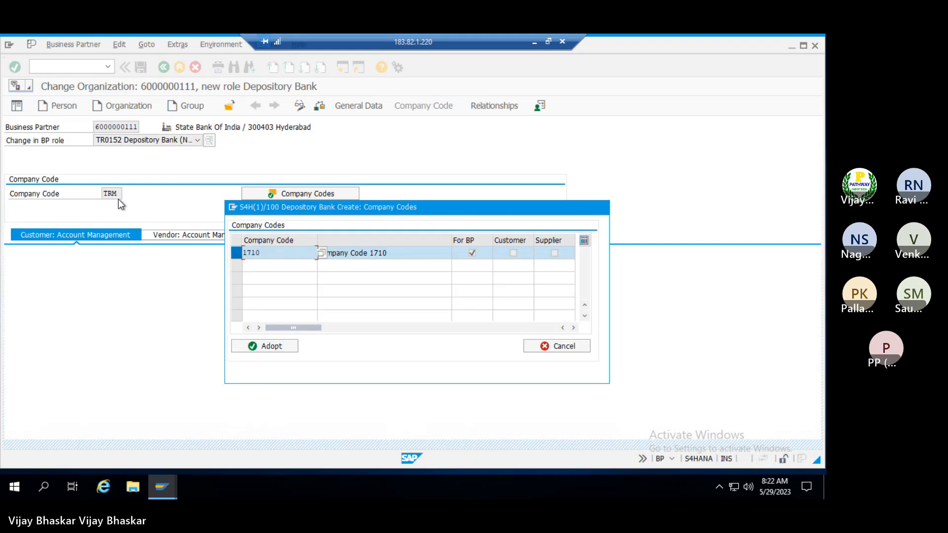
pyautogui.click(235, 255)
pyautogui.click(275, 345)
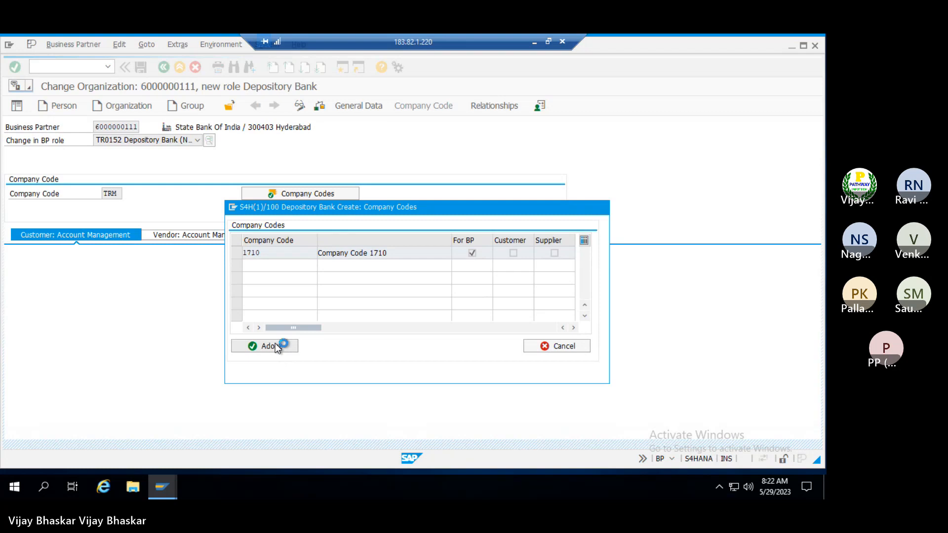
# Switch the company code to TRM and save the Depository Bank role changes
pyautogui.click(294, 209)
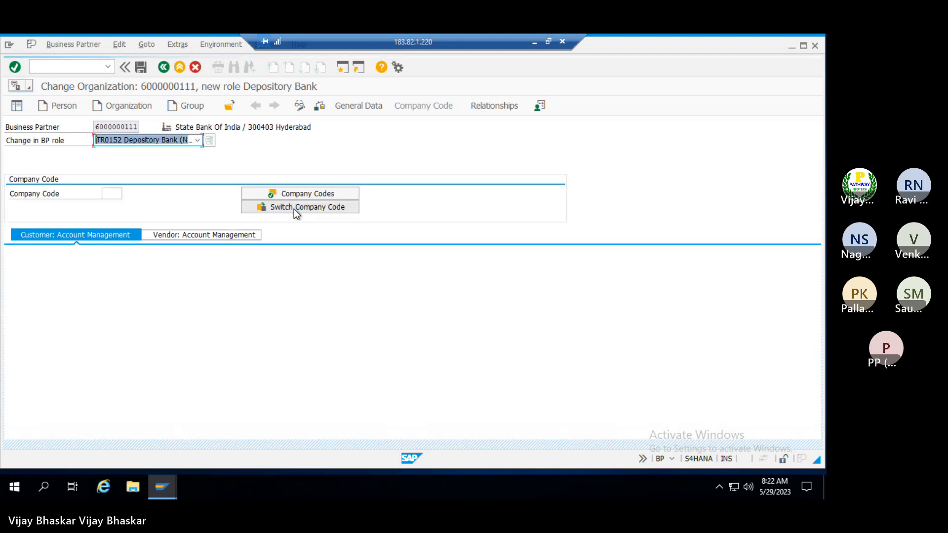
pyautogui.click(112, 194)
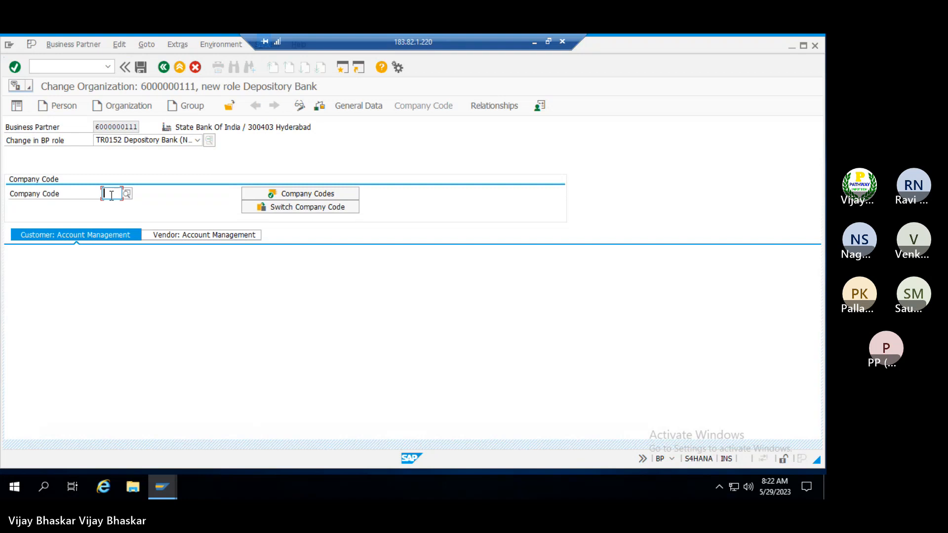
pyautogui.write('TRM')
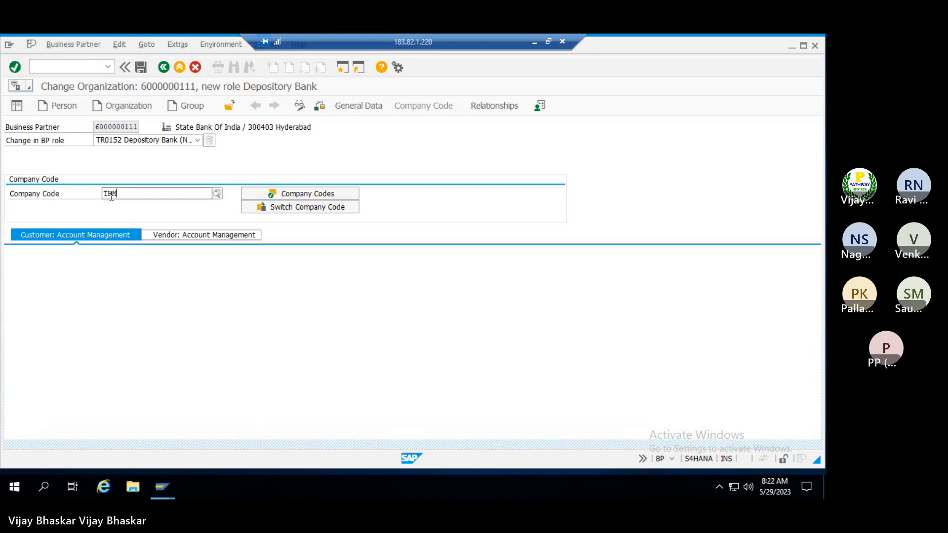
pyautogui.press('Return')
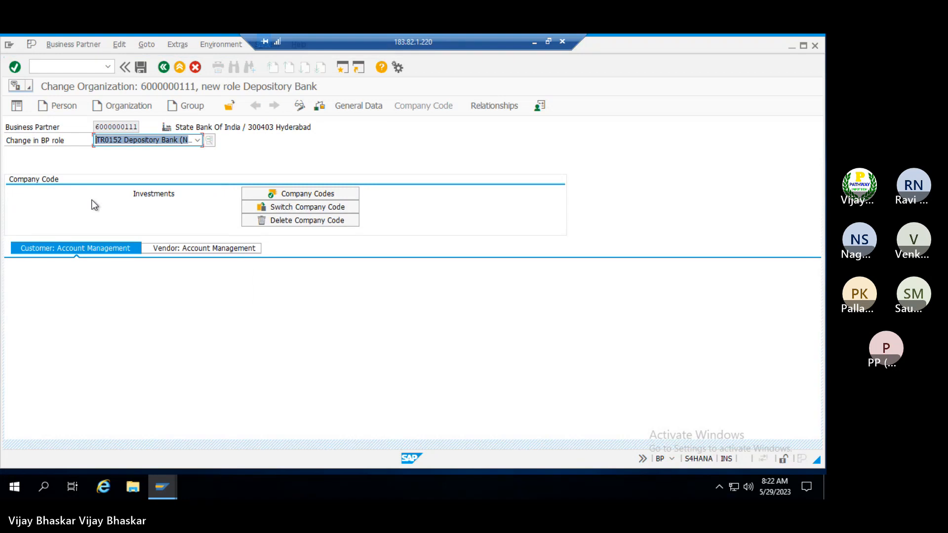
pyautogui.click(142, 66)
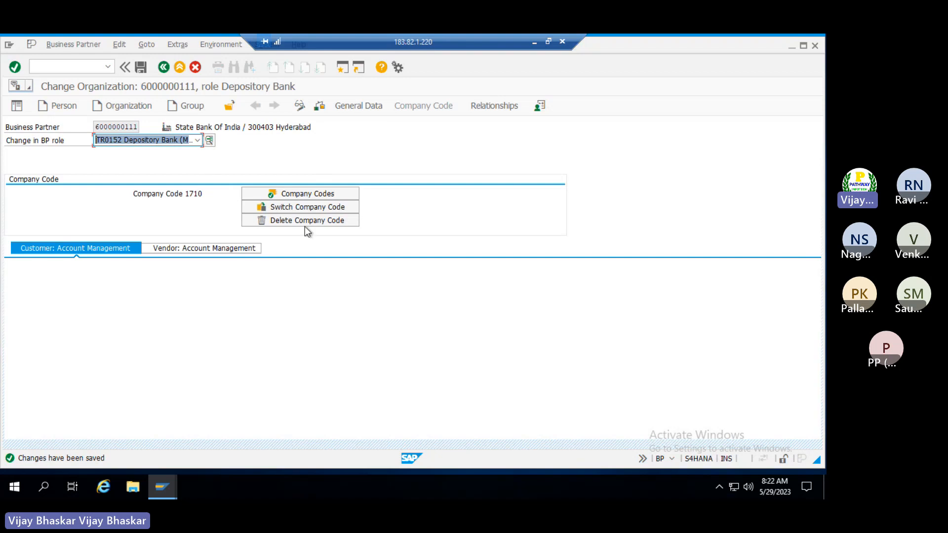
pyautogui.click(200, 143)
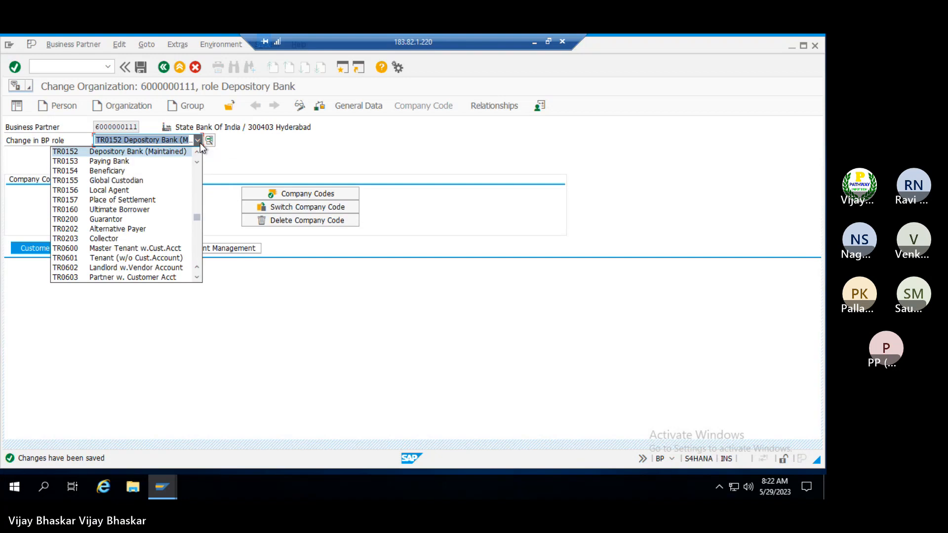
pyautogui.scroll(5, 139, 206)
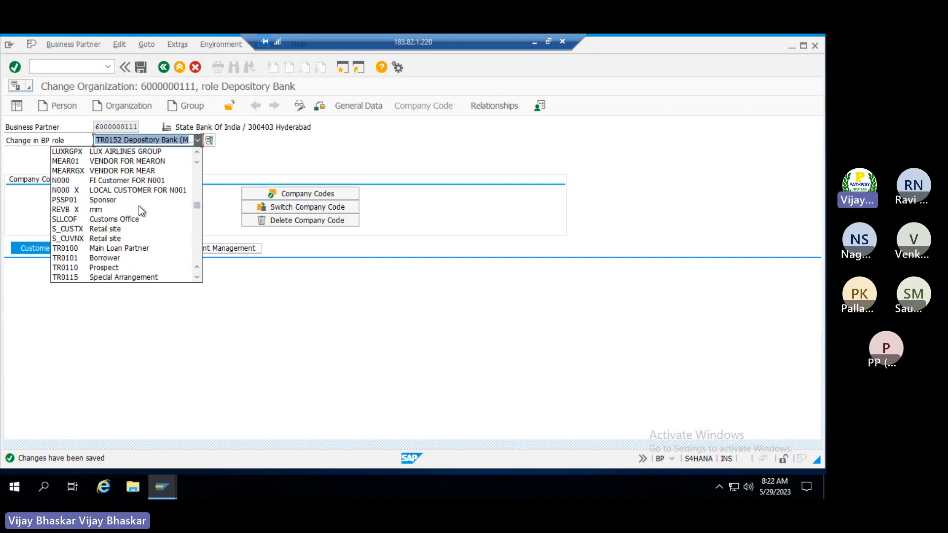
pyautogui.scroll(3, 139, 210)
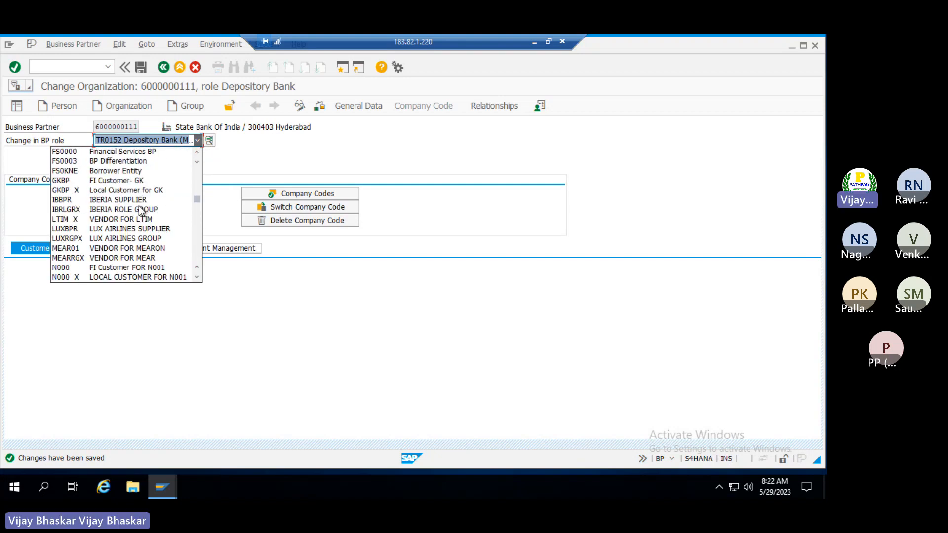
pyautogui.scroll(3, 139, 210)
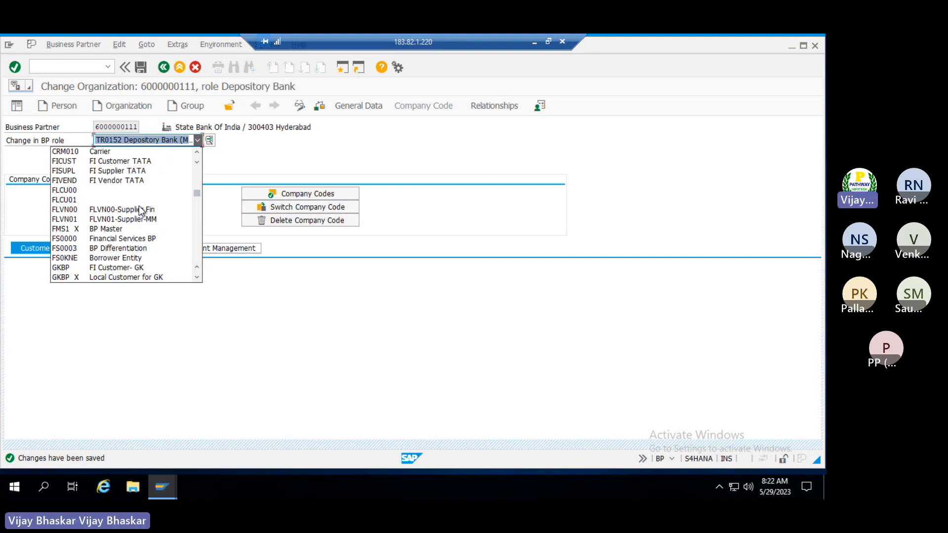
pyautogui.scroll(6, 140, 209)
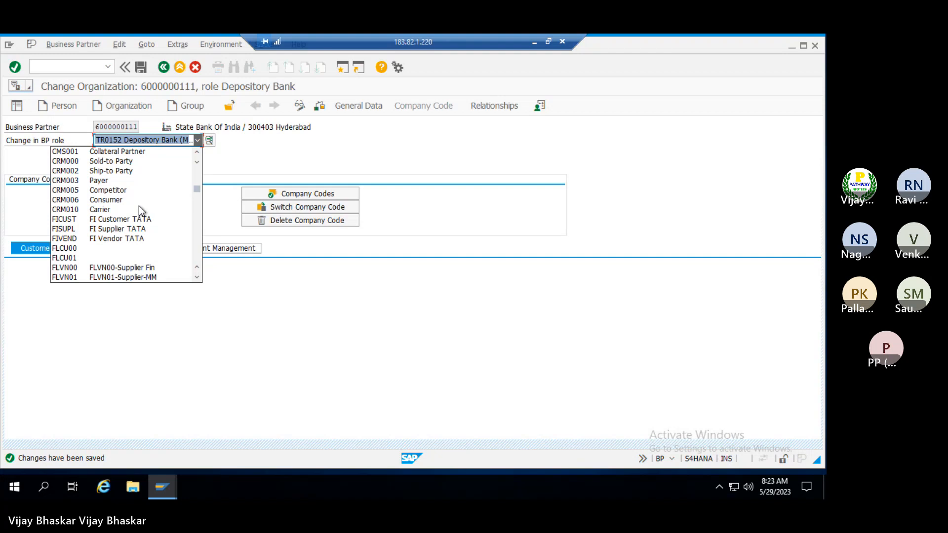
pyautogui.scroll(2, 137, 210)
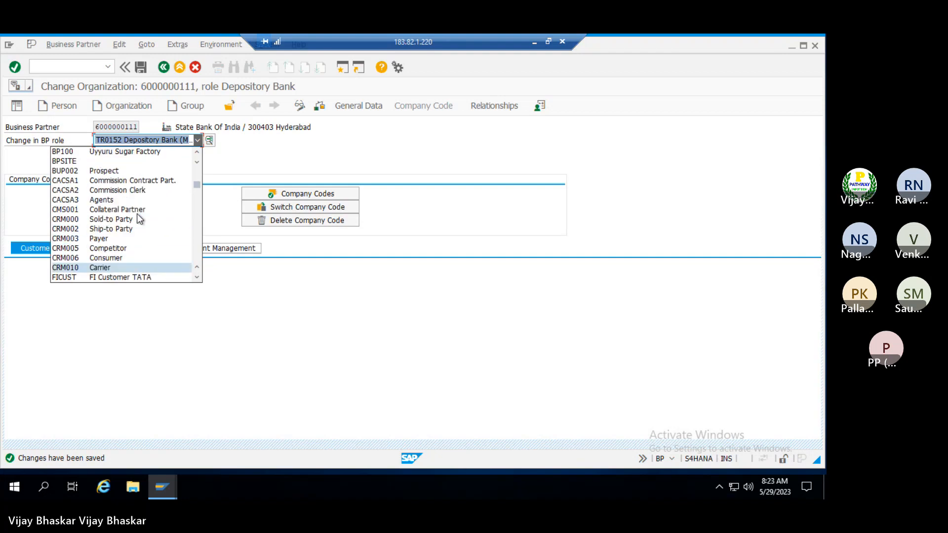
pyautogui.scroll(4, 138, 218)
pyautogui.scroll(-7, 138, 218)
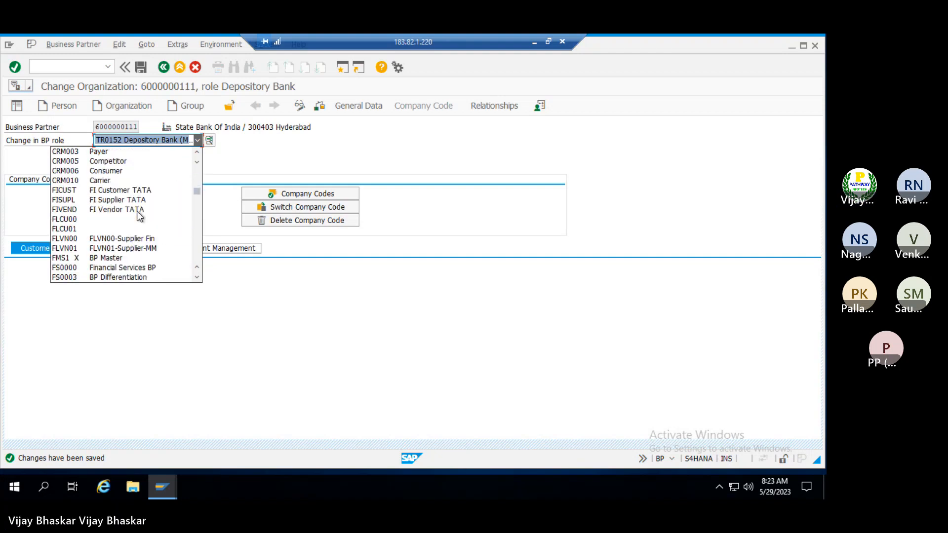
pyautogui.click(112, 239)
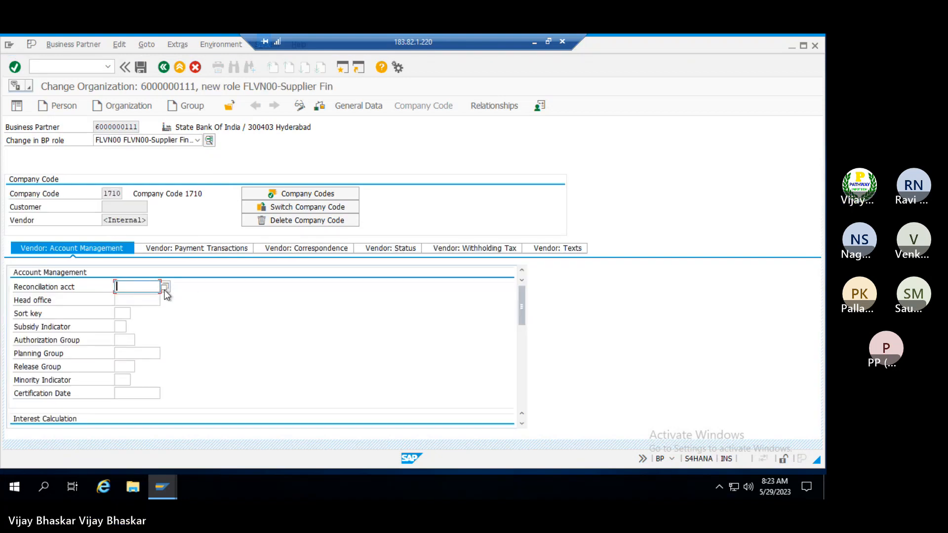
pyautogui.click(165, 287)
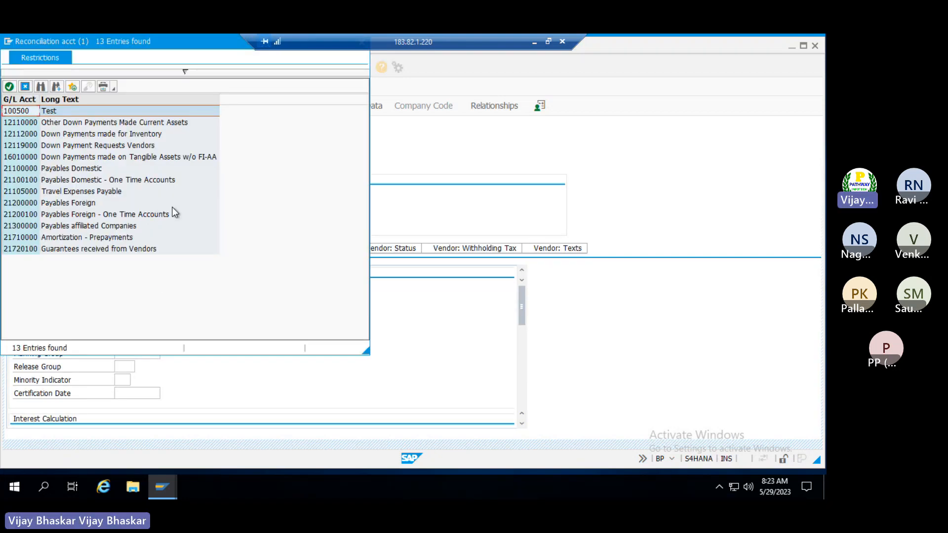
# Replace company code 1710 by entering TRM, then create and adopt an FSCM company code row
pyautogui.press('Escape')
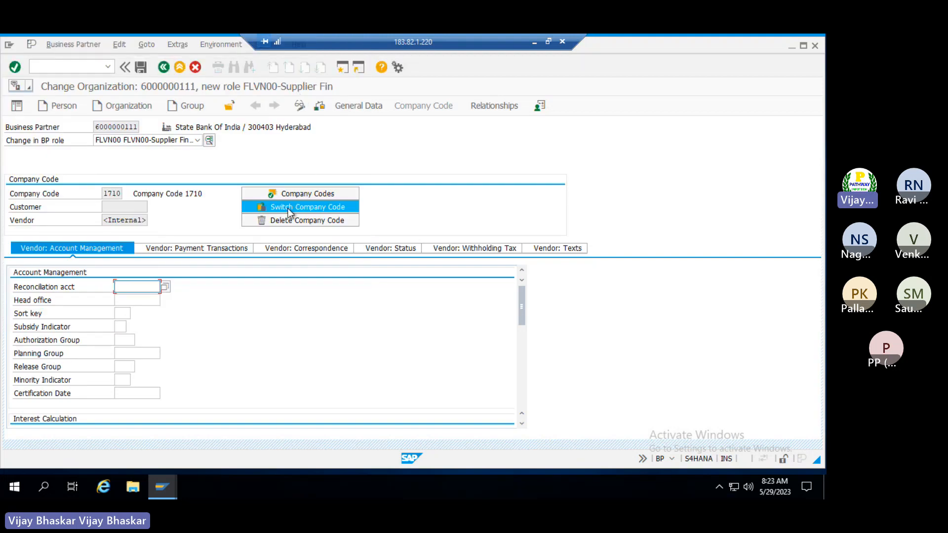
pyautogui.click(287, 208)
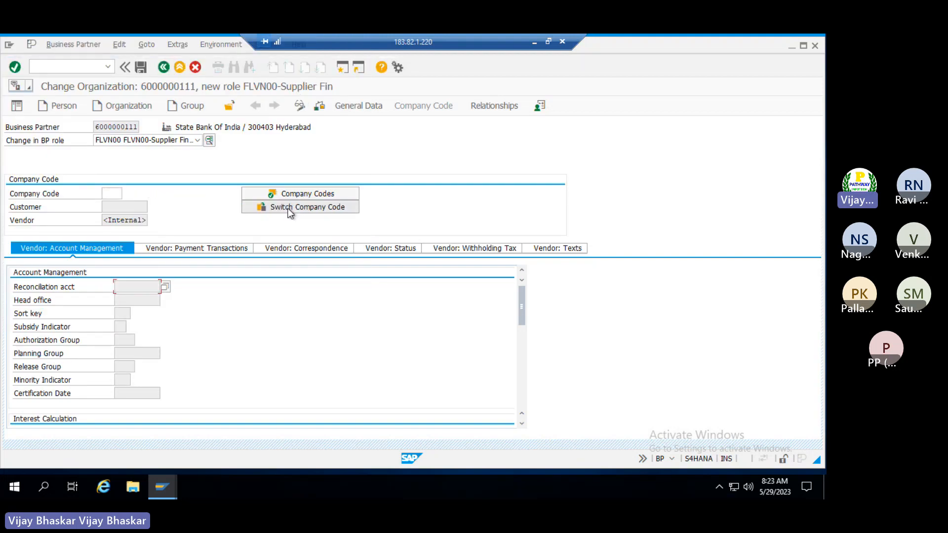
pyautogui.click(111, 194)
pyautogui.write('TRM')
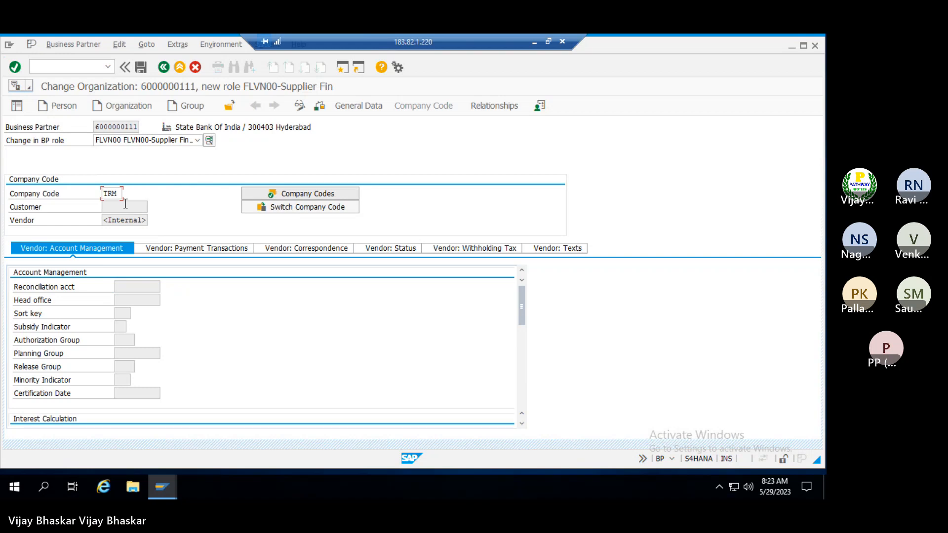
pyautogui.press('Return')
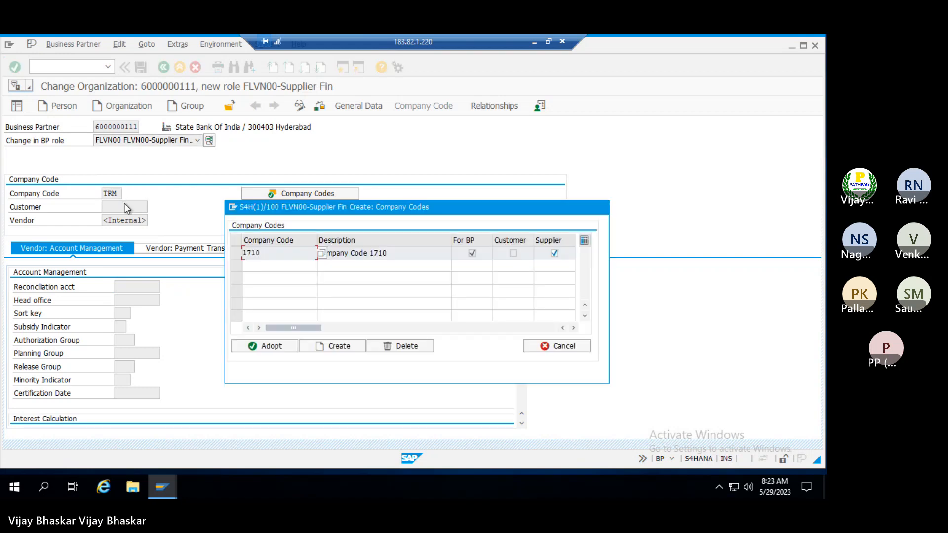
pyautogui.click(353, 350)
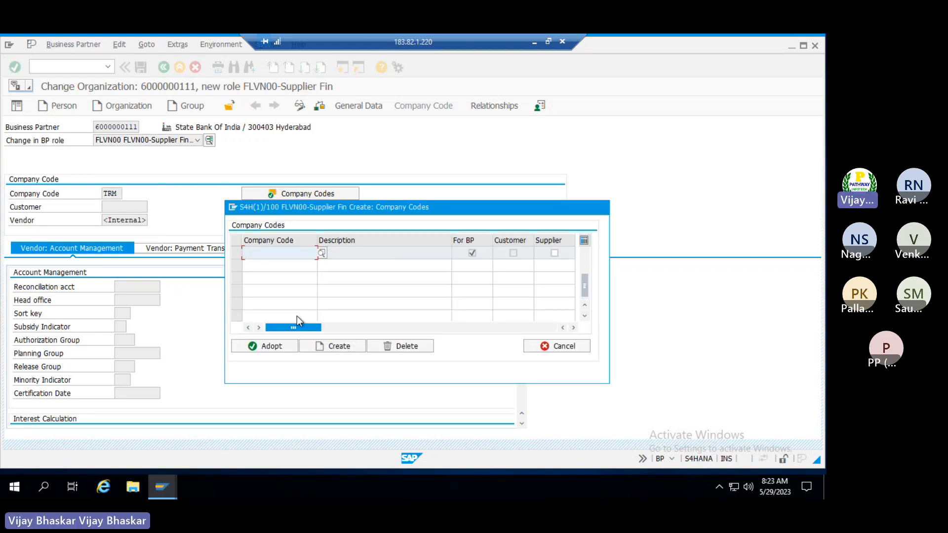
pyautogui.write('FSCM')
pyautogui.press('Tab')
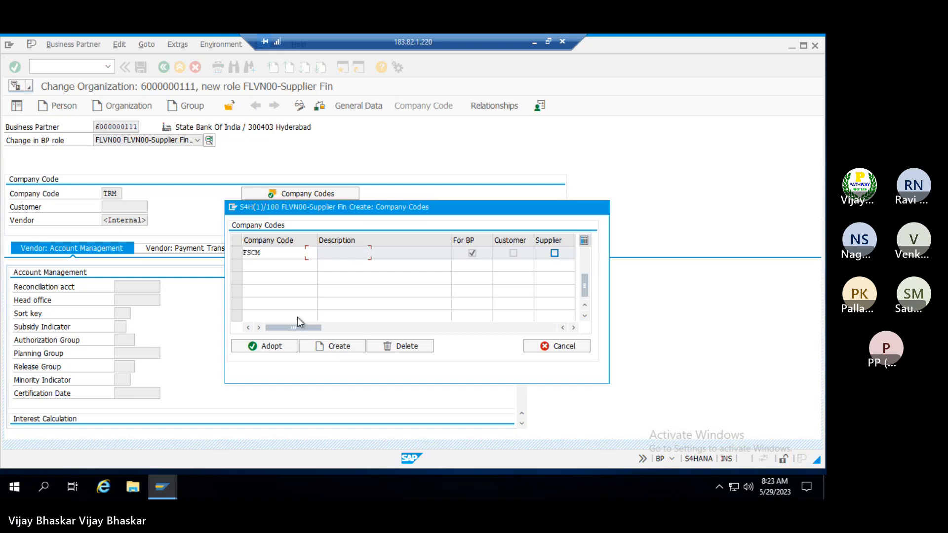
pyautogui.press('Return')
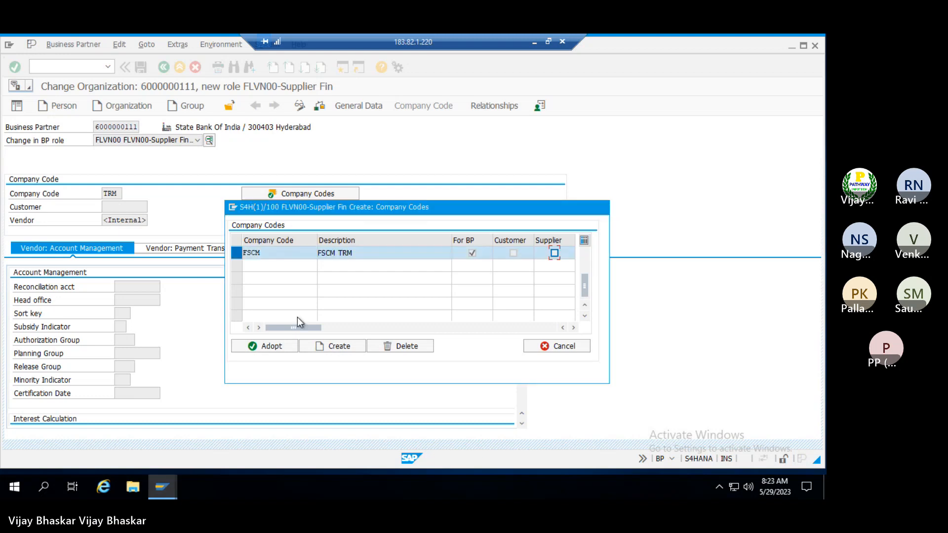
pyautogui.click(267, 346)
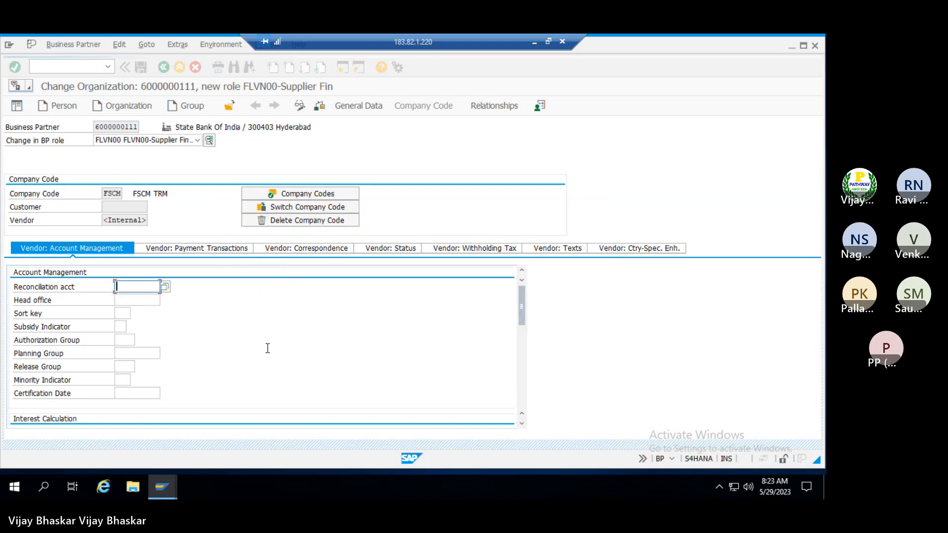
# Set reconciliation account 100500 and sort key 012, then save the supplier role data
pyautogui.click(161, 285)
pyautogui.doubleClick(43, 111)
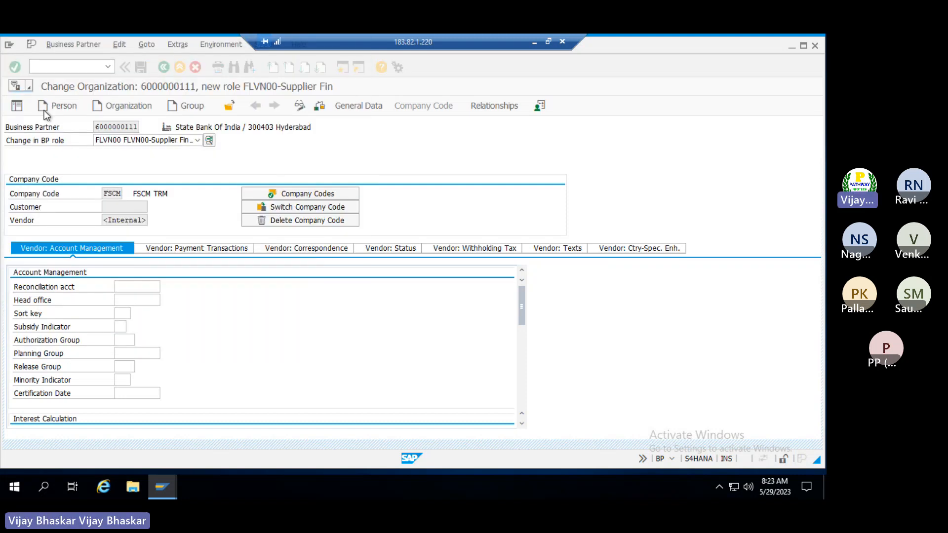
pyautogui.click(125, 314)
pyautogui.write('012')
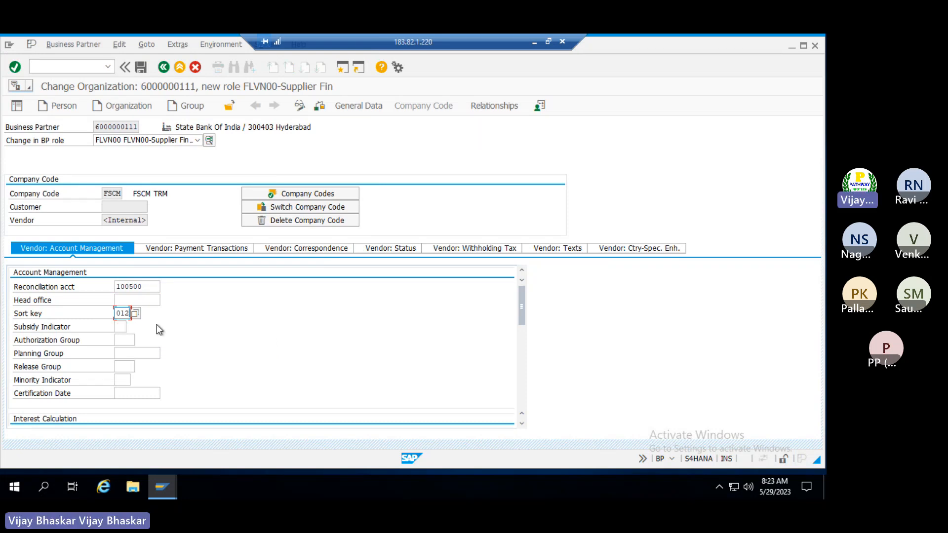
pyautogui.press('Return')
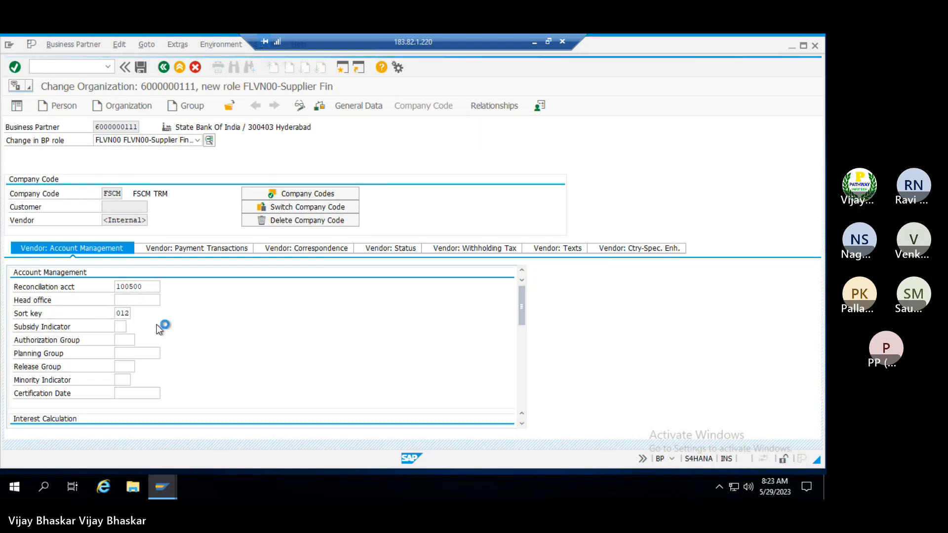
pyautogui.click(141, 67)
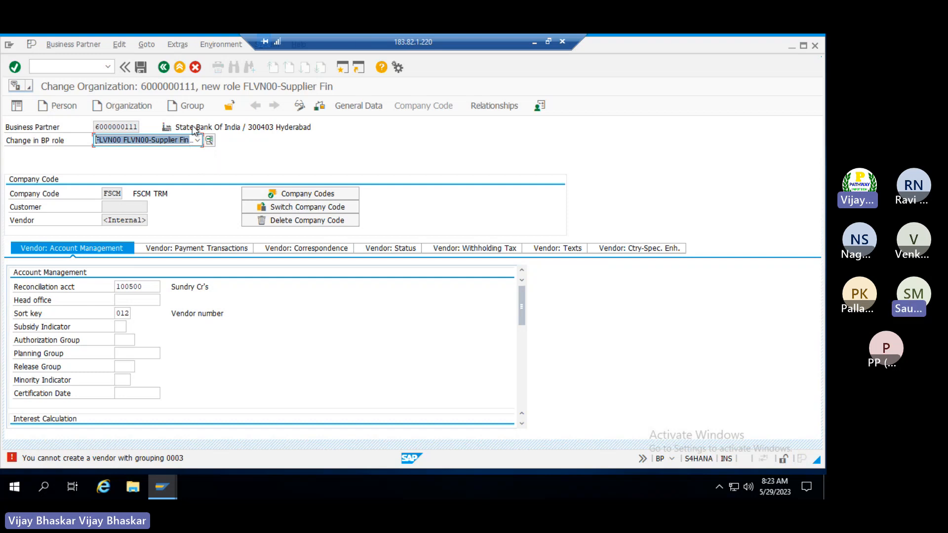
pyautogui.click(198, 141)
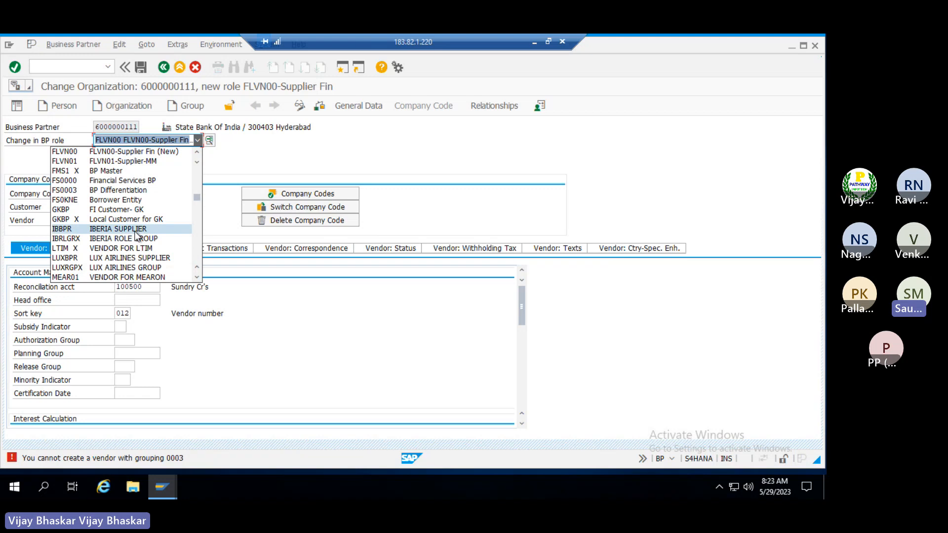
pyautogui.scroll(-3, 139, 236)
pyautogui.scroll(-2, 119, 269)
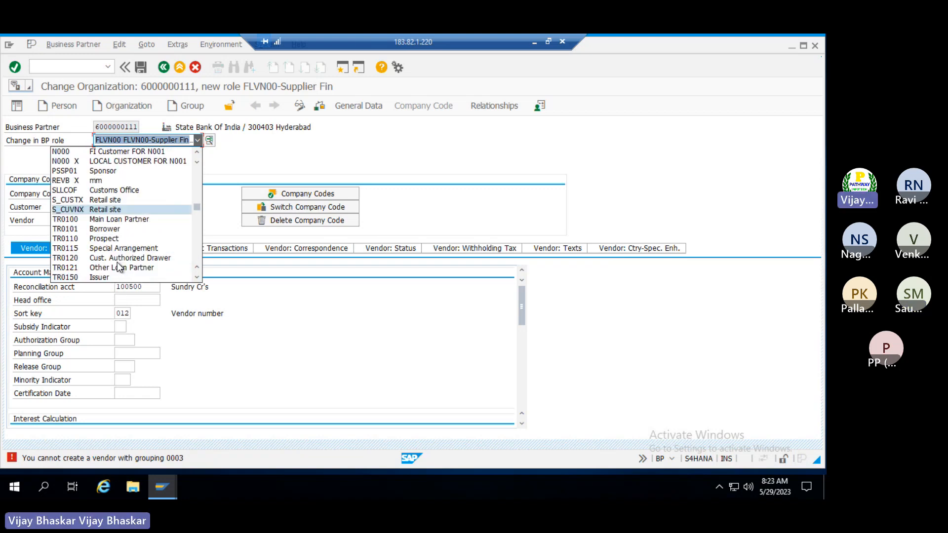
pyautogui.scroll(-2, 117, 263)
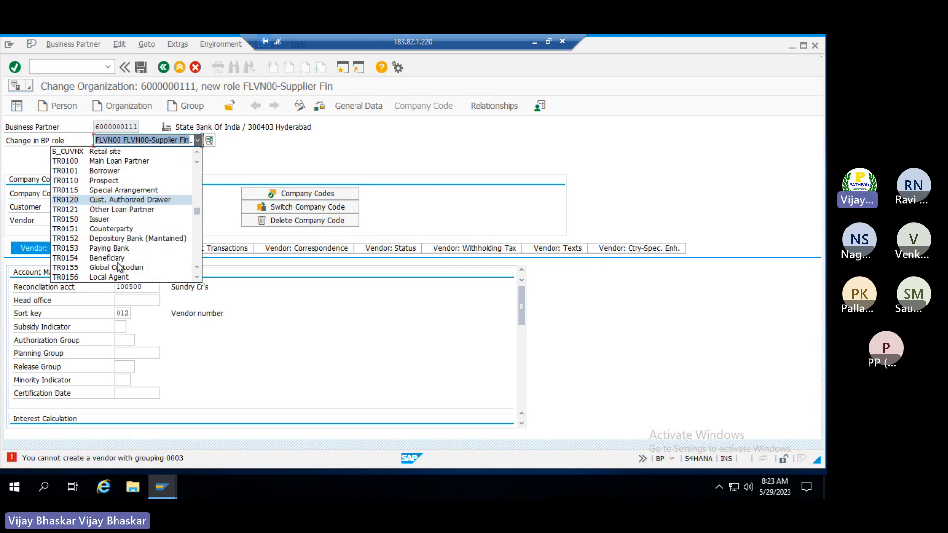
pyautogui.click(99, 229)
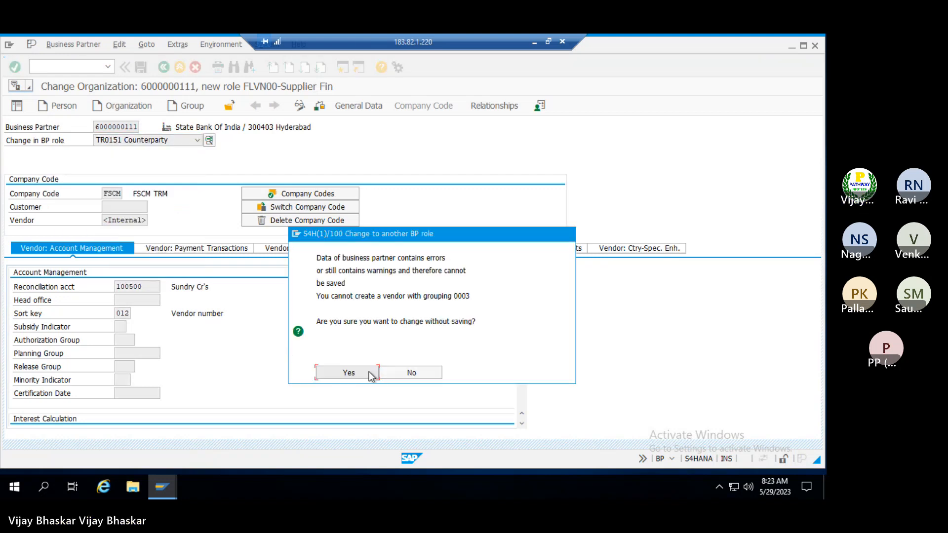
pyautogui.click(349, 372)
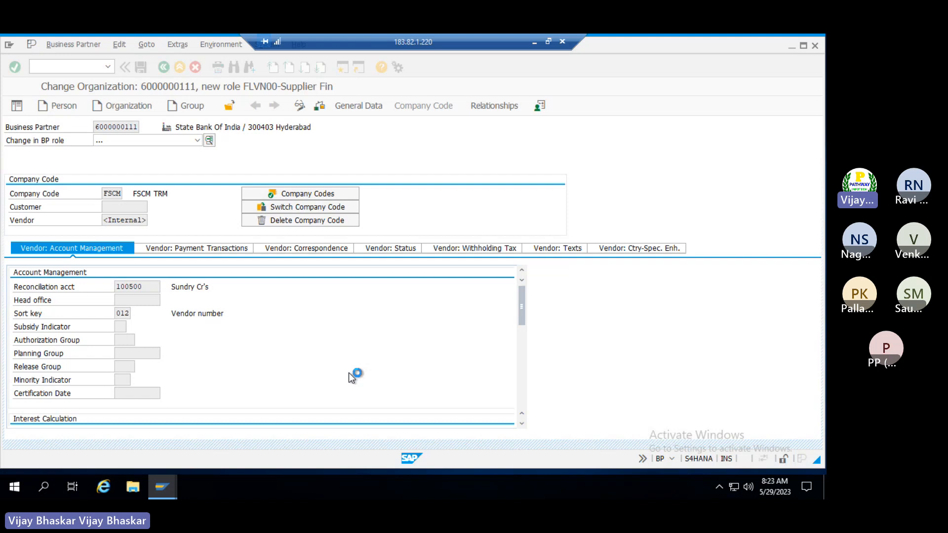
# Enter company code TRM for the Counterparty role and save it
pyautogui.click(290, 208)
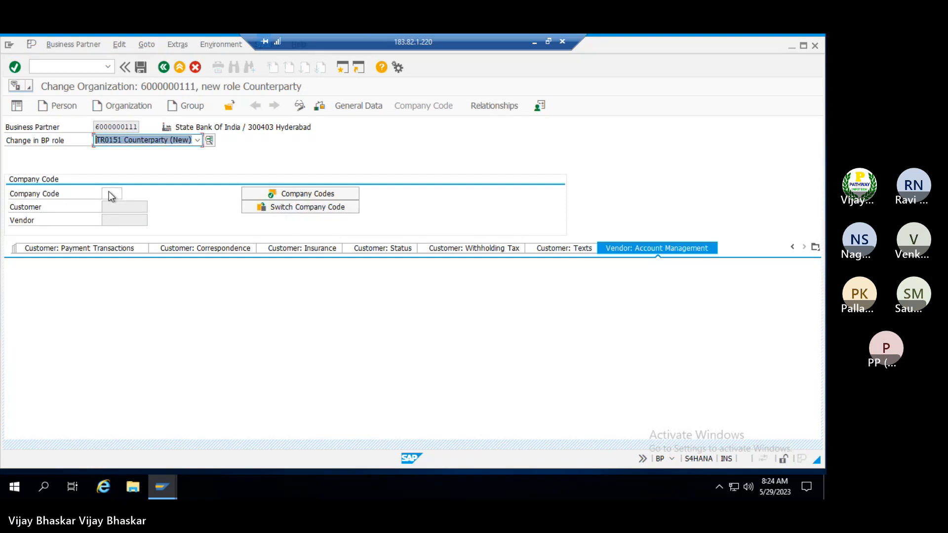
pyautogui.click(112, 195)
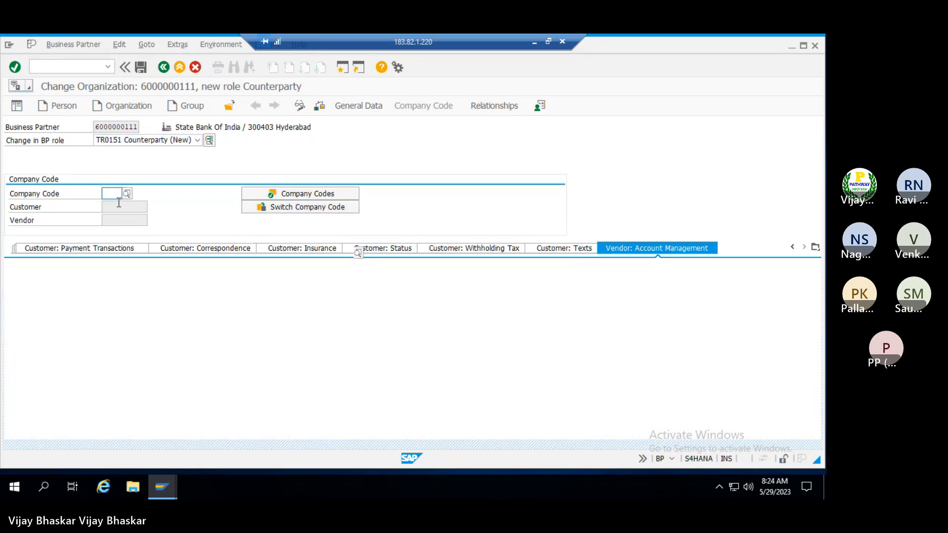
pyautogui.write('FS')
pyautogui.press('BackSpace')
pyautogui.press('BackSpace')
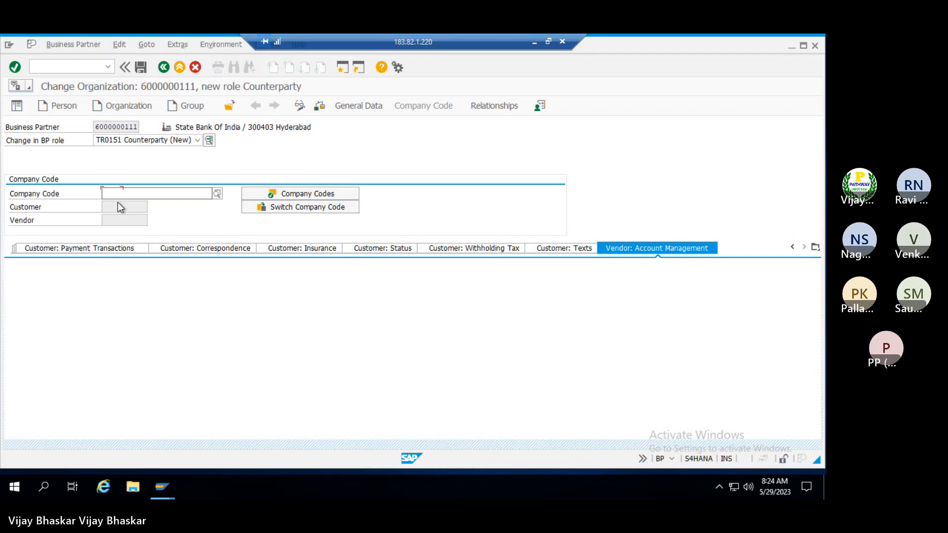
pyautogui.write('TRM')
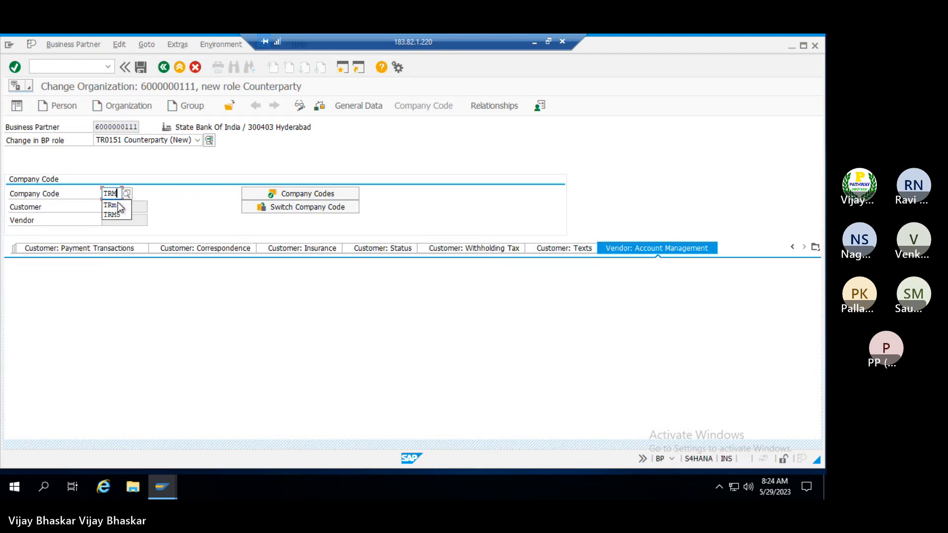
pyautogui.press('Return')
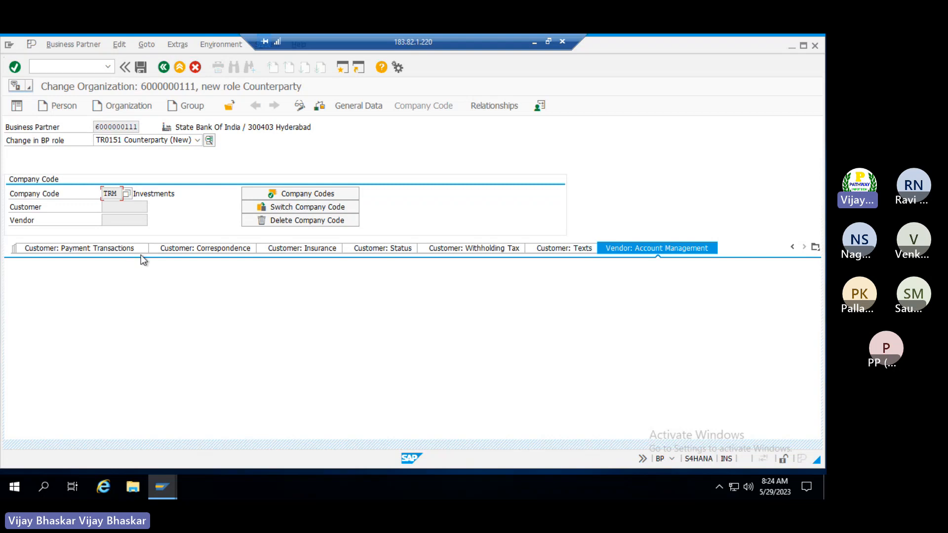
pyautogui.click(141, 67)
# Reselect company code TRM from recent entries and view the Customer: Payment Transactions data
pyautogui.click(309, 207)
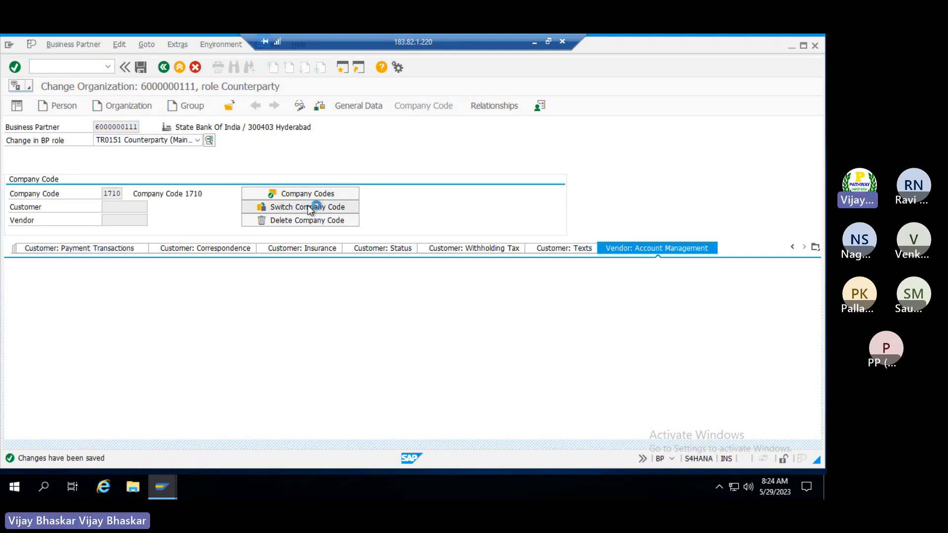
pyautogui.click(112, 193)
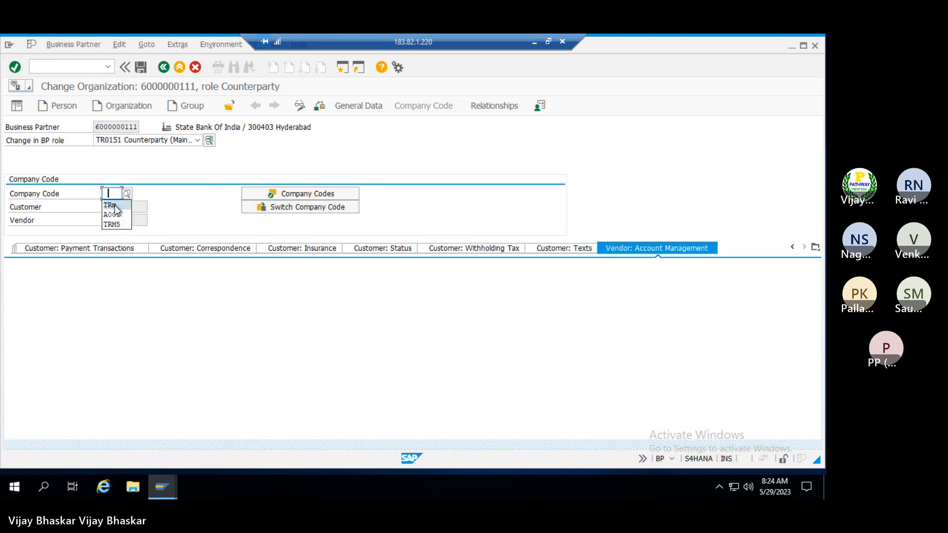
pyautogui.click(112, 205)
pyautogui.press('Return')
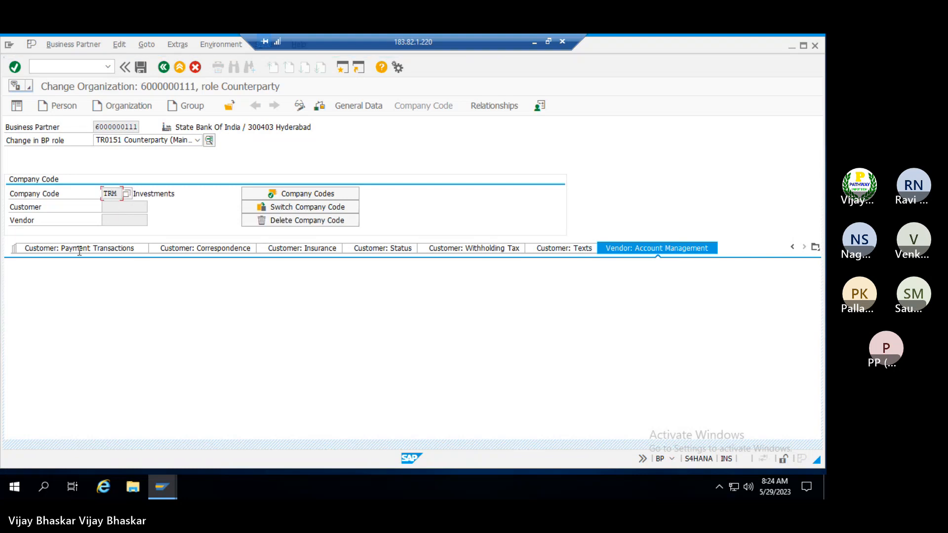
pyautogui.click(65, 247)
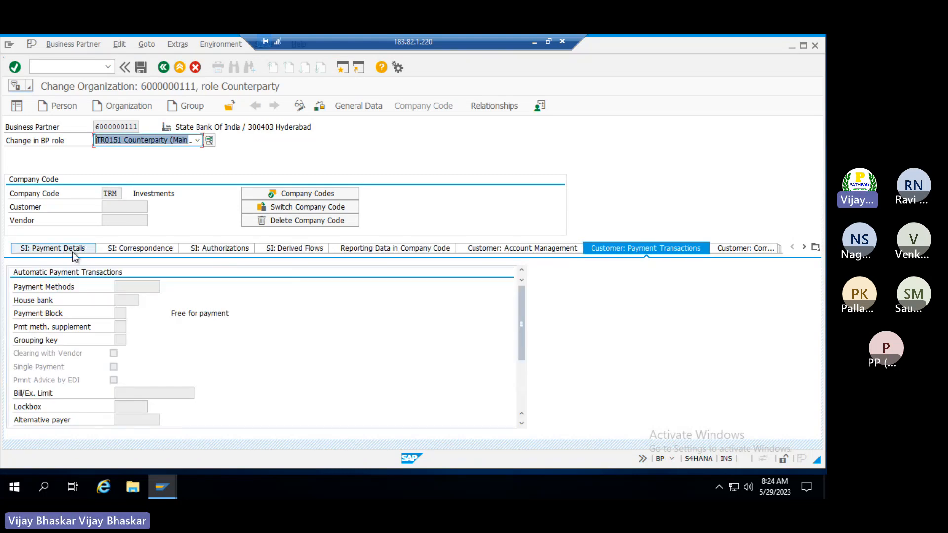
pyautogui.click(198, 140)
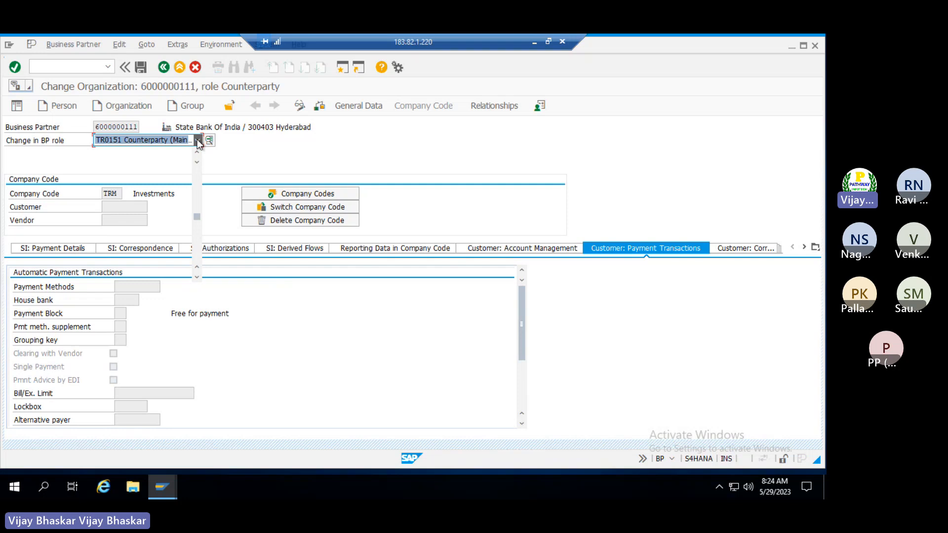
pyautogui.click(197, 139)
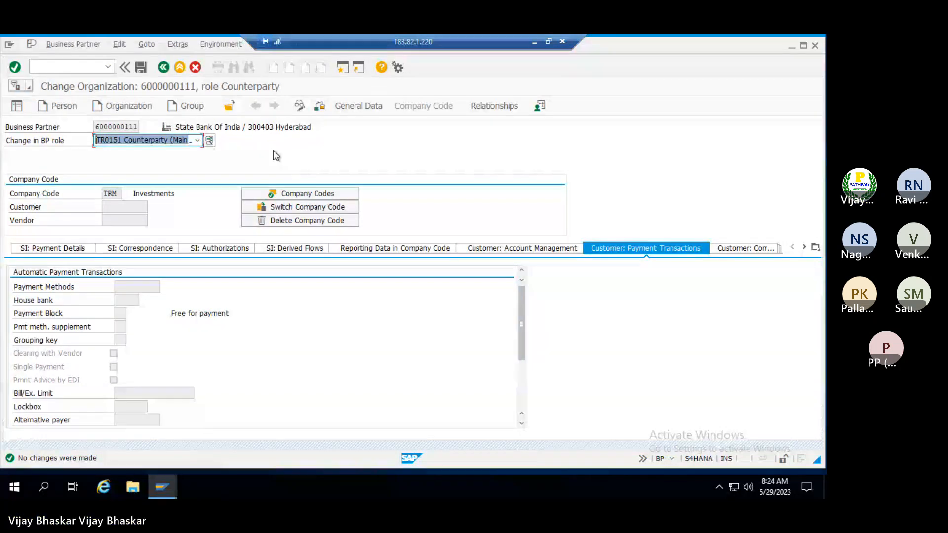
pyautogui.press('F12')
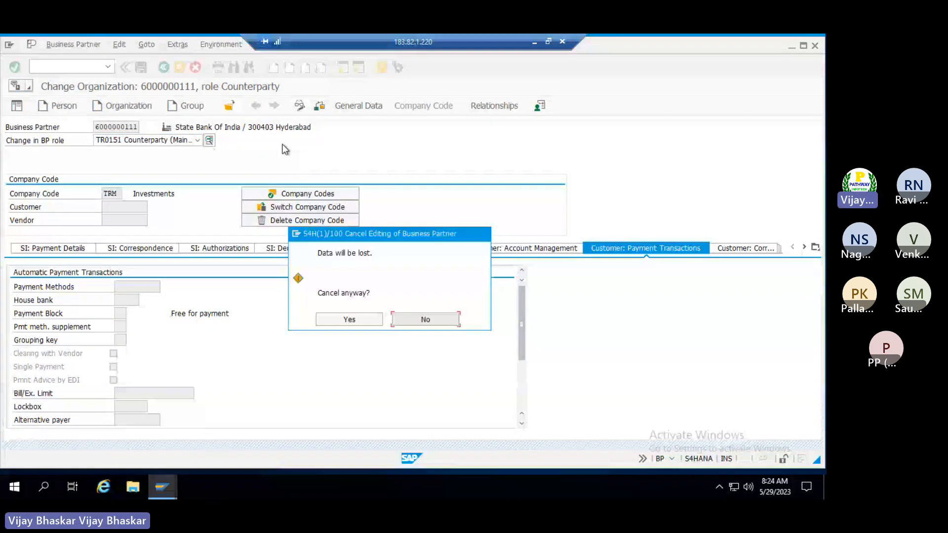
pyautogui.click(198, 143)
pyautogui.click(316, 150)
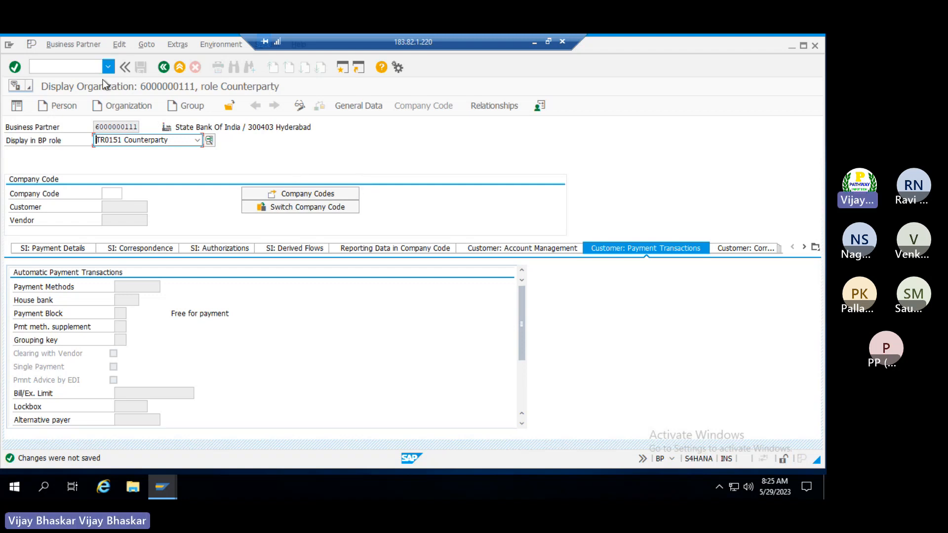
pyautogui.moveTo(95, 127); pyautogui.dragTo(141, 127)
pyautogui.click(141, 127)
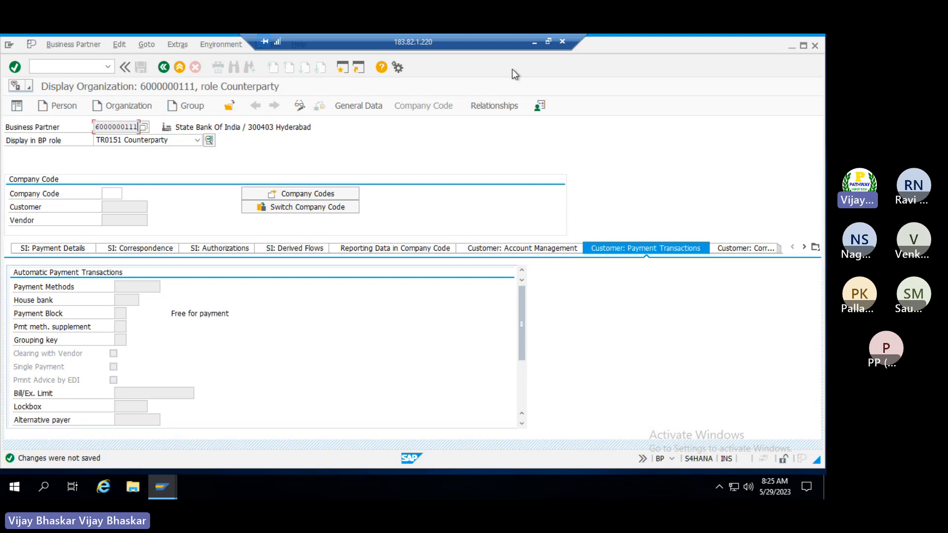
pyautogui.click(535, 43)
pyautogui.click(101, 358)
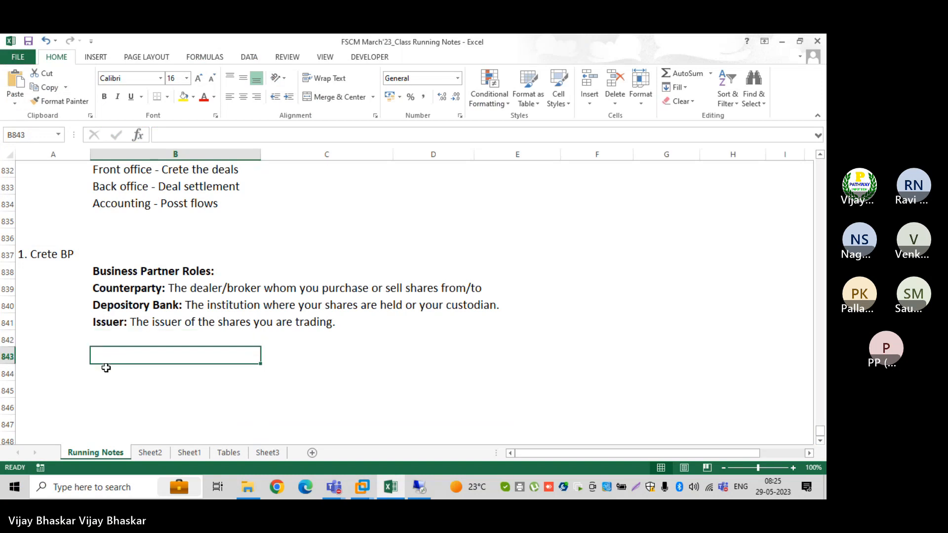
pyautogui.hotkey('ctrl', 'b')
pyautogui.hotkey('alt', 'Tab')
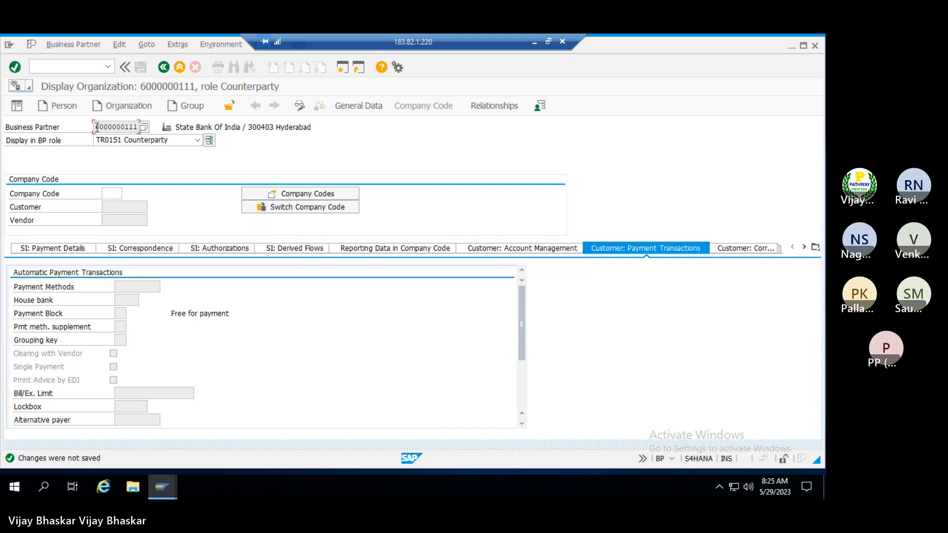
pyautogui.moveTo(95, 128); pyautogui.dragTo(144, 130)
pyautogui.hotkey('ctrl', 'c')
pyautogui.click(326, 124)
# Paste the BP number into B843 and add ' - Depositery Bank' after it
pyautogui.click(534, 41)
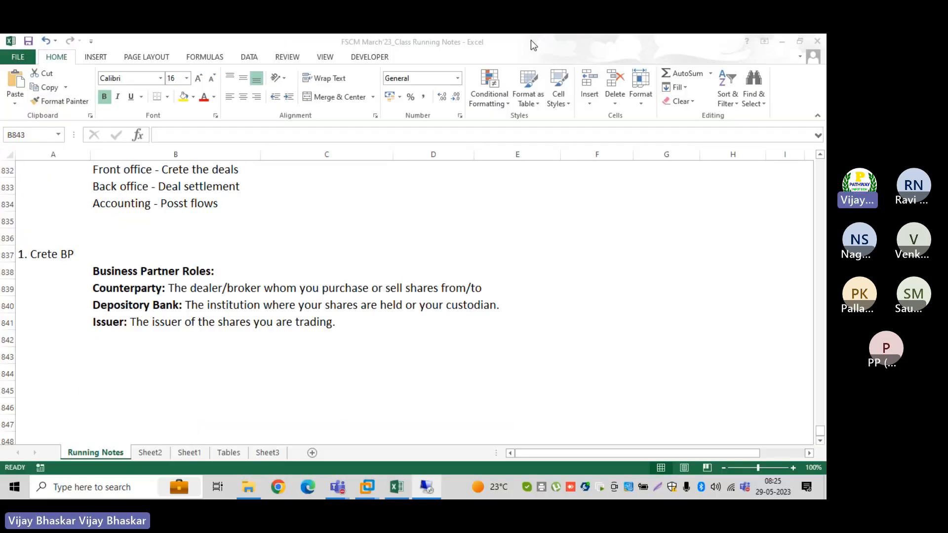
pyautogui.doubleClick(119, 357)
pyautogui.hotkey('ctrl', 'v')
pyautogui.write('-')
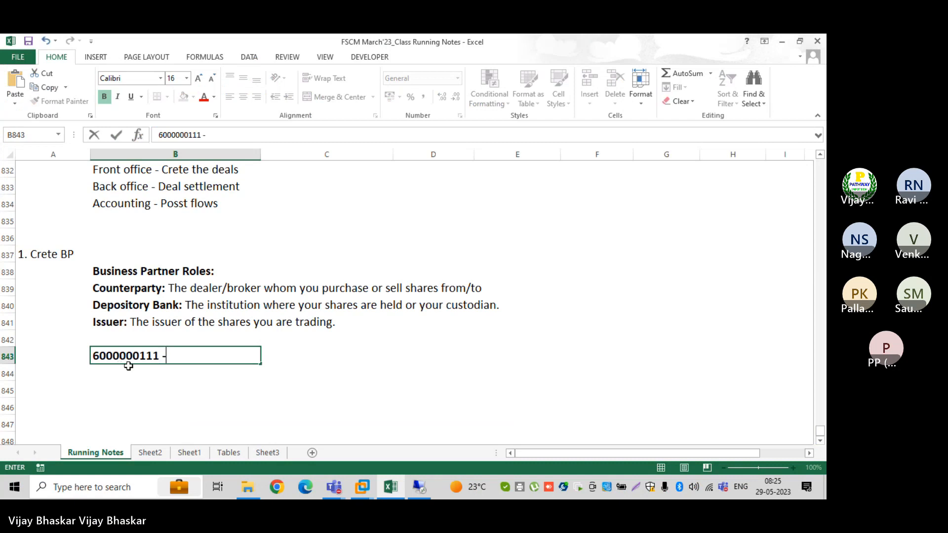
pyautogui.write(' Depo')
pyautogui.press('BackSpace')
pyautogui.press('BackSpace')
pyautogui.write('positery')
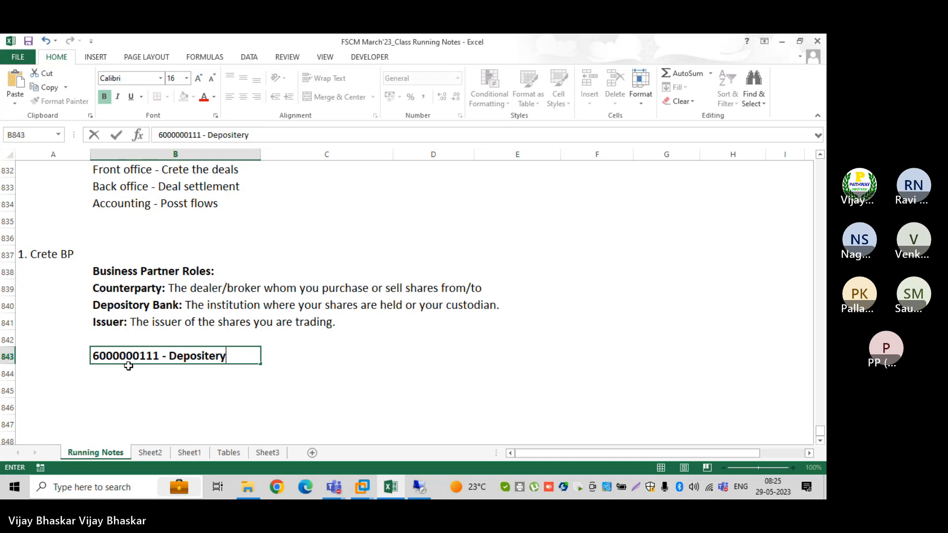
pyautogui.write(' BVank')
pyautogui.press('BackSpace')
pyautogui.press('BackSpace')
pyautogui.press('BackSpace')
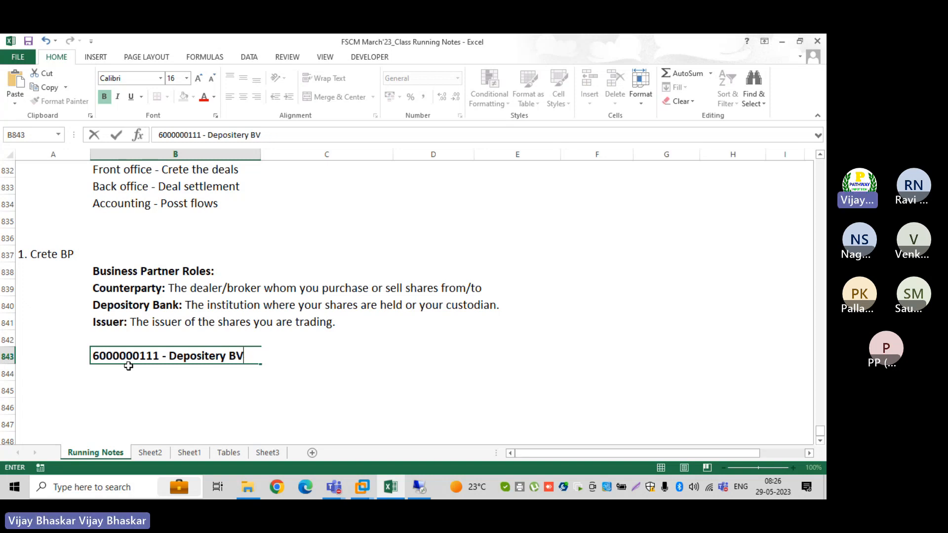
pyautogui.press('BackSpace')
pyautogui.write('abnk')
pyautogui.press('Return')
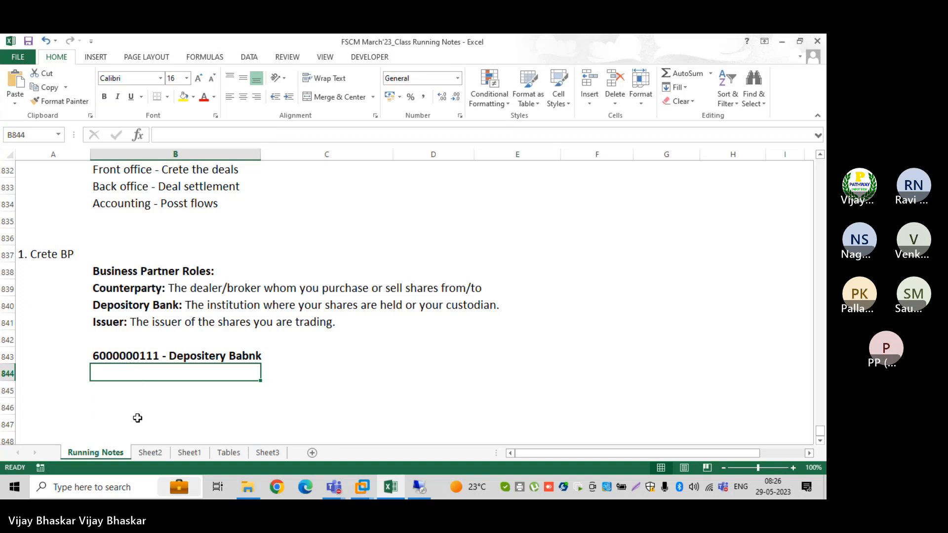
# Correct the spelling of 'Bank' in B843, then start a new Organization business partner in SAP
pyautogui.click(131, 362)
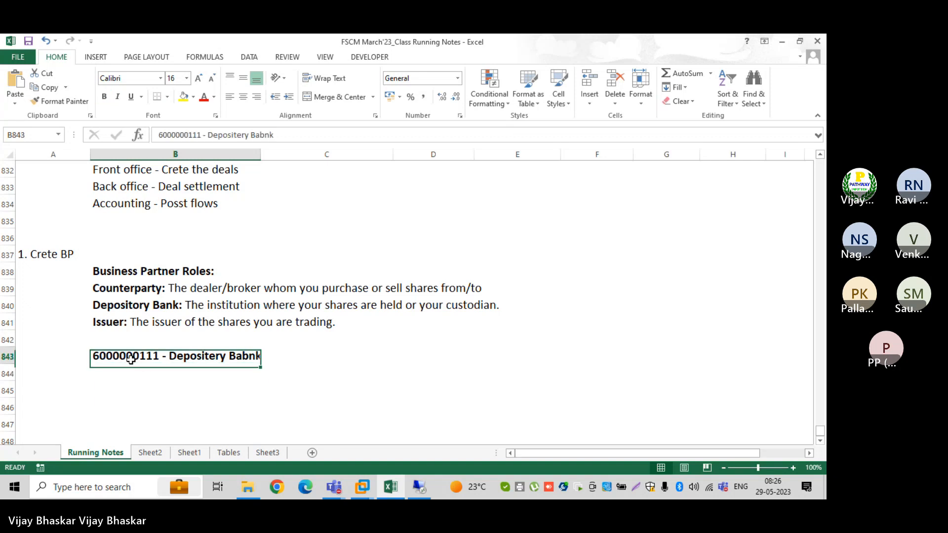
pyautogui.click(266, 136)
pyautogui.press('BackSpace')
pyautogui.press('Return')
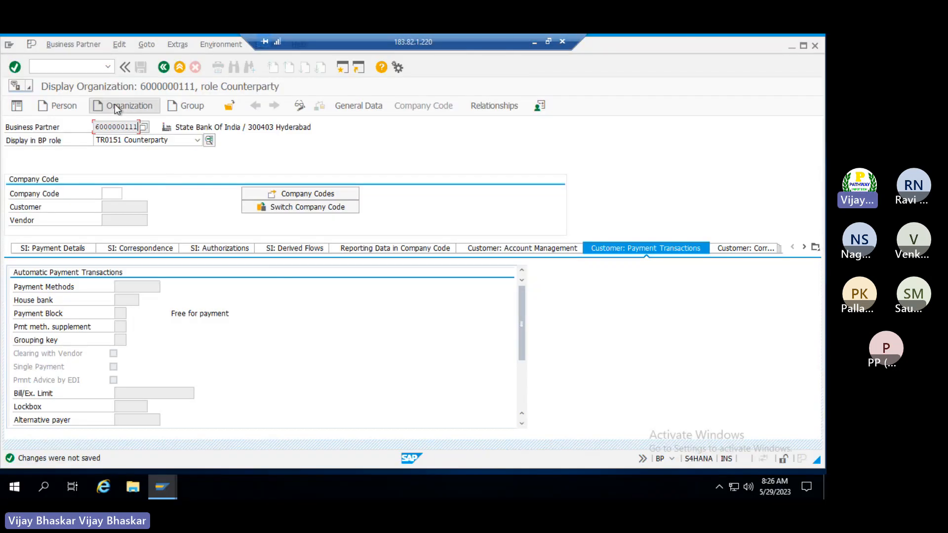
pyautogui.click(116, 107)
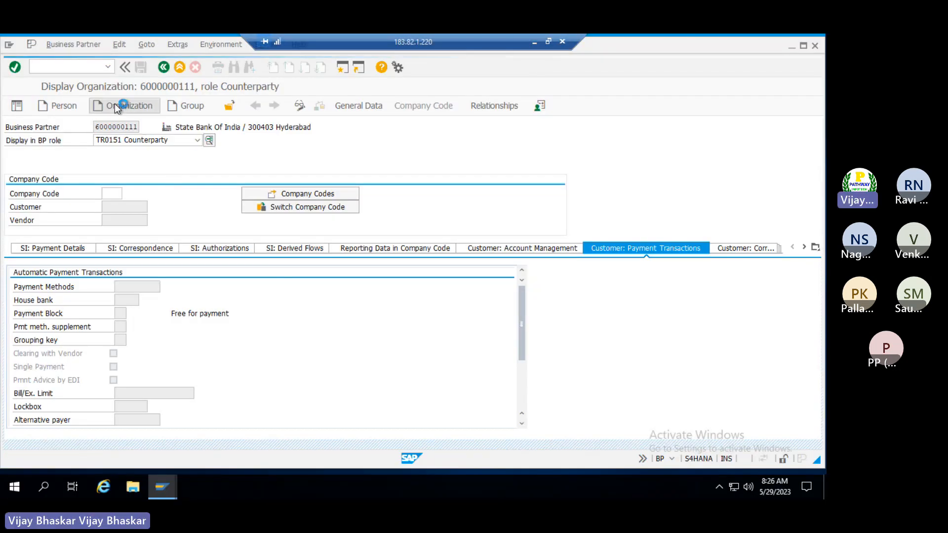
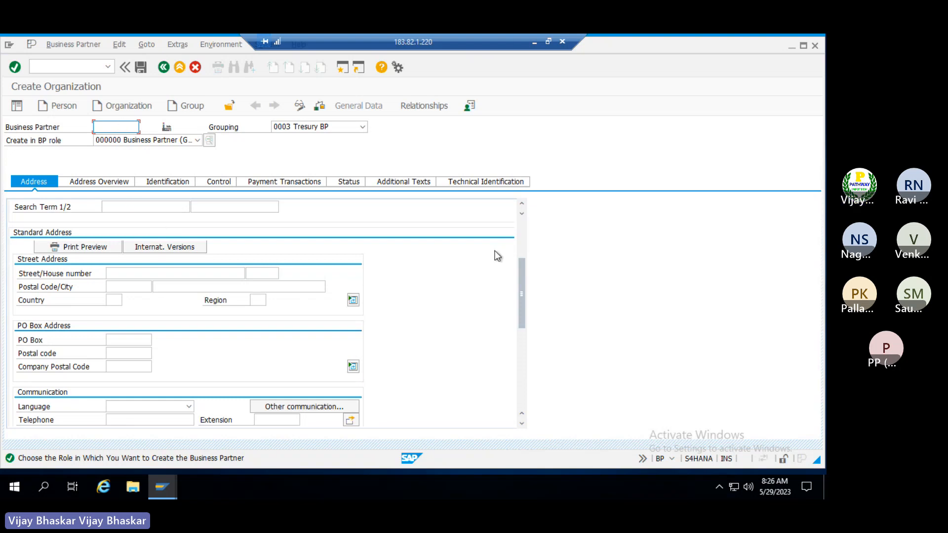
# Enter the organization name 'TATA Power' with search term TATAP
pyautogui.click(522, 226)
pyautogui.click(129, 234)
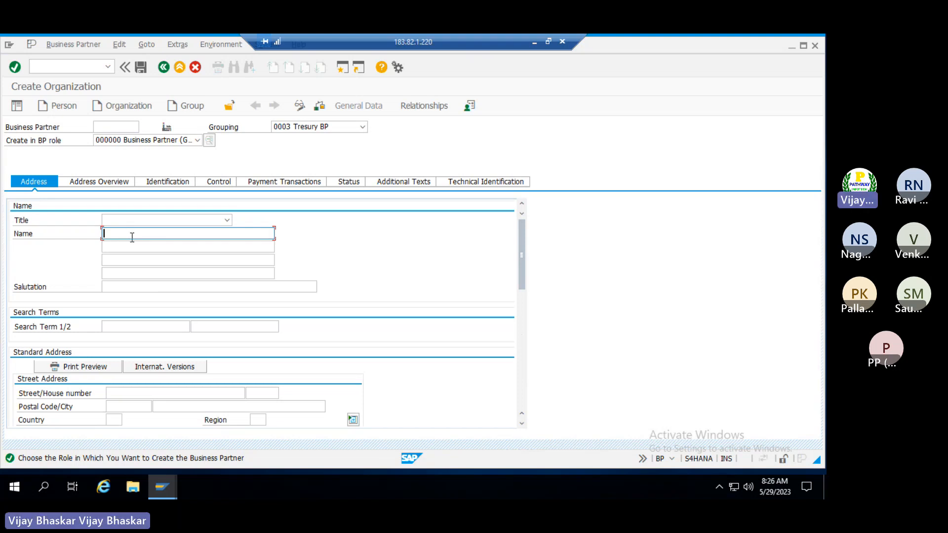
pyautogui.write('Sam')
pyautogui.press('BackSpace')
pyautogui.press('BackSpace')
pyautogui.press('BackSpace')
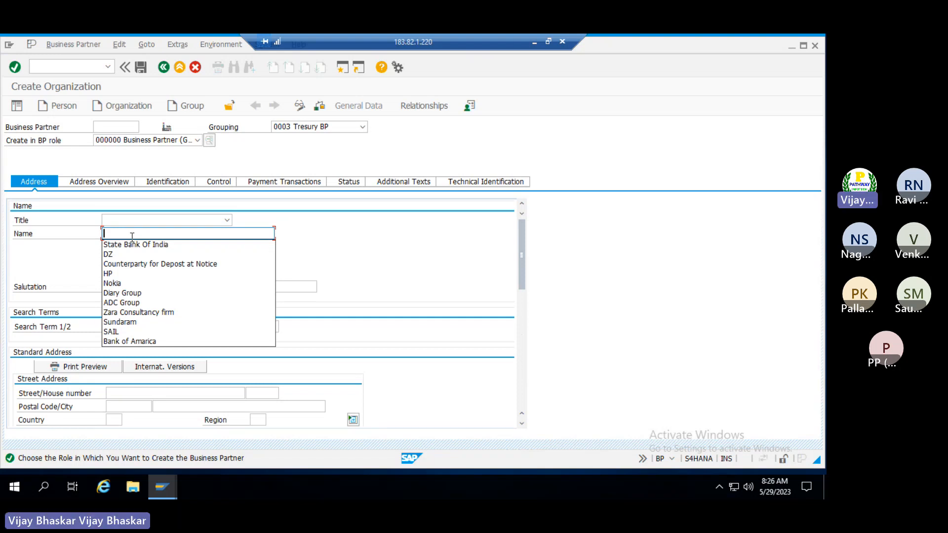
pyautogui.write('TATA Po')
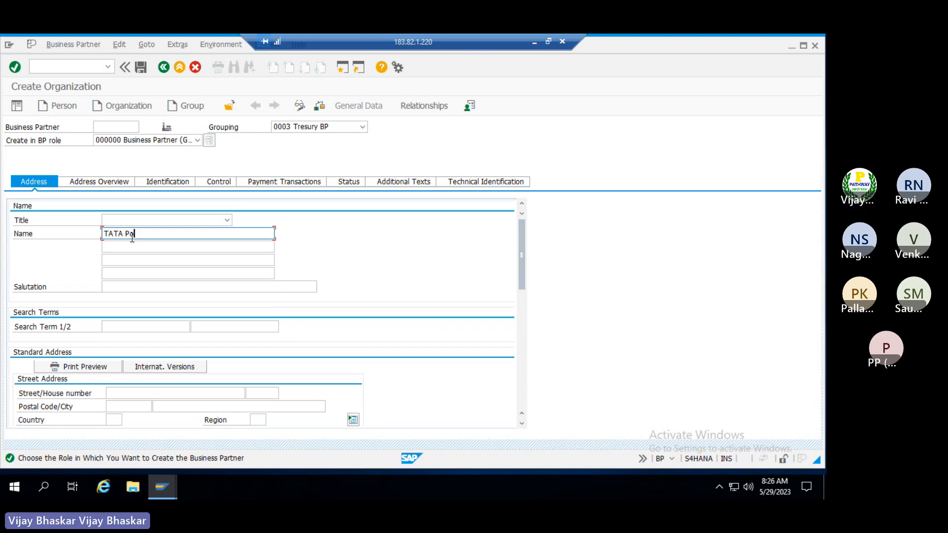
pyautogui.write('wer')
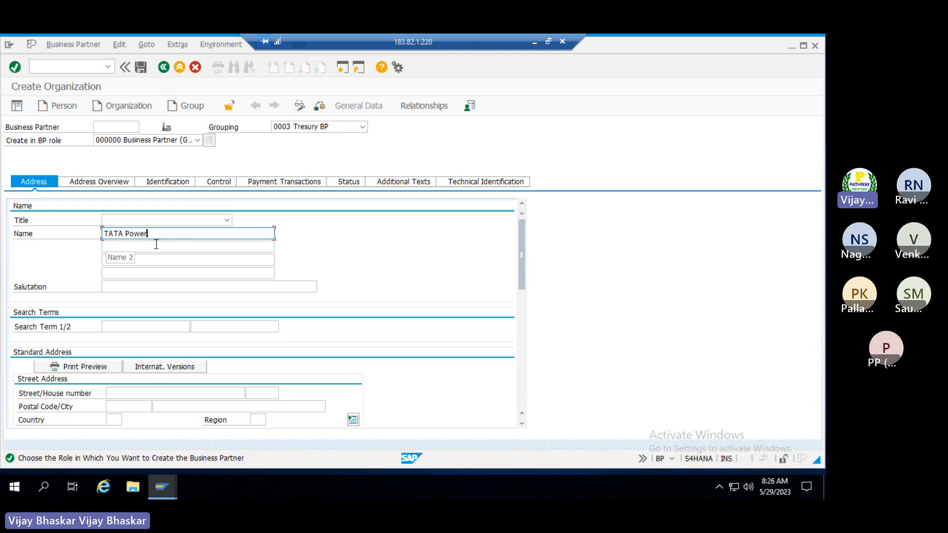
pyautogui.click(117, 287)
pyautogui.click(125, 327)
pyautogui.write('TATAP')
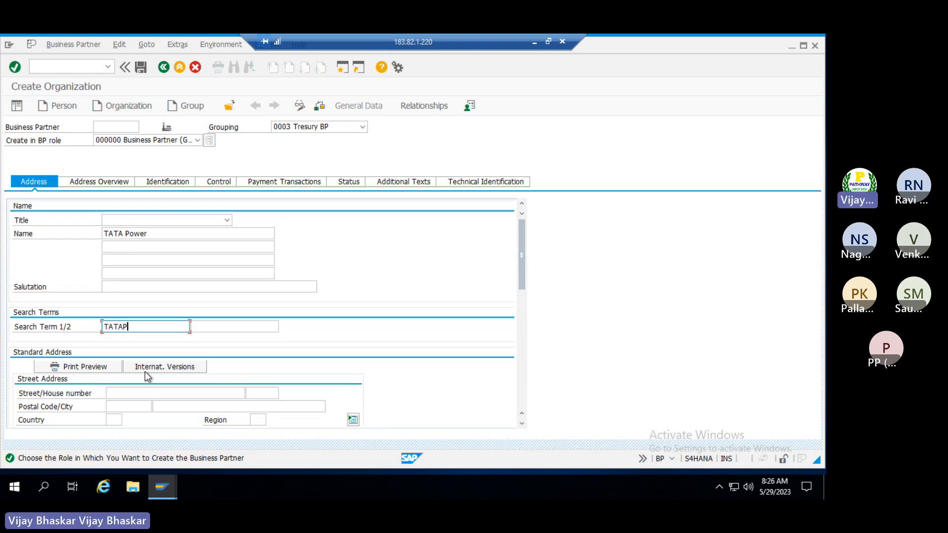
# Enter the address Industrial Street 13, Mumbai, with the suggested postal code and country IN
pyautogui.click(129, 393)
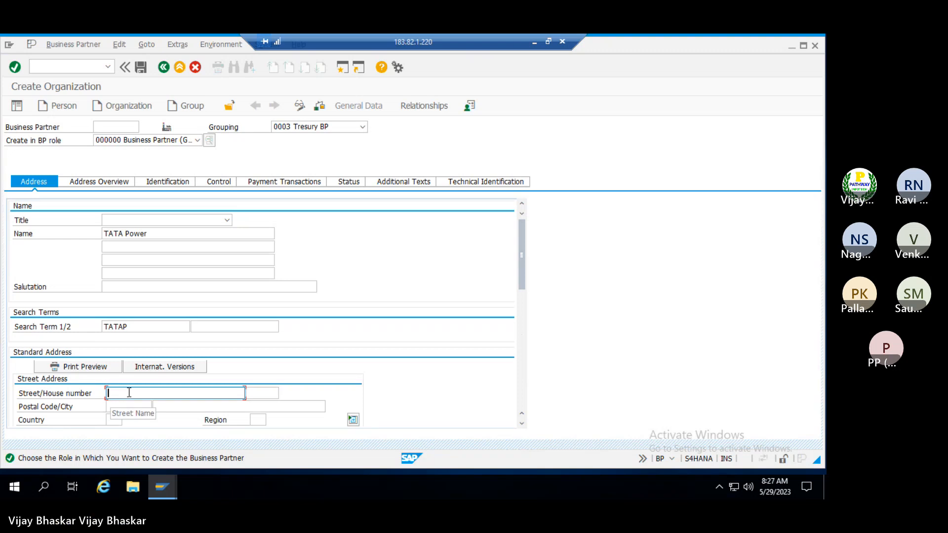
pyautogui.write('Indust')
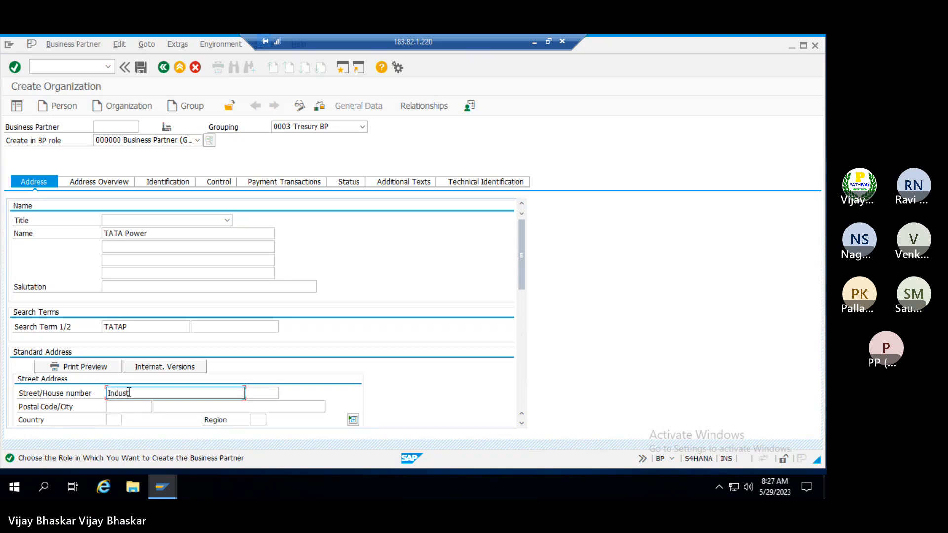
pyautogui.write('rial Street')
pyautogui.press('Tab')
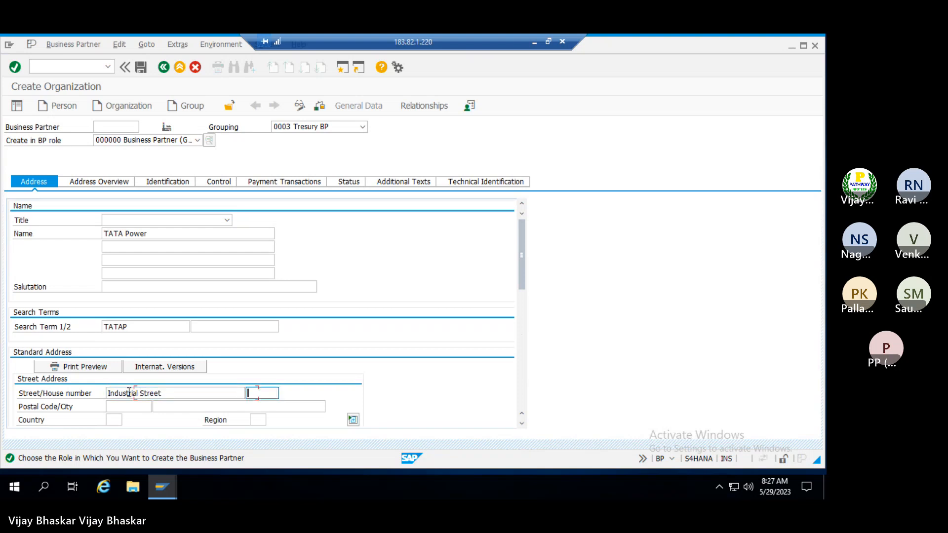
pyautogui.write('13')
pyautogui.press('Tab')
pyautogui.press('Return')
pyautogui.press('Tab')
pyautogui.write('Mumbai')
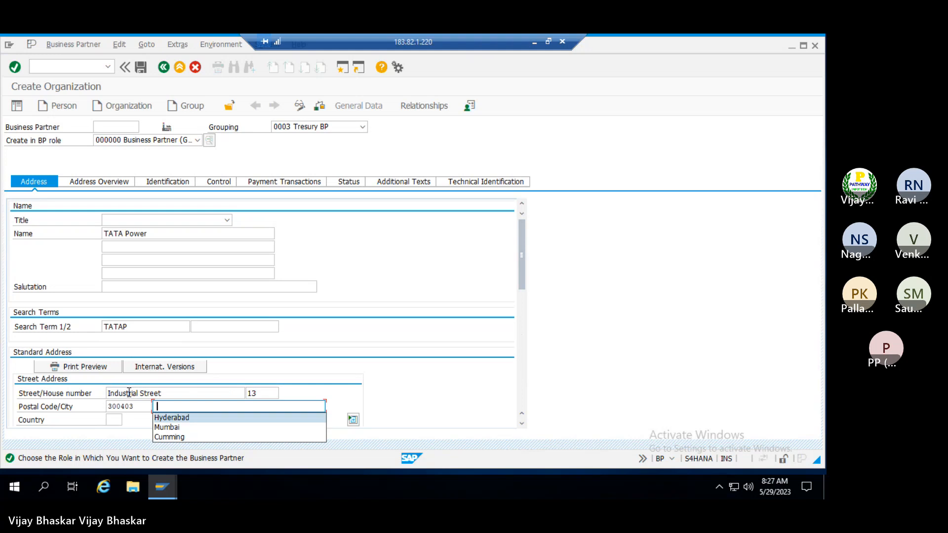
pyautogui.press('Tab')
pyautogui.write('in')
pyautogui.press('Tab')
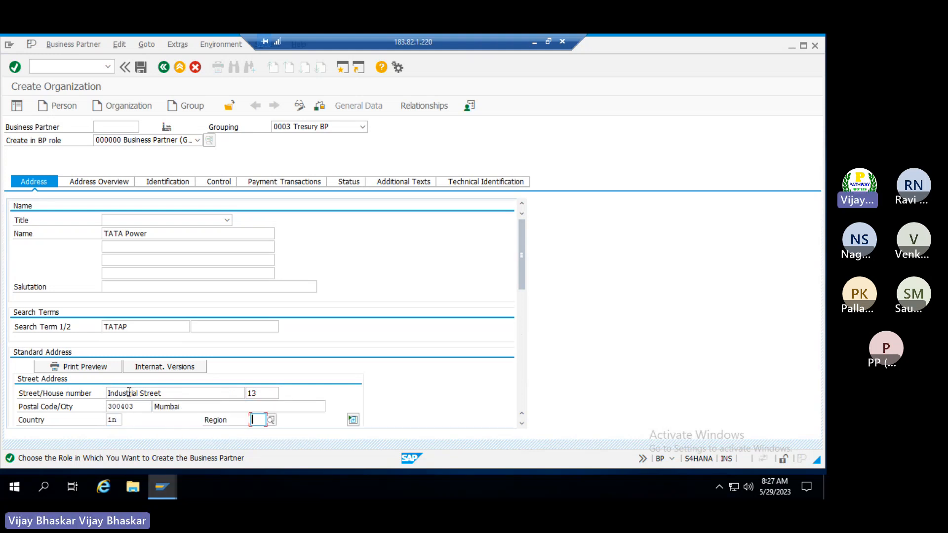
# Set the correspondence language to English and save the business partner
pyautogui.scroll(-10, 222, 383)
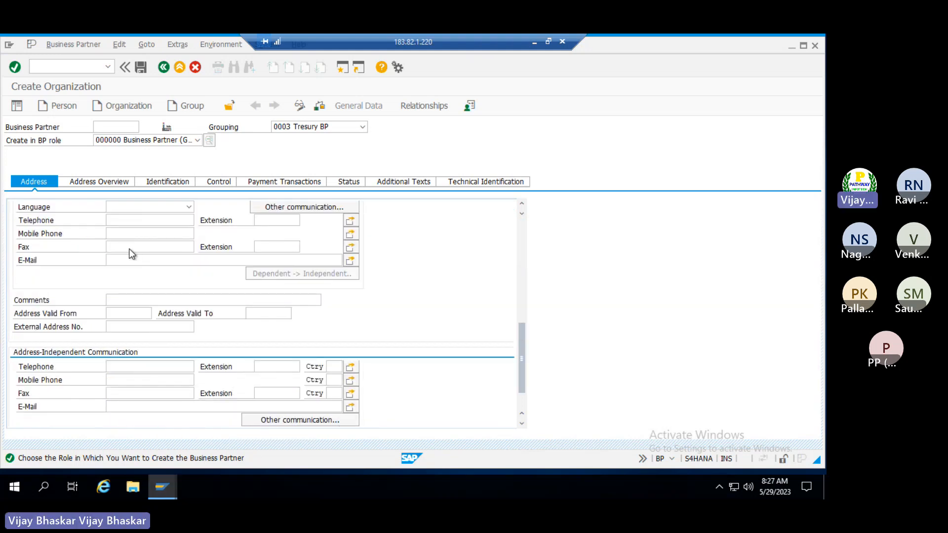
pyautogui.click(130, 210)
pyautogui.write('e')
pyautogui.press('Return')
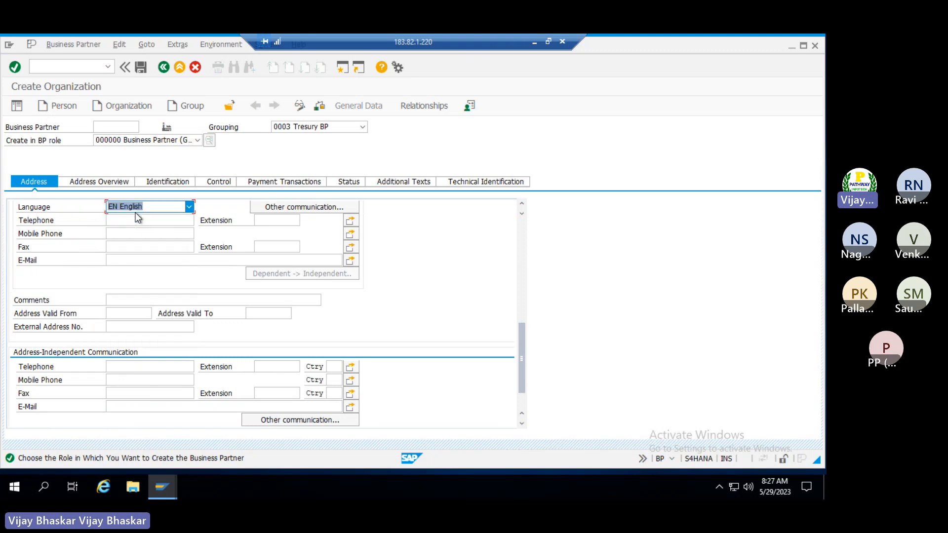
pyautogui.click(141, 67)
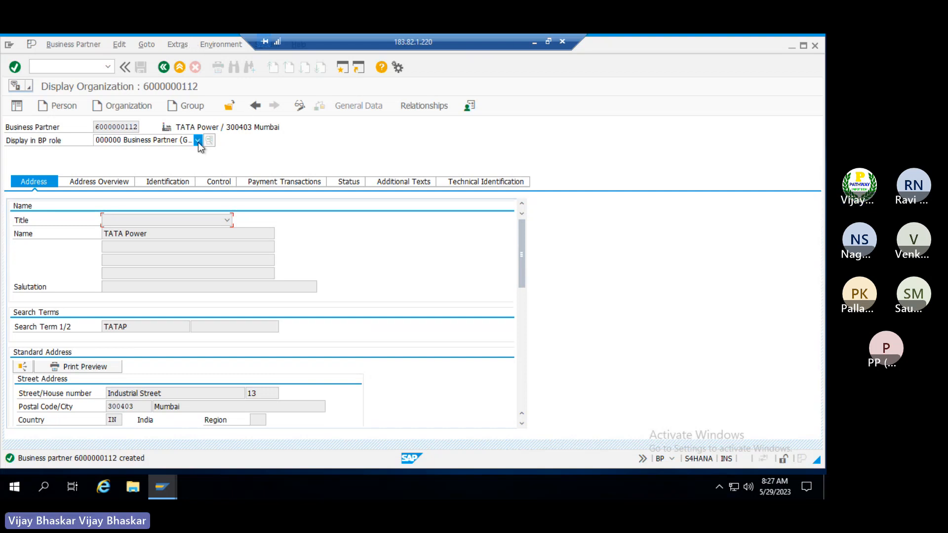
# Switch TATA Power into change mode and add the TR0150 Issuer role
pyautogui.click(300, 106)
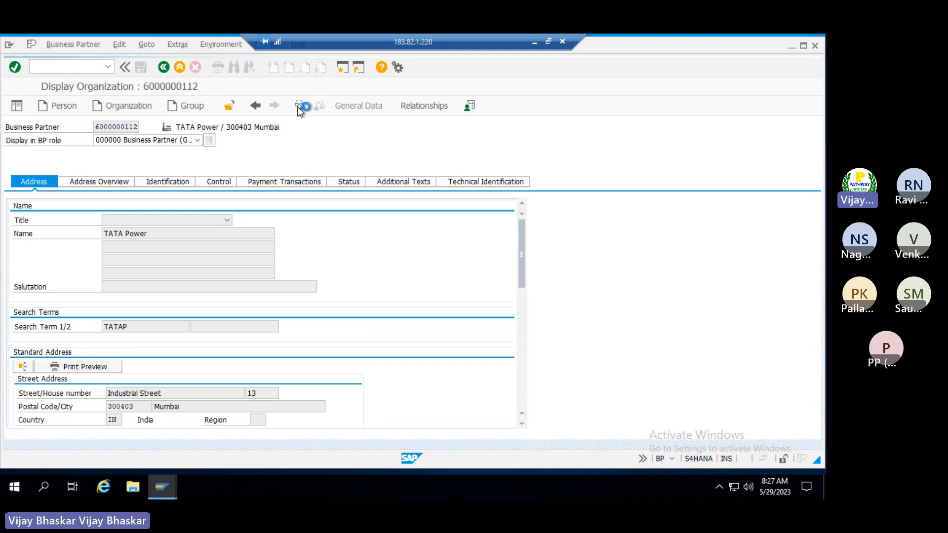
pyautogui.click(197, 140)
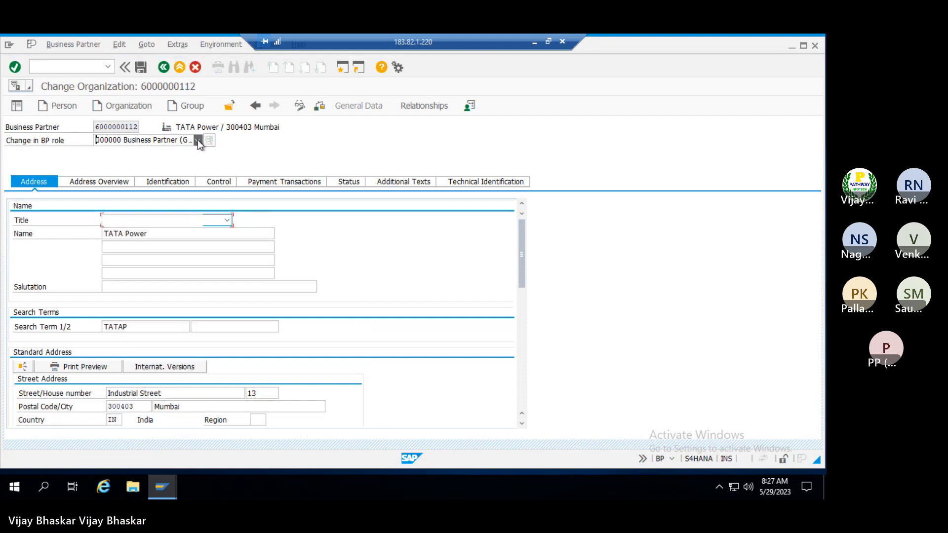
pyautogui.press('t')
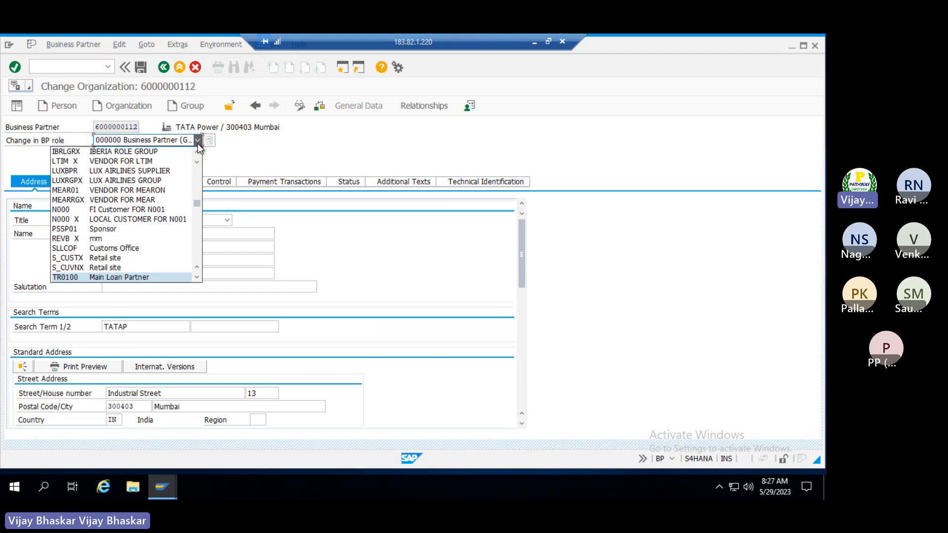
pyautogui.scroll(-2, 158, 246)
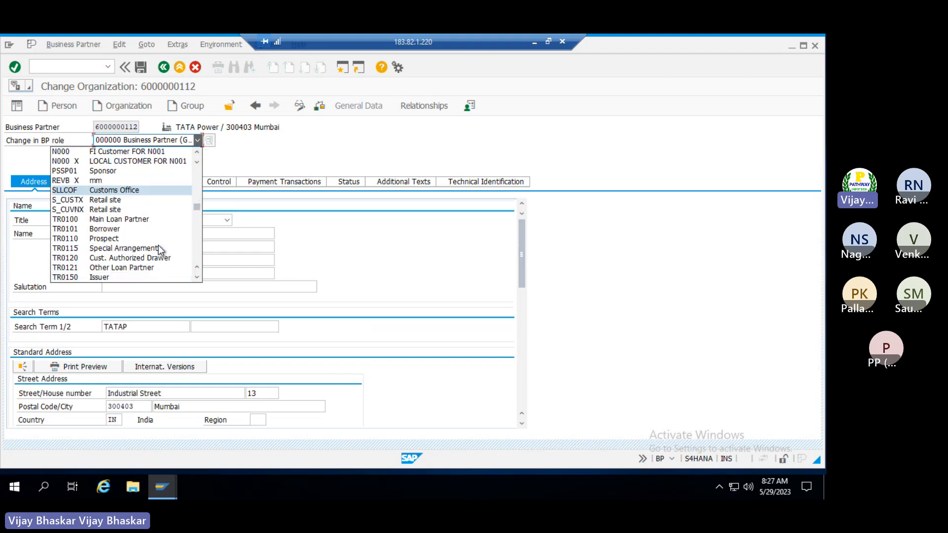
pyautogui.click(75, 278)
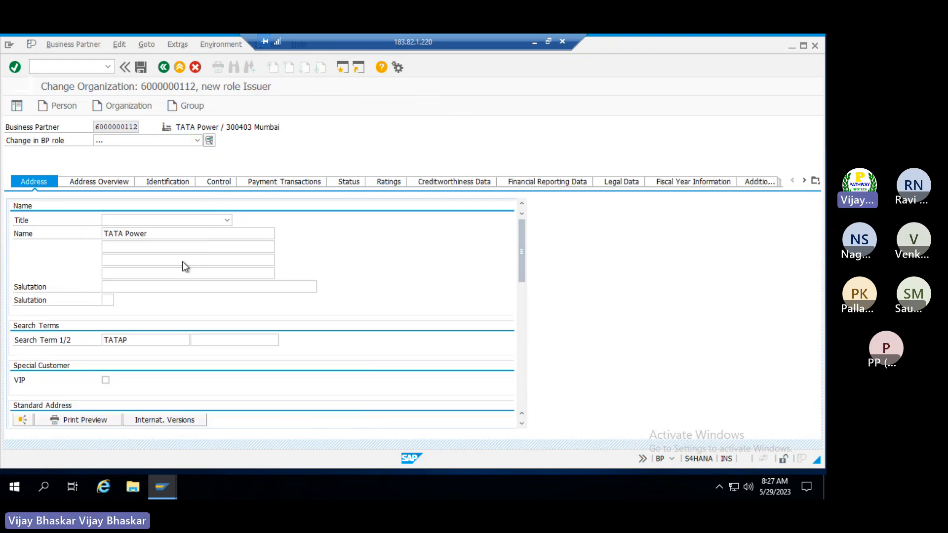
# Switch the issuer's company code data to TRM and open its company code list
pyautogui.click(429, 110)
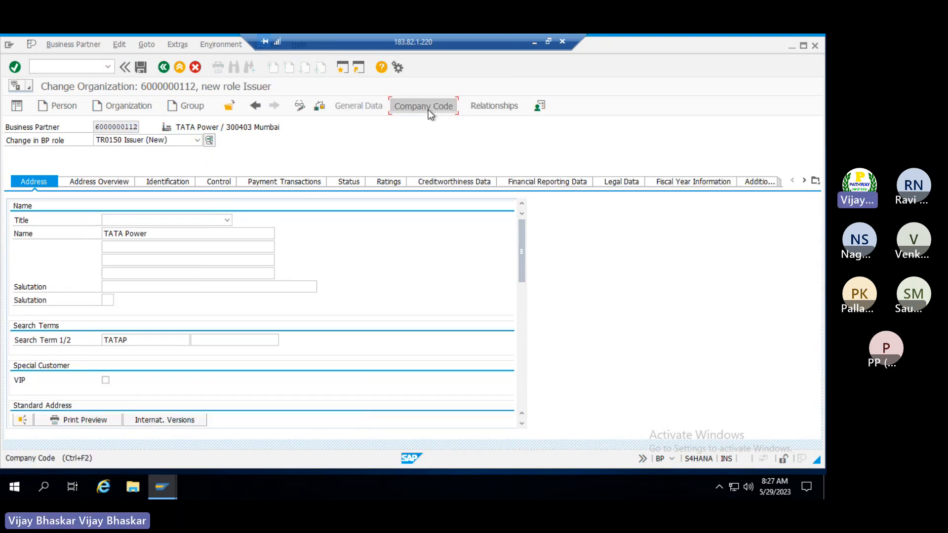
pyautogui.click(428, 110)
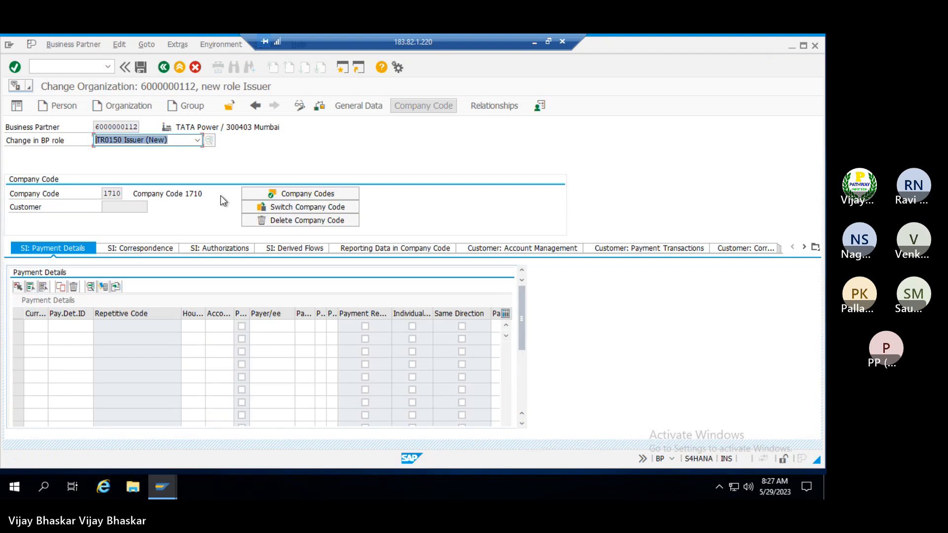
pyautogui.click(289, 209)
pyautogui.click(119, 194)
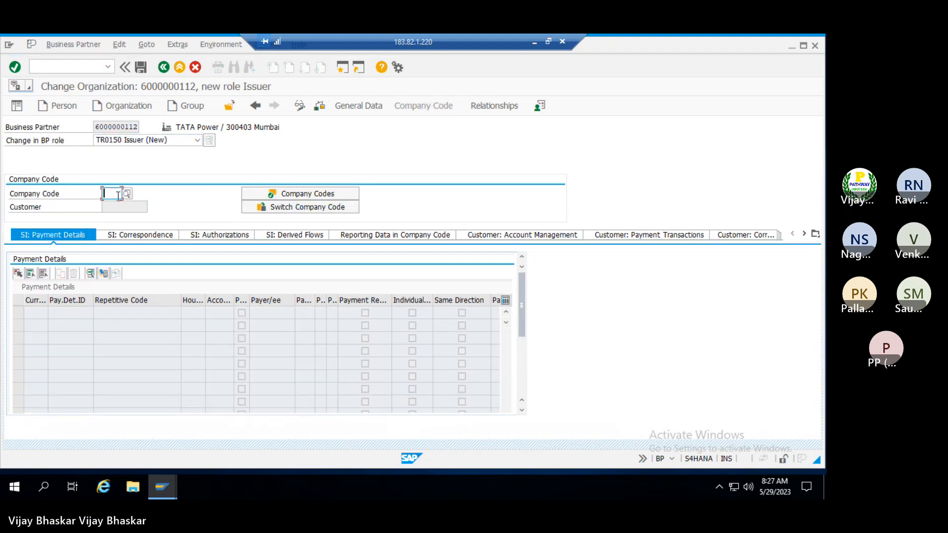
pyautogui.write('TRM')
pyautogui.press('Tab')
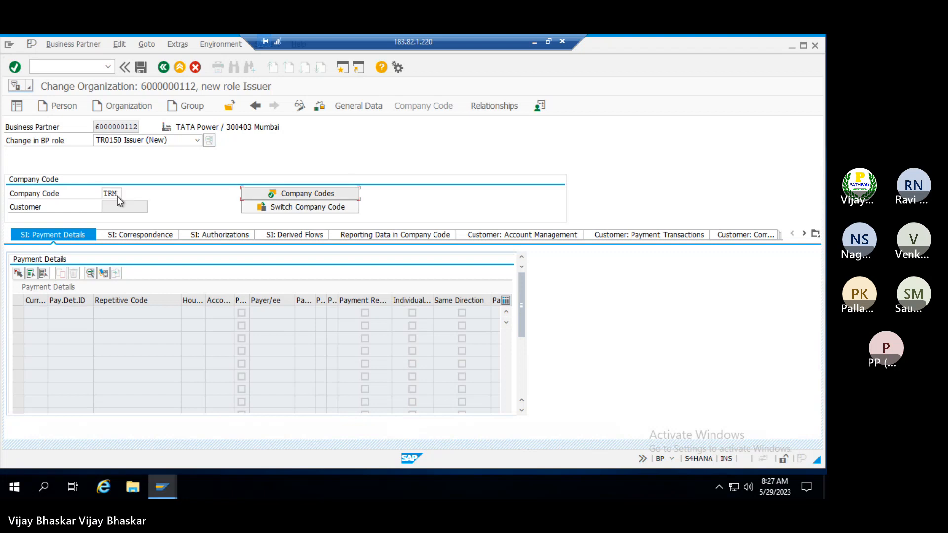
pyautogui.press('Return')
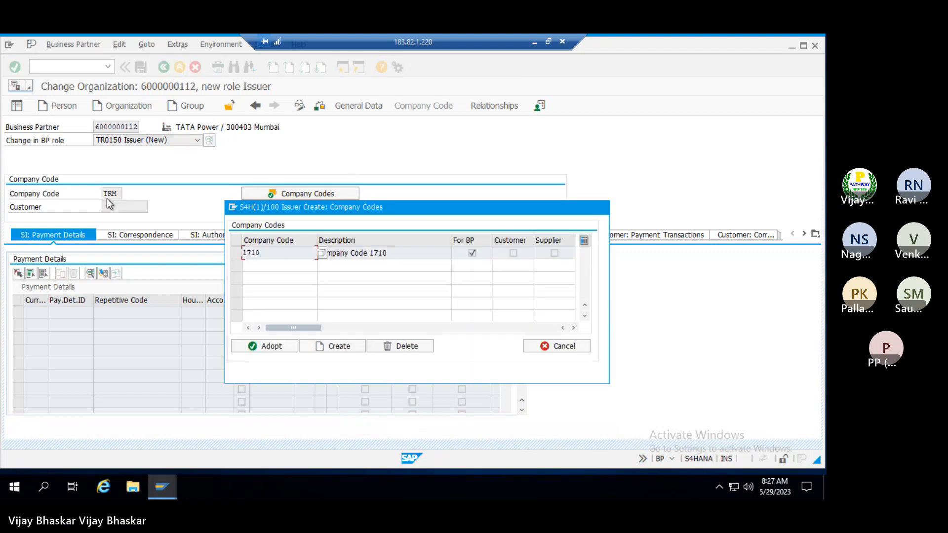
# Add company code 1710 for the issuer and save the role changes
pyautogui.click(351, 348)
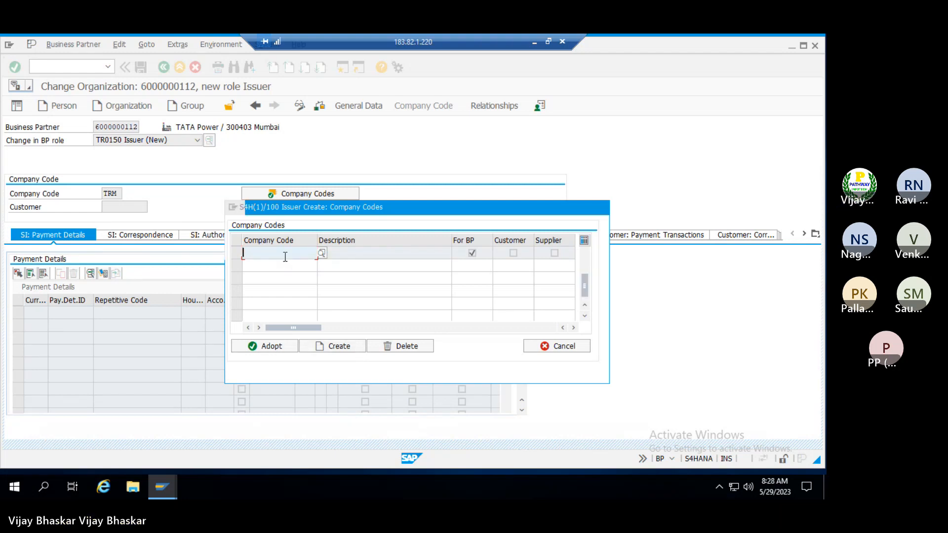
pyautogui.write('1710')
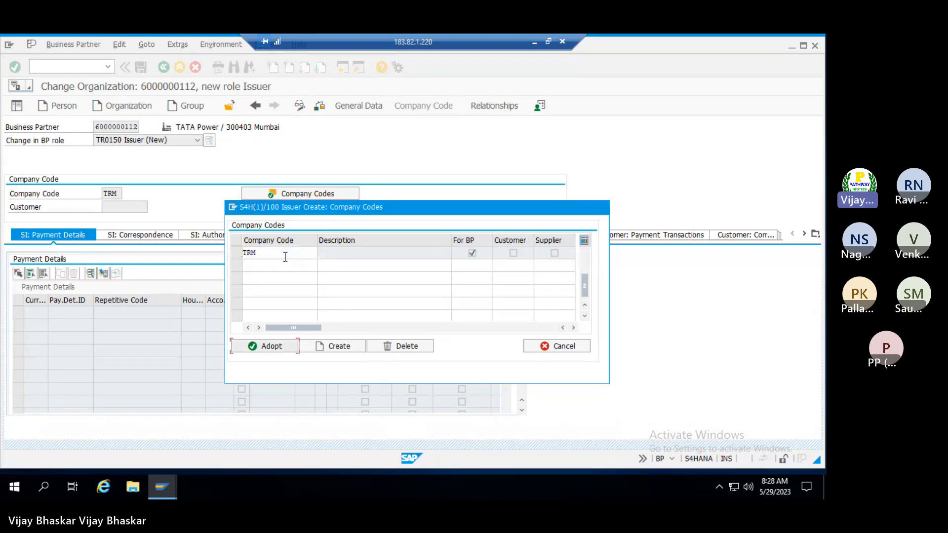
pyautogui.press('Return')
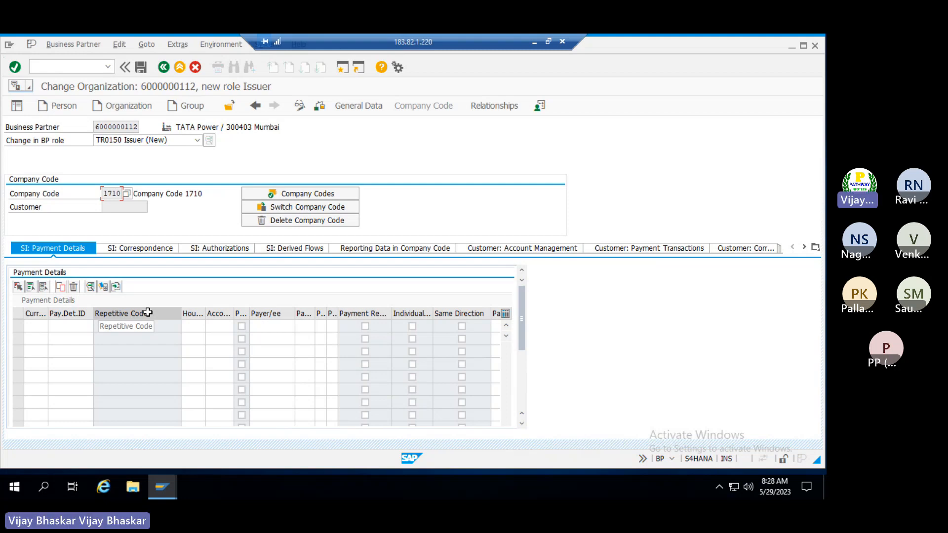
pyautogui.click(141, 68)
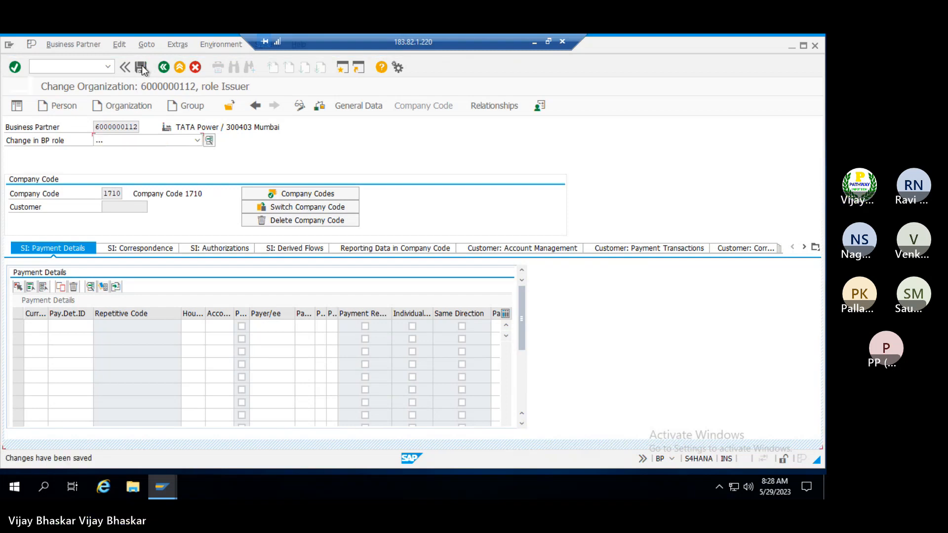
pyautogui.click(534, 42)
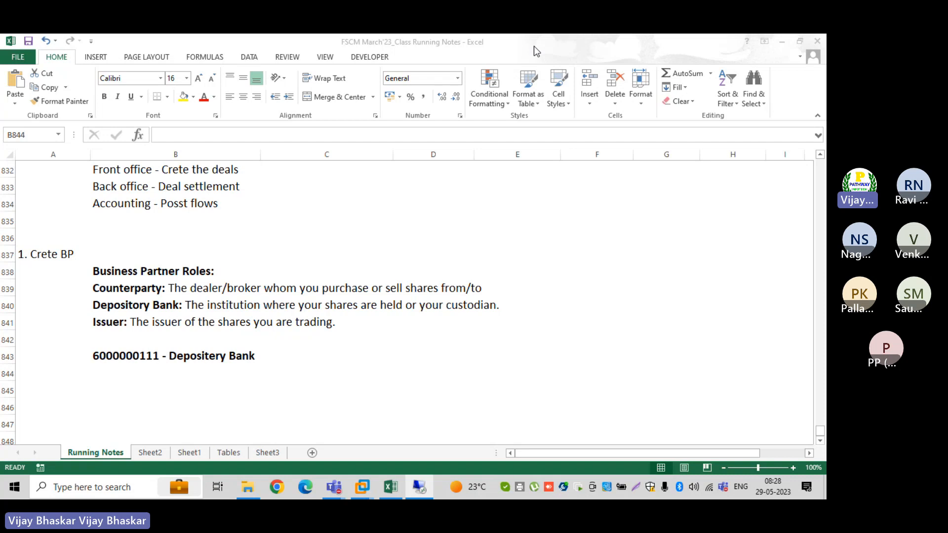
pyautogui.click(119, 371)
pyautogui.hotkey('ctrl', 'v')
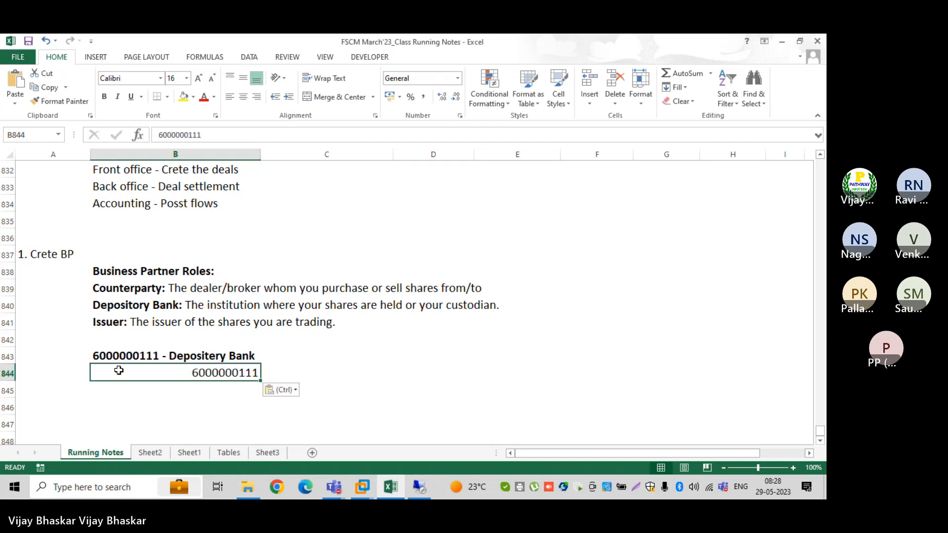
pyautogui.press('Delete')
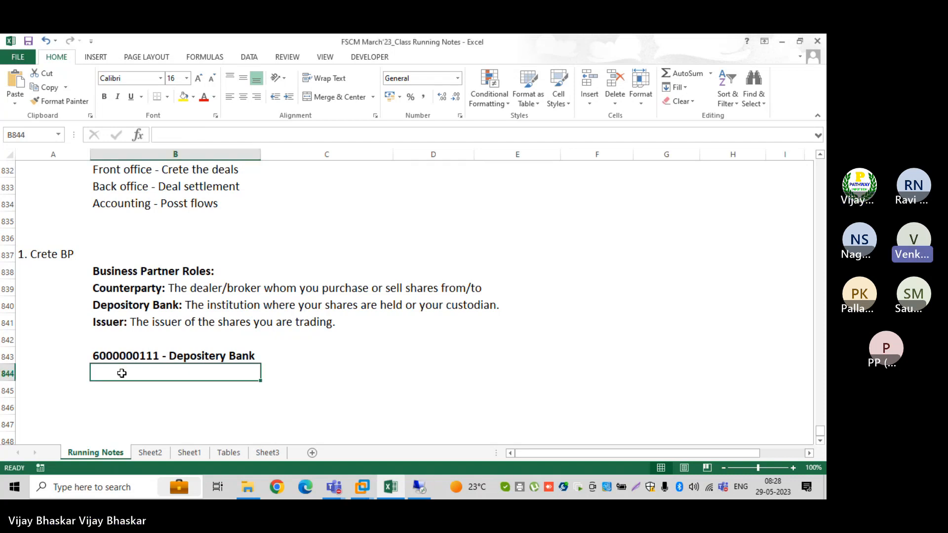
pyautogui.hotkey('ctrl', 'd')
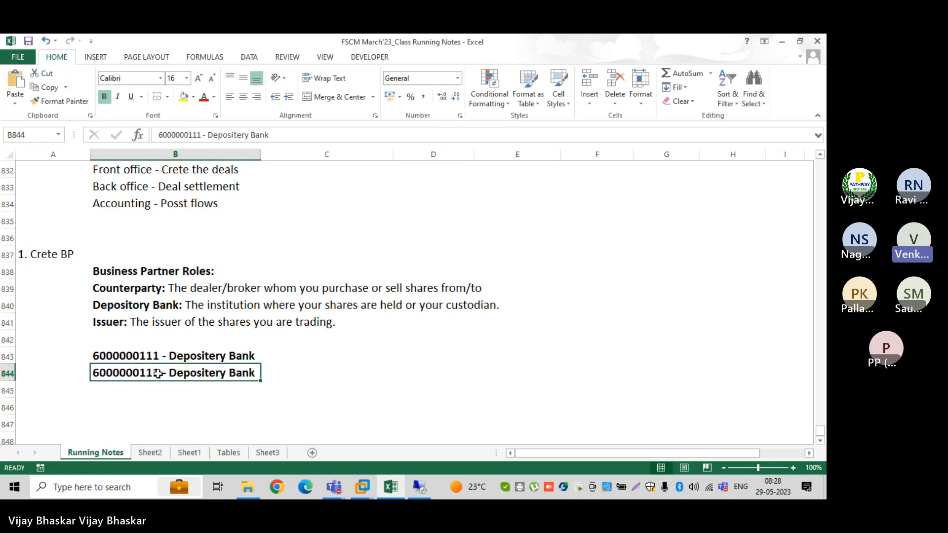
pyautogui.doubleClick(160, 373)
pyautogui.press('BackSpace')
pyautogui.write('2')
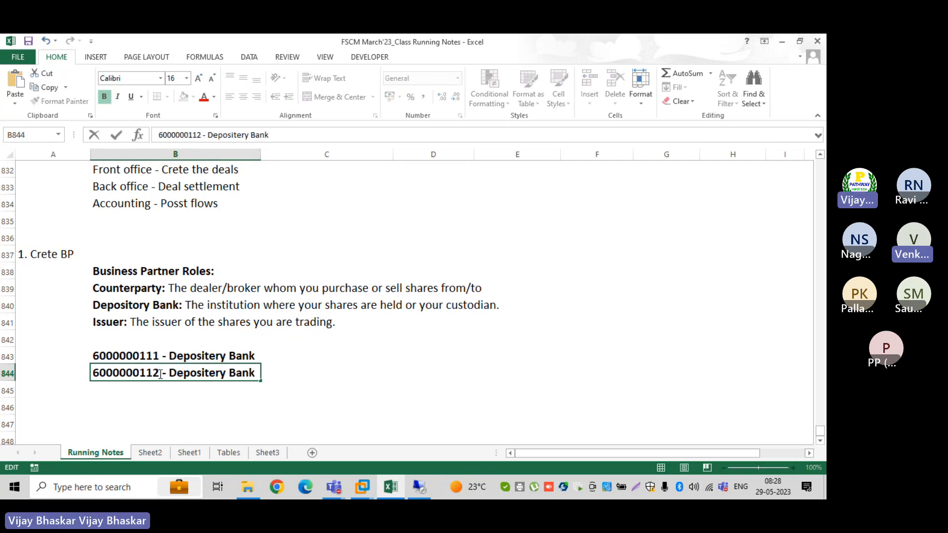
pyautogui.click(175, 374)
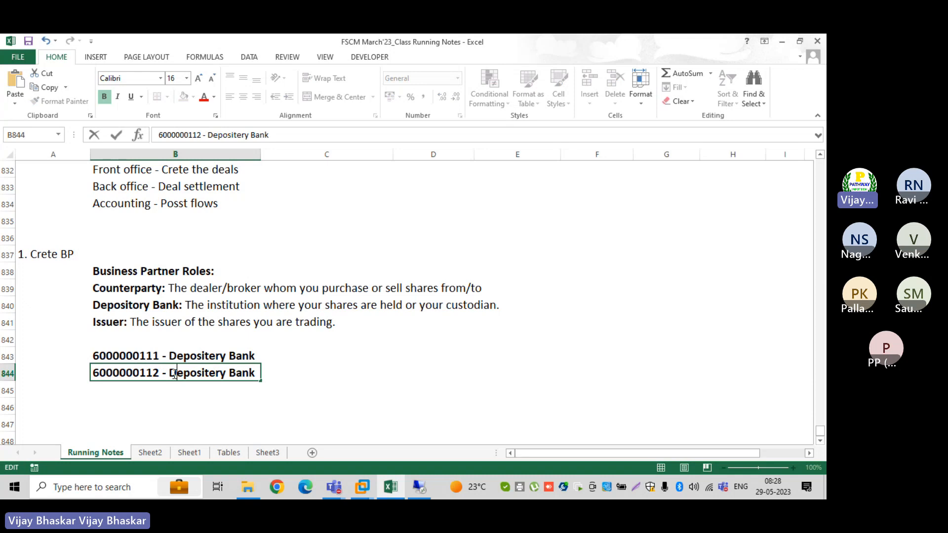
pyautogui.hotkey('ctrl', 'Delete')
pyautogui.write('I')
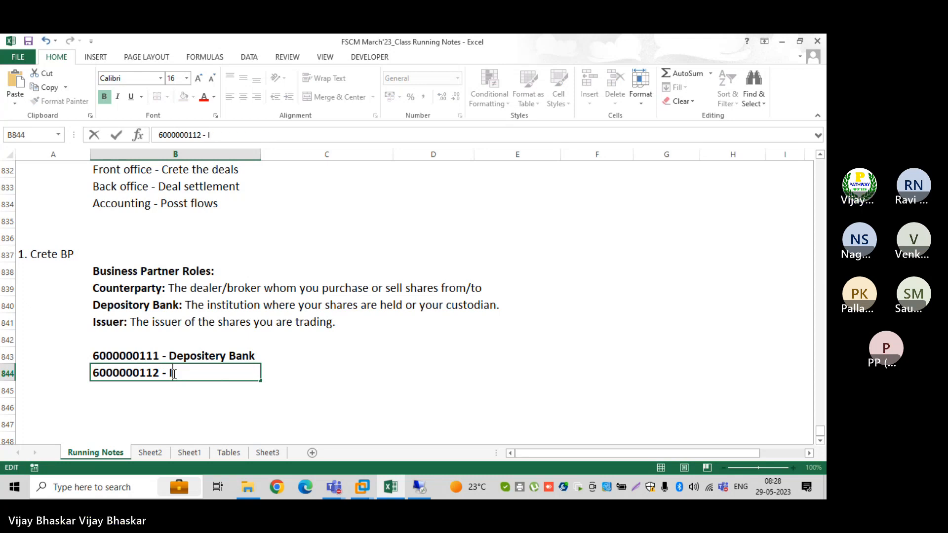
pyautogui.write('ssuer')
pyautogui.press('Return')
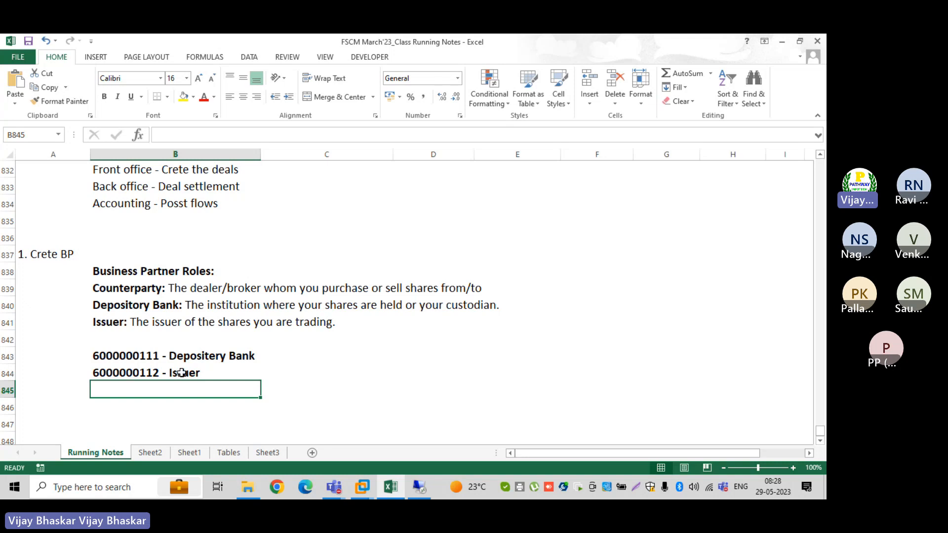
# Type the heading '2. Creatin of securities account:' into cell A846
pyautogui.click(46, 405)
pyautogui.write('2.')
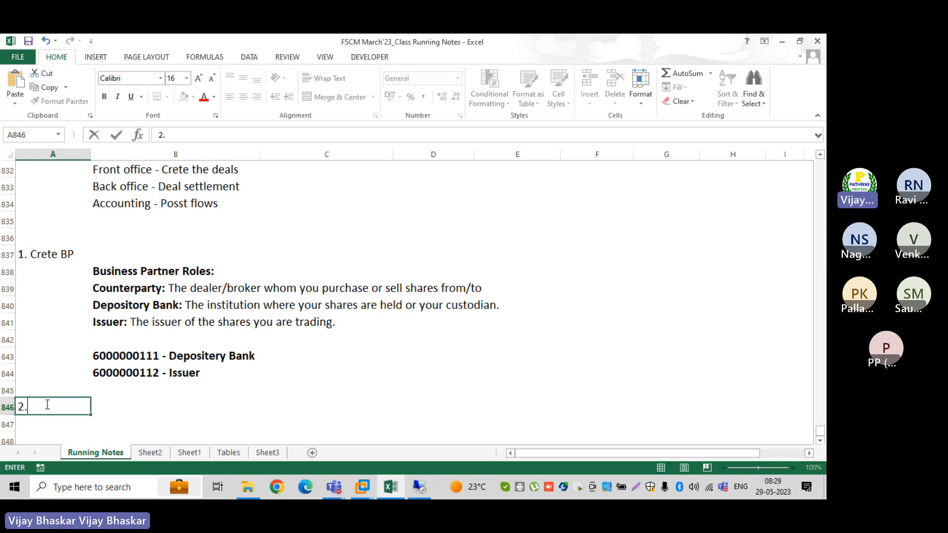
pyautogui.write(' Creation')
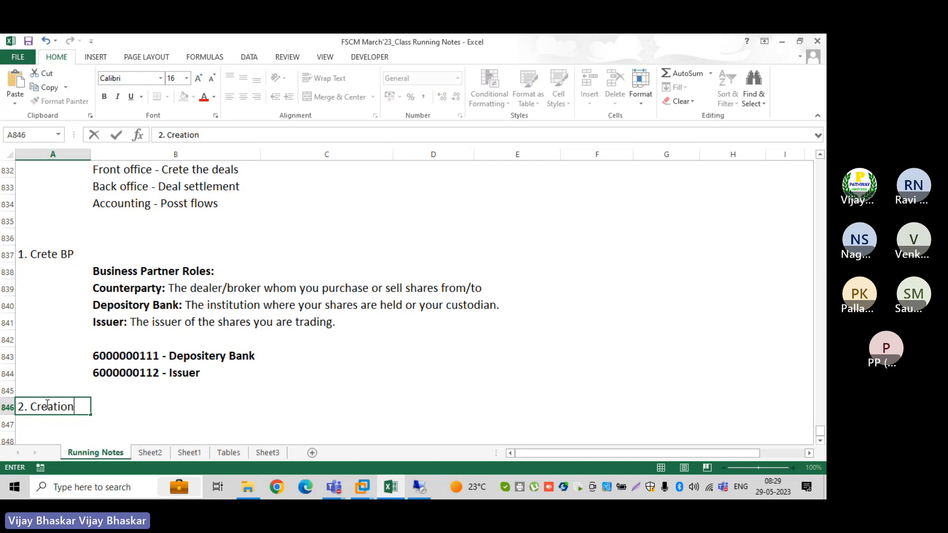
pyautogui.press('BackSpace')
pyautogui.press('BackSpace')
pyautogui.write('n of')
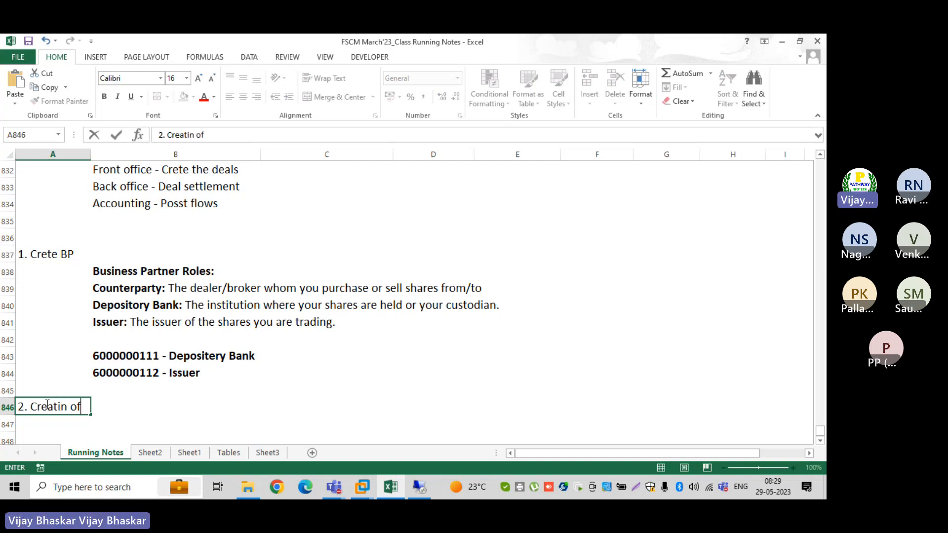
pyautogui.write(' securities accoun')
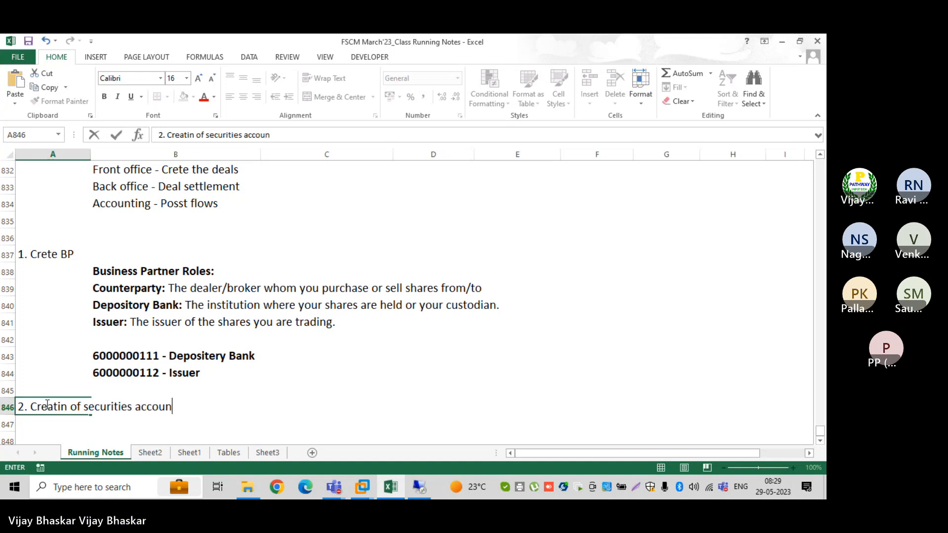
pyautogui.write('t:')
pyautogui.press('Return')
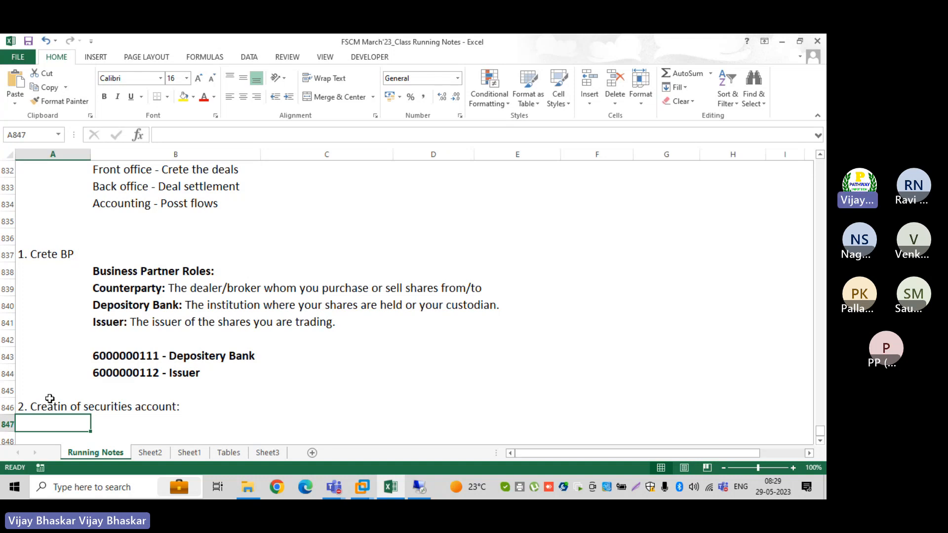
# Append TRS_SEC_ACC to the A846 heading and return to SAP
pyautogui.click(191, 411)
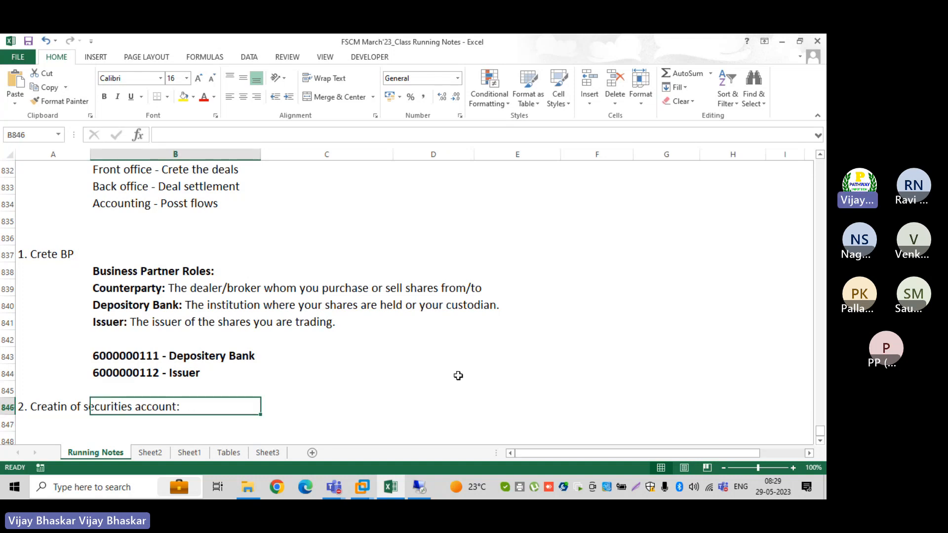
pyautogui.click(76, 410)
pyautogui.click(290, 134)
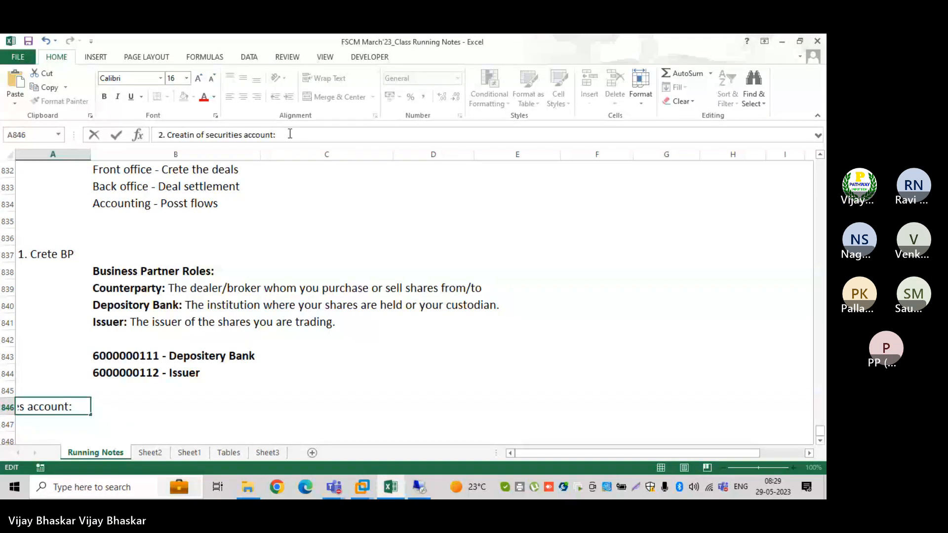
pyautogui.write('TRS')
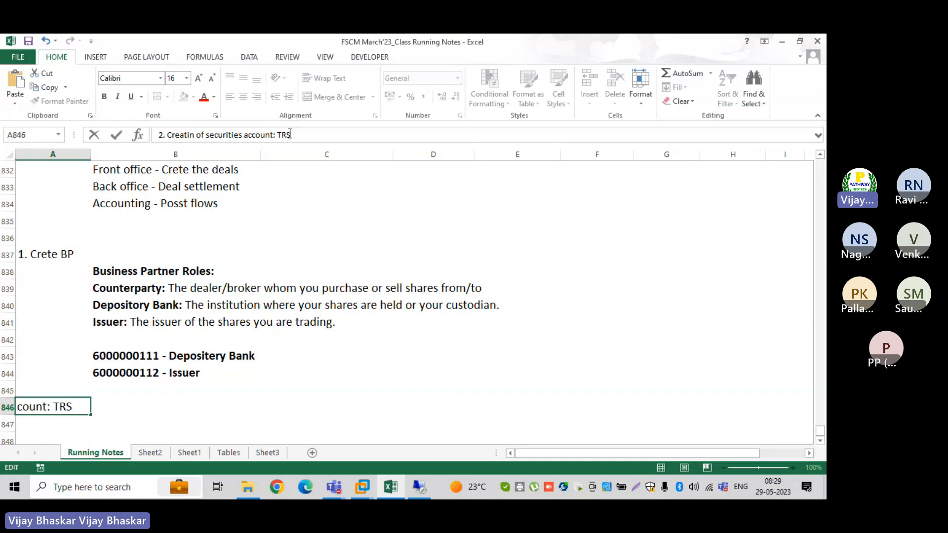
pyautogui.write('_SEC')
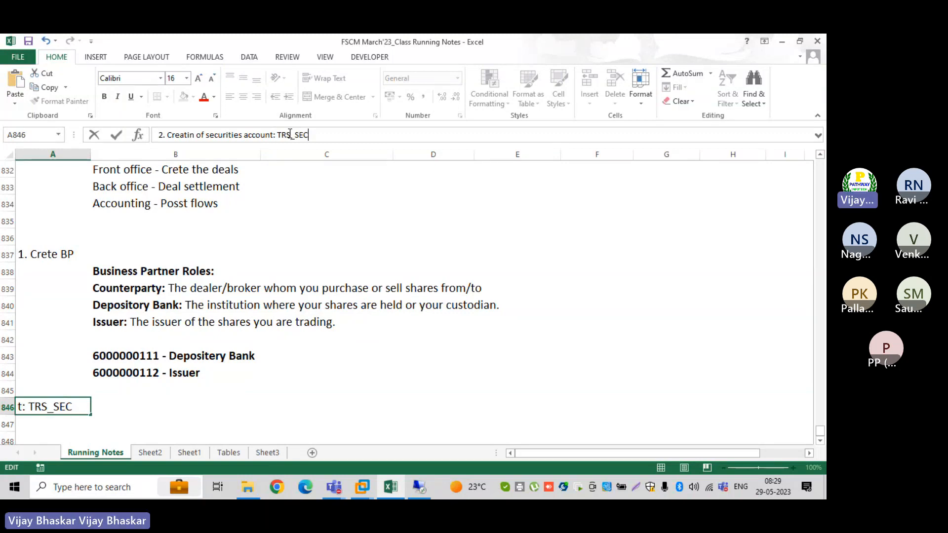
pyautogui.write('_ACC')
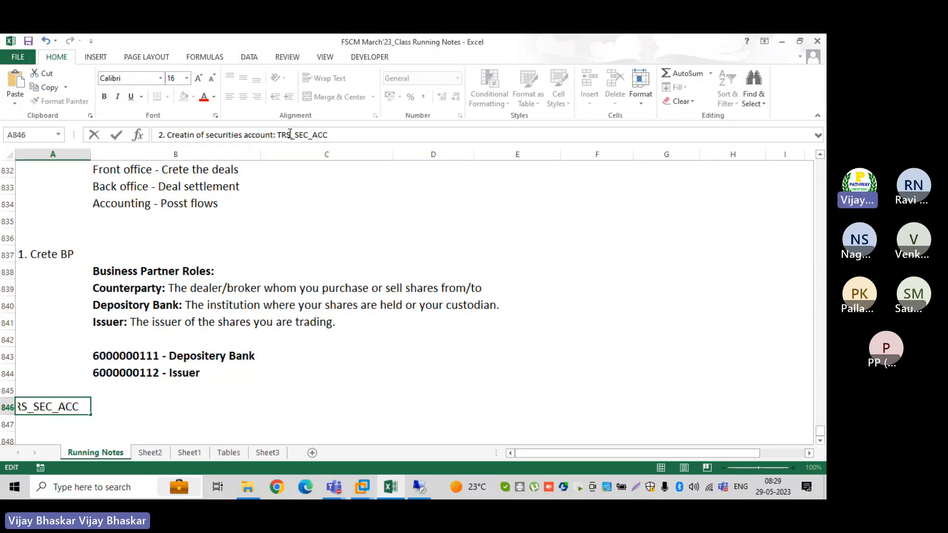
pyautogui.press('Return')
pyautogui.scroll(-2, 337, 248)
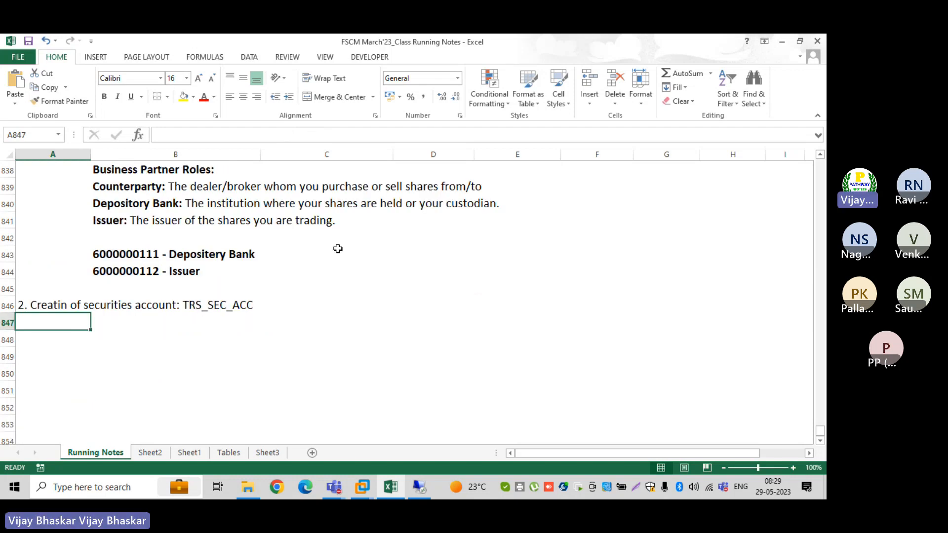
pyautogui.click(438, 487)
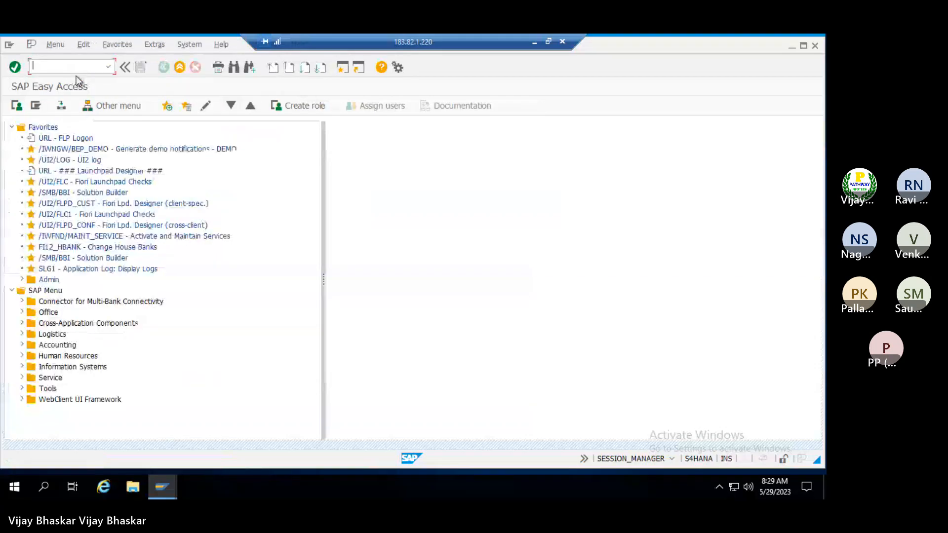
# Expand Accounting > Financial Supply Chain Management > Treasury and Risk Management > Transaction Manager
pyautogui.doubleClick(49, 345)
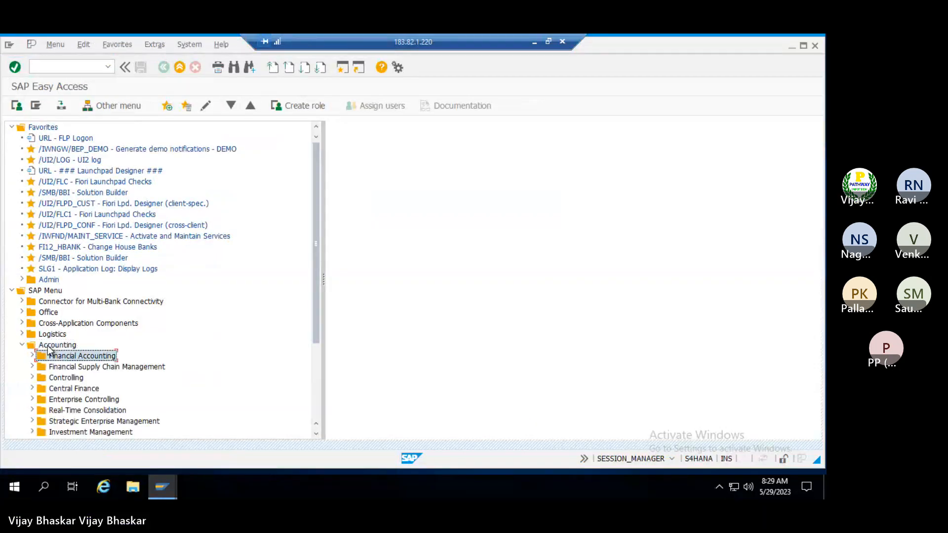
pyautogui.press('Down')
pyautogui.press('Right')
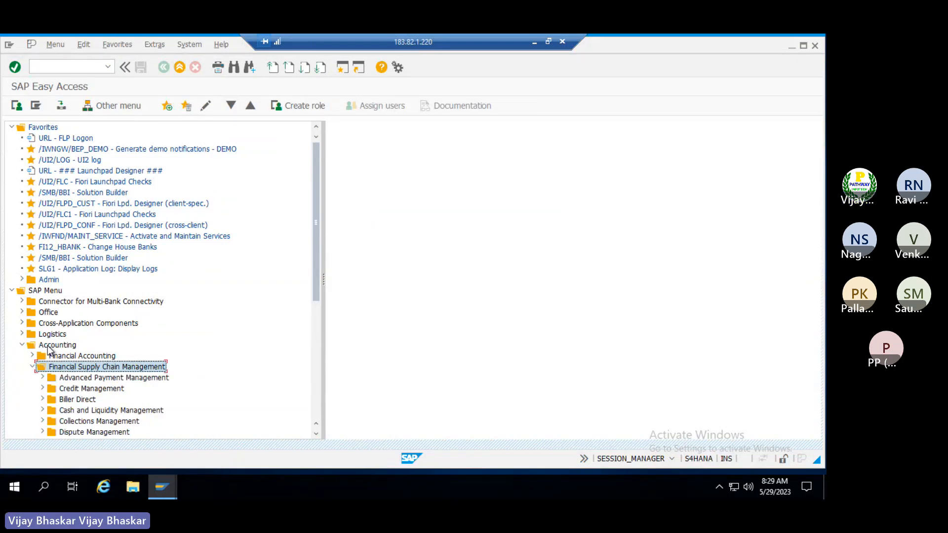
pyautogui.press('Down')
pyautogui.press('Down')
pyautogui.press('Down')
pyautogui.press('Down')
pyautogui.press('Down')
pyautogui.press('Down')
pyautogui.press('Down')
pyautogui.press('Down')
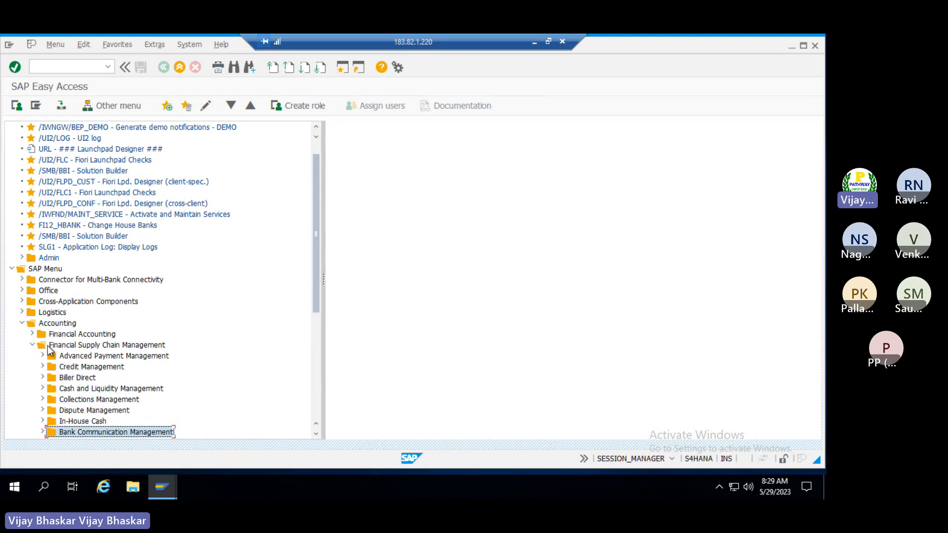
pyautogui.press('Down')
pyautogui.press('Right')
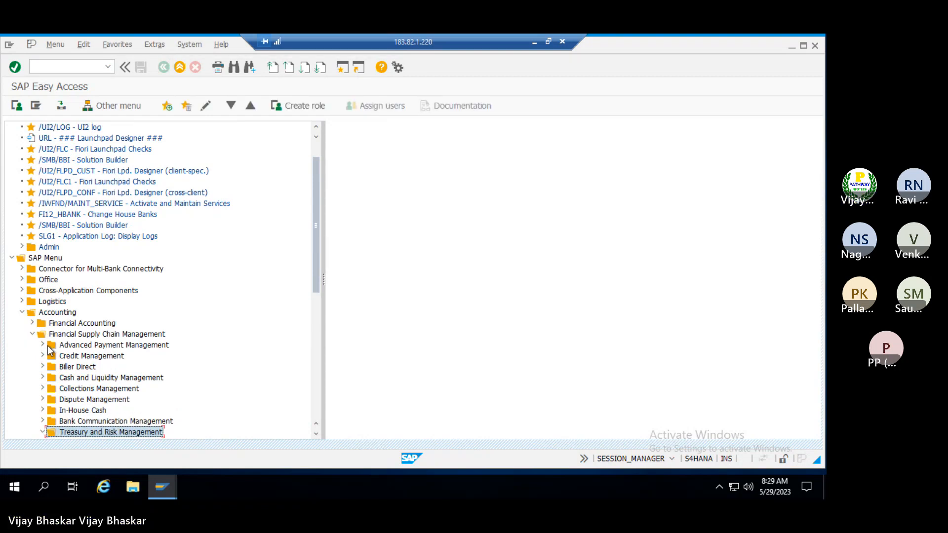
pyautogui.press('Down')
pyautogui.press('Down')
pyautogui.press('Down')
pyautogui.press('Right')
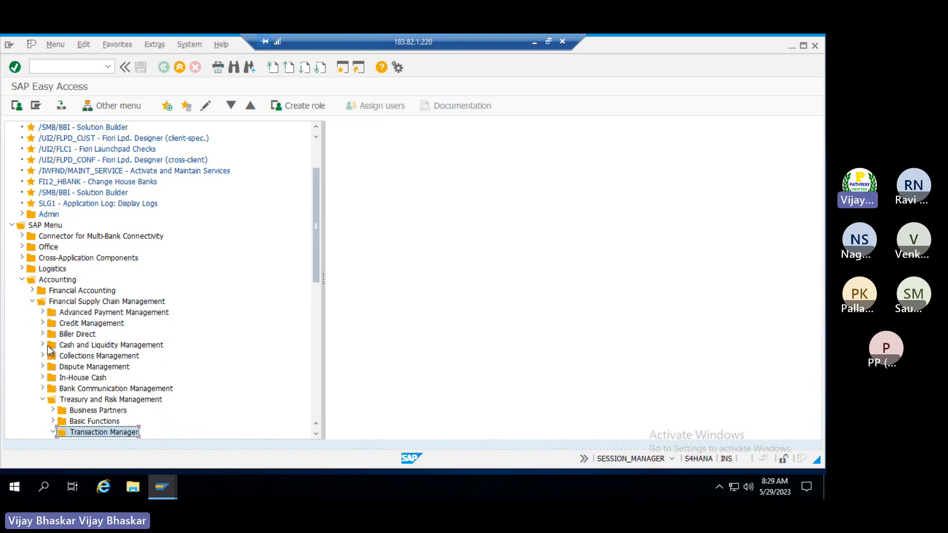
# Expand the Derivatives folder and its Master Data subfolder
pyautogui.press('Down')
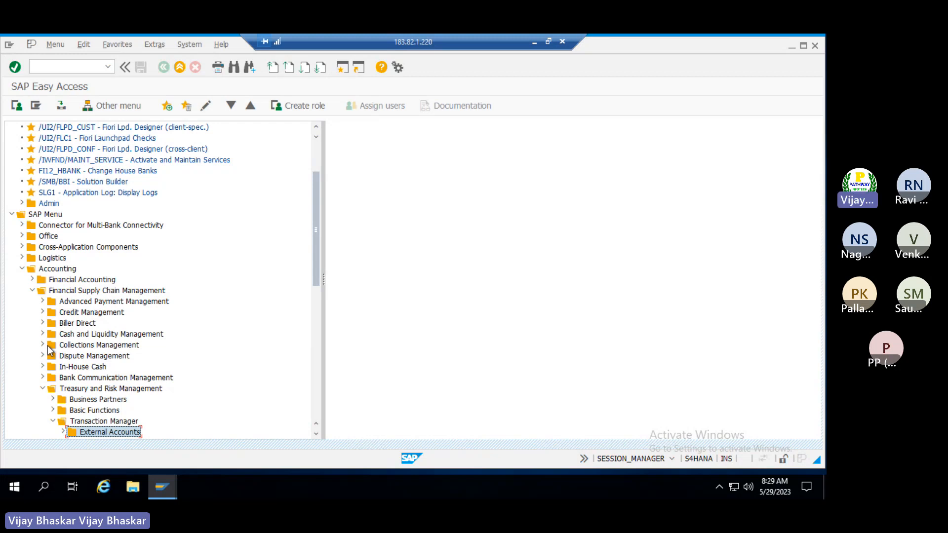
pyautogui.press('Down')
pyautogui.press('Down')
pyautogui.press('Down')
pyautogui.press('Down')
pyautogui.press('Down')
pyautogui.press('Down')
pyautogui.press('Down')
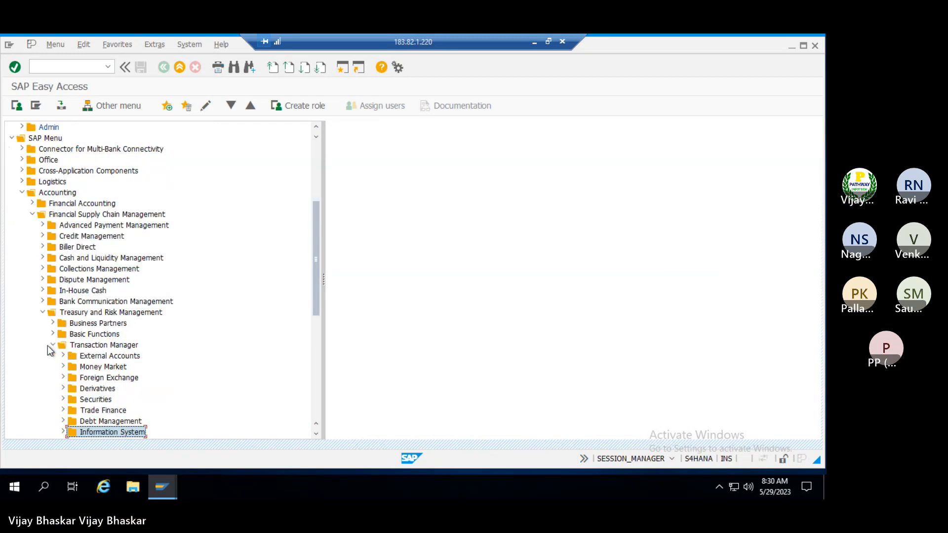
pyautogui.press('Up')
pyautogui.press('Up')
pyautogui.press('Up')
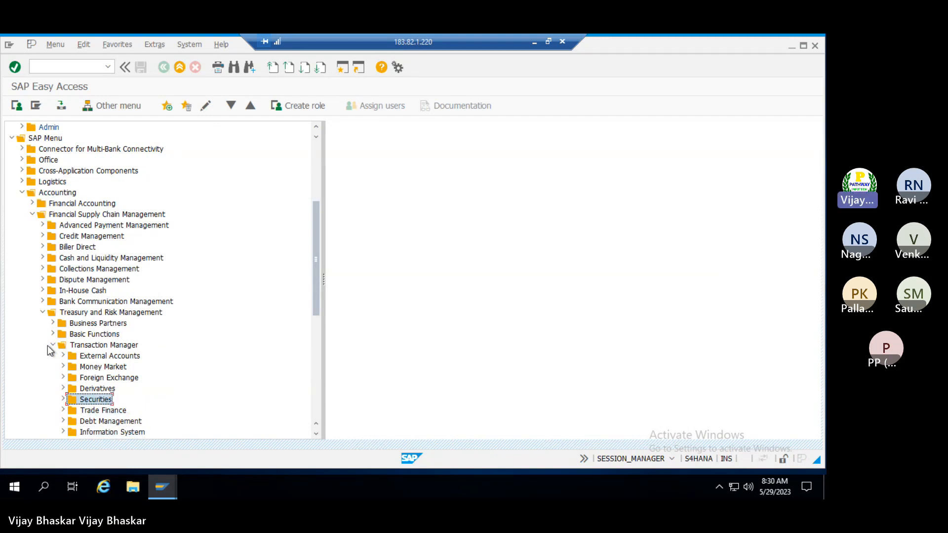
pyautogui.press('Up')
pyautogui.press('Right')
pyautogui.press('Down')
pyautogui.press('Down')
pyautogui.press('Down')
pyautogui.press('Down')
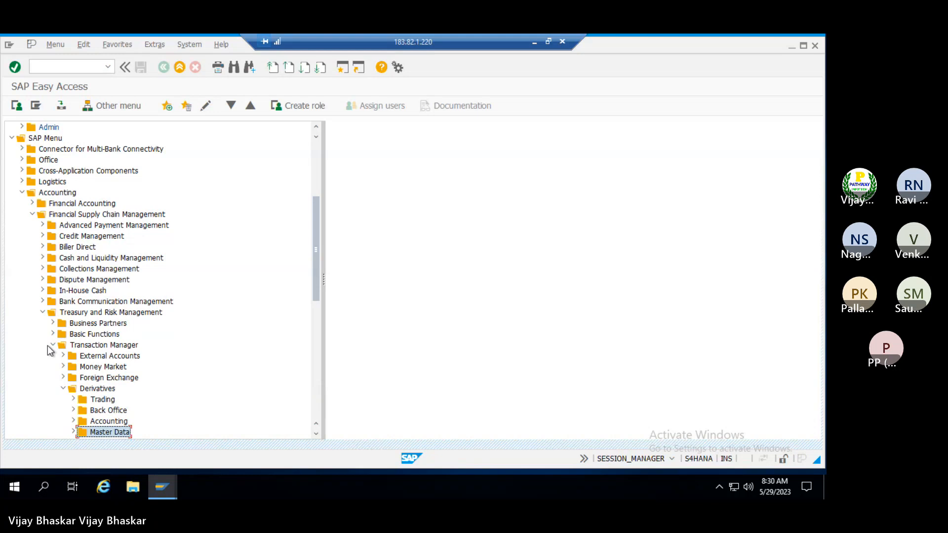
pyautogui.press('Right')
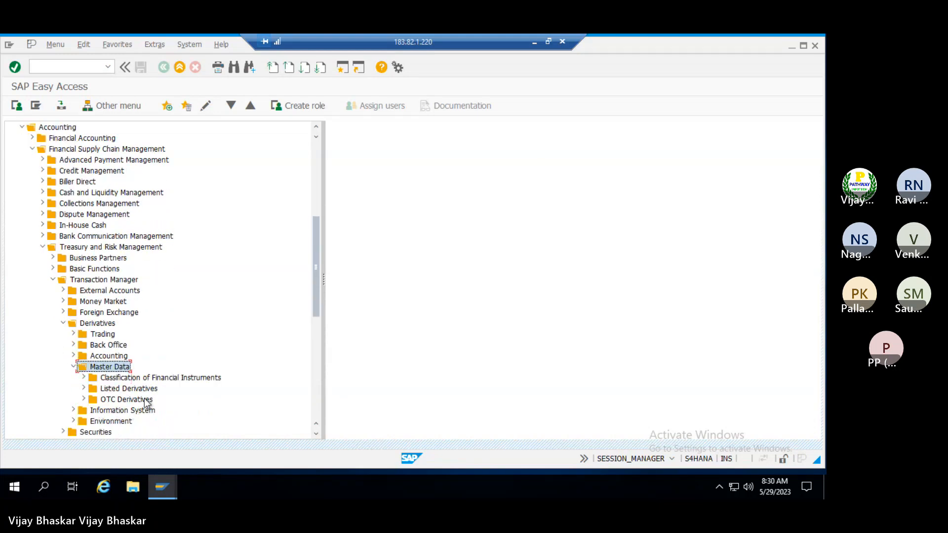
pyautogui.scroll(-1, 131, 389)
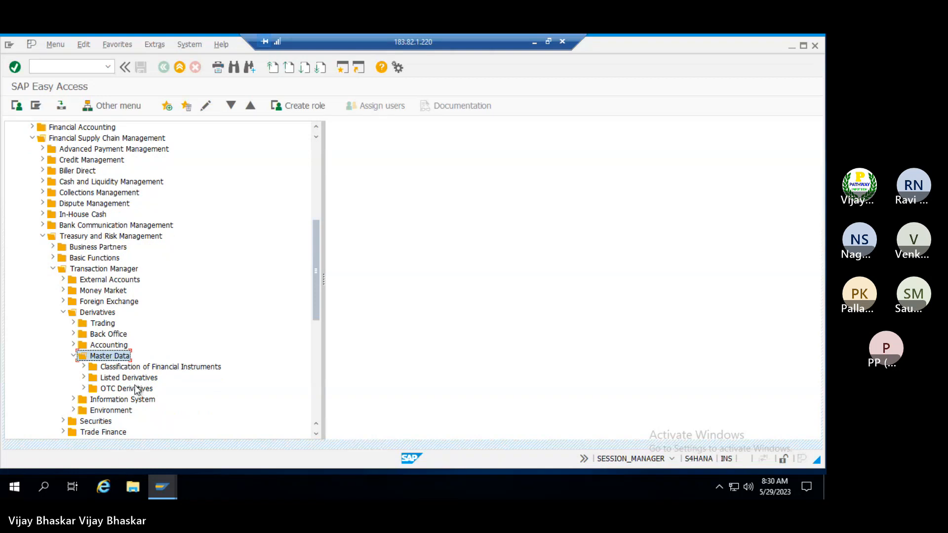
# Browse the derivatives master data folders, then collapse Derivatives
pyautogui.click(118, 369)
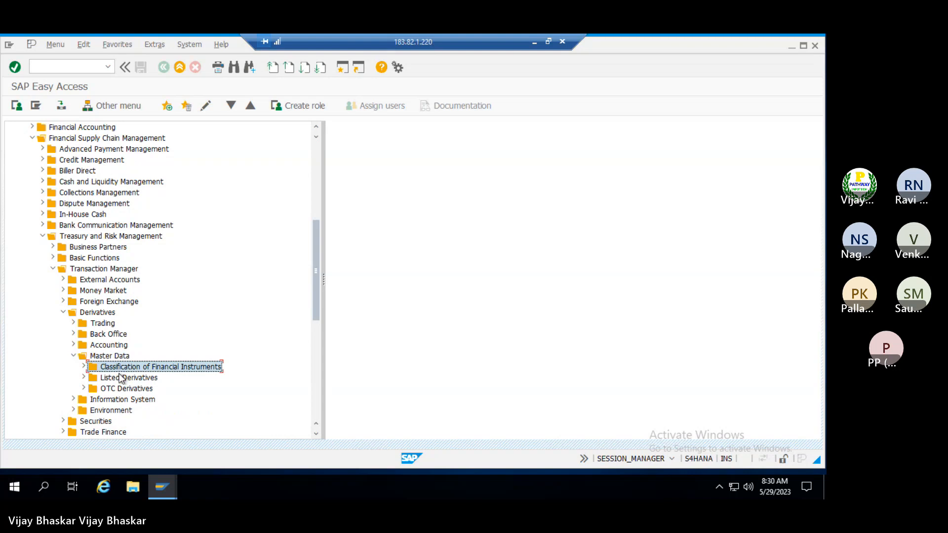
pyautogui.click(120, 378)
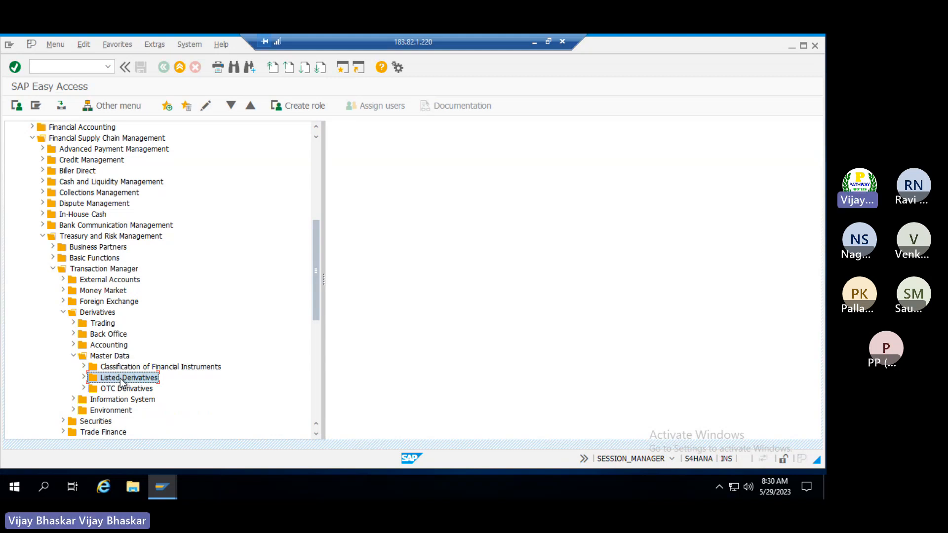
pyautogui.press('Up')
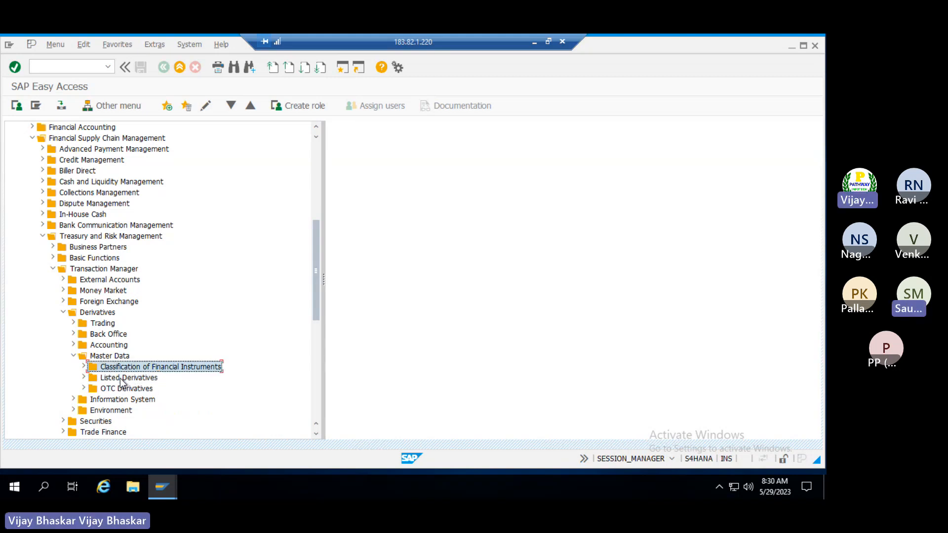
pyautogui.press('Right')
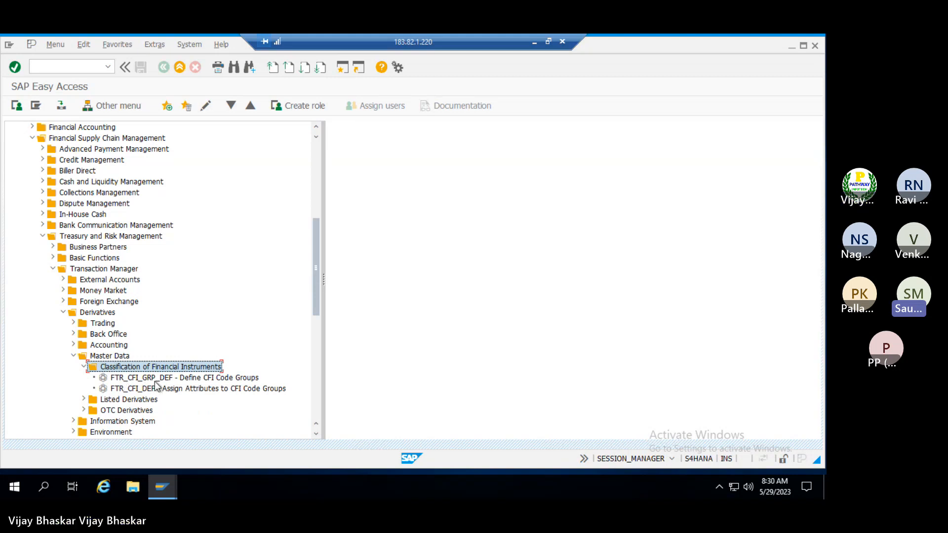
pyautogui.press('Left')
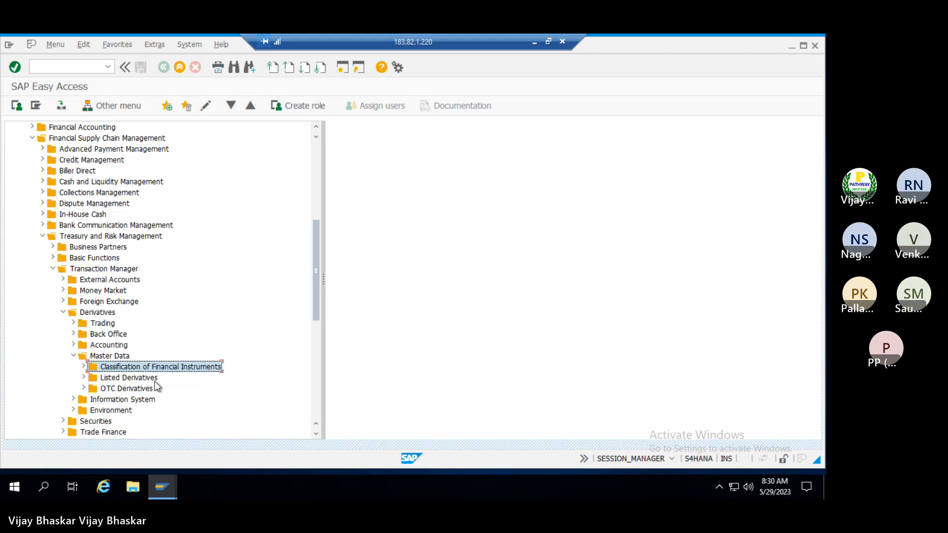
pyautogui.press('Down')
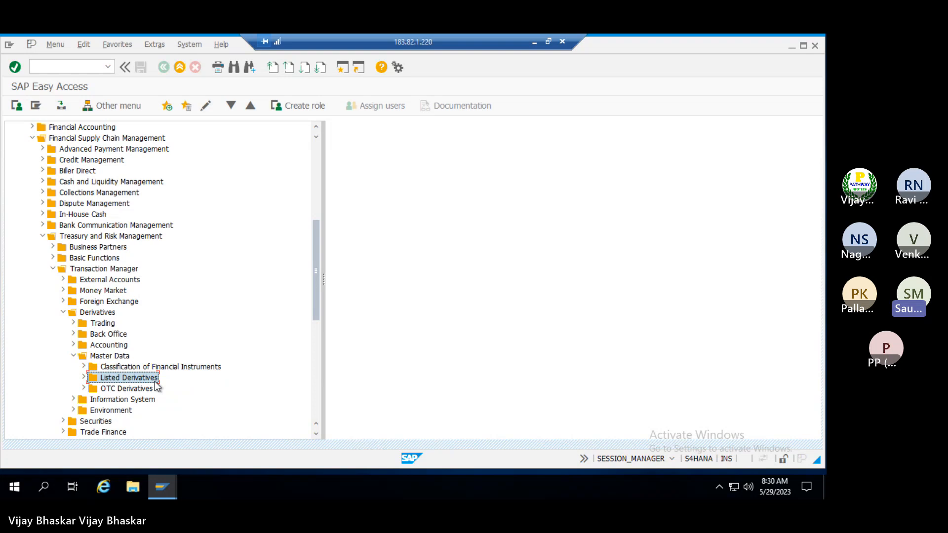
pyautogui.press('Up')
pyautogui.press('Up')
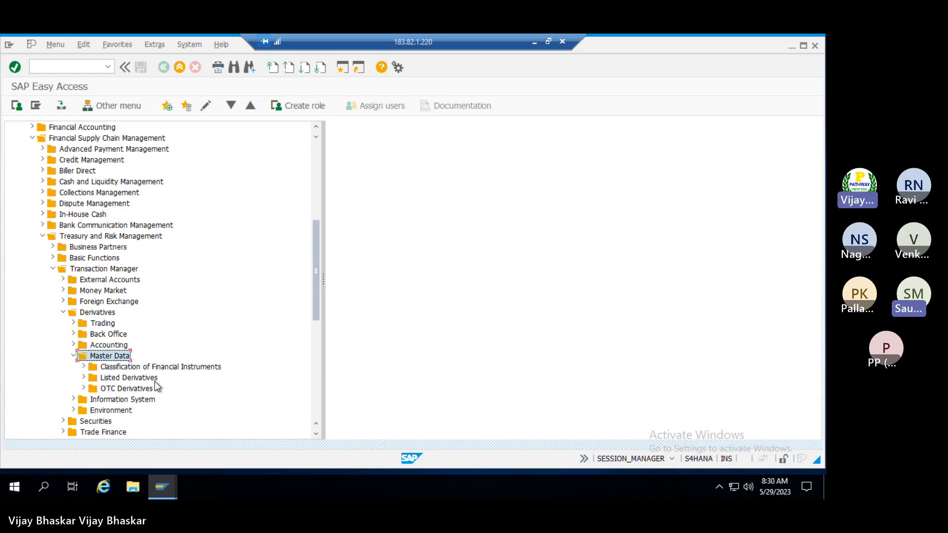
pyautogui.press('Left')
pyautogui.press('Up')
pyautogui.press('Up')
pyautogui.press('Up')
pyautogui.press('Up')
pyautogui.press('Left')
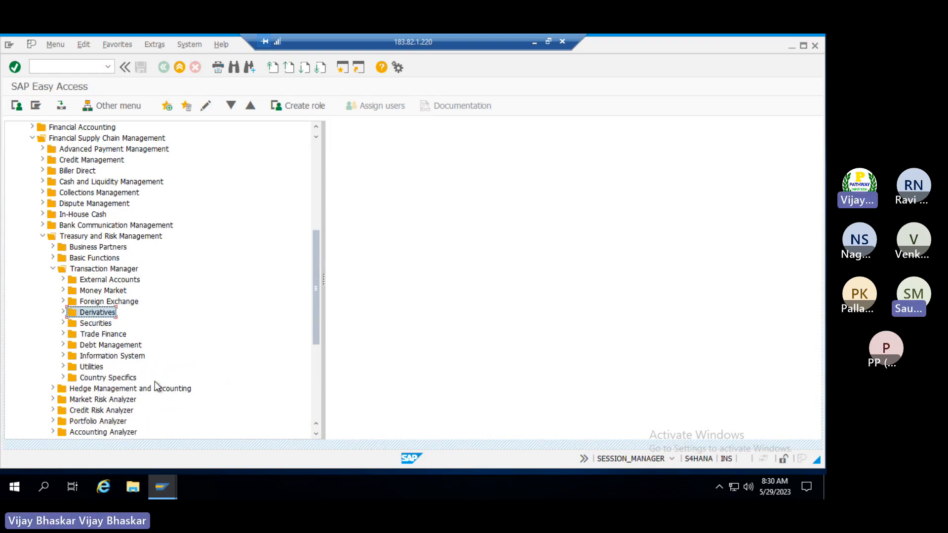
pyautogui.press('Down')
# Expand Securities > Master Data > Securities Account to reach TRS_SEC_ACC - Edit
pyautogui.press('Right')
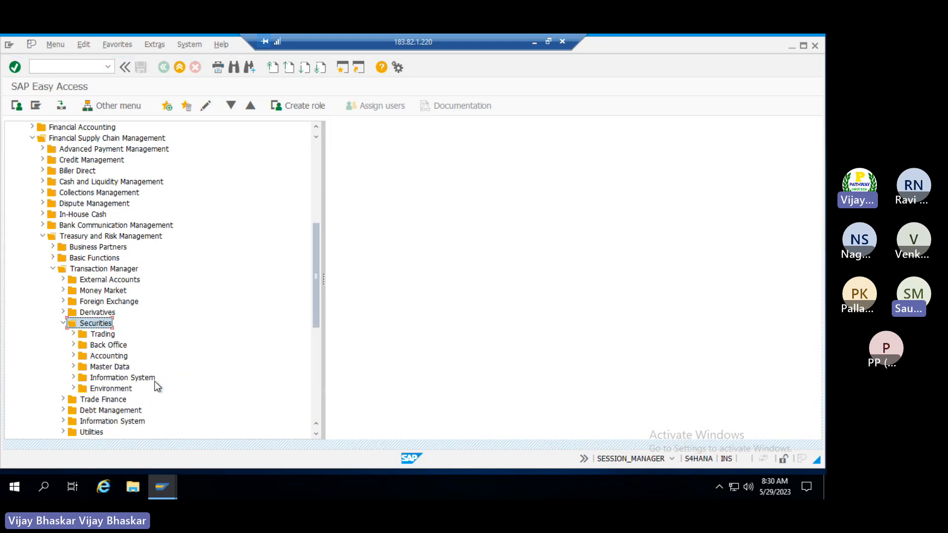
pyautogui.press('Down')
pyautogui.press('Down')
pyautogui.press('Down')
pyautogui.press('Down')
pyautogui.press('Right')
pyautogui.press('Down')
pyautogui.press('Down')
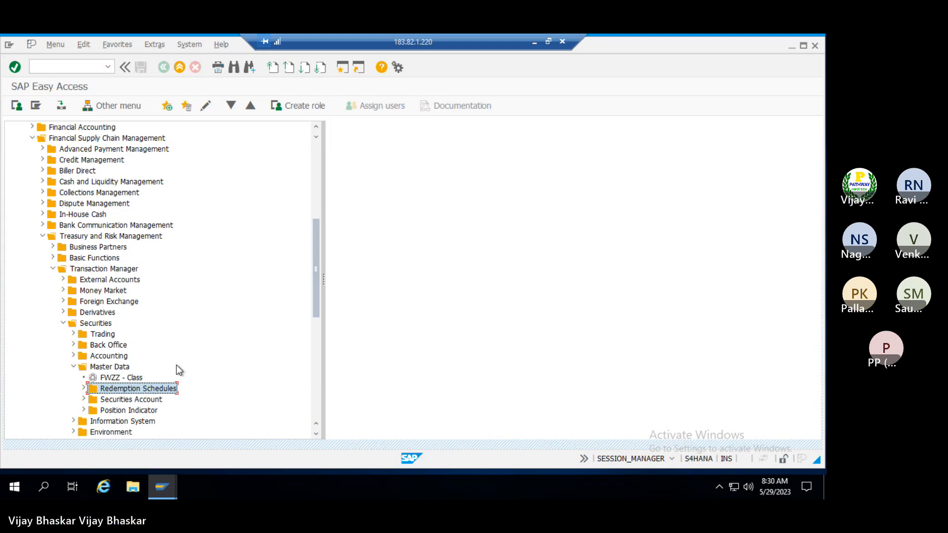
pyautogui.press('Right')
pyautogui.press('Left')
pyautogui.press('Down')
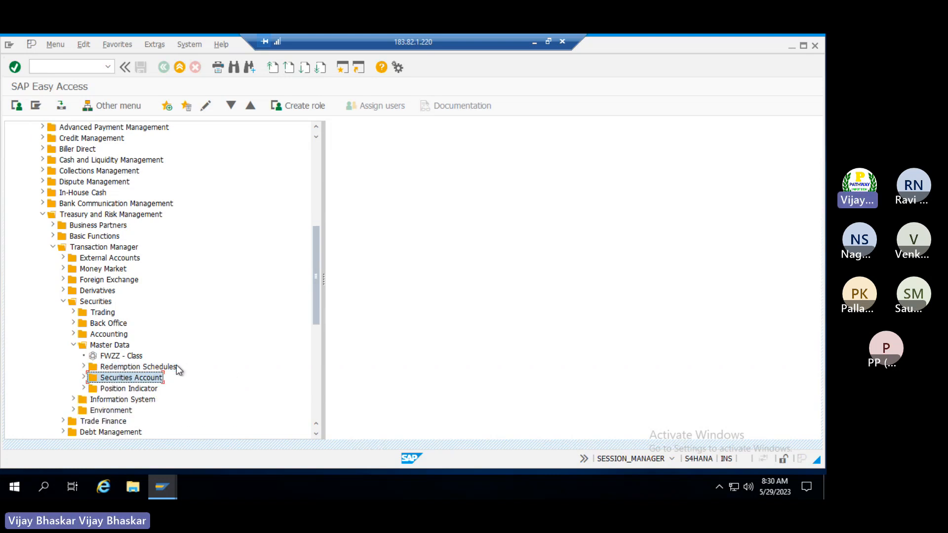
pyautogui.press('Right')
pyautogui.press('Down')
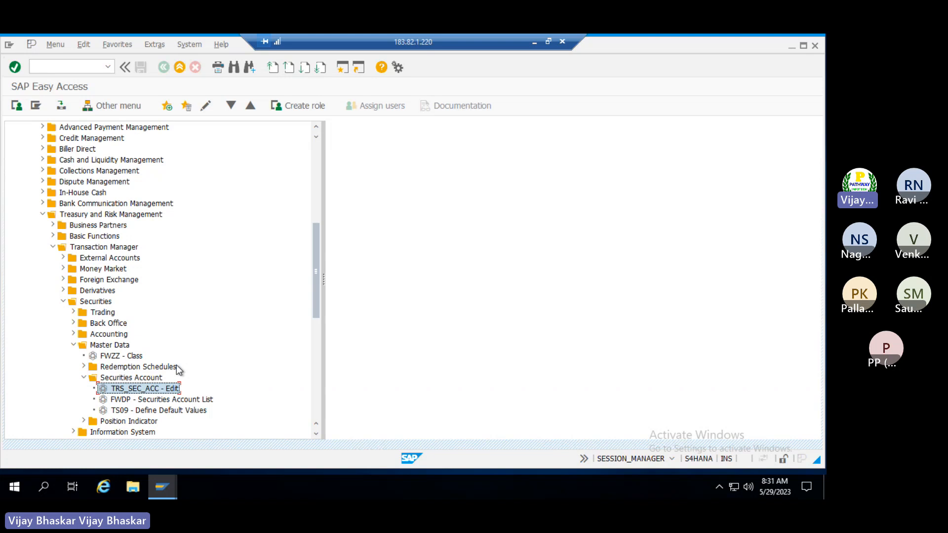
# Start TRS_SEC_ACC - Edit and enter company code TRM with securities account UPSTOCK
pyautogui.doubleClick(150, 392)
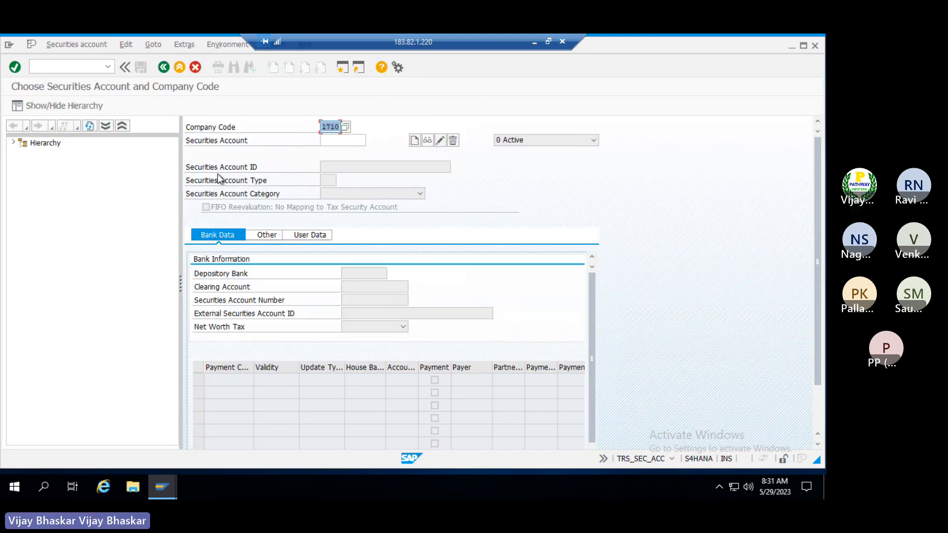
pyautogui.write('TRN')
pyautogui.write('M')
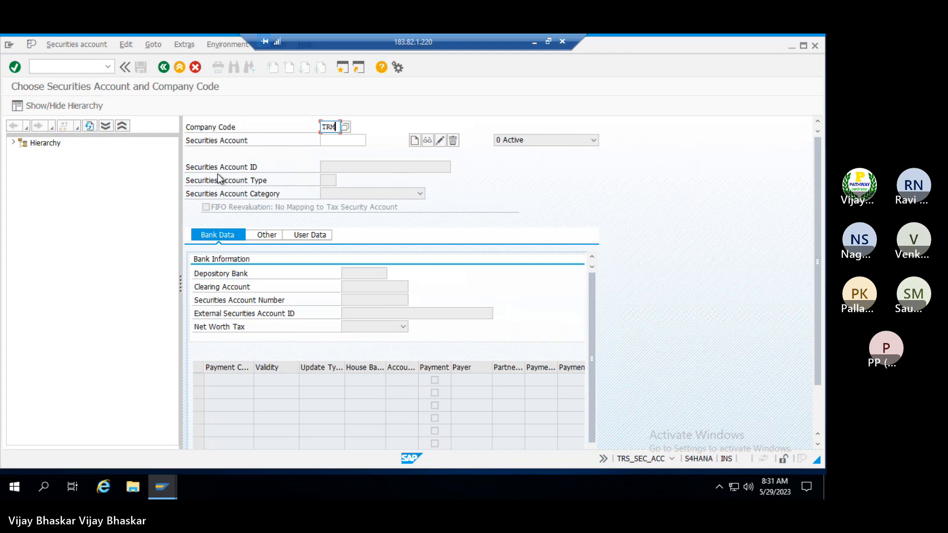
pyautogui.press('Tab')
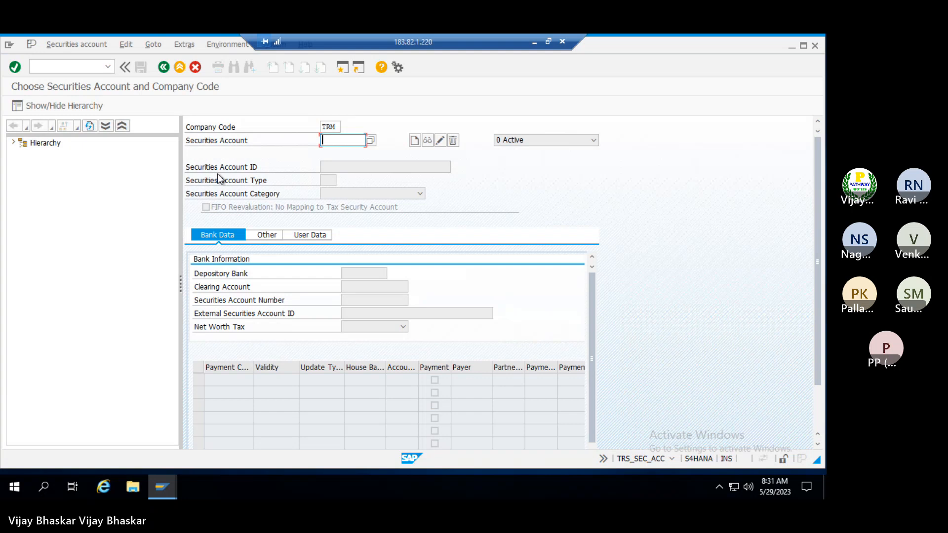
pyautogui.write('SBI')
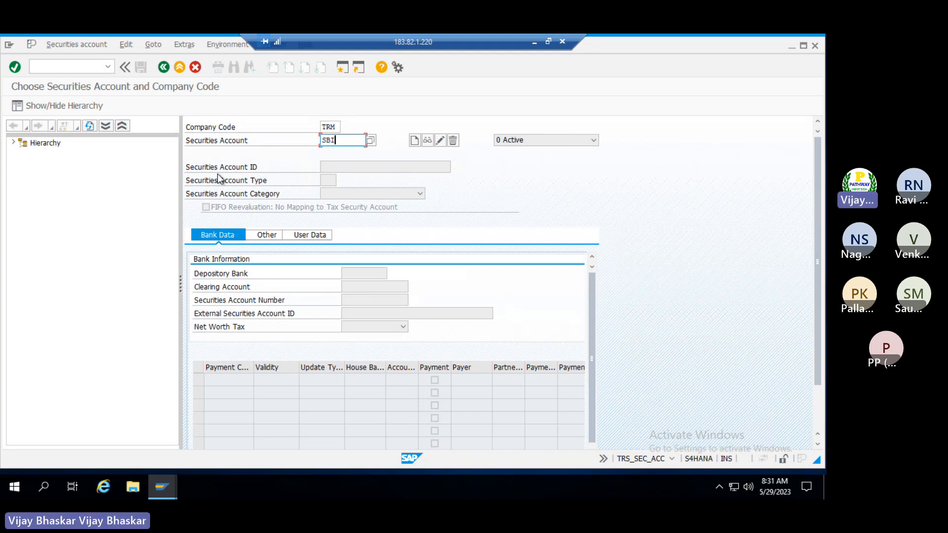
pyautogui.press('BackSpace')
pyautogui.press('BackSpace')
pyautogui.press('BackSpace')
pyautogui.write('UPSTOCK')
# Create UPSTOCK in TRM, entering the securities account ID and account type AKT (Asset Securities Account)
pyautogui.click(416, 142)
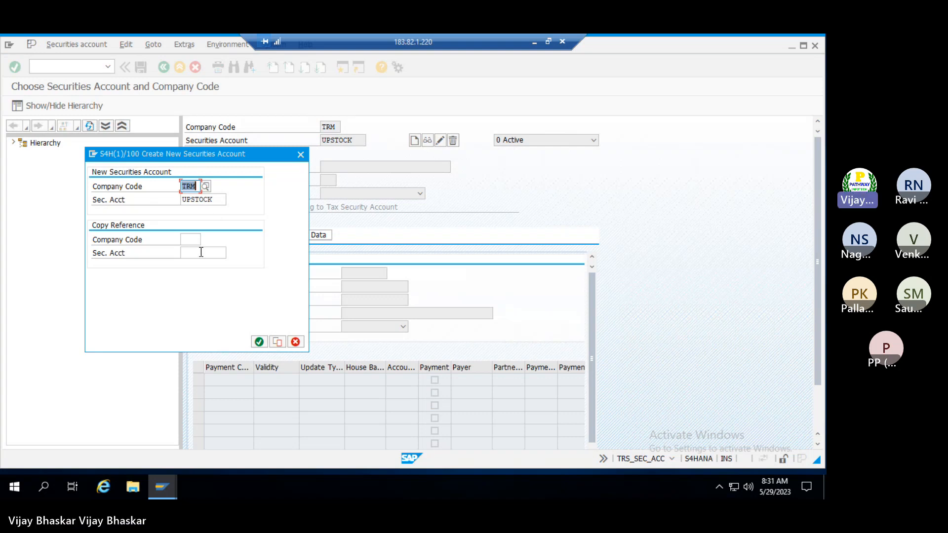
pyautogui.click(259, 342)
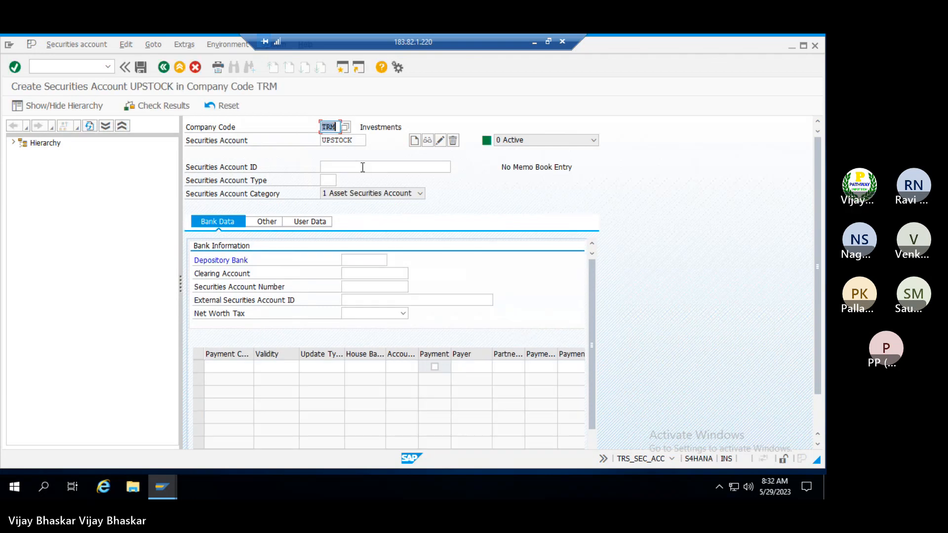
pyautogui.click(362, 167)
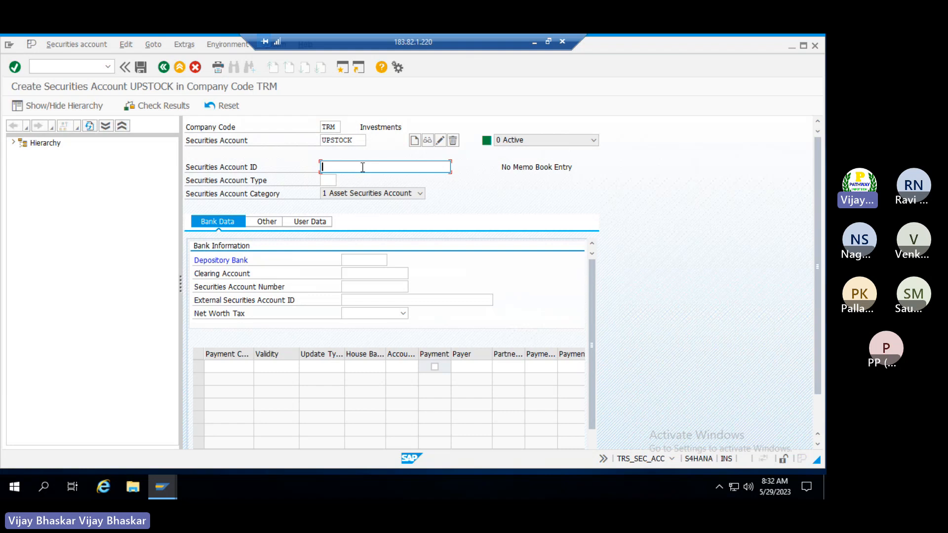
pyautogui.write('X12345')
pyautogui.click(332, 181)
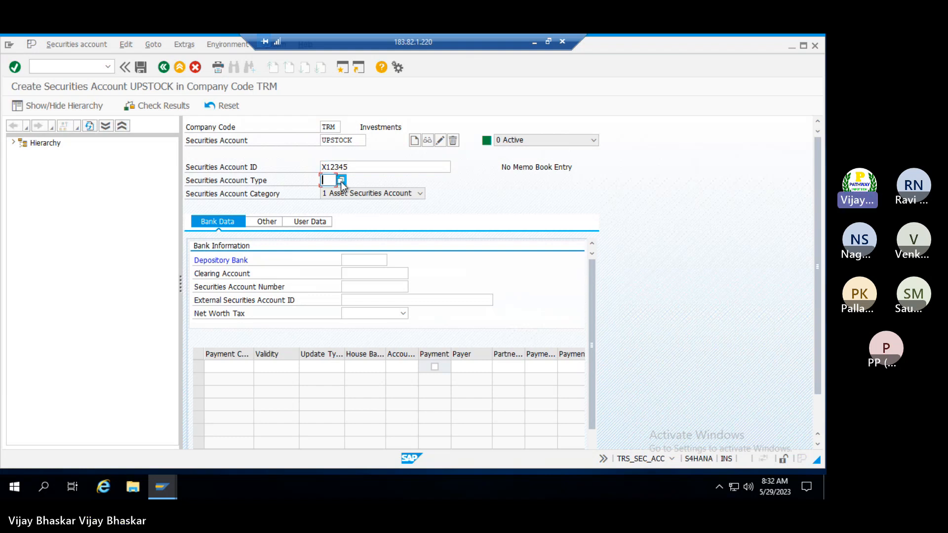
pyautogui.click(341, 181)
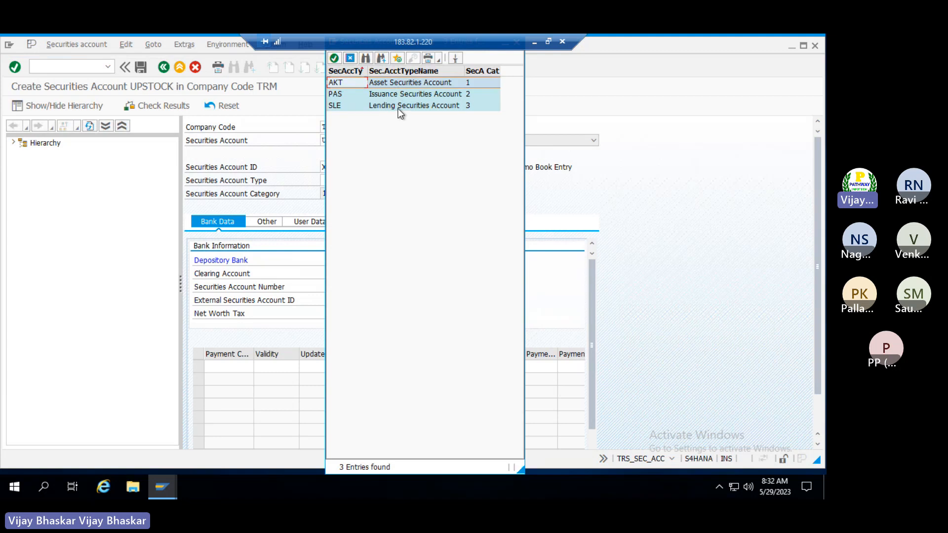
pyautogui.doubleClick(340, 83)
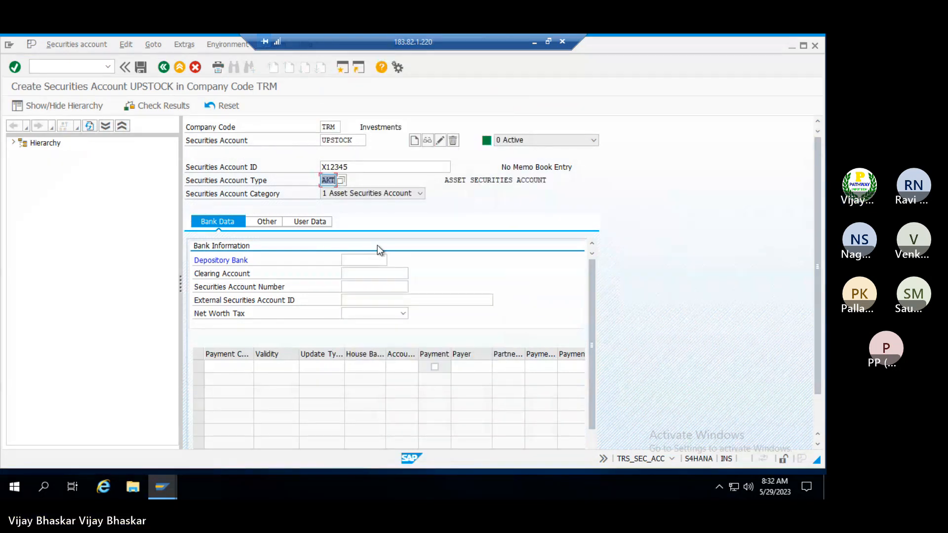
pyautogui.click(358, 260)
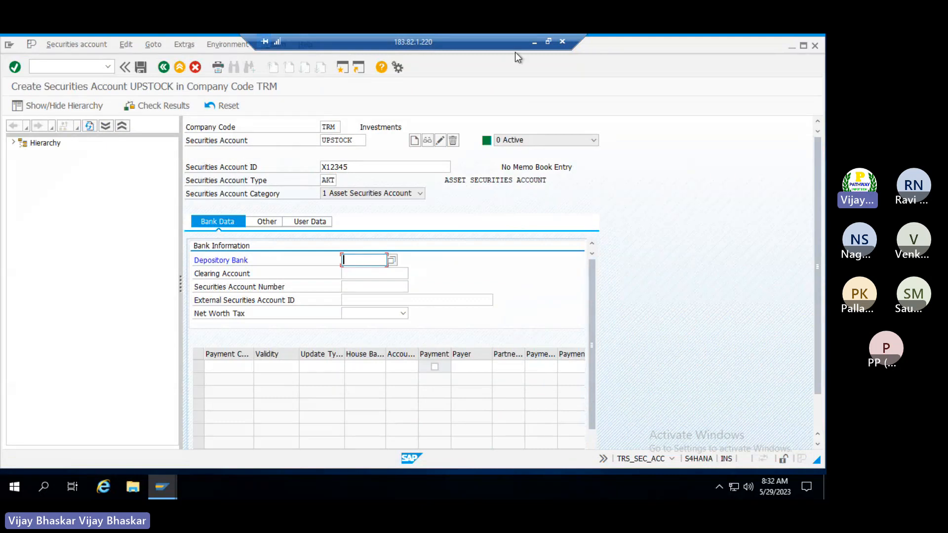
pyautogui.click(534, 42)
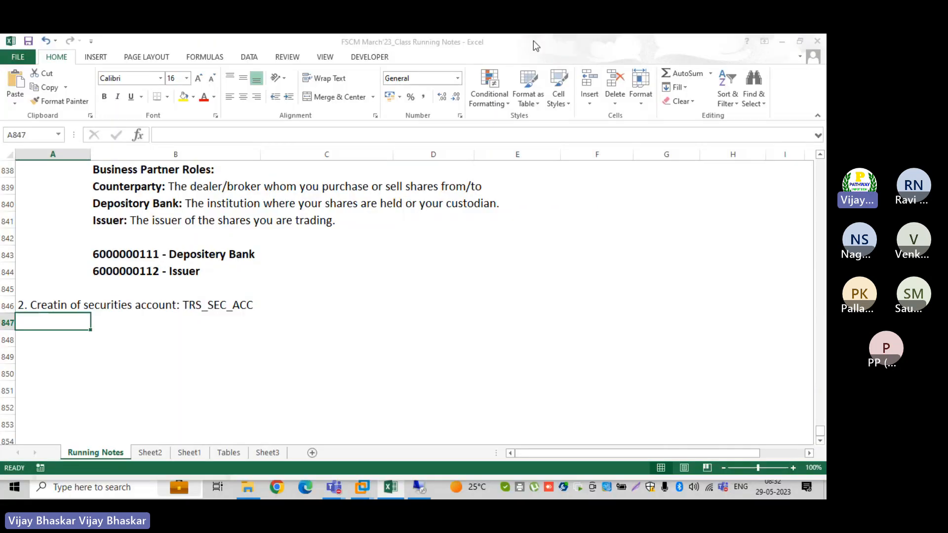
pyautogui.click(127, 253)
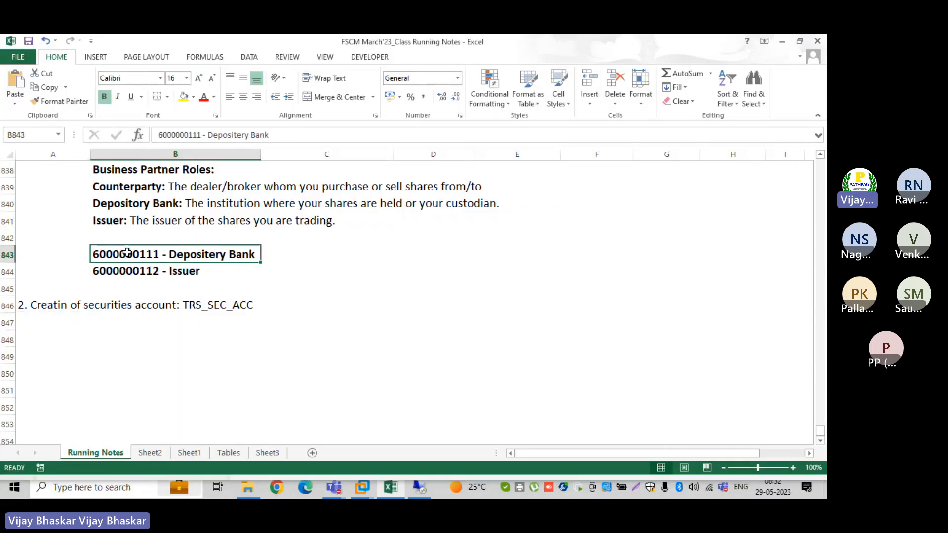
pyautogui.click(201, 134)
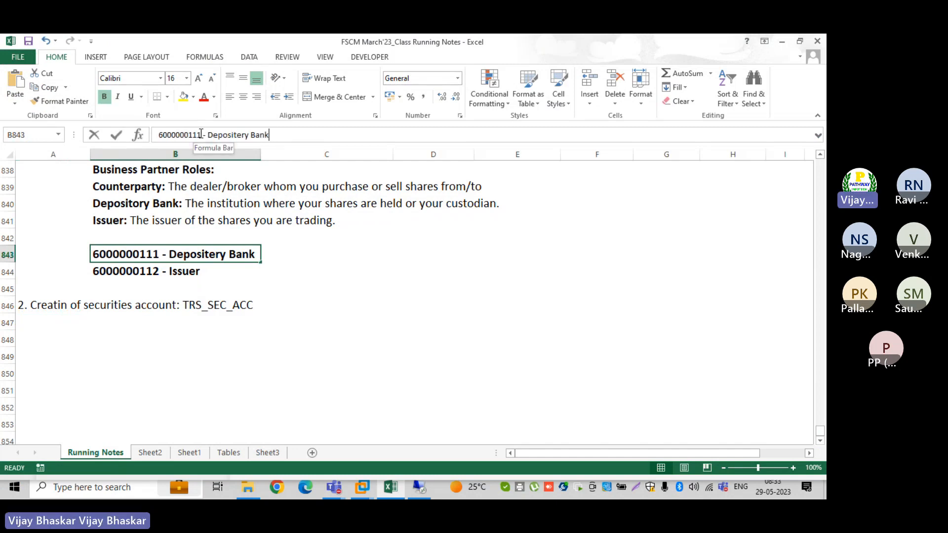
pyautogui.moveTo(201, 133); pyautogui.dragTo(158, 135)
pyautogui.hotkey('ctrl', 'c')
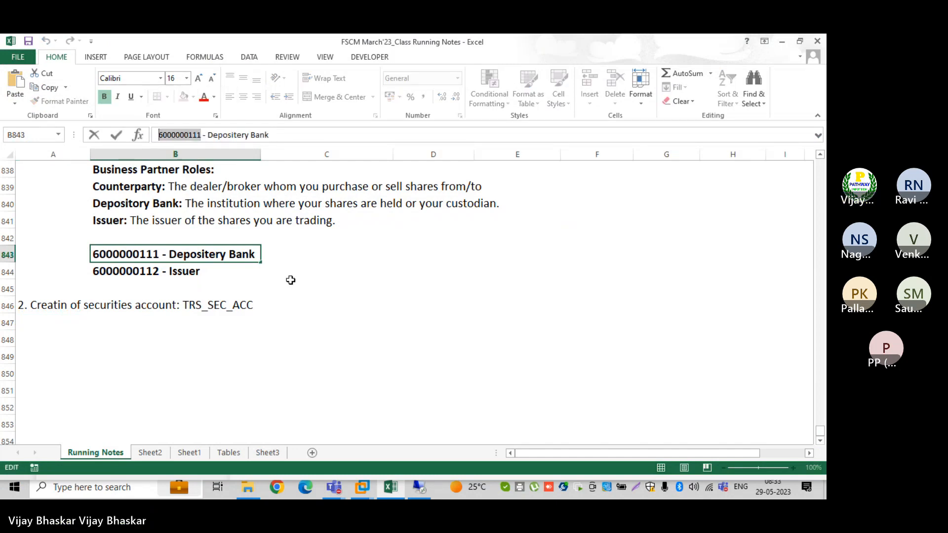
pyautogui.click(420, 484)
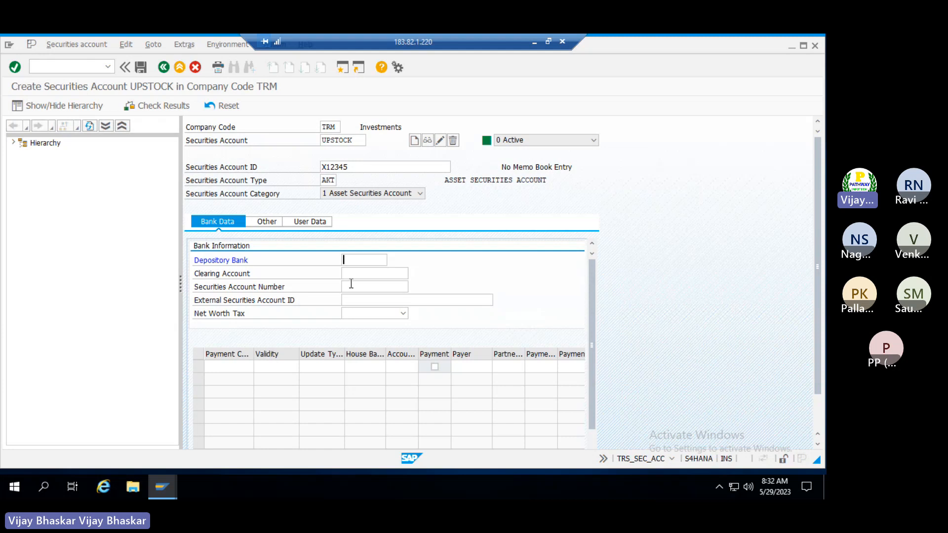
pyautogui.hotkey('ctrl', 'v')
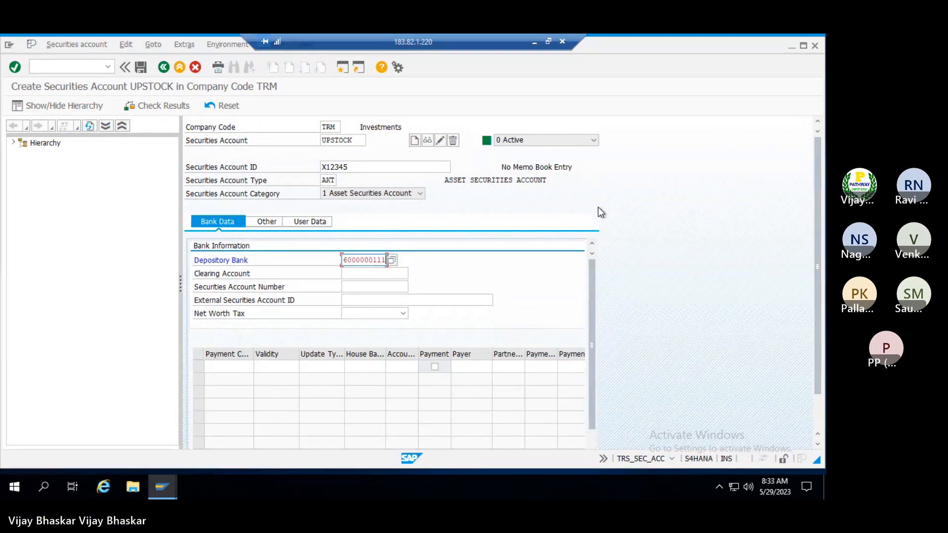
# Confirm the depository bank and add a payment row with currency INR and house bank SBI
pyautogui.press('Return')
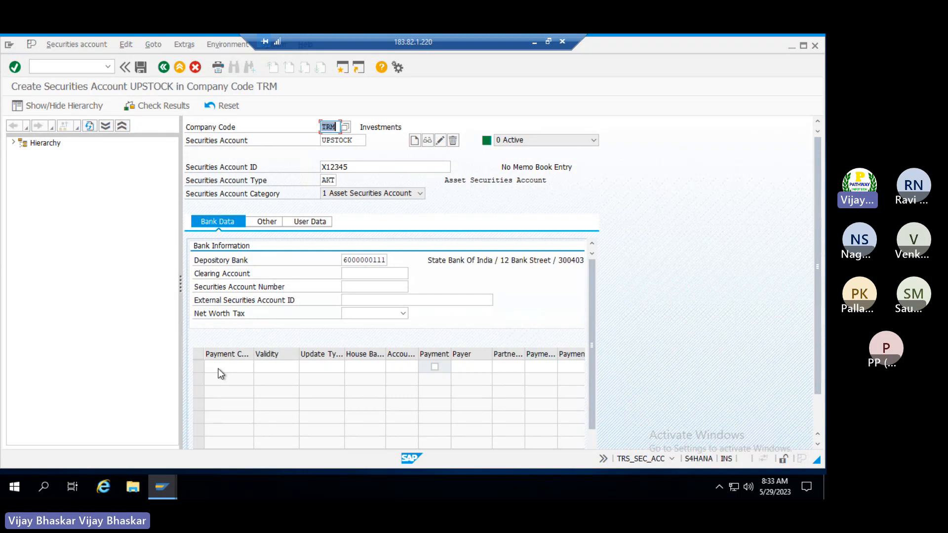
pyautogui.click(237, 366)
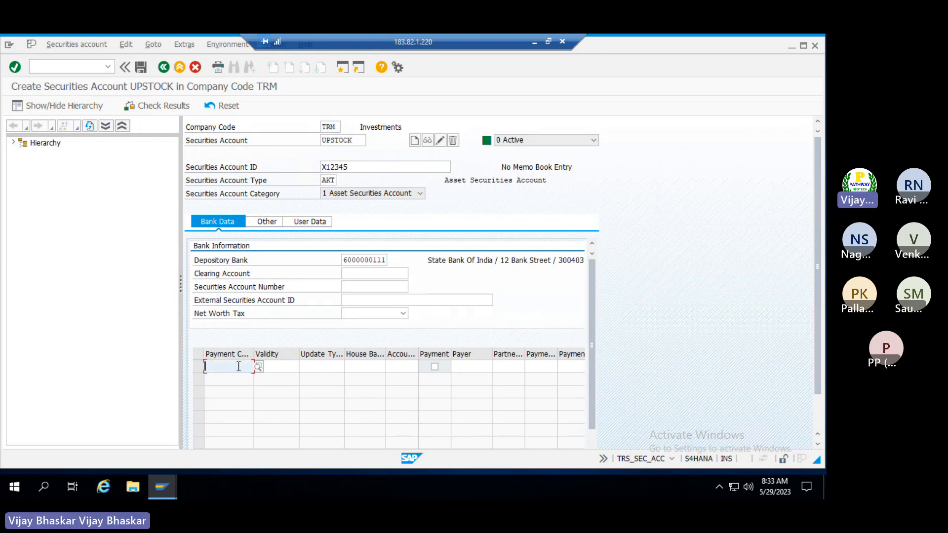
pyautogui.write('INR')
pyautogui.press('Tab')
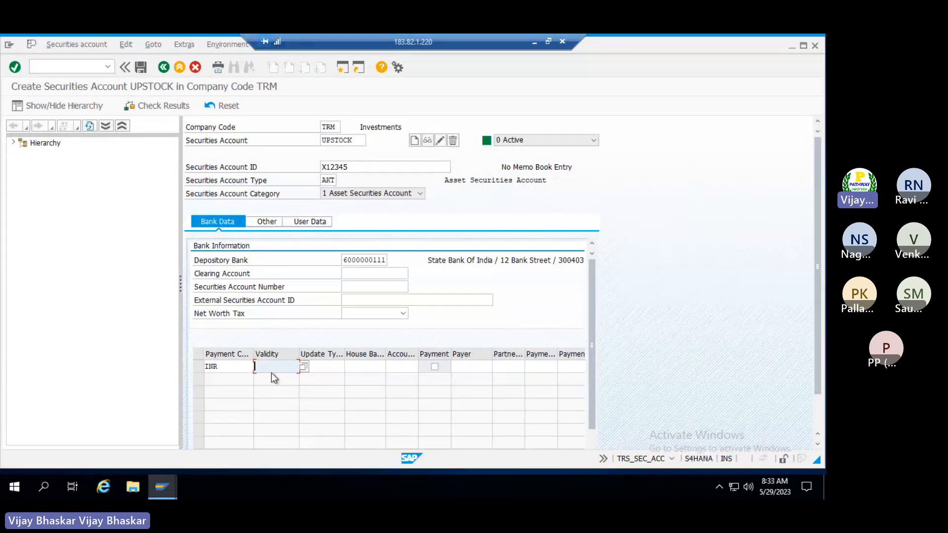
pyautogui.click(393, 368)
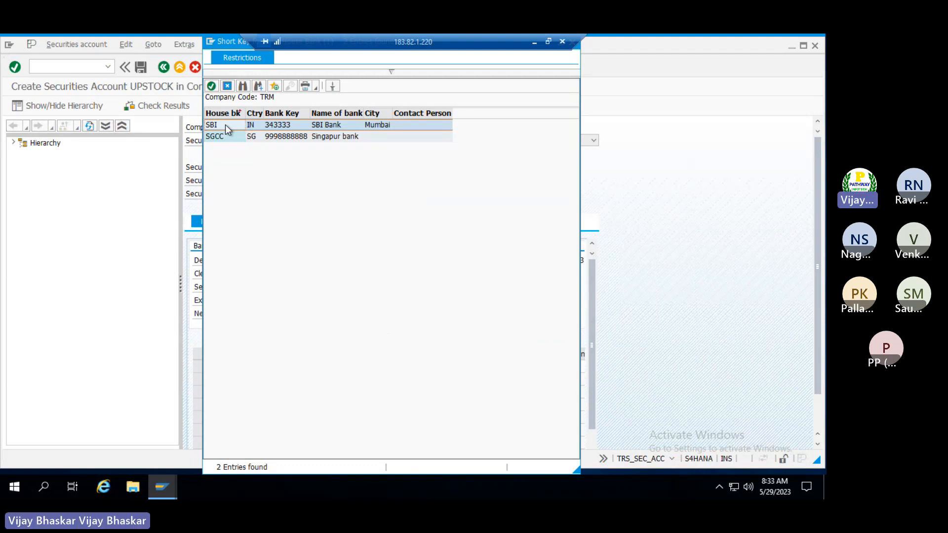
pyautogui.doubleClick(225, 125)
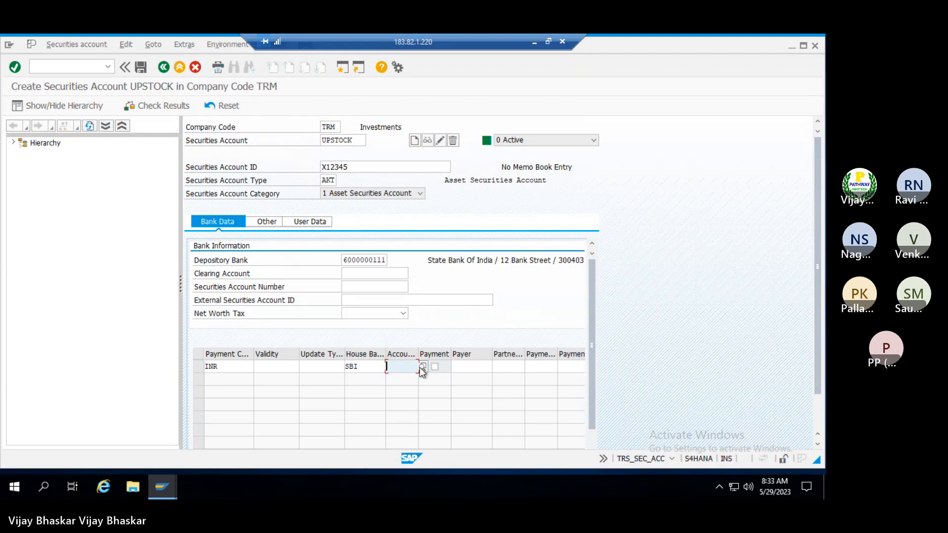
# Assign account SBICD to the INR payment row and save securities account UPSTOCK
pyautogui.click(422, 368)
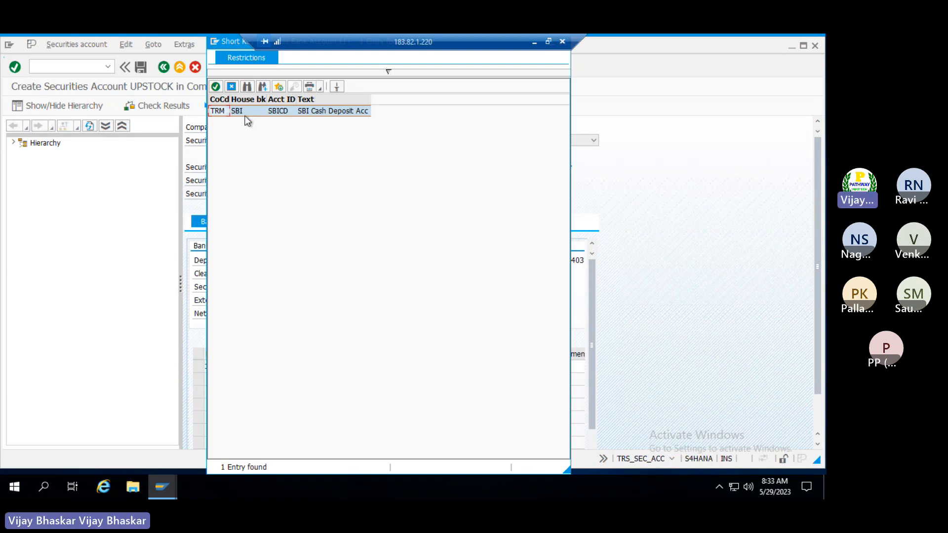
pyautogui.doubleClick(247, 121)
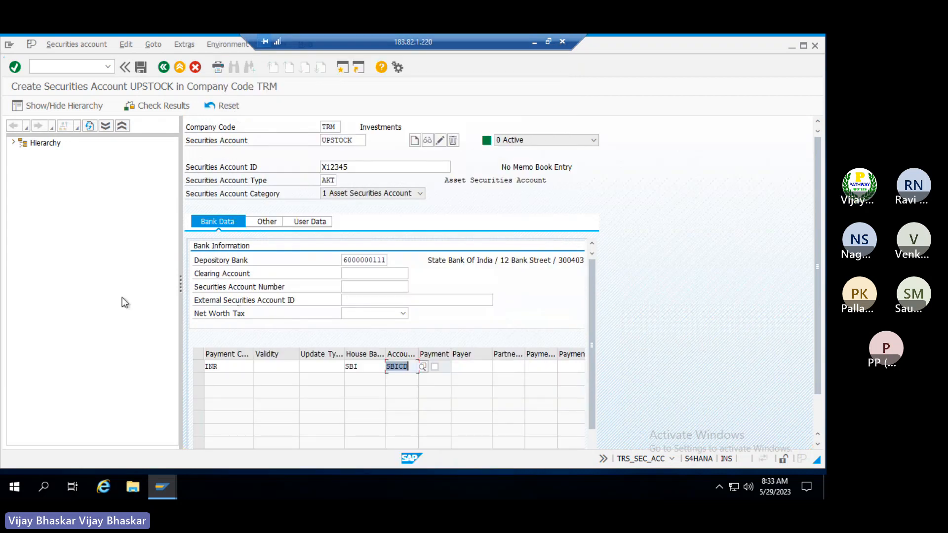
pyautogui.press('Return')
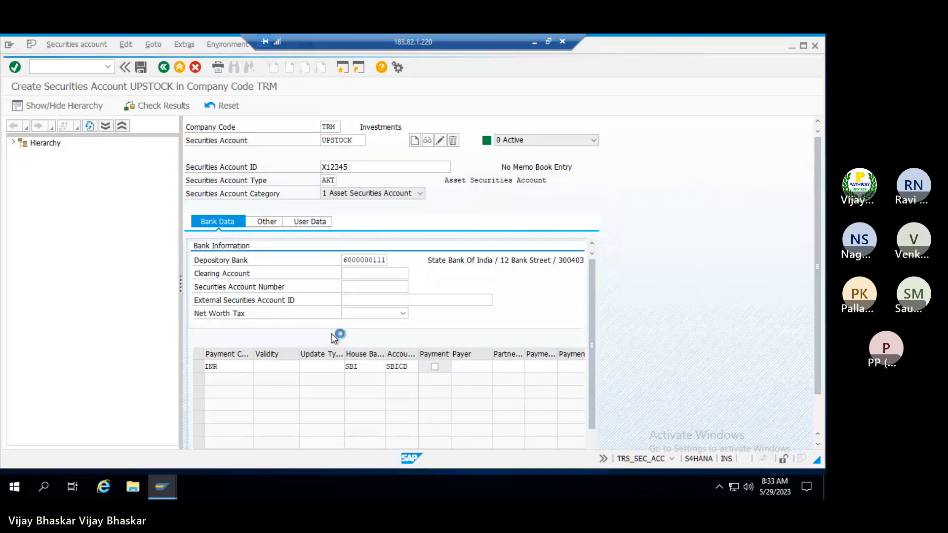
pyautogui.click(141, 67)
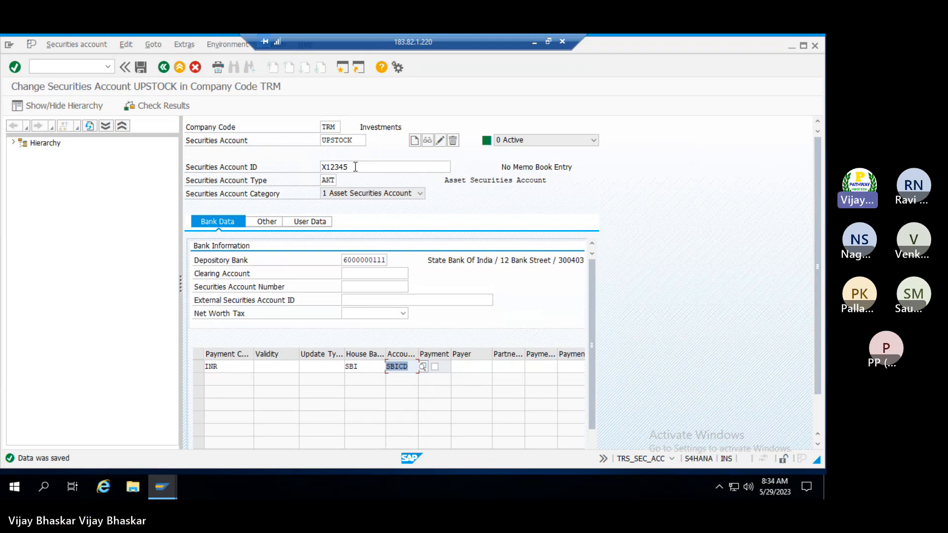
# Add '3. Creation of security class: FWZZ' to cell A847 of Running Notes, then return to SAP
pyautogui.click(534, 43)
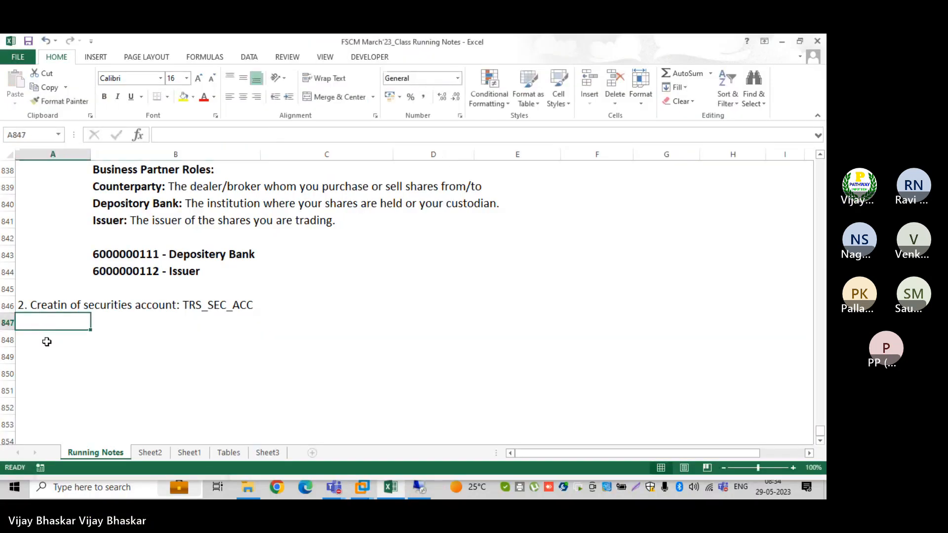
pyautogui.write('3. Crea')
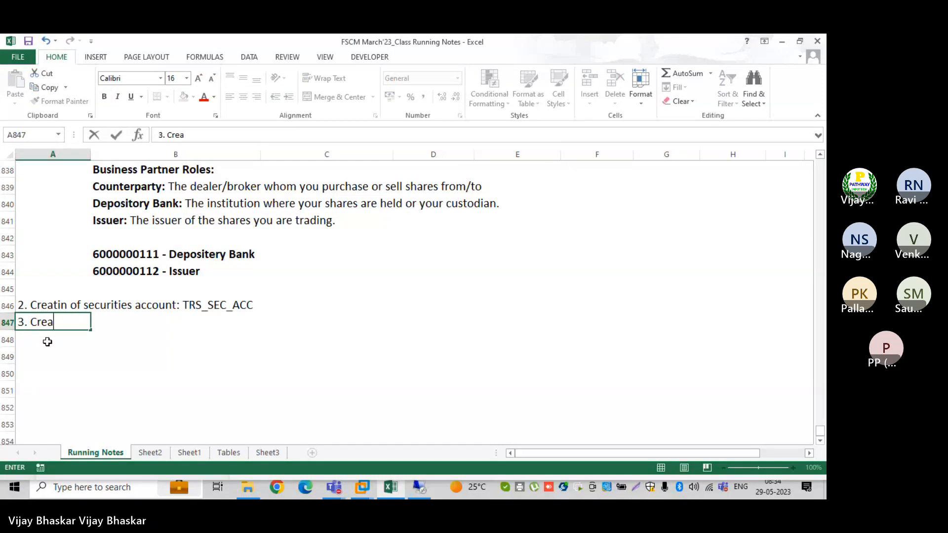
pyautogui.write('tion of')
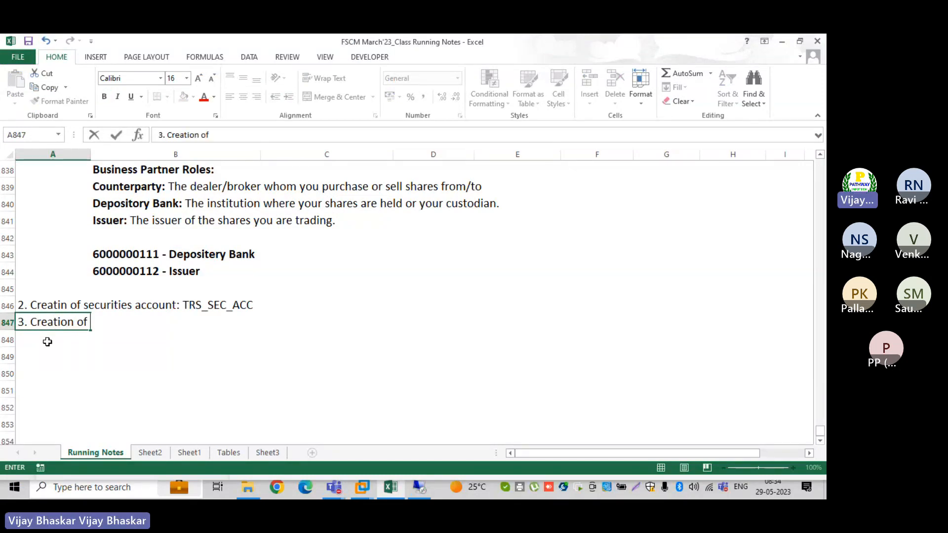
pyautogui.write(' security class')
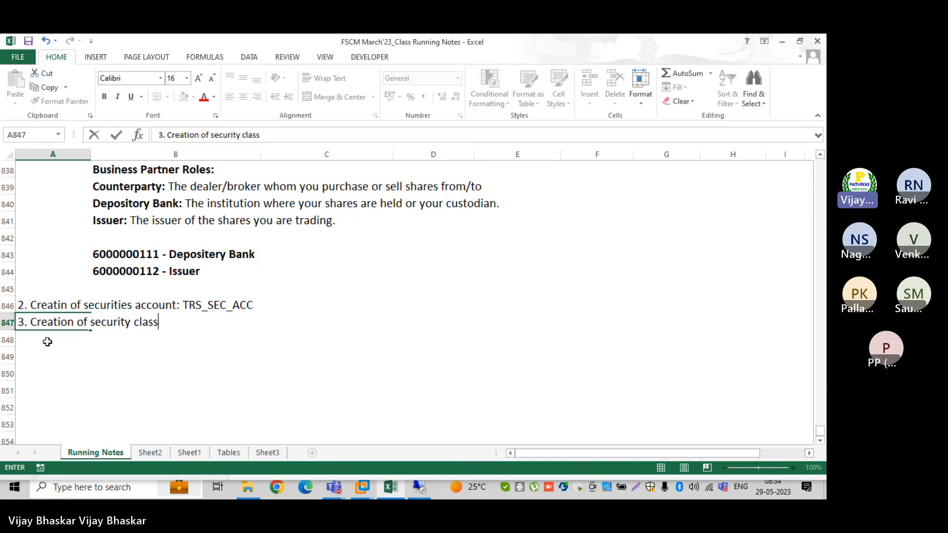
pyautogui.write(': FWZZ')
pyautogui.press('Return')
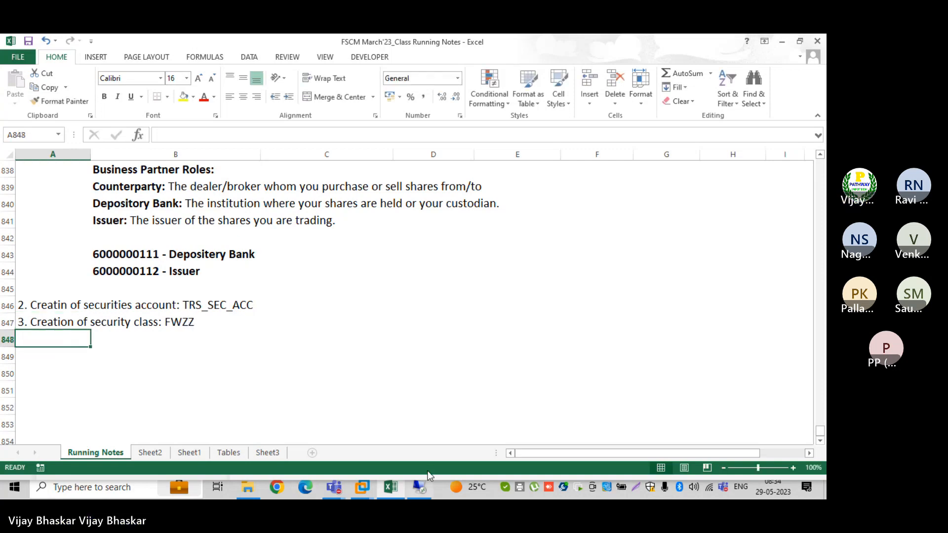
pyautogui.click(423, 488)
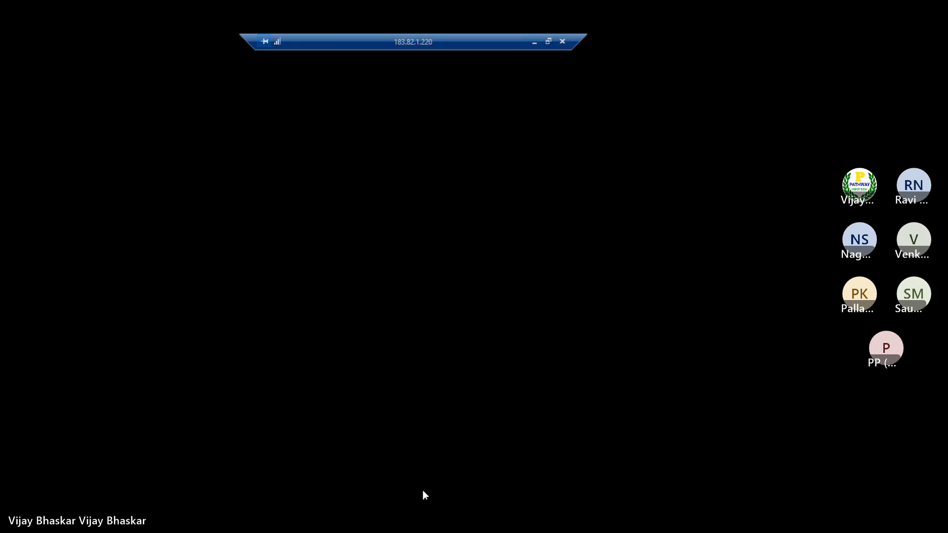
# Launch transaction FWZZ and begin creating a new security class
pyautogui.write('wzz')
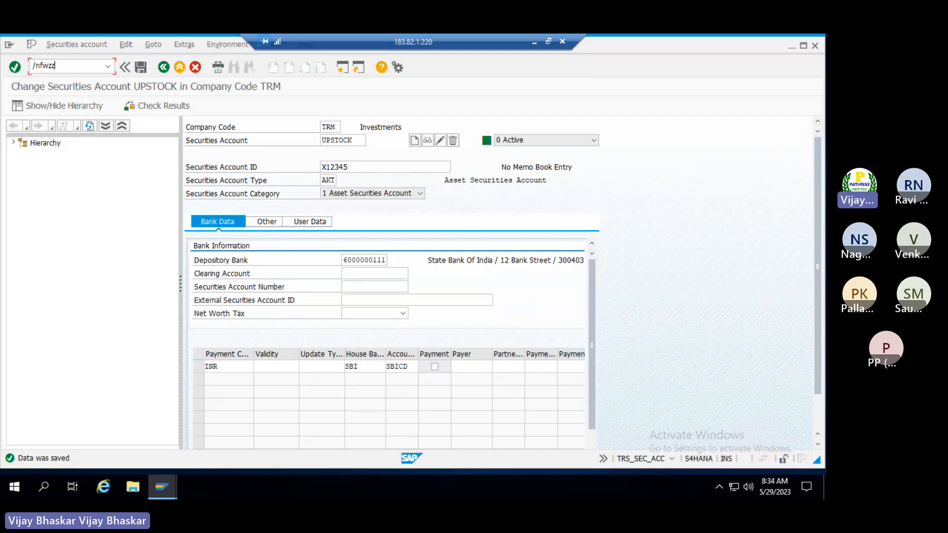
pyautogui.press('Return')
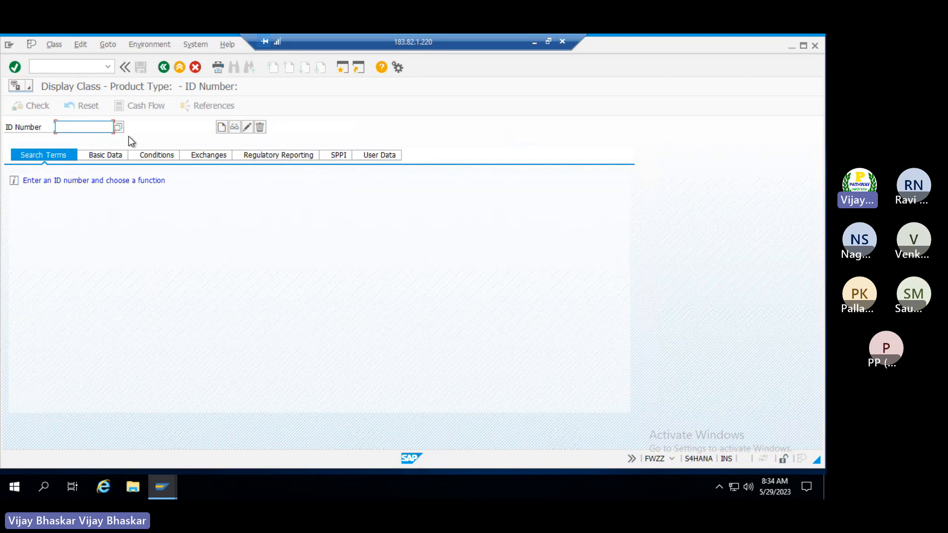
pyautogui.click(223, 128)
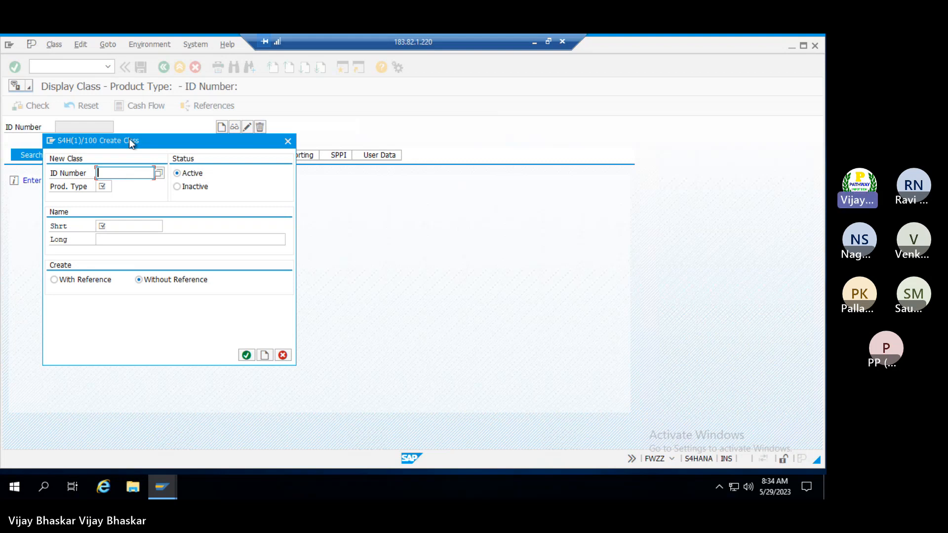
# Move the Create Class dialog aside and minimize the remote session to reach the local desktop
pyautogui.moveTo(130, 142); pyautogui.dragTo(173, 157)
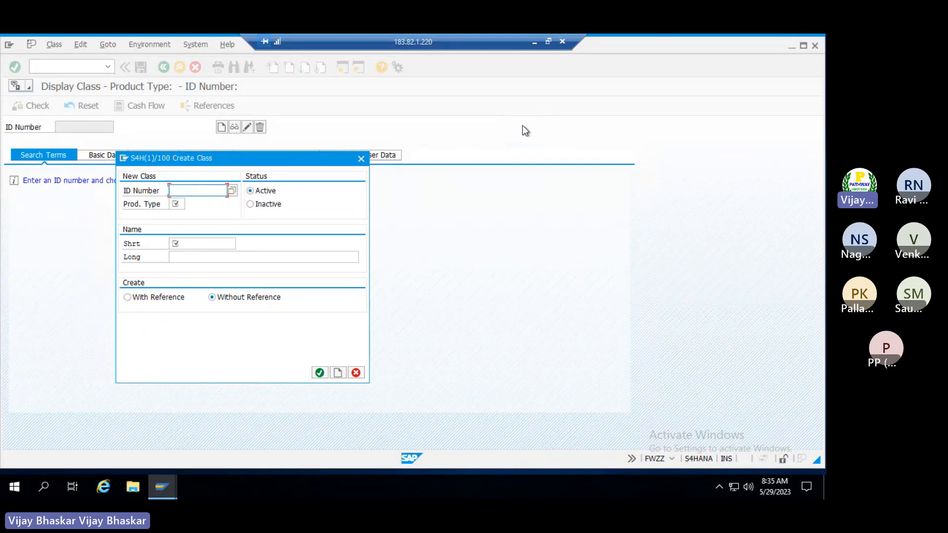
pyautogui.click(534, 44)
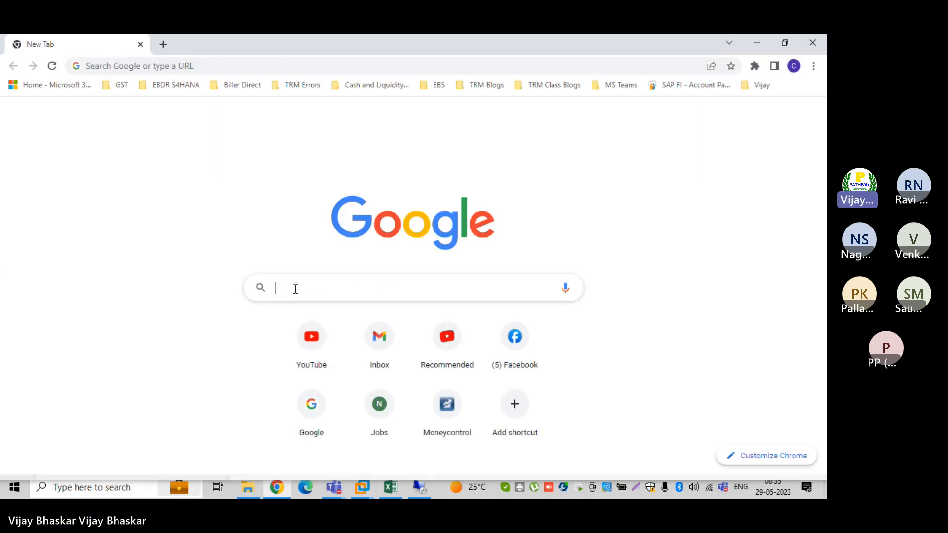
# Google 'tata power security identification number' to find Tata Power's security ID
pyautogui.click(296, 289)
pyautogui.write('tata powe')
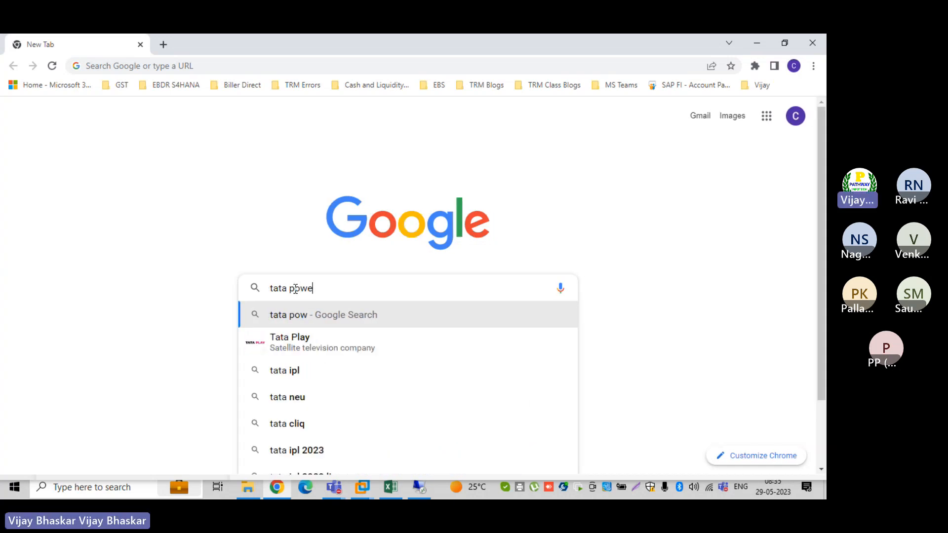
pyautogui.write('r se')
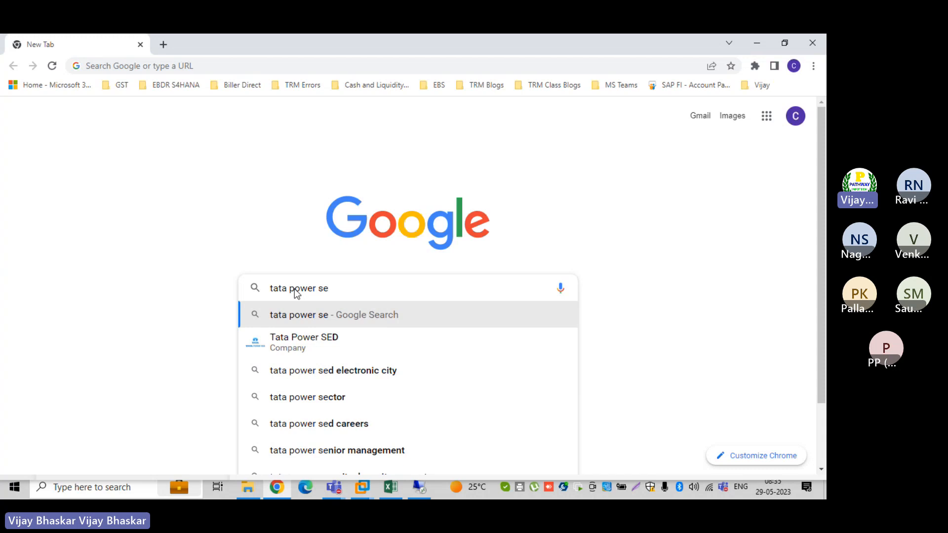
pyautogui.write('curit')
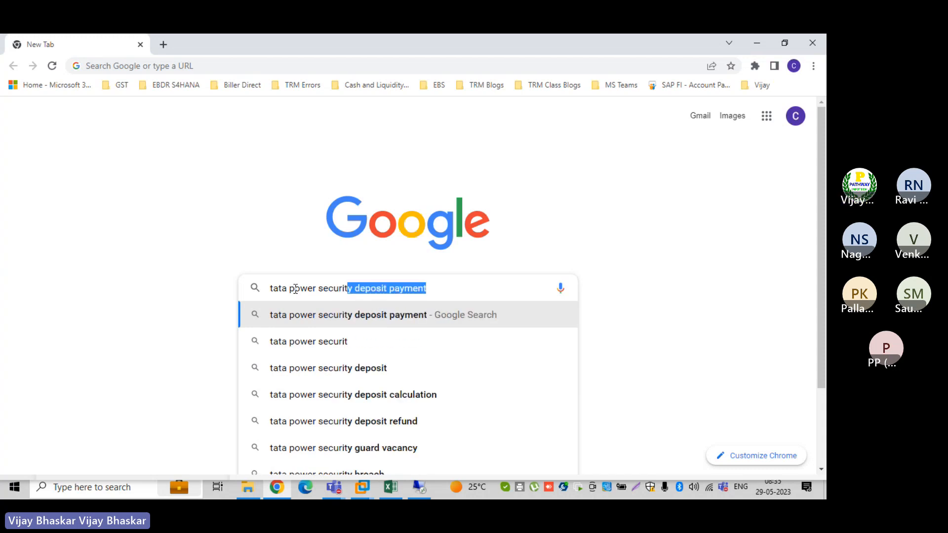
pyautogui.press('Right')
pyautogui.press('BackSpace')
pyautogui.press('BackSpace')
pyautogui.press('BackSpace')
pyautogui.press('BackSpace')
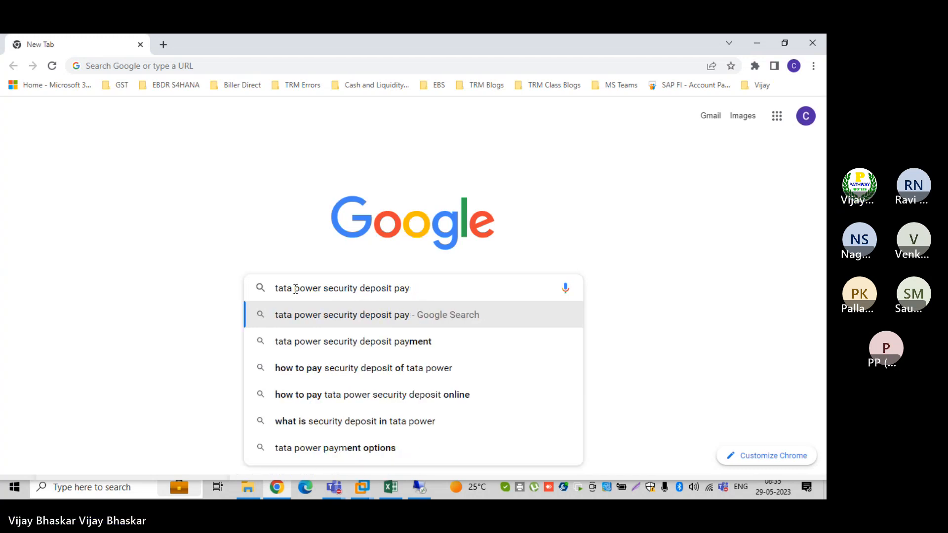
pyautogui.press('BackSpace')
pyautogui.press('BackSpace')
pyautogui.press('BackSpace')
pyautogui.press('BackSpace')
pyautogui.press('BackSpace')
pyautogui.press('BackSpace')
pyautogui.press('BackSpace')
pyautogui.press('BackSpace')
pyautogui.press('BackSpace')
pyautogui.press('BackSpace')
pyautogui.press('BackSpace')
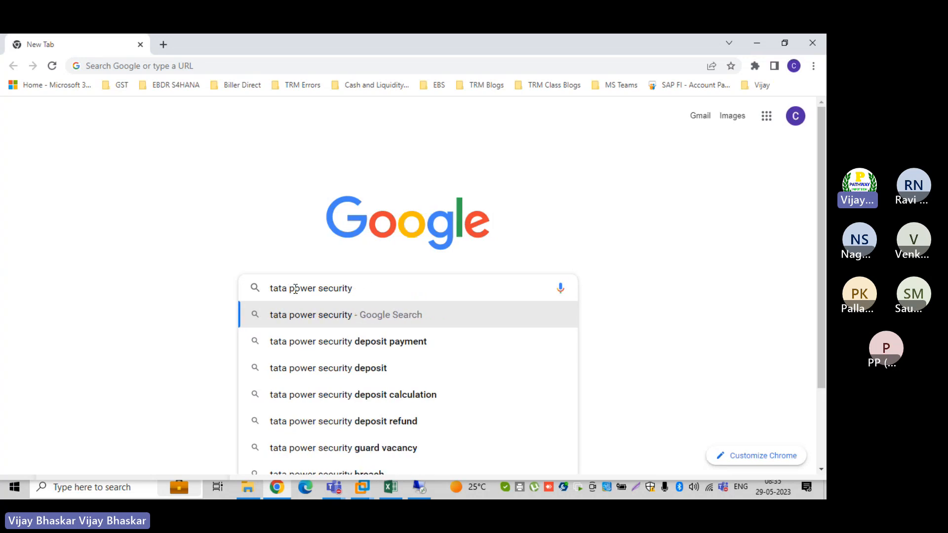
pyautogui.write('iden')
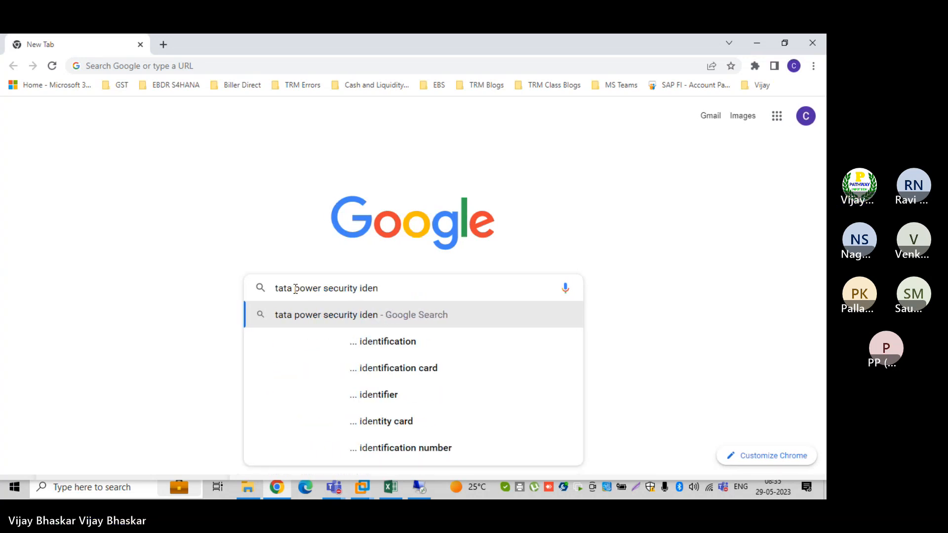
pyautogui.press('Down')
pyautogui.press('Return')
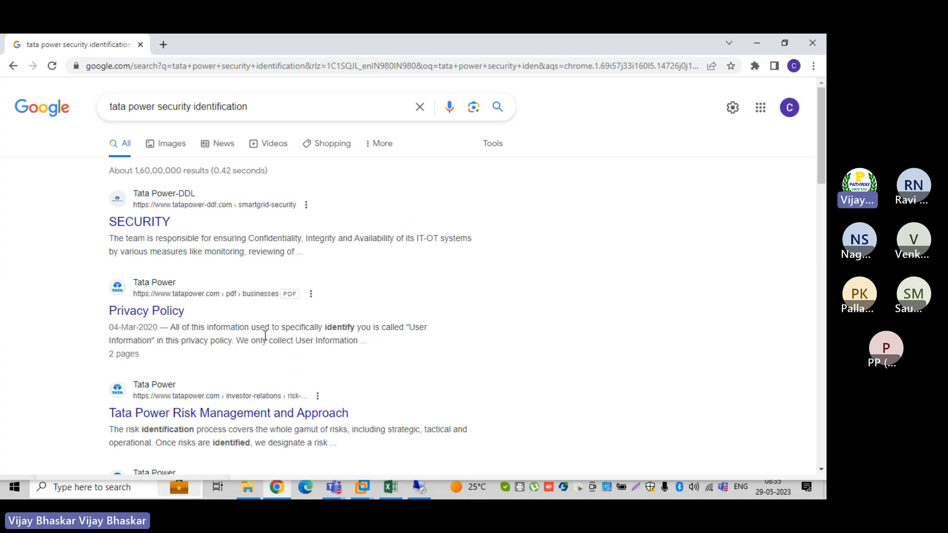
pyautogui.click(258, 107)
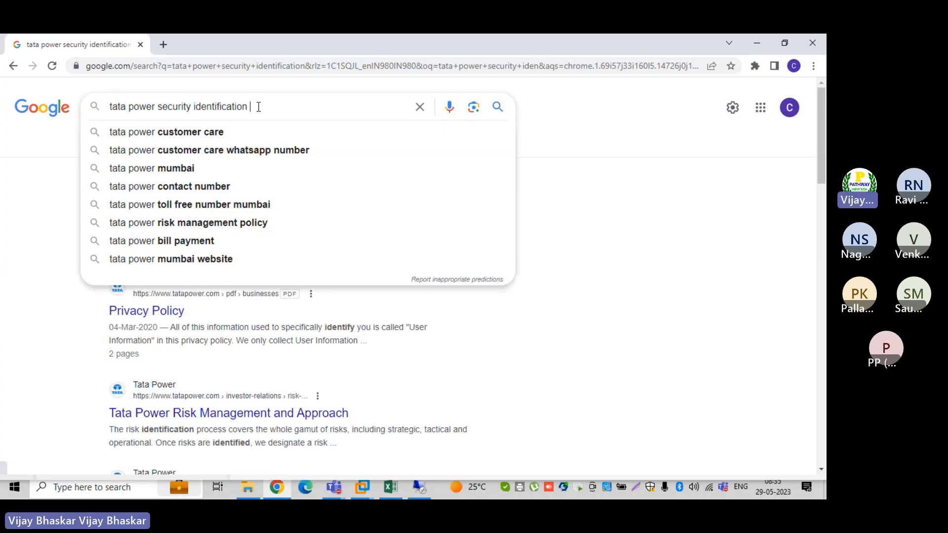
pyautogui.write('number')
pyautogui.press('Return')
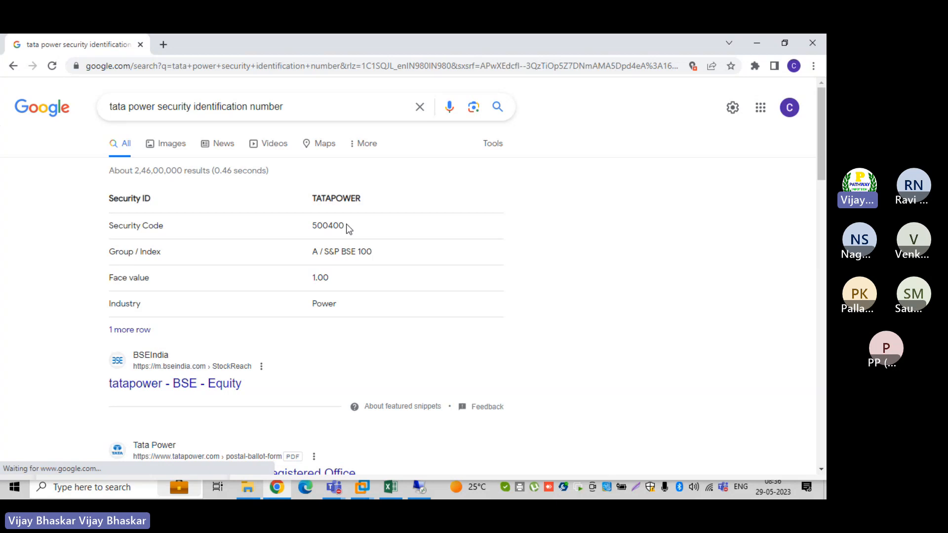
# Copy the security ID TATAPOWER from the results and return to the SAP session
pyautogui.doubleClick(347, 226)
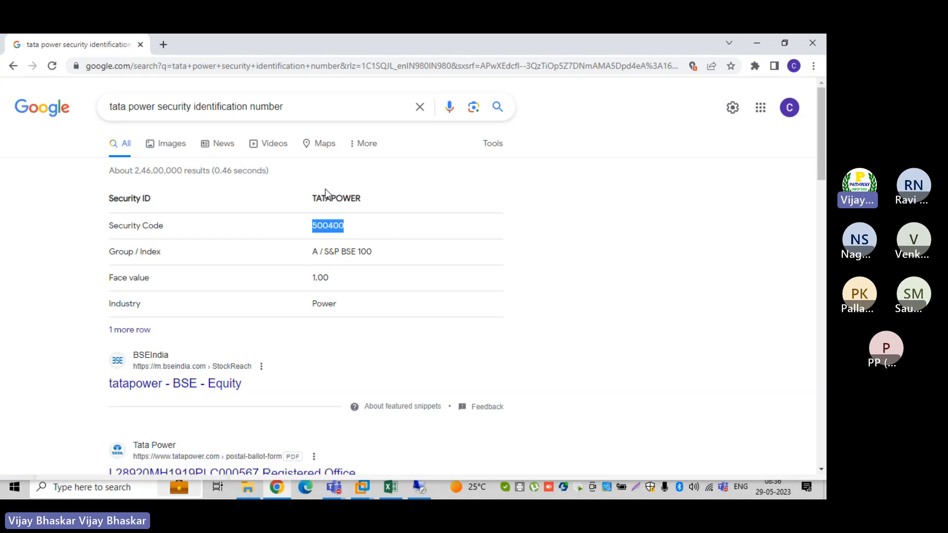
pyautogui.click(325, 193)
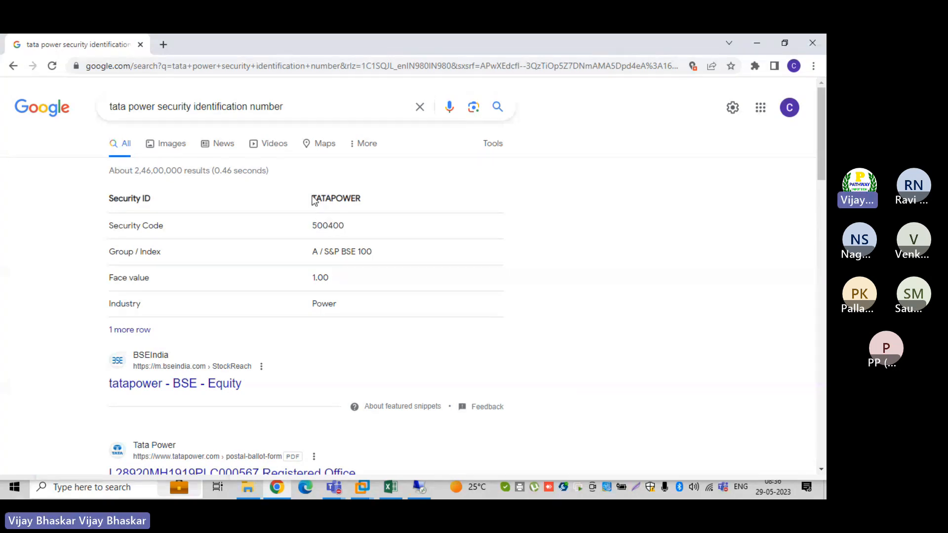
pyautogui.moveTo(313, 198); pyautogui.dragTo(368, 202)
pyautogui.rightClick(368, 202)
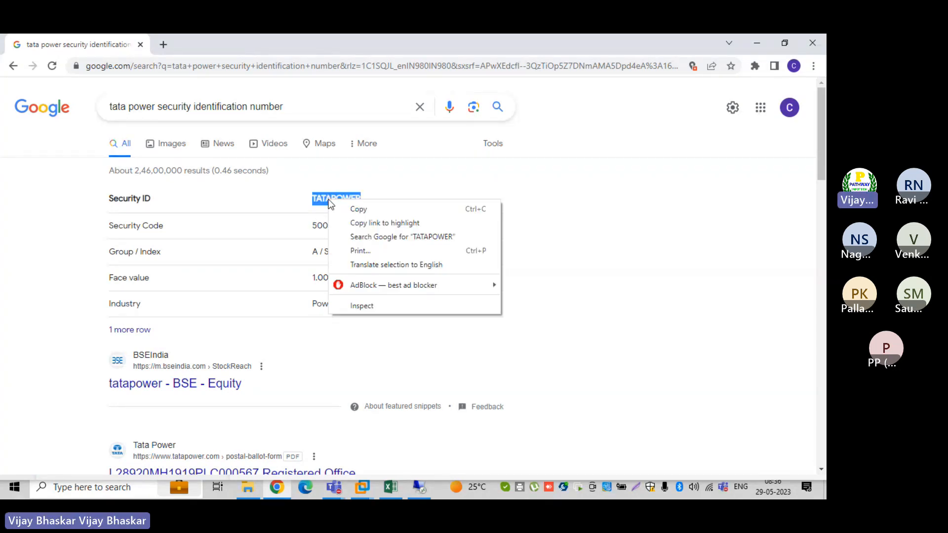
pyautogui.click(352, 209)
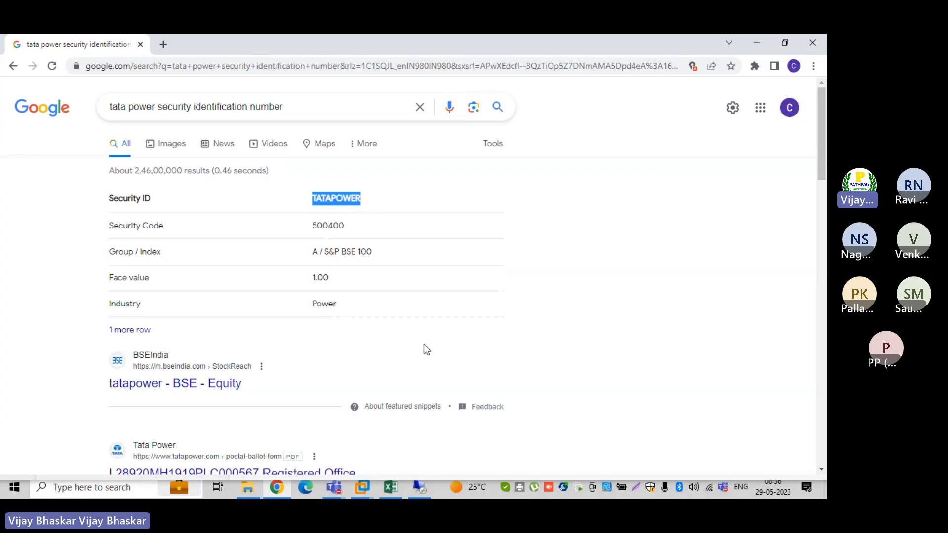
pyautogui.click(418, 489)
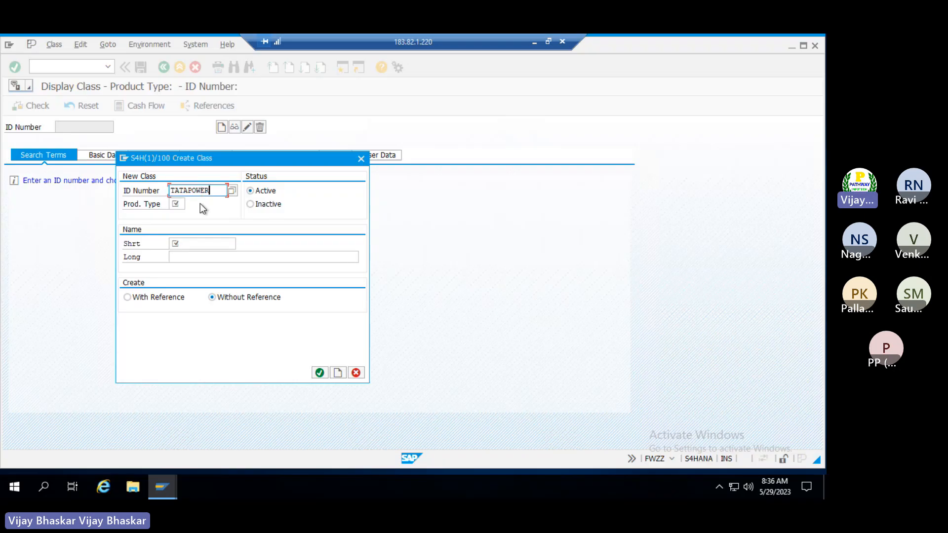
# Set product type ZSE (Securities) and enter TATA Power as both short and long name
pyautogui.click(176, 202)
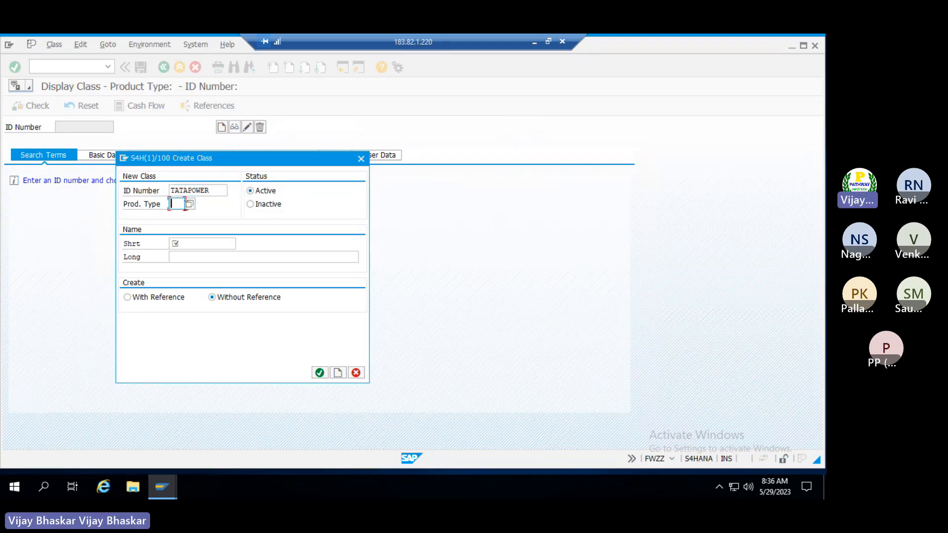
pyautogui.click(190, 205)
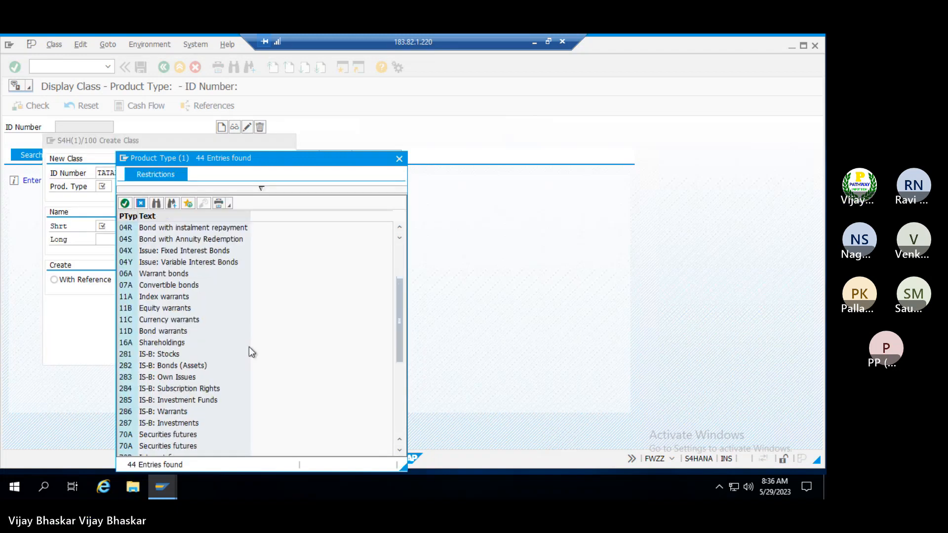
pyautogui.scroll(-5, 382, 339)
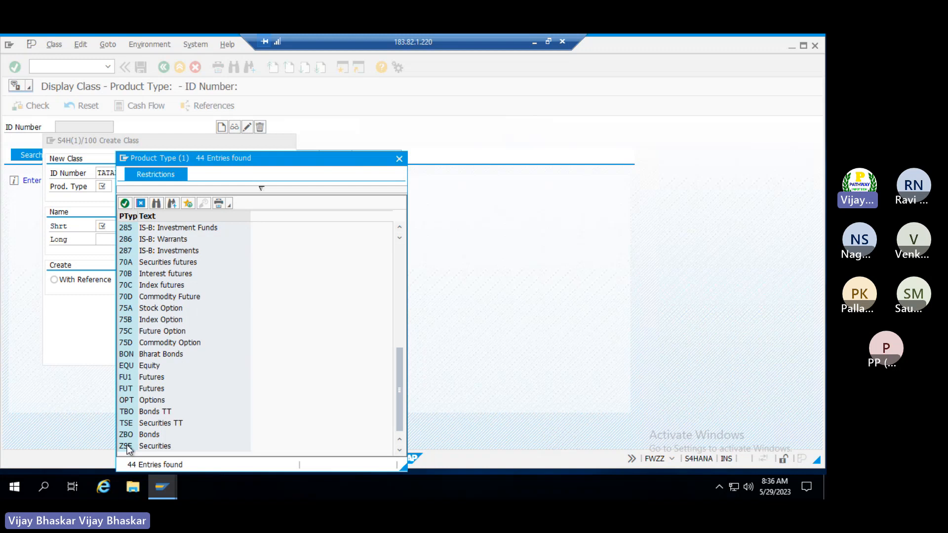
pyautogui.doubleClick(126, 446)
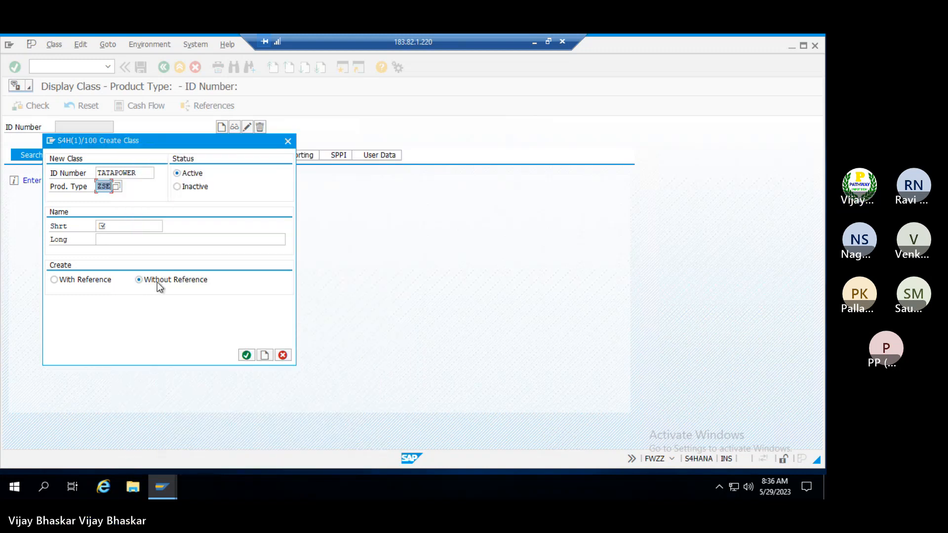
pyautogui.click(121, 225)
pyautogui.write('TATA Po')
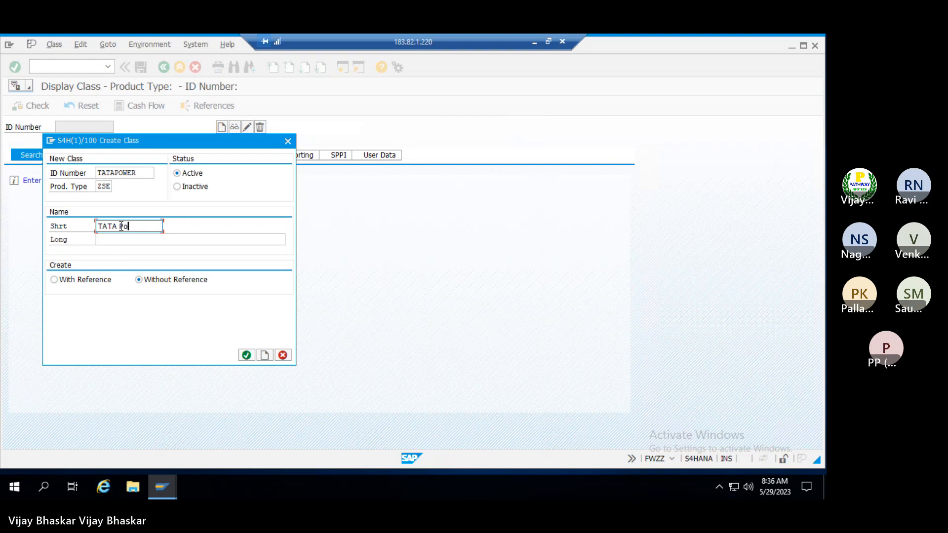
pyautogui.write('wer')
pyautogui.press('Tab')
pyautogui.write('TAT')
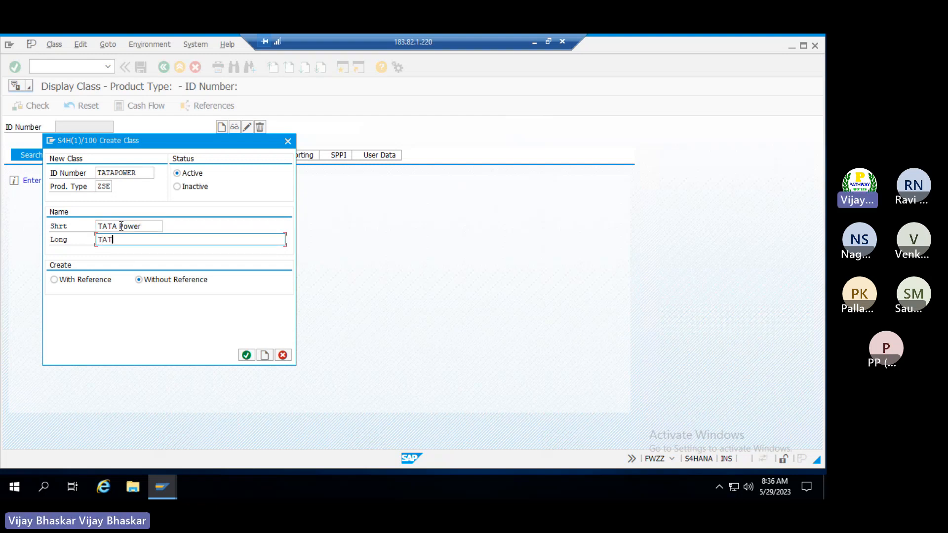
pyautogui.write('A Power')
# Create class TATAPOWER and set its classification to 01 Stock in local currency
pyautogui.click(266, 356)
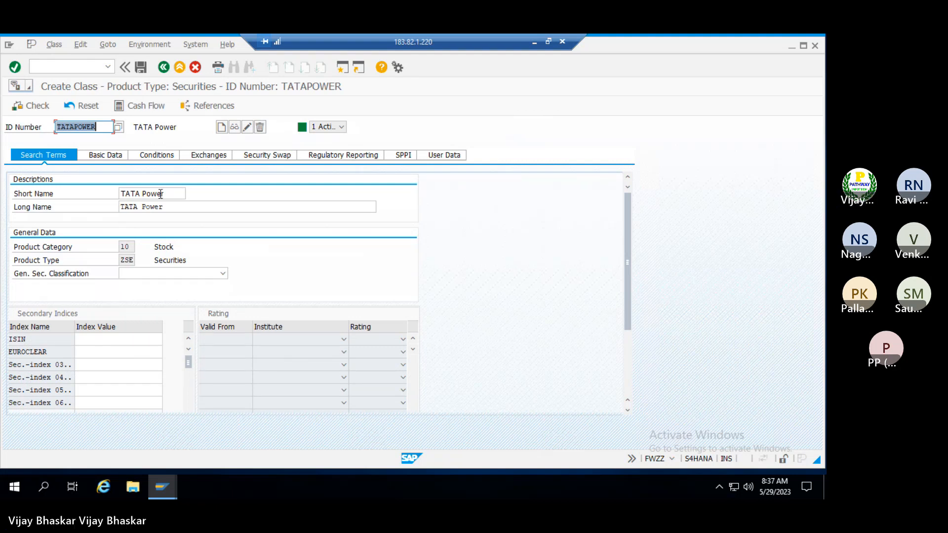
pyautogui.click(150, 275)
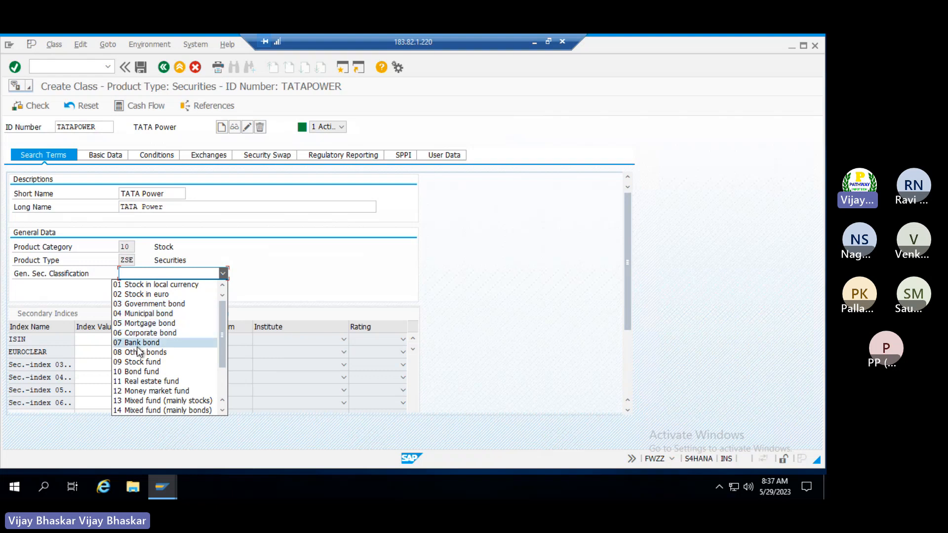
pyautogui.scroll(-2, 138, 351)
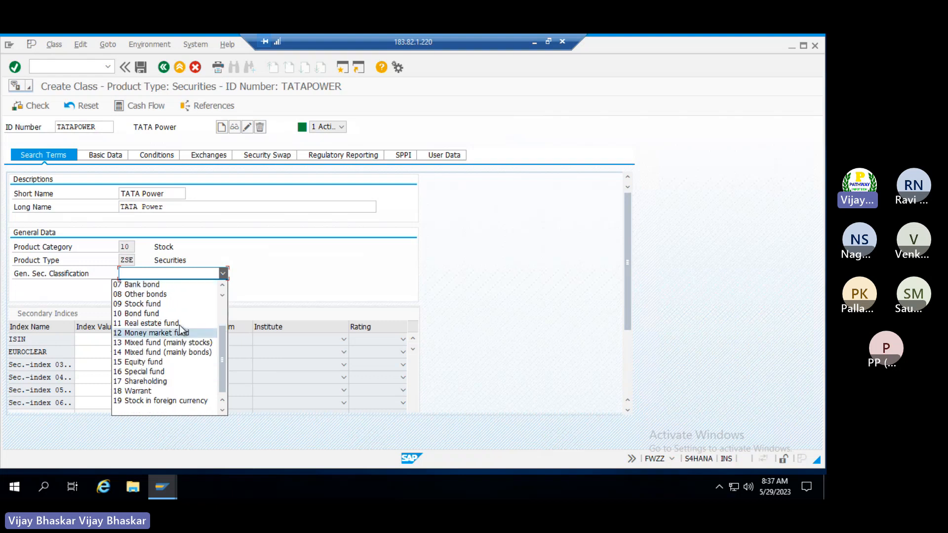
pyautogui.scroll(2, 183, 334)
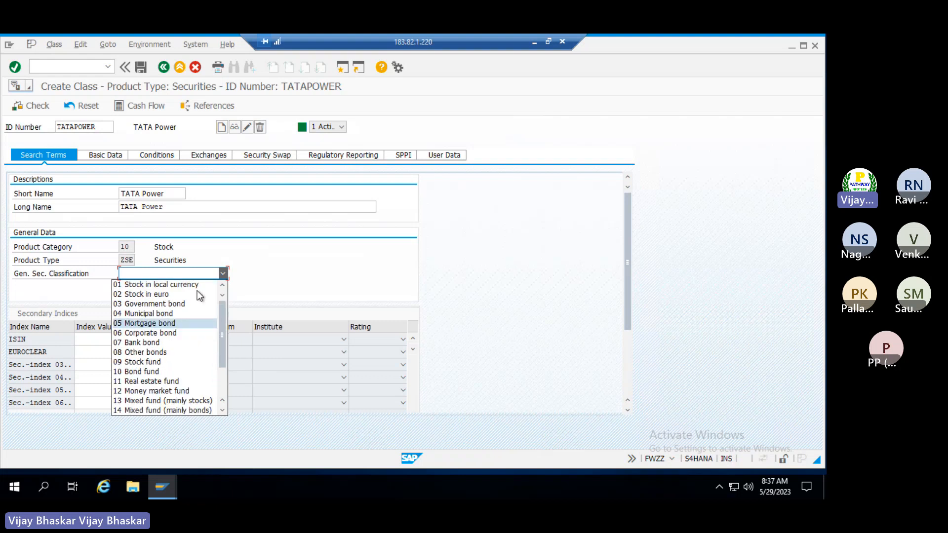
pyautogui.click(145, 285)
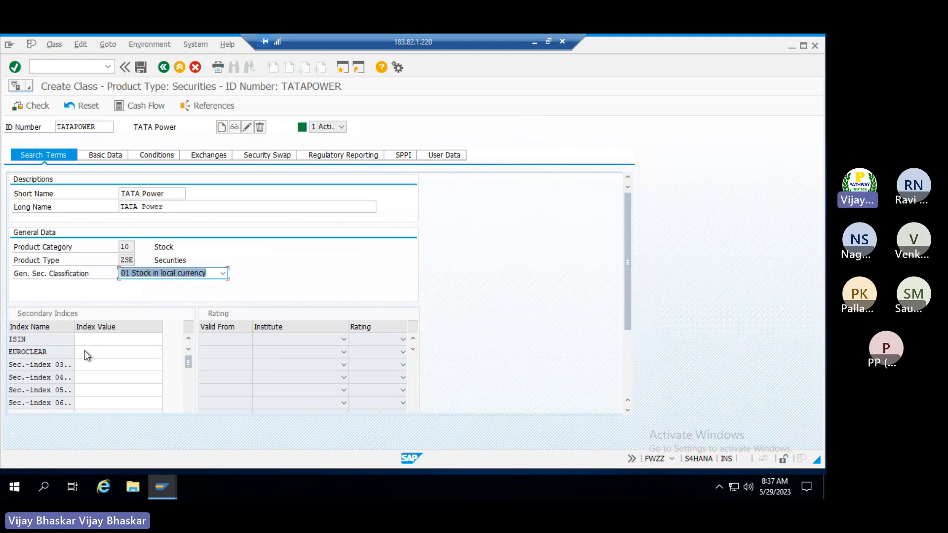
# Go to the Basic Data tab's Issuer field, then minimize the remote session
pyautogui.click(102, 155)
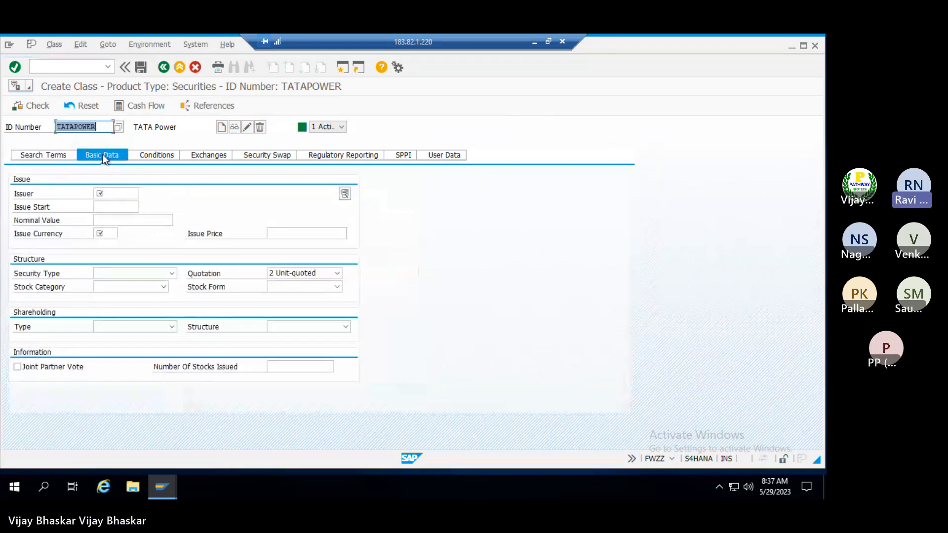
pyautogui.click(113, 193)
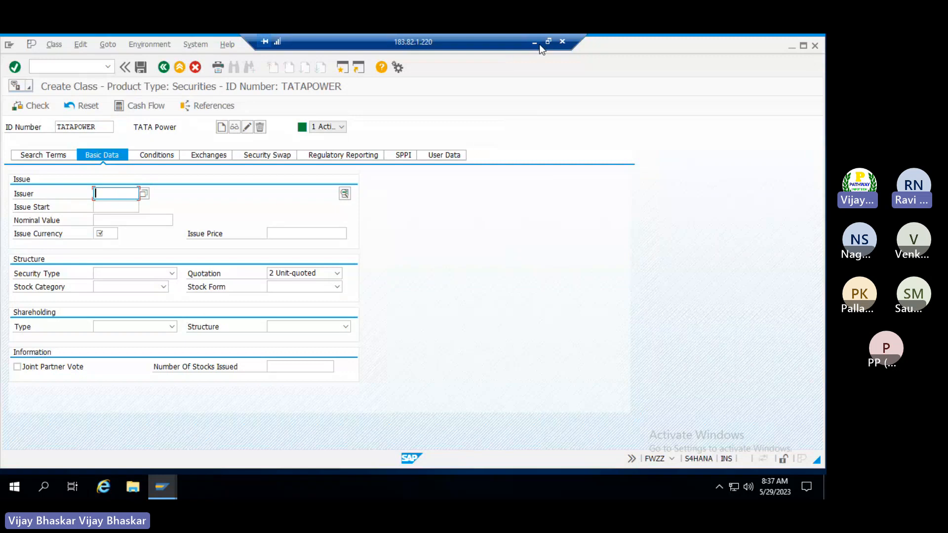
pyautogui.click(538, 43)
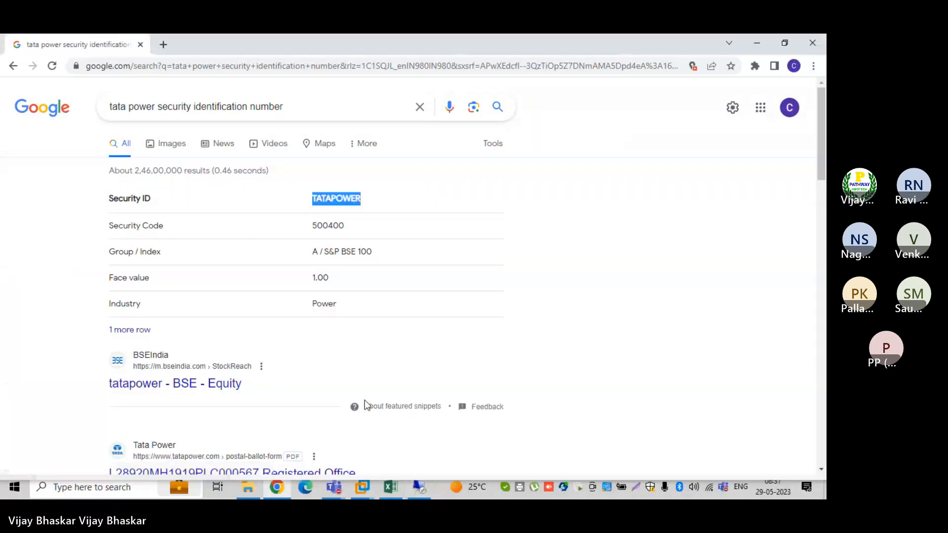
# Switch to the Excel running notes
pyautogui.click(390, 488)
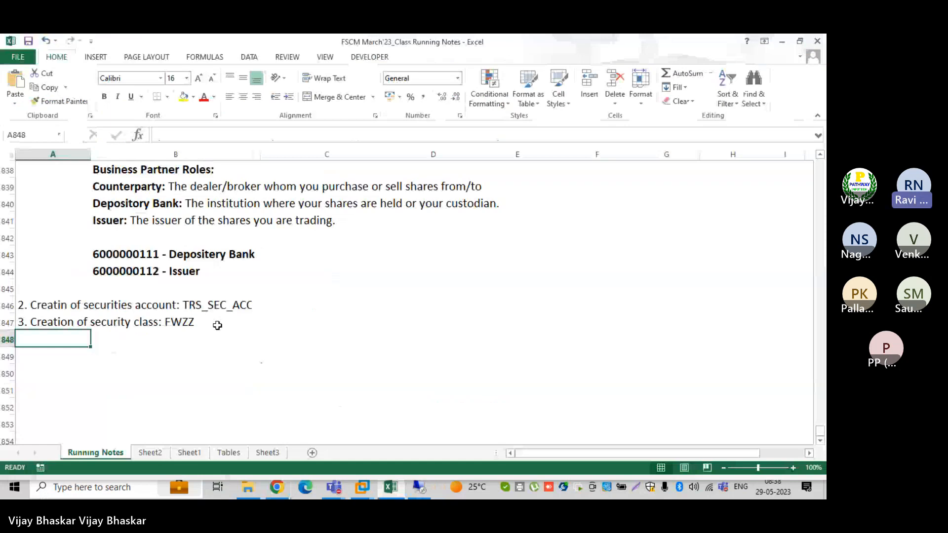
pyautogui.doubleClick(125, 278)
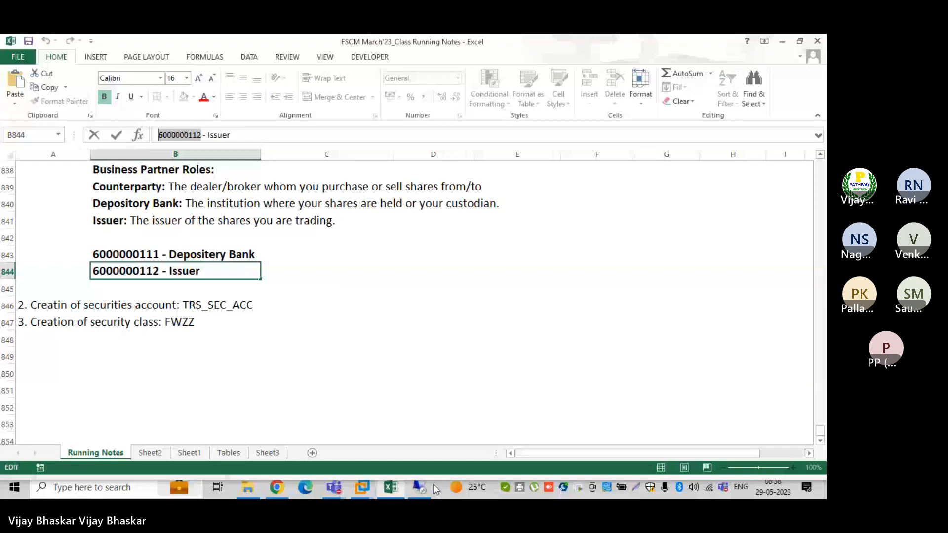
pyautogui.click(432, 486)
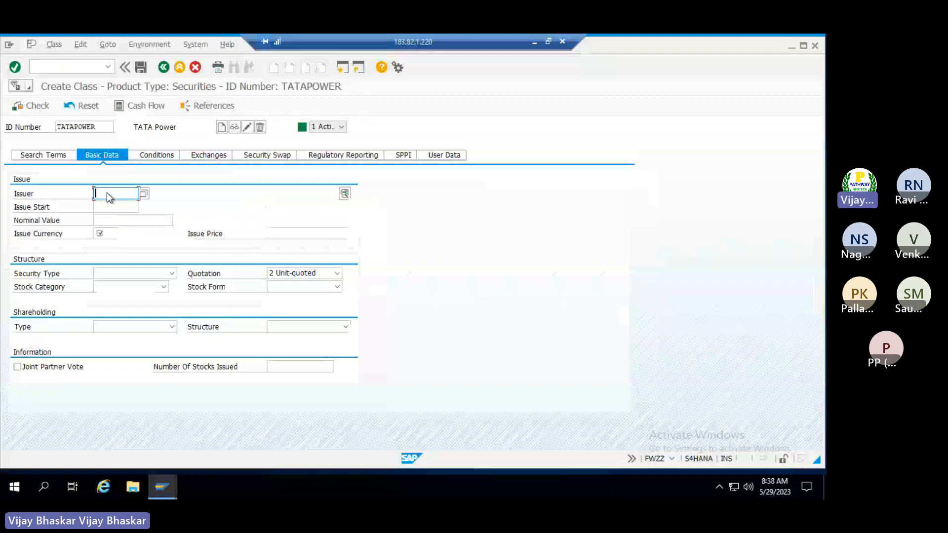
pyautogui.press('Return')
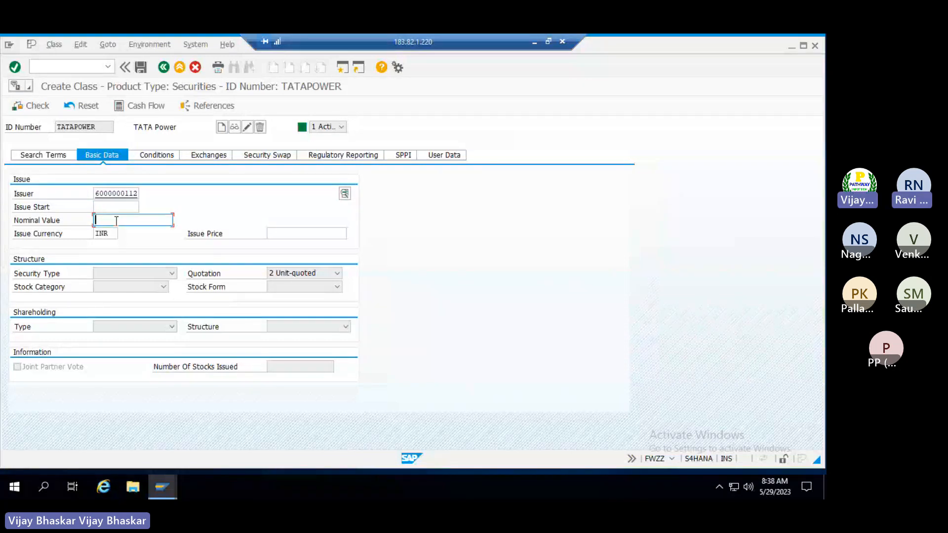
pyautogui.write('100')
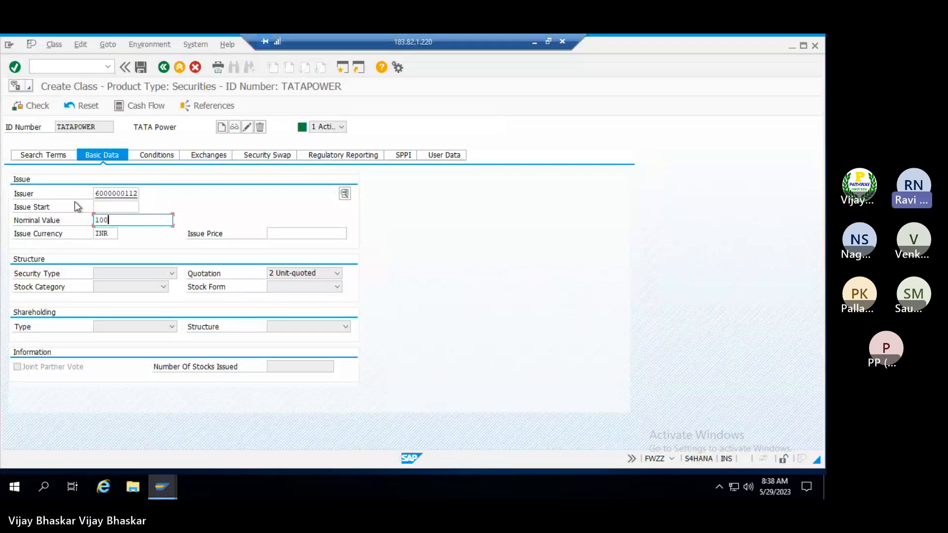
pyautogui.click(49, 157)
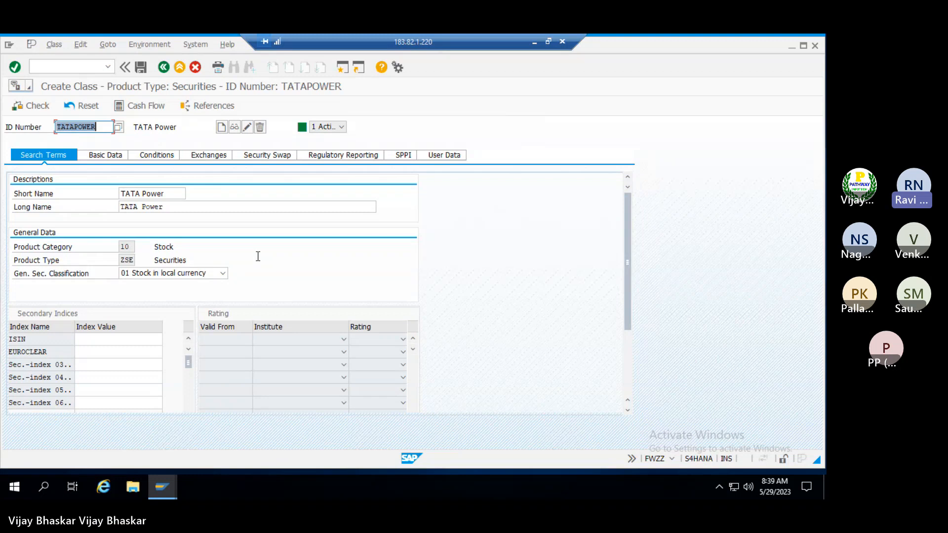
# Keep the classification at 19 Stock in foreign currency and return to the TATAPOWER basic data
pyautogui.click(224, 273)
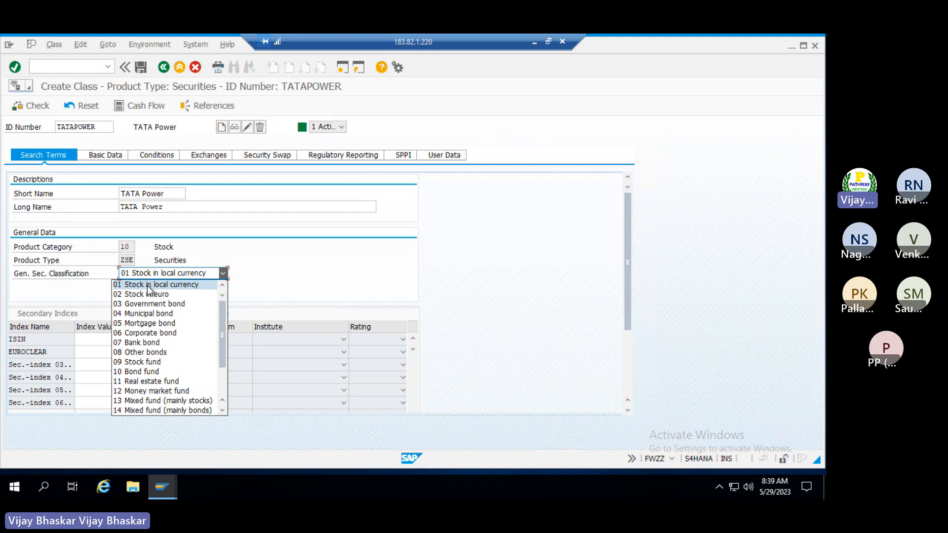
pyautogui.scroll(-2, 136, 403)
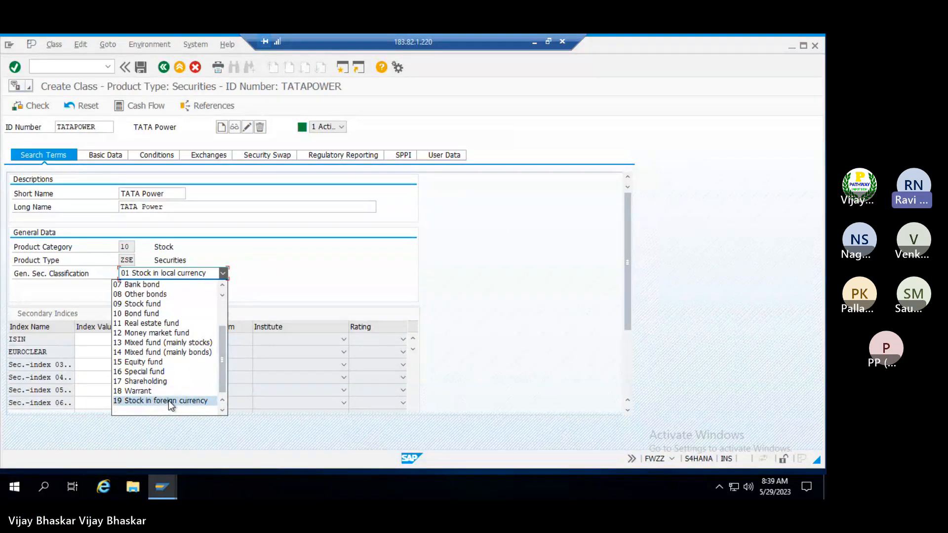
pyautogui.press('Up')
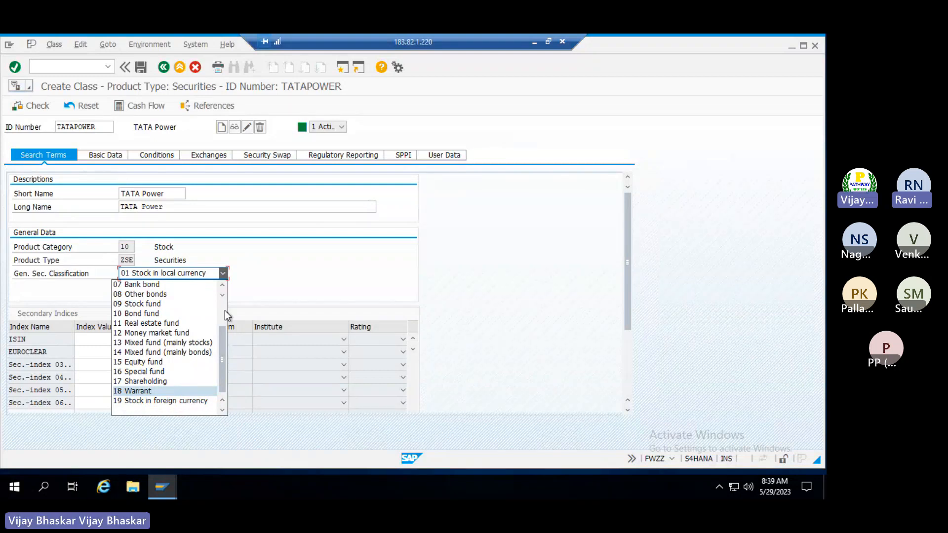
pyautogui.press('Down')
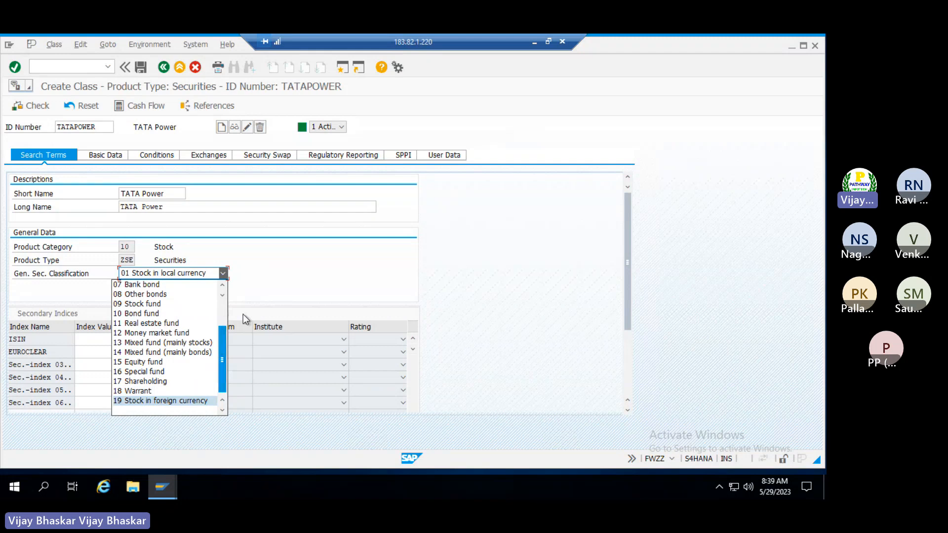
pyautogui.click(243, 314)
pyautogui.click(98, 155)
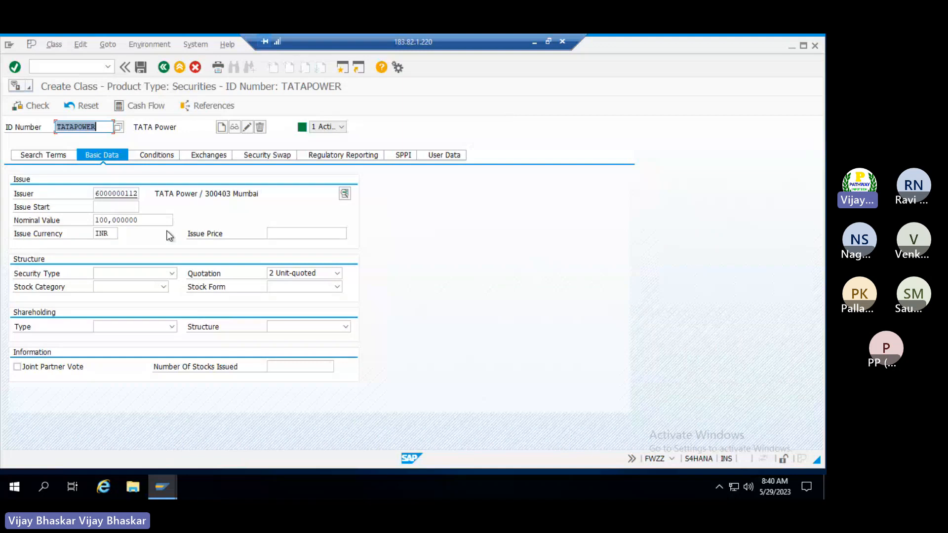
# Enter dividend authorization date 31.03.2023 at 10 percent, clearing the row's effective-from date
pyautogui.click(157, 155)
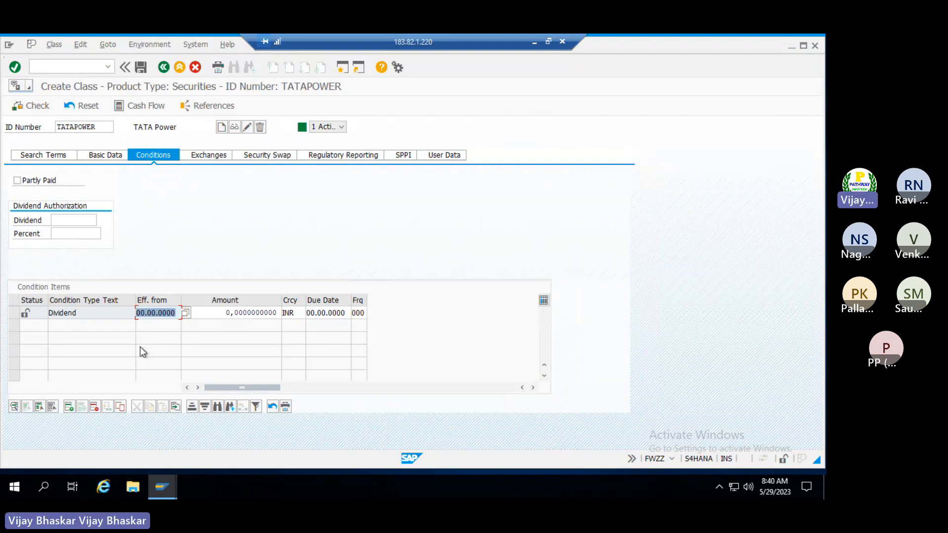
pyautogui.write('31032023')
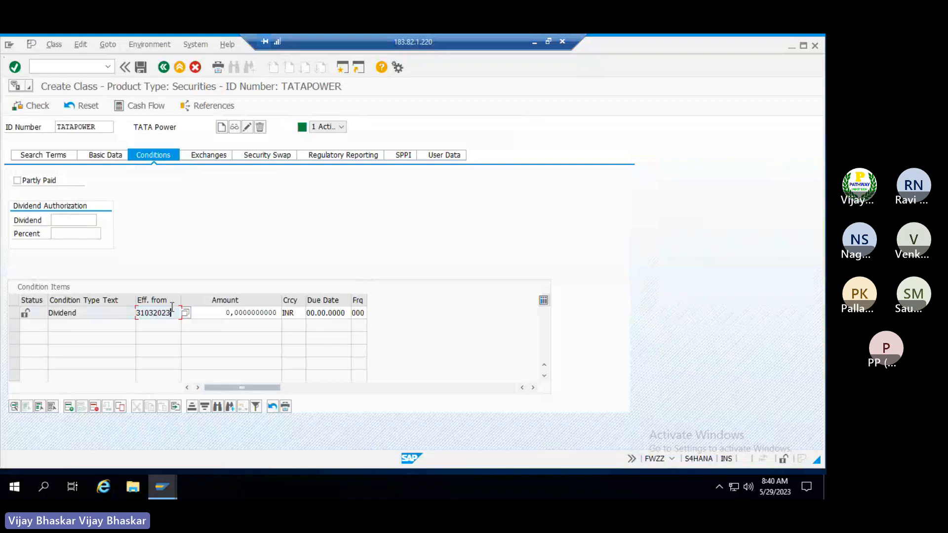
pyautogui.press('F4')
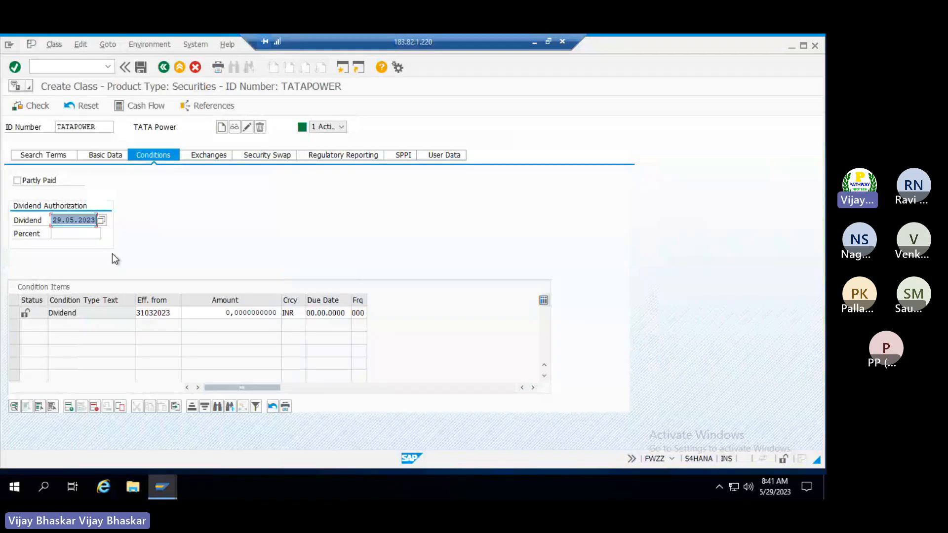
pyautogui.write('3103202')
pyautogui.click(81, 238)
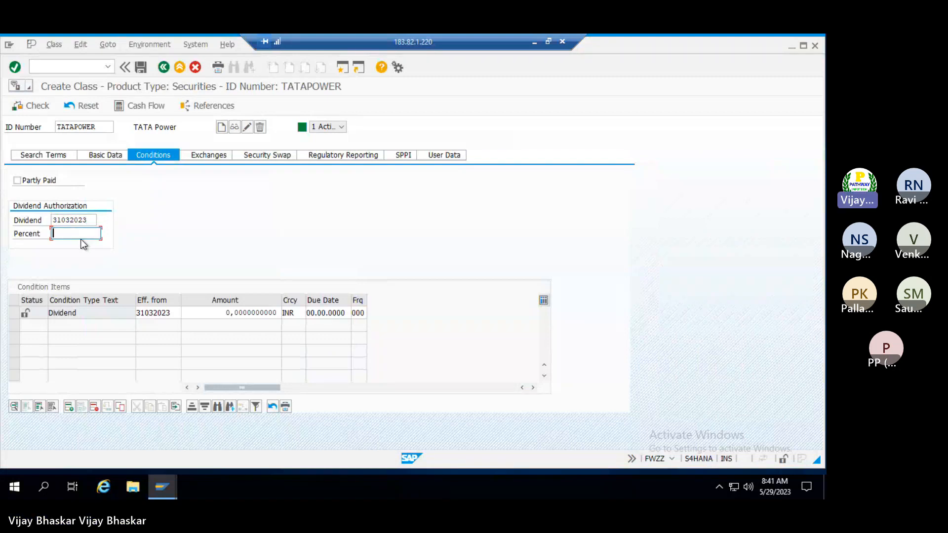
pyautogui.write('10')
pyautogui.click(178, 313)
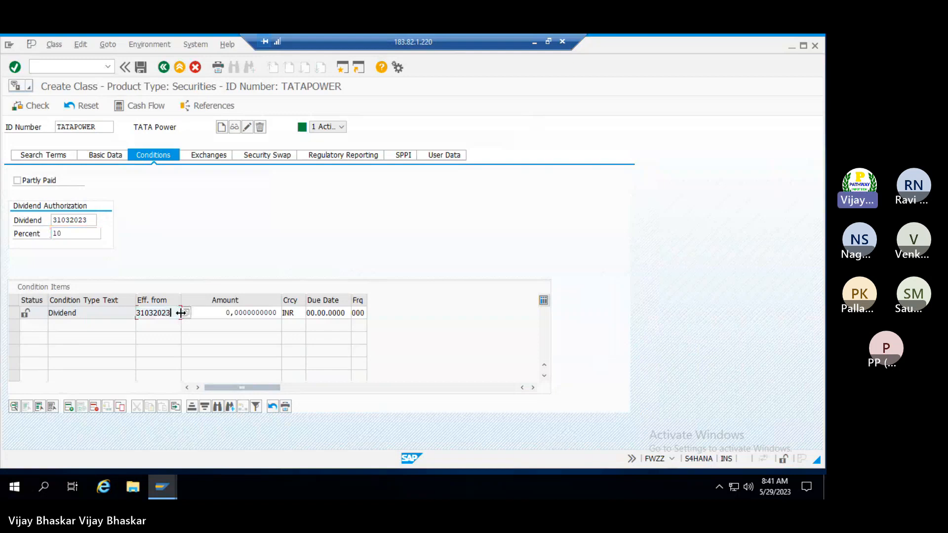
pyautogui.press('BackSpace')
pyautogui.press('BackSpace')
pyautogui.press('BackSpace')
pyautogui.press('BackSpace')
pyautogui.press('BackSpace')
pyautogui.press('BackSpace')
pyautogui.press('BackSpace')
pyautogui.press('BackSpace')
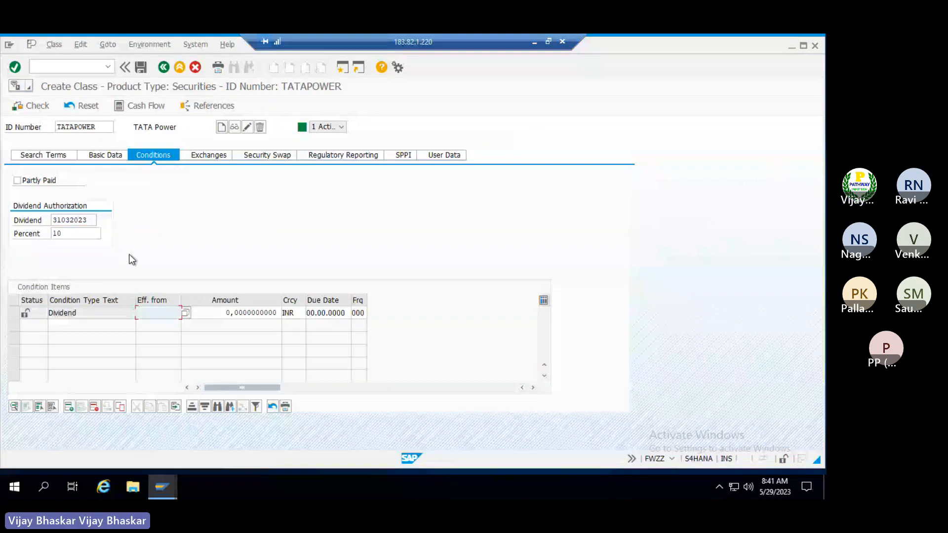
pyautogui.press('Return')
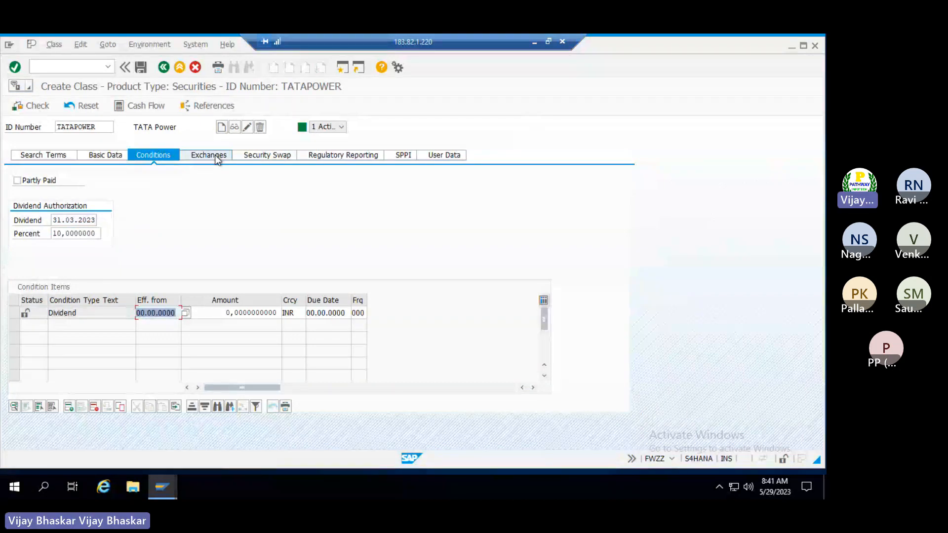
# Assign exchange NSE with currency INR to the TATAPOWER class
pyautogui.click(217, 159)
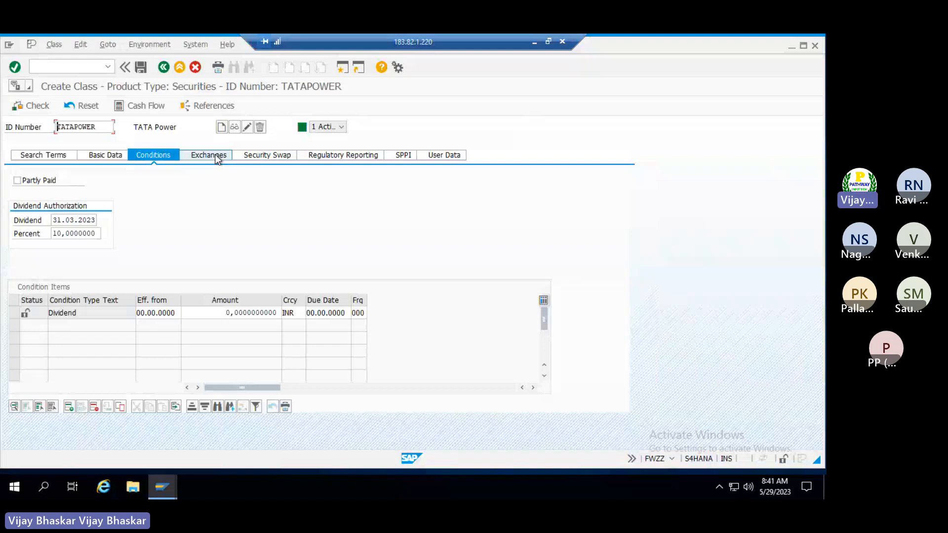
pyautogui.click(216, 155)
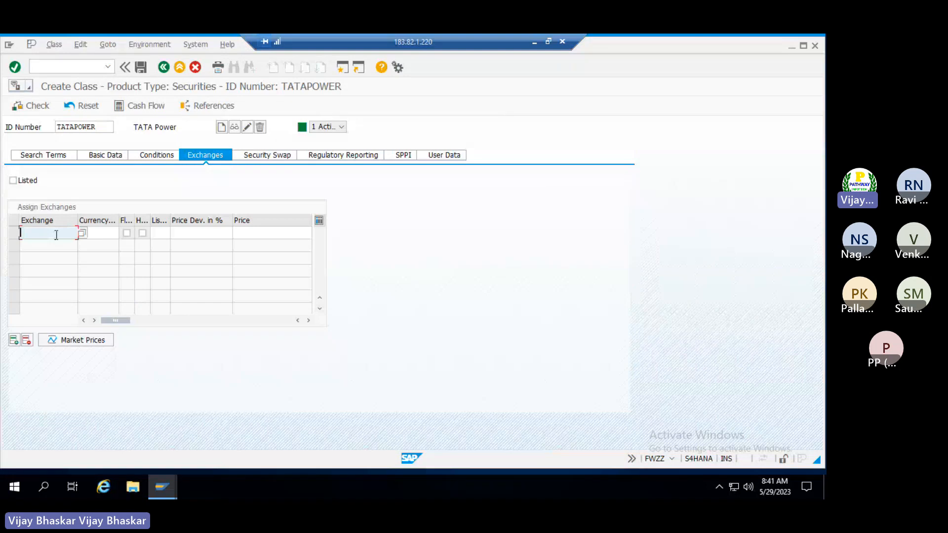
pyautogui.click(82, 233)
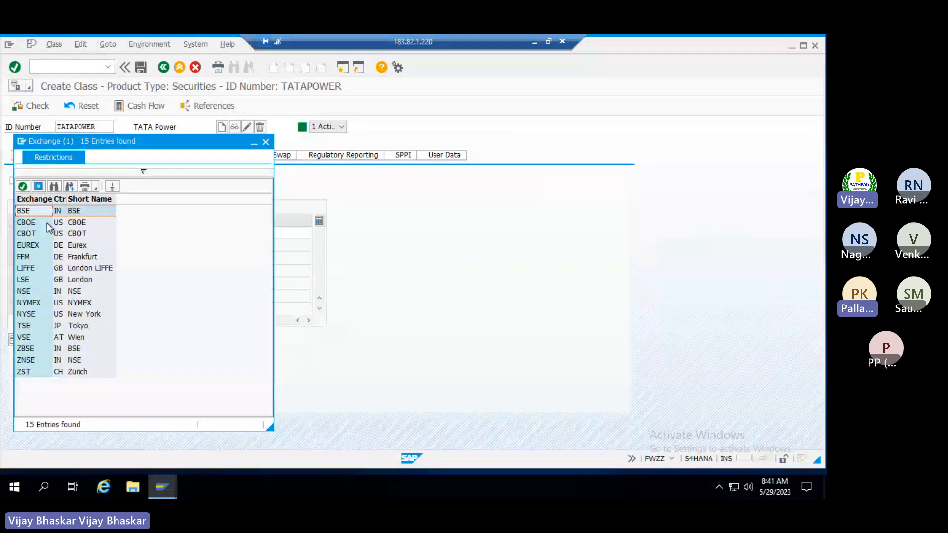
pyautogui.click(28, 290)
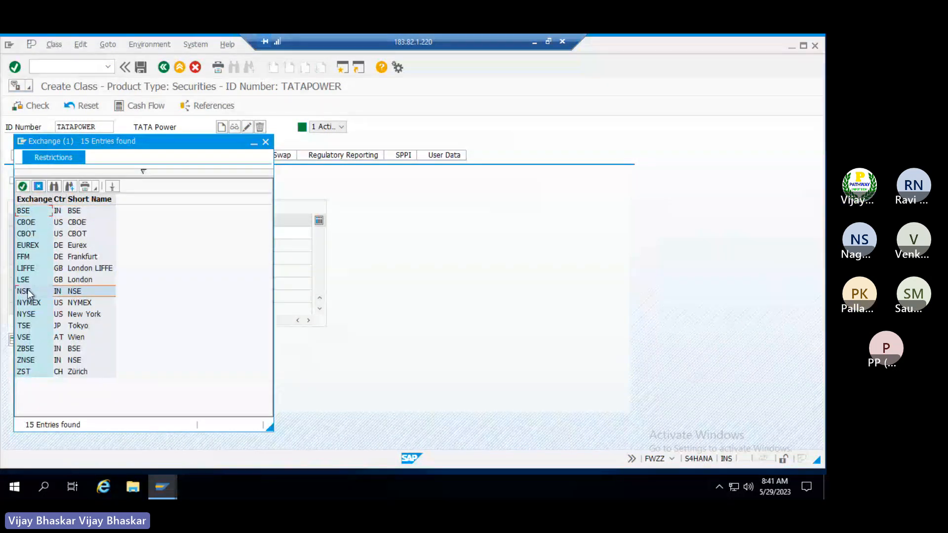
pyautogui.doubleClick(28, 290)
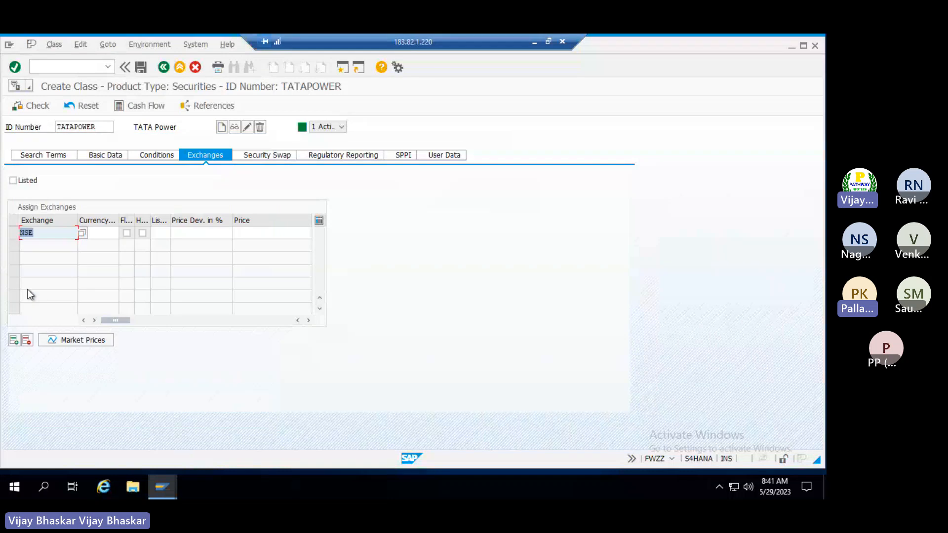
pyautogui.click(102, 234)
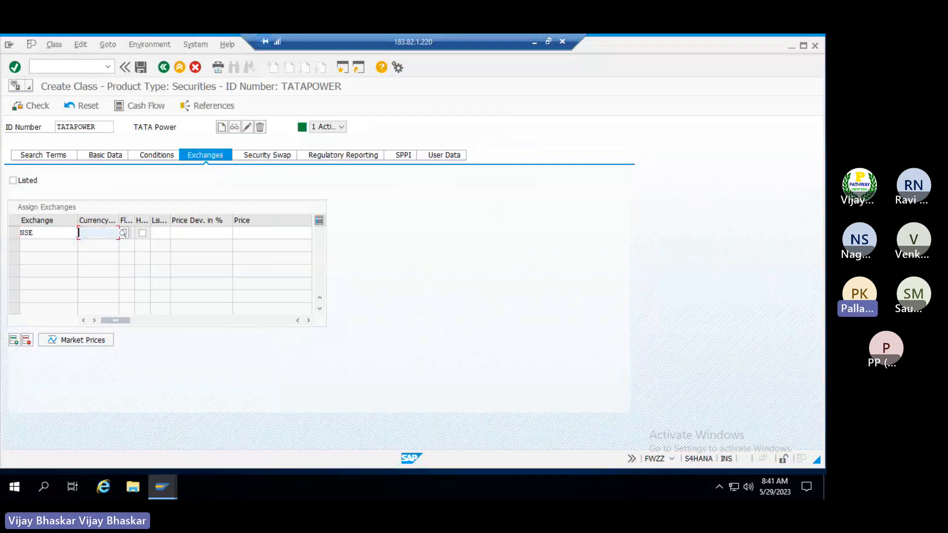
pyautogui.press('Return')
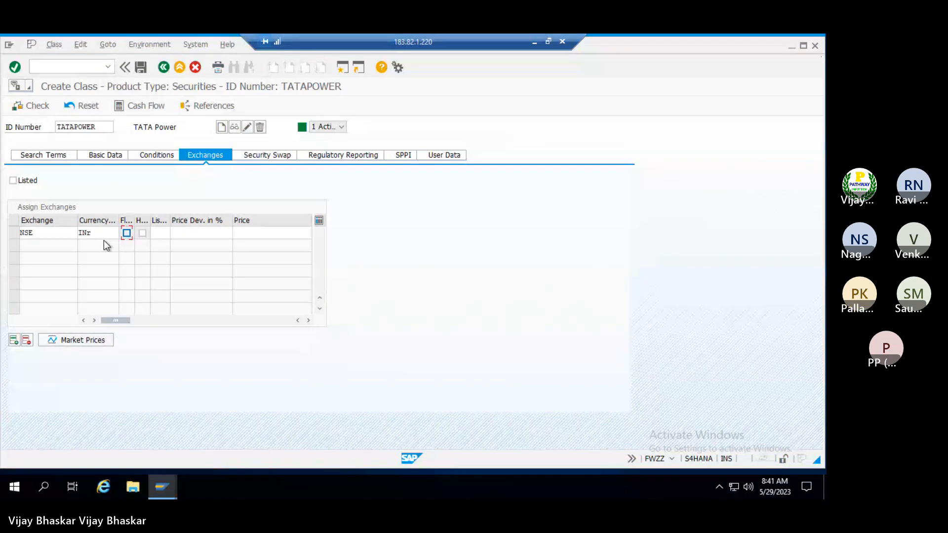
pyautogui.click(153, 157)
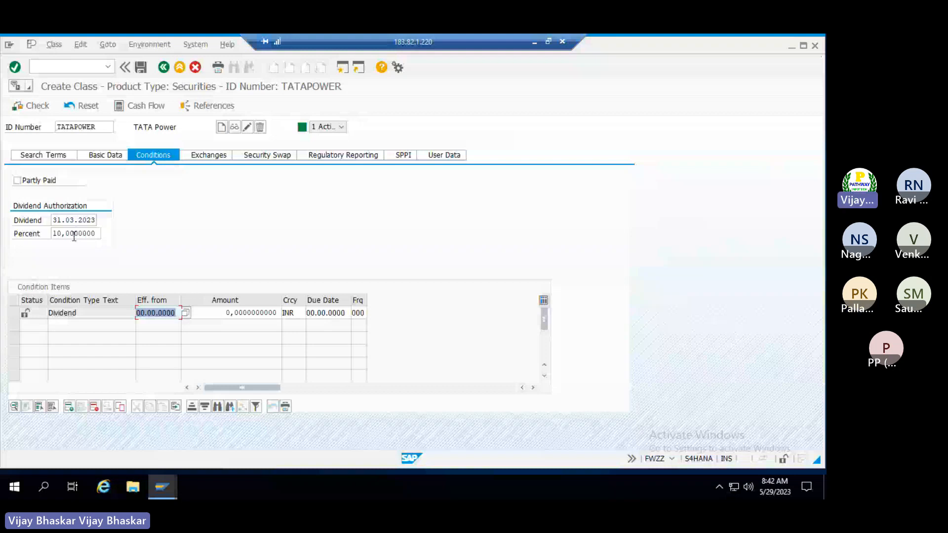
# Mark TATAPOWER as Listed and give the NSE row listing key 02 Regular market
pyautogui.press('Tab')
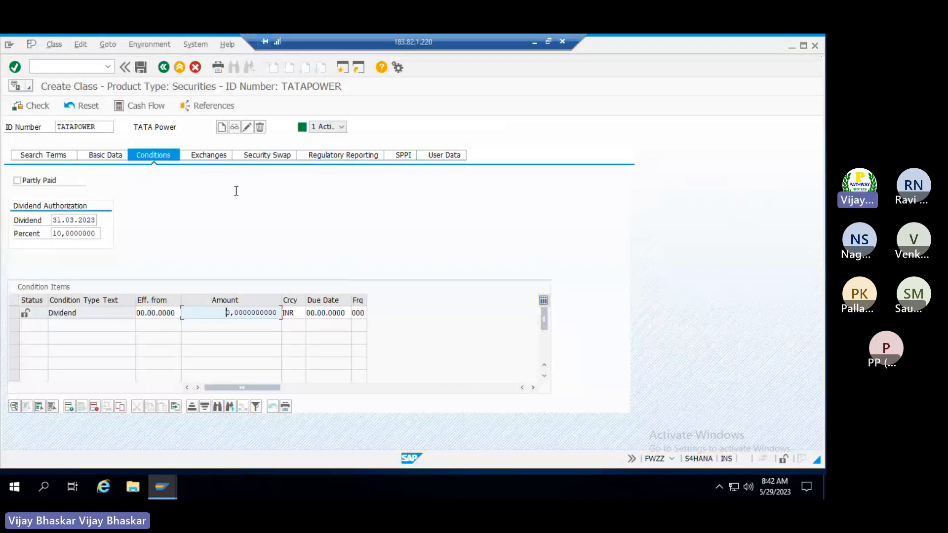
pyautogui.click(205, 156)
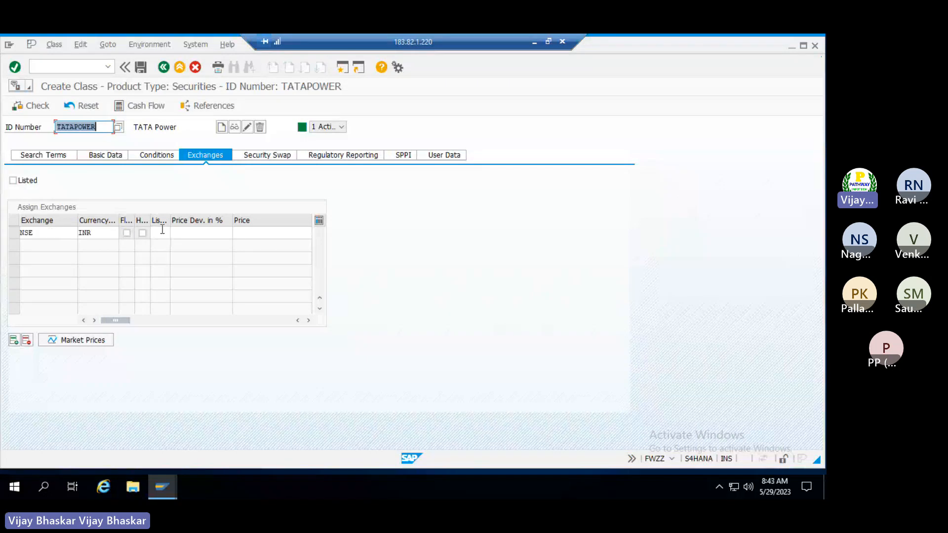
pyautogui.click(14, 182)
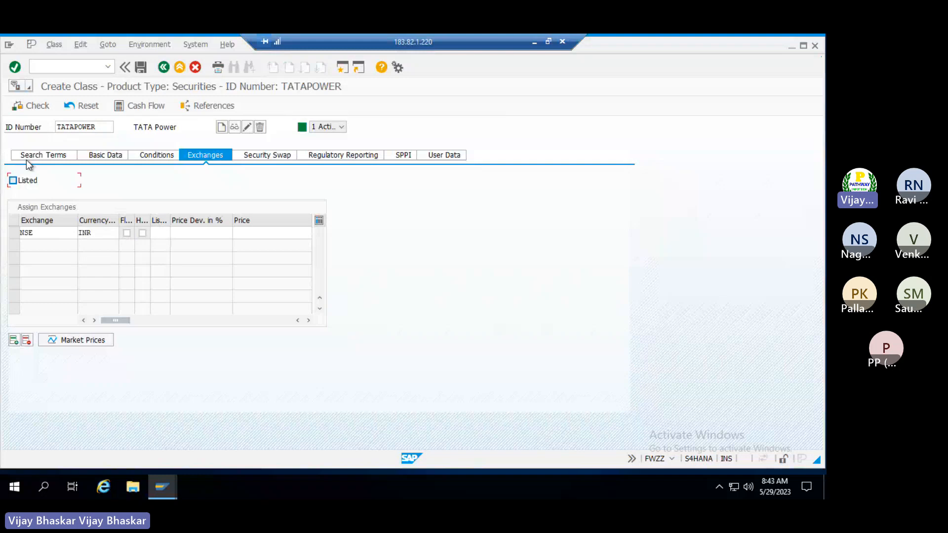
pyautogui.click(13, 181)
pyautogui.click(161, 233)
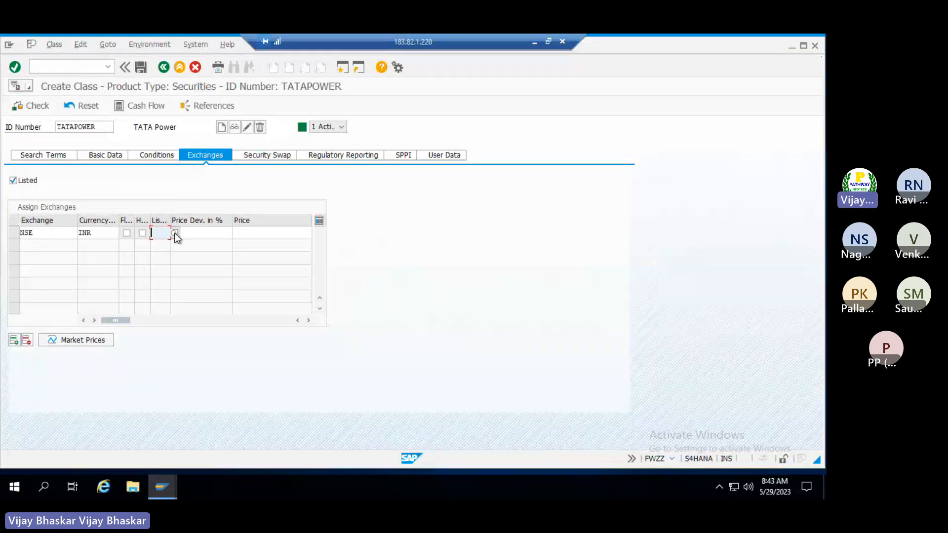
pyautogui.click(175, 233)
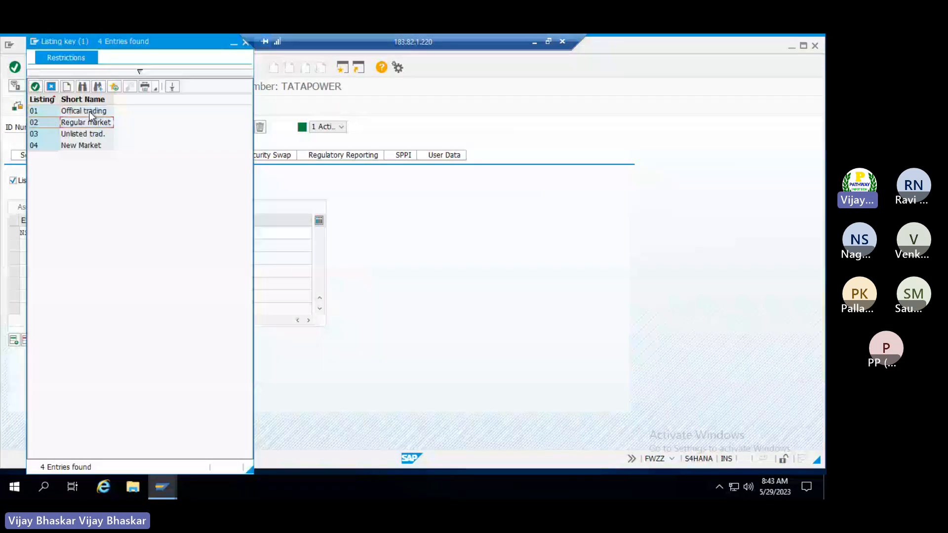
pyautogui.doubleClick(40, 123)
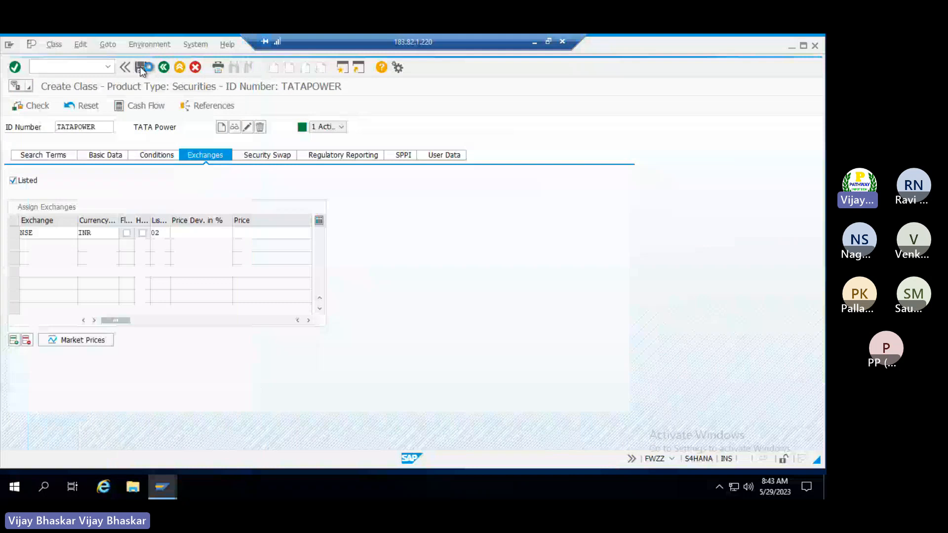
# Save the TATAPOWER security class and switch to the Teams meeting
pyautogui.click(141, 67)
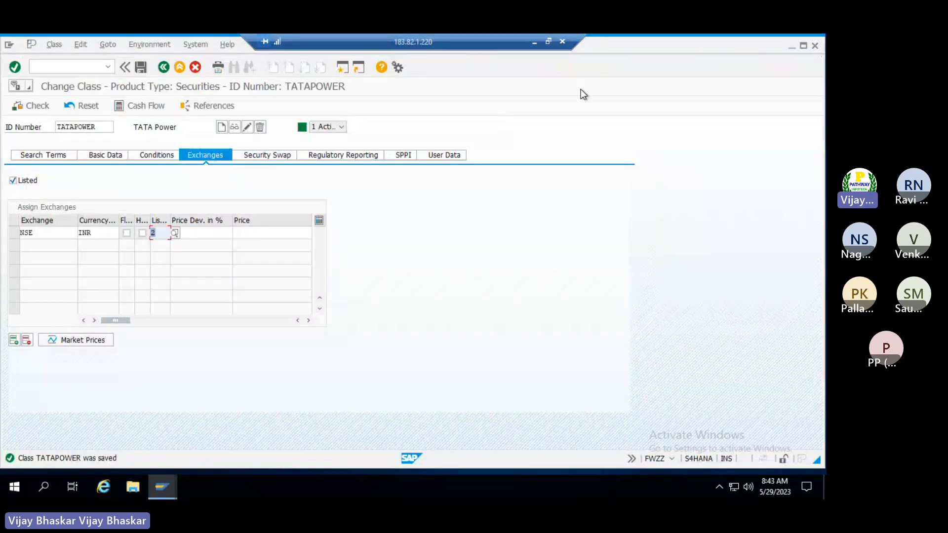
pyautogui.click(535, 43)
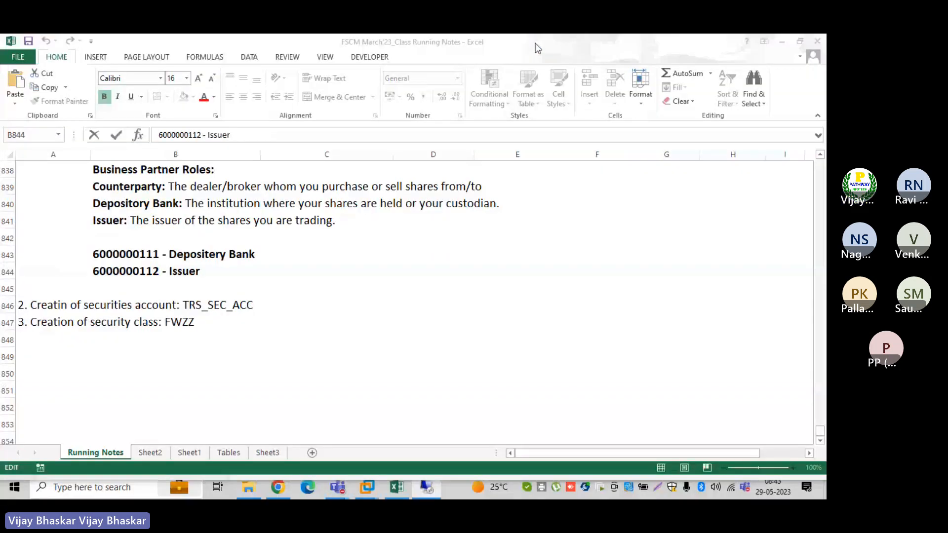
pyautogui.click(377, 415)
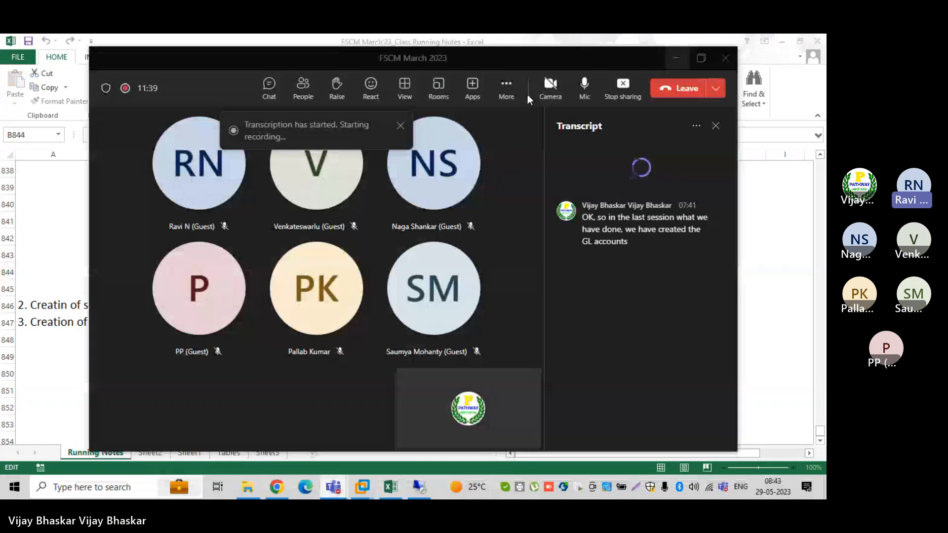